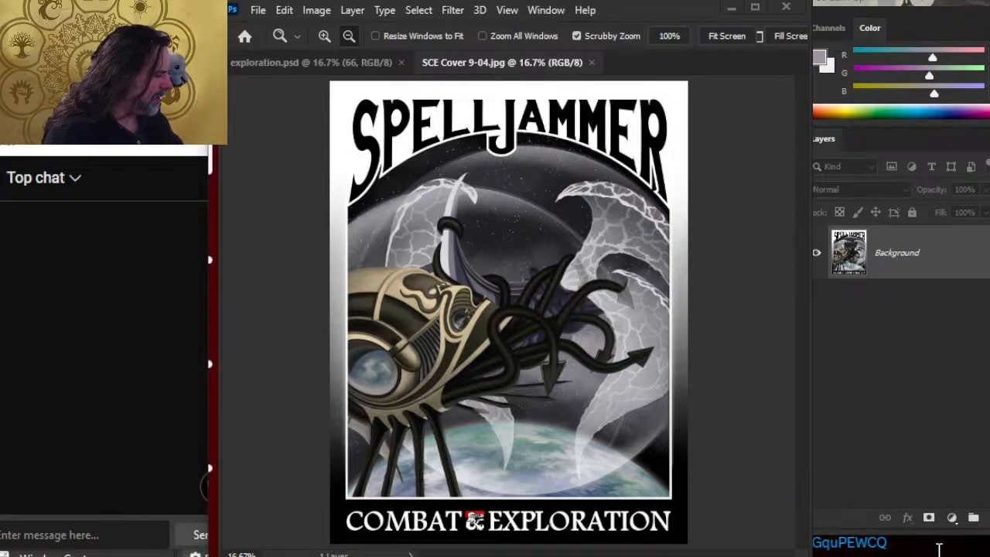
{"action": "double_click", "coordinate": [939, 548]}
{"action": "key", "text": "BackSpace"}
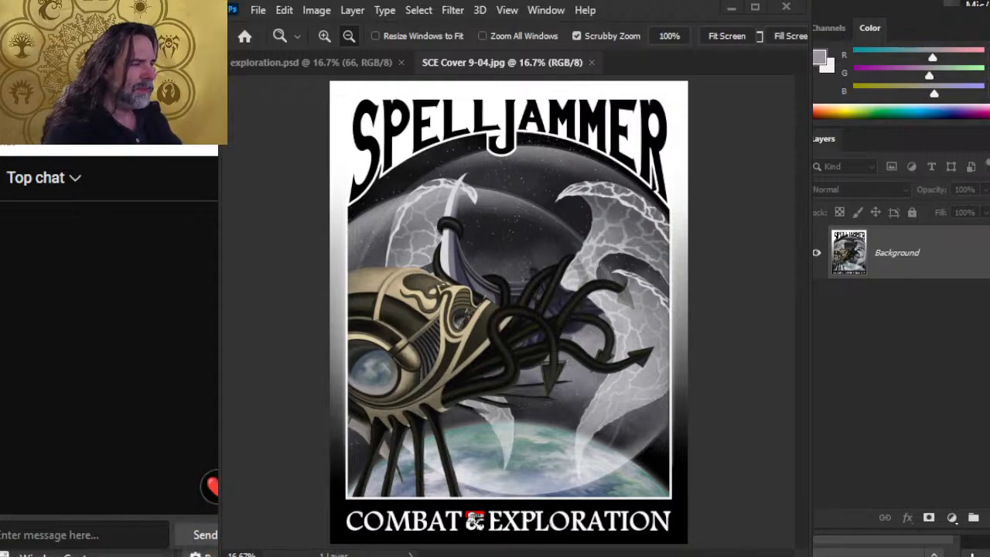
{"action": "key", "text": "alt+Tab"}
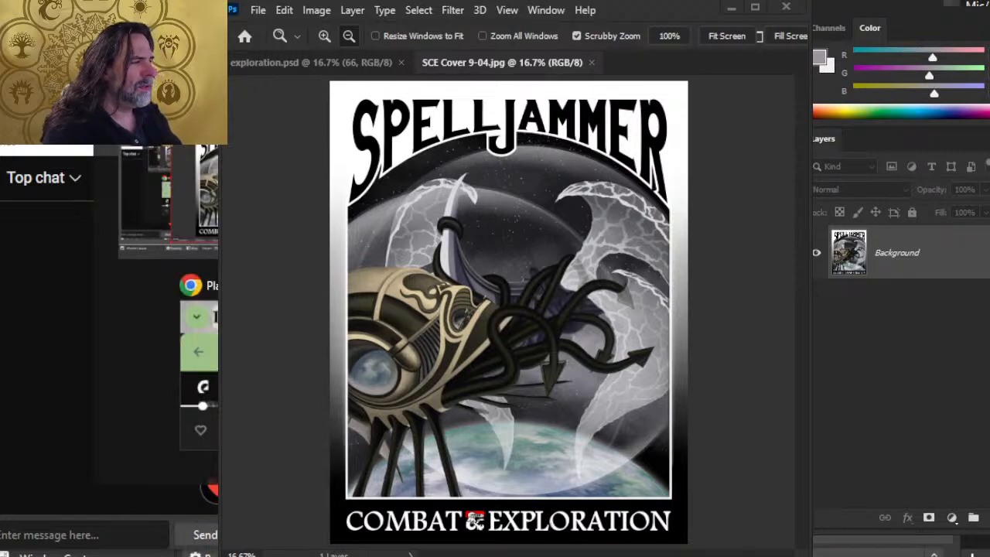
{"action": "key", "text": "alt+Tab"}
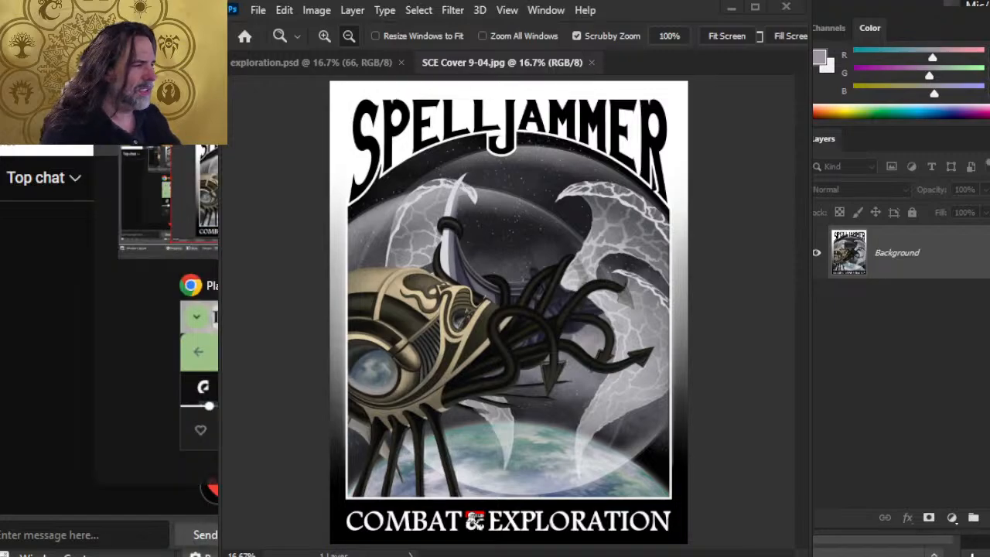
{"action": "left_click_drag", "start_coordinate": [204, 176], "coordinate": [215, 176]}
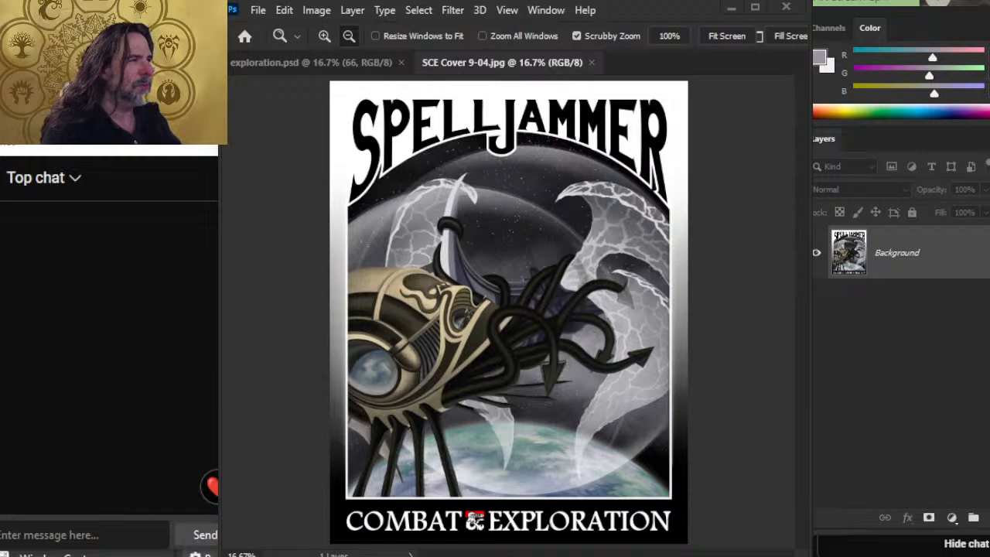
{"action": "key", "text": "alt+Tab"}
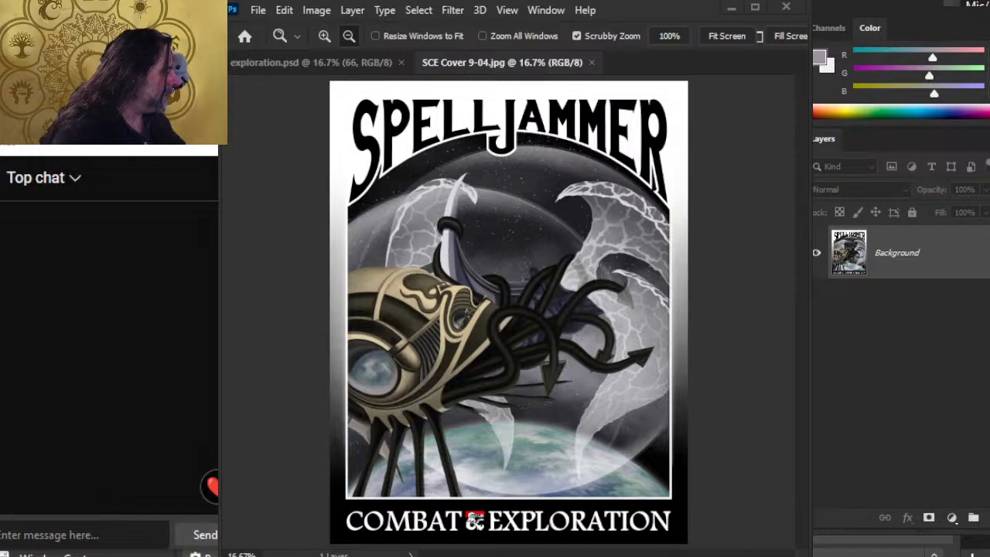
{"action": "key", "text": "alt+Tab"}
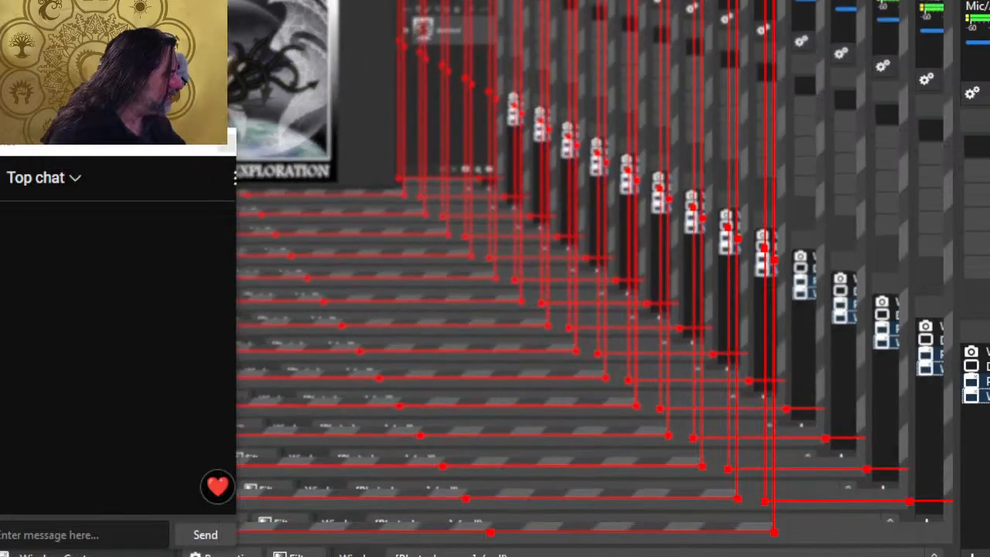
Switch to the Word layout document and look over its page thumbnails
{"action": "key", "text": "alt+Tab"}
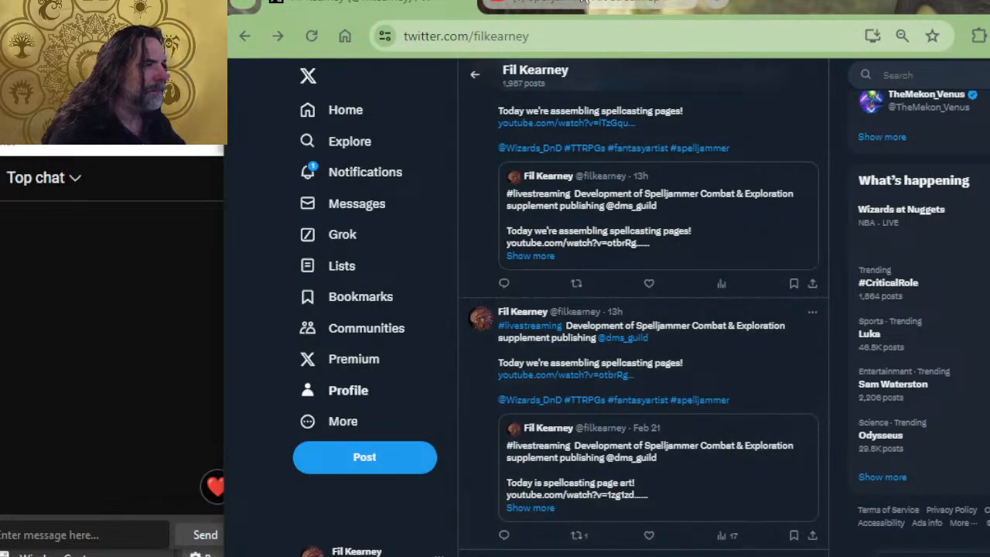
{"action": "left_click", "coordinate": [585, 3]}
{"action": "key", "text": "alt+Tab"}
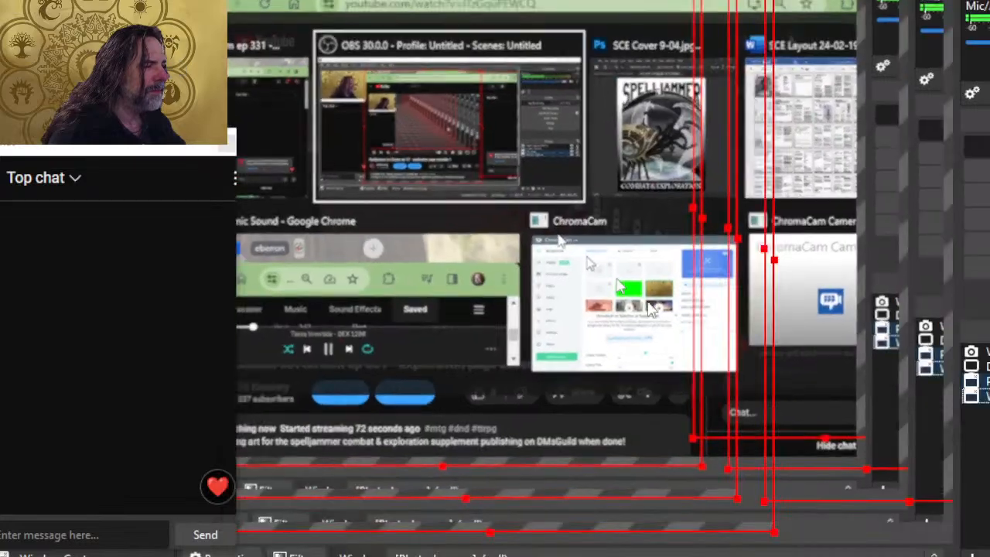
{"action": "key", "text": "alt+Tab"}
{"action": "key", "text": "alt+Tab"}
{"action": "key", "text": "alt+Tab"}
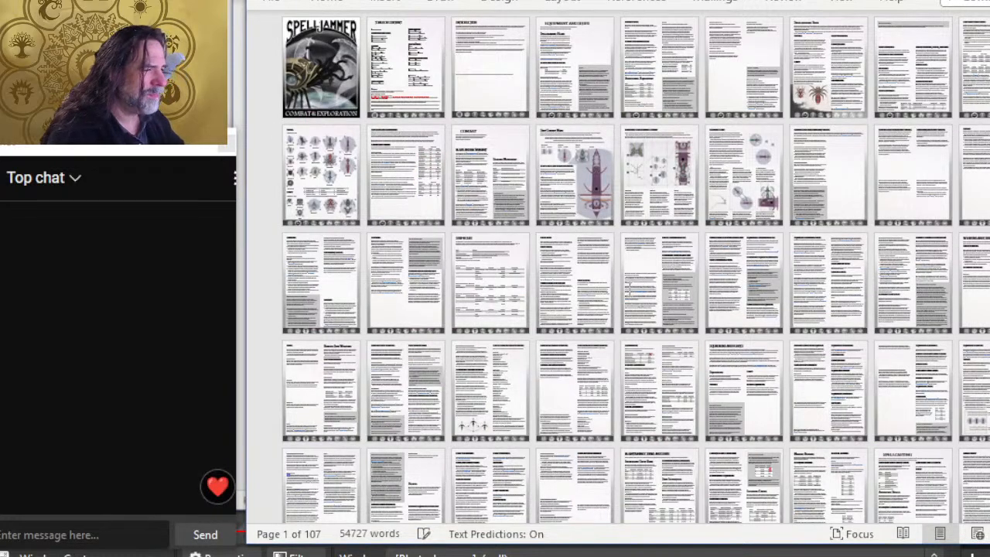
{"action": "scroll", "coordinate": [667, 246], "scroll_direction": "down", "scroll_amount": 1}
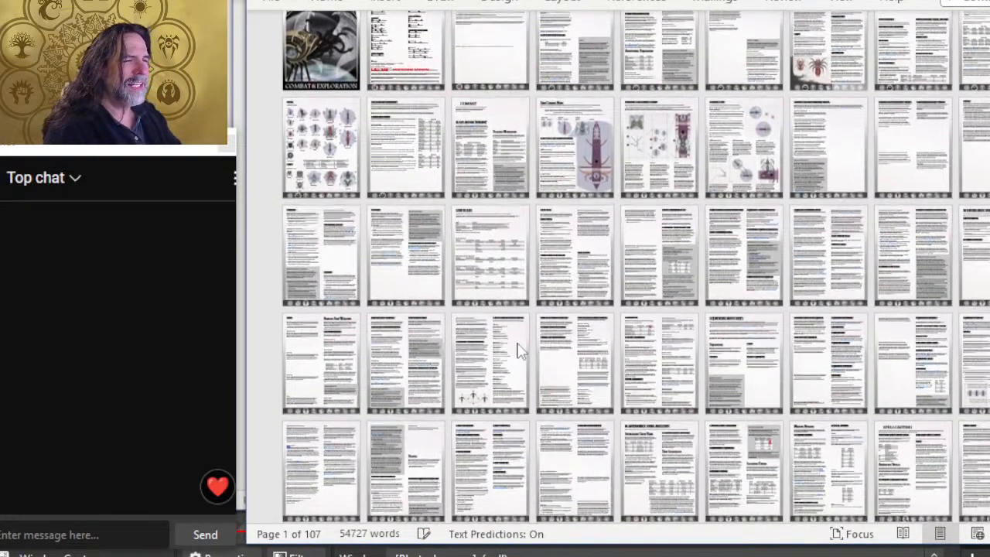
Switch to the browser and like the "Spelljammer Art Stream ep 331 - exploration page assembly 1" video on YouTube
{"action": "key", "text": "alt+Tab"}
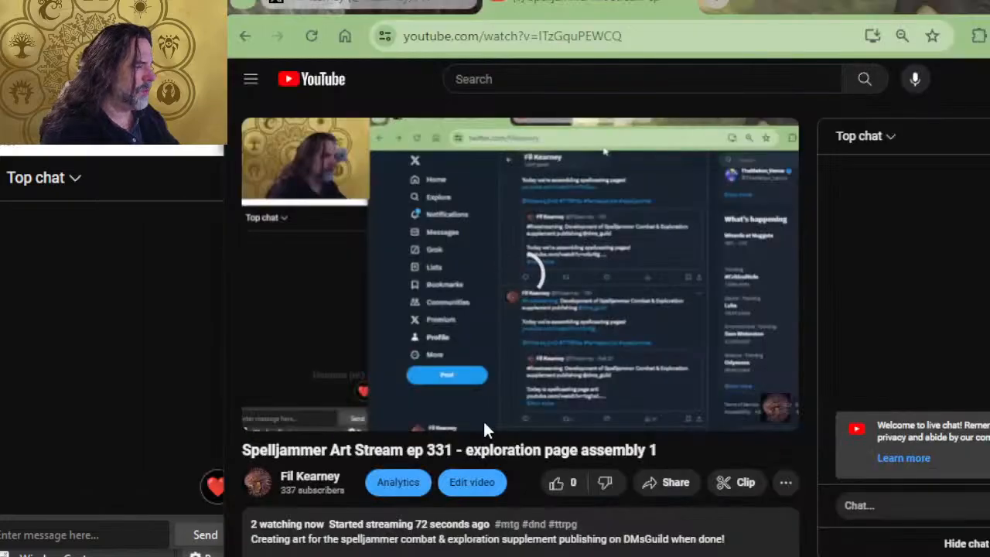
{"action": "left_click", "coordinate": [565, 486]}
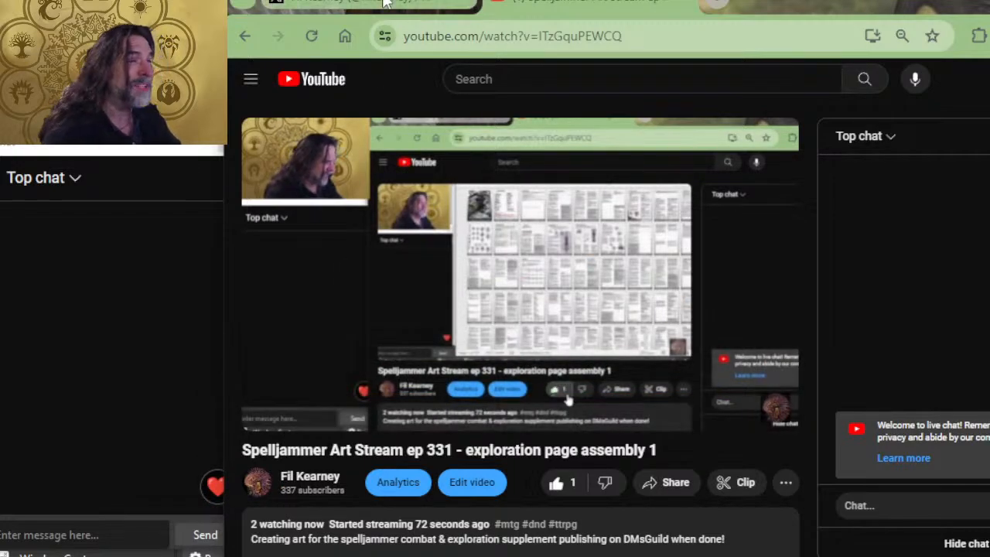
View the account's own profile page on Twitter and close that browser tab
{"action": "left_click", "coordinate": [387, 4]}
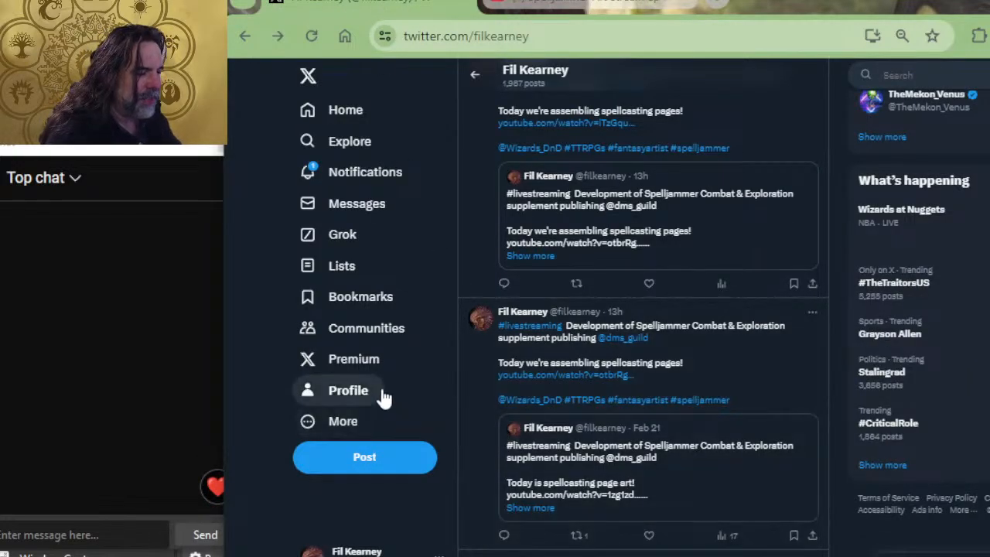
{"action": "left_click", "coordinate": [383, 395]}
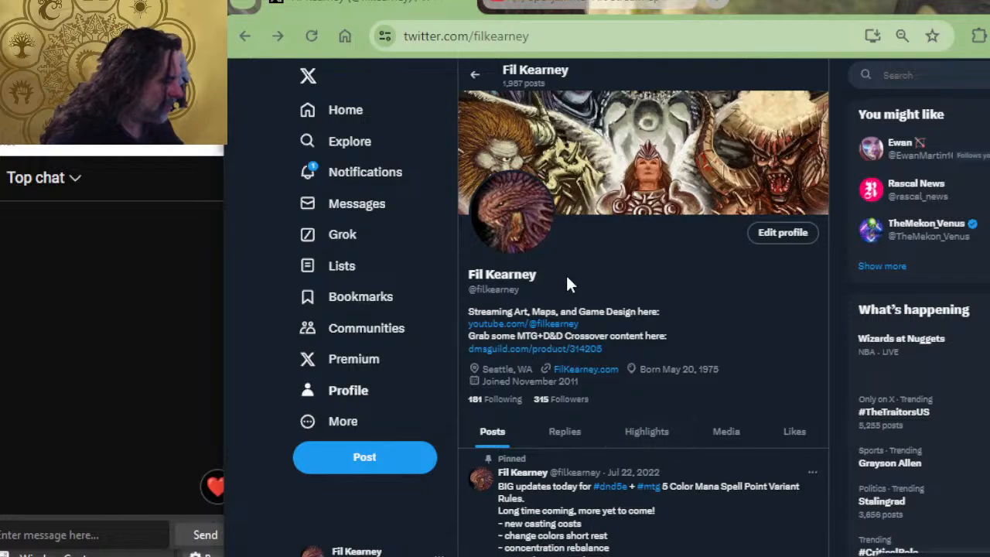
{"action": "left_click", "coordinate": [484, 5]}
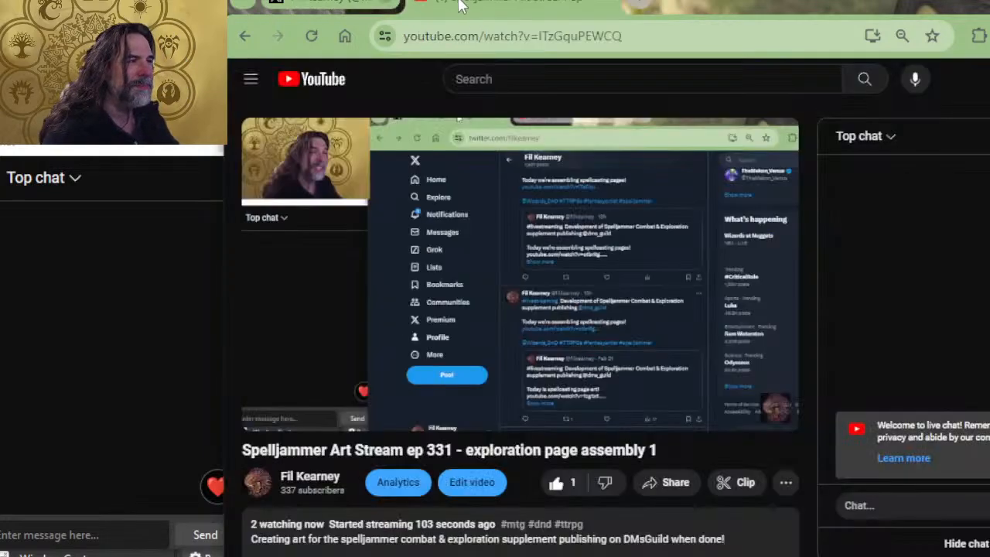
Expand the full description below the YouTube stream video
{"action": "scroll", "coordinate": [438, 365], "scroll_direction": "down", "scroll_amount": 3}
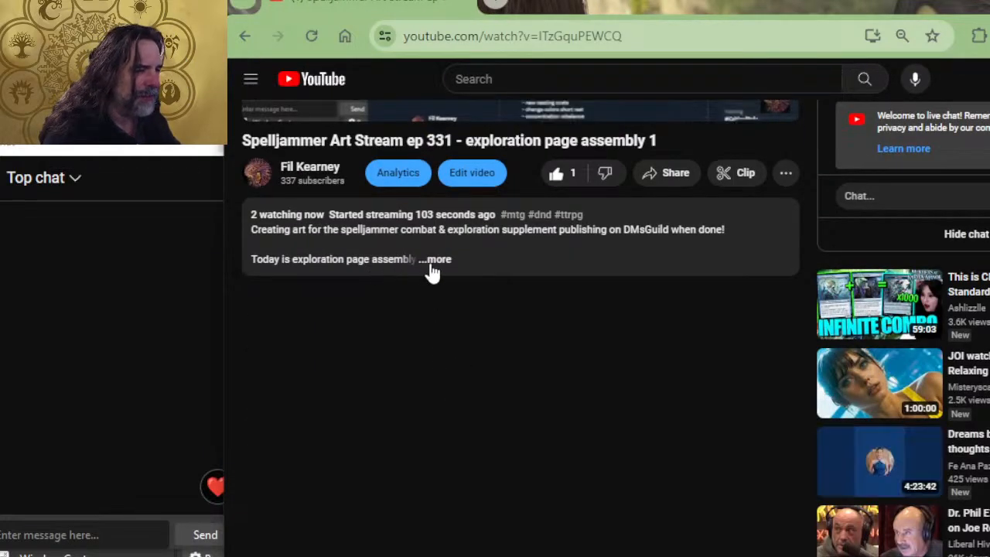
{"action": "left_click", "coordinate": [434, 262]}
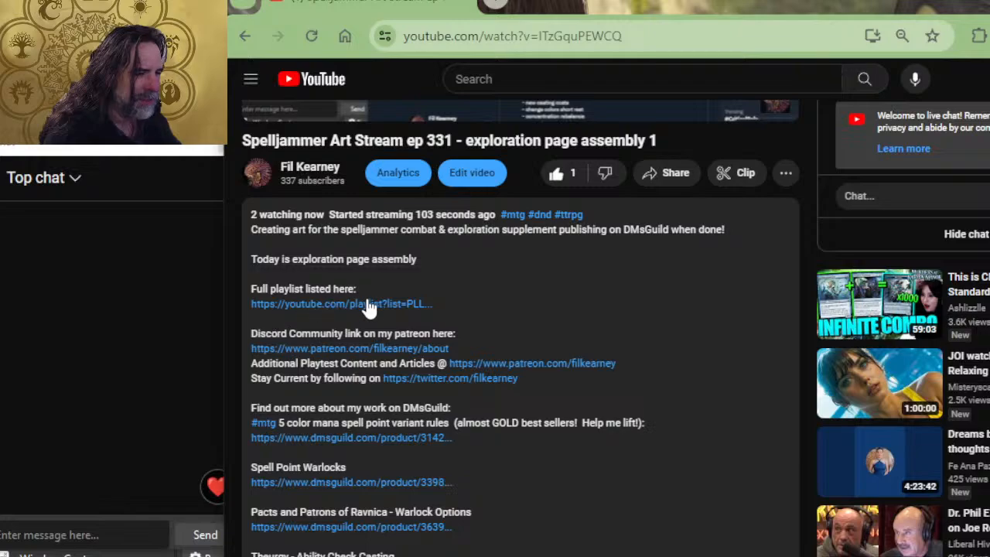
Switch to Photoshop and close the SCE Cover 9-04.jpg document, leaving exploration.psd open
{"action": "key", "text": "alt+Tab"}
{"action": "key", "text": "alt+Tab"}
{"action": "key", "text": "Tab"}
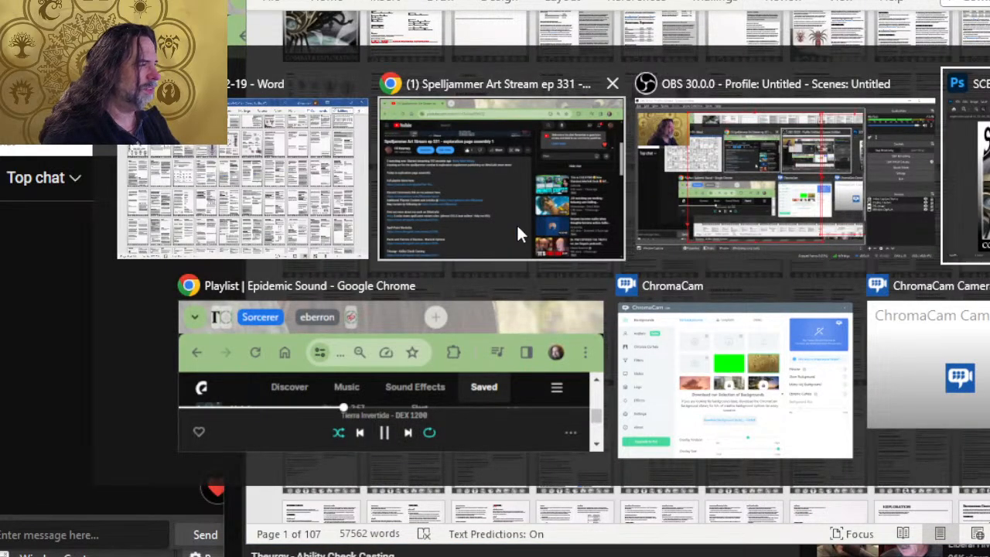
{"action": "key", "text": "alt+Tab"}
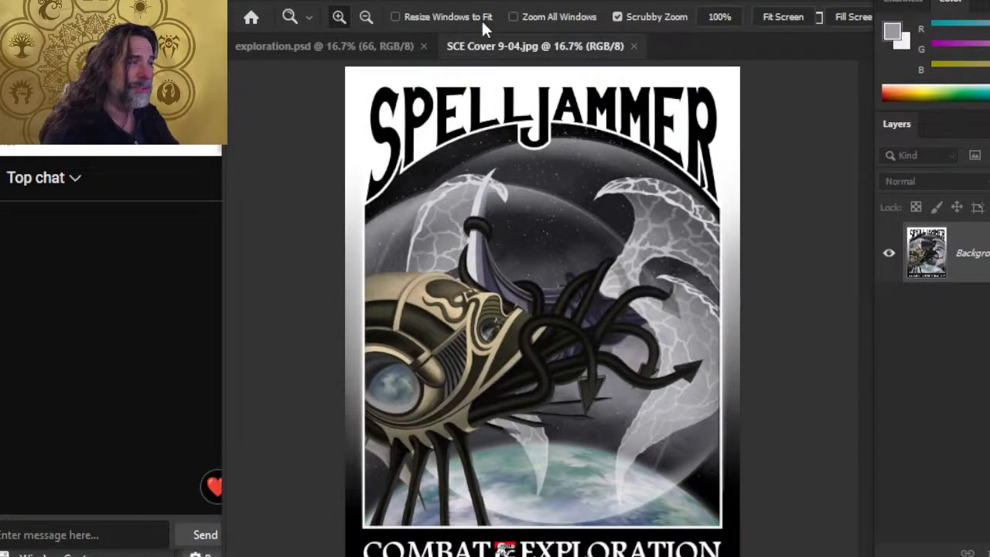
{"action": "left_click", "coordinate": [634, 45]}
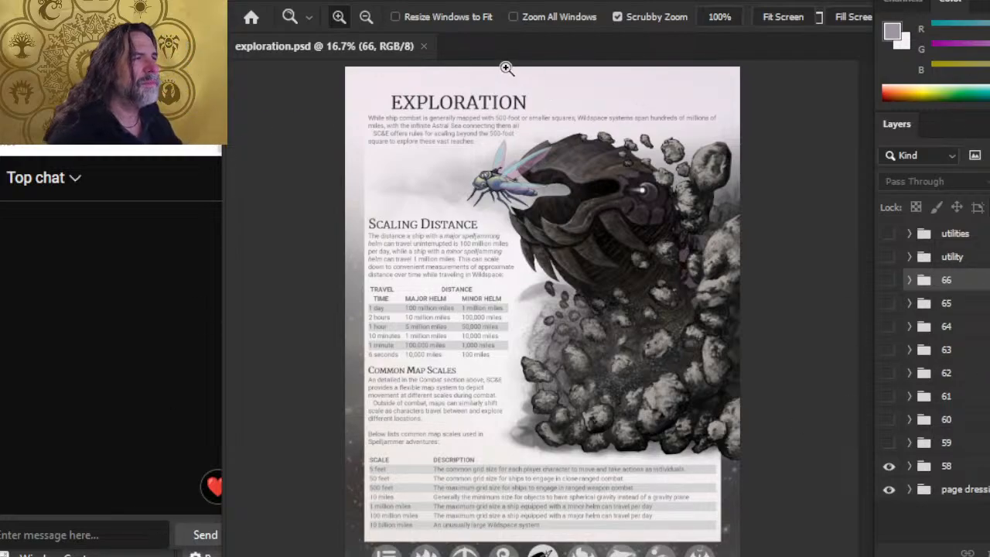
Switch to File Explorer and open the EXPLORATION folder inside the production folder's interior pages
{"action": "key", "text": "alt+Tab"}
{"action": "key", "text": "Escape"}
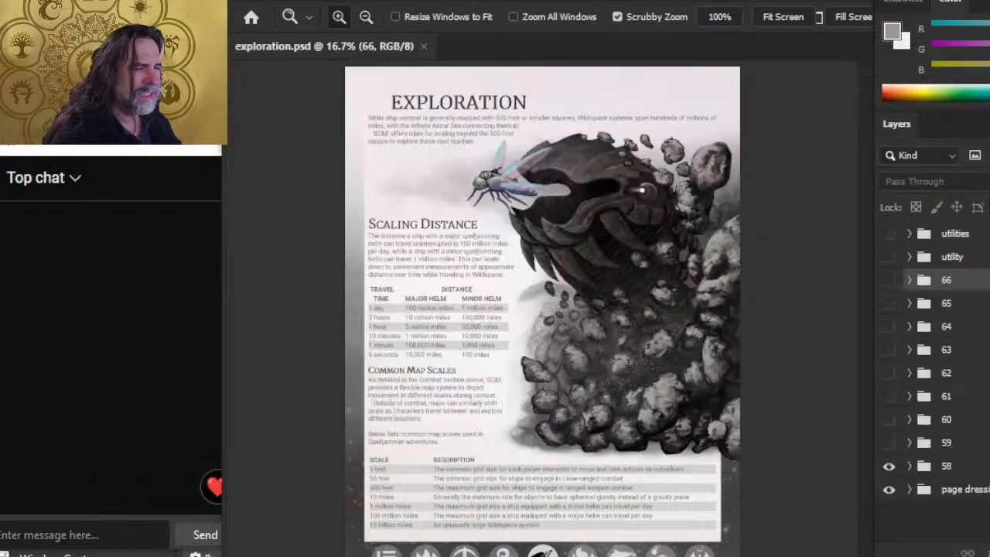
{"action": "left_click", "coordinate": [260, 551]}
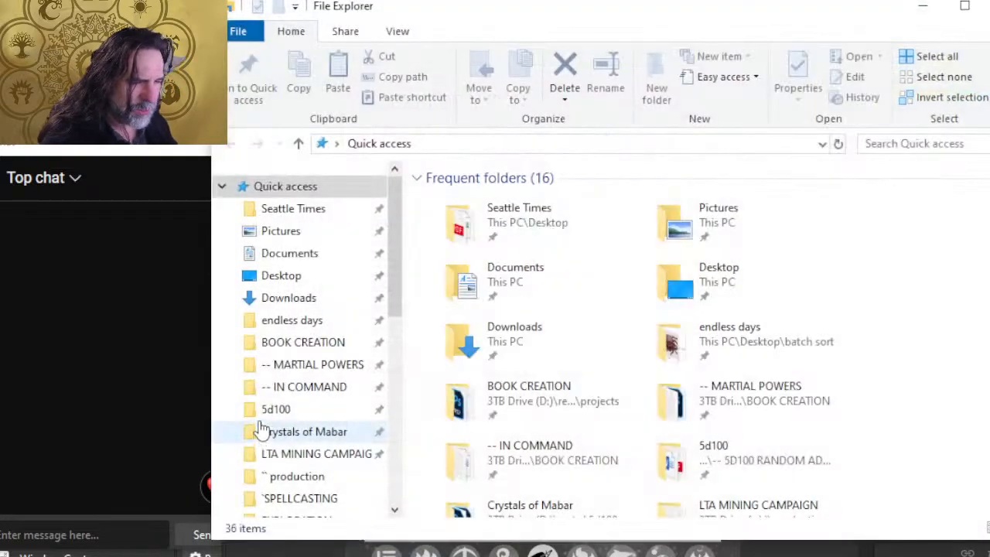
{"action": "left_click", "coordinate": [313, 478]}
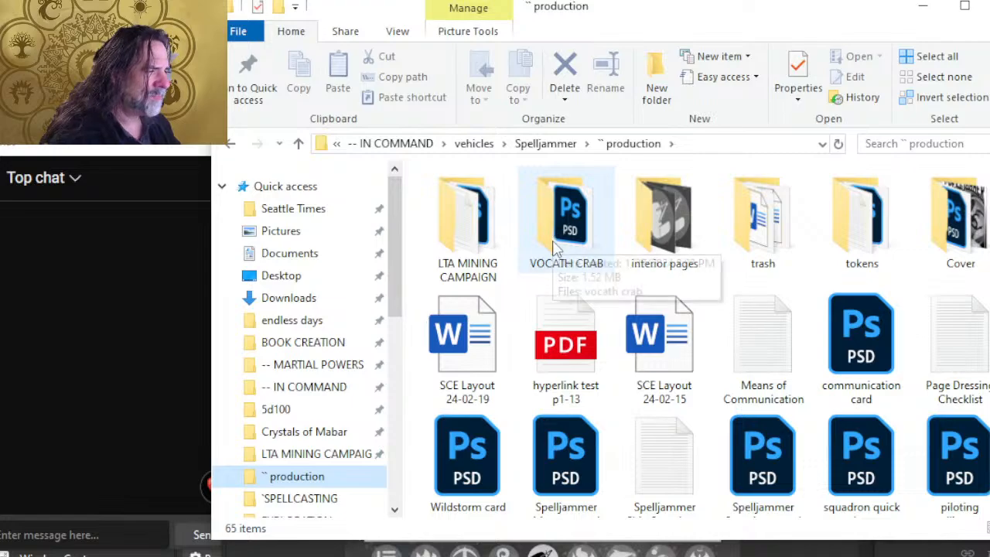
{"action": "double_click", "coordinate": [629, 241]}
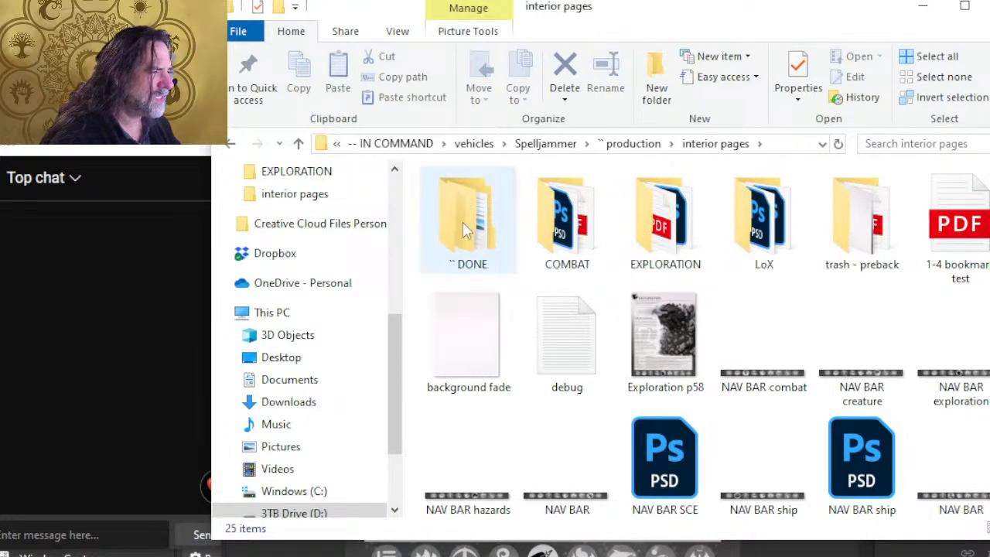
{"action": "double_click", "coordinate": [660, 246]}
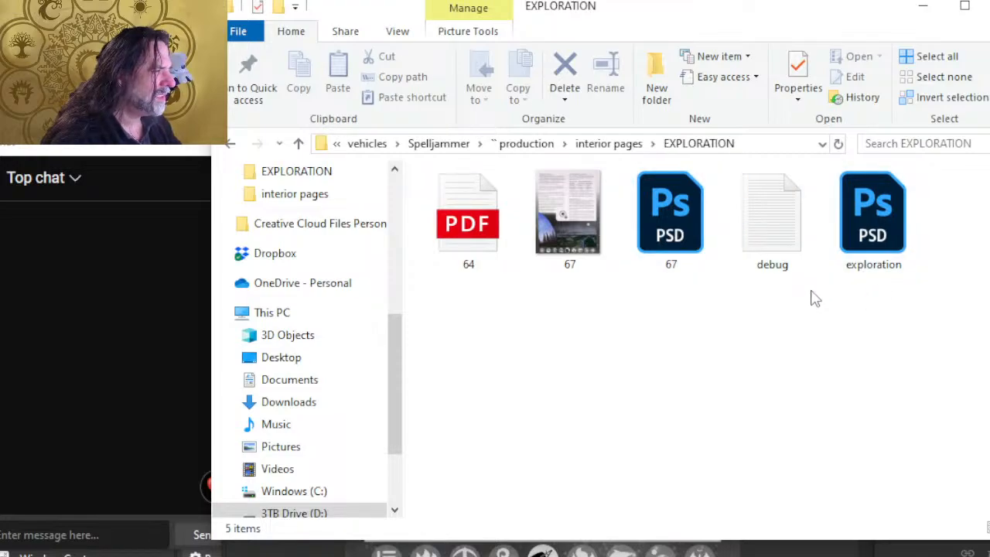
Switch to the Word layout document and jump to the start of its EXPLORATION chapter
{"action": "key", "text": "alt+Tab"}
{"action": "key", "text": "alt+Tab"}
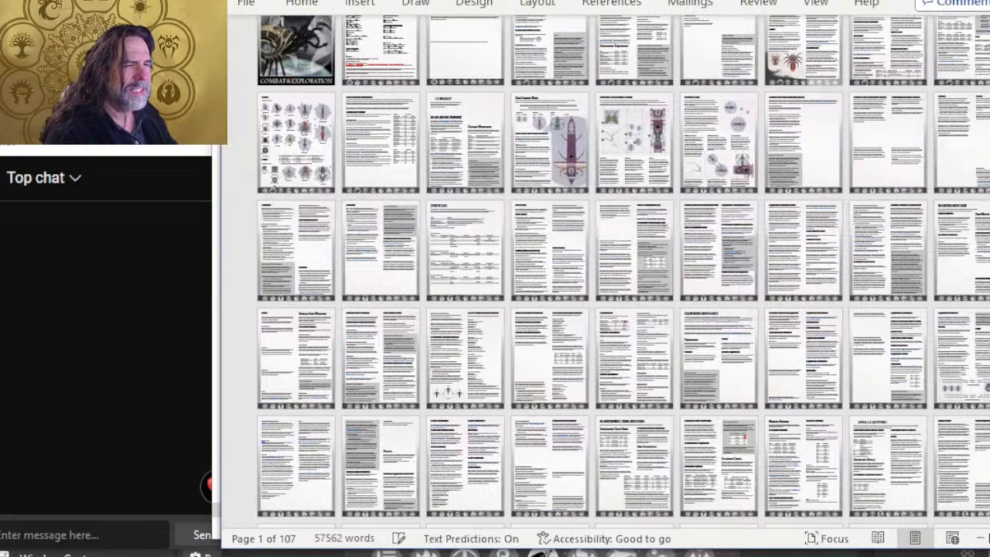
{"action": "scroll", "coordinate": [349, 146], "scroll_direction": "up", "scroll_amount": 6}
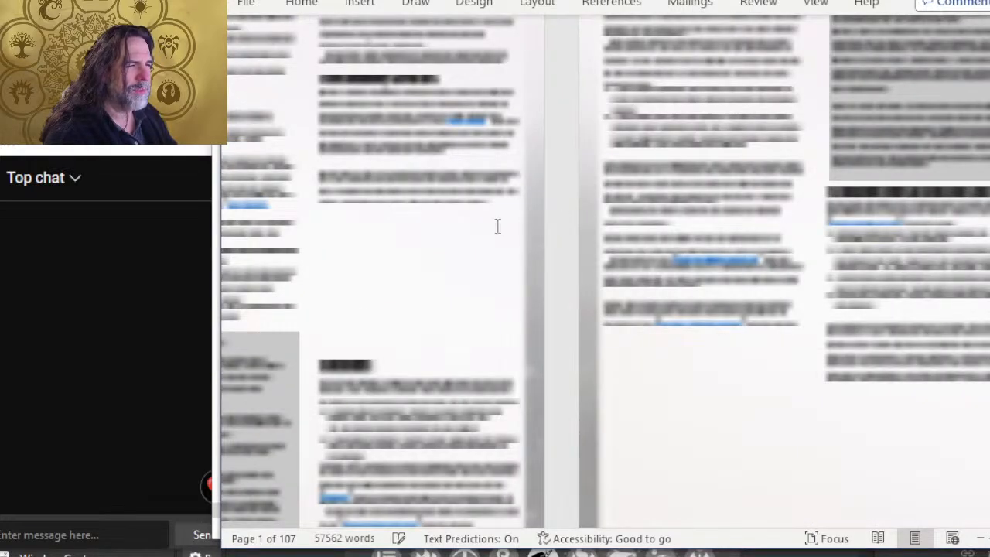
{"action": "scroll", "coordinate": [663, 171], "scroll_direction": "up", "scroll_amount": 5}
{"action": "scroll", "coordinate": [663, 170], "scroll_direction": "down", "scroll_amount": 2}
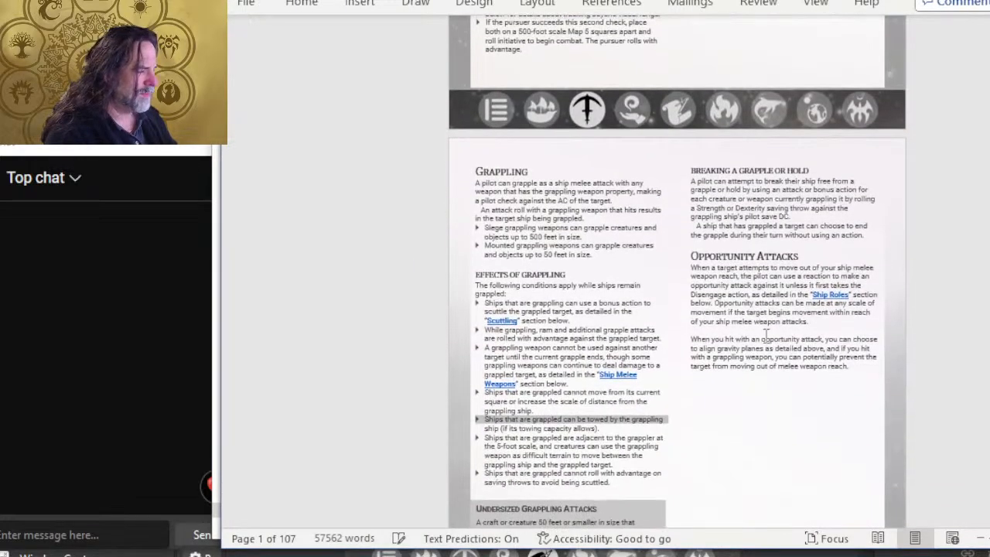
{"action": "left_click", "coordinate": [766, 336]}
{"action": "scroll", "coordinate": [696, 255], "scroll_direction": "up", "scroll_amount": 5}
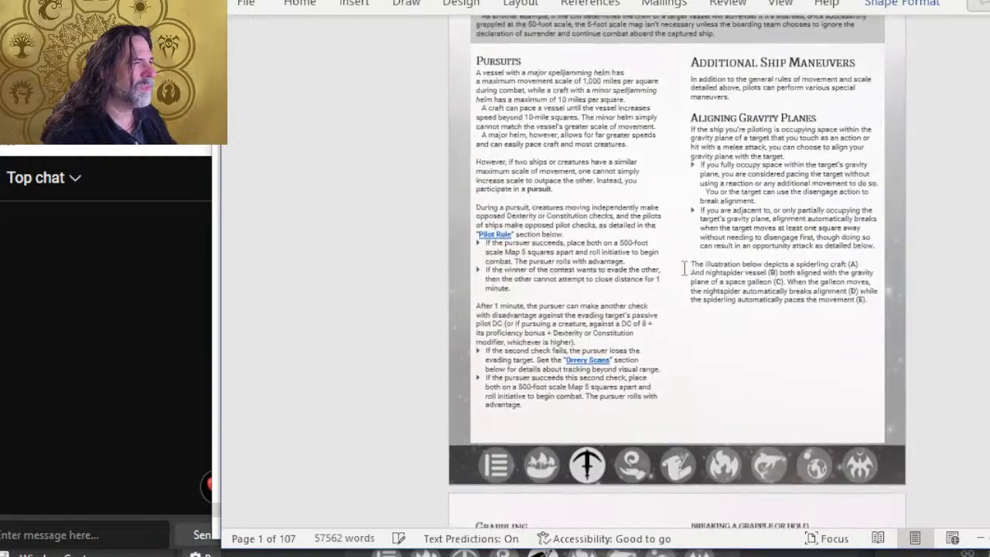
{"action": "scroll", "coordinate": [684, 268], "scroll_direction": "down", "scroll_amount": 2}
{"action": "left_click", "coordinate": [686, 317], "text": "ctrl"}
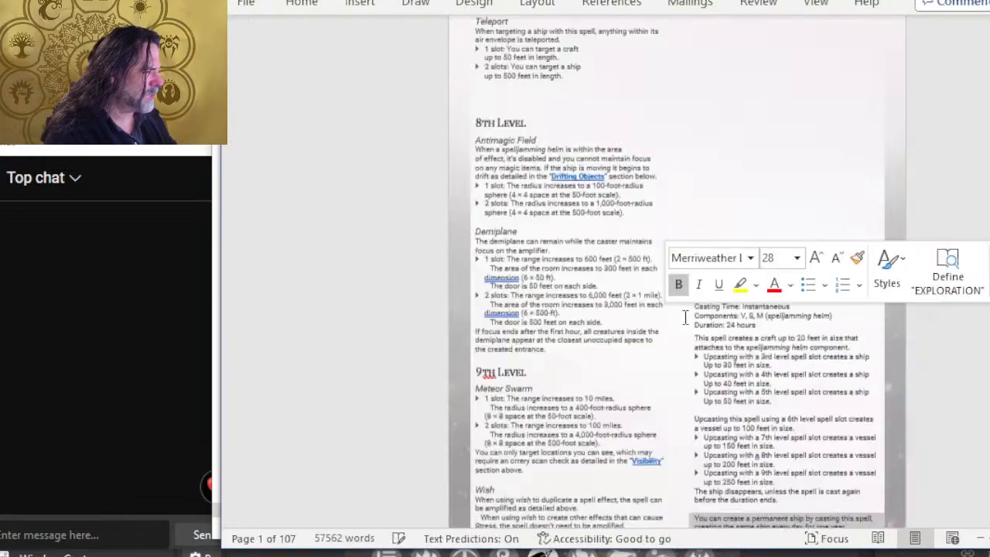
{"action": "left_click", "coordinate": [611, 177]}
Examine the EXPLORATION chapter's page layout, from Scaling Distance and Common Map Scales to Encountering Objects and its Visibility table
{"action": "scroll", "coordinate": [588, 232], "scroll_direction": "down", "scroll_amount": 3}
{"action": "scroll", "coordinate": [588, 234], "scroll_direction": "down", "scroll_amount": 5}
{"action": "scroll", "coordinate": [605, 250], "scroll_direction": "up", "scroll_amount": 3}
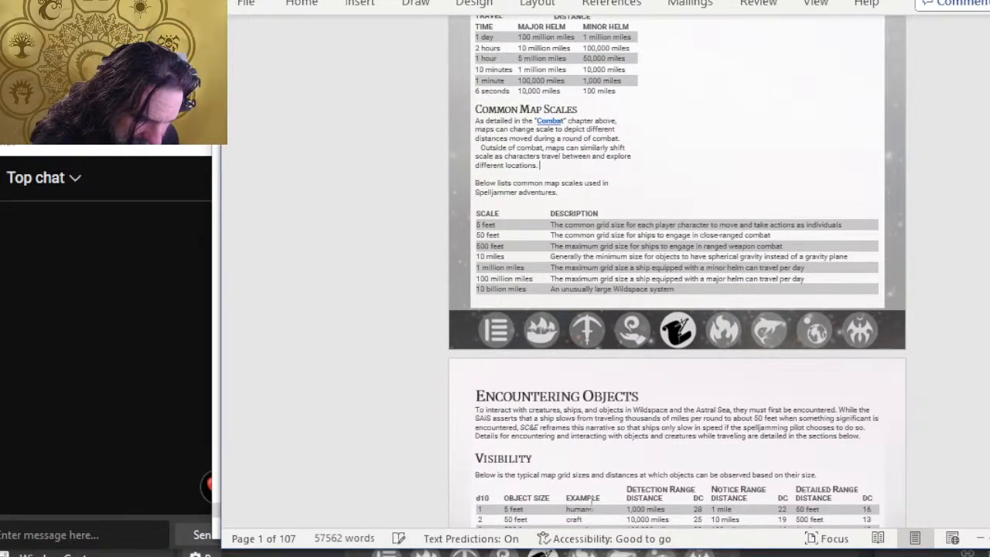
{"action": "scroll", "coordinate": [641, 233], "scroll_direction": "up", "scroll_amount": 1}
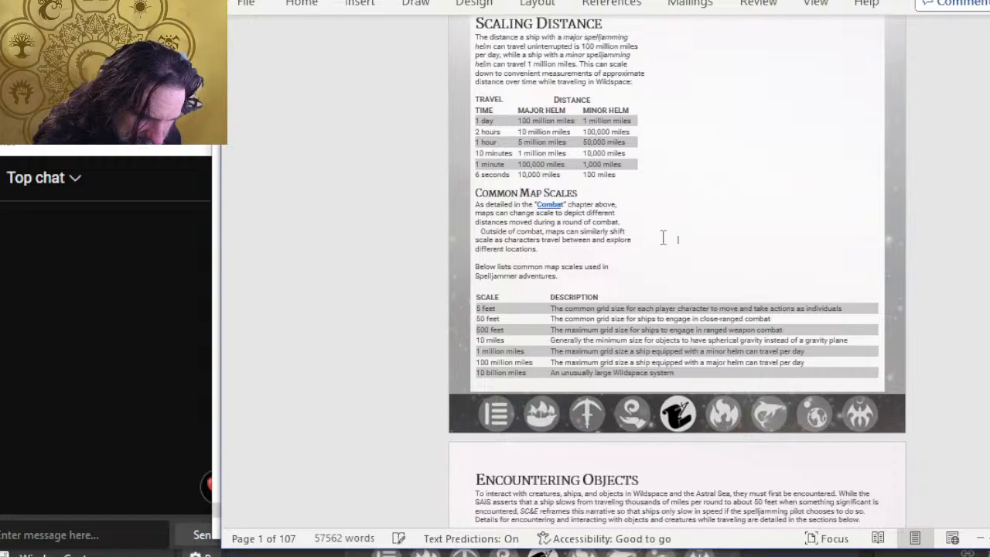
{"action": "scroll", "coordinate": [706, 176], "scroll_direction": "down", "scroll_amount": 6}
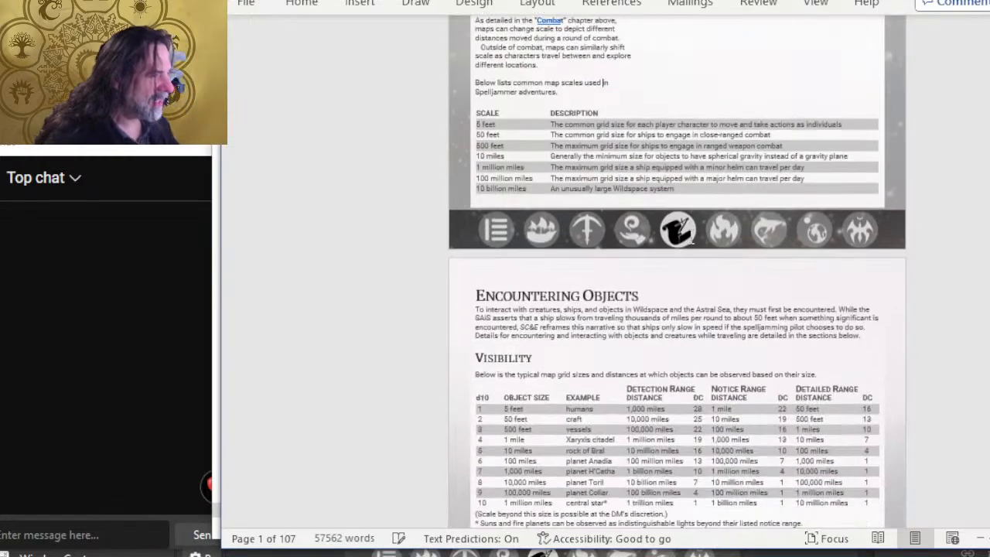
{"action": "scroll", "coordinate": [600, 304], "scroll_direction": "down", "scroll_amount": 3}
{"action": "scroll", "coordinate": [596, 256], "scroll_direction": "up", "scroll_amount": 10}
{"action": "scroll", "coordinate": [588, 194], "scroll_direction": "up", "scroll_amount": 3}
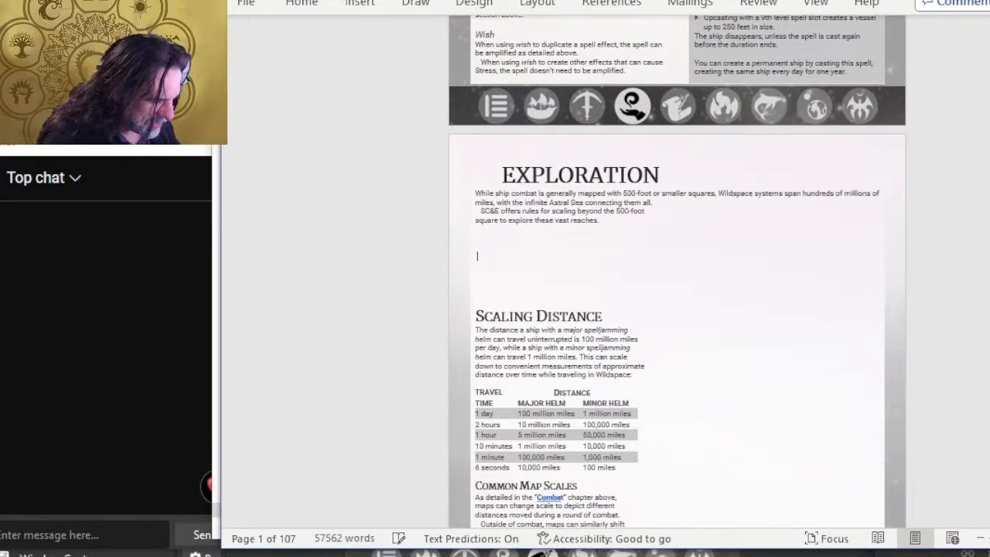
{"action": "scroll", "coordinate": [629, 331], "scroll_direction": "down", "scroll_amount": 2}
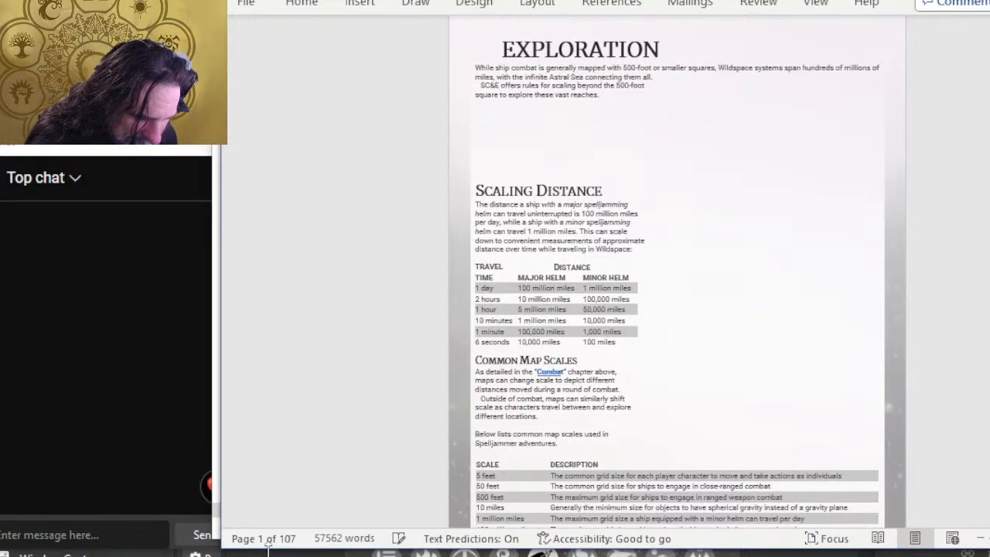
Examine the EXPLORATION chapter's page layout from Scaling Distance through Drifting Objects to the Spherical Gravity section
{"action": "left_click", "coordinate": [274, 546]}
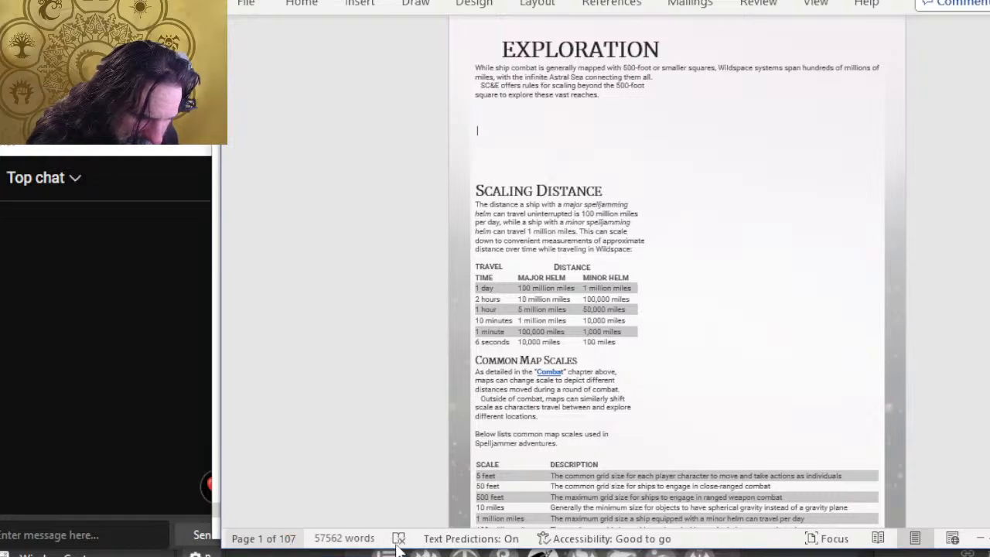
{"action": "scroll", "coordinate": [762, 230], "scroll_direction": "up", "scroll_amount": 3}
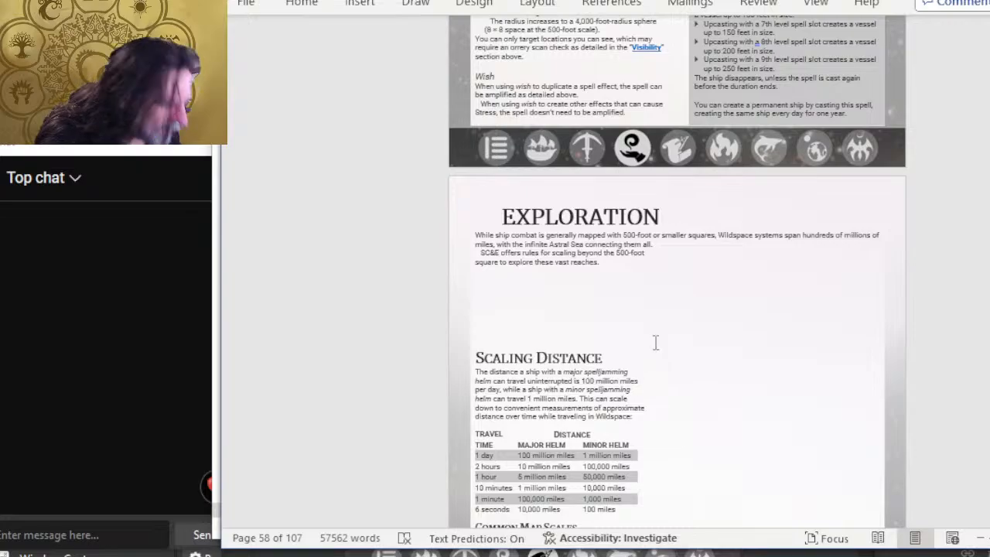
{"action": "scroll", "coordinate": [654, 346], "scroll_direction": "down", "scroll_amount": 20}
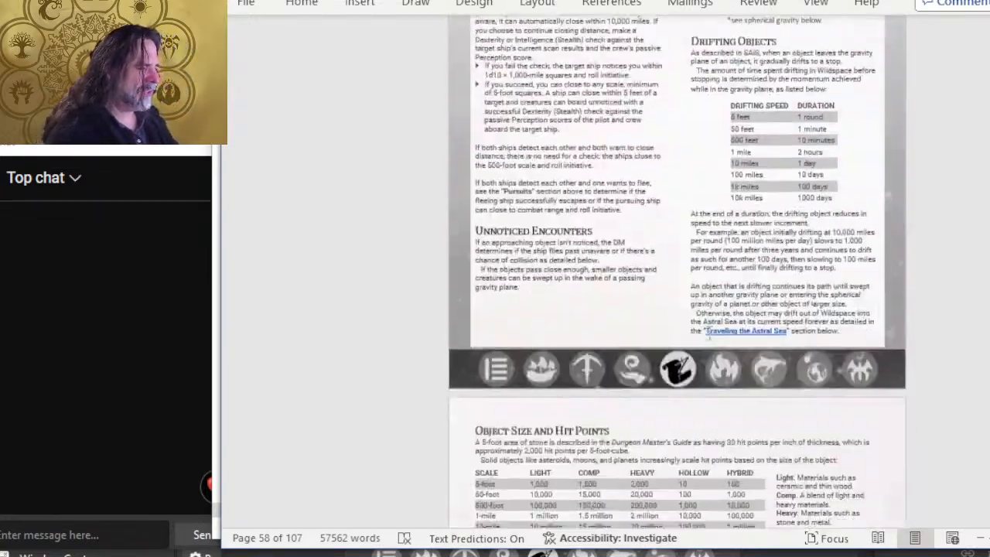
{"action": "scroll", "coordinate": [709, 329], "scroll_direction": "down", "scroll_amount": 20}
{"action": "scroll", "coordinate": [680, 313], "scroll_direction": "down", "scroll_amount": 15}
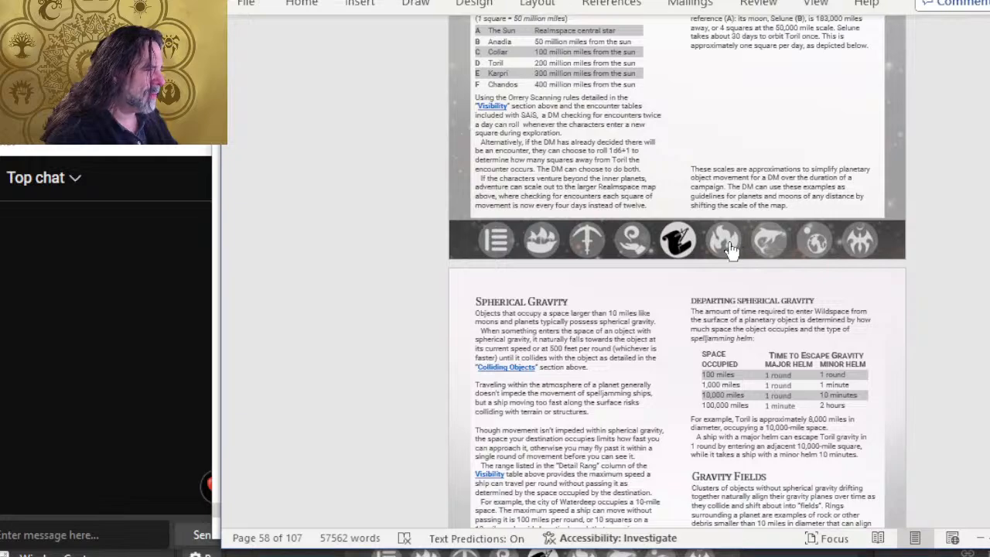
Jump to the SHIP HAZARDS chapter and go back to the last EXPLORATION page, with its Gravity Fields section
{"action": "left_click", "coordinate": [723, 241]}
{"action": "scroll", "coordinate": [681, 276], "scroll_direction": "up", "scroll_amount": 3}
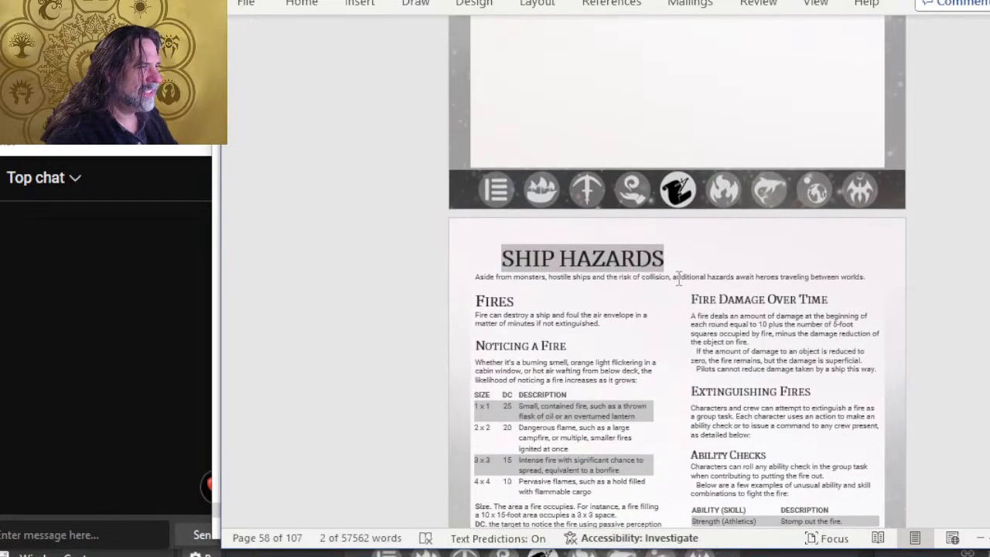
{"action": "scroll", "coordinate": [630, 202], "scroll_direction": "up", "scroll_amount": 7}
{"action": "left_click", "coordinate": [622, 226]}
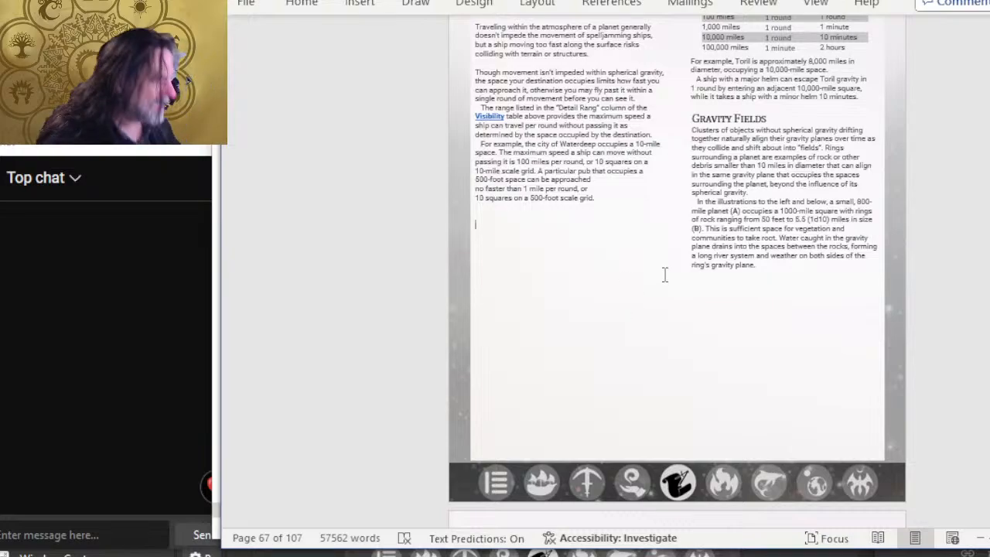
{"action": "key", "text": "alt+Tab"}
{"action": "key", "text": "alt+Tab"}
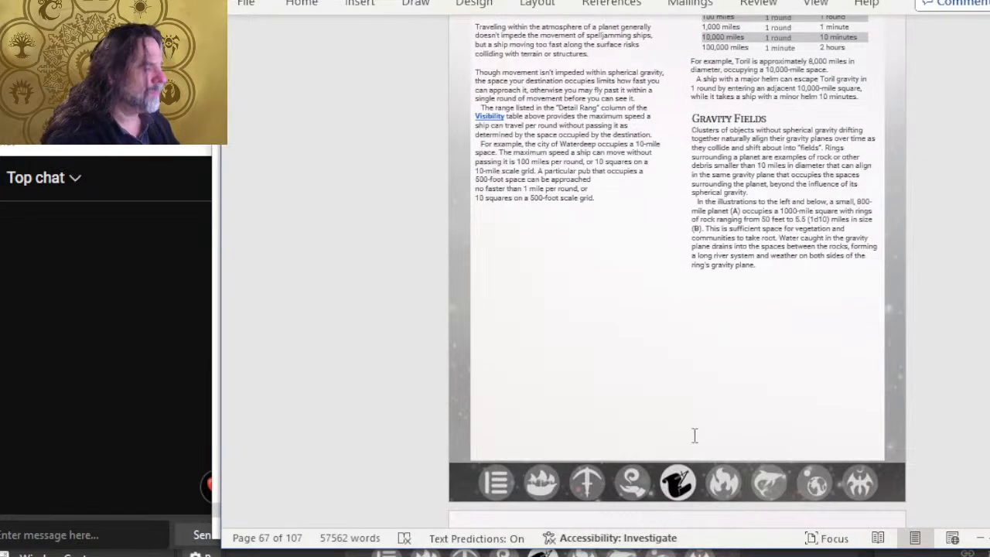
Return to the start of the EXPLORATION chapter and view its Common Map Scales section
{"action": "left_click", "coordinate": [678, 487]}
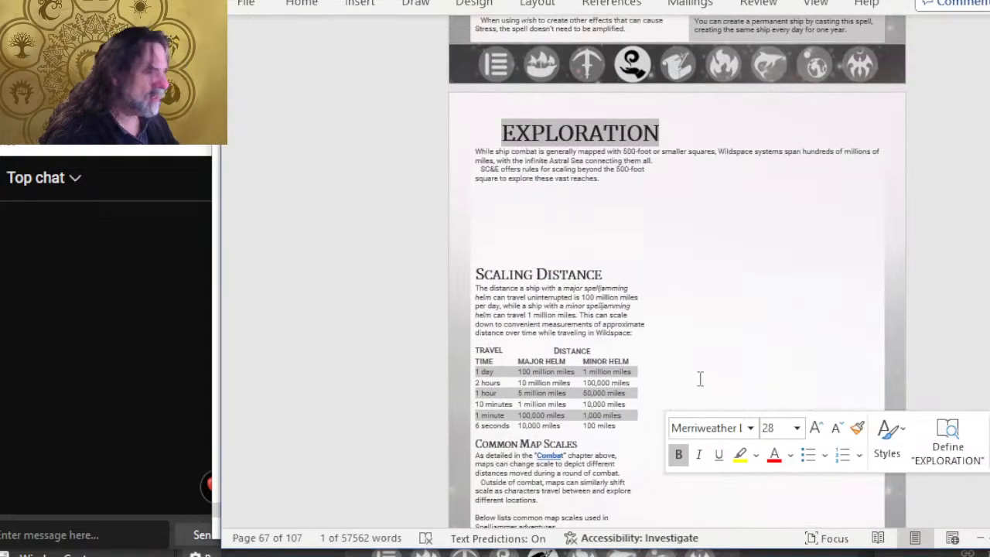
{"action": "left_click", "coordinate": [621, 217]}
{"action": "scroll", "coordinate": [619, 209], "scroll_direction": "down", "scroll_amount": 5}
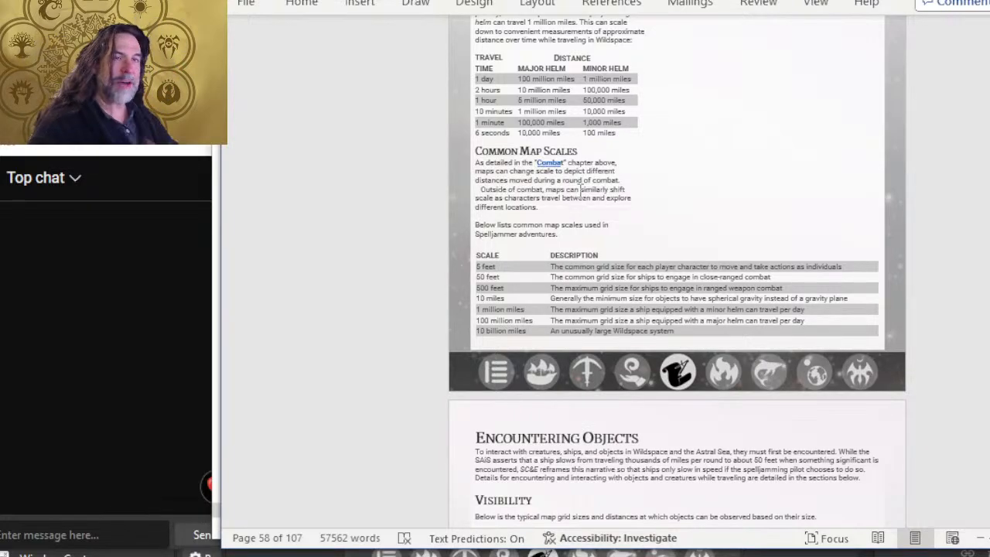
Compare the Word layout's first EXPLORATION page with page 58 in Photoshop's exploration.psd, checking the Common Map Scales text
{"action": "key", "text": "alt+Tab"}
{"action": "key", "text": "Escape"}
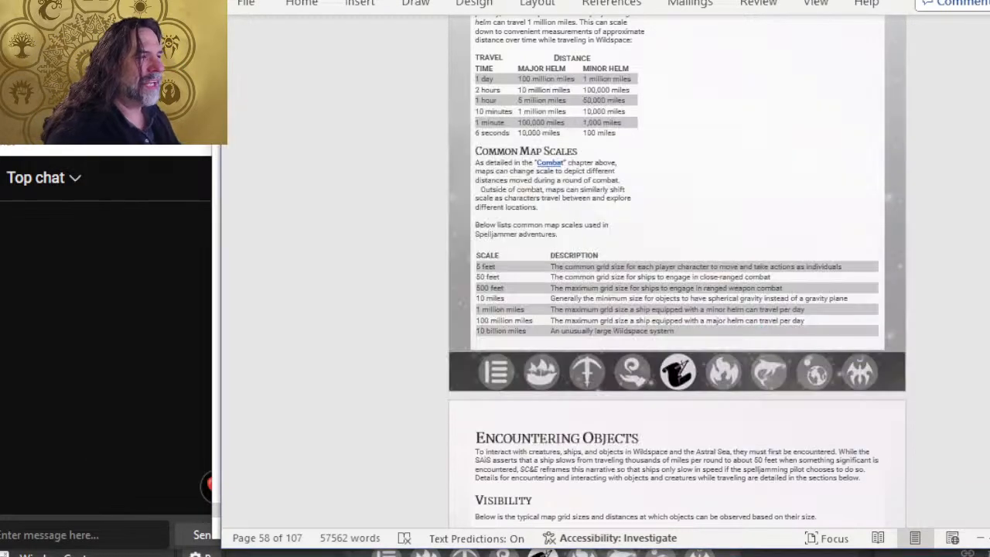
{"action": "key", "text": "alt+Tab"}
{"action": "key", "text": "alt+Tab"}
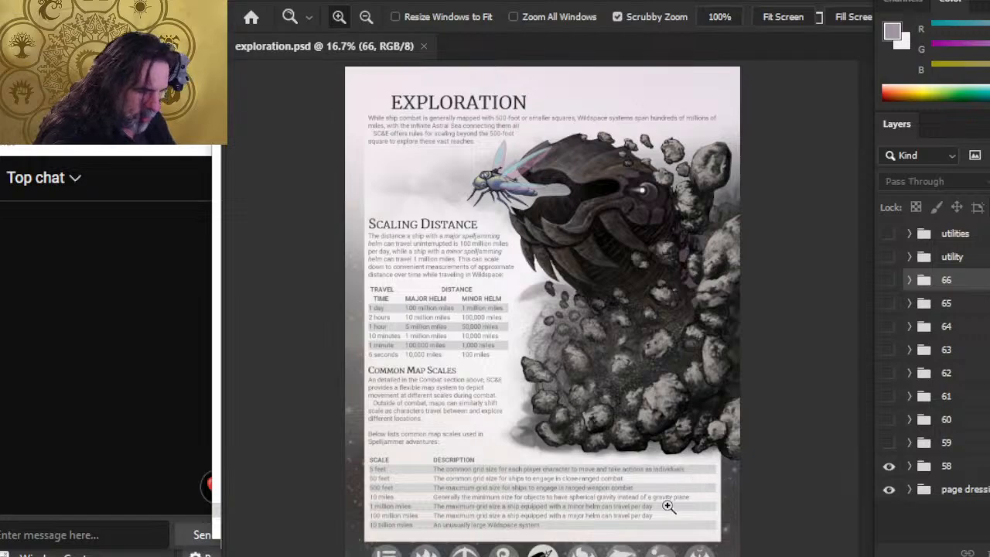
{"action": "key", "text": "alt+Tab"}
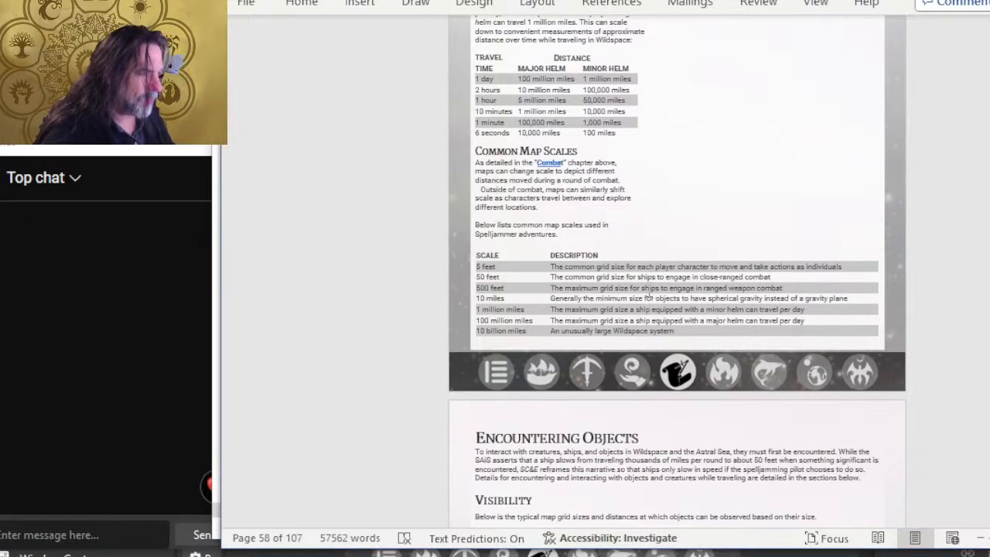
{"action": "scroll", "coordinate": [657, 251], "scroll_direction": "up", "scroll_amount": 1}
{"action": "key", "text": "alt+Tab"}
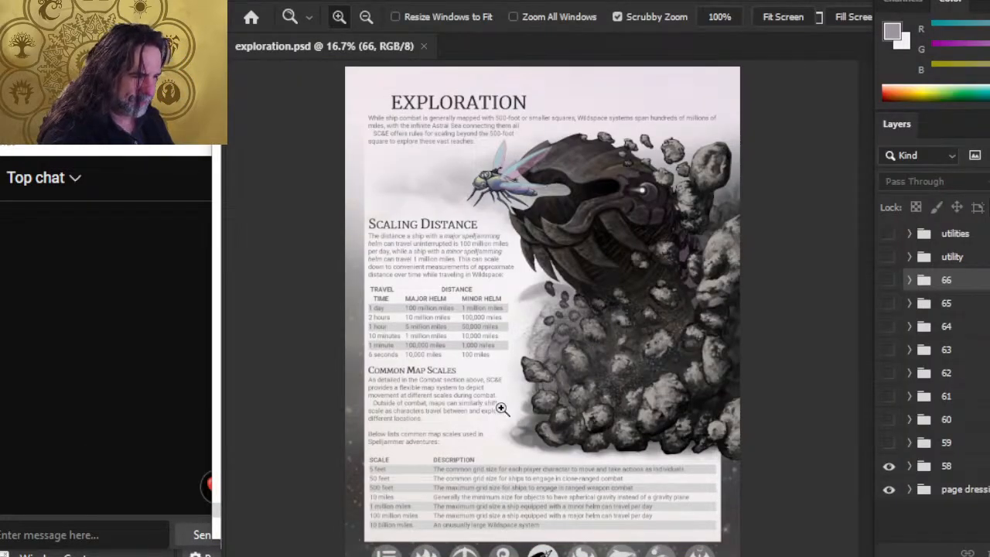
{"action": "key", "text": "alt+Tab"}
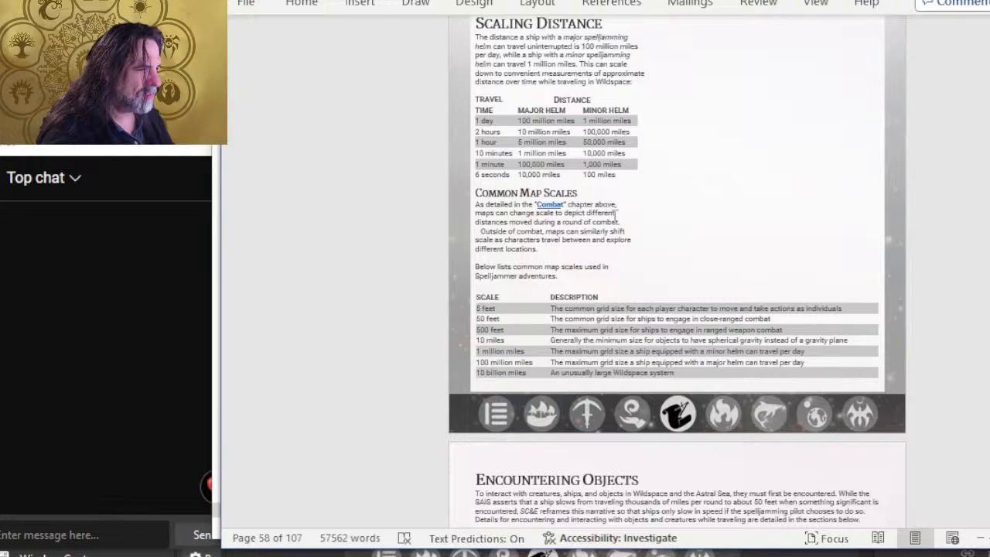
{"action": "key", "text": "alt+Tab"}
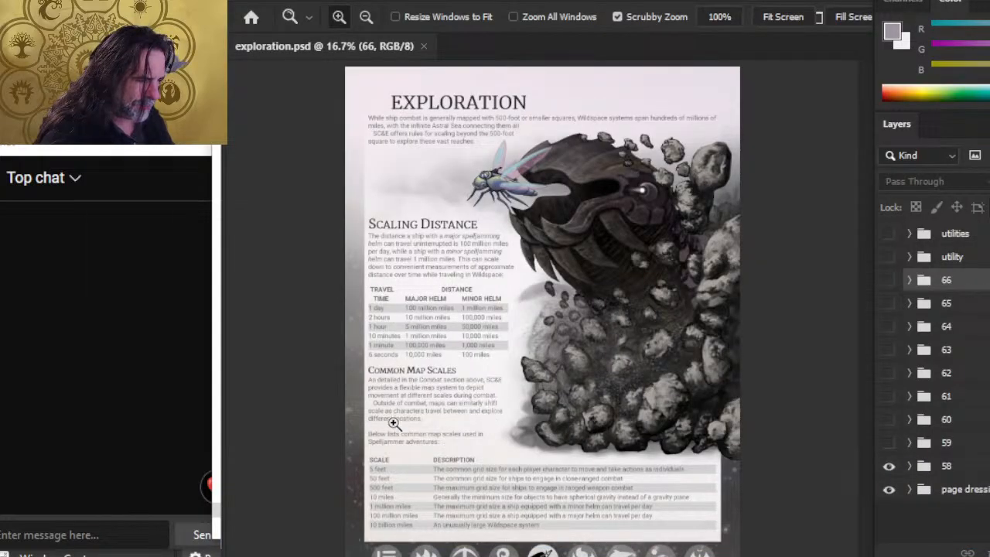
{"action": "key", "text": "alt+Tab"}
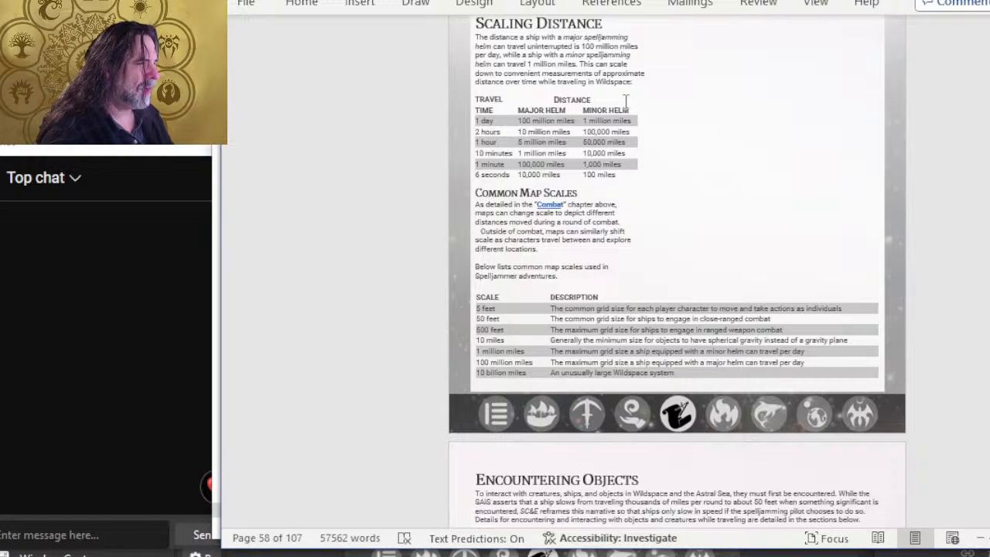
{"action": "key", "text": "alt+Tab"}
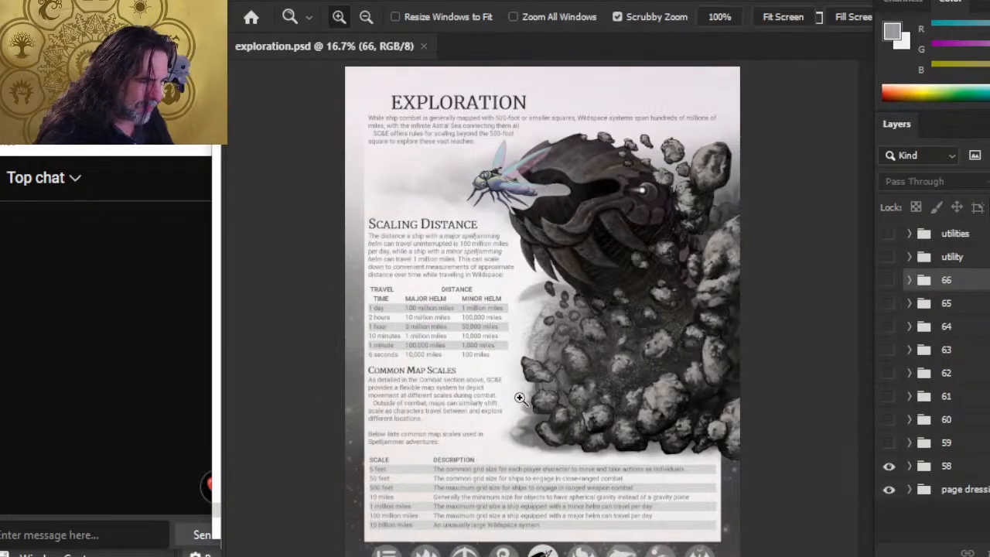
{"action": "key", "text": "alt+Tab"}
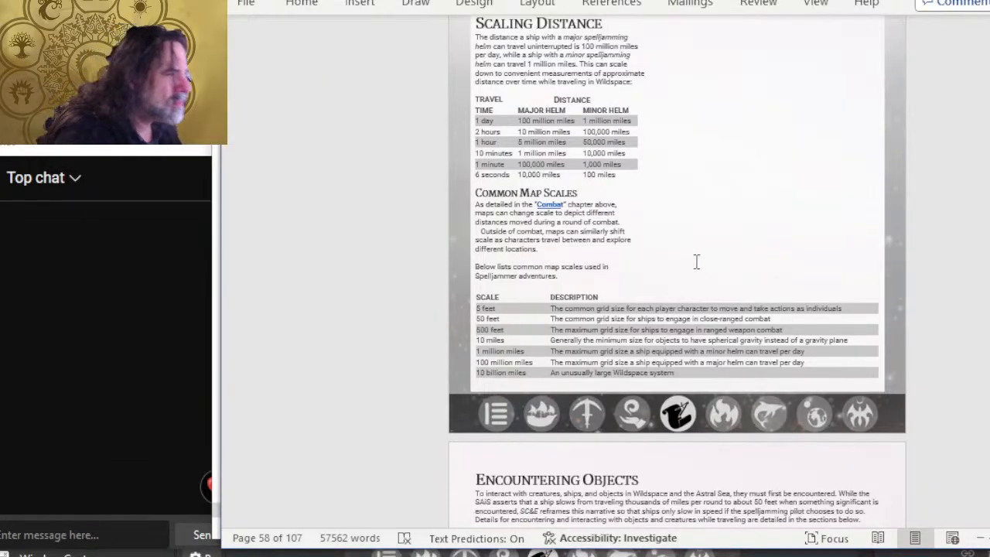
Re-break the second Common Map Scales paragraph in Word so its lines end after "similarly" and "between"
{"action": "scroll", "coordinate": [612, 242], "scroll_direction": "up", "scroll_amount": 5}
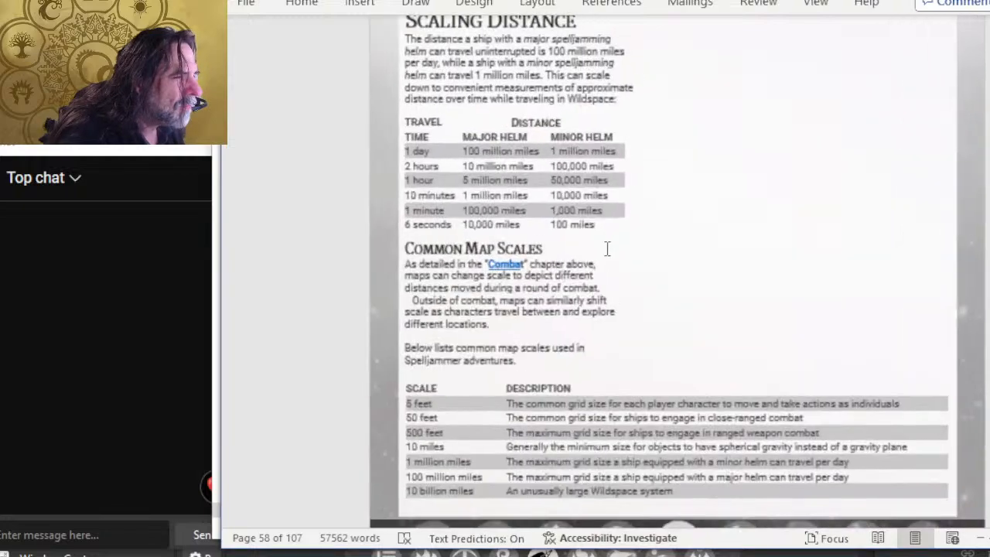
{"action": "scroll", "coordinate": [570, 357], "scroll_direction": "down", "scroll_amount": 1}
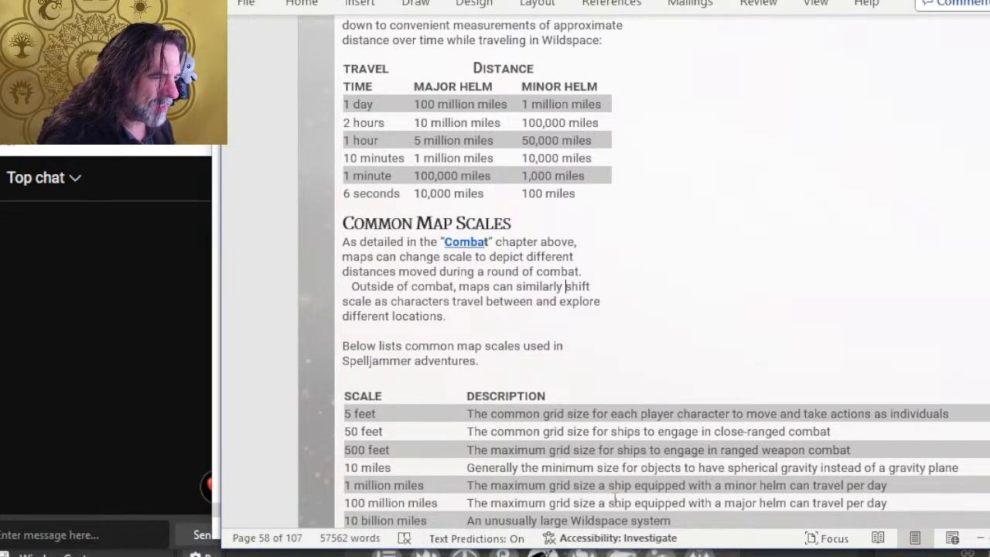
{"action": "key", "text": "Return"}
{"action": "key", "text": "Delete"}
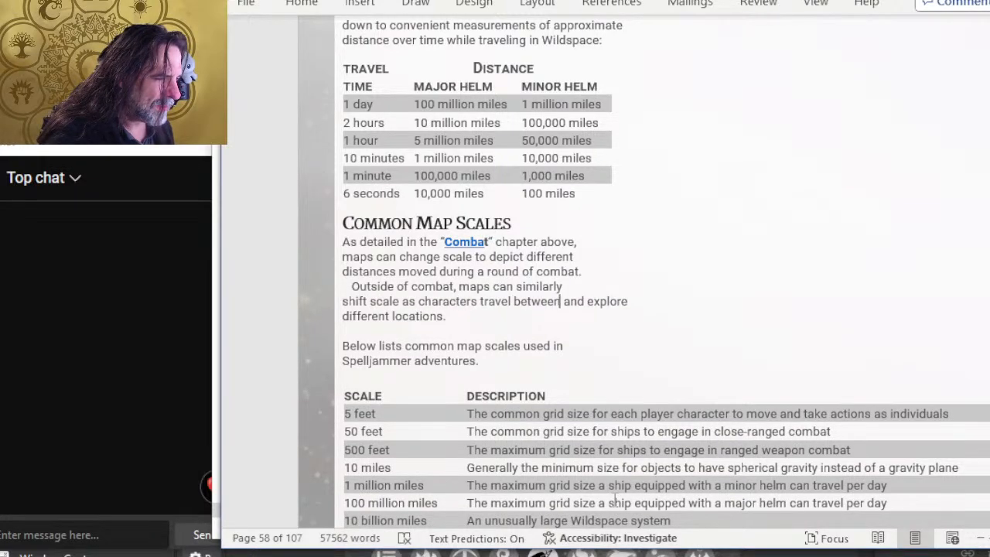
{"action": "key", "text": "Return"}
{"action": "key", "text": "Delete"}
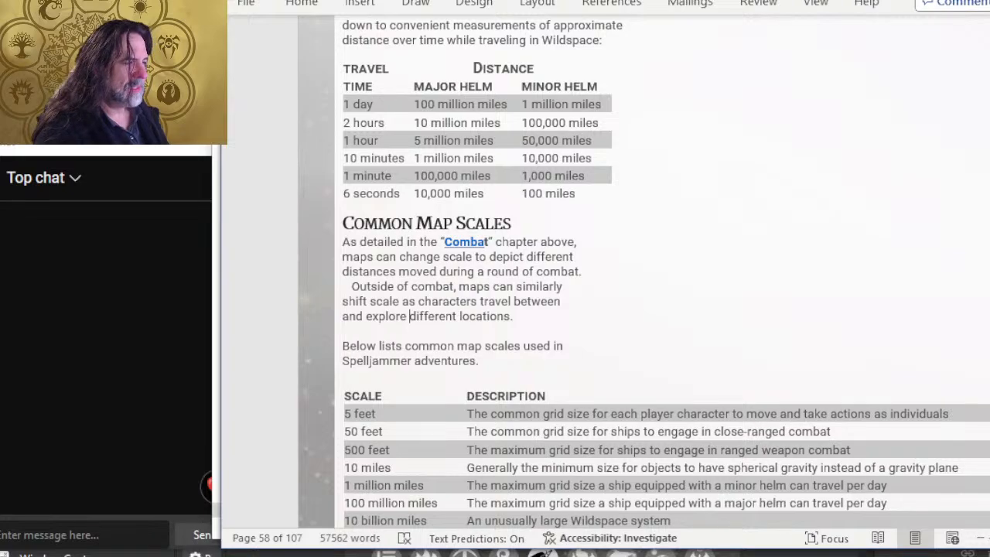
Check the Word layout's Common Map Scales and Scaling Distance text against the page 58 artwork in Photoshop
{"action": "key", "text": "alt+Tab"}
{"action": "key", "text": "alt+Tab"}
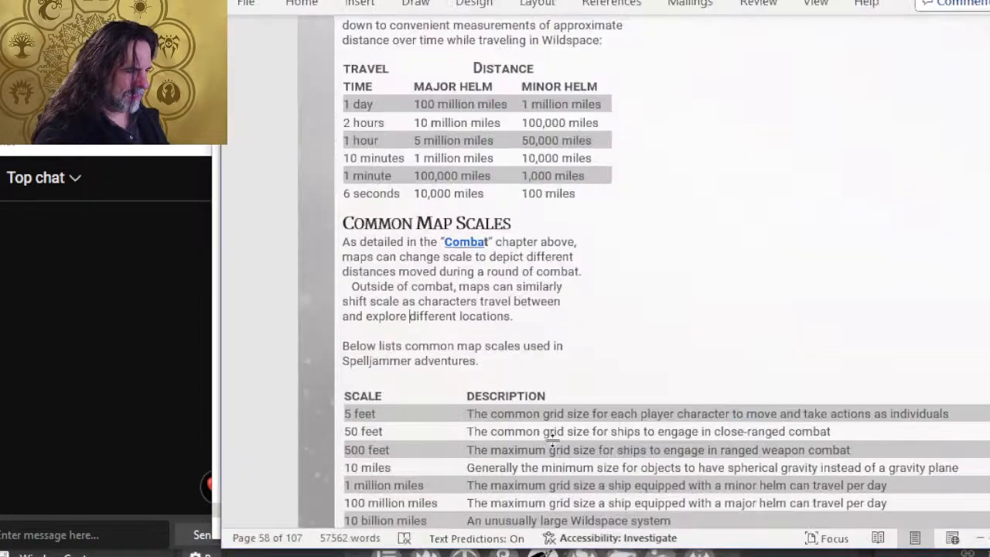
{"action": "scroll", "coordinate": [592, 388], "scroll_direction": "down", "scroll_amount": 3}
{"action": "scroll", "coordinate": [594, 382], "scroll_direction": "up", "scroll_amount": 3}
{"action": "key", "text": "alt+Tab"}
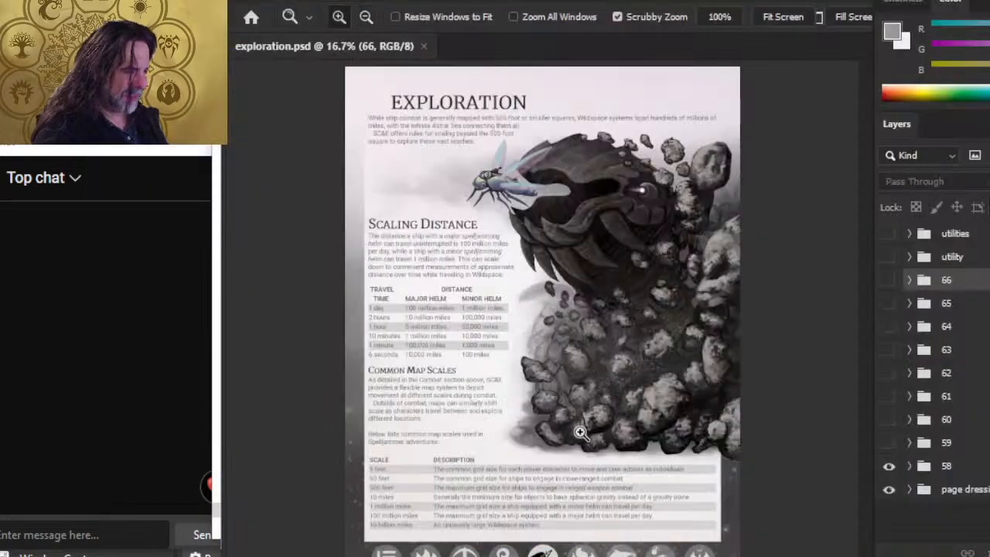
{"action": "key", "text": "alt+Tab"}
{"action": "scroll", "coordinate": [586, 246], "scroll_direction": "up", "scroll_amount": 3}
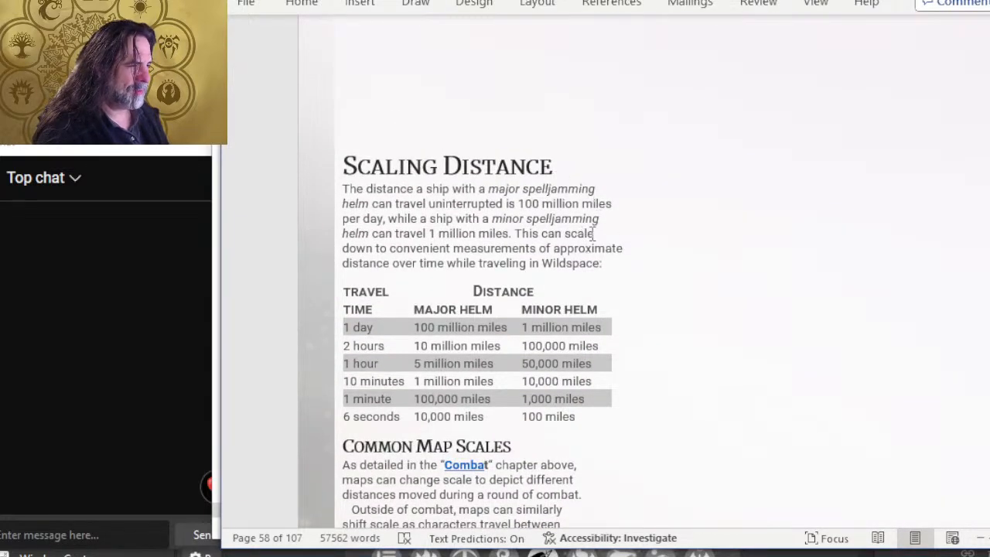
{"action": "key", "text": "alt+Tab"}
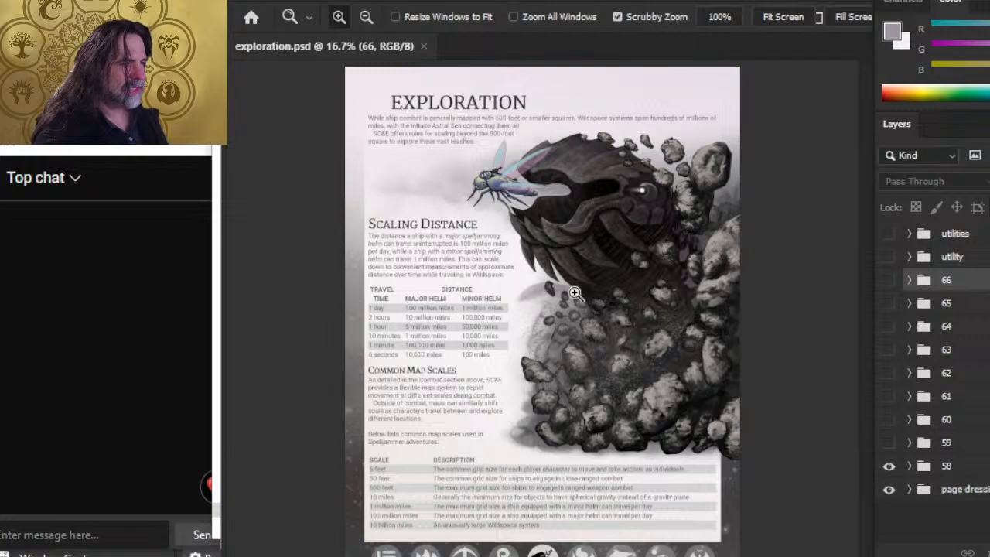
{"action": "key", "text": "alt+Tab"}
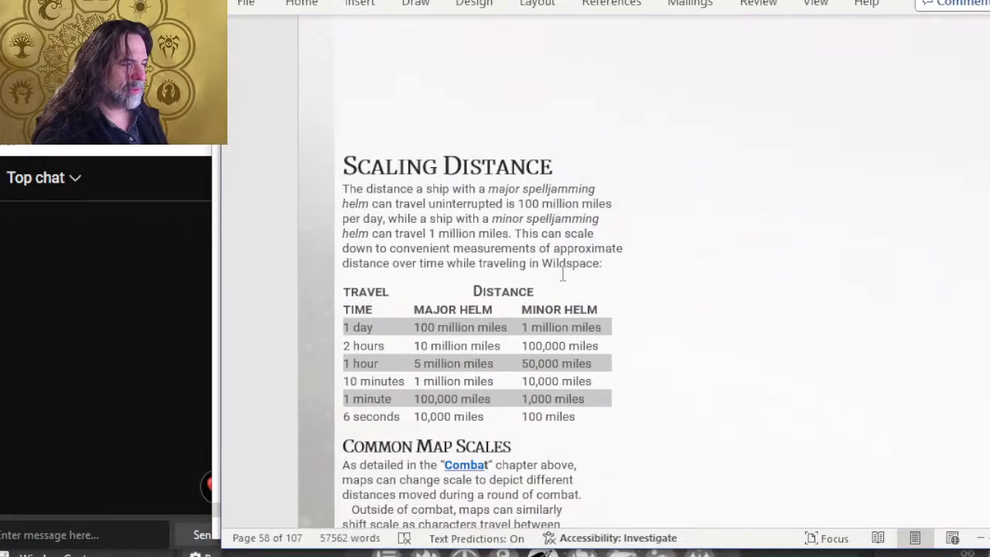
View the Encountering Objects page in Word, then in Photoshop hide layer group 58 and show group 59
{"action": "scroll", "coordinate": [563, 274], "scroll_direction": "down", "scroll_amount": 15}
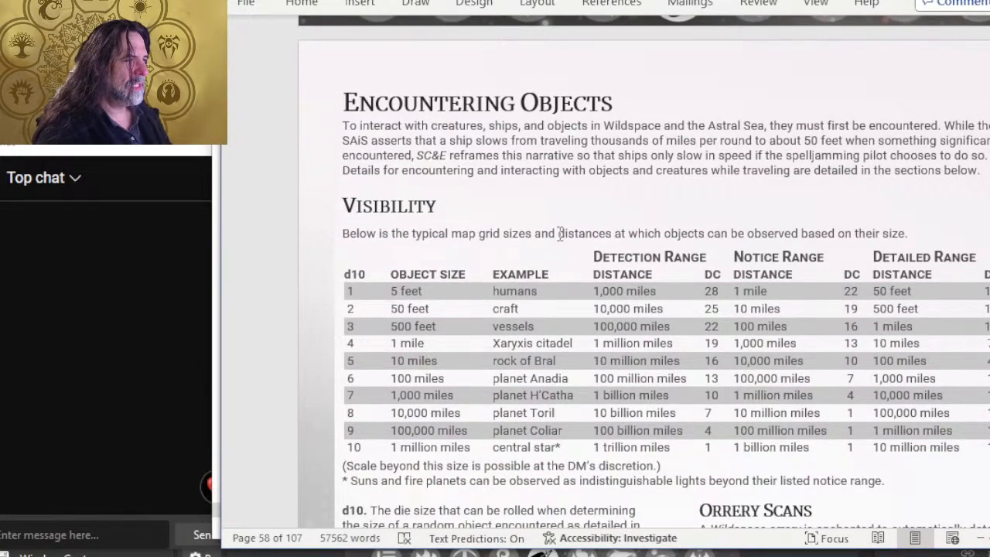
{"action": "key", "text": "alt+Tab"}
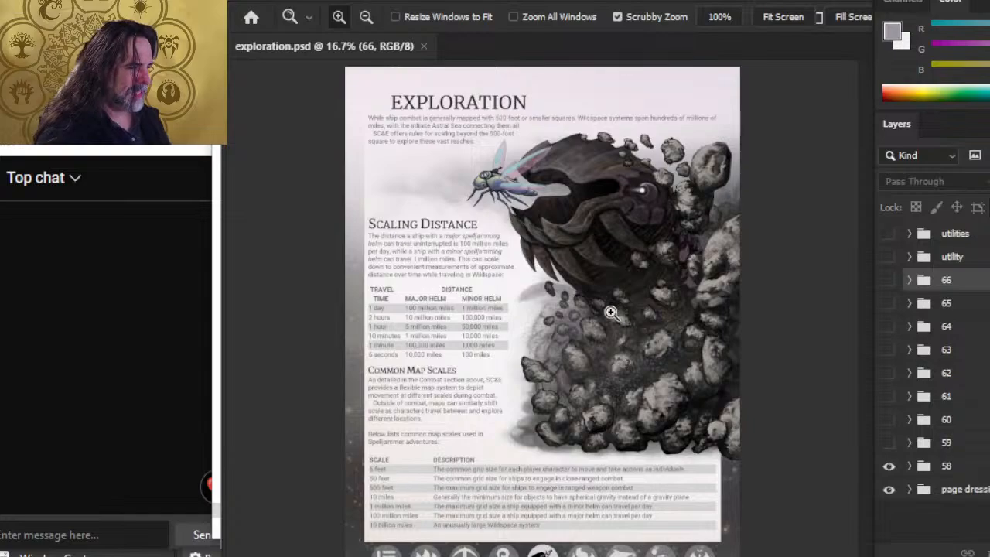
{"action": "left_click", "coordinate": [889, 467]}
{"action": "left_click", "coordinate": [889, 444]}
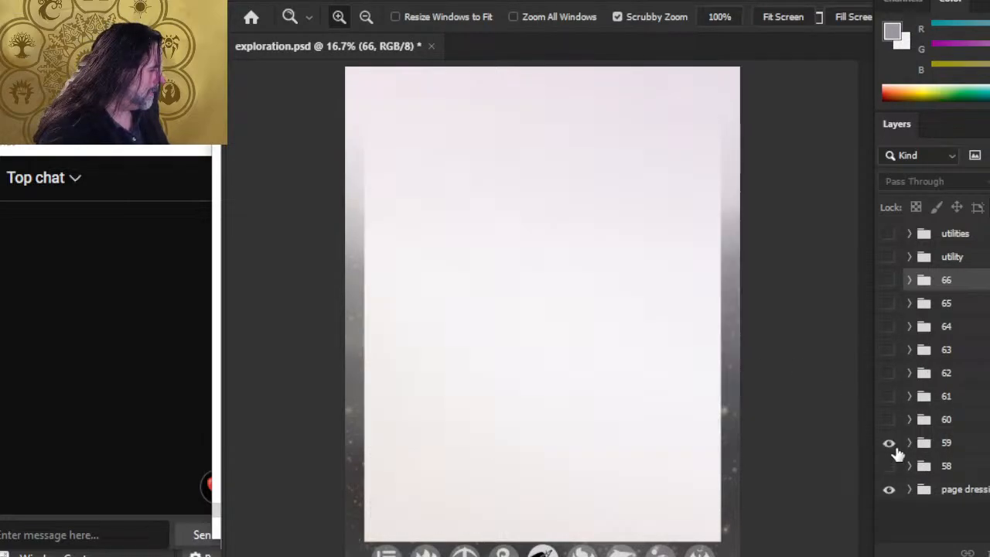
Compare the Visibility and Orrery Scans text in Word with page 59 in exploration.psd
{"action": "key", "text": "alt+Tab"}
{"action": "scroll", "coordinate": [925, 418], "scroll_direction": "down", "scroll_amount": 4}
{"action": "scroll", "coordinate": [924, 418], "scroll_direction": "down", "scroll_amount": 3}
{"action": "scroll", "coordinate": [951, 429], "scroll_direction": "up", "scroll_amount": 3}
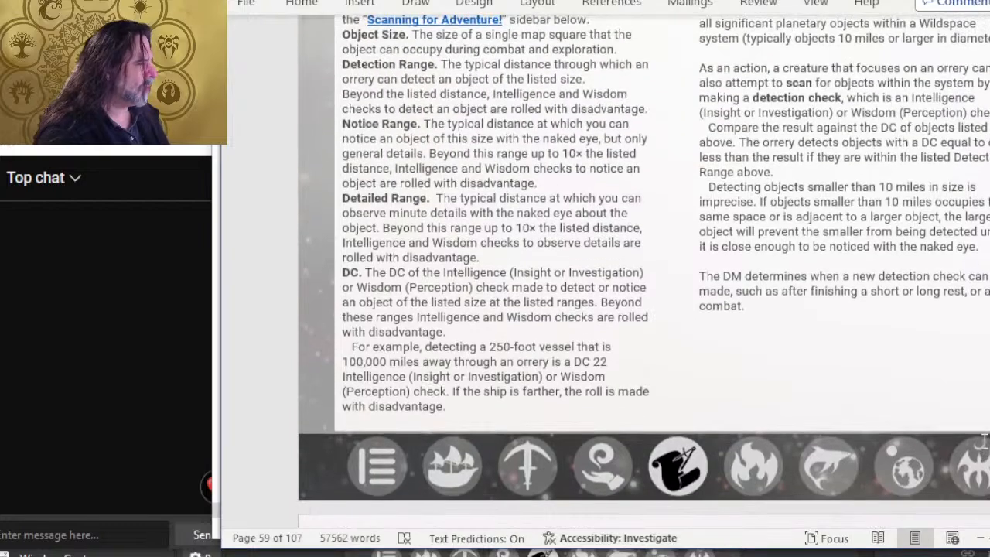
{"action": "key", "text": "alt+Tab"}
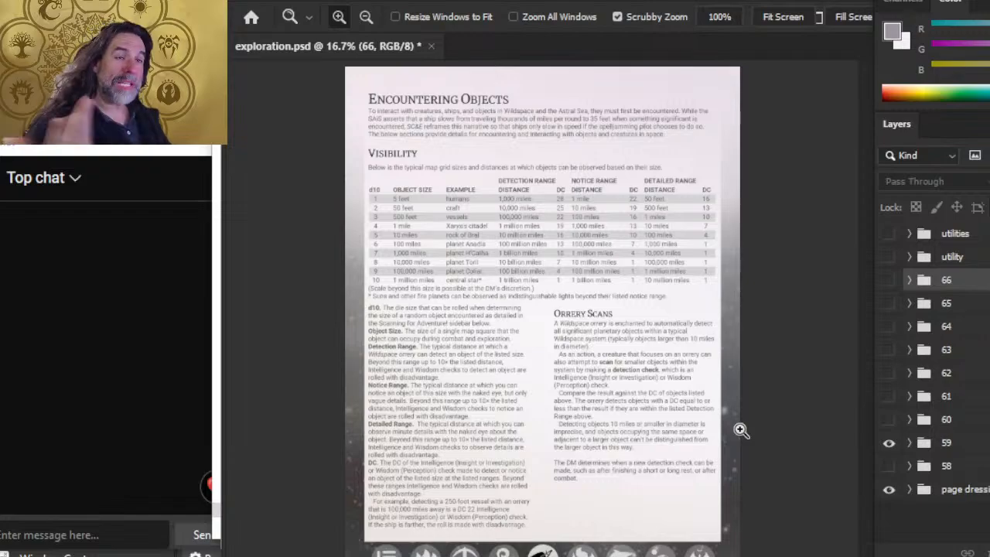
Open 4-10 12.psd in Photoshop from the EQUIPMENT AND SHIPS folder inside the DONE folder of interior pages
{"action": "left_click", "coordinate": [243, 3]}
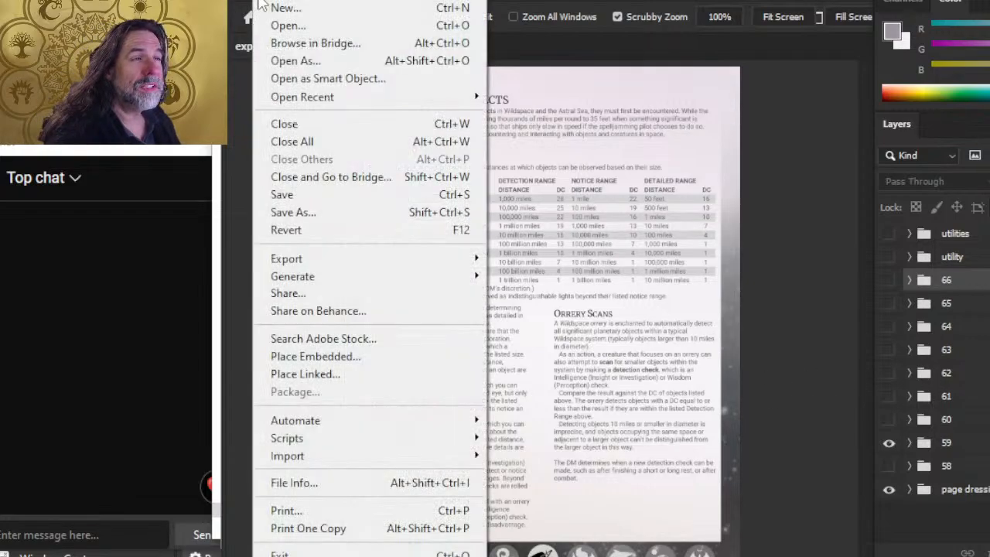
{"action": "left_click", "coordinate": [298, 25]}
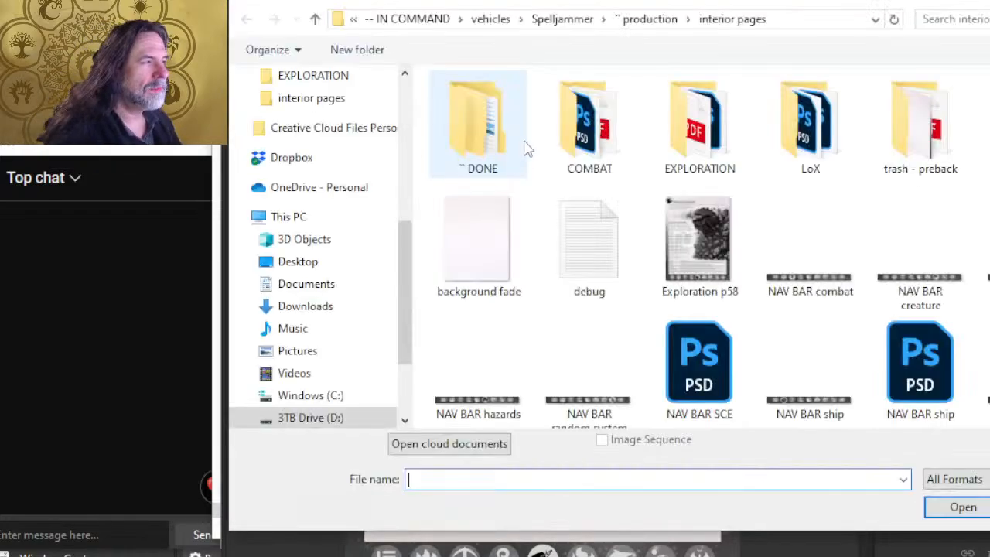
{"action": "double_click", "coordinate": [499, 139]}
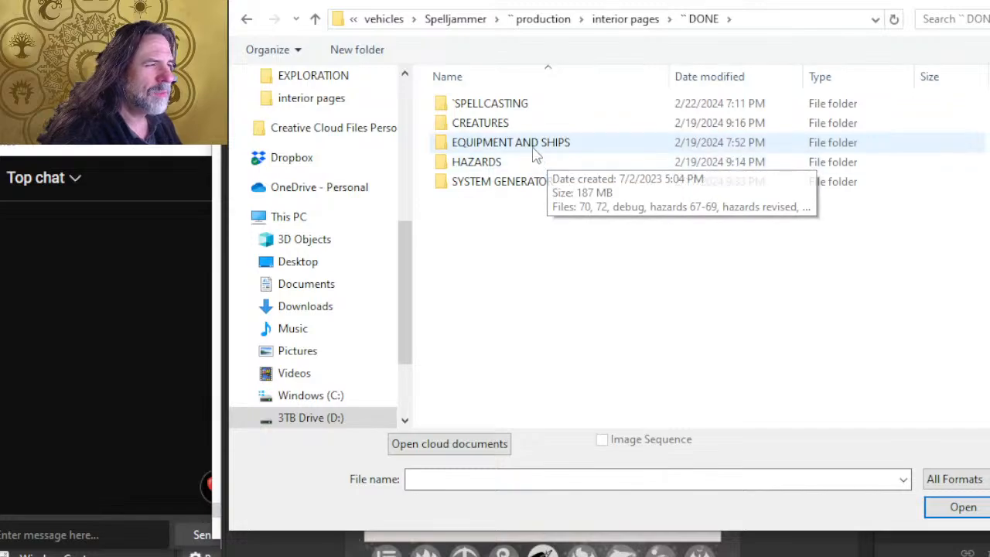
{"action": "double_click", "coordinate": [532, 148]}
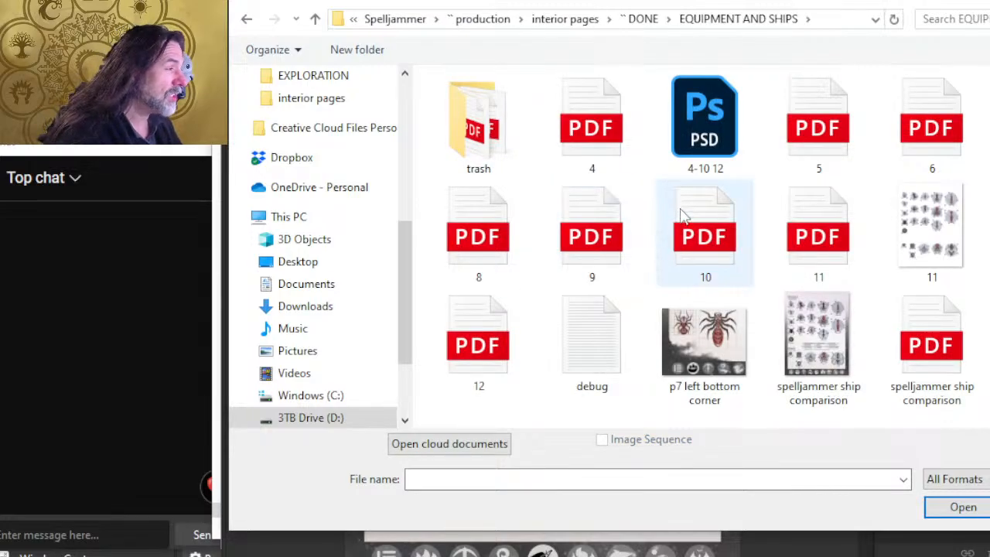
{"action": "double_click", "coordinate": [715, 136]}
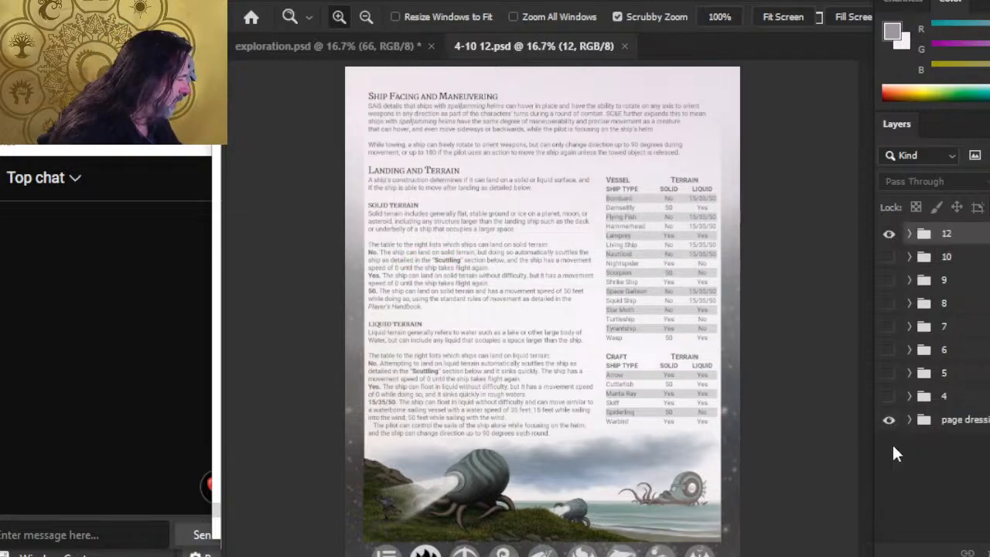
Hide layer group 12, preview page 6, and show layer group 5 in 4-10 12.psd
{"action": "left_click", "coordinate": [899, 233]}
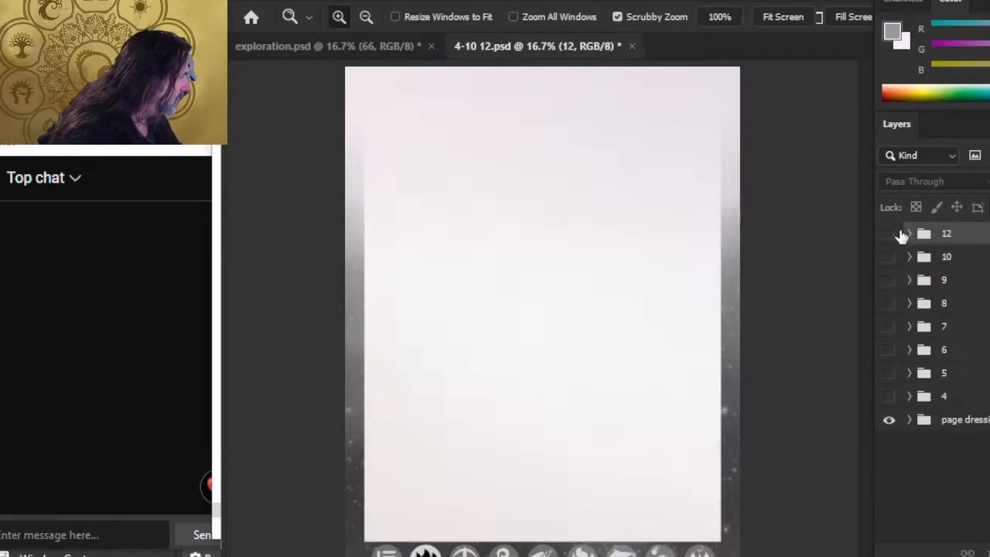
{"action": "left_click", "coordinate": [891, 351]}
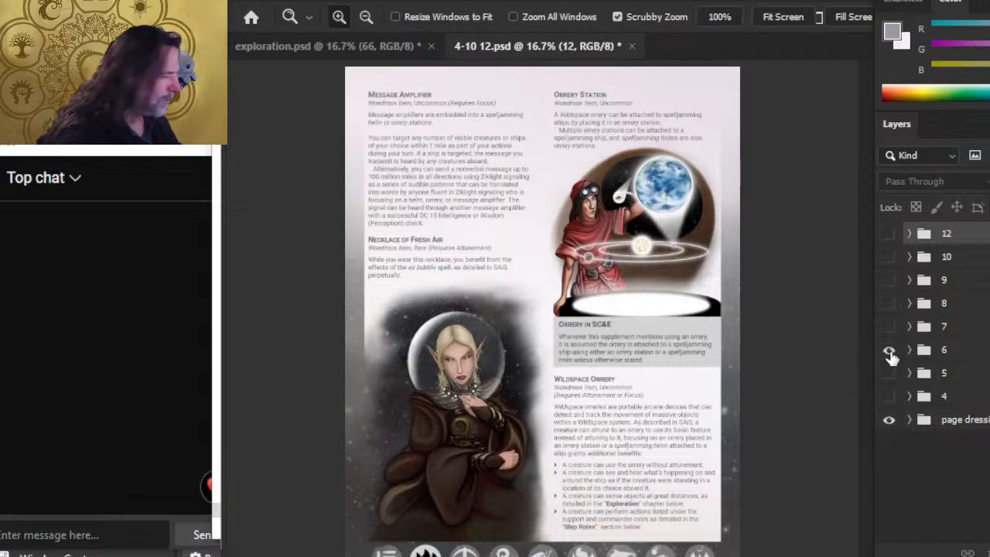
{"action": "left_click", "coordinate": [890, 352]}
{"action": "left_click", "coordinate": [889, 374]}
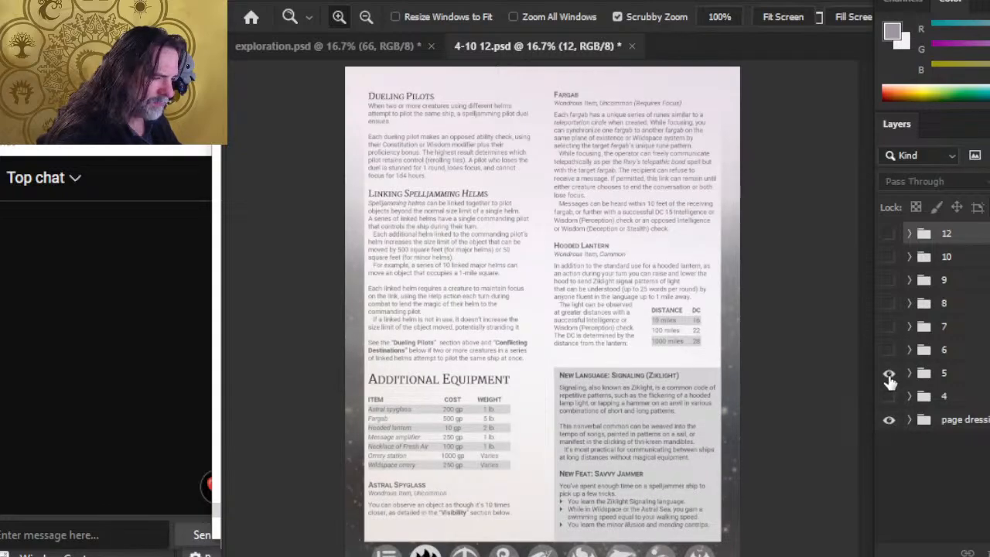
Look through the contents of group 5, toggling its trsh subgroup and group 4 to search for the spyglass illustration
{"action": "left_click", "coordinate": [910, 374]}
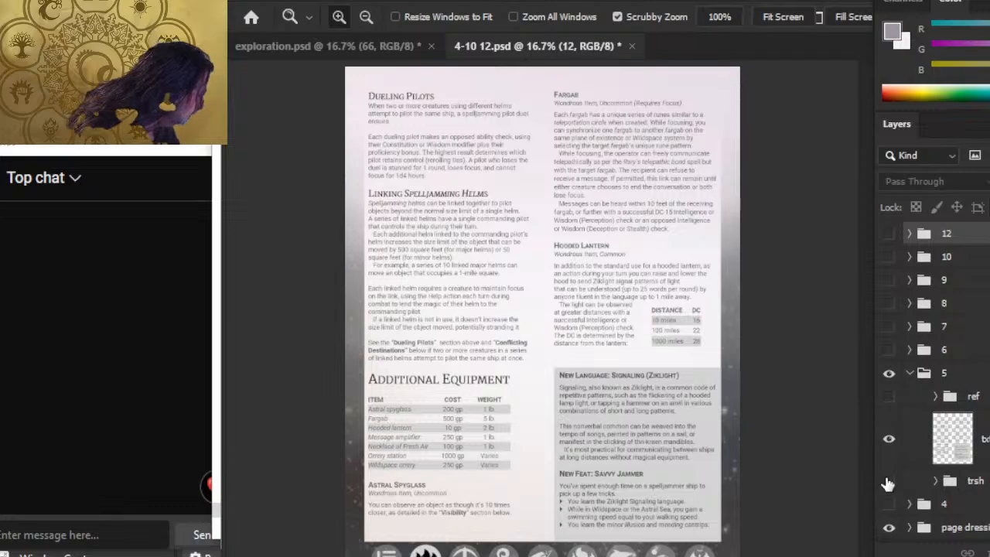
{"action": "left_click", "coordinate": [890, 505]}
{"action": "left_click", "coordinate": [889, 505]}
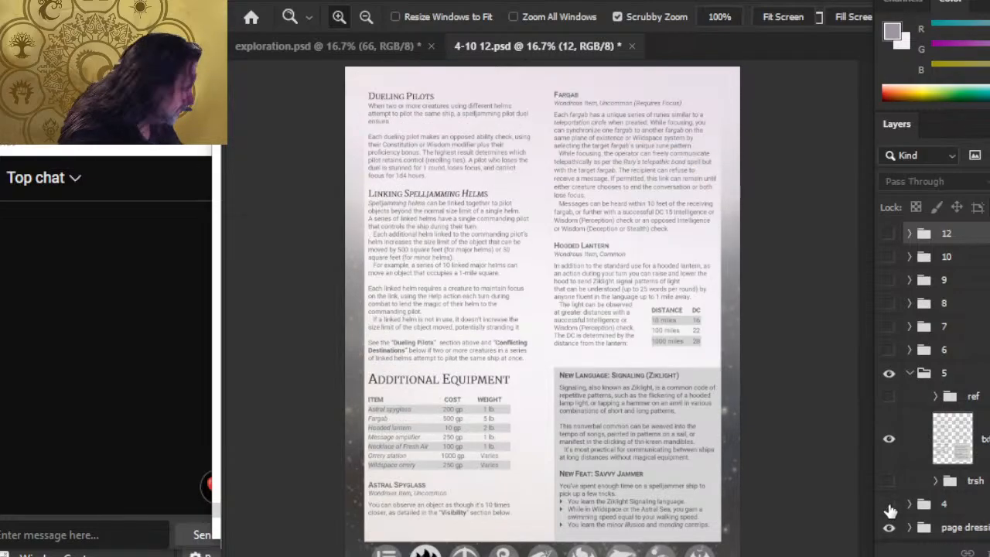
{"action": "left_click", "coordinate": [890, 481]}
{"action": "left_click", "coordinate": [889, 482]}
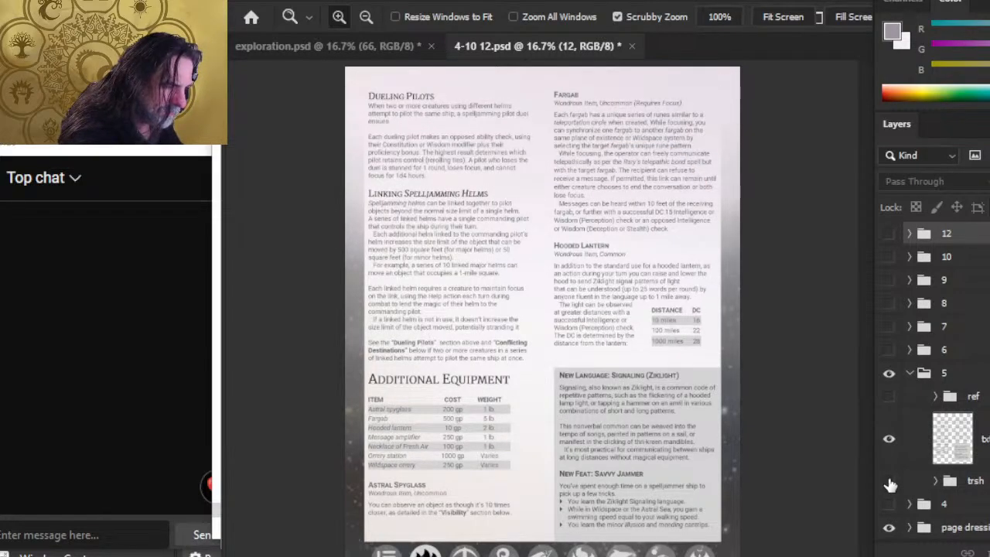
{"action": "left_click", "coordinate": [912, 377]}
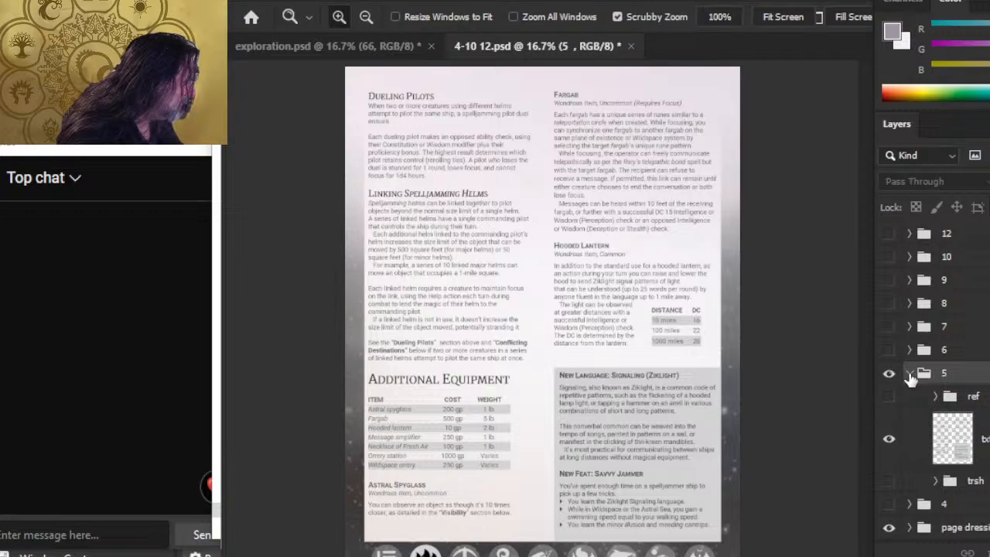
{"action": "left_click", "coordinate": [910, 375]}
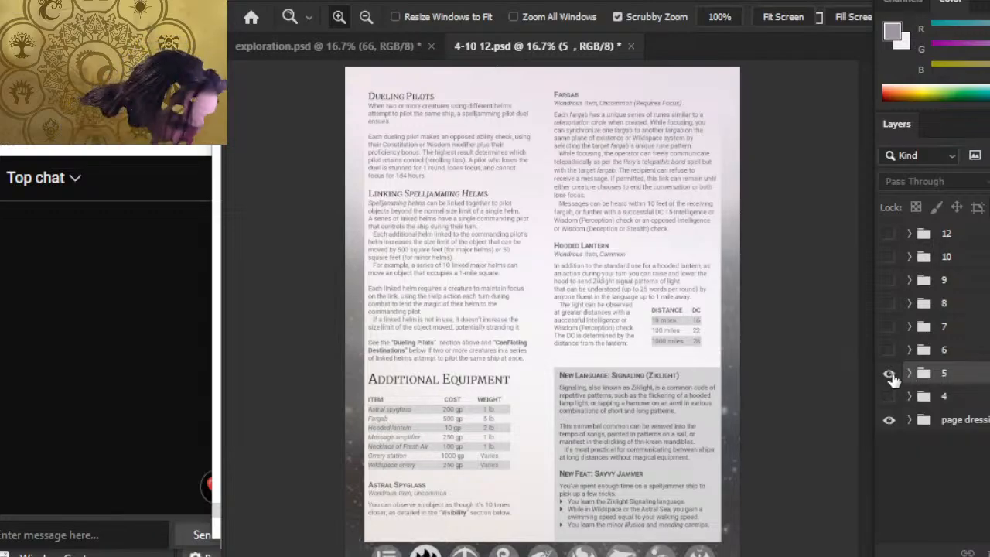
Expand and show the trsh subgroup inside group 5, toggling its illo group to locate the spyglass artwork
{"action": "left_click", "coordinate": [910, 374]}
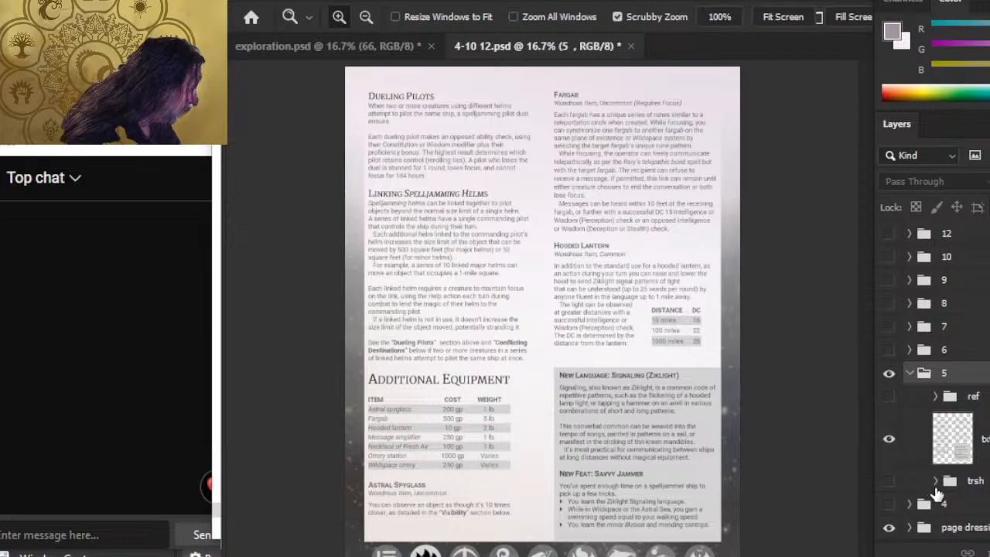
{"action": "left_click", "coordinate": [936, 480]}
{"action": "left_click", "coordinate": [889, 389]}
{"action": "left_click", "coordinate": [889, 411]}
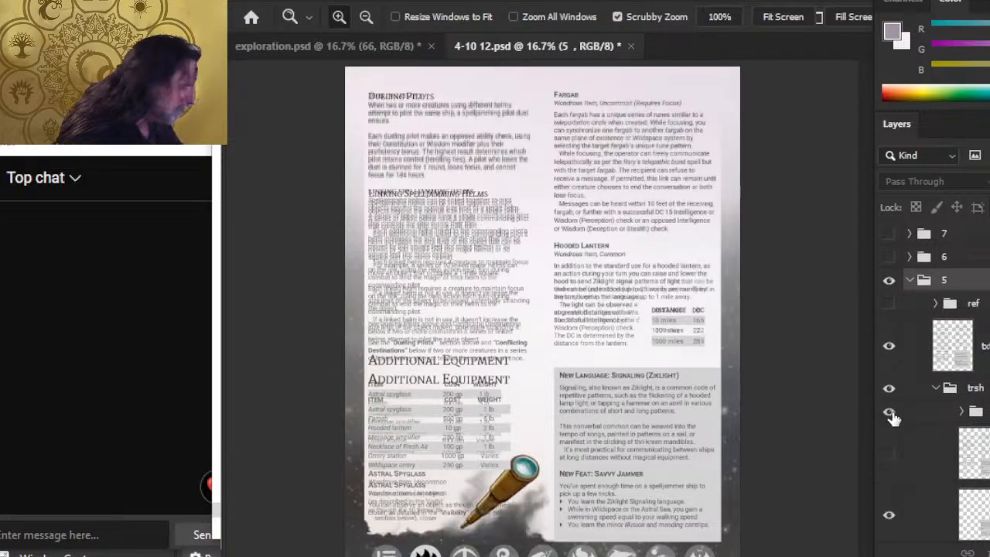
{"action": "left_click", "coordinate": [891, 418]}
Duplicate the illo group from 4-10 12.psd into exploration.psd, keeping the name illo
{"action": "right_click", "coordinate": [948, 413]}
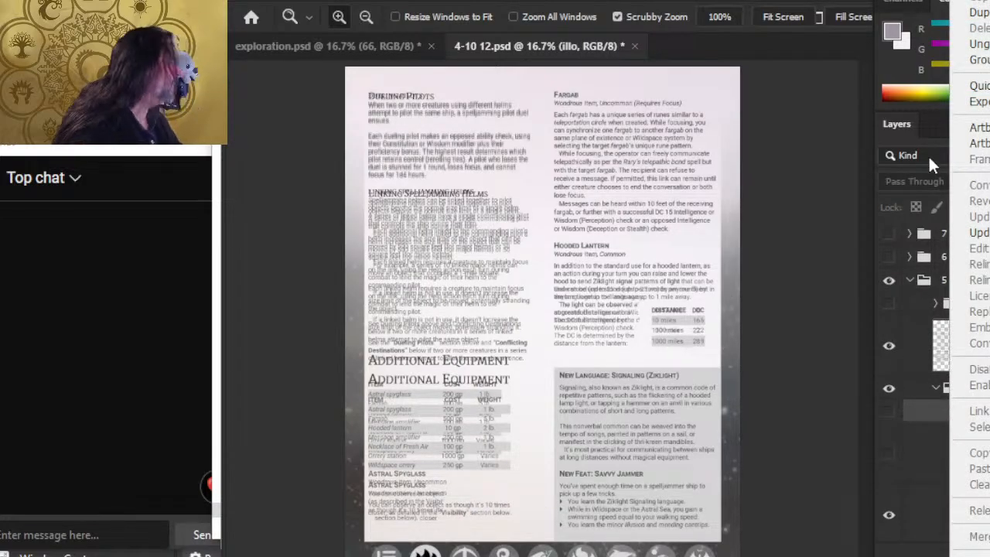
{"action": "left_click", "coordinate": [977, 13]}
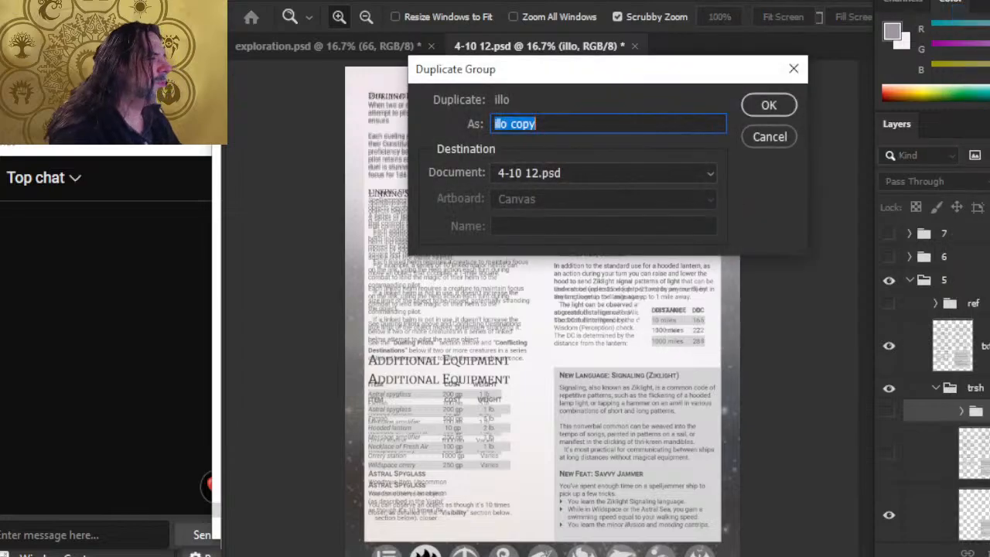
{"action": "left_click", "coordinate": [588, 173]}
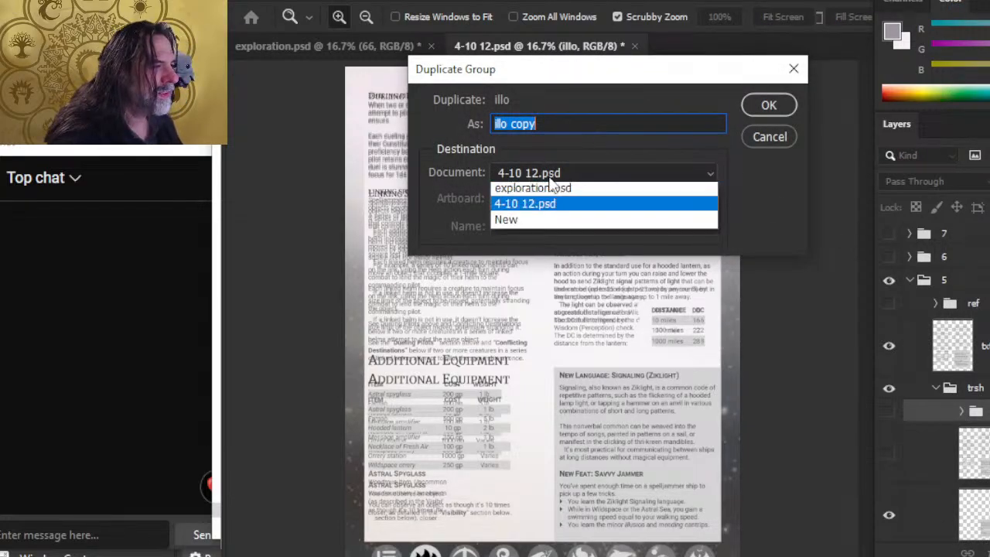
{"action": "left_click", "coordinate": [560, 193]}
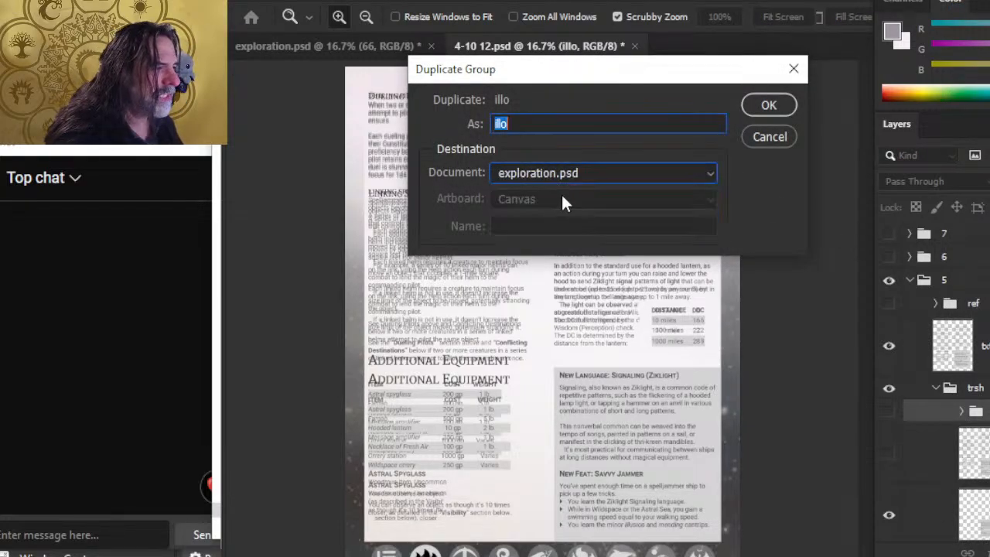
{"action": "left_click", "coordinate": [768, 104]}
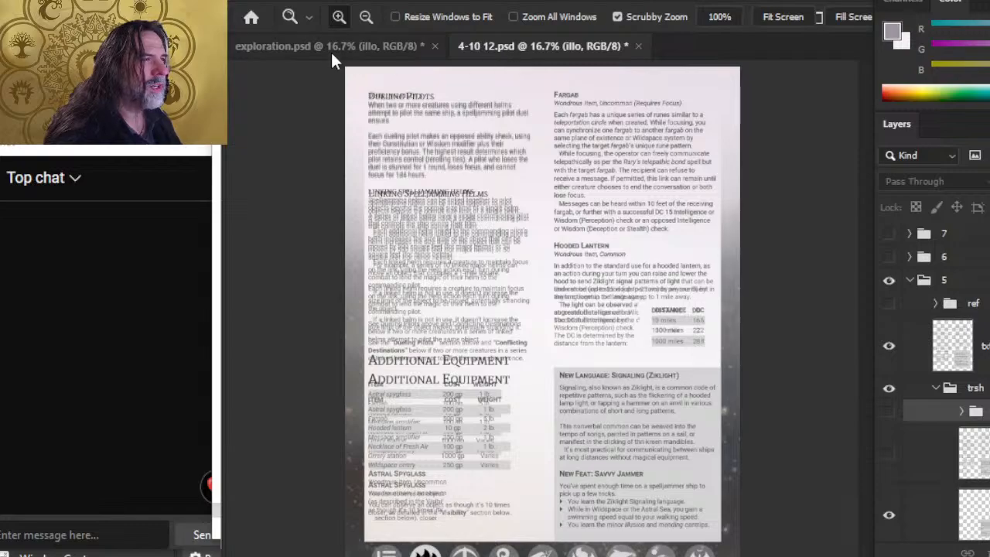
Expand group 59 and show the copied illo group in exploration.psd, and close 4-10 12.psd without saving
{"action": "left_click", "coordinate": [331, 48]}
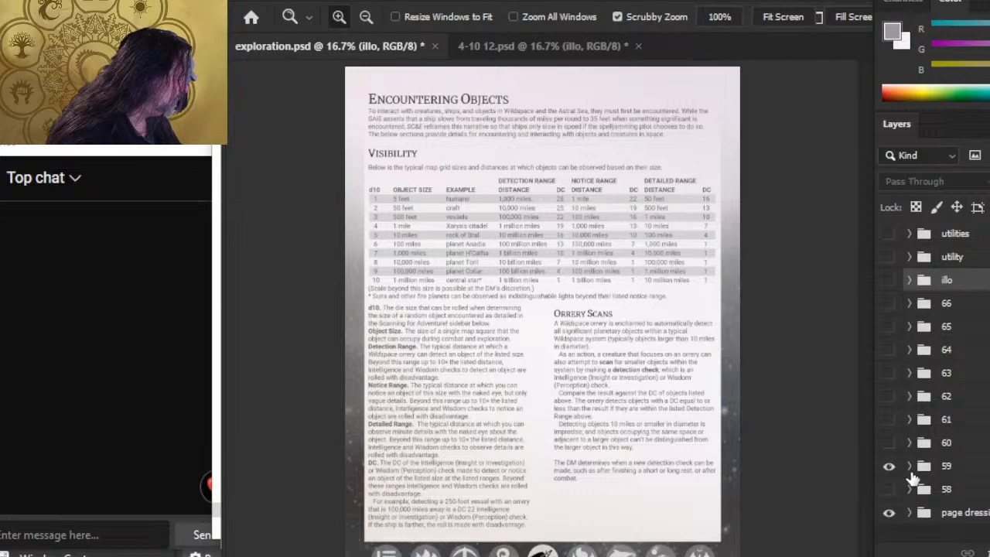
{"action": "left_click", "coordinate": [910, 466]}
{"action": "left_click", "coordinate": [890, 281]}
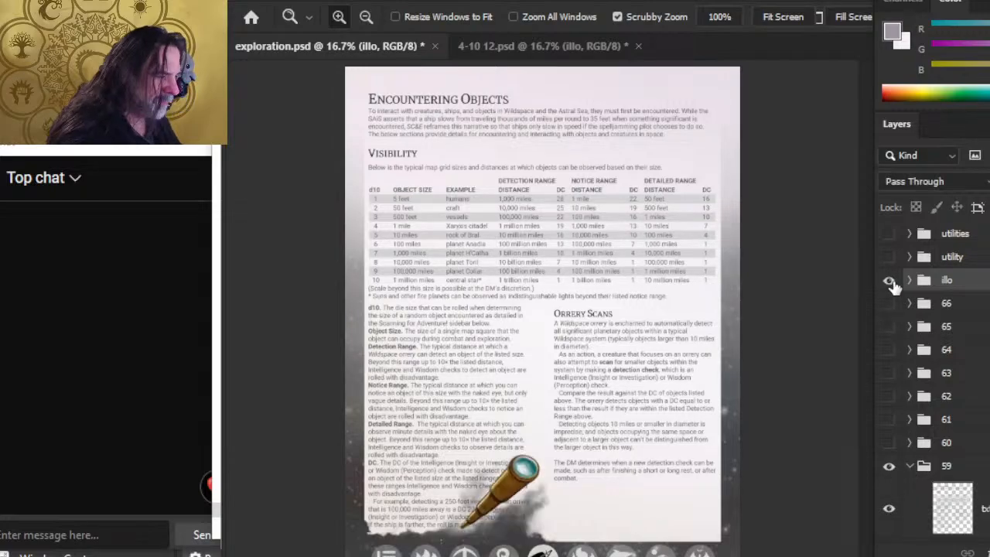
{"action": "left_click", "coordinate": [639, 46]}
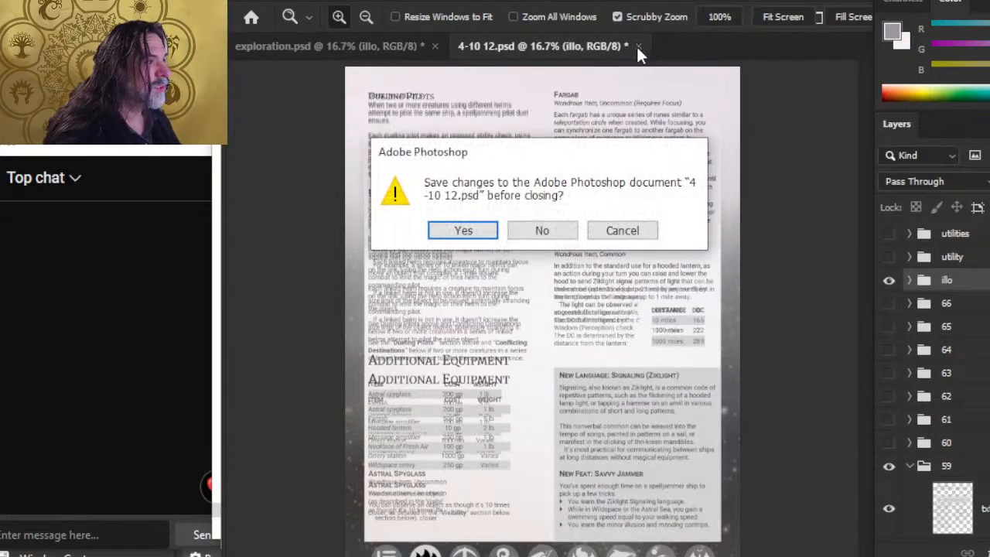
{"action": "left_click", "coordinate": [555, 228]}
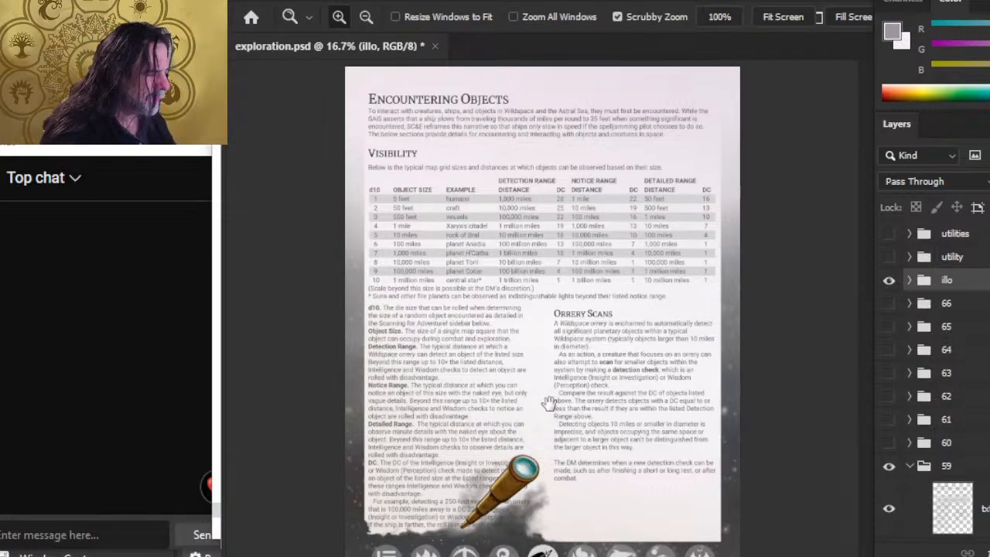
Hide the illo group in exploration.psd and compare page 59's Visibility and Orrery Scans text with the Word layout
{"action": "left_click_drag", "start_coordinate": [541, 483], "coordinate": [551, 480]}
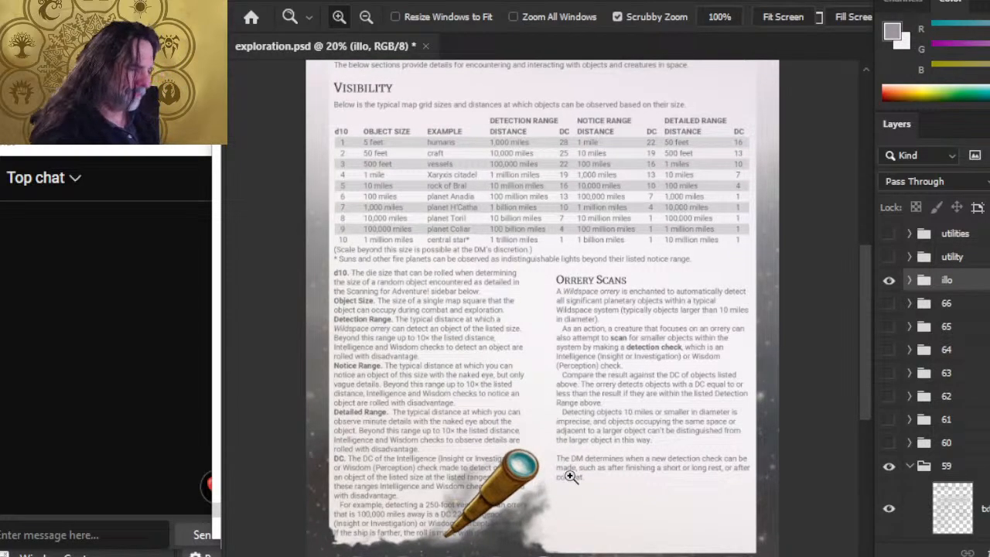
{"action": "key", "text": "alt+Tab"}
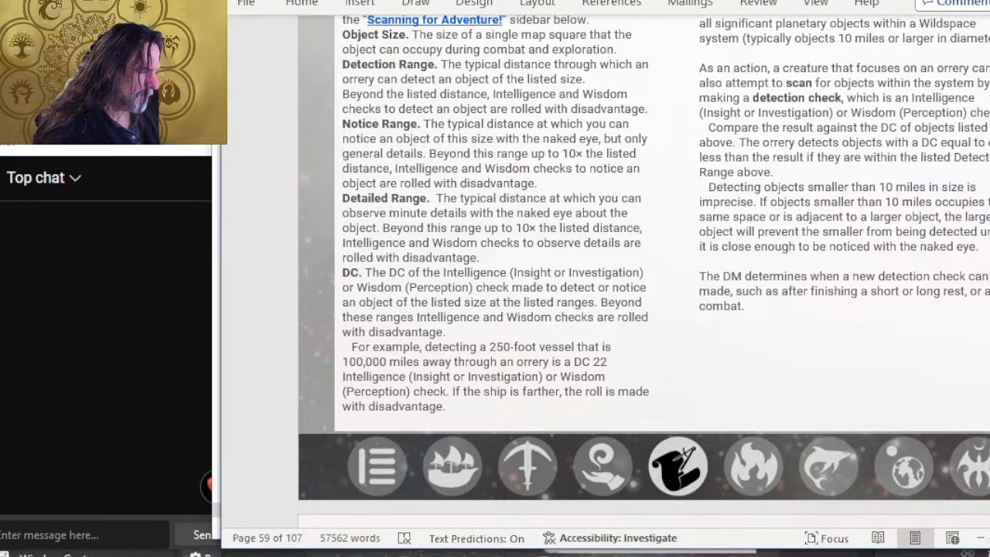
{"action": "key", "text": "alt+Tab"}
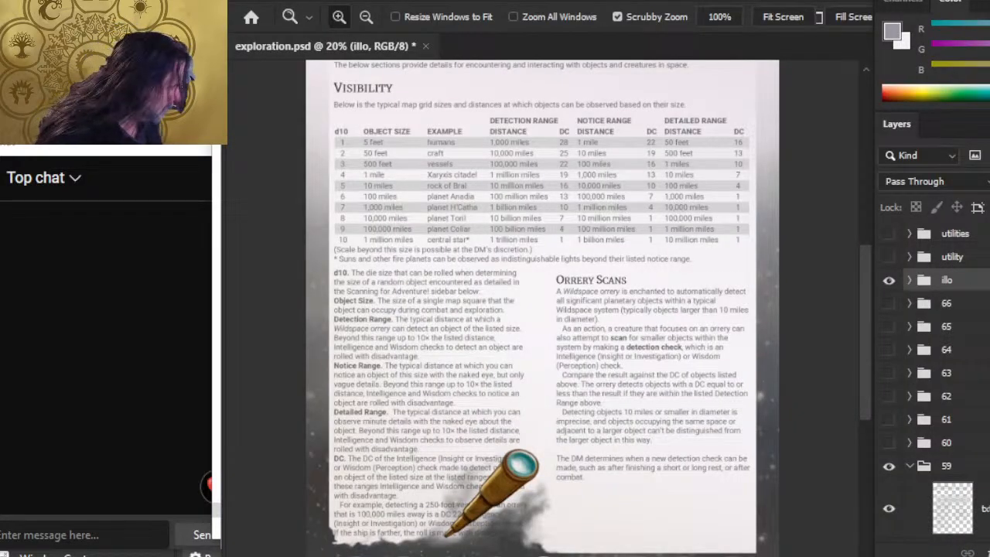
{"action": "left_click", "coordinate": [889, 280]}
{"action": "key", "text": "alt+Tab"}
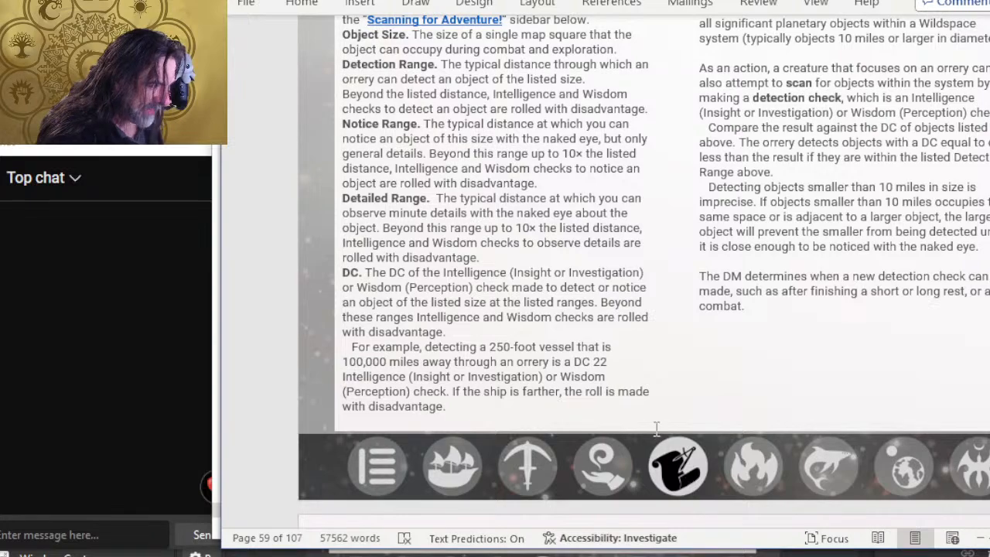
{"action": "key", "text": "alt"}
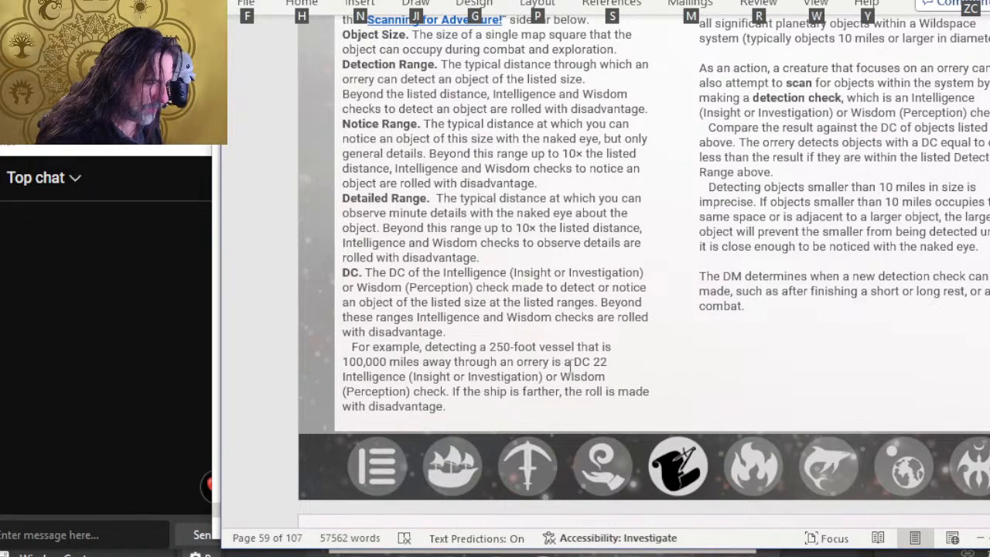
{"action": "key", "text": "alt+Tab"}
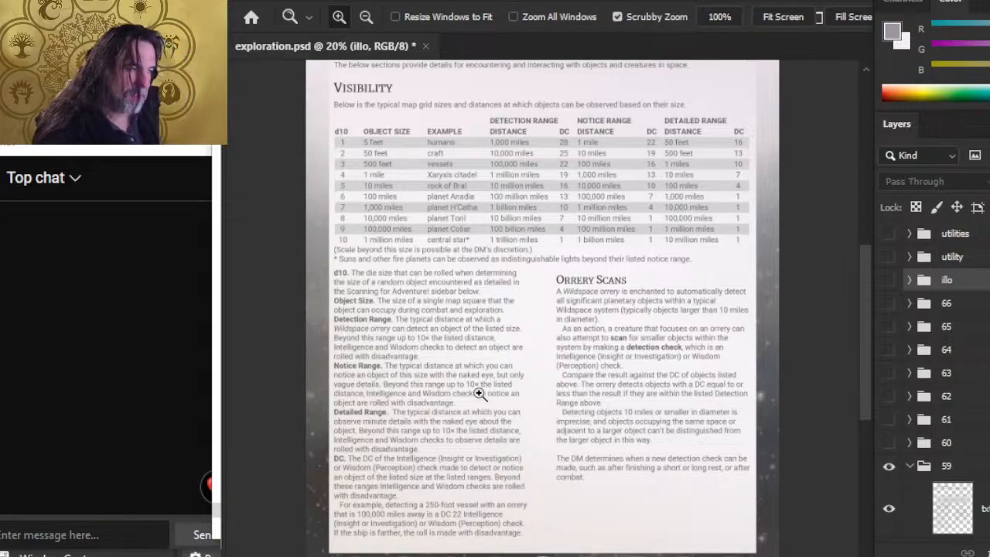
{"action": "key", "text": "alt+Tab"}
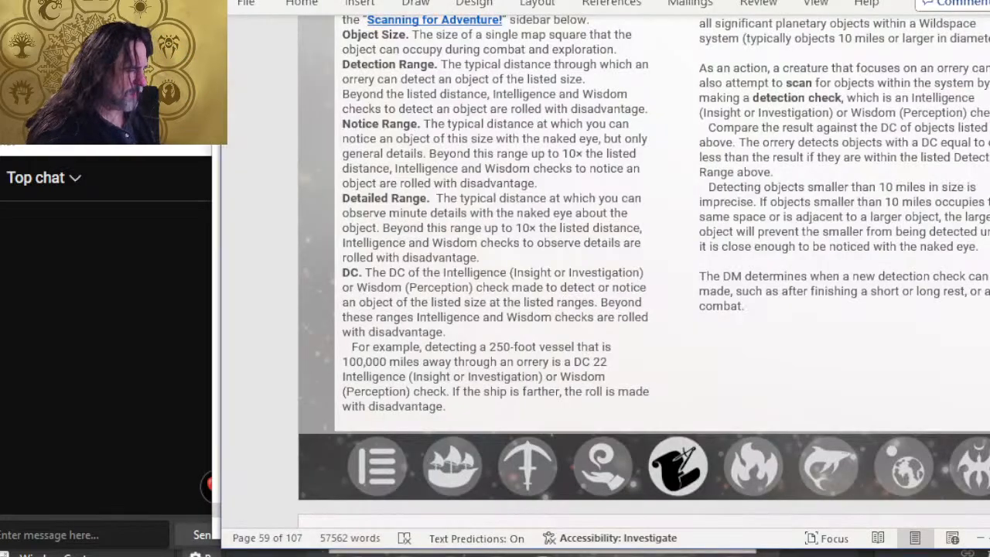
{"action": "key", "text": "alt+Tab"}
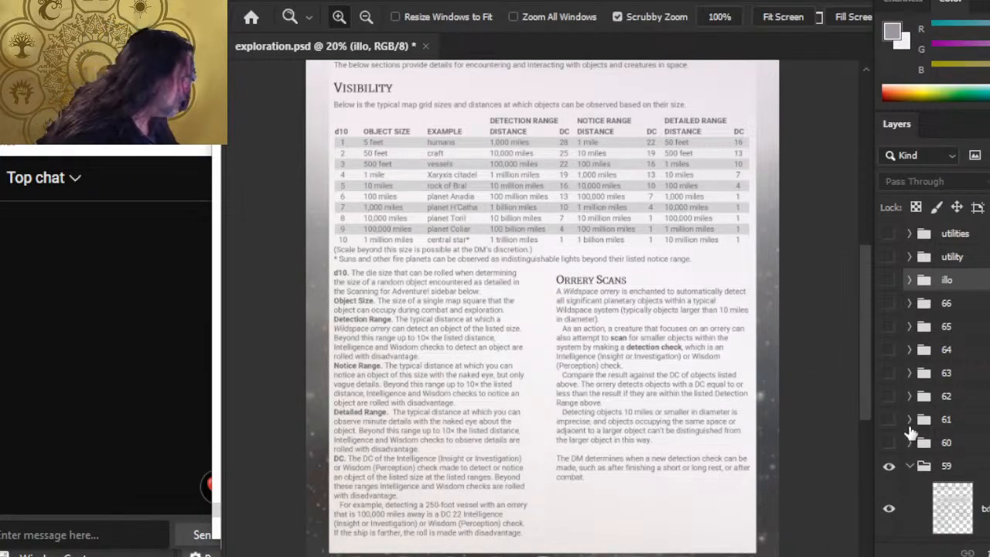
Move the illo group into layer group 59, above its text layer
{"action": "scroll", "coordinate": [925, 445], "scroll_direction": "down", "scroll_amount": 2}
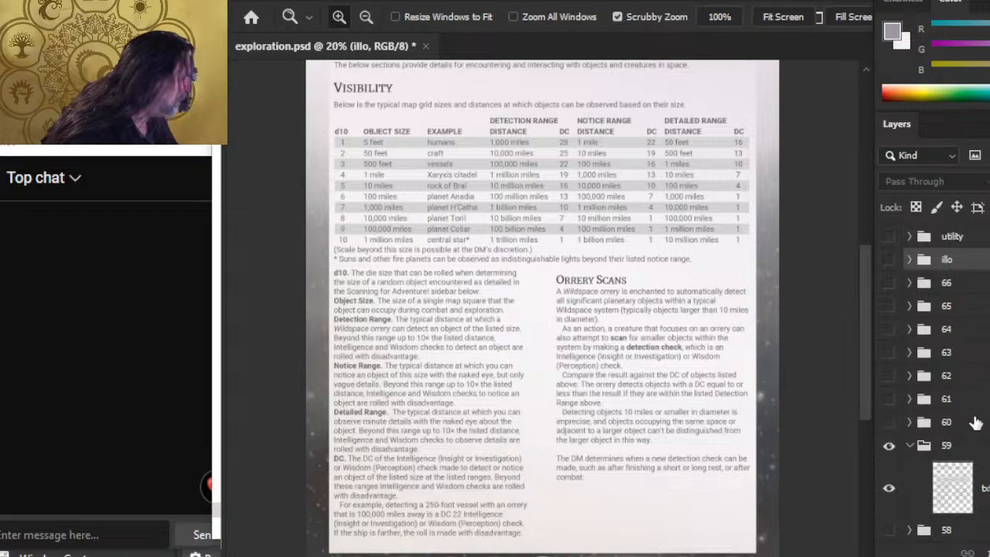
{"action": "left_click", "coordinate": [984, 452]}
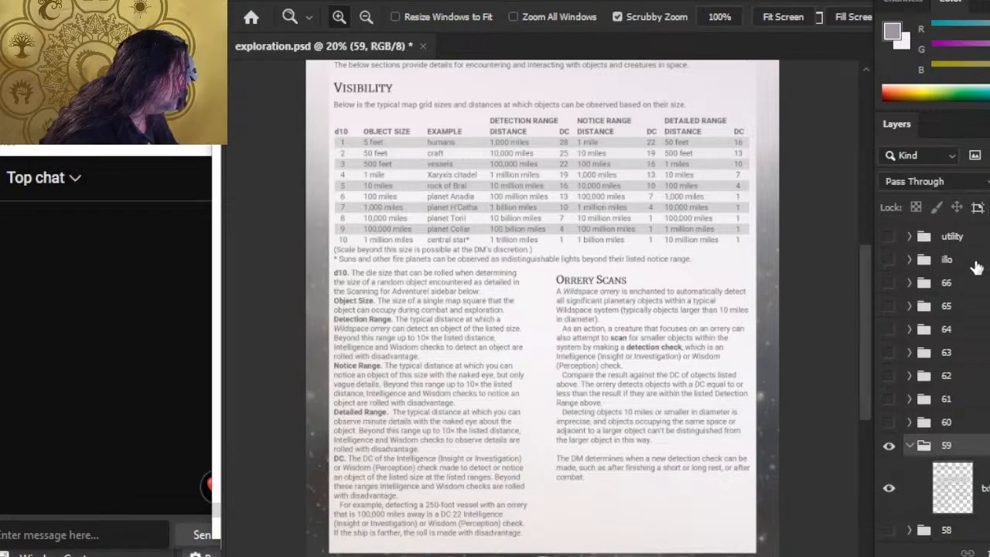
{"action": "left_click_drag", "start_coordinate": [973, 266], "coordinate": [960, 453]}
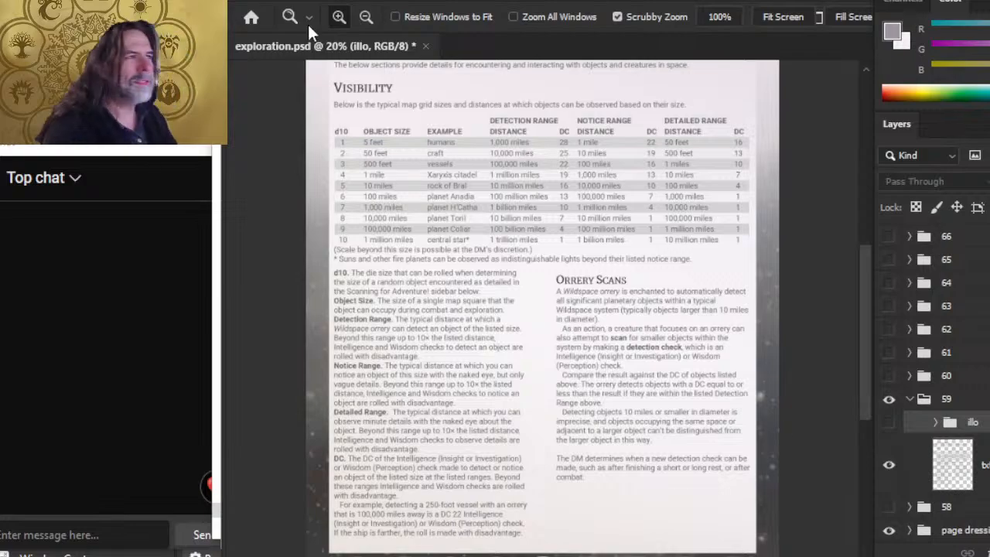
Switch to the Word layout, go to the Encountering Objects heading on page 59, and begin a PDF export
{"action": "key", "text": "alt+Tab"}
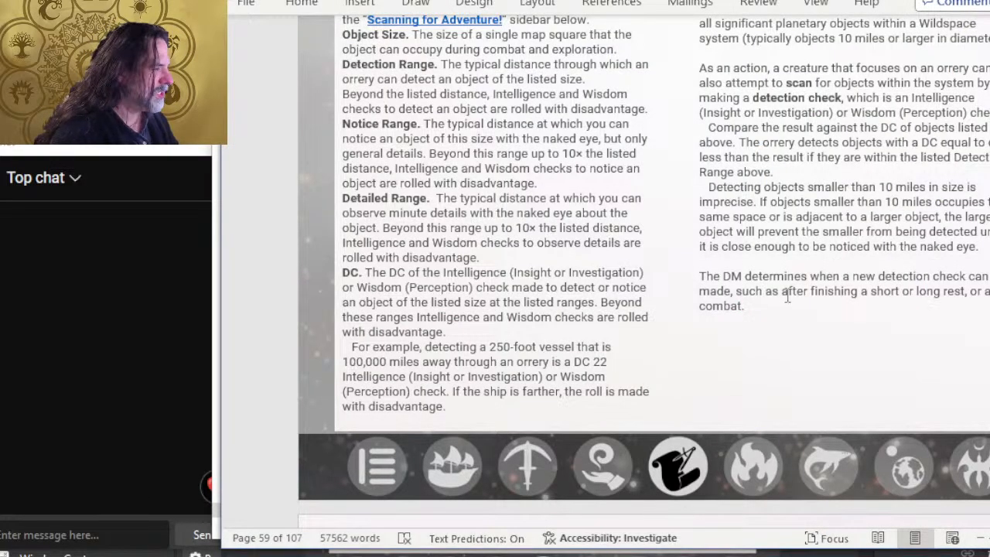
{"action": "scroll", "coordinate": [774, 292], "scroll_direction": "up", "scroll_amount": 10}
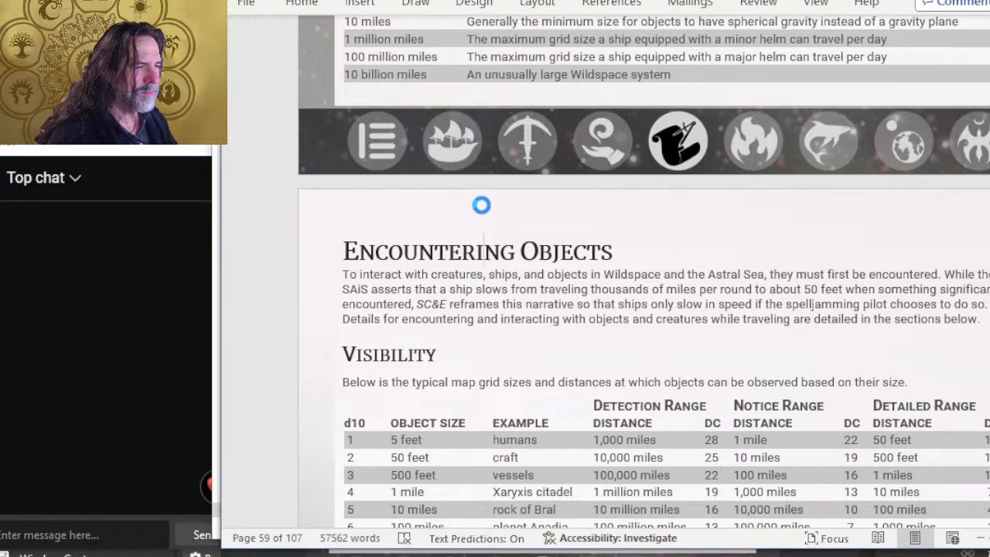
{"action": "double_click", "coordinate": [482, 209]}
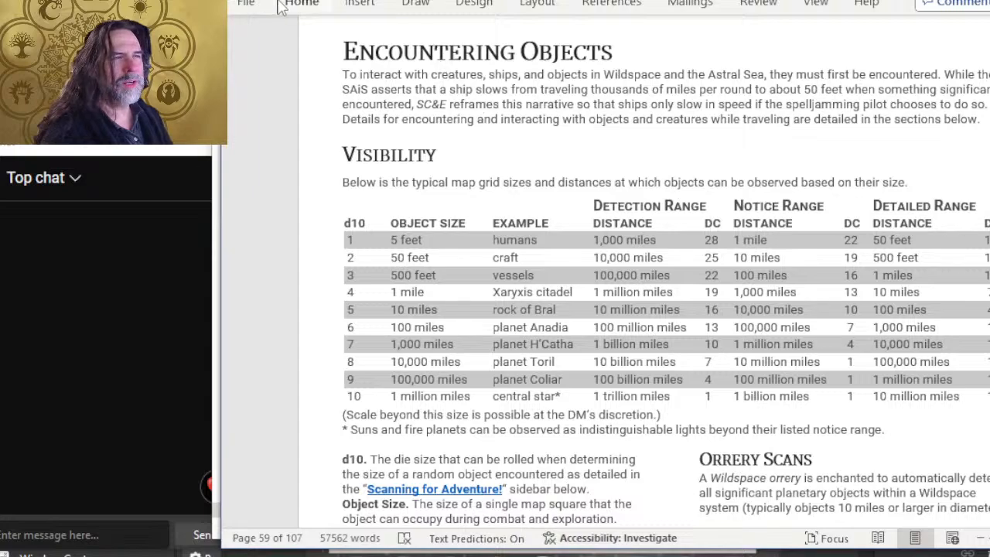
{"action": "left_click", "coordinate": [248, 5]}
{"action": "left_click", "coordinate": [288, 403]}
{"action": "left_click", "coordinate": [773, 233]}
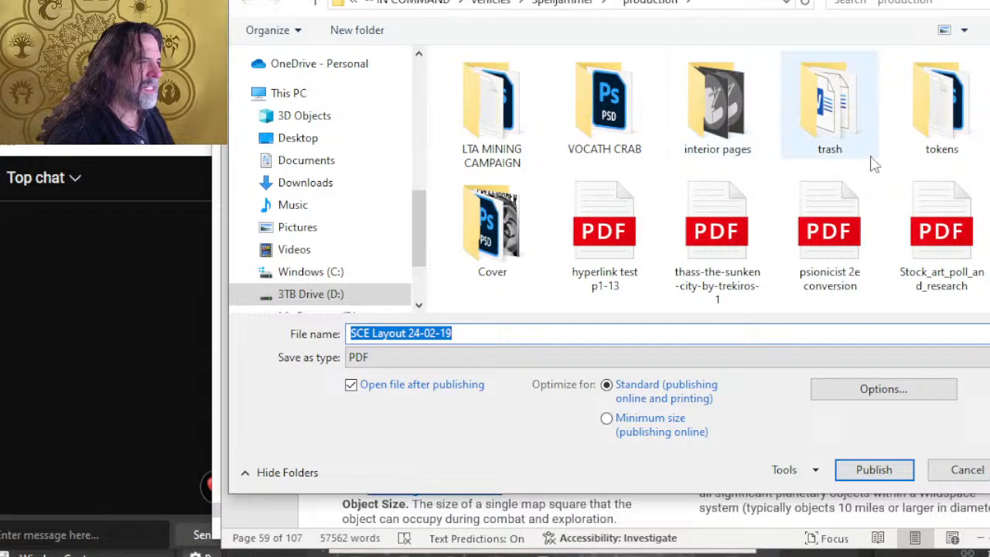
Choose the EXPLORATION folder inside interior pages as the export destination and name the PDF 59
{"action": "double_click", "coordinate": [712, 137]}
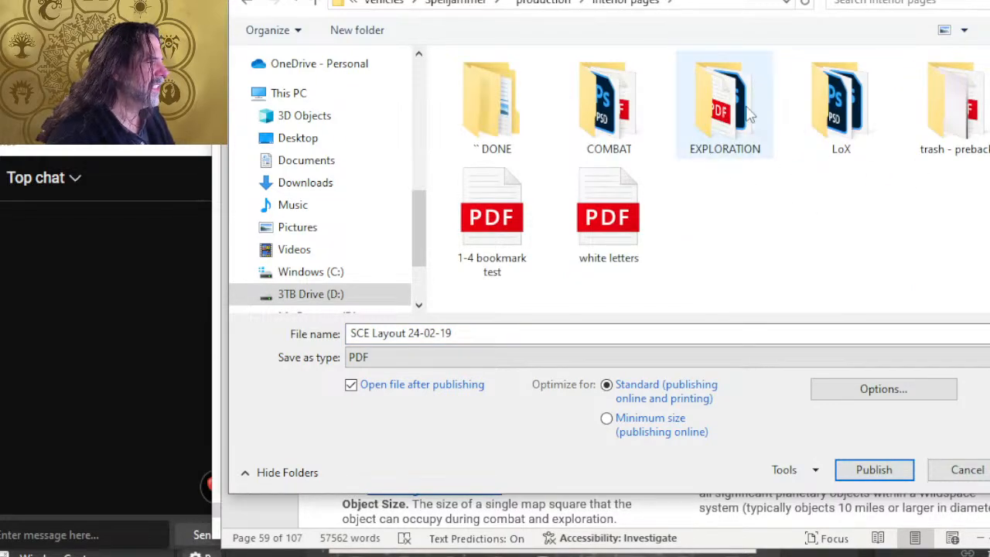
{"action": "double_click", "coordinate": [724, 136]}
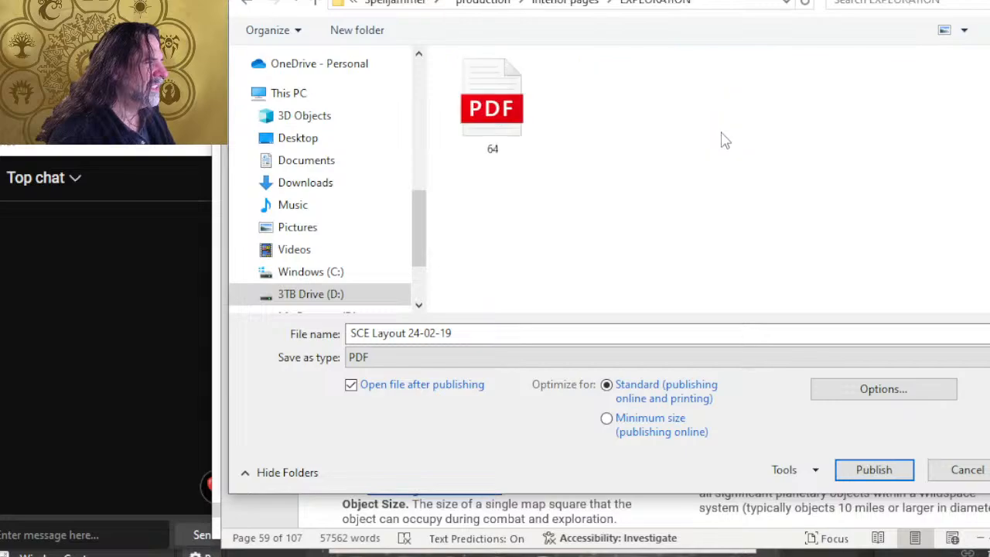
{"action": "left_click", "coordinate": [541, 333]}
{"action": "type", "text": "59"}
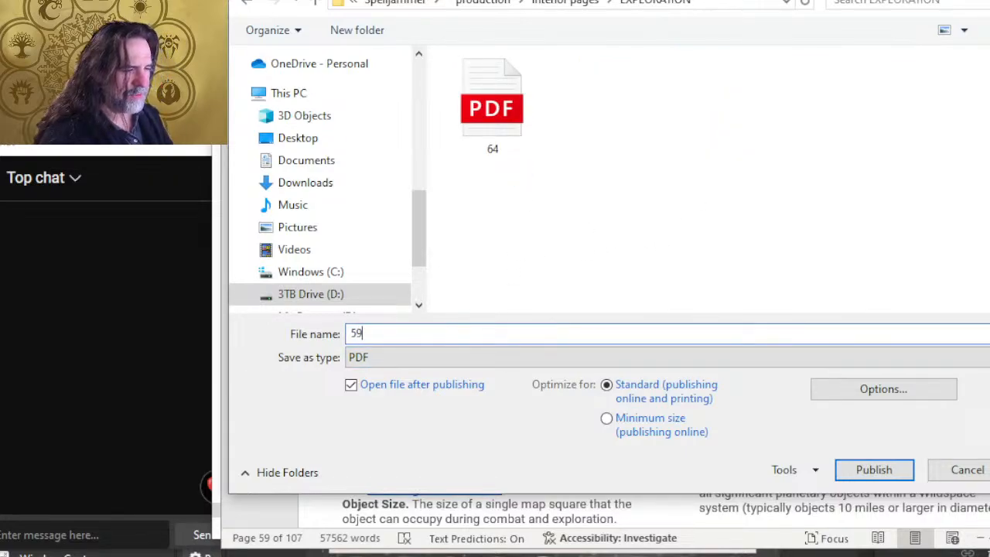
Restrict the PDF export to the current page and publish it
{"action": "left_click", "coordinate": [840, 394]}
{"action": "left_click", "coordinate": [555, 91]}
{"action": "left_click", "coordinate": [564, 170]}
{"action": "left_click", "coordinate": [555, 286]}
{"action": "left_click", "coordinate": [555, 287]}
{"action": "left_click", "coordinate": [557, 303]}
{"action": "left_click", "coordinate": [635, 417]}
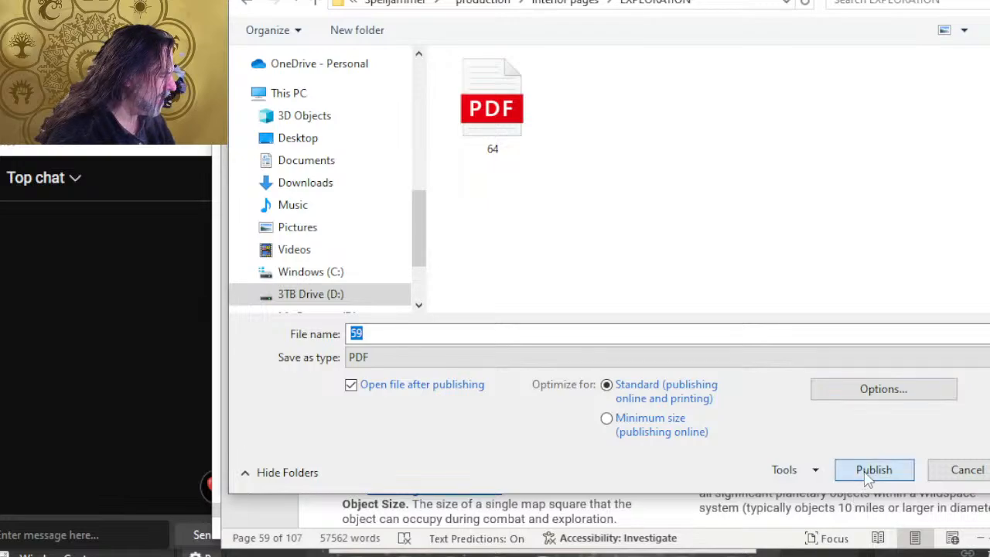
{"action": "left_click", "coordinate": [856, 470]}
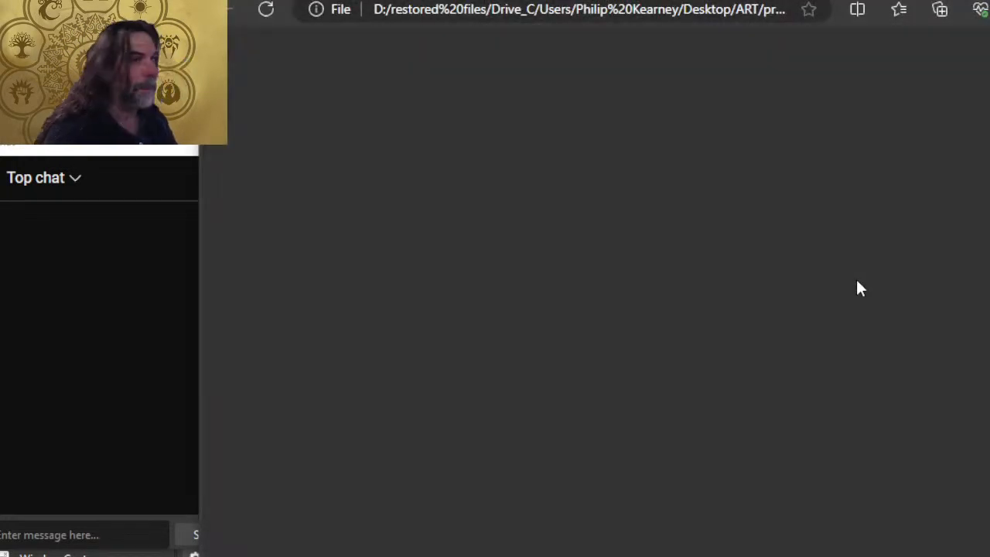
Return to exploration.psd in Photoshop and hide the existing text layer in group 59
{"action": "key", "text": "alt+Tab"}
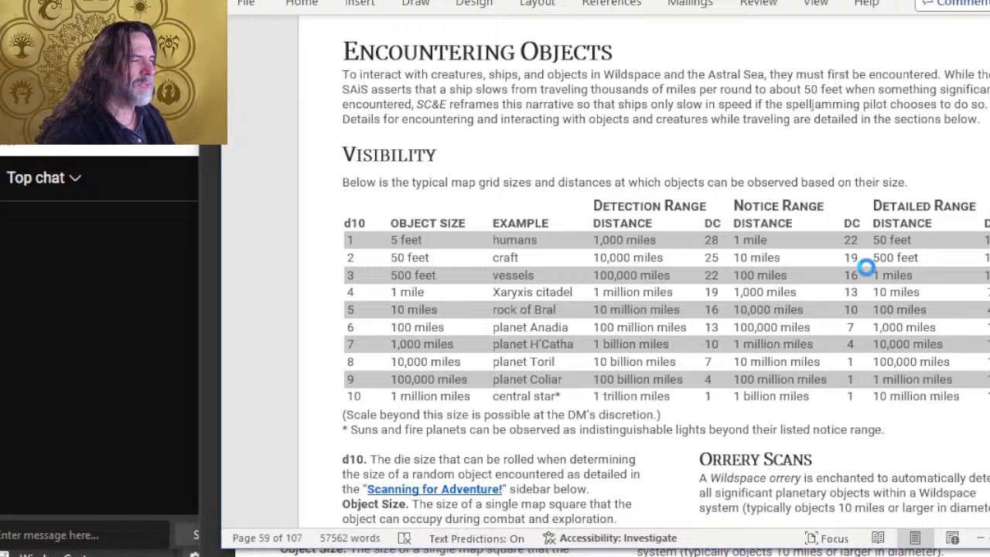
{"action": "key", "text": "alt+Tab"}
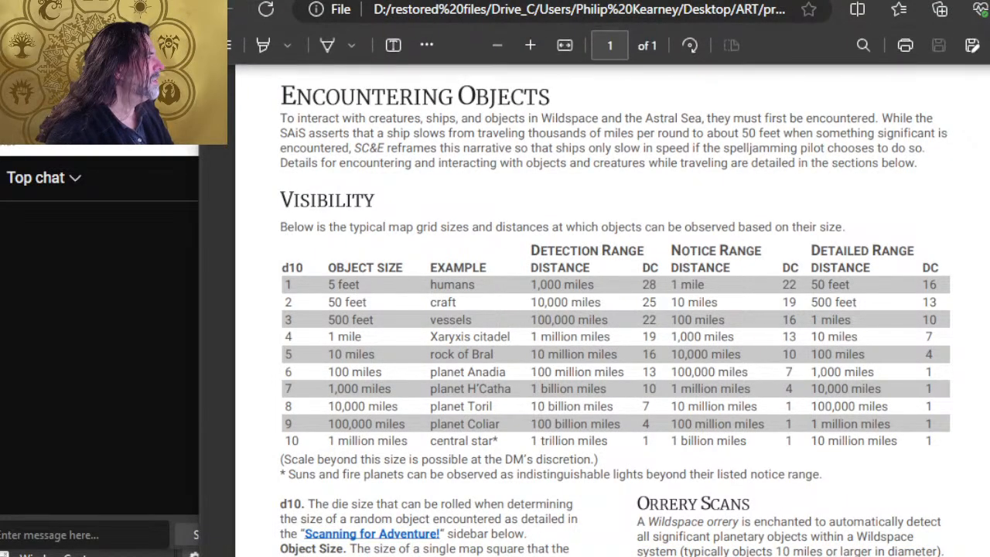
{"action": "key", "text": "alt+Tab"}
{"action": "key", "text": "alt+Tab"}
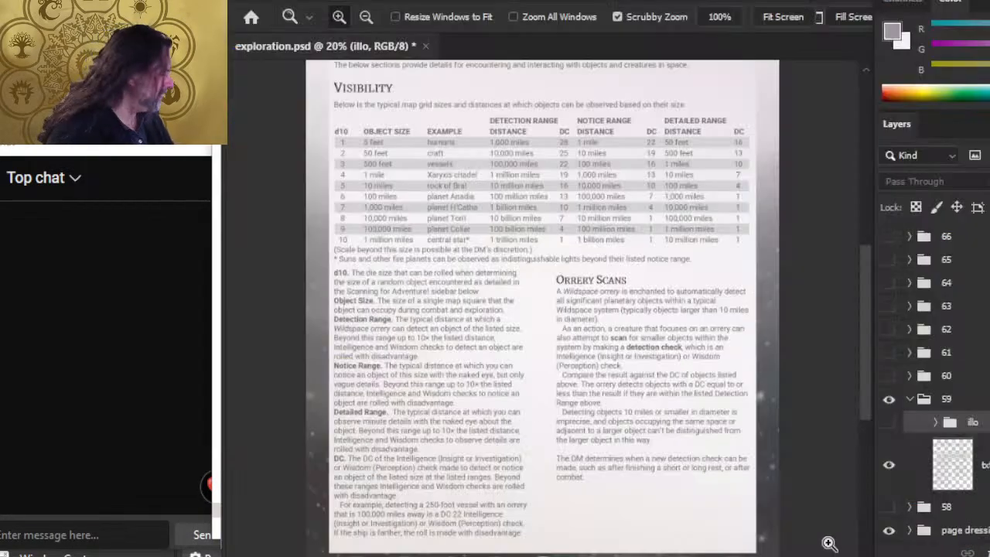
{"action": "left_click", "coordinate": [889, 464]}
Open 59.pdf from the EXPLORATION folder in Photoshop, importing its page at 8.5 x 11 inches, 300 pixels/inch, RGB Color
{"action": "left_click", "coordinate": [284, 3]}
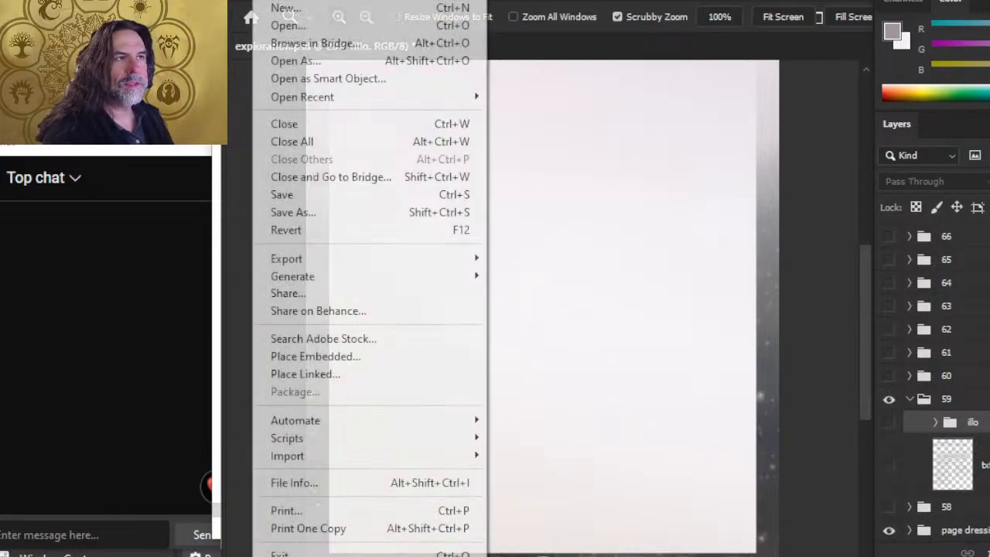
{"action": "left_click", "coordinate": [294, 25]}
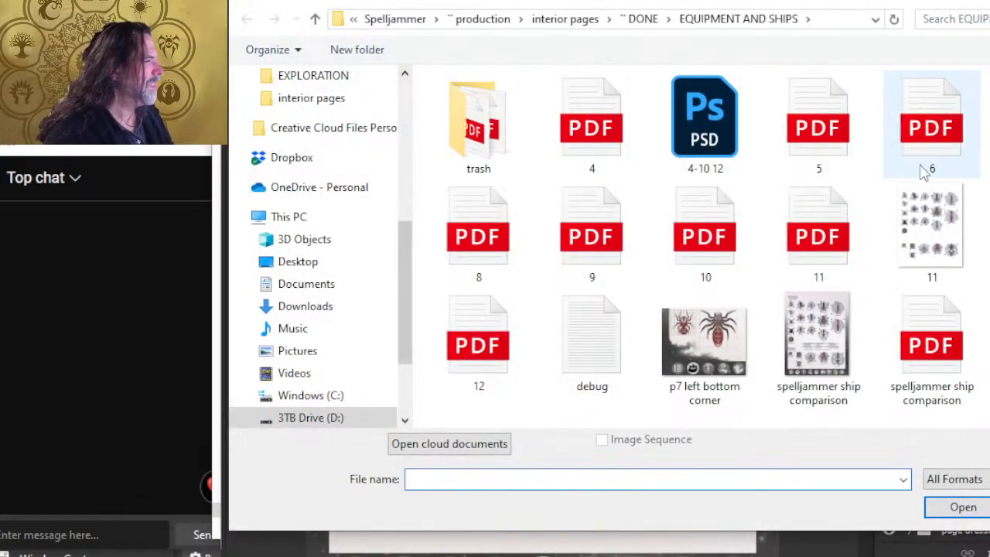
{"action": "left_click", "coordinate": [642, 20]}
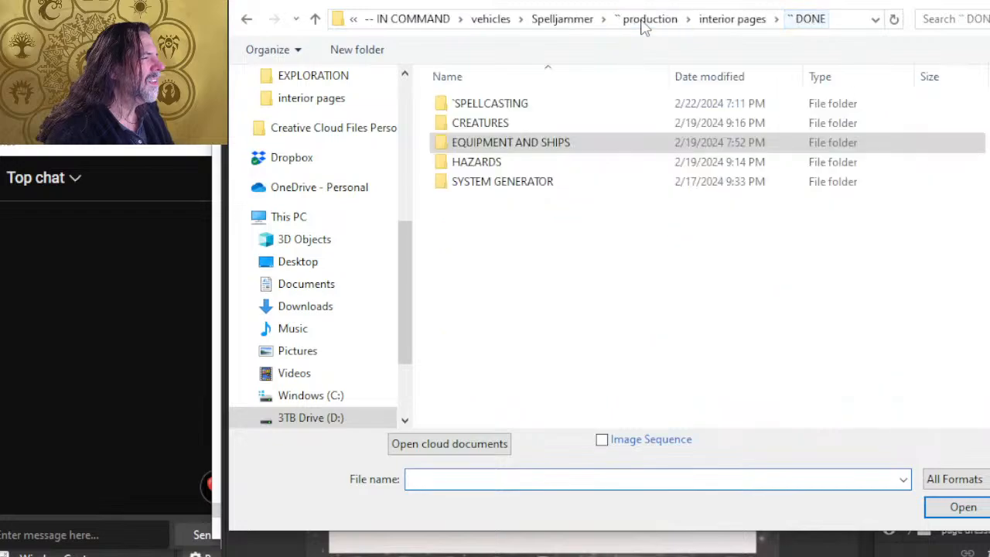
{"action": "left_click", "coordinate": [643, 20]}
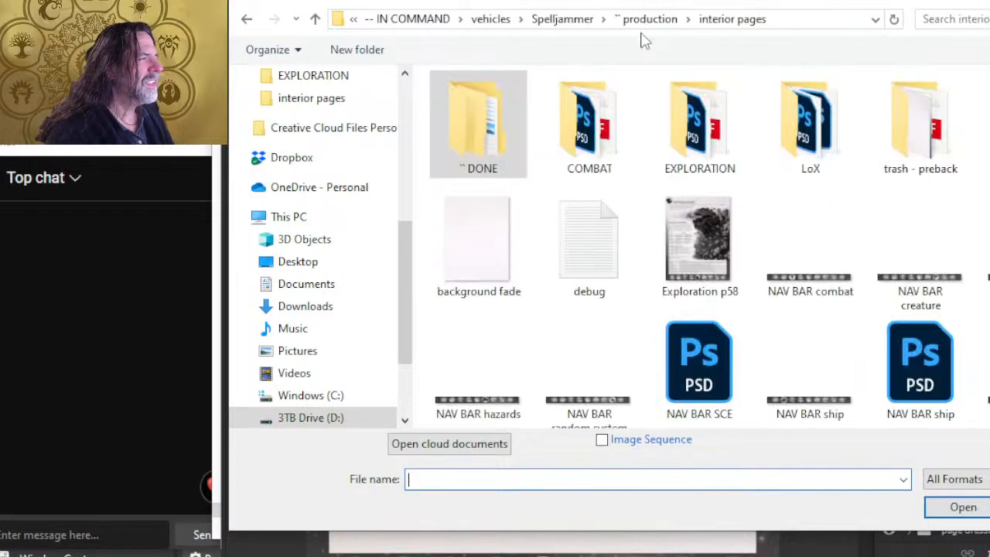
{"action": "double_click", "coordinate": [675, 172]}
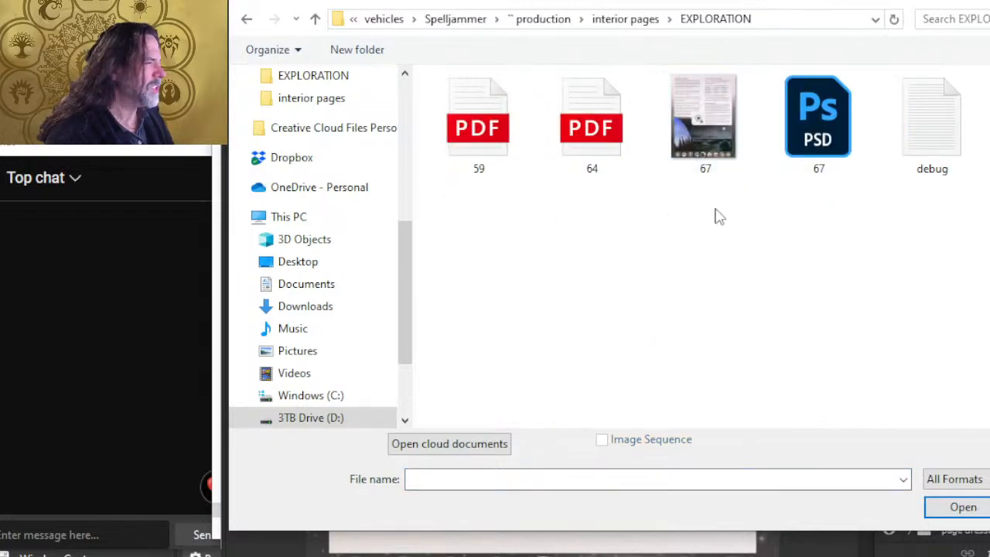
{"action": "double_click", "coordinate": [500, 151]}
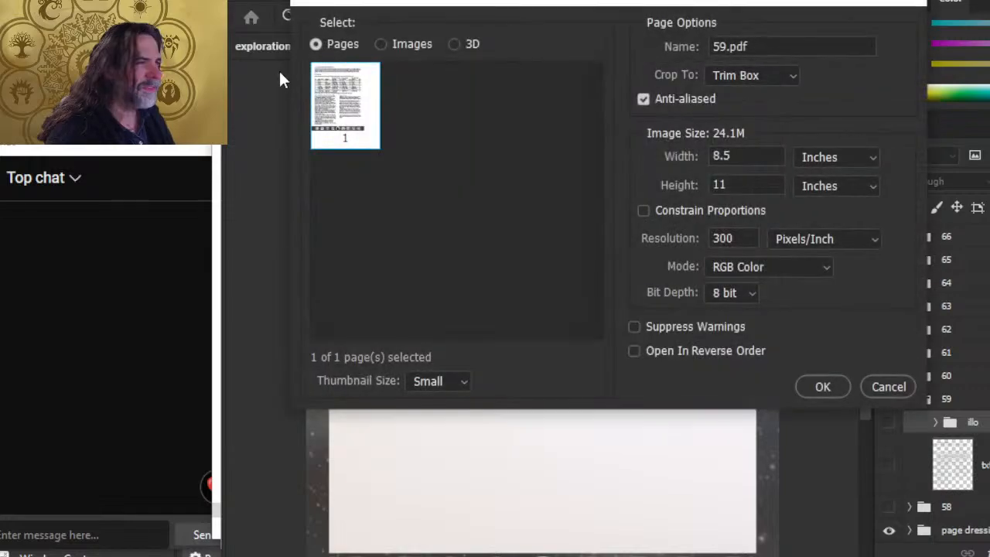
{"action": "left_click", "coordinate": [826, 387]}
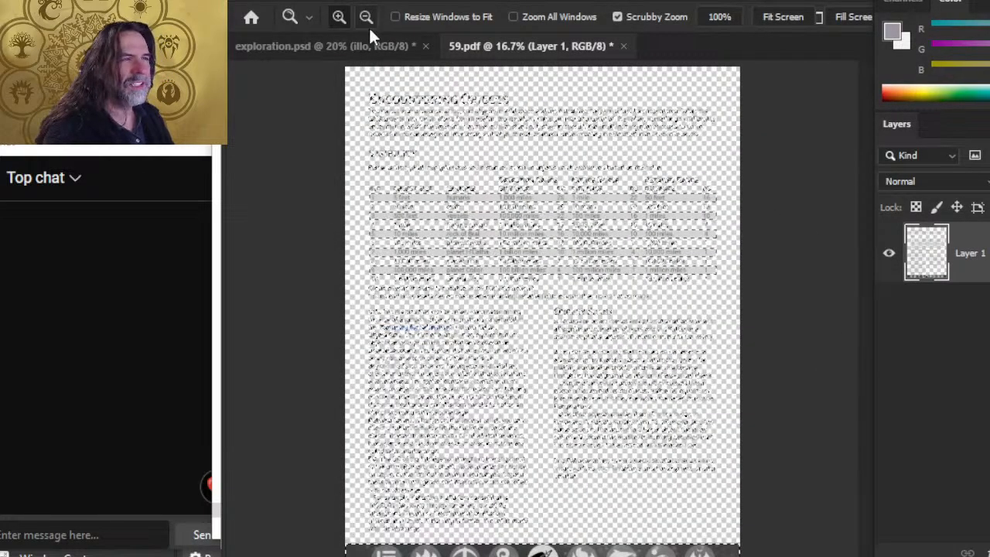
Copy the 59.pdf page content into group 59 of exploration.psd as a layer named txt, and close 59.pdf without saving
{"action": "left_click", "coordinate": [368, 45]}
{"action": "left_click_drag", "start_coordinate": [479, 167], "coordinate": [481, 168]}
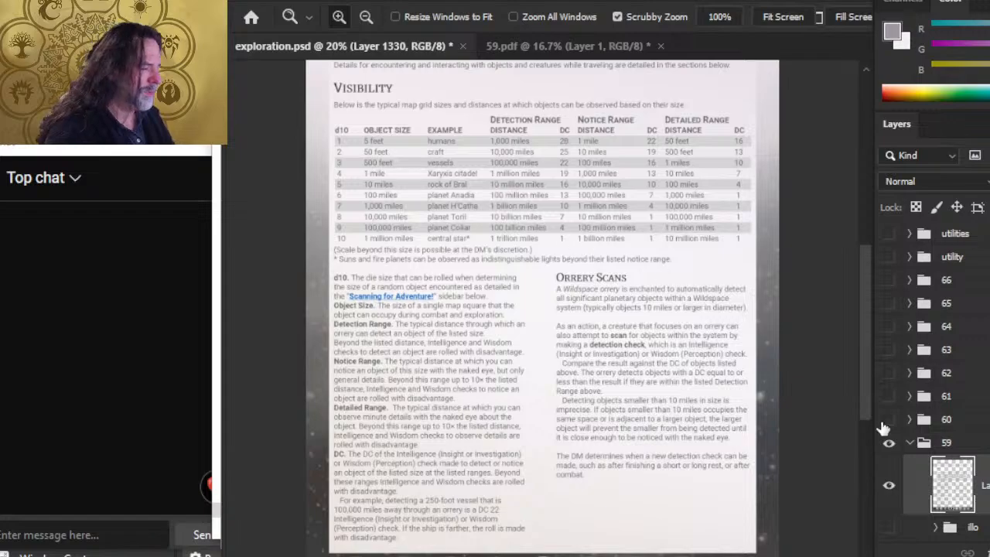
{"action": "left_click", "coordinate": [660, 46]}
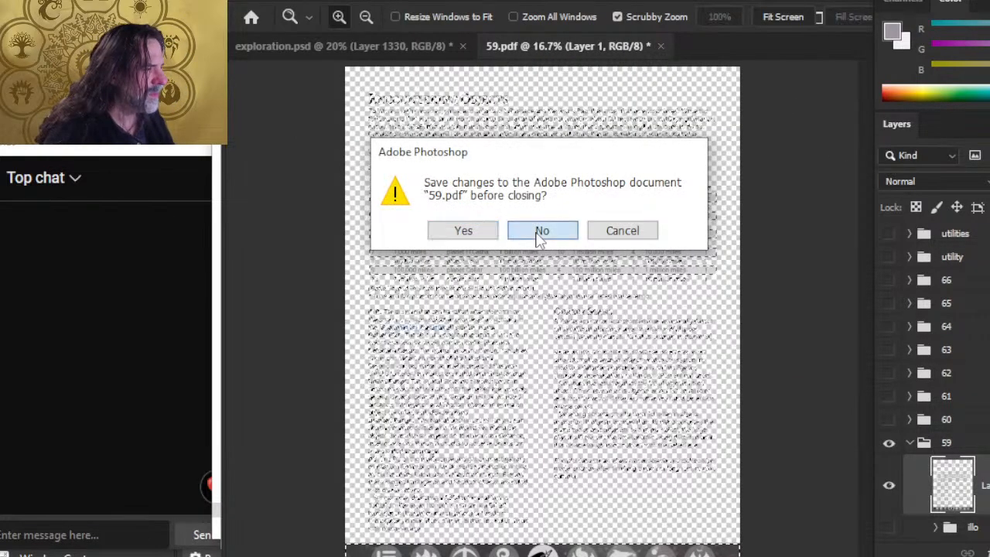
{"action": "left_click", "coordinate": [541, 235]}
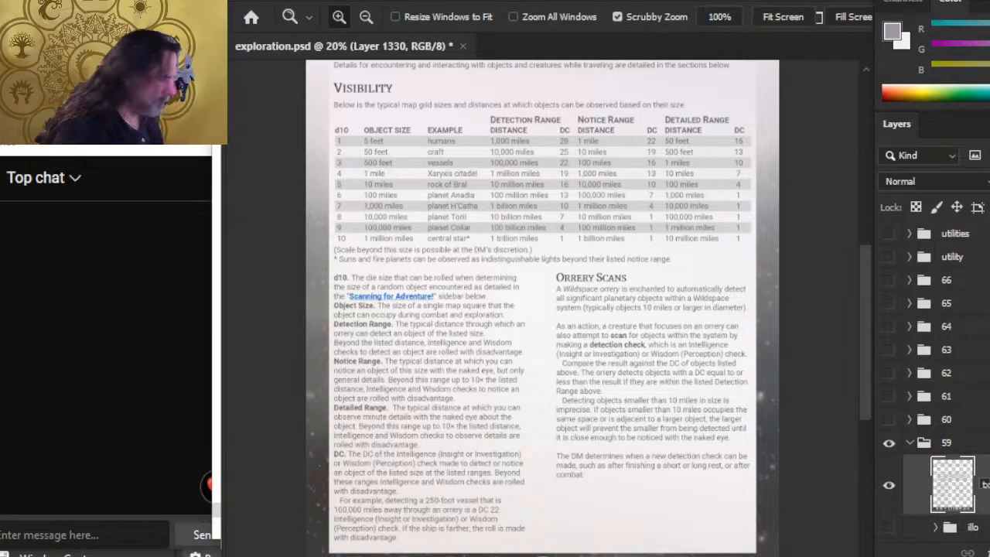
{"action": "key", "text": "Return"}
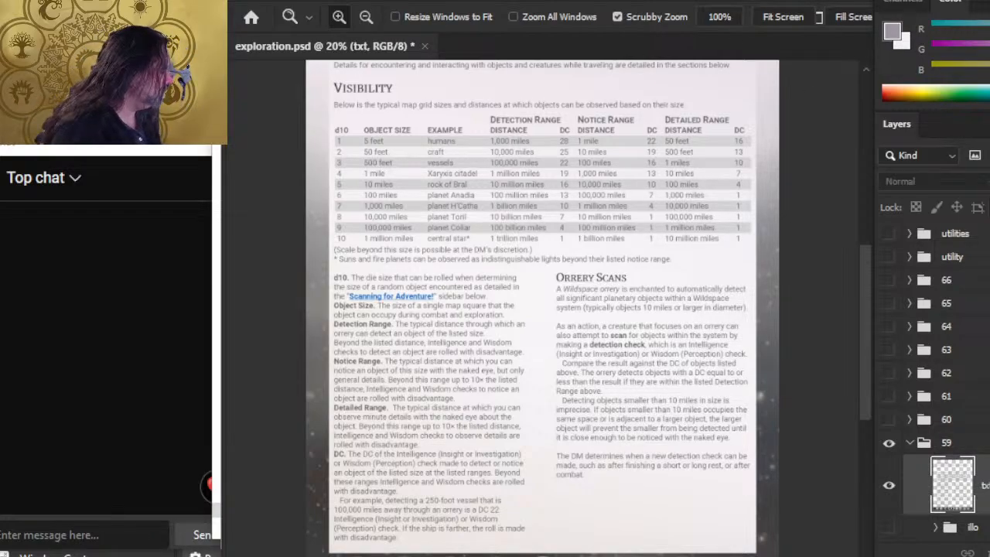
Move the illo group above the new txt layer and delete the old hidden text layer from group 59
{"action": "left_click_drag", "start_coordinate": [971, 527], "coordinate": [972, 457]}
{"action": "scroll", "coordinate": [971, 457], "scroll_direction": "down", "scroll_amount": 5}
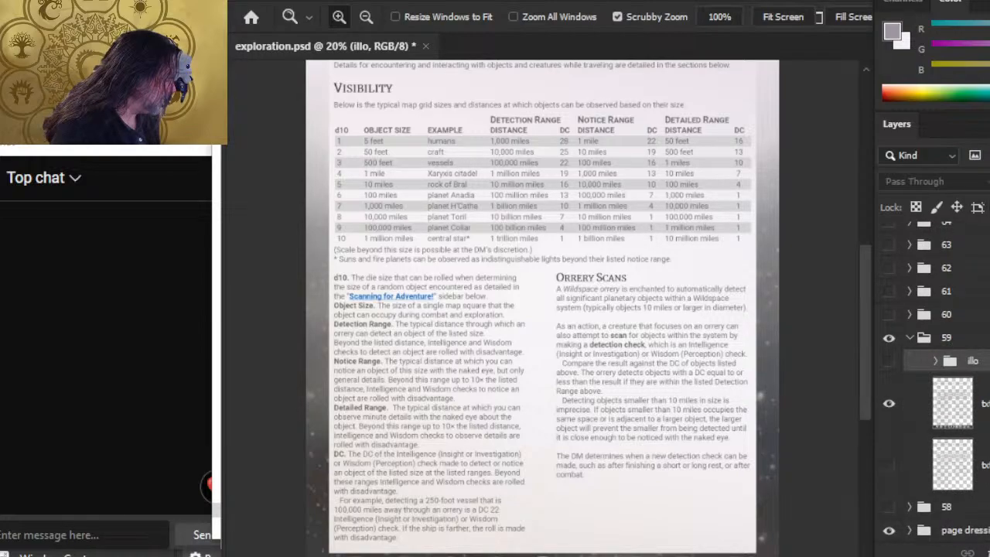
{"action": "left_click", "coordinate": [974, 453]}
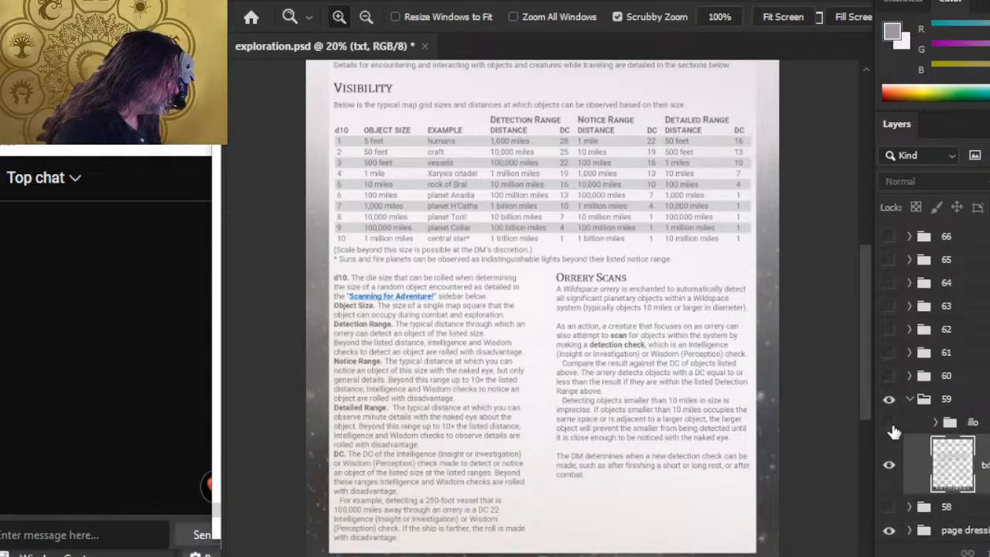
Show the illo group and flip its spyglass artwork horizontally
{"action": "left_click", "coordinate": [889, 422]}
{"action": "left_click", "coordinate": [962, 427]}
{"action": "key", "text": "l"}
{"action": "right_click", "coordinate": [443, 337]}
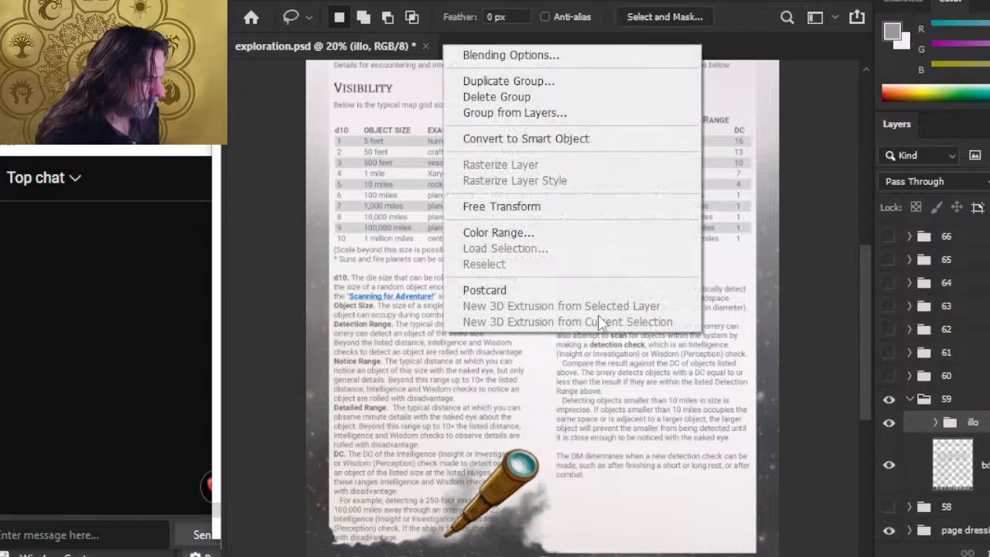
{"action": "left_click", "coordinate": [608, 207]}
{"action": "right_click", "coordinate": [587, 273]}
{"action": "right_click", "coordinate": [504, 349]}
{"action": "right_click", "coordinate": [503, 348]}
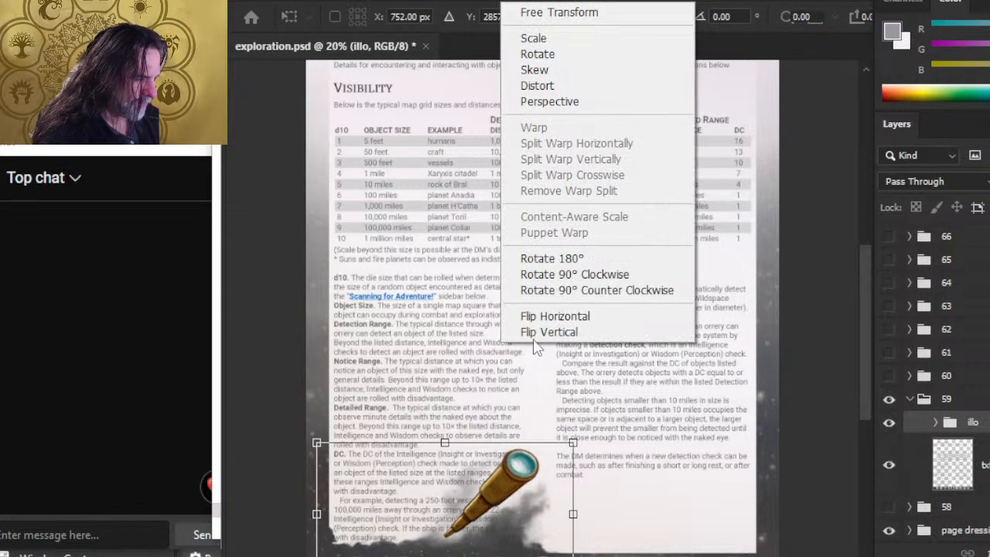
{"action": "left_click", "coordinate": [570, 316]}
{"action": "key", "text": "Return"}
{"action": "key", "text": "z"}
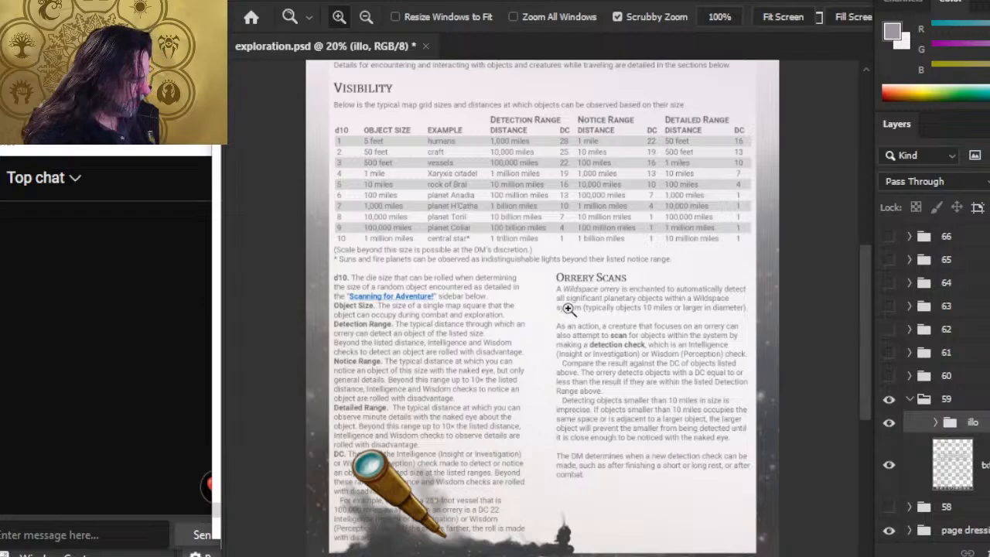
Move the spyglass artwork to the lower-right corner of page 59, at the end of the Orrery Scans column
{"action": "scroll", "coordinate": [557, 476], "scroll_direction": "down", "scroll_amount": 5}
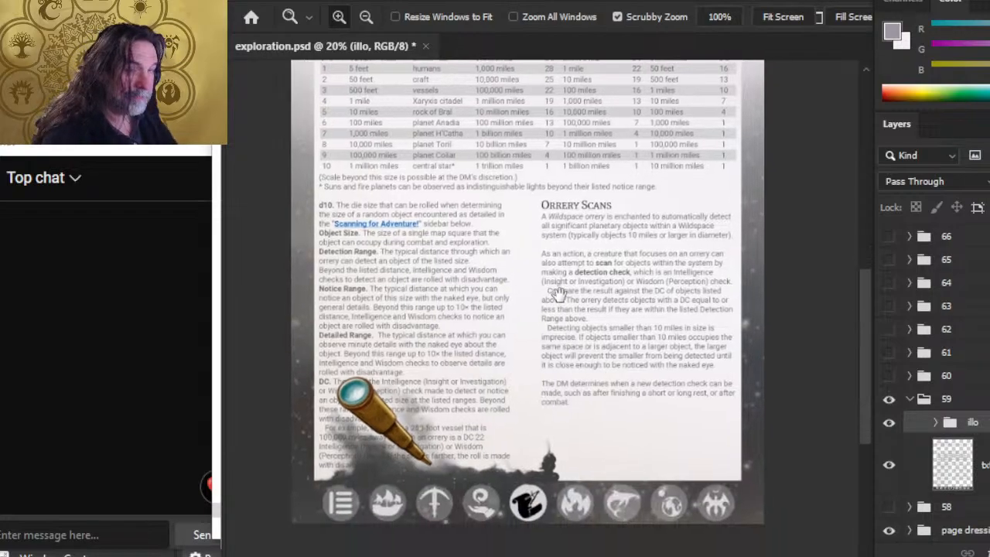
{"action": "scroll", "coordinate": [499, 422], "scroll_direction": "up", "scroll_amount": 2}
{"action": "key", "text": "v"}
{"action": "left_click_drag", "start_coordinate": [490, 392], "coordinate": [766, 368]}
{"action": "left_click_drag", "start_coordinate": [688, 439], "coordinate": [593, 360]}
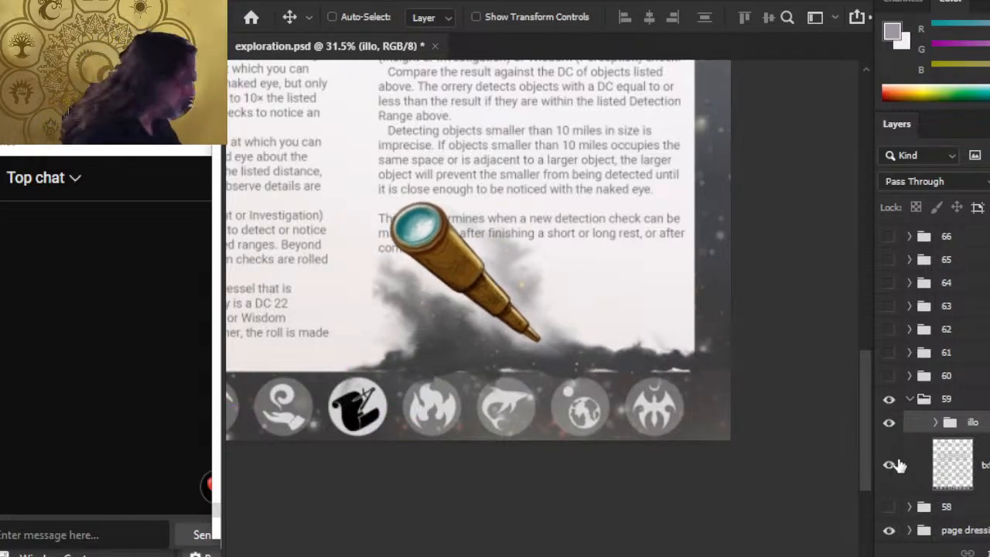
Move the spyglass layer, Group 62 copy, out of the illo group to the top of group 59, and collapse illo
{"action": "left_click", "coordinate": [937, 423]}
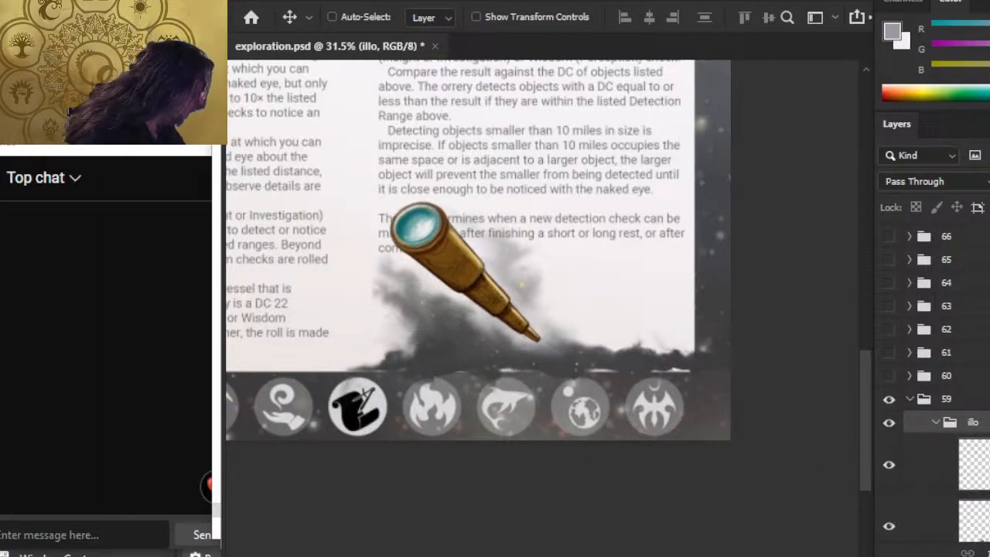
{"action": "scroll", "coordinate": [897, 364], "scroll_direction": "down", "scroll_amount": 3}
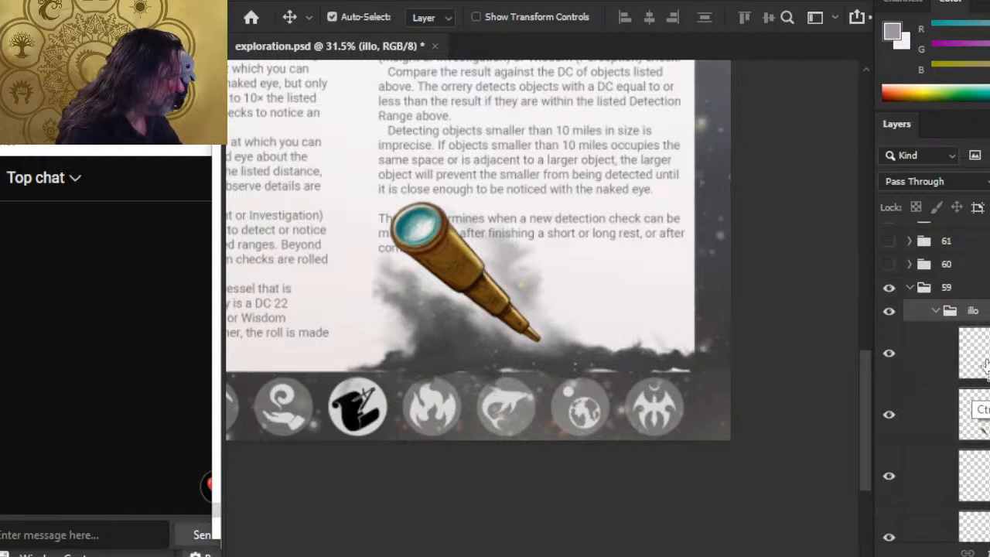
{"action": "key", "text": "z"}
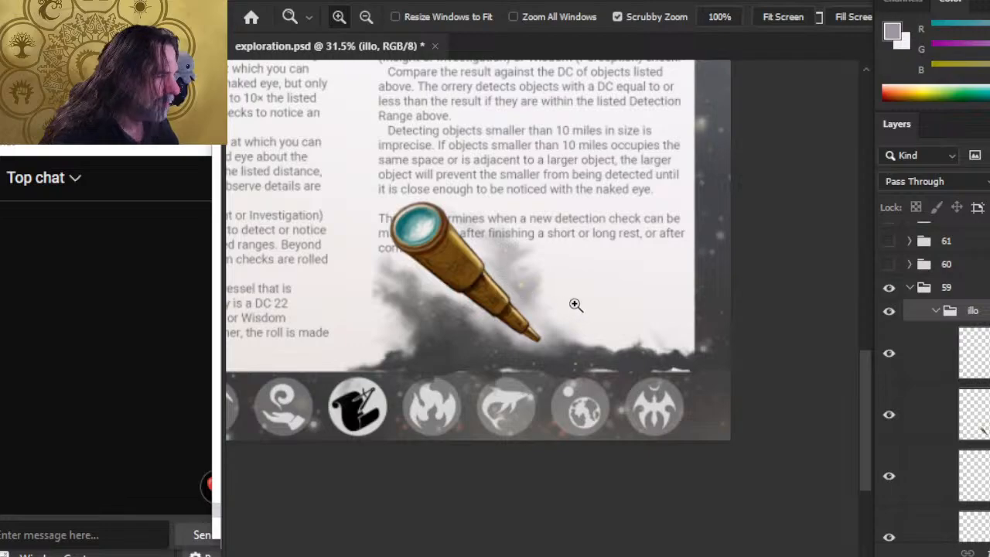
{"action": "key", "text": "l"}
{"action": "left_click", "coordinate": [889, 352]}
{"action": "left_click", "coordinate": [889, 414]}
{"action": "left_click", "coordinate": [889, 414]}
{"action": "left_click_drag", "start_coordinate": [969, 376], "coordinate": [971, 305]}
{"action": "left_click", "coordinate": [935, 374]}
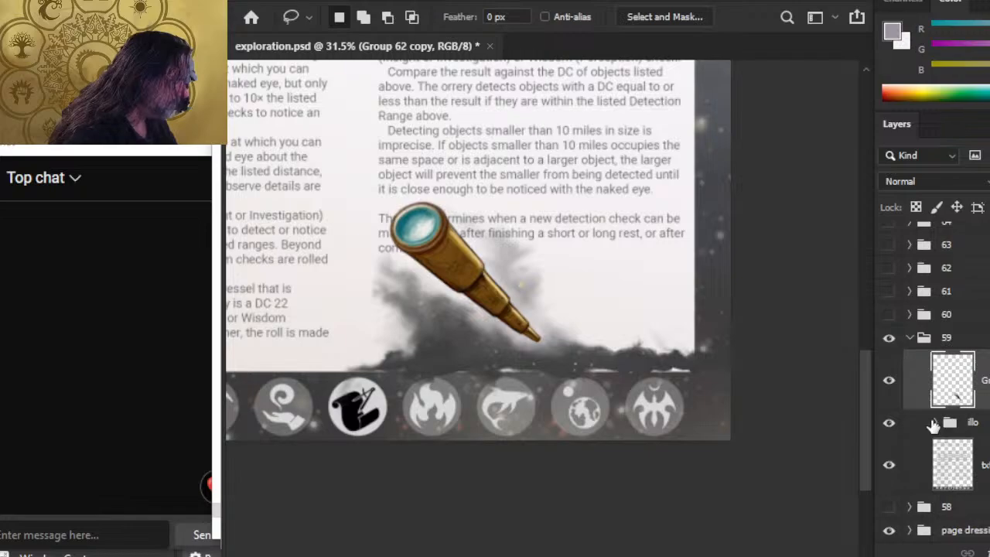
Hide the illo group, rotate the spyglass to a shallower angle, and move it below the closing paragraph
{"action": "left_click", "coordinate": [889, 422]}
{"action": "right_click", "coordinate": [512, 285]}
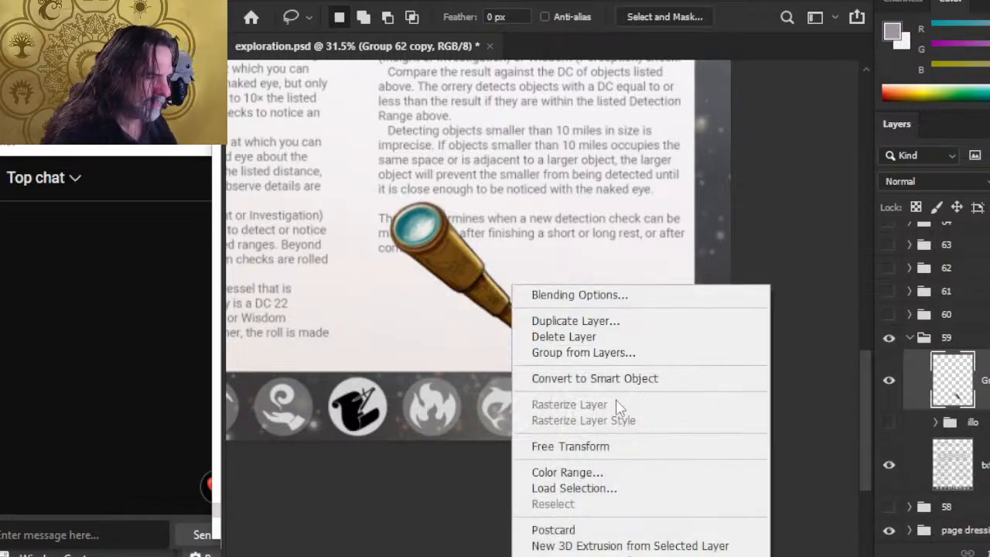
{"action": "left_click", "coordinate": [619, 447]}
{"action": "left_click_drag", "start_coordinate": [700, 507], "coordinate": [683, 353]}
{"action": "key", "text": "Return"}
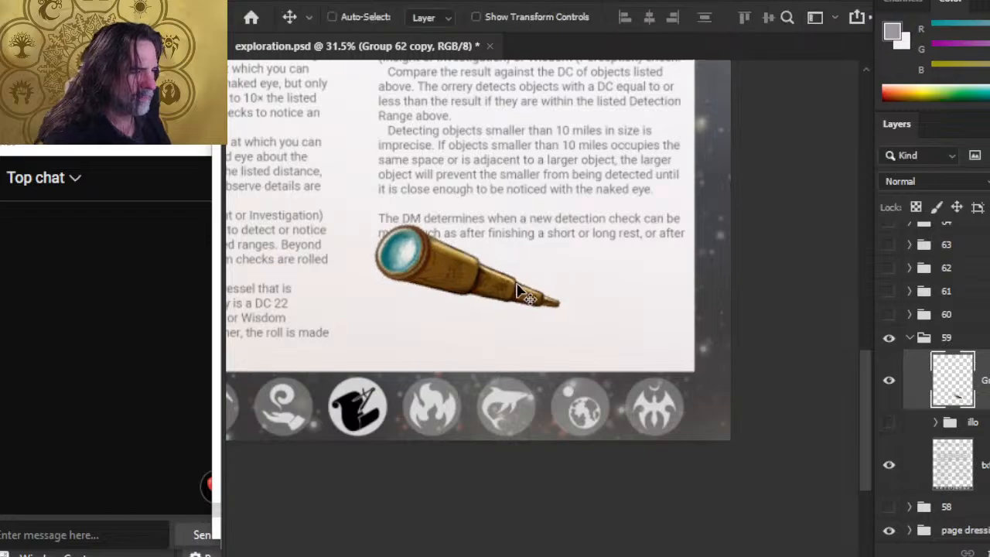
{"action": "left_click_drag", "start_coordinate": [559, 332], "coordinate": [701, 348]}
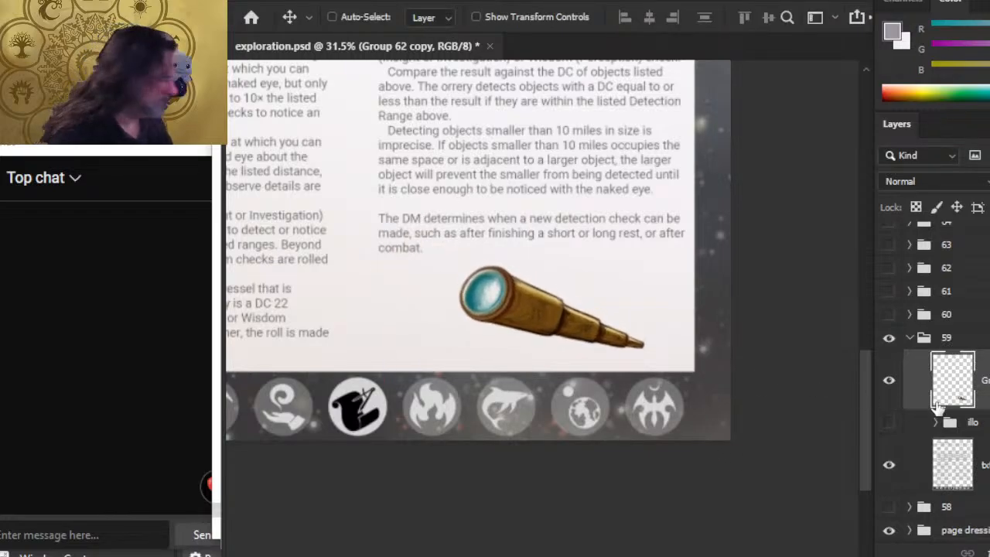
Try to clean up the edges around the spyglass's narrow end with the Eraser
{"action": "key", "text": "z"}
{"action": "left_click", "coordinate": [656, 339]}
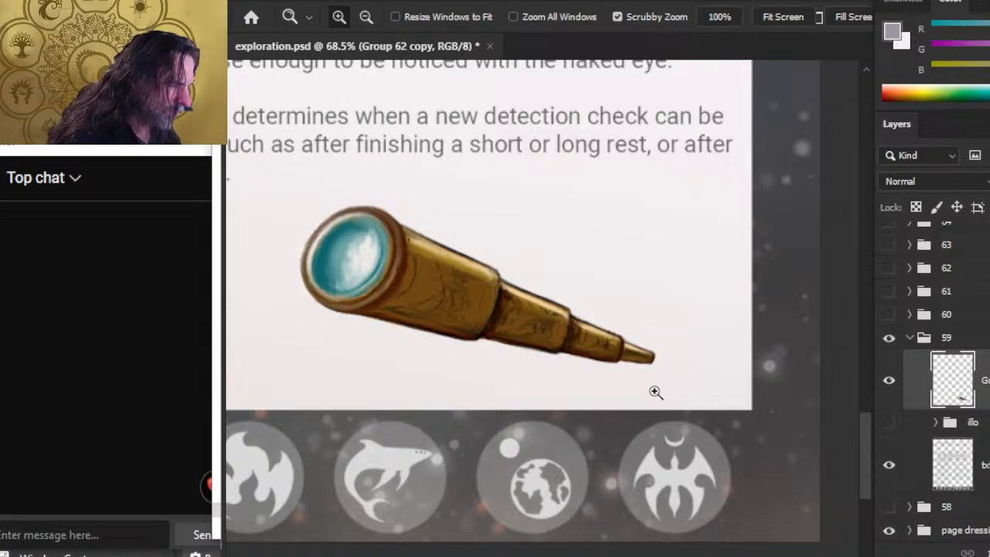
{"action": "key", "text": "e"}
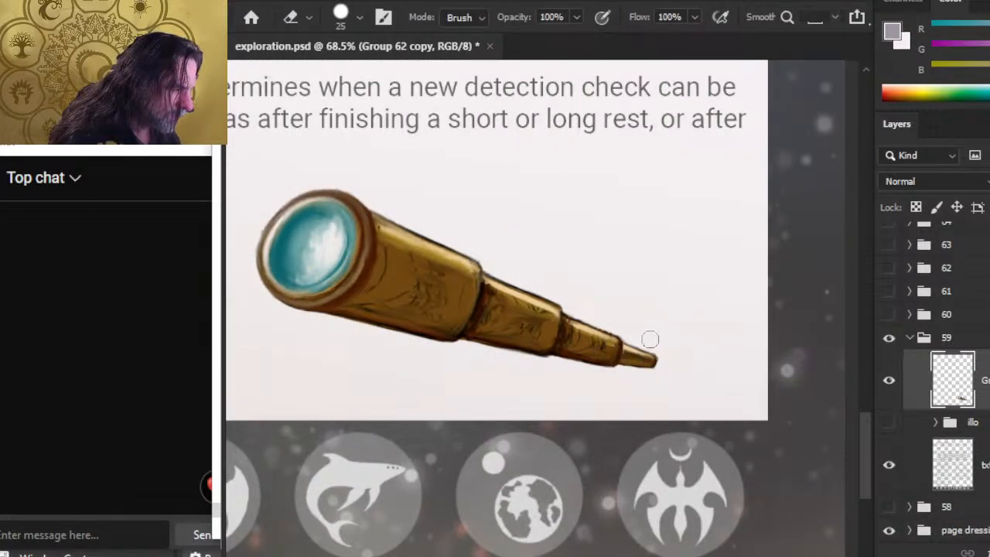
{"action": "left_click_drag", "start_coordinate": [663, 311], "coordinate": [618, 438]}
{"action": "key", "text": "ctrl+z"}
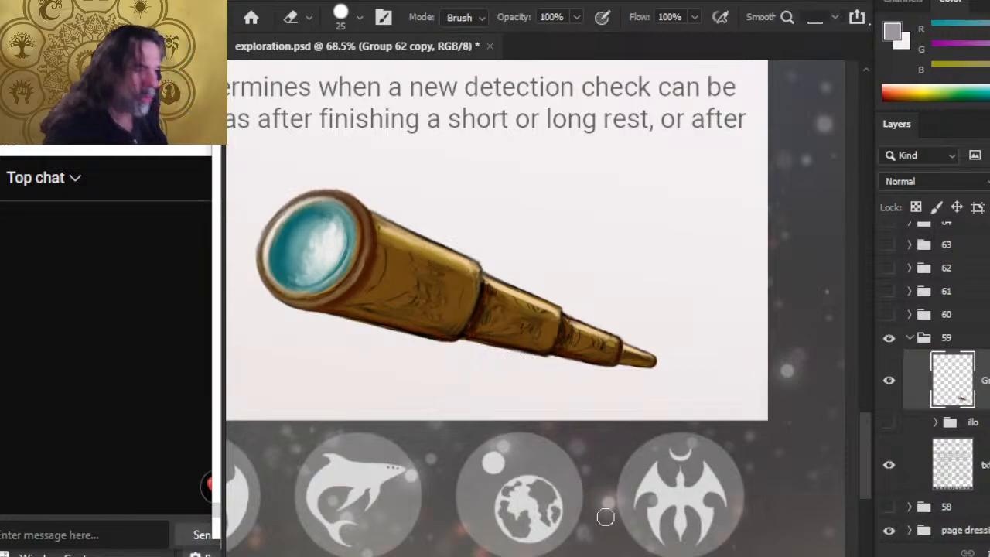
Look through the interior pages folder in File Explorer and return to the exploration.psd document
{"action": "key", "text": "alt+Tab"}
{"action": "key", "text": "alt+Tab"}
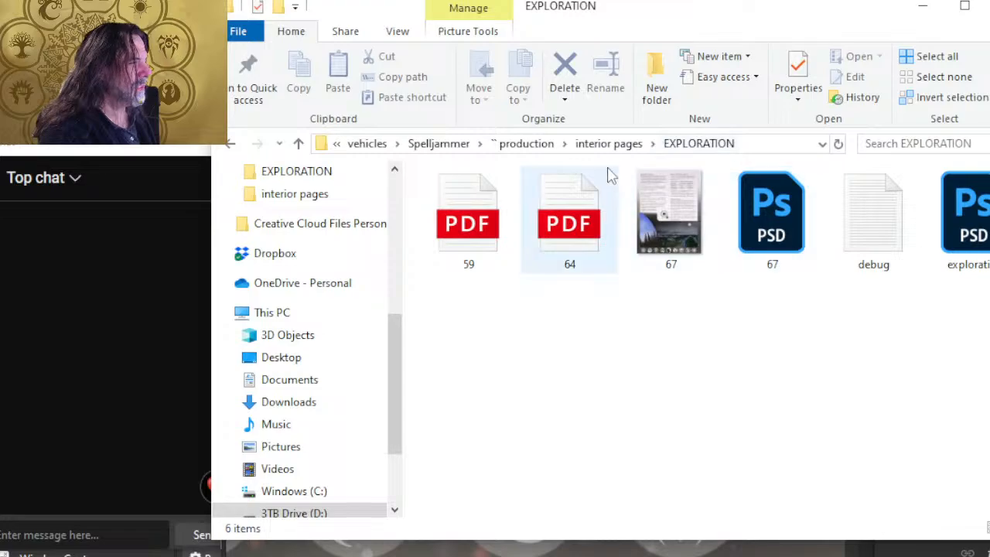
{"action": "left_click", "coordinate": [608, 144]}
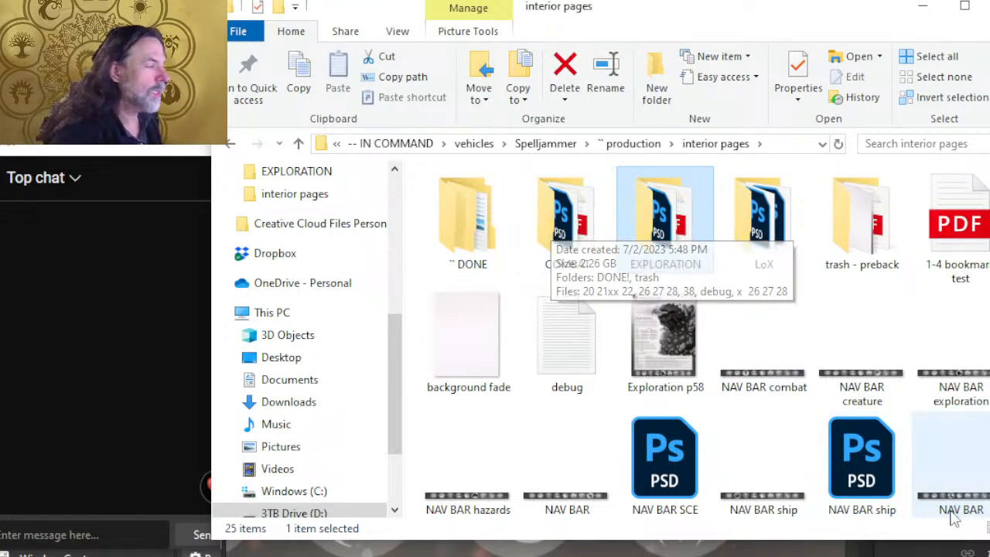
{"action": "mouse_move", "coordinate": [758, 241]}
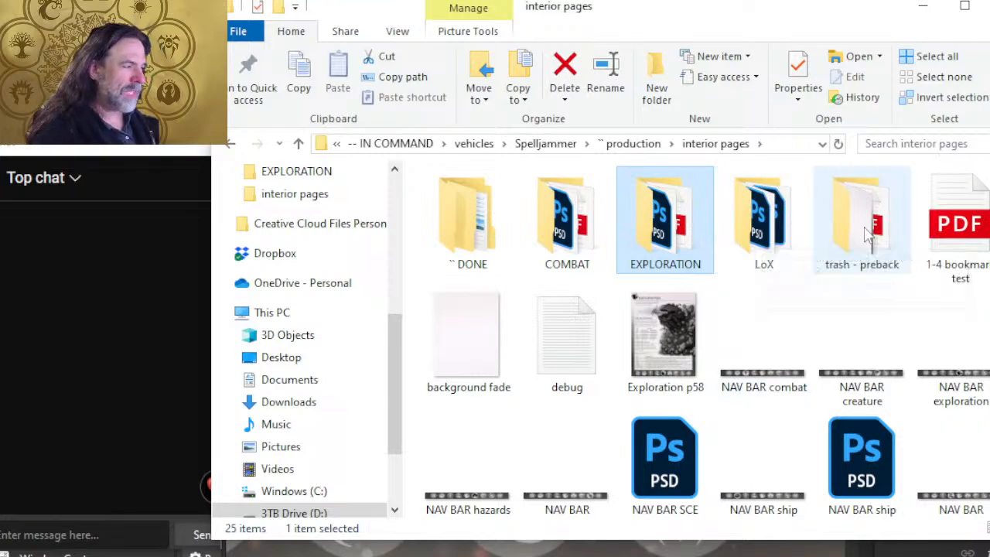
{"action": "key", "text": "alt+Tab"}
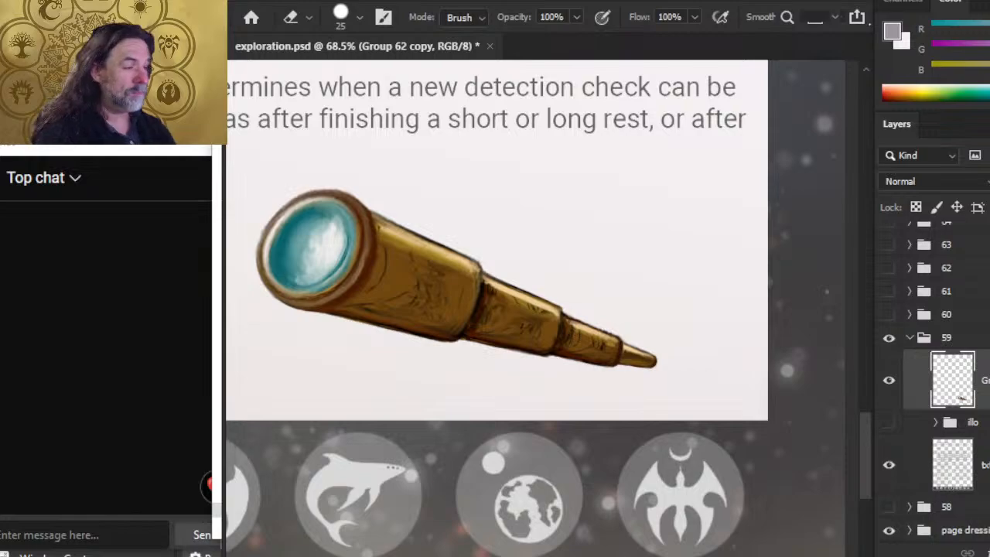
Show the illo group behind the spyglass and expand it to reach its layers
{"action": "left_click_drag", "start_coordinate": [352, 320], "coordinate": [422, 357]}
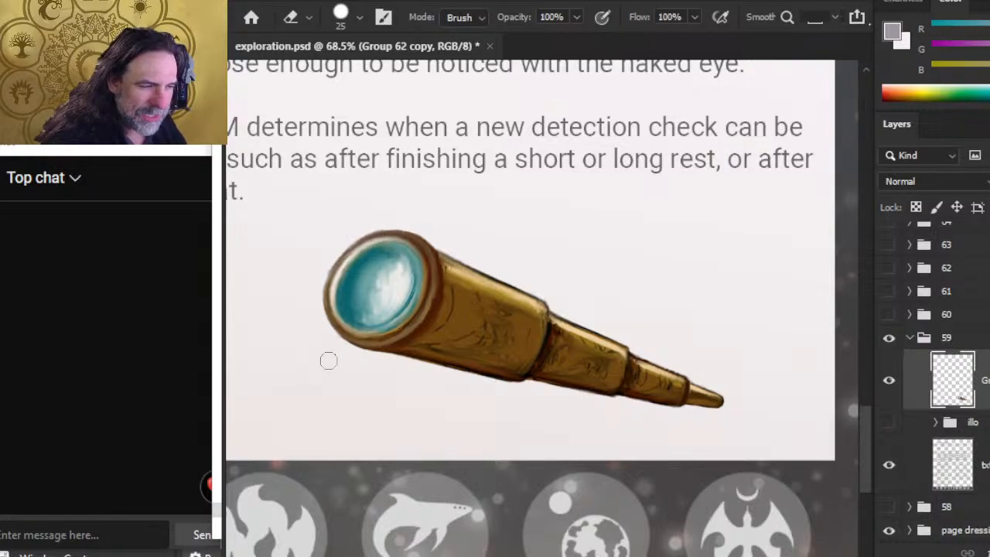
{"action": "key", "text": "r"}
{"action": "key", "text": "z"}
{"action": "left_click_drag", "start_coordinate": [607, 441], "coordinate": [548, 435]}
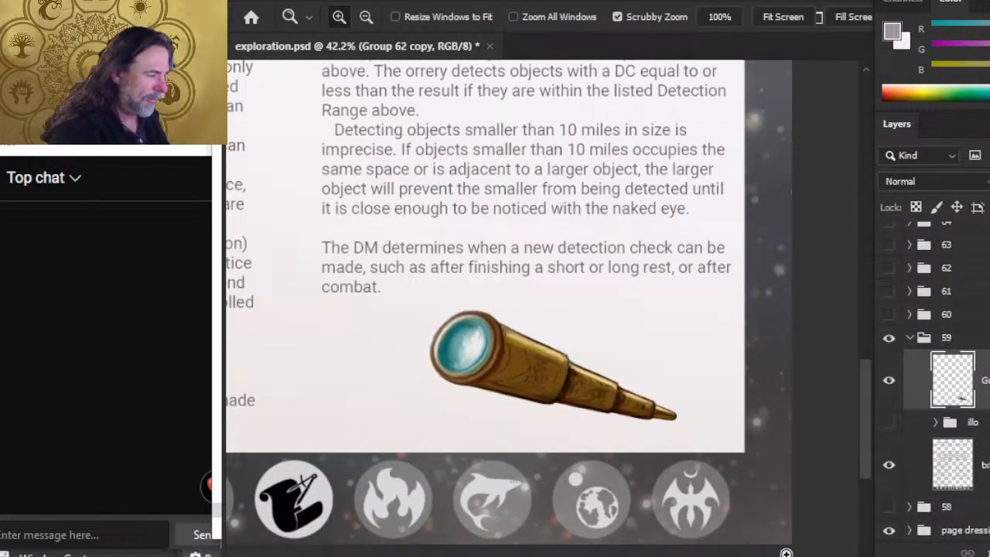
{"action": "left_click", "coordinate": [890, 423]}
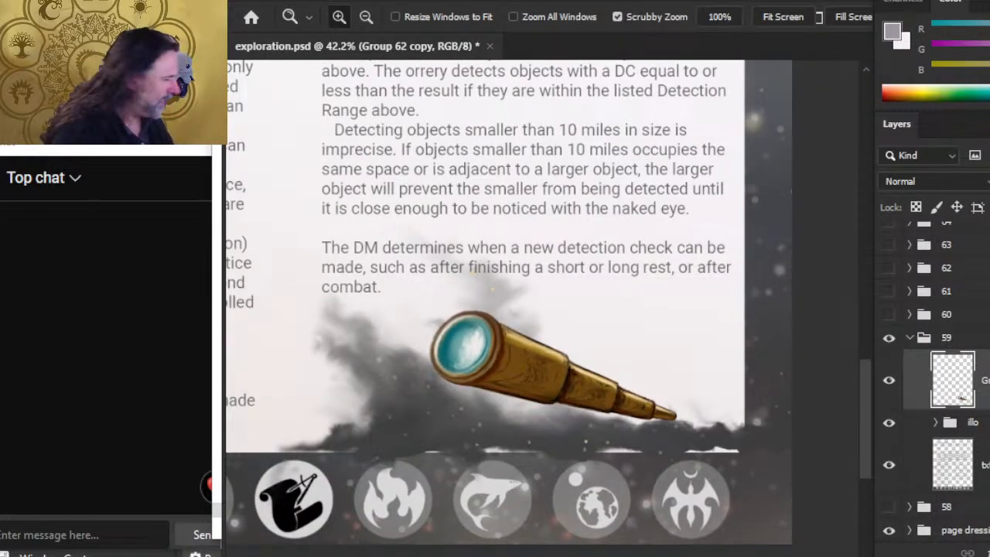
{"action": "left_click", "coordinate": [958, 424]}
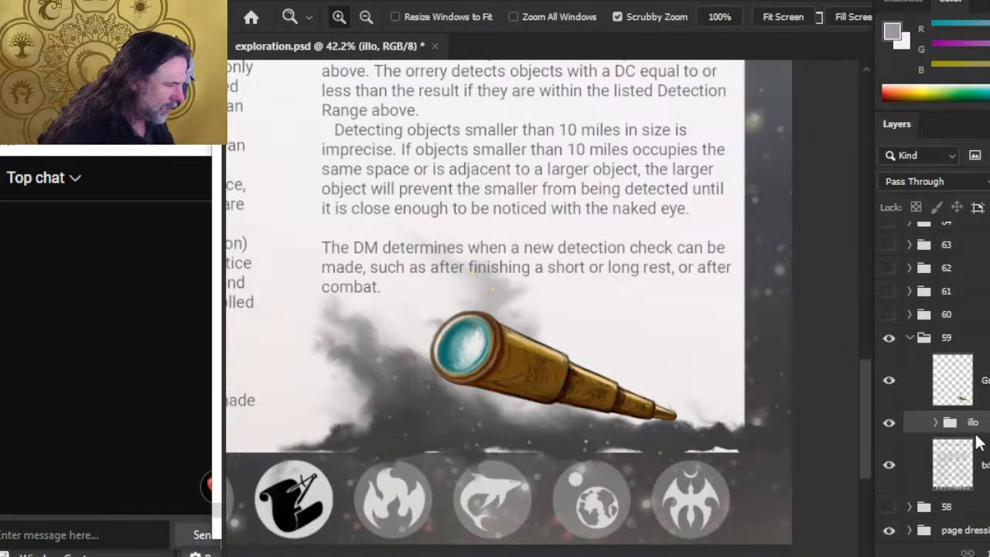
{"action": "left_click", "coordinate": [936, 423]}
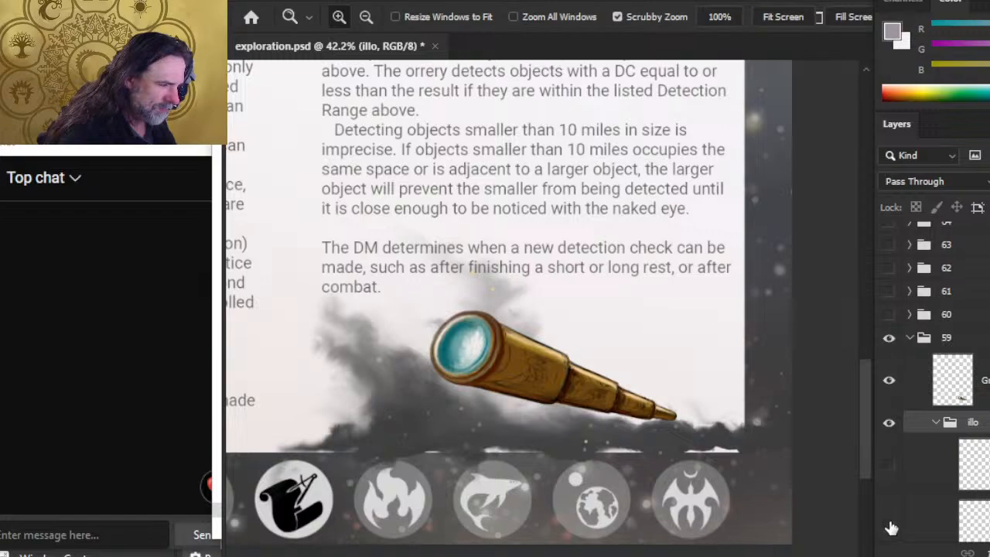
Hide the spark specks layer inside the illo group and select the smoke layer, Layer 1324
{"action": "left_click", "coordinate": [893, 469]}
{"action": "left_click", "coordinate": [895, 473]}
{"action": "left_click", "coordinate": [896, 474]}
{"action": "left_click", "coordinate": [895, 473]}
{"action": "left_click", "coordinate": [941, 474]}
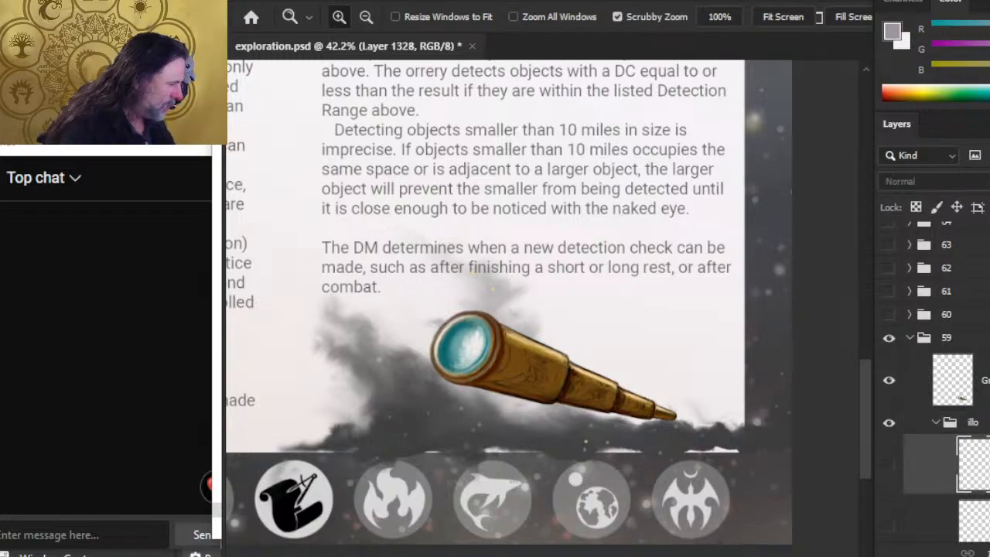
{"action": "scroll", "coordinate": [896, 436], "scroll_direction": "down", "scroll_amount": 2}
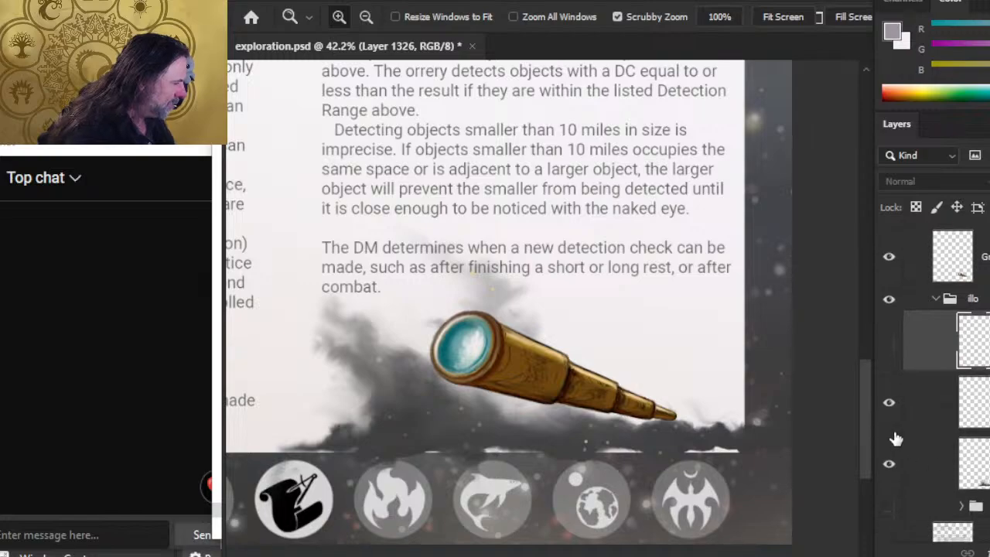
{"action": "left_click", "coordinate": [919, 479]}
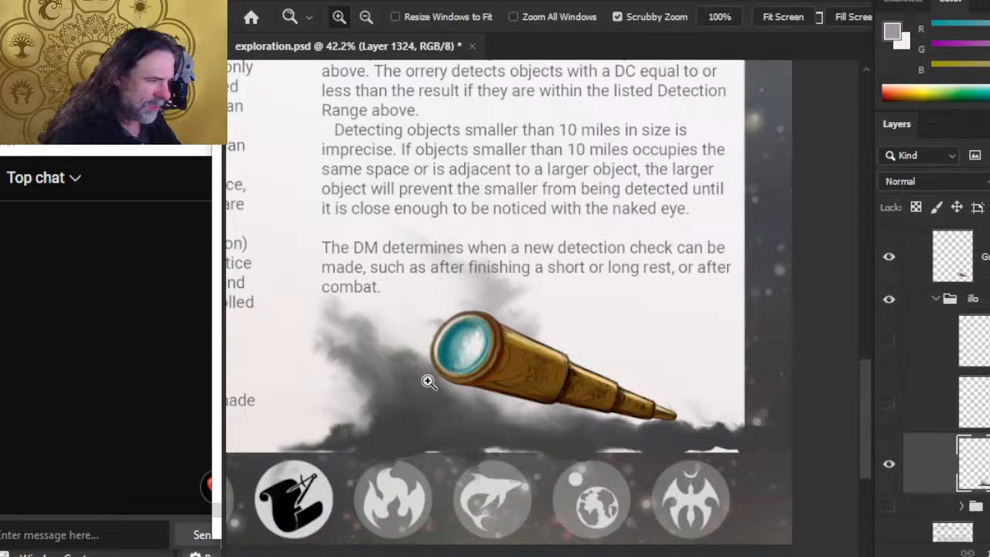
Shift the smoke on Layer 1324 slightly left so it billows from beside the spyglass's lens
{"action": "key", "text": "v"}
{"action": "left_click_drag", "start_coordinate": [590, 398], "coordinate": [554, 397]}
{"action": "key", "text": "space"}
{"action": "left_click_drag", "start_coordinate": [471, 399], "coordinate": [639, 404]}
Smudge the upper-left wisps of the smoke with a 60 px brush at 40% strength
{"action": "key", "text": "r"}
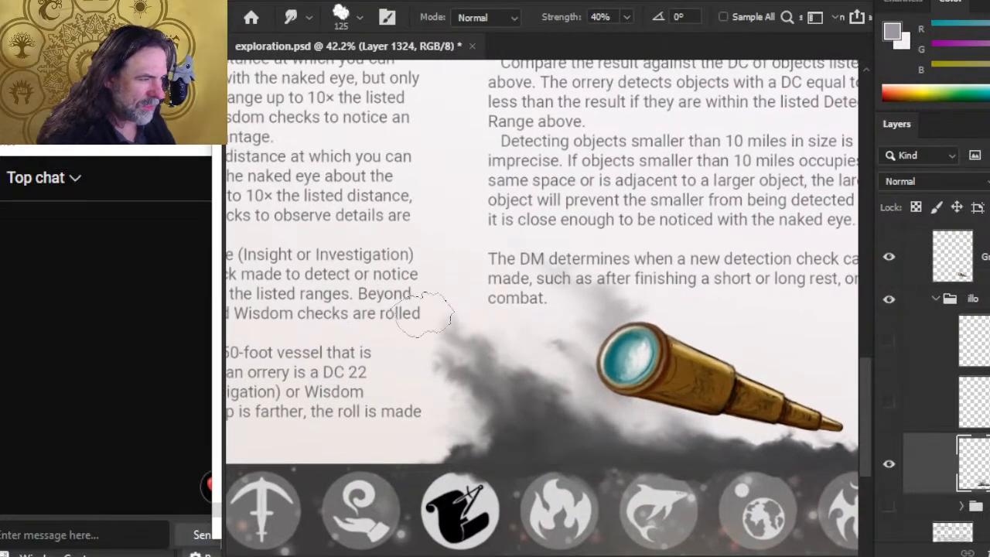
{"action": "key", "text": "bracketleft"}
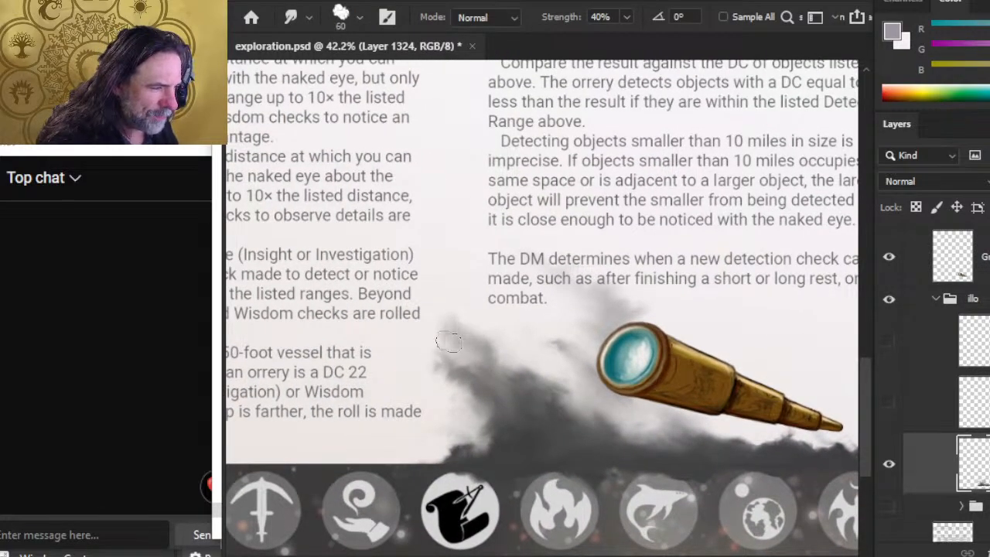
{"action": "mouse_move", "coordinate": [464, 353]}
{"action": "left_mouse_down"}
{"action": "mouse_move", "coordinate": [522, 393]}
{"action": "mouse_move", "coordinate": [509, 389]}
{"action": "mouse_move", "coordinate": [555, 317]}
{"action": "mouse_move", "coordinate": [539, 329]}
{"action": "left_mouse_up"}
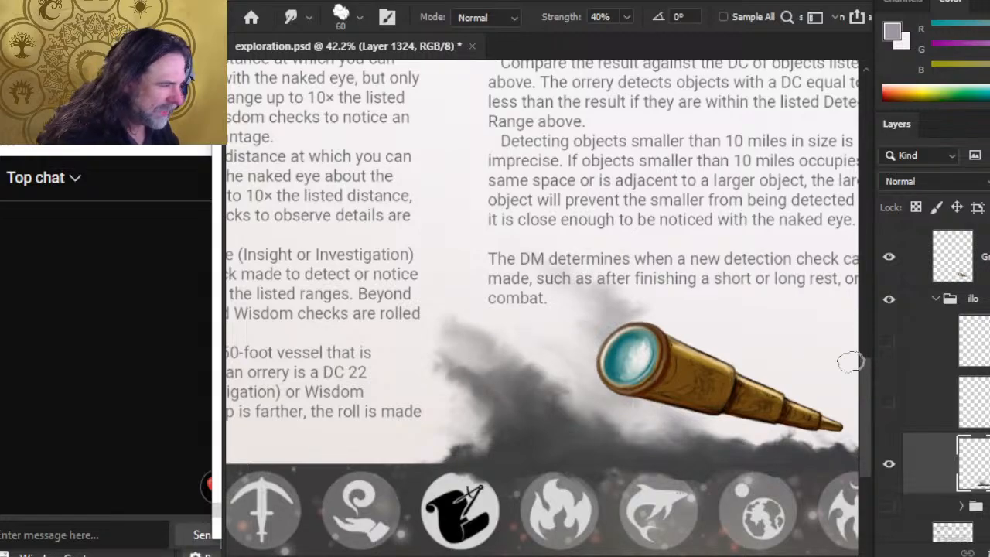
Move the spyglass layer, Group 62 copy, to the top of the illo group and hide it
{"action": "left_click_drag", "start_coordinate": [986, 268], "coordinate": [969, 314]}
{"action": "left_click", "coordinate": [891, 282]}
{"action": "mouse_move", "coordinate": [641, 442]}
{"action": "left_mouse_down"}
{"action": "mouse_move", "coordinate": [655, 354]}
{"action": "mouse_move", "coordinate": [496, 250]}
{"action": "left_mouse_up"}
Lasso the pale central smoke plume on Layer 1324, move it to the page's right edge, and deselect it
{"action": "key", "text": "l"}
{"action": "mouse_move", "coordinate": [588, 227]}
{"action": "left_mouse_down"}
{"action": "mouse_move", "coordinate": [419, 239]}
{"action": "mouse_move", "coordinate": [467, 313]}
{"action": "left_mouse_up"}
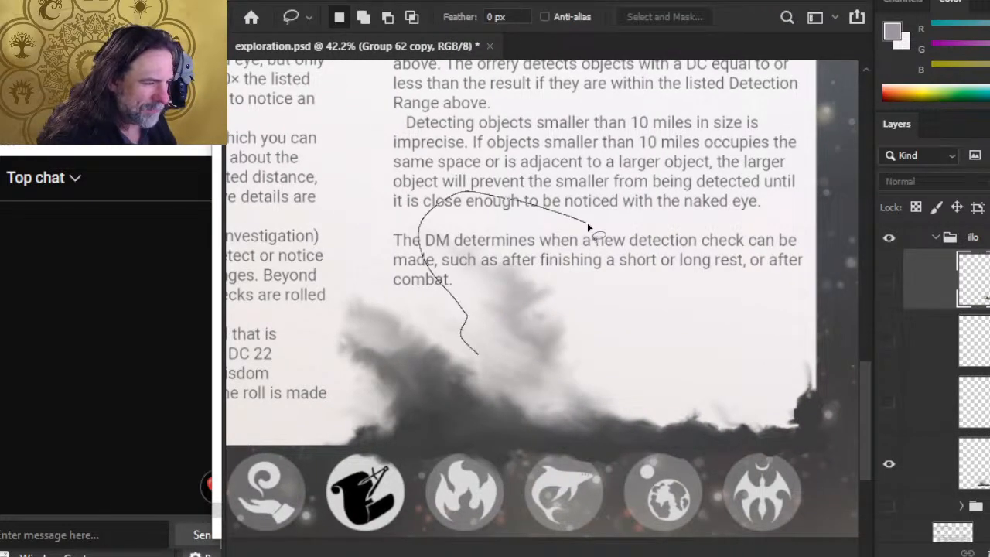
{"action": "mouse_move", "coordinate": [567, 396]}
{"action": "left_mouse_down"}
{"action": "mouse_move", "coordinate": [636, 314]}
{"action": "mouse_move", "coordinate": [619, 246]}
{"action": "left_mouse_up"}
{"action": "key", "text": "v"}
{"action": "left_click", "coordinate": [537, 332]}
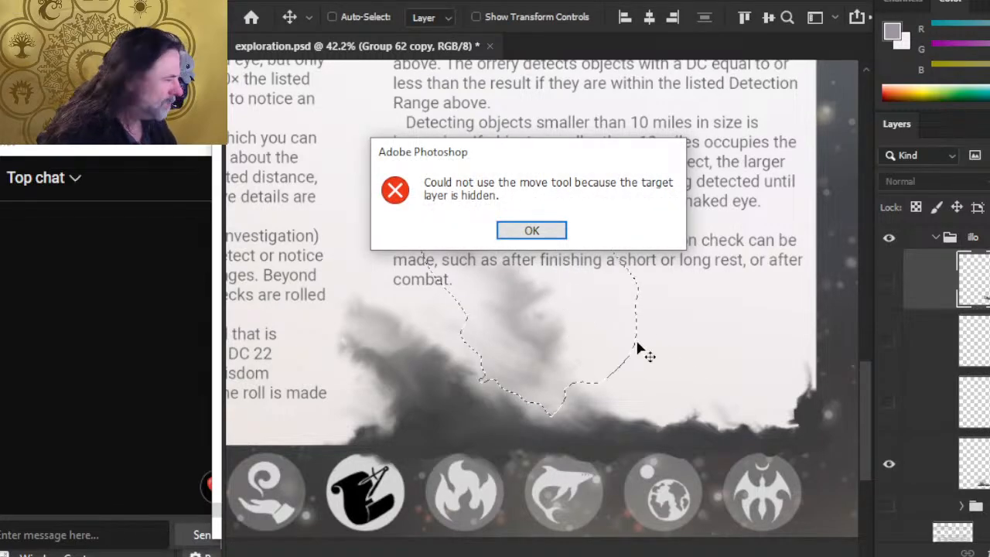
{"action": "key", "text": "Return"}
{"action": "left_click", "coordinate": [924, 452]}
{"action": "mouse_move", "coordinate": [520, 304]}
{"action": "left_mouse_down"}
{"action": "mouse_move", "coordinate": [658, 325]}
{"action": "mouse_move", "coordinate": [716, 356]}
{"action": "mouse_move", "coordinate": [760, 352]}
{"action": "left_mouse_up"}
{"action": "key", "text": "ctrl+d"}
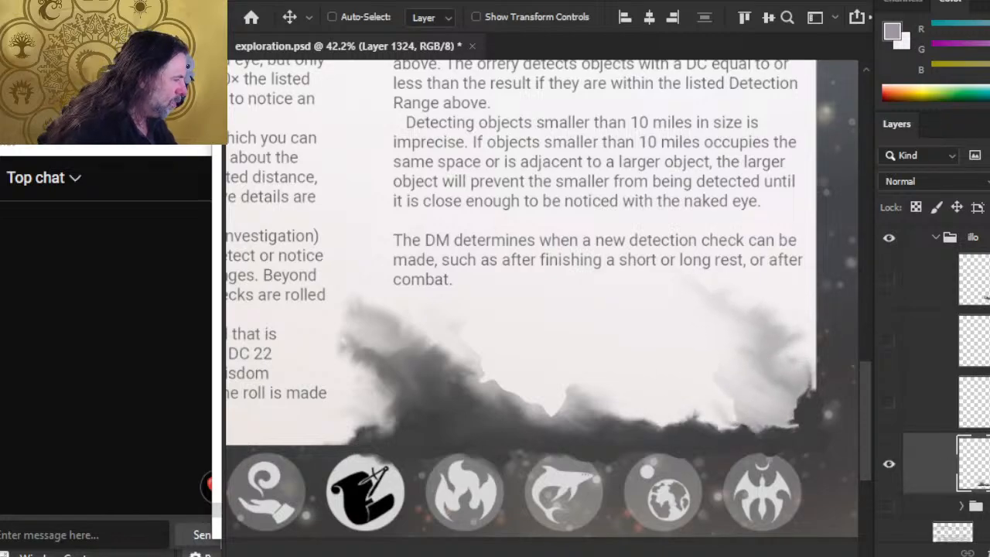
Show the spyglass layer again and make the smoke layer, Layer 1324, active
{"action": "key", "text": "l"}
{"action": "left_click", "coordinate": [890, 280]}
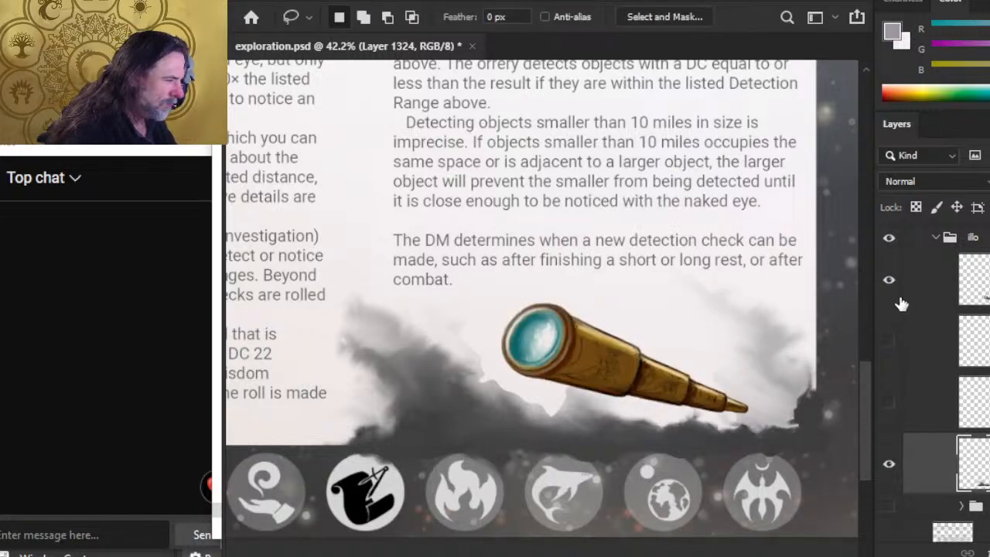
{"action": "left_click", "coordinate": [973, 280]}
{"action": "left_click", "coordinate": [914, 489]}
Smudge the moved plume's base and the notch under the spyglass into the dark smoke, using 56% and 40% strength
{"action": "key", "text": "r"}
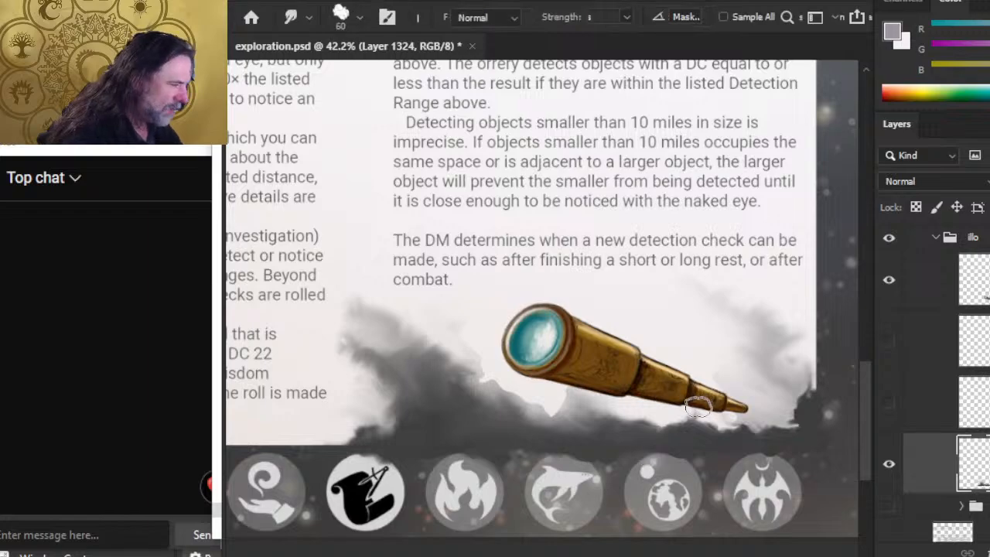
{"action": "key", "text": "5"}
{"action": "key", "text": "6"}
{"action": "key", "text": "l"}
{"action": "key", "text": "r"}
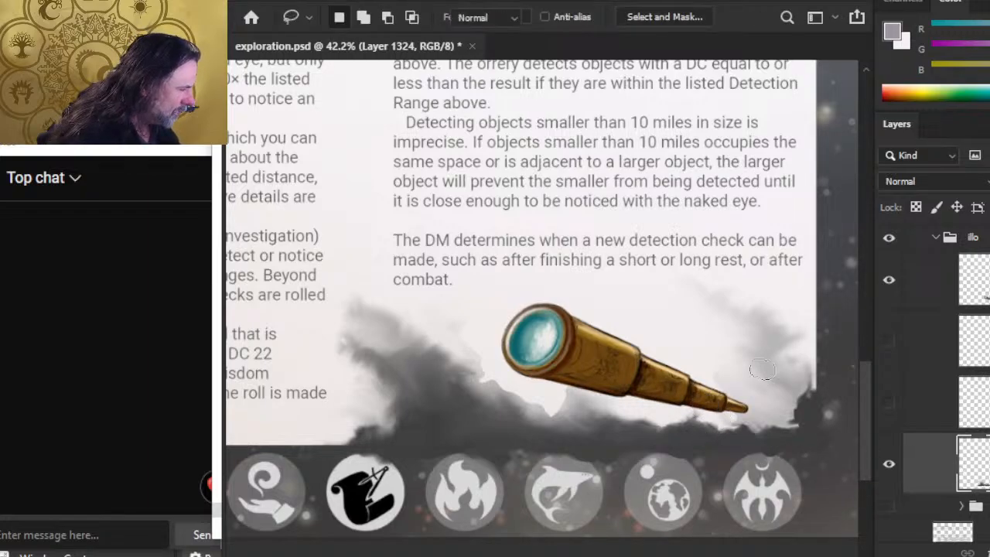
{"action": "key", "text": "l"}
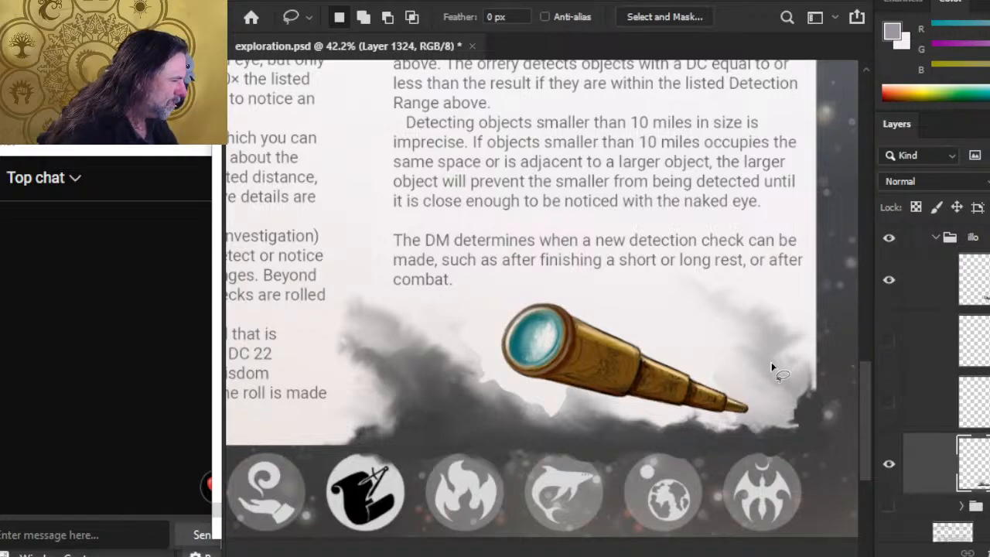
{"action": "key", "text": "w"}
{"action": "key", "text": "l"}
{"action": "key", "text": "r"}
{"action": "mouse_move", "coordinate": [792, 397]}
{"action": "left_mouse_down"}
{"action": "mouse_move", "coordinate": [802, 411]}
{"action": "mouse_move", "coordinate": [789, 417]}
{"action": "left_mouse_up"}
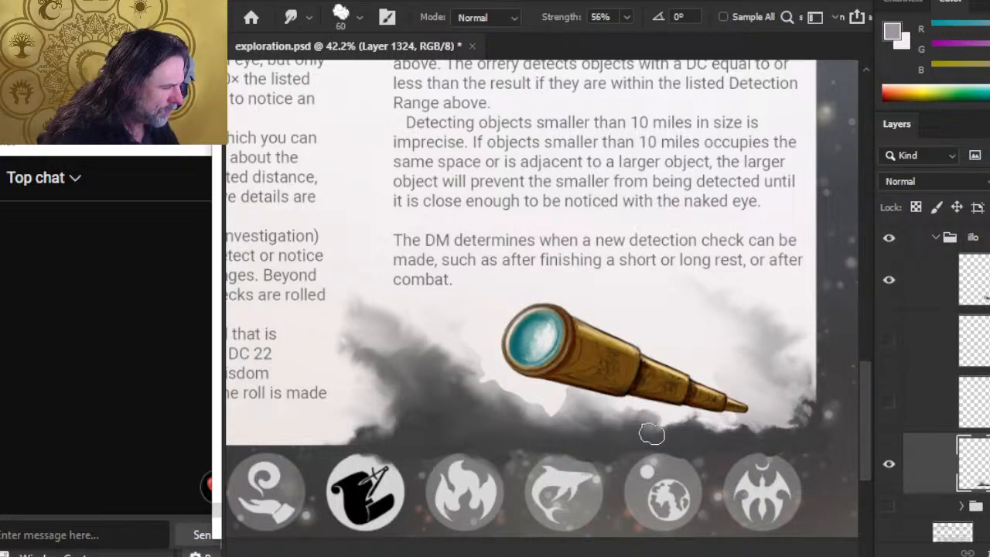
{"action": "key", "text": "bracketleft"}
{"action": "key", "text": "4"}
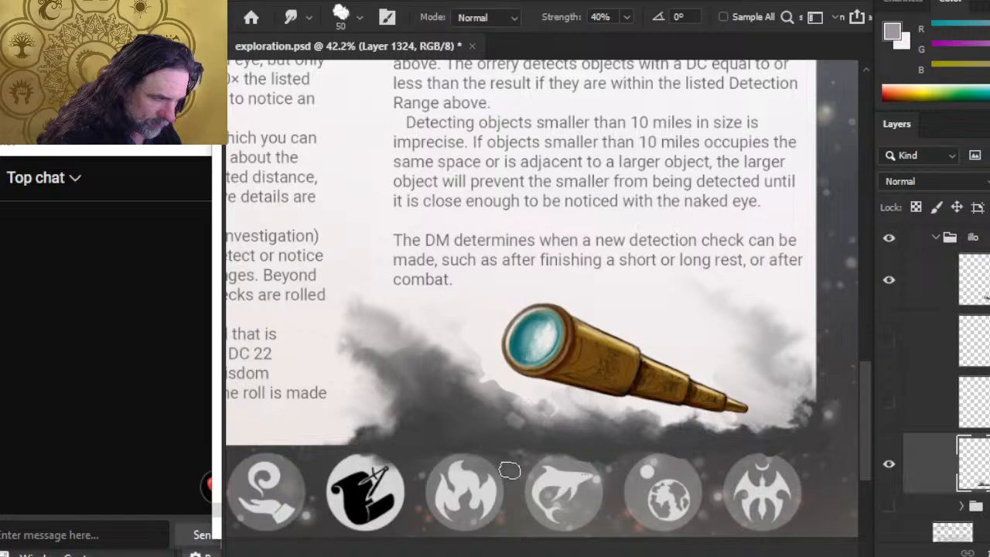
Erase the smoke overlapping the navigation bar along a straight edge with a 60 px eraser
{"action": "key", "text": "e"}
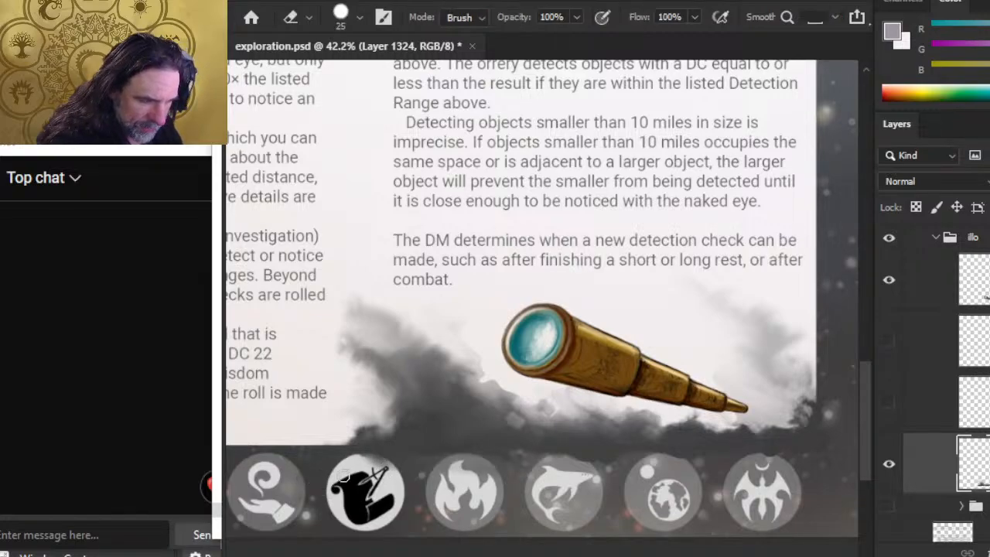
{"action": "key", "text": "bracketright"}
{"action": "key", "text": "bracketright"}
{"action": "key", "text": "bracketright"}
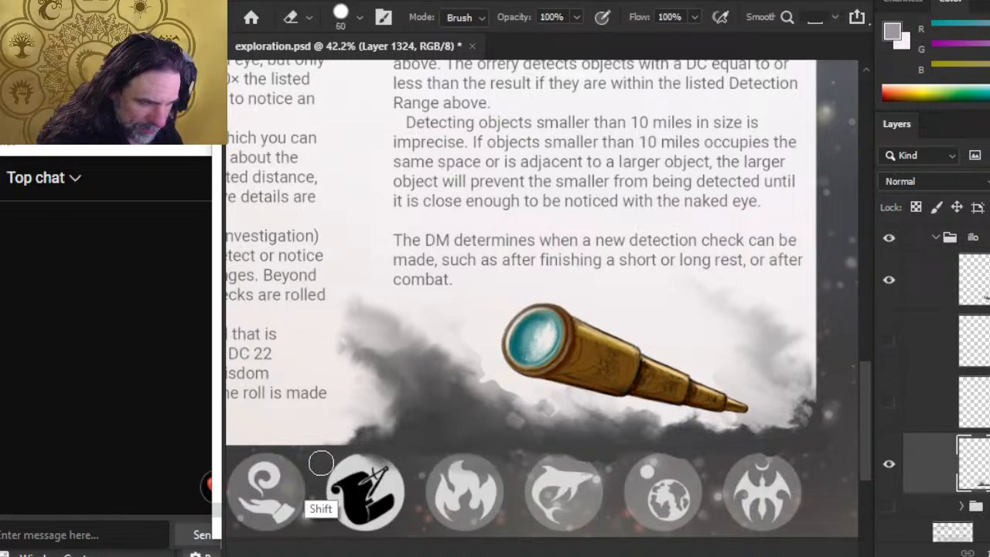
{"action": "scroll", "coordinate": [321, 463], "scroll_direction": "right", "scroll_amount": 5}
{"action": "mouse_move", "coordinate": [281, 446]}
{"action": "left_mouse_down"}
{"action": "mouse_move", "coordinate": [853, 387]}
{"action": "mouse_move", "coordinate": [836, 373]}
{"action": "left_mouse_up"}
{"action": "mouse_move", "coordinate": [359, 386]}
{"action": "left_mouse_down"}
{"action": "mouse_move", "coordinate": [510, 384]}
{"action": "mouse_move", "coordinate": [763, 414]}
{"action": "mouse_move", "coordinate": [823, 422]}
{"action": "mouse_move", "coordinate": [840, 444]}
{"action": "left_mouse_up"}
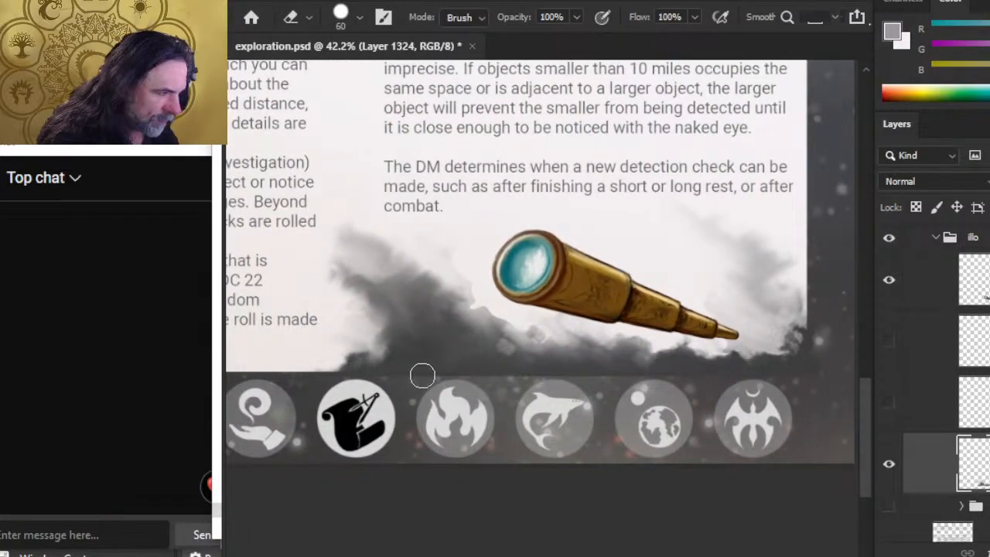
Paint sampled dark greys over the smoke's base above the flame icon with a 9 px brush, and smudge them in at 40% strength
{"action": "key", "text": "b"}
{"action": "left_click", "coordinate": [490, 377], "text": "alt"}
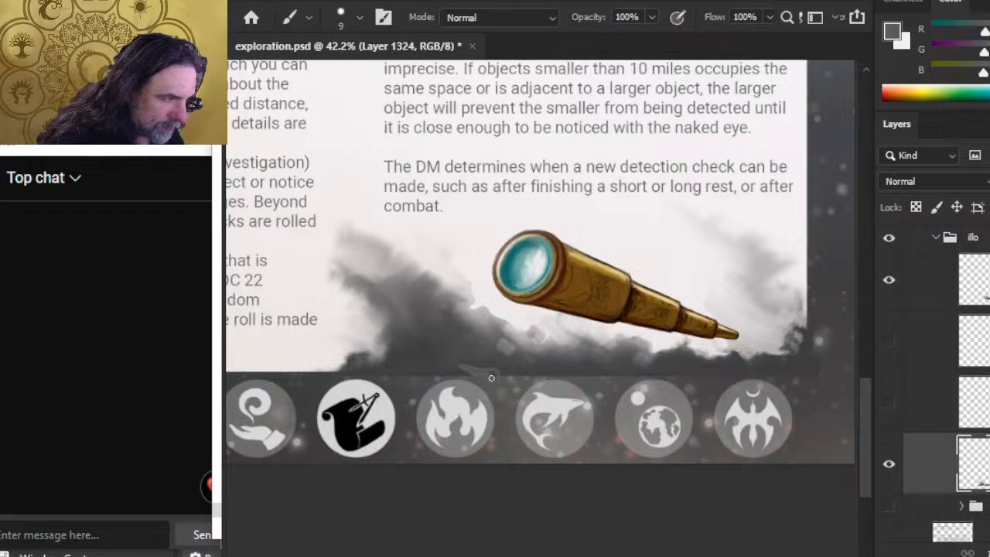
{"action": "left_click", "coordinate": [413, 382], "text": "alt"}
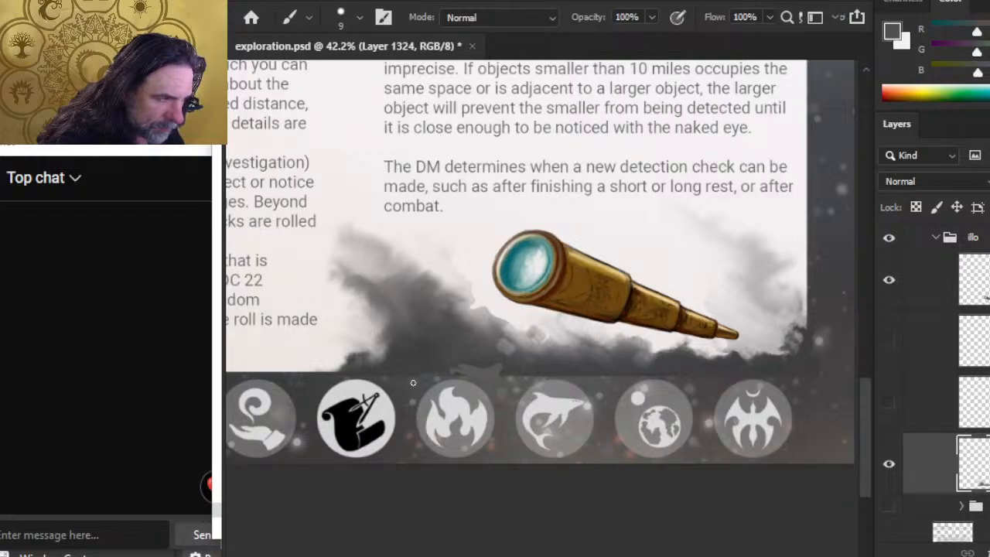
{"action": "left_click", "coordinate": [416, 378], "text": "alt"}
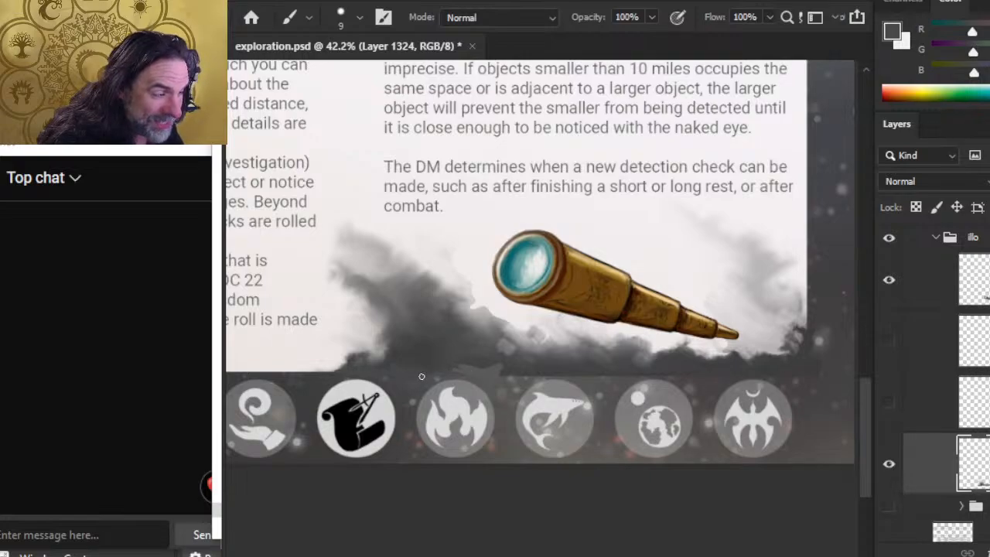
{"action": "key", "text": "r"}
{"action": "key", "text": "b"}
{"action": "key", "text": "r"}
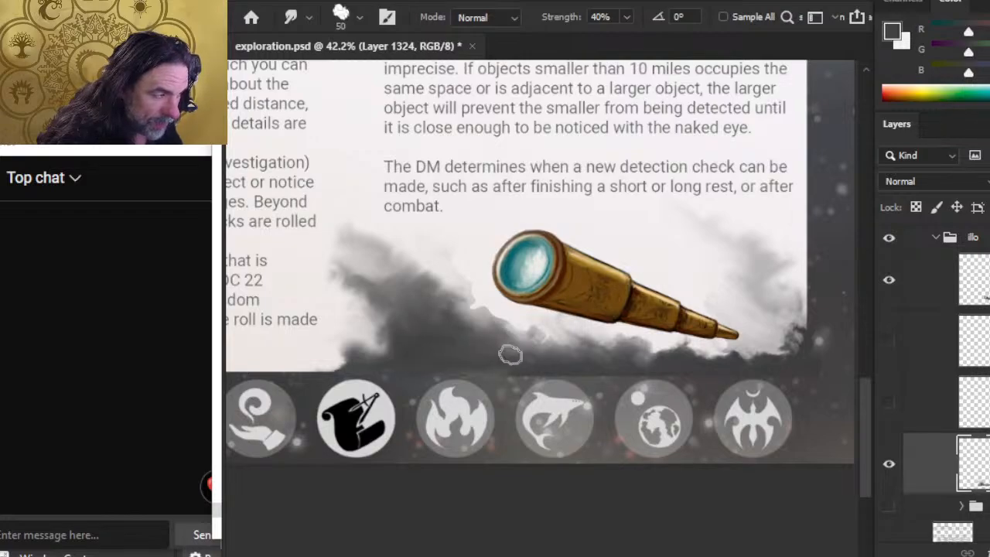
Resample grey from the navigation bar's upper edge and blend the smoke beneath the spyglass lens into the bar
{"action": "key", "text": "b"}
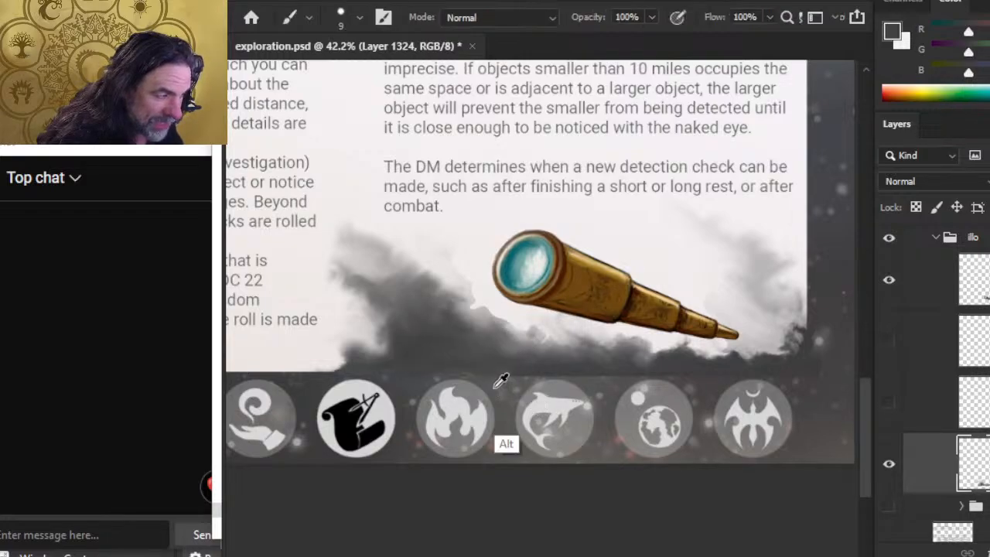
{"action": "key", "text": "r"}
{"action": "key", "text": "b"}
{"action": "left_click", "coordinate": [417, 379], "text": "alt"}
{"action": "key", "text": "r"}
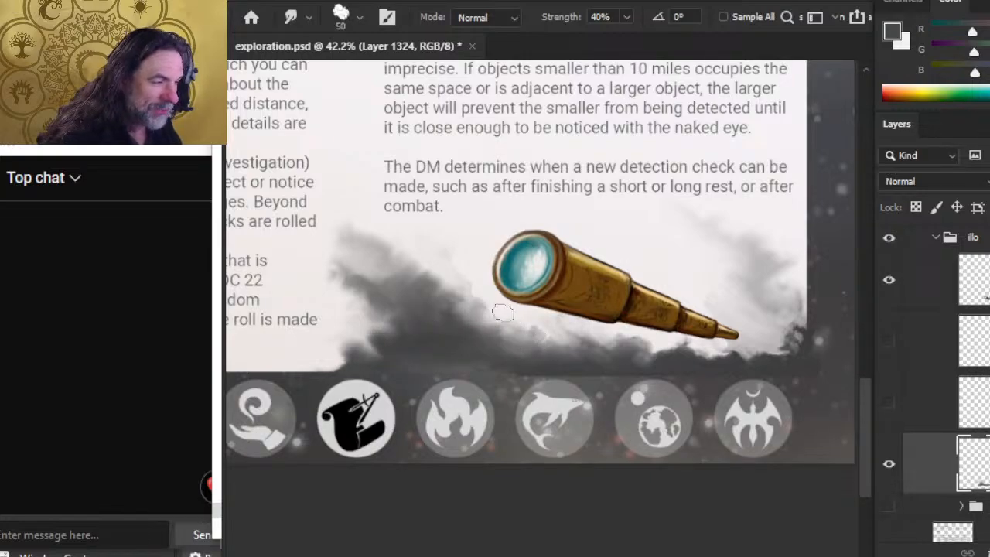
Smudge the large left smoke plume upward and inward with a 50 px tip at 40% strength, softening its base and edges
{"action": "left_click_drag", "start_coordinate": [418, 280], "coordinate": [434, 263]}
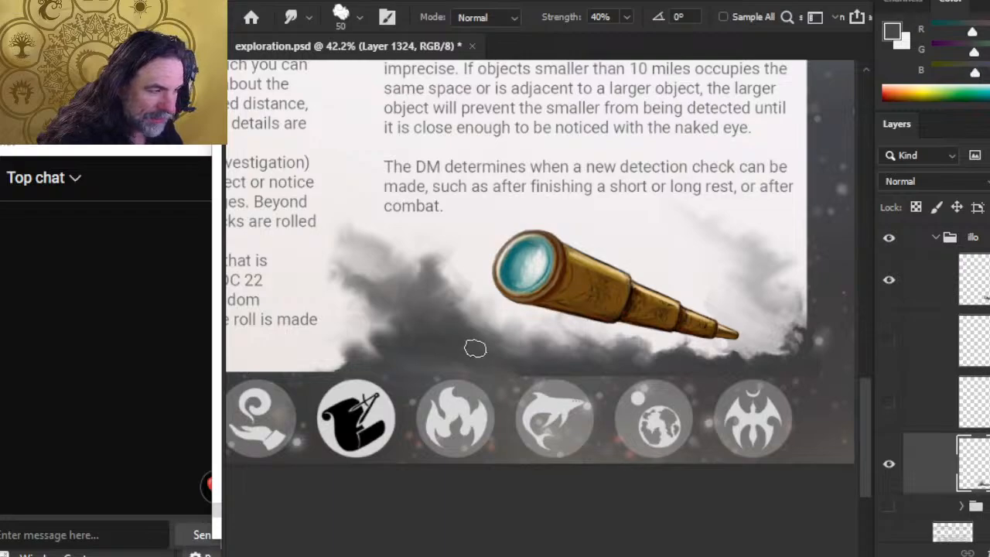
{"action": "mouse_move", "coordinate": [411, 352]}
{"action": "left_mouse_down"}
{"action": "mouse_move", "coordinate": [393, 354]}
{"action": "mouse_move", "coordinate": [414, 342]}
{"action": "left_mouse_up"}
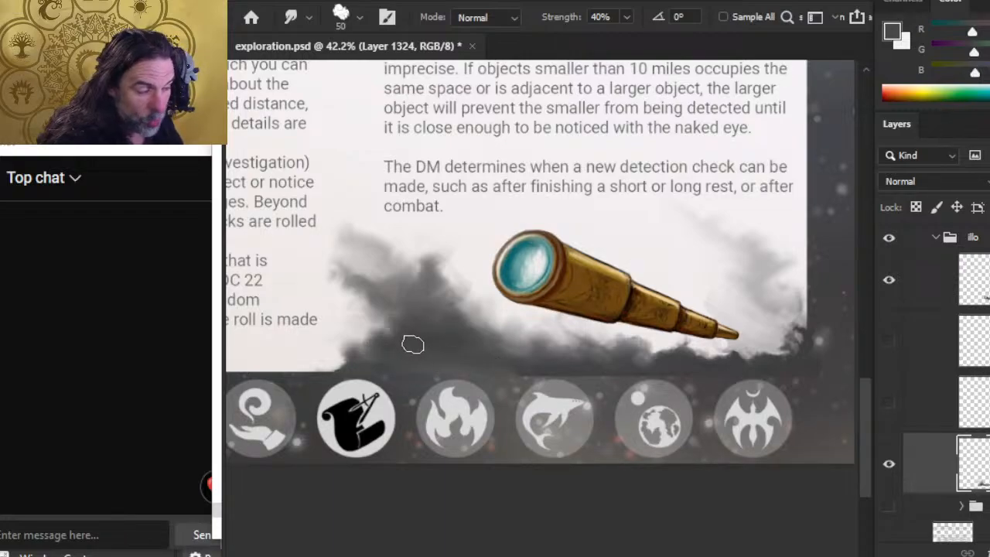
{"action": "mouse_move", "coordinate": [356, 317]}
{"action": "left_mouse_down"}
{"action": "mouse_move", "coordinate": [414, 335]}
{"action": "mouse_move", "coordinate": [428, 330]}
{"action": "left_mouse_up"}
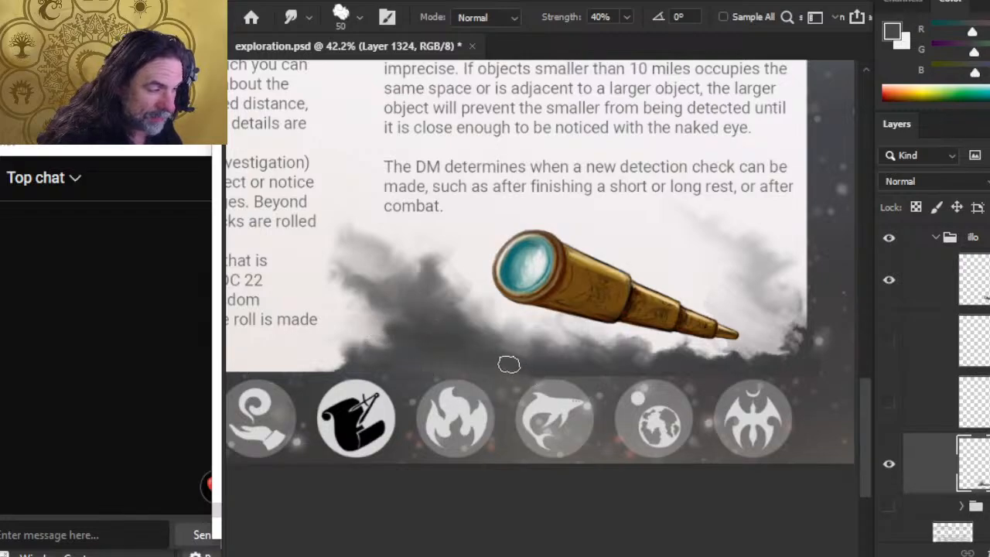
{"action": "mouse_move", "coordinate": [376, 354]}
{"action": "left_mouse_down"}
{"action": "mouse_move", "coordinate": [394, 359]}
{"action": "mouse_move", "coordinate": [423, 329]}
{"action": "mouse_move", "coordinate": [401, 326]}
{"action": "left_mouse_up"}
{"action": "mouse_move", "coordinate": [472, 312]}
{"action": "left_mouse_down"}
{"action": "mouse_move", "coordinate": [464, 278]}
{"action": "mouse_move", "coordinate": [452, 316]}
{"action": "mouse_move", "coordinate": [468, 334]}
{"action": "left_mouse_up"}
{"action": "mouse_move", "coordinate": [420, 310]}
{"action": "left_mouse_down"}
{"action": "mouse_move", "coordinate": [394, 337]}
{"action": "mouse_move", "coordinate": [425, 310]}
{"action": "mouse_move", "coordinate": [455, 309]}
{"action": "mouse_move", "coordinate": [404, 289]}
{"action": "mouse_move", "coordinate": [424, 246]}
{"action": "left_mouse_up"}
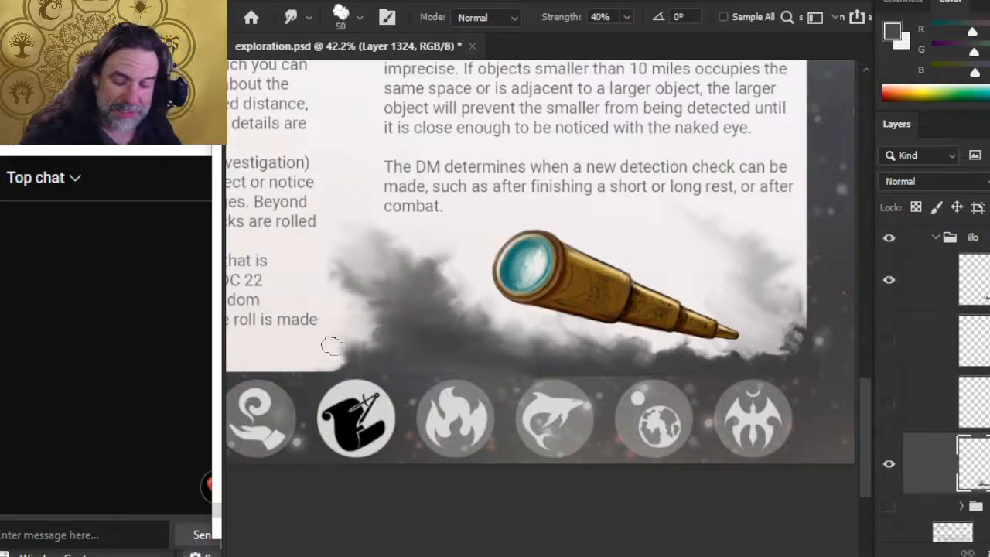
Lighten and soften the upper part of the left plume by smudging pale smoke into its dark center at 45 px
{"action": "key", "text": "bracketleft"}
{"action": "mouse_move", "coordinate": [346, 285]}
{"action": "left_mouse_down"}
{"action": "mouse_move", "coordinate": [409, 310]}
{"action": "mouse_move", "coordinate": [370, 283]}
{"action": "mouse_move", "coordinate": [398, 278]}
{"action": "mouse_move", "coordinate": [372, 261]}
{"action": "mouse_move", "coordinate": [396, 306]}
{"action": "mouse_move", "coordinate": [394, 288]}
{"action": "mouse_move", "coordinate": [430, 303]}
{"action": "left_mouse_up"}
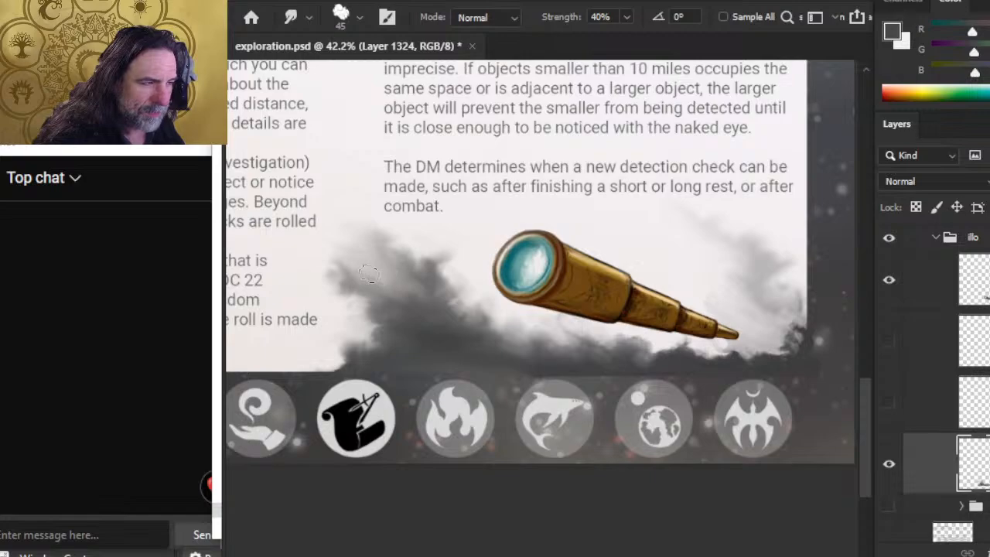
{"action": "mouse_move", "coordinate": [386, 286]}
{"action": "left_mouse_down"}
{"action": "mouse_move", "coordinate": [411, 307]}
{"action": "mouse_move", "coordinate": [399, 290]}
{"action": "mouse_move", "coordinate": [428, 287]}
{"action": "mouse_move", "coordinate": [428, 298]}
{"action": "mouse_move", "coordinate": [416, 293]}
{"action": "left_mouse_up"}
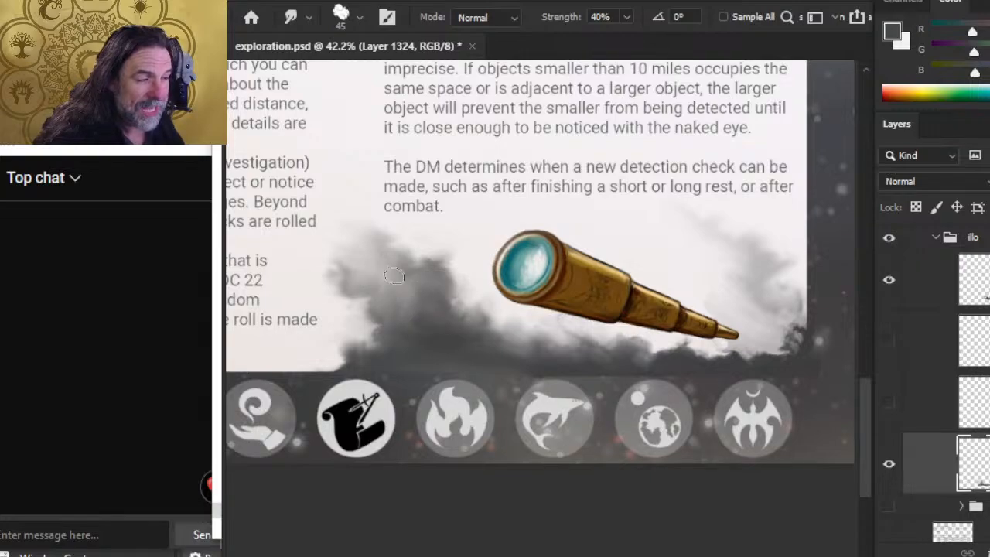
{"action": "left_click_drag", "start_coordinate": [372, 265], "coordinate": [401, 289]}
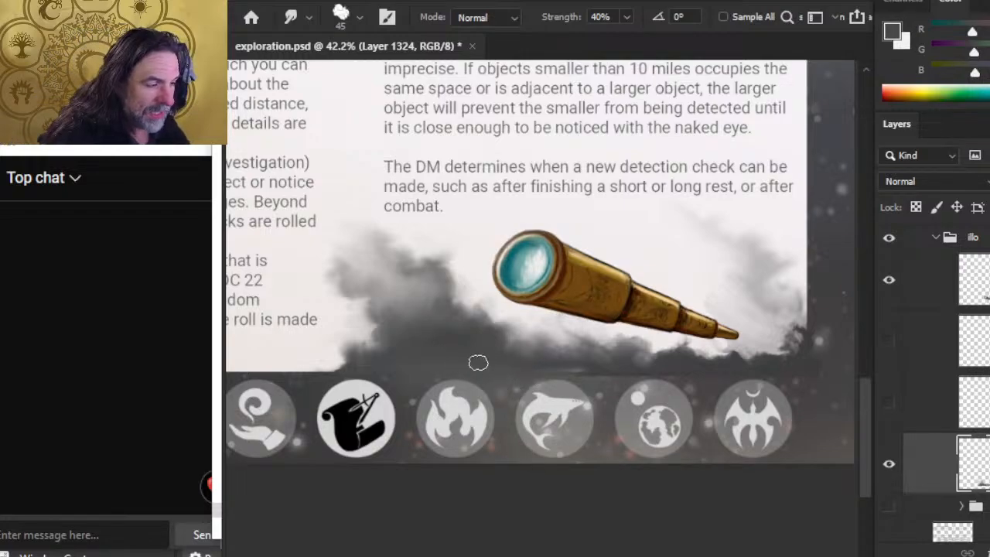
Smudge the smoke's lower-left end outward along the navigation bar and blend the plume's middle at 35 px
{"action": "key", "text": "bracketleft"}
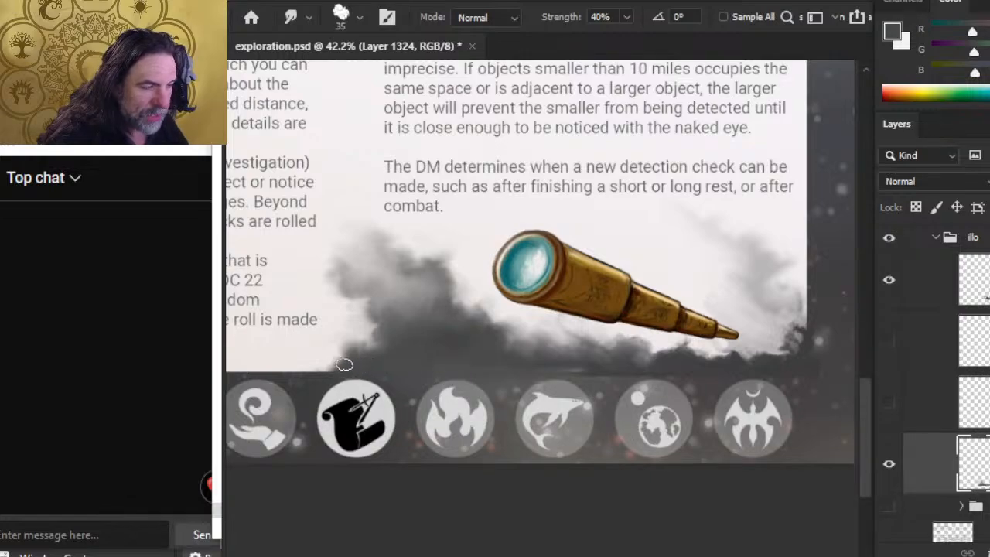
{"action": "mouse_move", "coordinate": [352, 369]}
{"action": "left_mouse_down"}
{"action": "mouse_move", "coordinate": [309, 380]}
{"action": "mouse_move", "coordinate": [375, 345]}
{"action": "mouse_move", "coordinate": [362, 358]}
{"action": "mouse_move", "coordinate": [365, 350]}
{"action": "mouse_move", "coordinate": [391, 353]}
{"action": "left_mouse_up"}
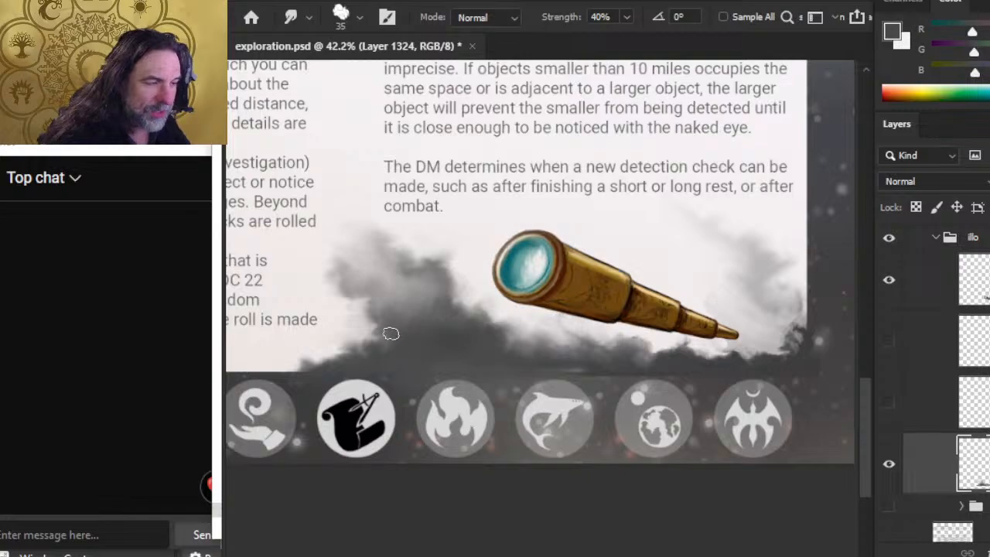
{"action": "left_click_drag", "start_coordinate": [398, 299], "coordinate": [409, 319]}
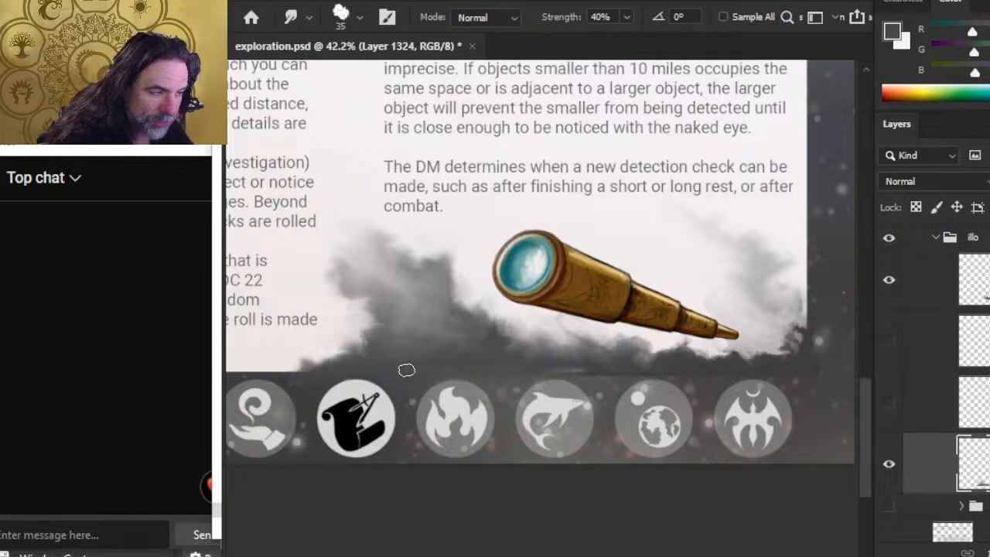
Paint sampled greys along the seam between the smoke and the navigation bar below the spyglass, and smudge them smooth
{"action": "key", "text": "b"}
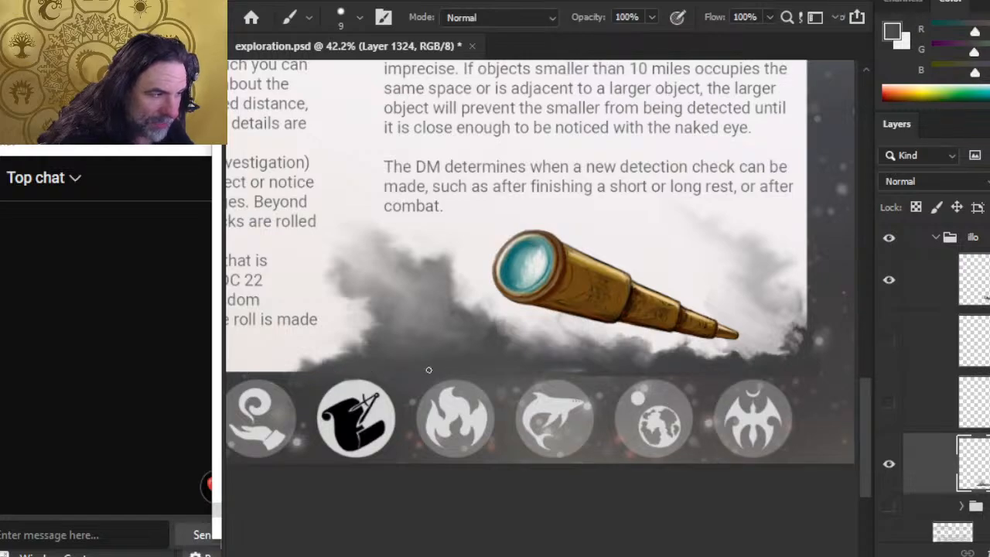
{"action": "key", "text": "r"}
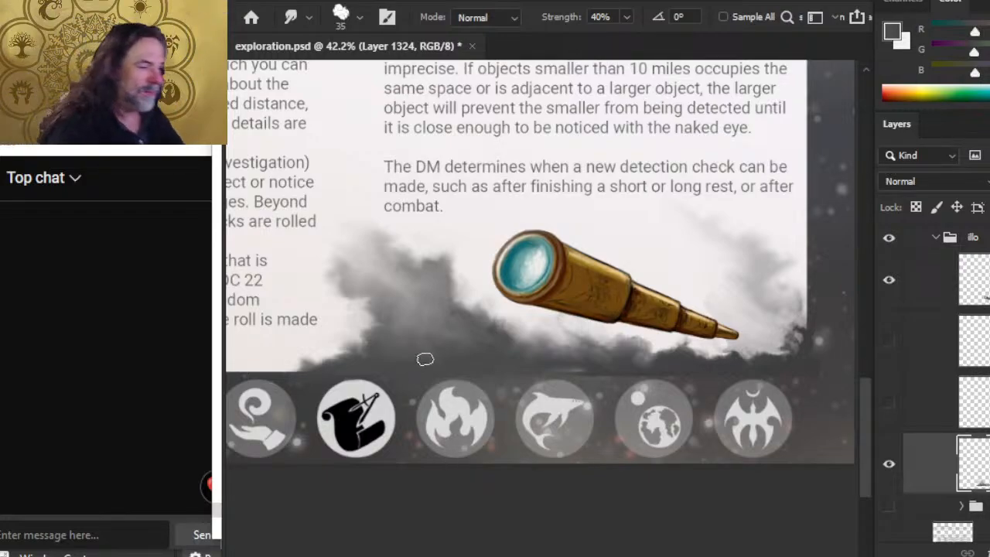
{"action": "key", "text": "b"}
{"action": "key", "text": "alt"}
{"action": "left_click", "coordinate": [552, 357], "text": "alt"}
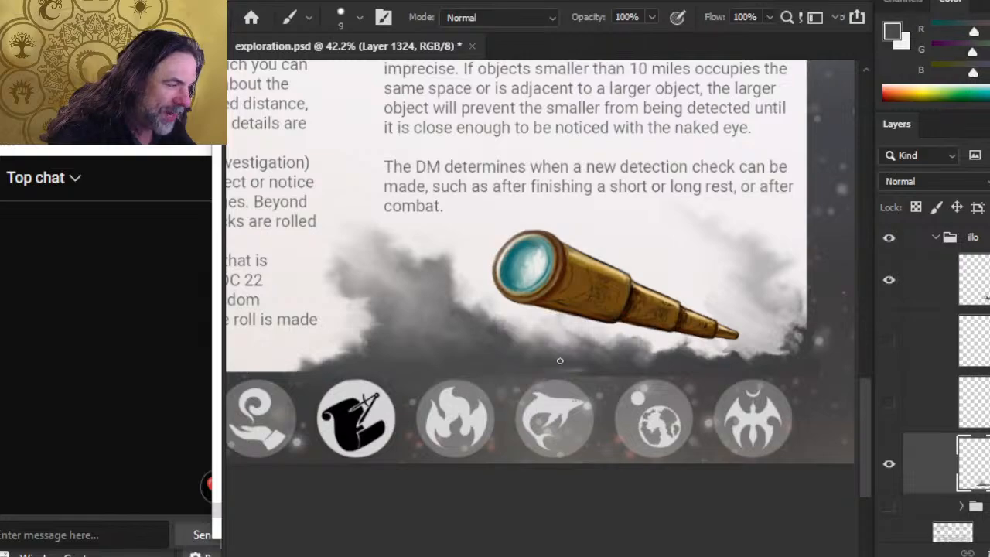
{"action": "left_click", "coordinate": [504, 376], "text": "alt"}
{"action": "key", "text": "r"}
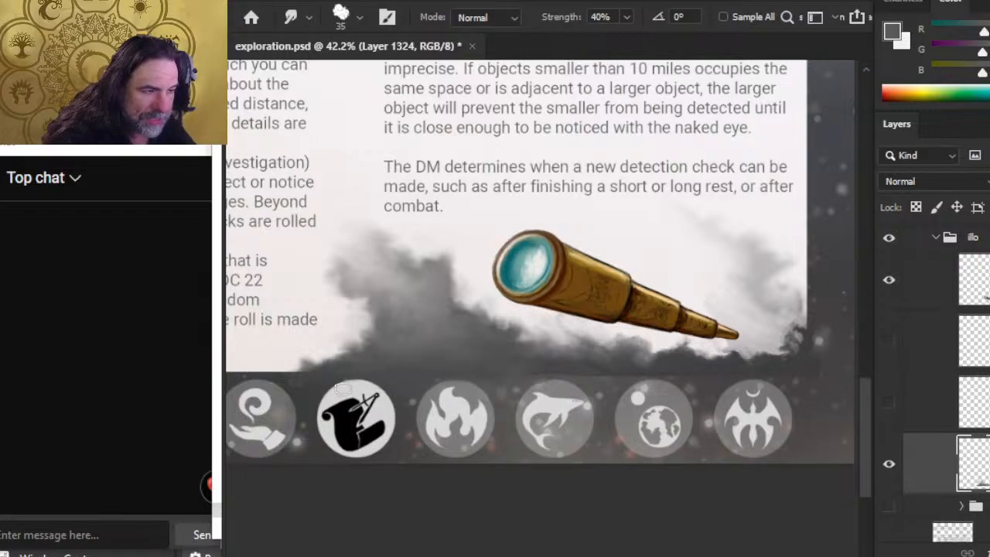
Smudge wisps onto the smoke's lower-left slope, the left plume's right side, and the ridge under the spyglass lens at 35 px
{"action": "left_click_drag", "start_coordinate": [346, 359], "coordinate": [347, 332]}
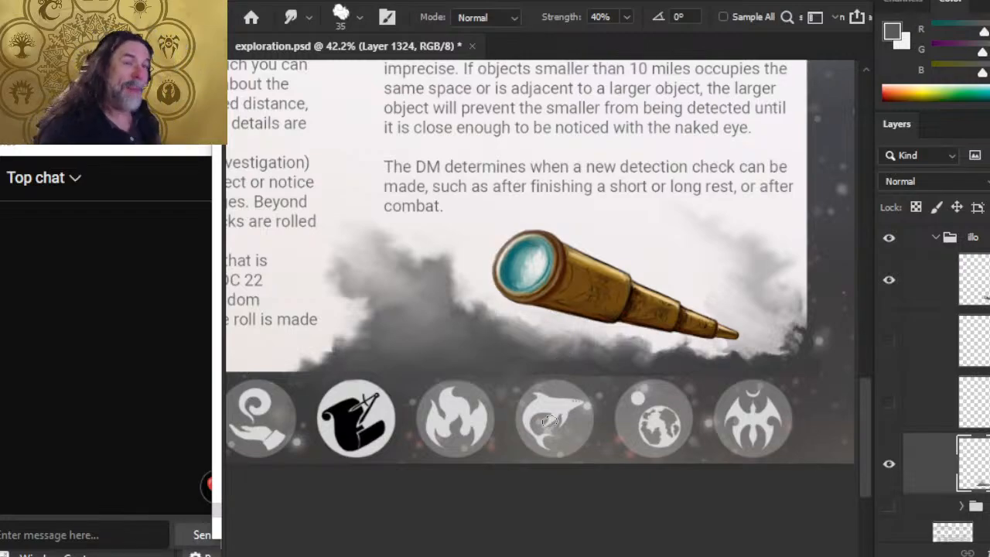
{"action": "key", "text": "e"}
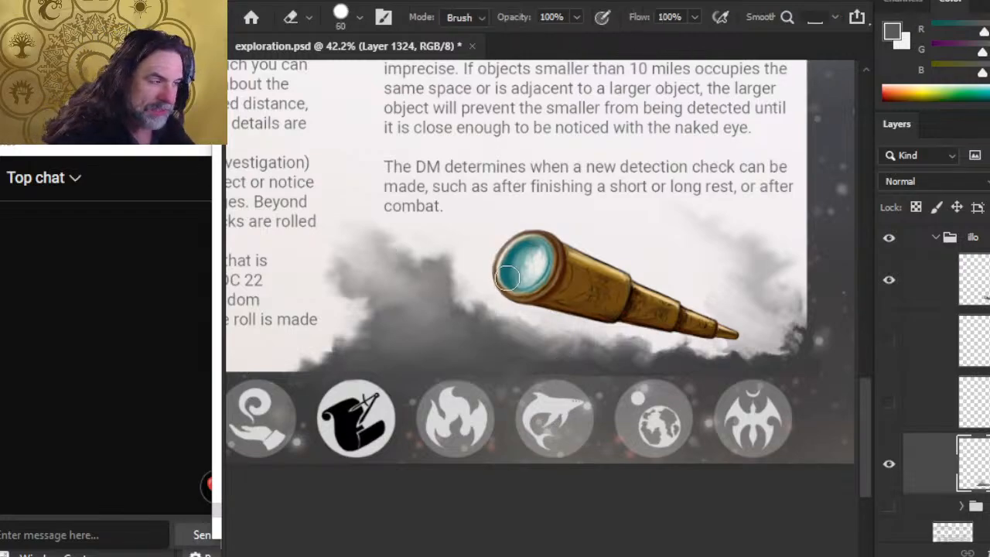
{"action": "key", "text": "r"}
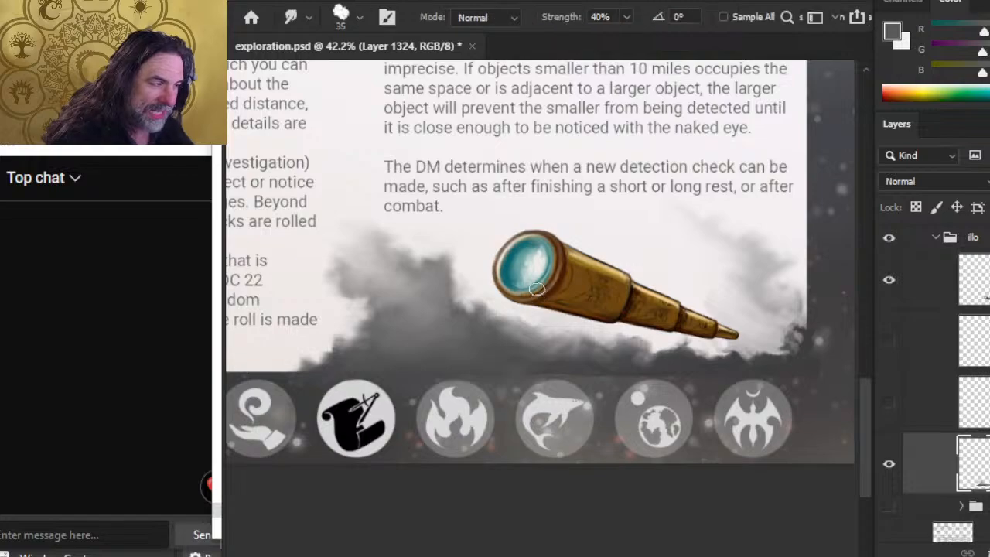
{"action": "mouse_move", "coordinate": [452, 311]}
{"action": "left_mouse_down"}
{"action": "mouse_move", "coordinate": [450, 240]}
{"action": "mouse_move", "coordinate": [469, 271]}
{"action": "left_mouse_up"}
{"action": "mouse_move", "coordinate": [458, 306]}
{"action": "left_mouse_down"}
{"action": "mouse_move", "coordinate": [452, 291]}
{"action": "mouse_move", "coordinate": [462, 280]}
{"action": "mouse_move", "coordinate": [449, 294]}
{"action": "left_mouse_up"}
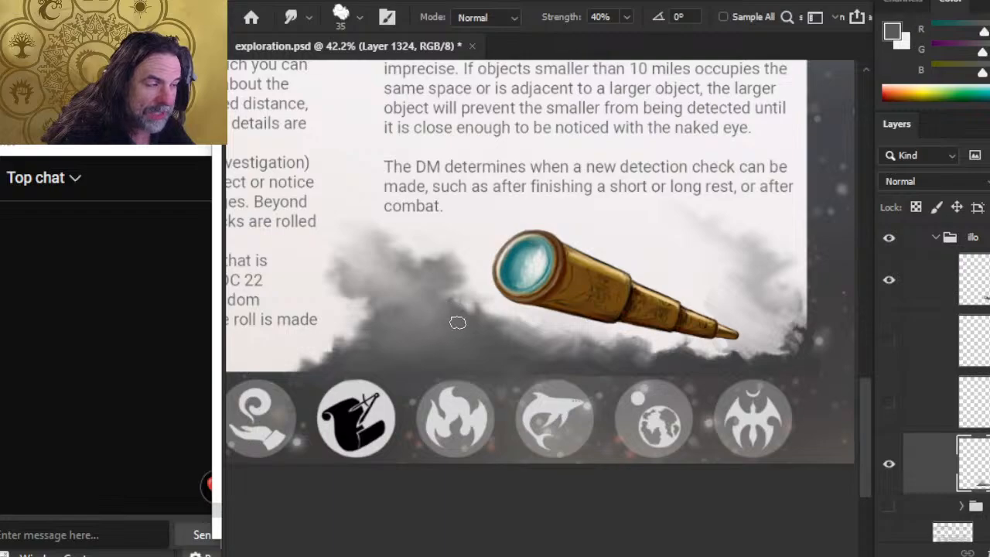
{"action": "mouse_move", "coordinate": [463, 328]}
{"action": "left_mouse_down"}
{"action": "mouse_move", "coordinate": [446, 303]}
{"action": "mouse_move", "coordinate": [545, 324]}
{"action": "left_mouse_up"}
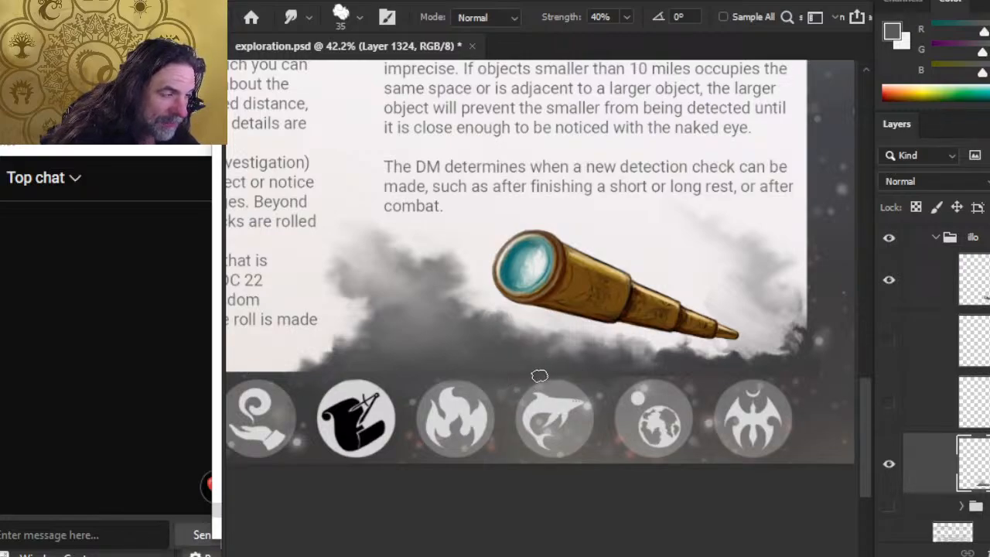
Paint grey sampled from the navigation bar onto the smoke's base above the flame and whale icons with a 15 px brush
{"action": "key", "text": "b"}
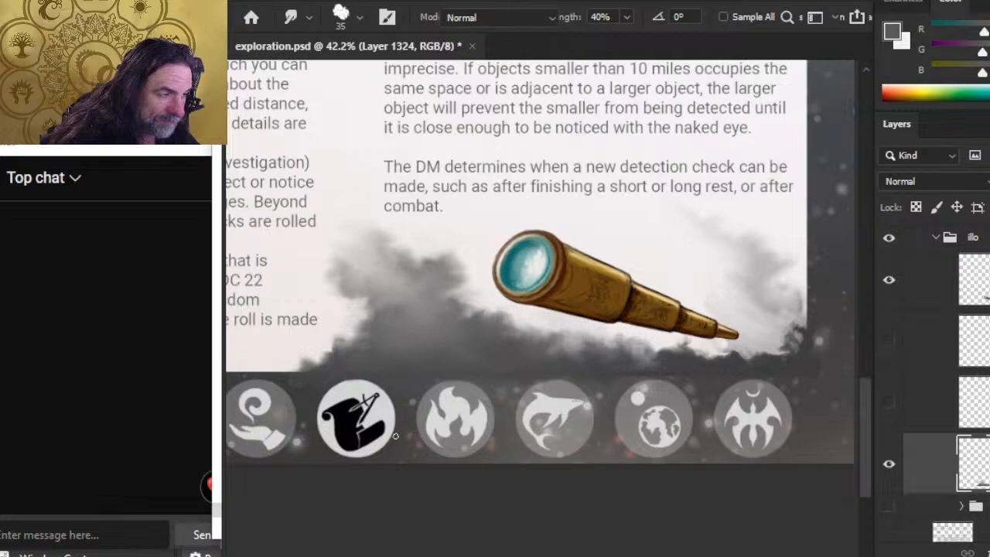
{"action": "left_click", "coordinate": [494, 386], "text": "alt"}
{"action": "key", "text": "bracketright"}
{"action": "key", "text": "bracketright"}
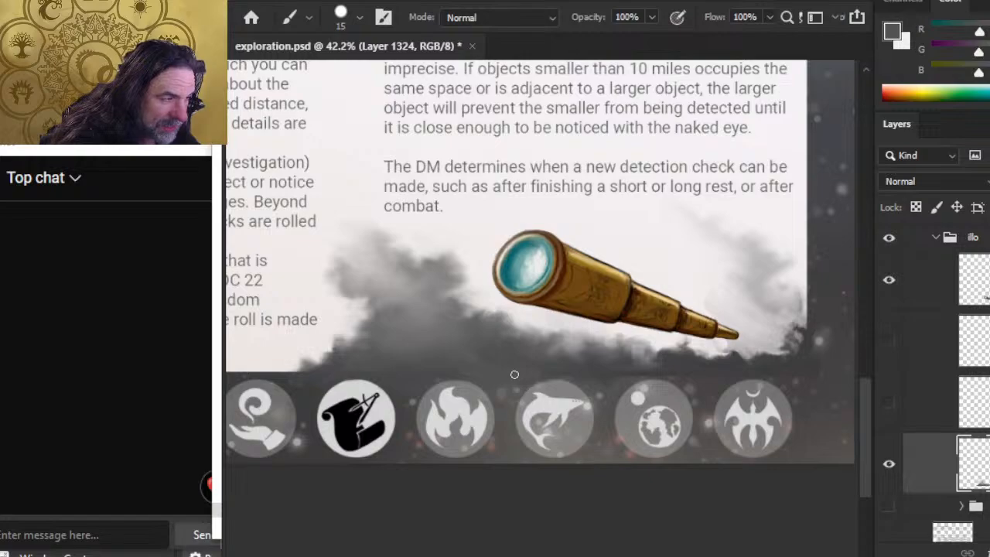
{"action": "key", "text": "r"}
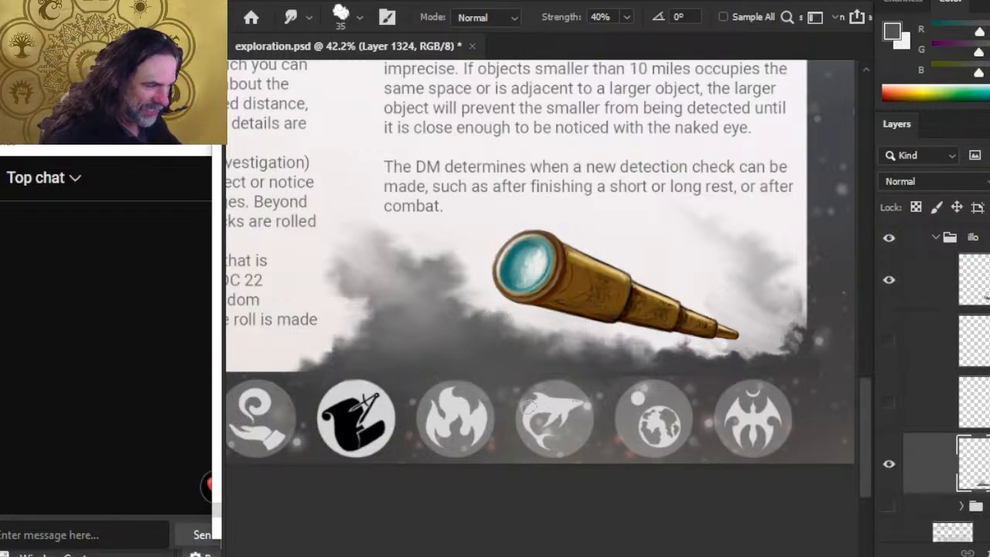
Continue painting and smudging dark grey along the smoke's base from the whale icon to the final navigation icon
{"action": "key", "text": "b"}
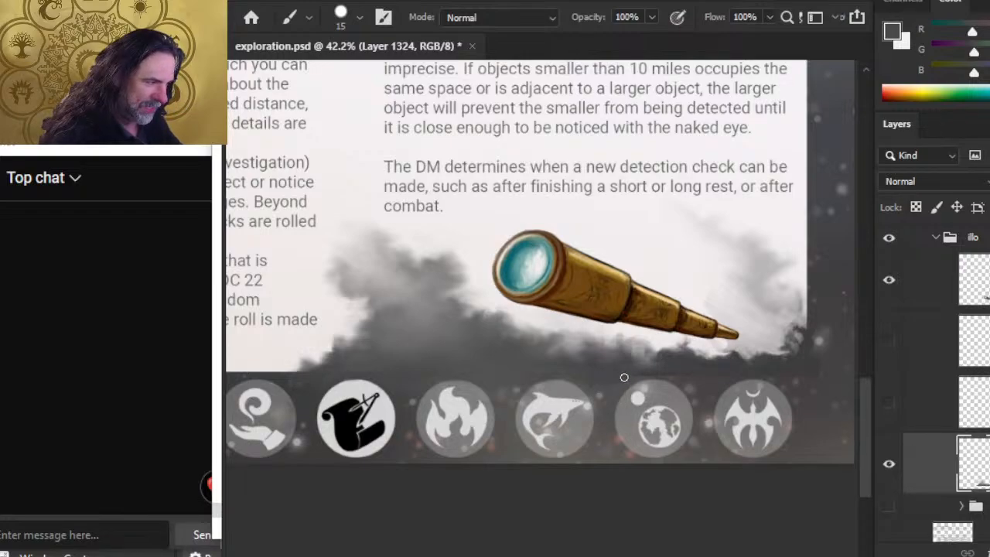
{"action": "key", "text": "r"}
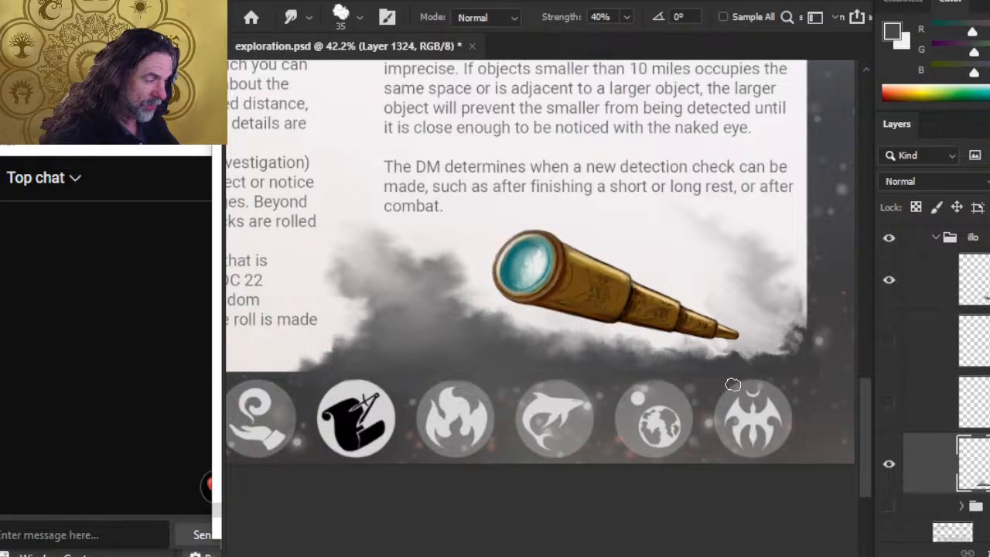
{"action": "key", "text": "b"}
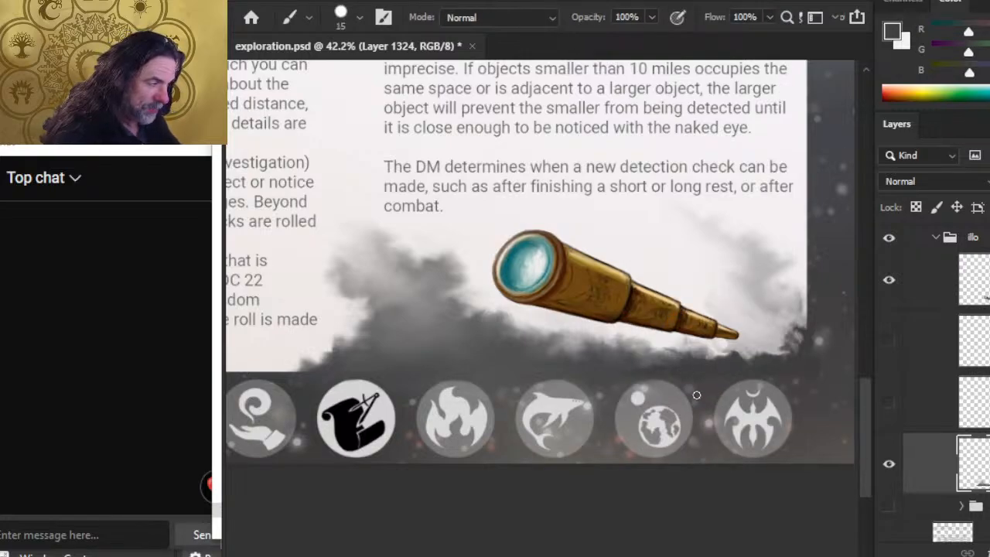
{"action": "key", "text": "r"}
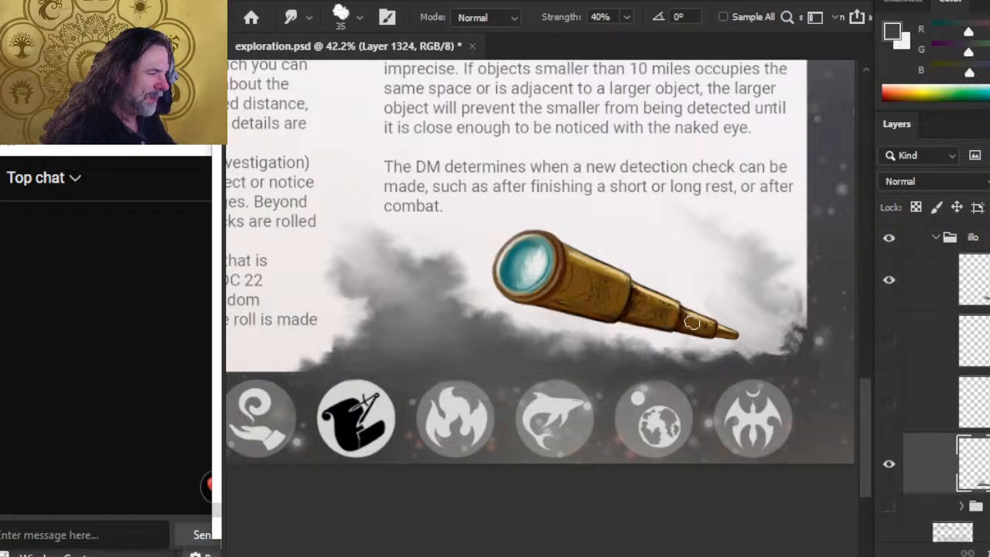
Smudge the smoke's dark base above the planet icon and the final navigation icon at 40% strength
{"action": "key", "text": "e"}
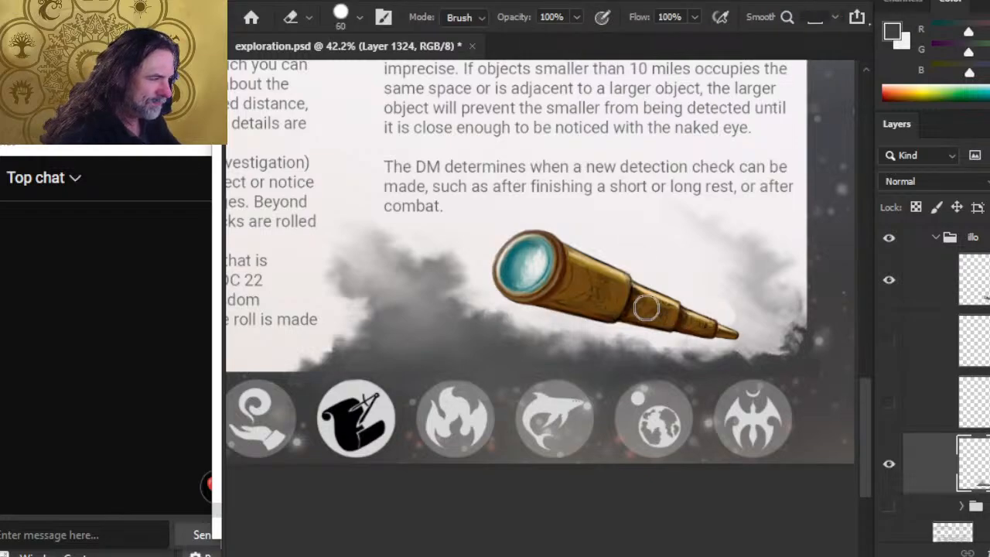
{"action": "key", "text": "r"}
{"action": "mouse_move", "coordinate": [657, 364]}
{"action": "left_mouse_down"}
{"action": "mouse_move", "coordinate": [704, 366]}
{"action": "mouse_move", "coordinate": [730, 348]}
{"action": "mouse_move", "coordinate": [765, 356]}
{"action": "mouse_move", "coordinate": [774, 369]}
{"action": "left_mouse_up"}
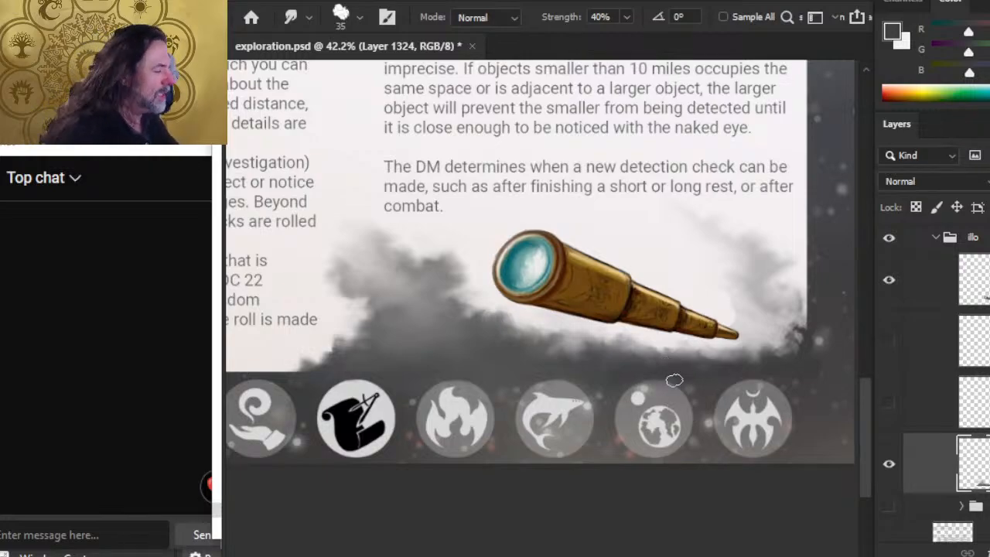
Paint dark grey sampled from the page border onto the smoke's lower-right corner above the final icon, and smudge it smooth
{"action": "key", "text": "b"}
{"action": "left_click", "coordinate": [817, 327], "text": "alt"}
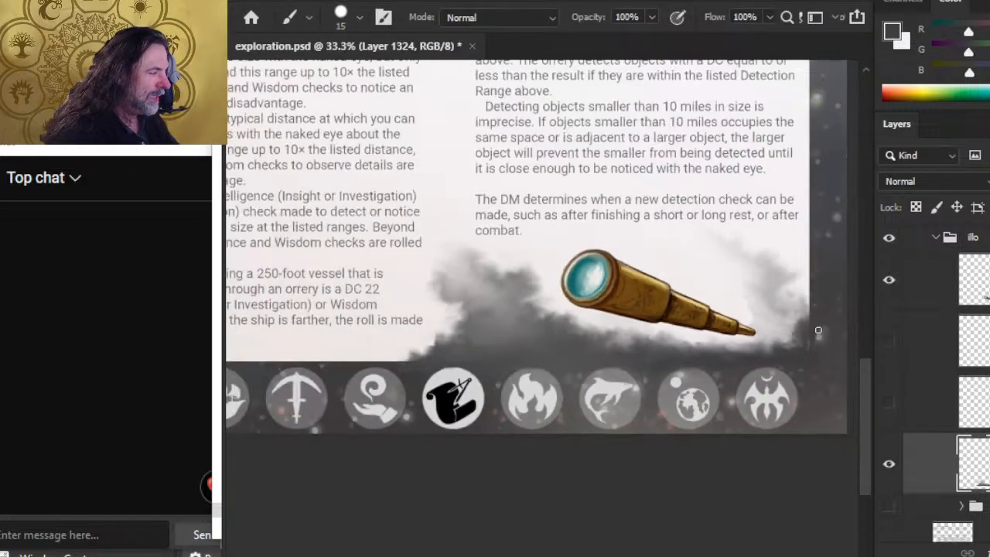
{"action": "key", "text": "z"}
{"action": "left_click", "coordinate": [791, 368]}
{"action": "left_click_drag", "start_coordinate": [792, 372], "coordinate": [592, 345]}
{"action": "key", "text": "b"}
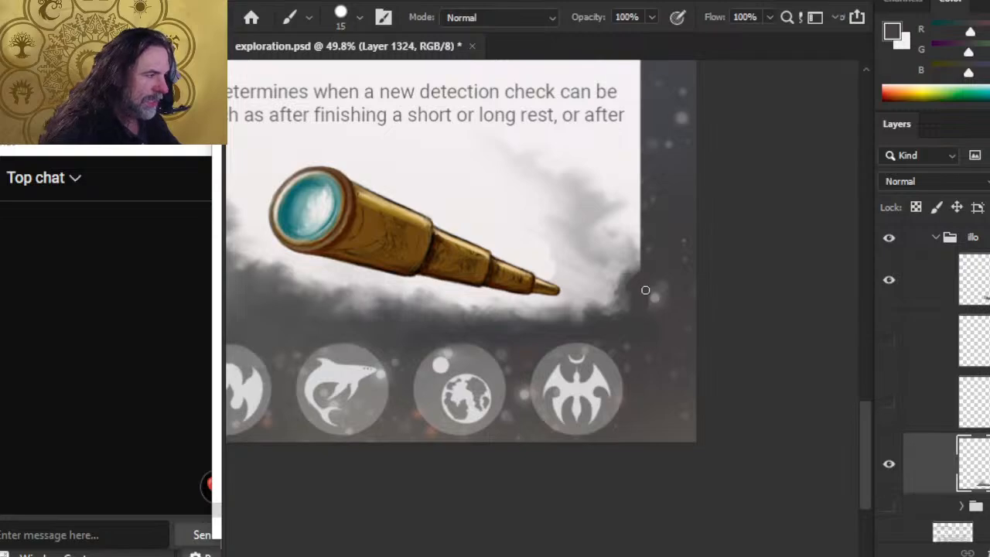
{"action": "key", "text": "r"}
{"action": "mouse_move", "coordinate": [645, 290]}
{"action": "left_mouse_down"}
{"action": "mouse_move", "coordinate": [634, 313]}
{"action": "mouse_move", "coordinate": [587, 311]}
{"action": "left_mouse_up"}
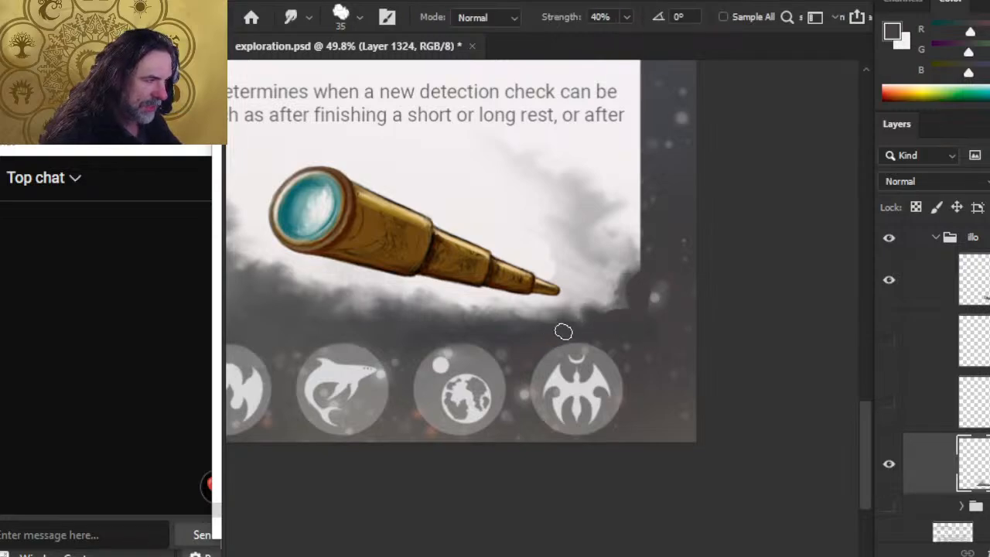
{"action": "key", "text": "b"}
{"action": "key", "text": "r"}
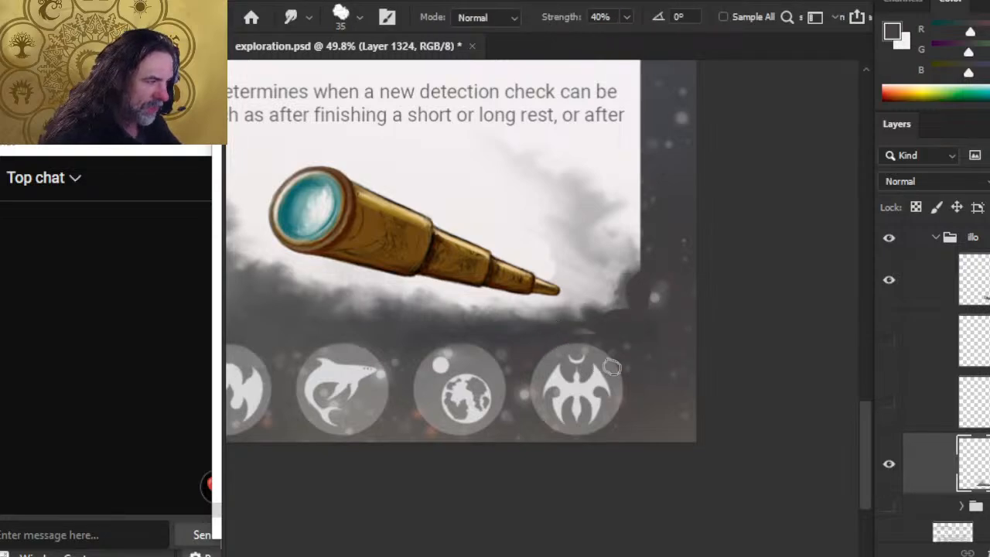
{"action": "left_click_drag", "start_coordinate": [595, 321], "coordinate": [599, 300]}
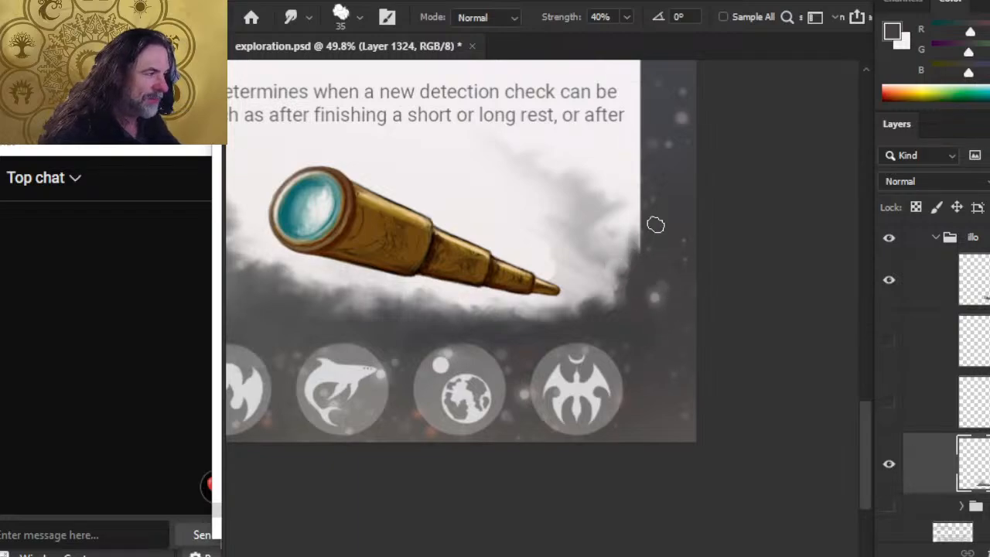
Smudge dark wisps from the corner smoke toward the spyglass eyepiece and along the ridge beneath it
{"action": "mouse_move", "coordinate": [627, 288]}
{"action": "left_mouse_down"}
{"action": "mouse_move", "coordinate": [622, 301]}
{"action": "mouse_move", "coordinate": [611, 318]}
{"action": "mouse_move", "coordinate": [616, 305]}
{"action": "mouse_move", "coordinate": [585, 299]}
{"action": "mouse_move", "coordinate": [603, 291]}
{"action": "mouse_move", "coordinate": [611, 297]}
{"action": "mouse_move", "coordinate": [574, 300]}
{"action": "mouse_move", "coordinate": [608, 286]}
{"action": "mouse_move", "coordinate": [575, 306]}
{"action": "mouse_move", "coordinate": [586, 297]}
{"action": "mouse_move", "coordinate": [564, 249]}
{"action": "mouse_move", "coordinate": [569, 290]}
{"action": "mouse_move", "coordinate": [598, 280]}
{"action": "mouse_move", "coordinate": [553, 291]}
{"action": "mouse_move", "coordinate": [589, 277]}
{"action": "left_mouse_up"}
{"action": "mouse_move", "coordinate": [592, 300]}
{"action": "left_mouse_down"}
{"action": "mouse_move", "coordinate": [598, 281]}
{"action": "mouse_move", "coordinate": [574, 275]}
{"action": "left_mouse_up"}
{"action": "mouse_move", "coordinate": [564, 311]}
{"action": "left_mouse_down"}
{"action": "mouse_move", "coordinate": [544, 303]}
{"action": "mouse_move", "coordinate": [561, 295]}
{"action": "mouse_move", "coordinate": [593, 314]}
{"action": "mouse_move", "coordinate": [591, 292]}
{"action": "mouse_move", "coordinate": [581, 326]}
{"action": "mouse_move", "coordinate": [534, 306]}
{"action": "mouse_move", "coordinate": [526, 323]}
{"action": "mouse_move", "coordinate": [537, 311]}
{"action": "left_mouse_up"}
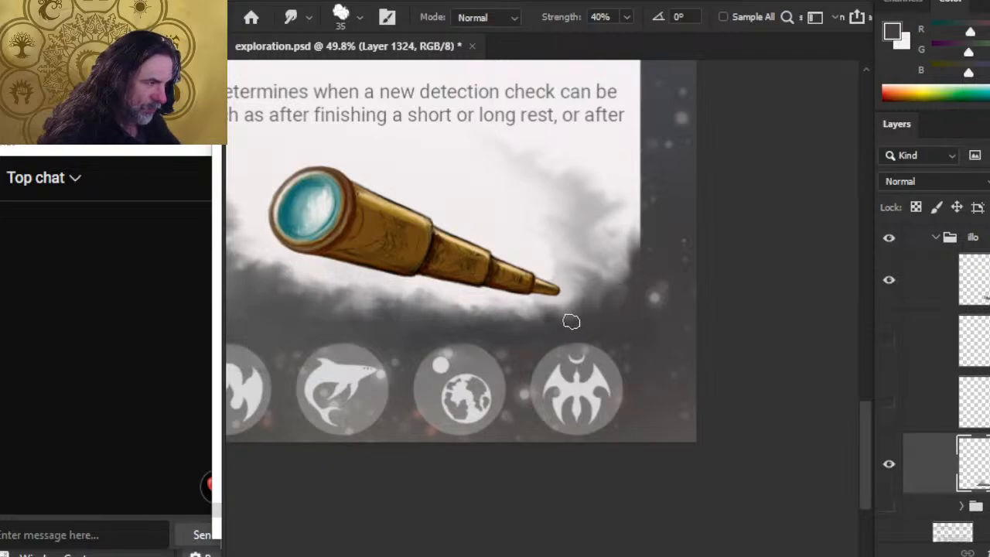
Sample grey from the border's lower corner and alternate 15 px painting with smudging where the smoke meets the page border
{"action": "key", "text": "b"}
{"action": "key", "text": "alt"}
{"action": "left_click", "coordinate": [658, 335], "text": "alt"}
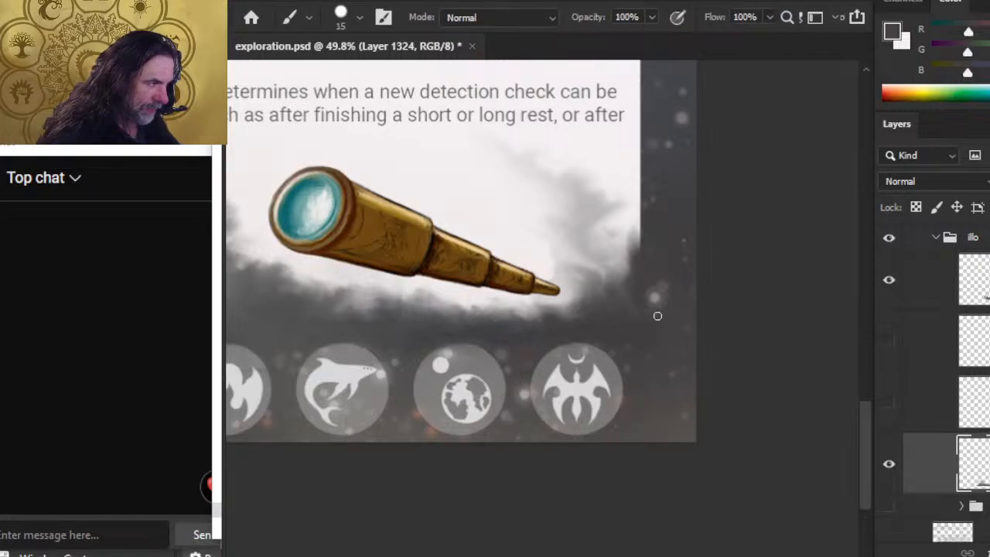
{"action": "key", "text": "r"}
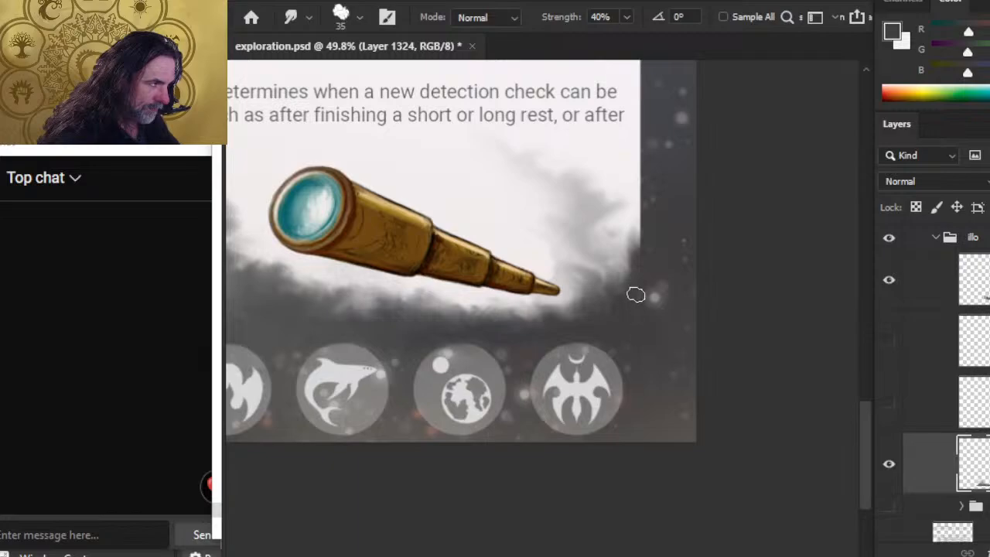
{"action": "key", "text": "b"}
{"action": "key", "text": "r"}
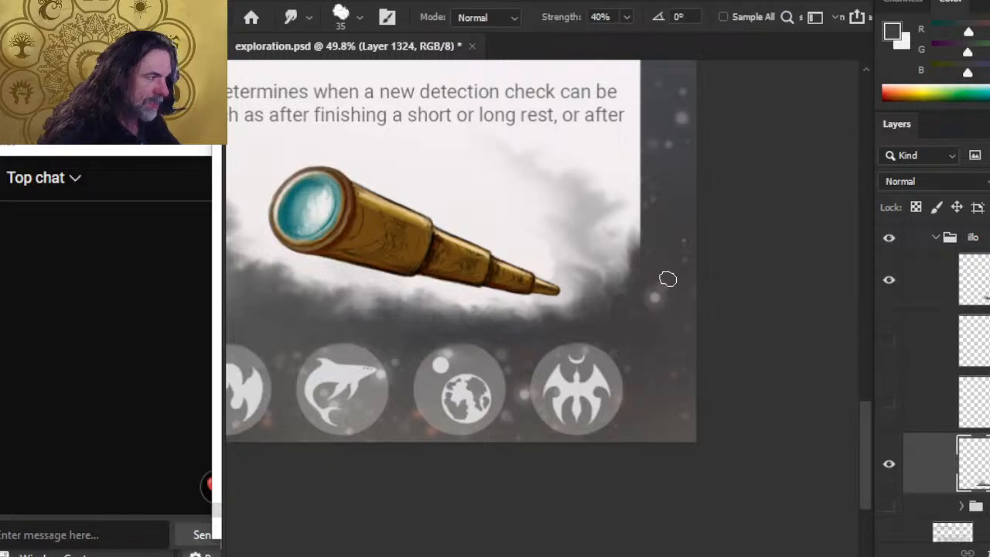
{"action": "key", "text": "b"}
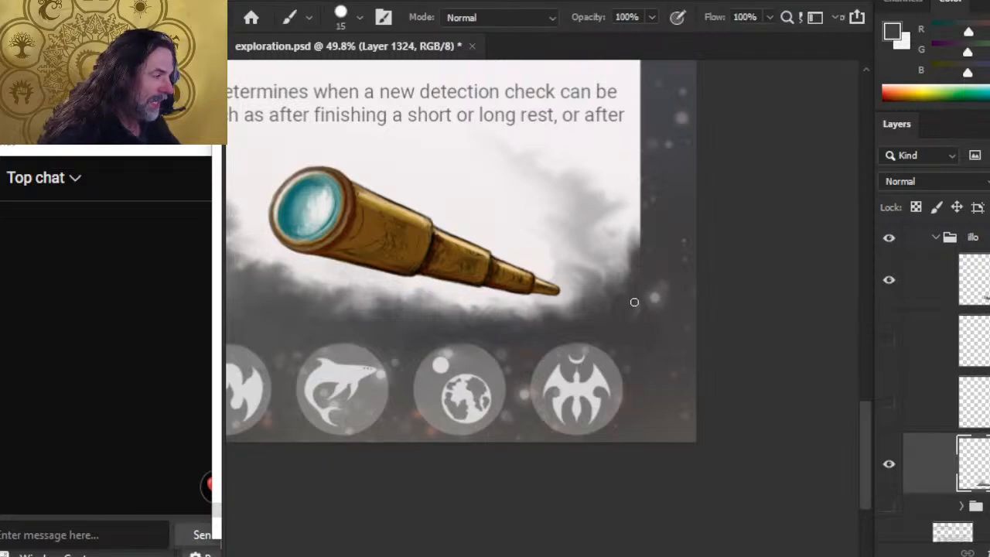
{"action": "key", "text": "r"}
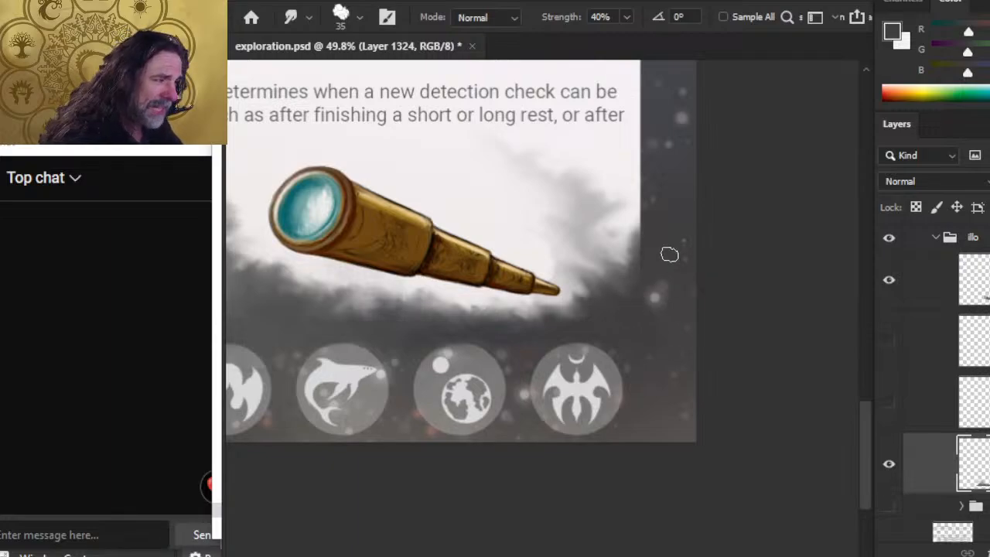
Paint dark grey over the page's right edge beside the spyglass eyepiece and smudge it into the smoke
{"action": "key", "text": "b"}
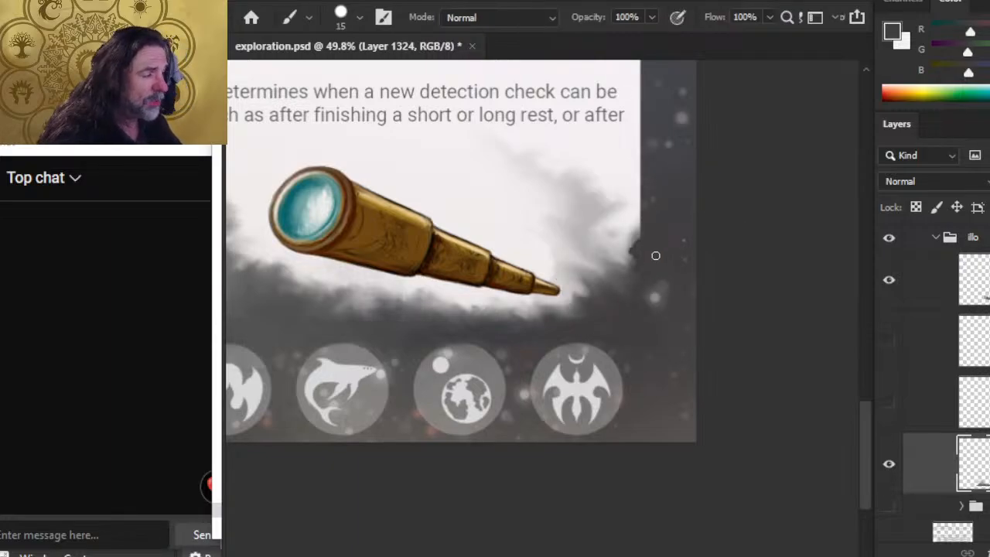
{"action": "key", "text": "r"}
{"action": "mouse_move", "coordinate": [646, 248]}
{"action": "left_mouse_down"}
{"action": "mouse_move", "coordinate": [635, 232]}
{"action": "mouse_move", "coordinate": [629, 268]}
{"action": "left_mouse_up"}
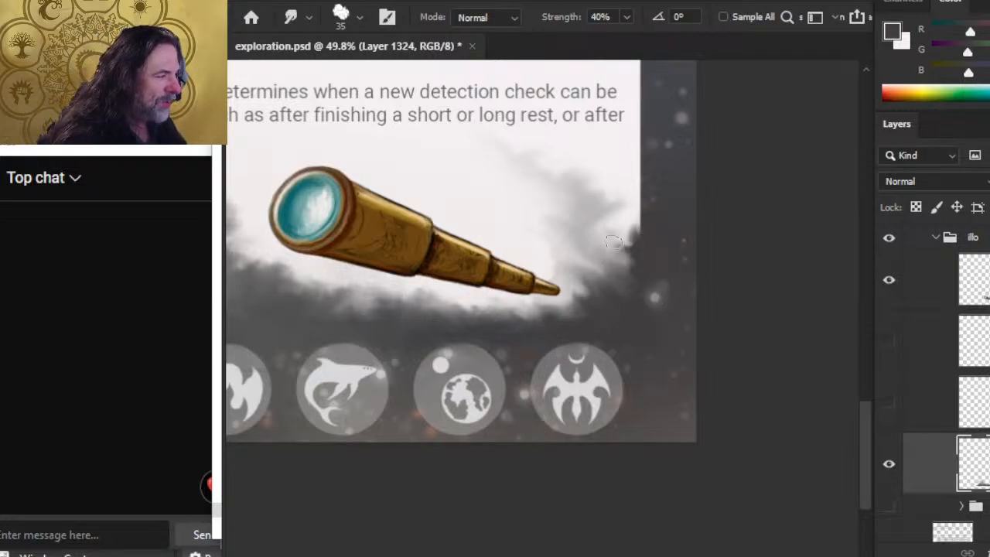
{"action": "mouse_move", "coordinate": [647, 246]}
{"action": "left_mouse_down"}
{"action": "mouse_move", "coordinate": [630, 245]}
{"action": "mouse_move", "coordinate": [626, 224]}
{"action": "left_mouse_up"}
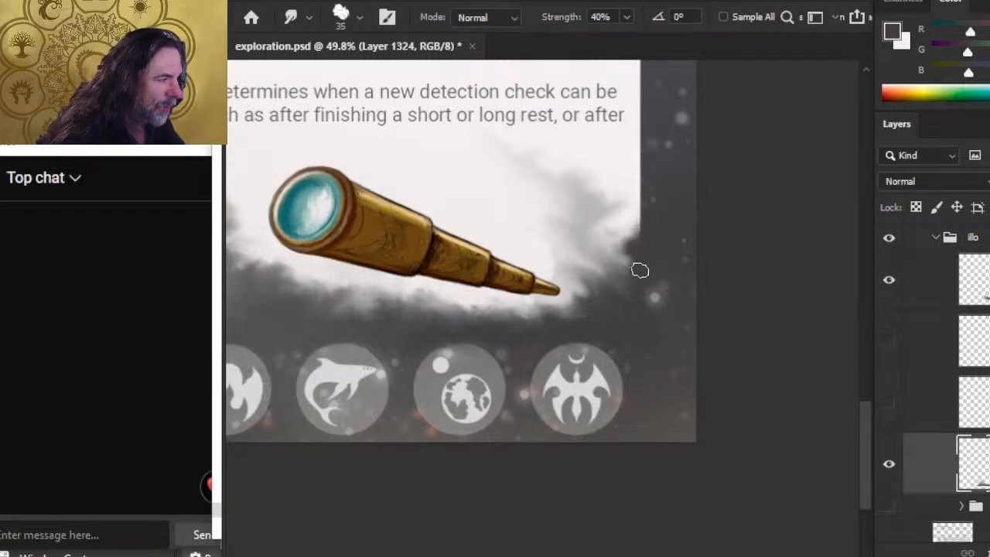
{"action": "left_click_drag", "start_coordinate": [624, 297], "coordinate": [608, 268]}
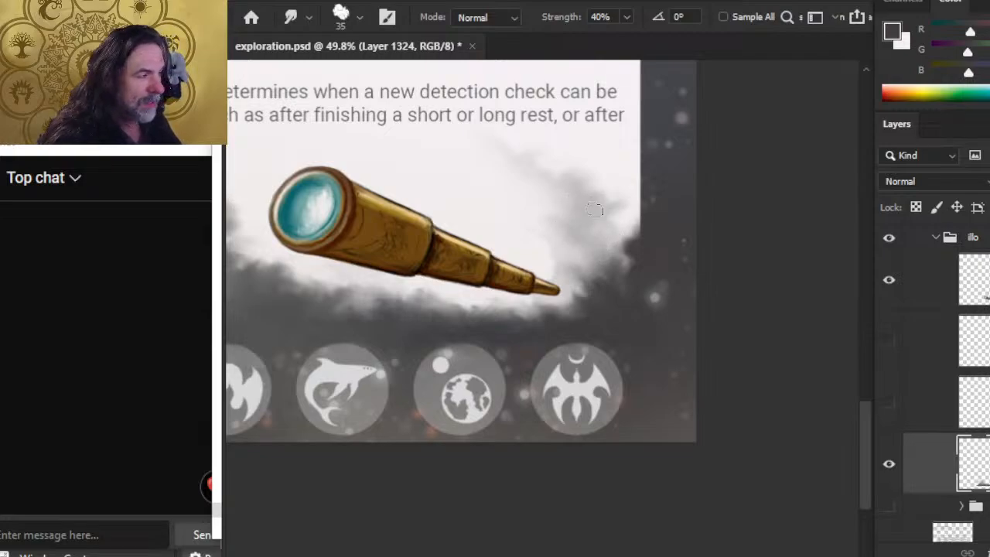
Smudge the light plume above the spyglass eyepiece upward and toward the text, and soften its base
{"action": "left_click_drag", "start_coordinate": [593, 210], "coordinate": [592, 182]}
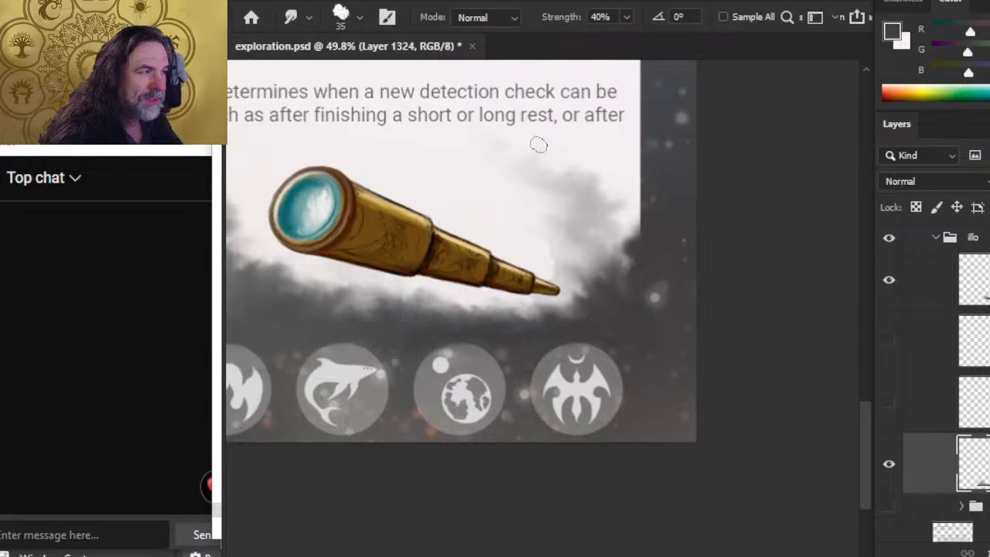
{"action": "mouse_move", "coordinate": [585, 192]}
{"action": "left_mouse_down"}
{"action": "mouse_move", "coordinate": [549, 186]}
{"action": "mouse_move", "coordinate": [513, 154]}
{"action": "left_mouse_up"}
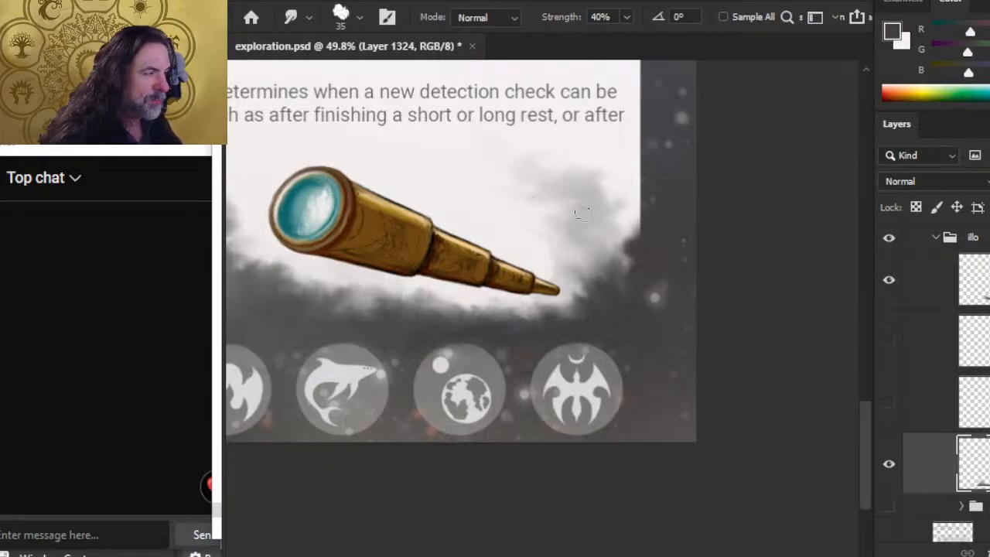
{"action": "mouse_move", "coordinate": [612, 281]}
{"action": "left_mouse_down"}
{"action": "mouse_move", "coordinate": [616, 257]}
{"action": "mouse_move", "coordinate": [607, 246]}
{"action": "left_mouse_up"}
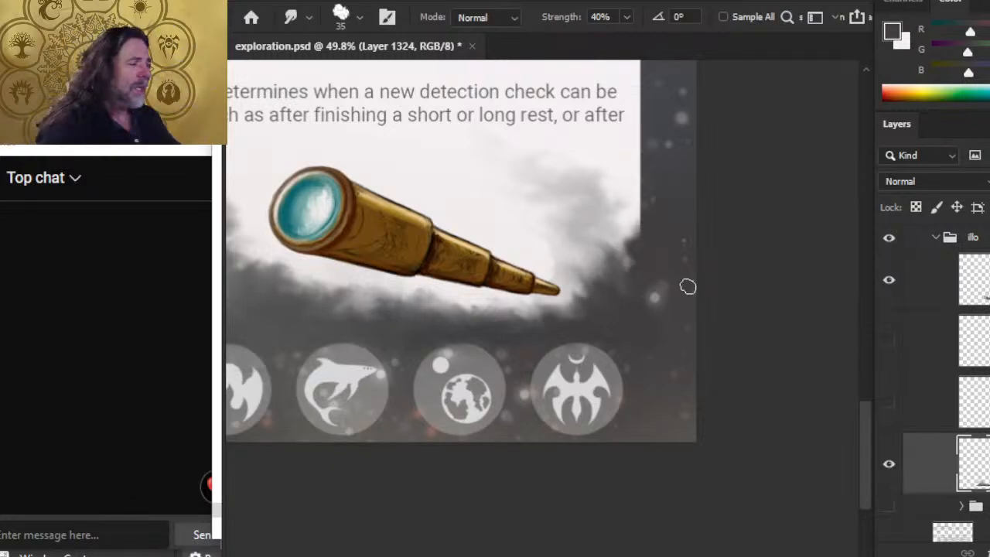
Extend the dark smoke farther up the page's right edge and smudge its inner side near the spyglass eyepiece
{"action": "mouse_move", "coordinate": [606, 273]}
{"action": "left_mouse_down"}
{"action": "mouse_move", "coordinate": [606, 241]}
{"action": "mouse_move", "coordinate": [608, 256]}
{"action": "mouse_move", "coordinate": [586, 274]}
{"action": "mouse_move", "coordinate": [620, 259]}
{"action": "mouse_move", "coordinate": [606, 244]}
{"action": "mouse_move", "coordinate": [622, 248]}
{"action": "mouse_move", "coordinate": [625, 264]}
{"action": "mouse_move", "coordinate": [631, 246]}
{"action": "mouse_move", "coordinate": [616, 246]}
{"action": "mouse_move", "coordinate": [643, 250]}
{"action": "mouse_move", "coordinate": [648, 230]}
{"action": "mouse_move", "coordinate": [641, 244]}
{"action": "mouse_move", "coordinate": [652, 236]}
{"action": "mouse_move", "coordinate": [650, 246]}
{"action": "mouse_move", "coordinate": [628, 221]}
{"action": "mouse_move", "coordinate": [647, 245]}
{"action": "left_mouse_up"}
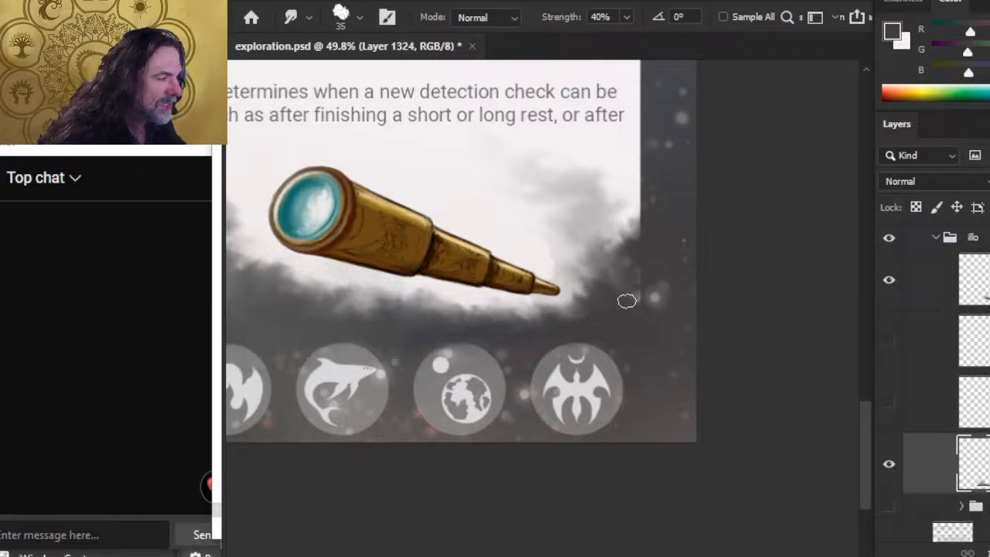
{"action": "key", "text": "b"}
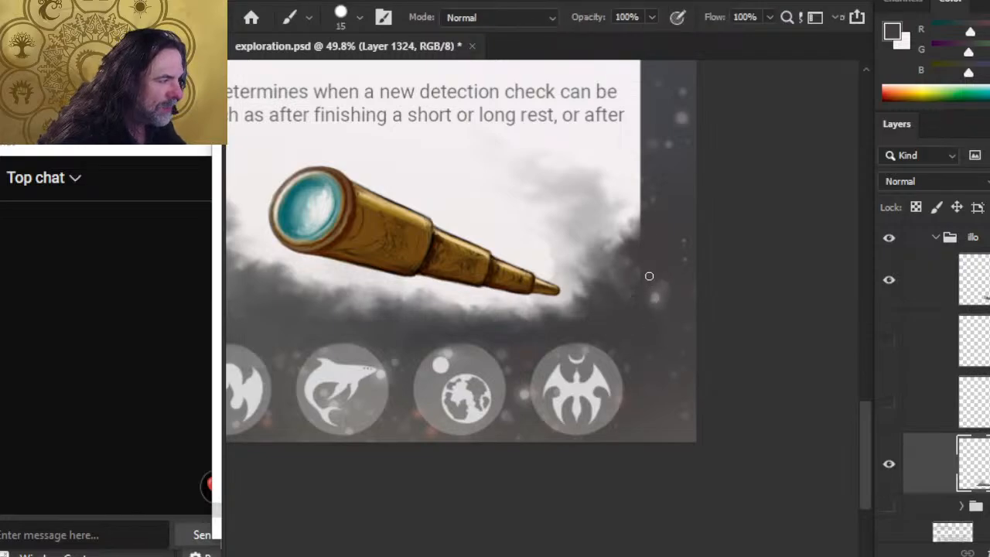
{"action": "key", "text": "r"}
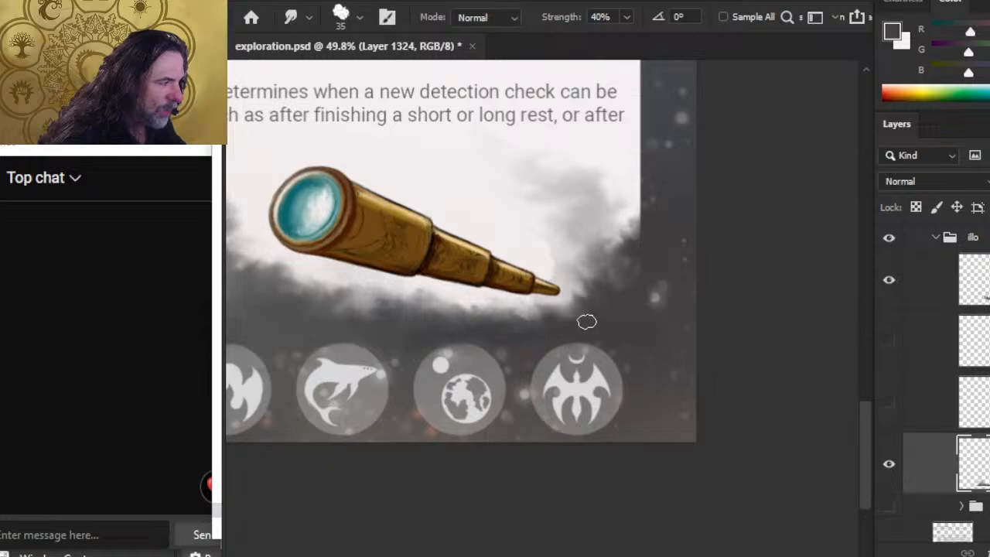
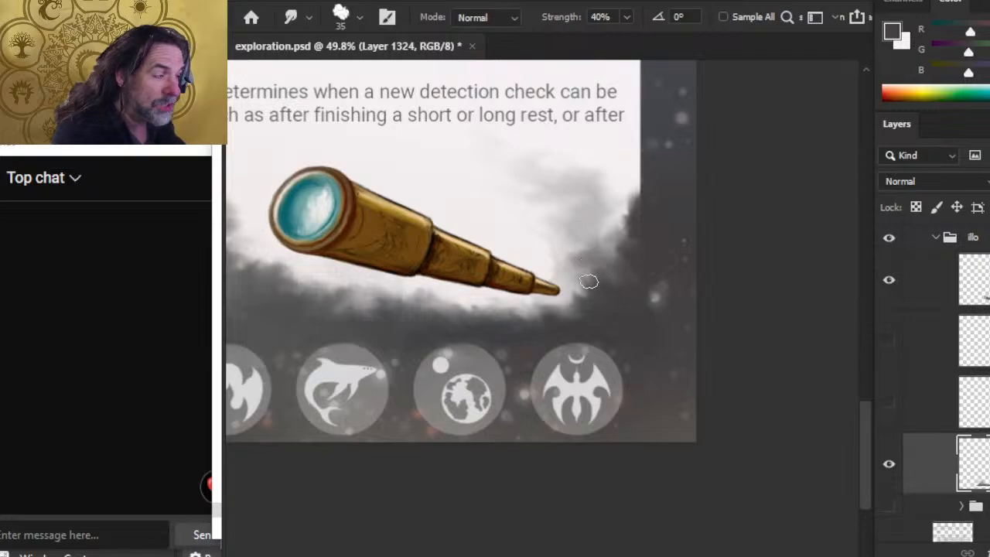
{"action": "mouse_move", "coordinate": [577, 266]}
{"action": "left_mouse_down"}
{"action": "mouse_move", "coordinate": [601, 265]}
{"action": "mouse_move", "coordinate": [599, 284]}
{"action": "mouse_move", "coordinate": [592, 274]}
{"action": "mouse_move", "coordinate": [591, 300]}
{"action": "left_mouse_up"}
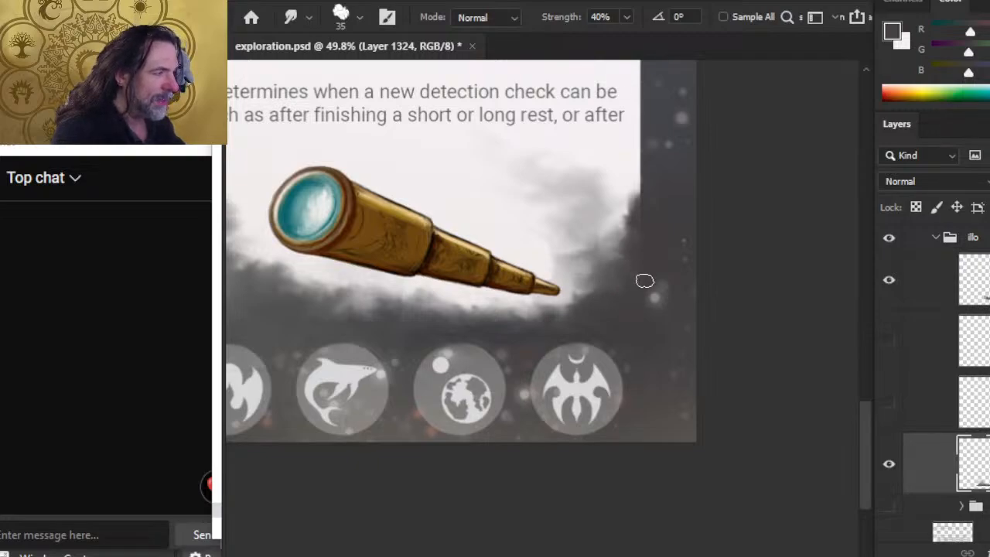
Paint grey sampled from the side border along the upper end of the right-edge smoke, and smudge it into the plume
{"action": "key", "text": "b"}
{"action": "key", "text": "alt"}
{"action": "left_click", "coordinate": [656, 204], "text": "alt"}
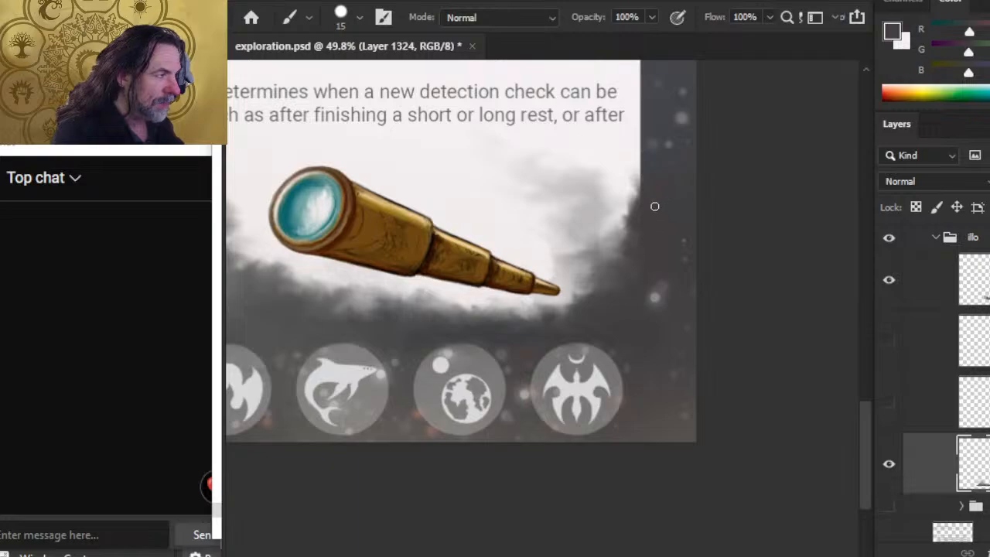
{"action": "key", "text": "r"}
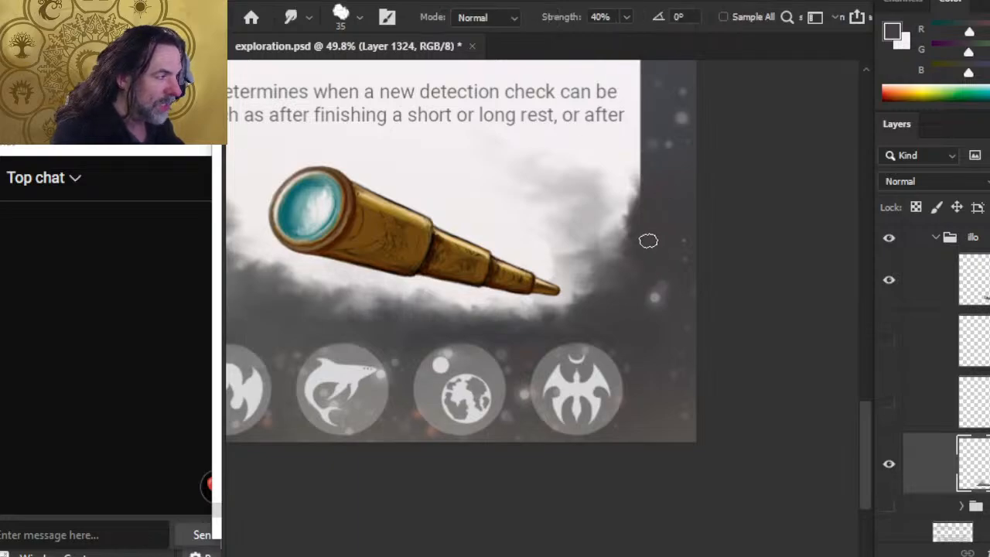
{"action": "mouse_move", "coordinate": [644, 244]}
{"action": "left_mouse_down"}
{"action": "mouse_move", "coordinate": [646, 190]}
{"action": "mouse_move", "coordinate": [651, 217]}
{"action": "mouse_move", "coordinate": [625, 232]}
{"action": "mouse_move", "coordinate": [630, 239]}
{"action": "mouse_move", "coordinate": [626, 229]}
{"action": "mouse_move", "coordinate": [616, 256]}
{"action": "mouse_move", "coordinate": [615, 236]}
{"action": "mouse_move", "coordinate": [627, 253]}
{"action": "left_mouse_up"}
{"action": "key", "text": "b"}
{"action": "key", "text": "r"}
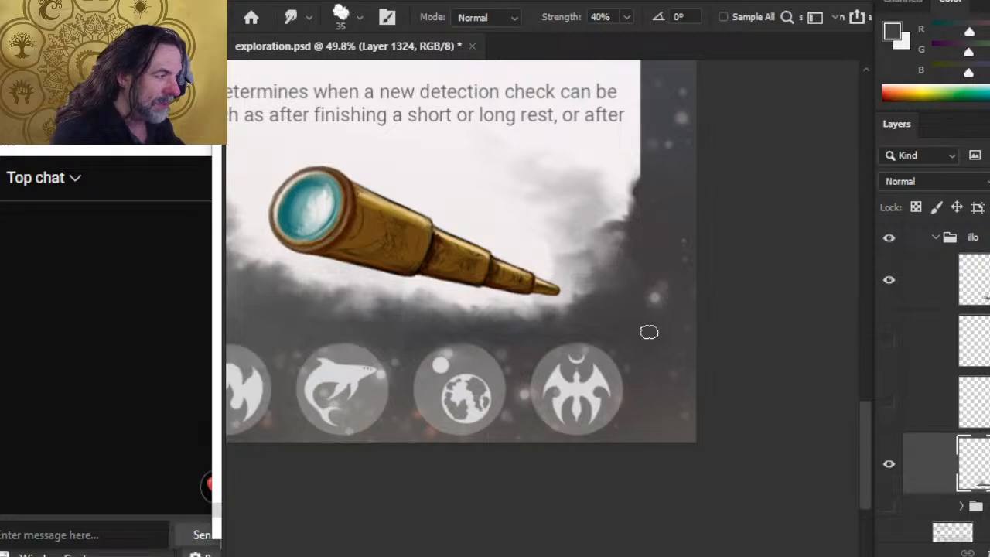
Inspect the blended spyglass artwork, and switch to the Word document to review page 59 and the Void Tracking page below it
{"action": "key", "text": "z"}
{"action": "left_click_drag", "start_coordinate": [612, 289], "coordinate": [498, 284]}
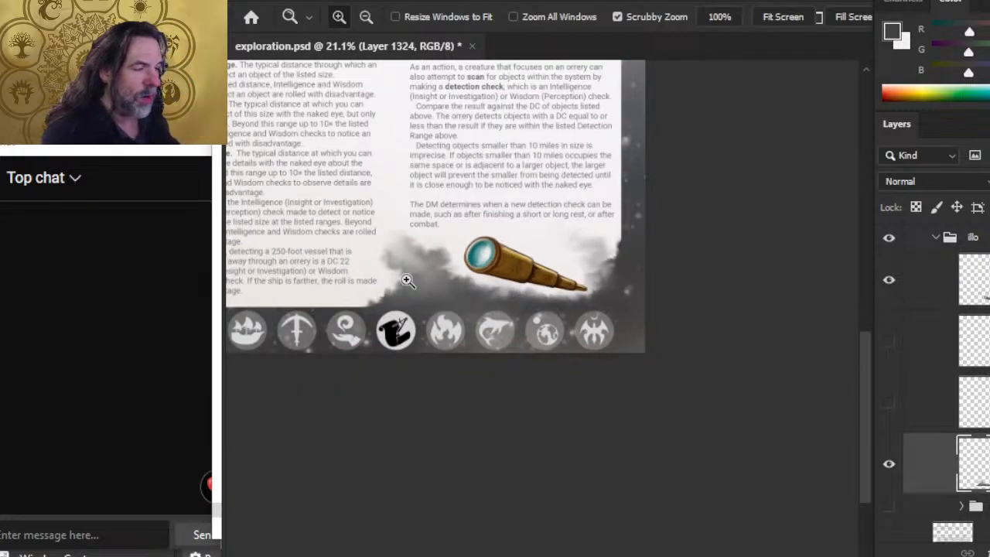
{"action": "left_click_drag", "start_coordinate": [410, 256], "coordinate": [421, 254]}
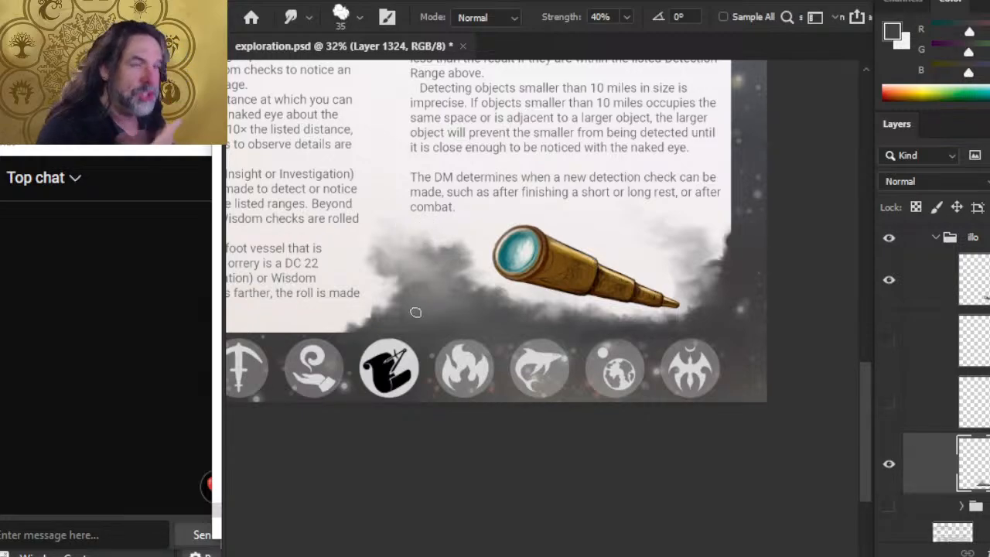
{"action": "key", "text": "alt+Tab"}
{"action": "key", "text": "alt+Tab"}
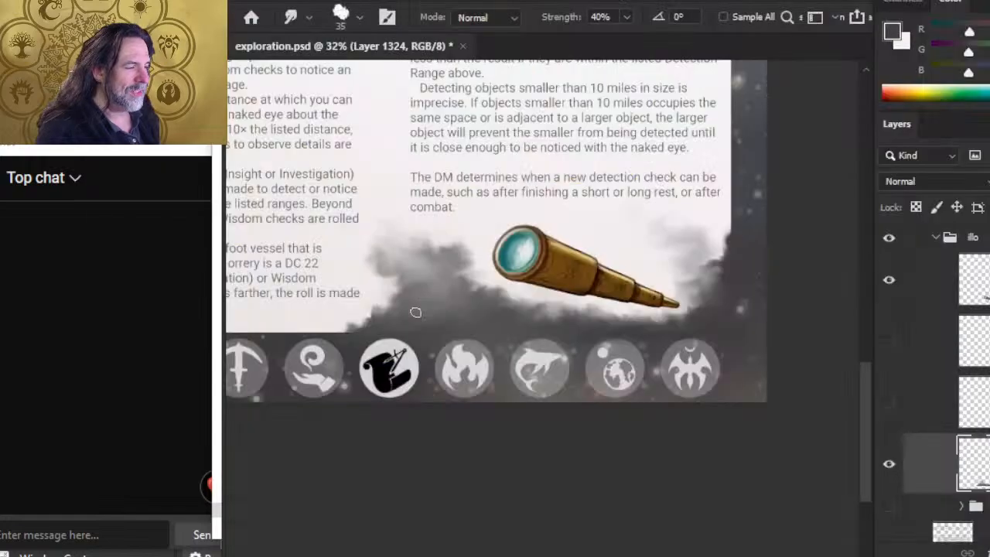
{"action": "key", "text": "alt+Tab"}
{"action": "key", "text": "alt+Tab"}
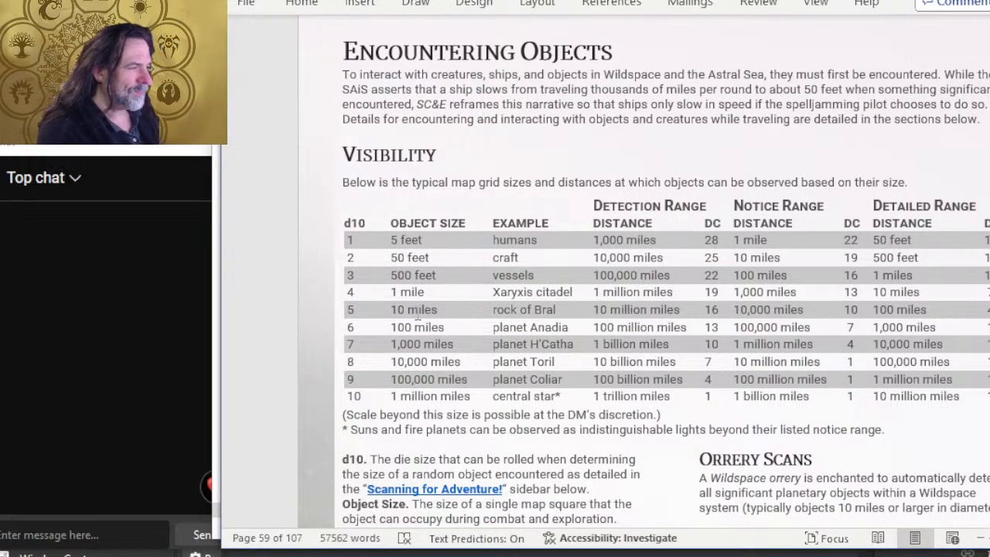
{"action": "scroll", "coordinate": [418, 314], "scroll_direction": "down", "scroll_amount": 10}
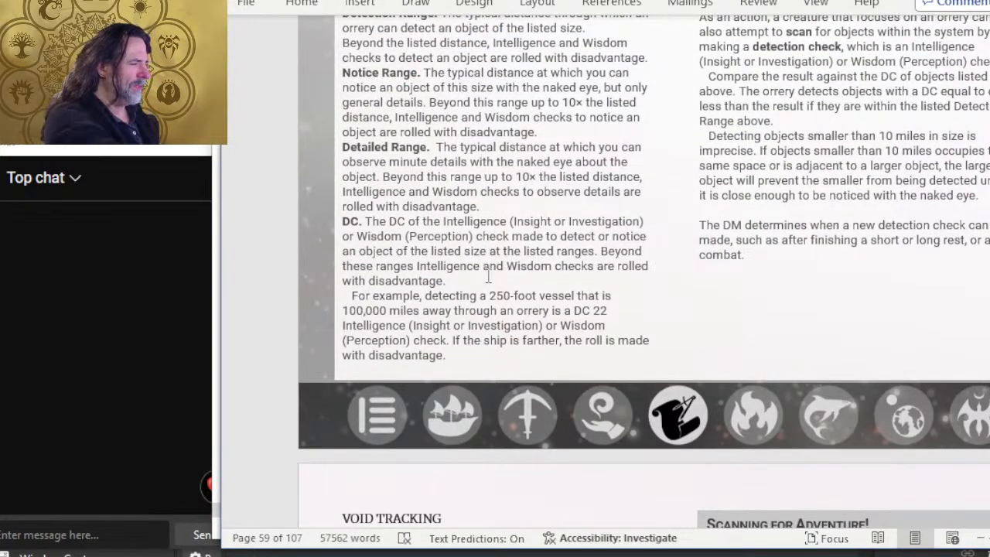
{"action": "scroll", "coordinate": [486, 306], "scroll_direction": "down", "scroll_amount": 2}
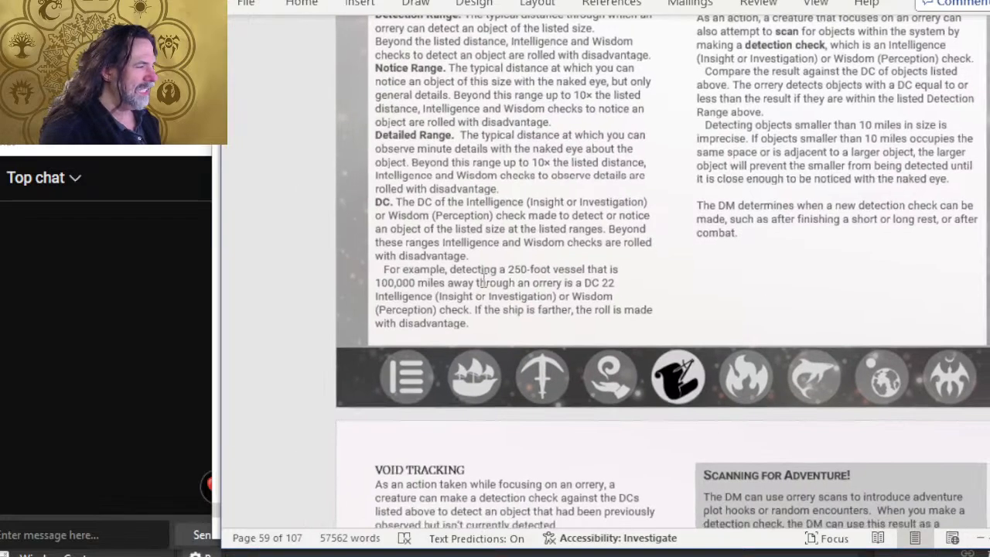
{"action": "scroll", "coordinate": [485, 279], "scroll_direction": "down", "scroll_amount": 3}
{"action": "scroll", "coordinate": [482, 256], "scroll_direction": "up", "scroll_amount": 5}
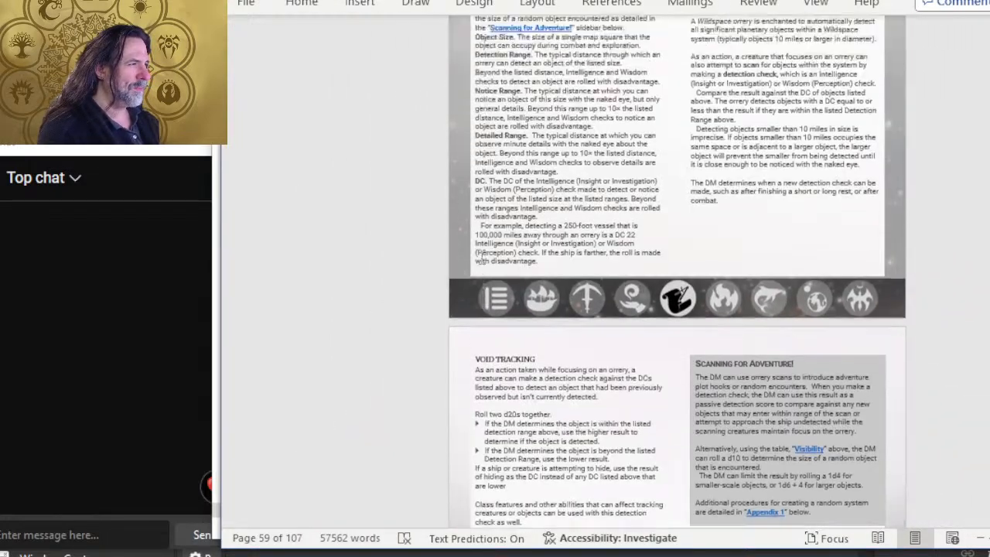
Review the Encountering Objects and Void Tracking pages in the Word document against the spyglass artwork, and return to exploration.psd
{"action": "scroll", "coordinate": [483, 248], "scroll_direction": "up", "scroll_amount": 2}
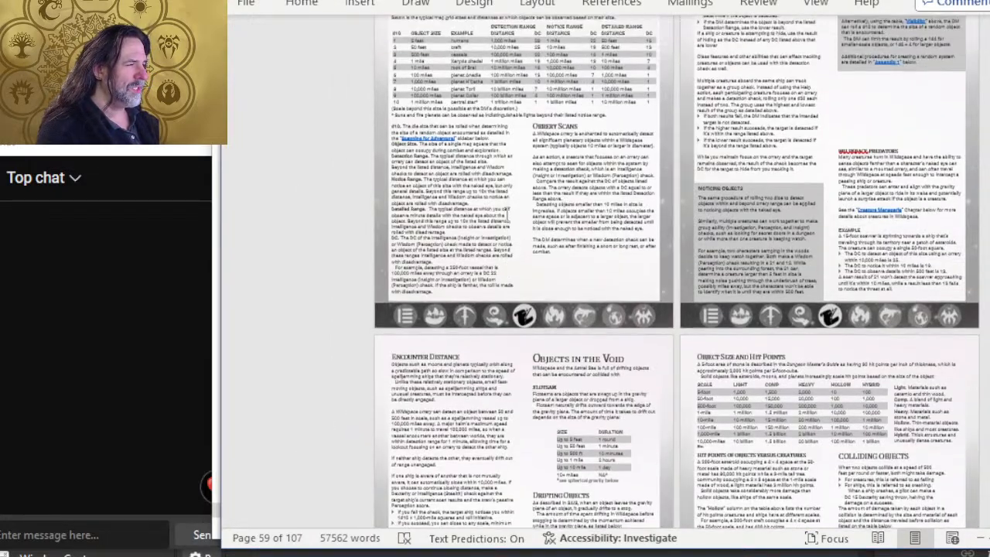
{"action": "scroll", "coordinate": [507, 214], "scroll_direction": "up", "scroll_amount": 3}
{"action": "scroll", "coordinate": [507, 214], "scroll_direction": "up", "scroll_amount": 2}
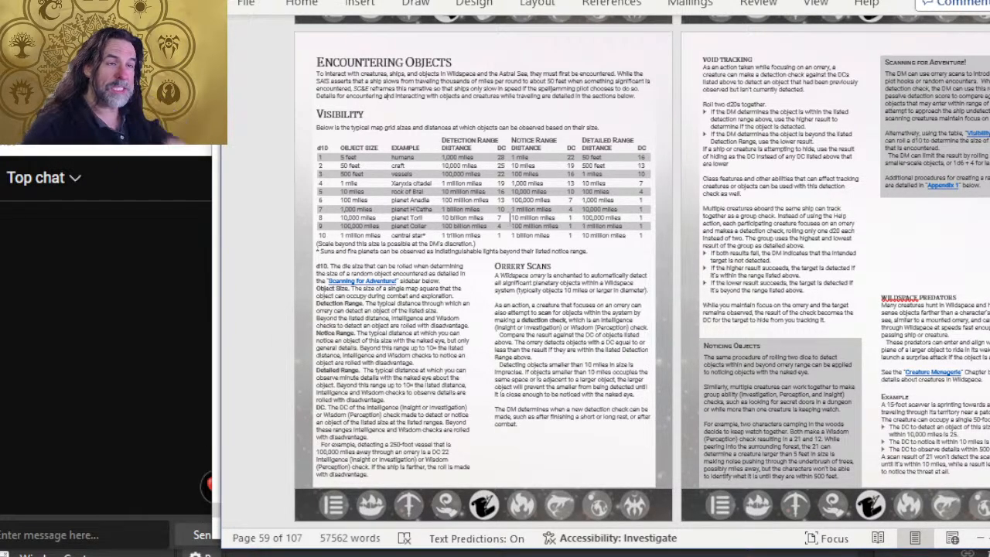
{"action": "scroll", "coordinate": [488, 255], "scroll_direction": "up", "scroll_amount": 1}
{"action": "scroll", "coordinate": [488, 255], "scroll_direction": "down", "scroll_amount": 1}
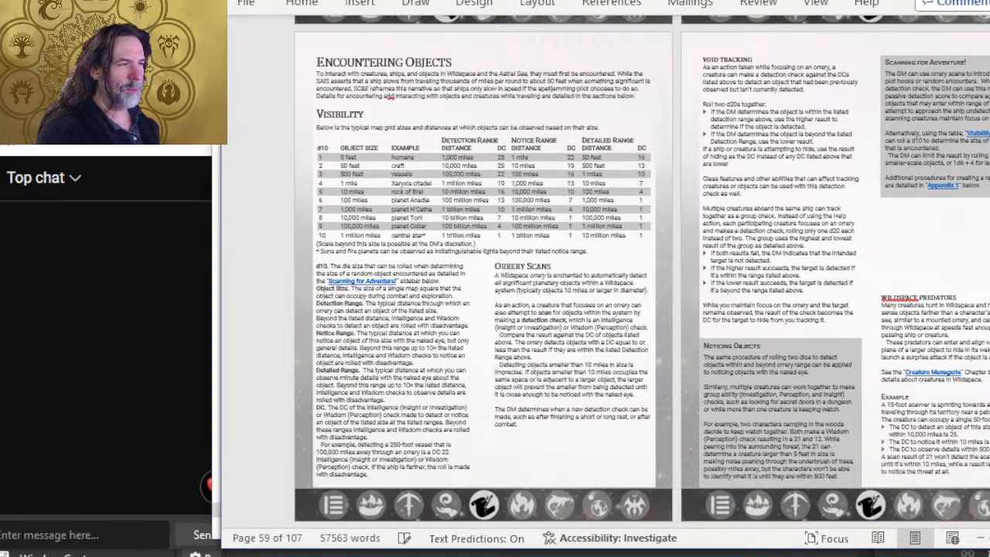
{"action": "key", "text": "alt+Tab"}
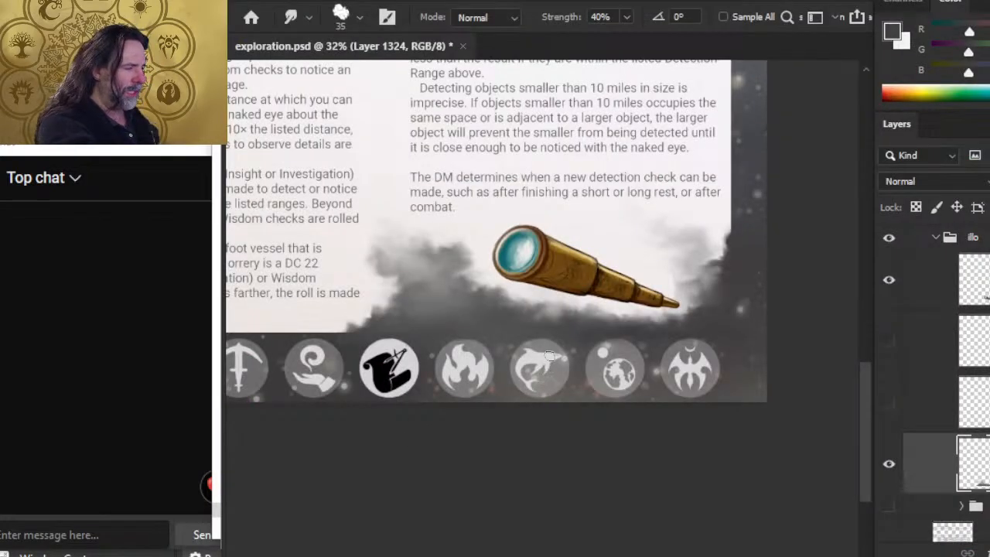
{"action": "key", "text": "alt+Tab"}
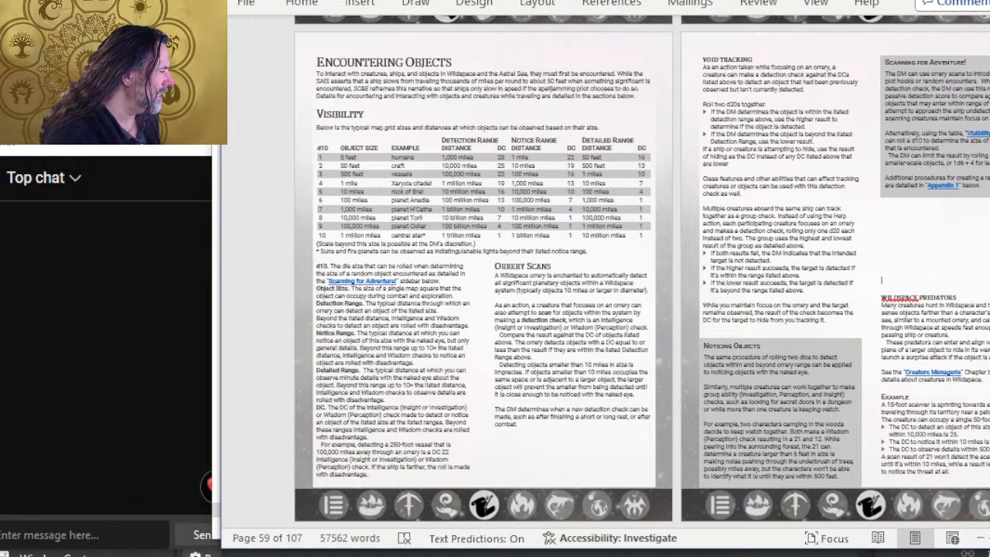
{"action": "key", "text": "alt+Tab"}
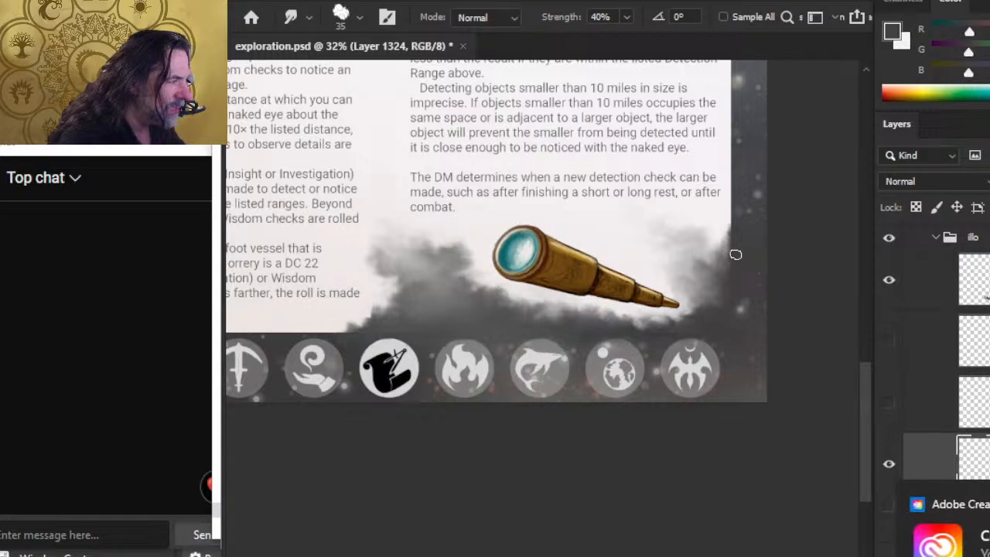
Paint grey sampled from the side border over the upper inner edge of the right-hand smoke, smudge it in, and save the file
{"action": "key", "text": "b"}
{"action": "left_click", "coordinate": [743, 266], "text": "alt"}
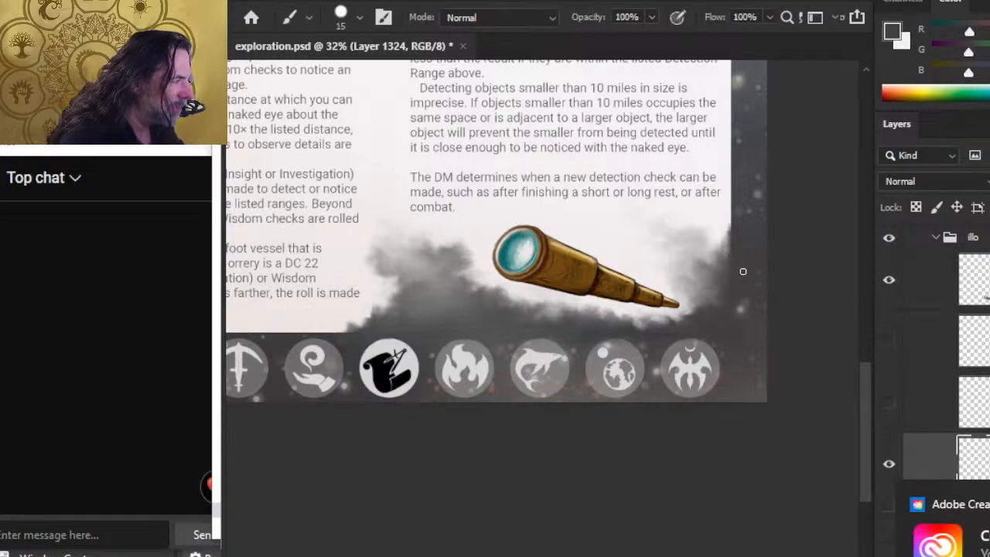
{"action": "left_click_drag", "start_coordinate": [734, 246], "coordinate": [727, 266]}
{"action": "key", "text": "r"}
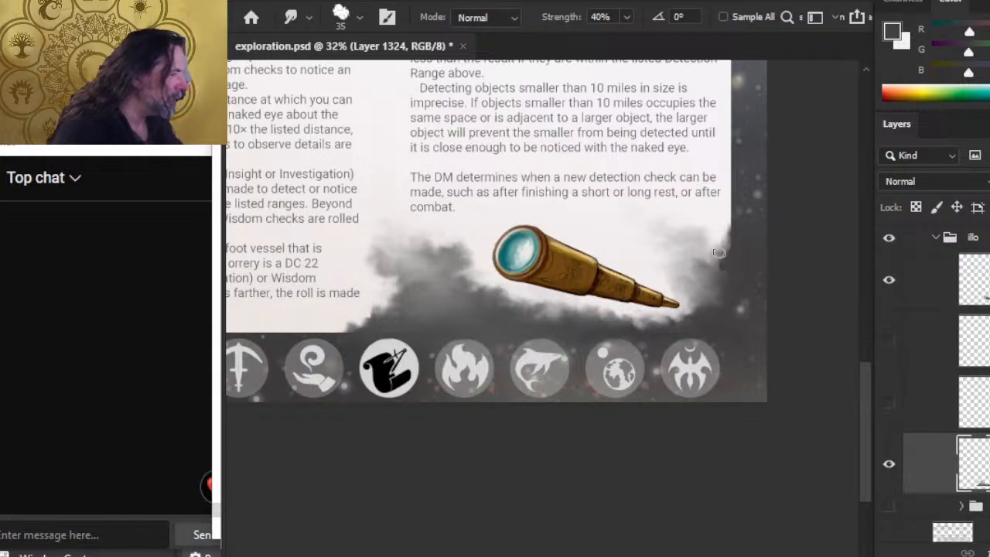
{"action": "key", "text": "ctrl+s"}
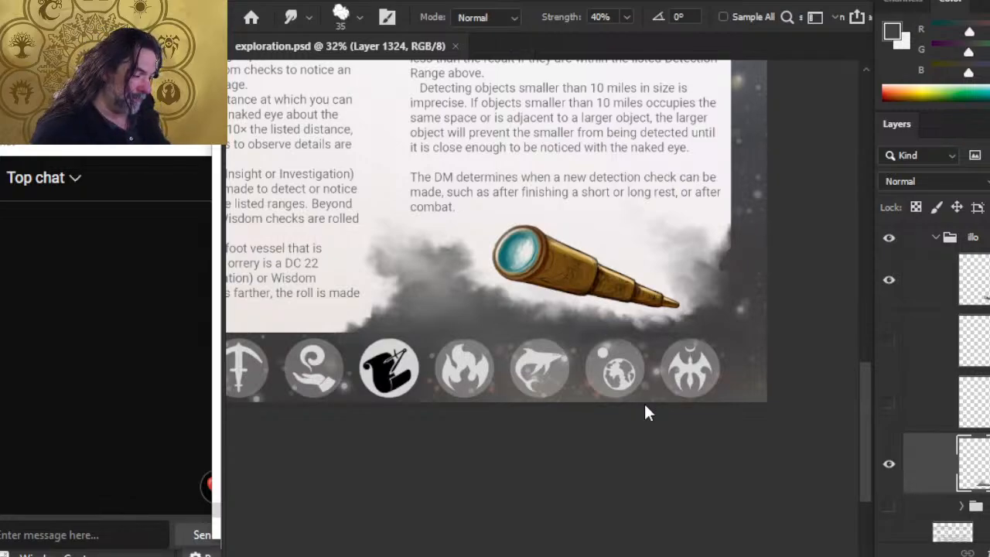
{"action": "key", "text": "l"}
{"action": "mouse_move", "coordinate": [743, 241]}
{"action": "left_mouse_down"}
{"action": "mouse_move", "coordinate": [754, 288]}
{"action": "mouse_move", "coordinate": [728, 252]}
{"action": "left_mouse_up"}
{"action": "left_click", "coordinate": [803, 252]}
Alternate brush and smudge strokes on the upper end of the right-hand smoke, pulling its dark tip upward along the page border
{"action": "key", "text": "r"}
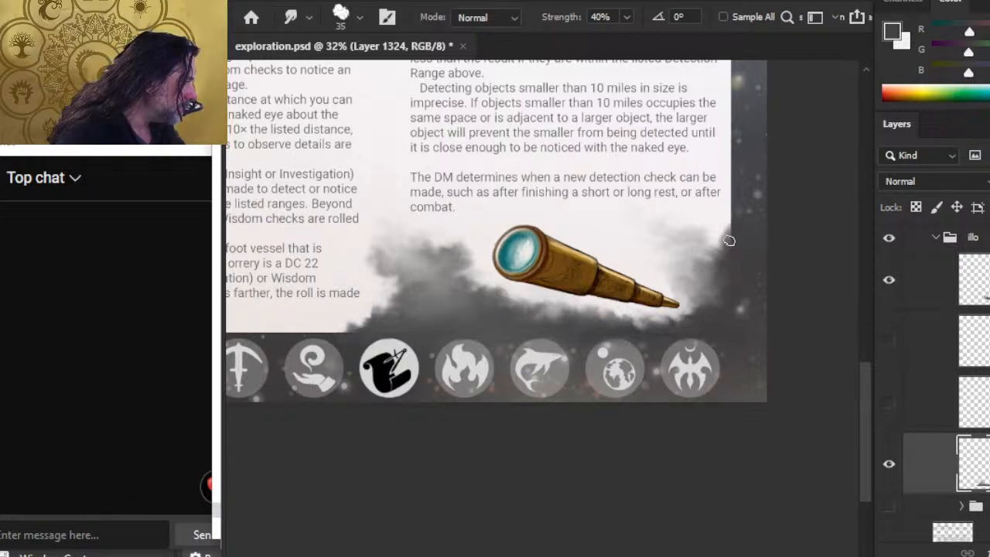
{"action": "key", "text": "b"}
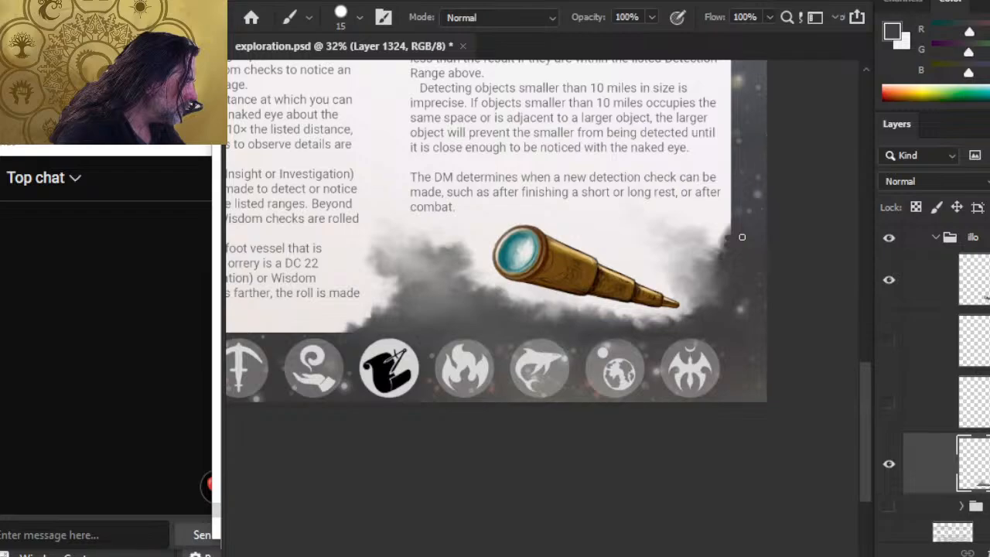
{"action": "key", "text": "r"}
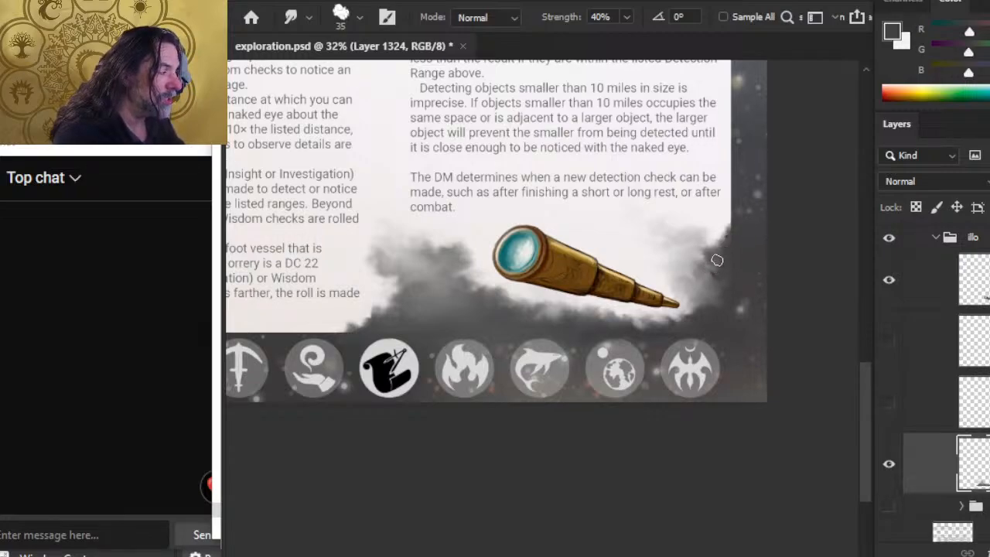
{"action": "key", "text": "b"}
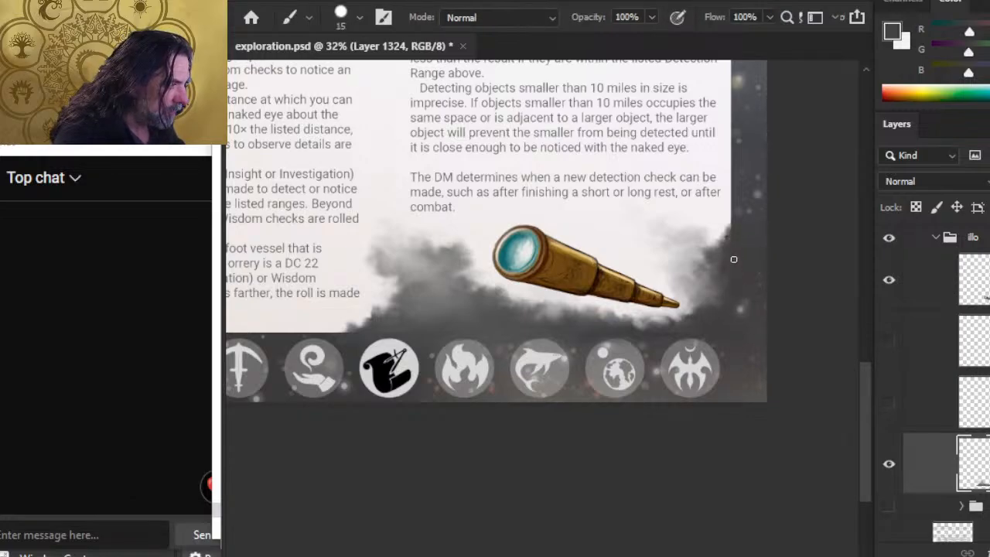
{"action": "key", "text": "r"}
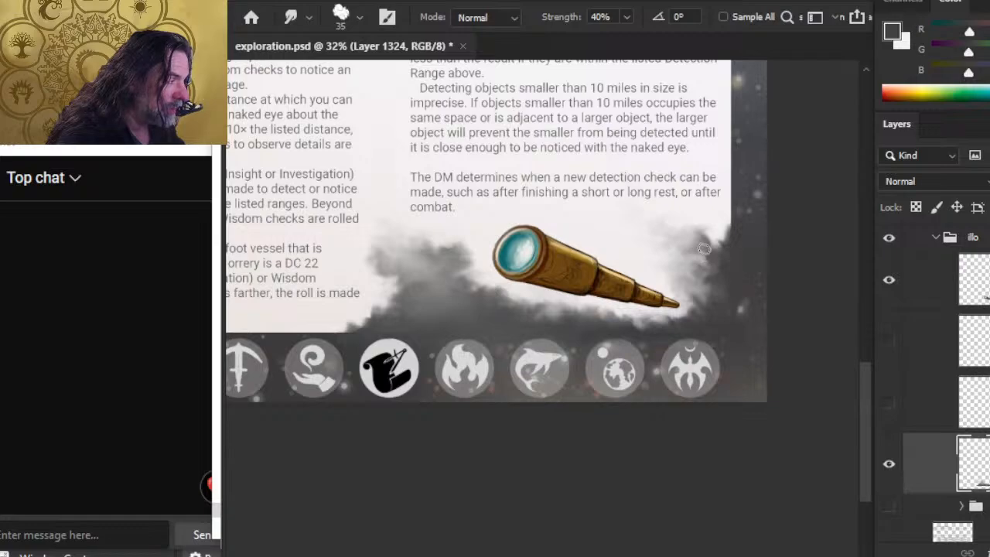
{"action": "left_click_drag", "start_coordinate": [727, 258], "coordinate": [733, 227]}
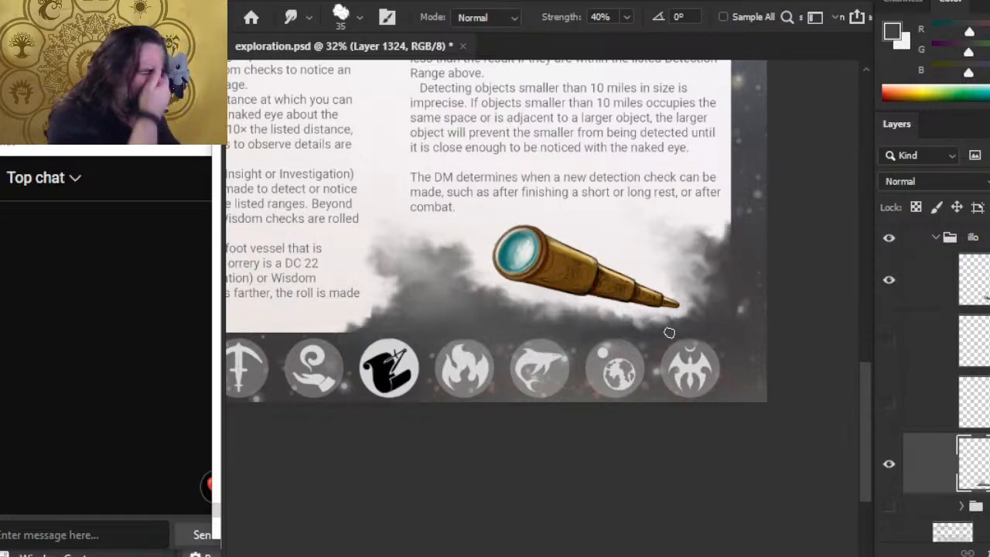
Add more dark grey to the right-hand smoke beside the border, and smudge its top up and inward toward the text
{"action": "key", "text": "b"}
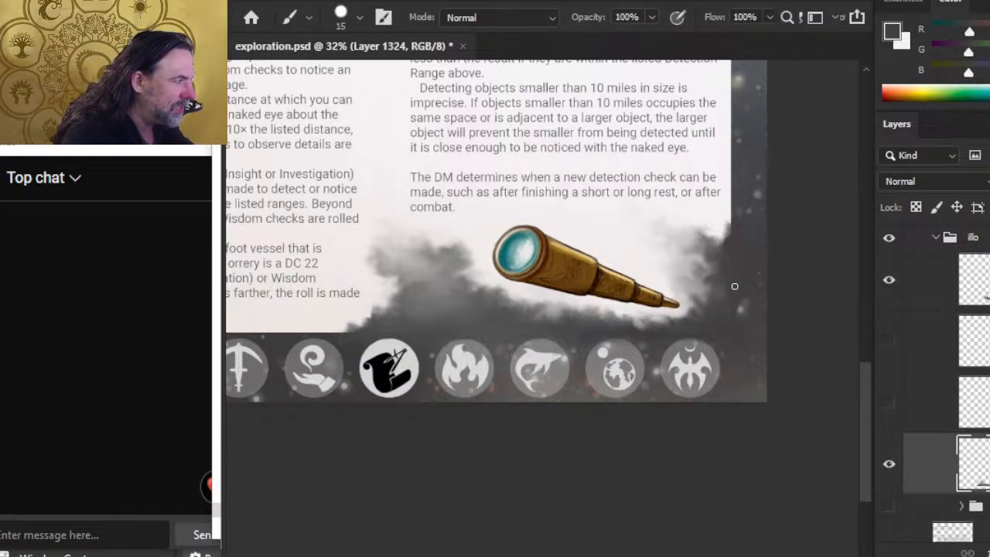
{"action": "key", "text": "r"}
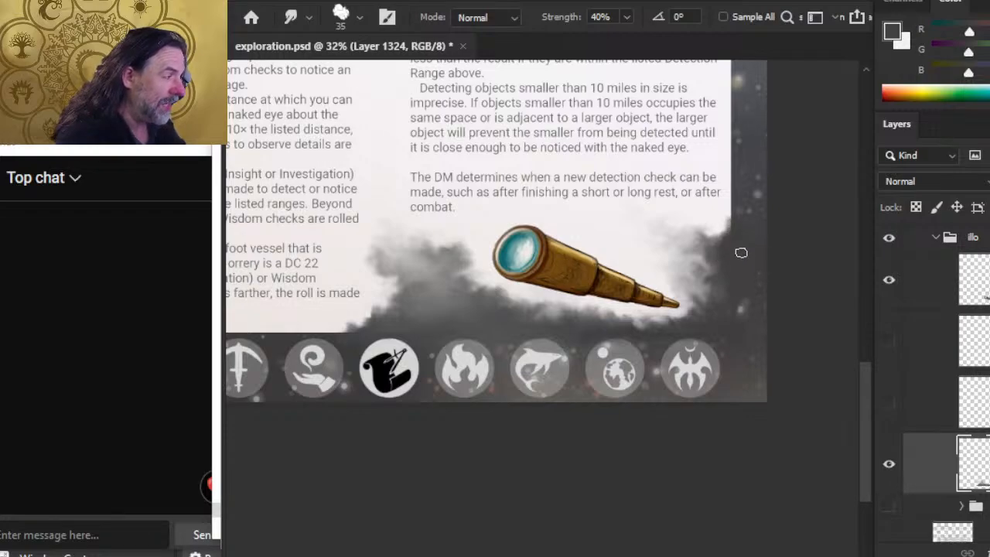
{"action": "key", "text": "b"}
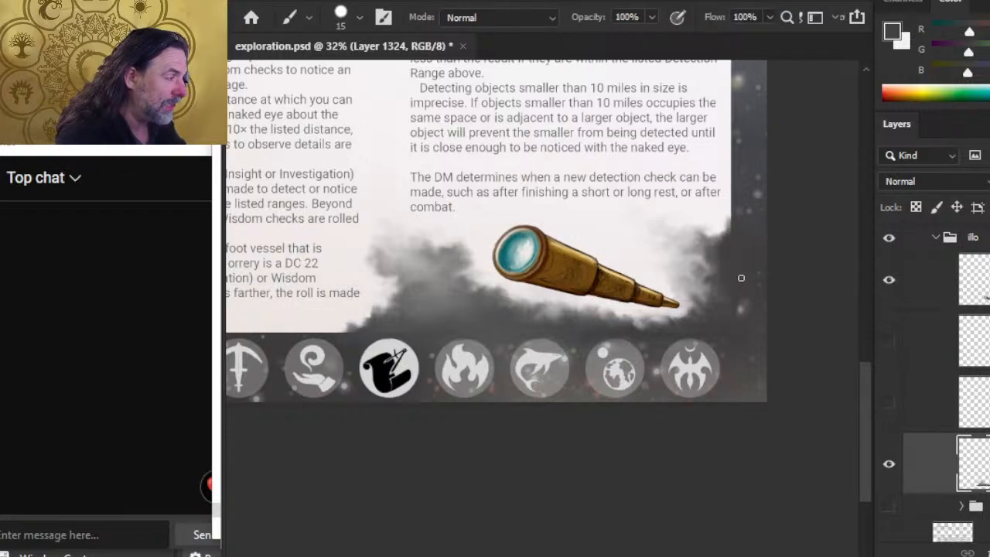
{"action": "key", "text": "r"}
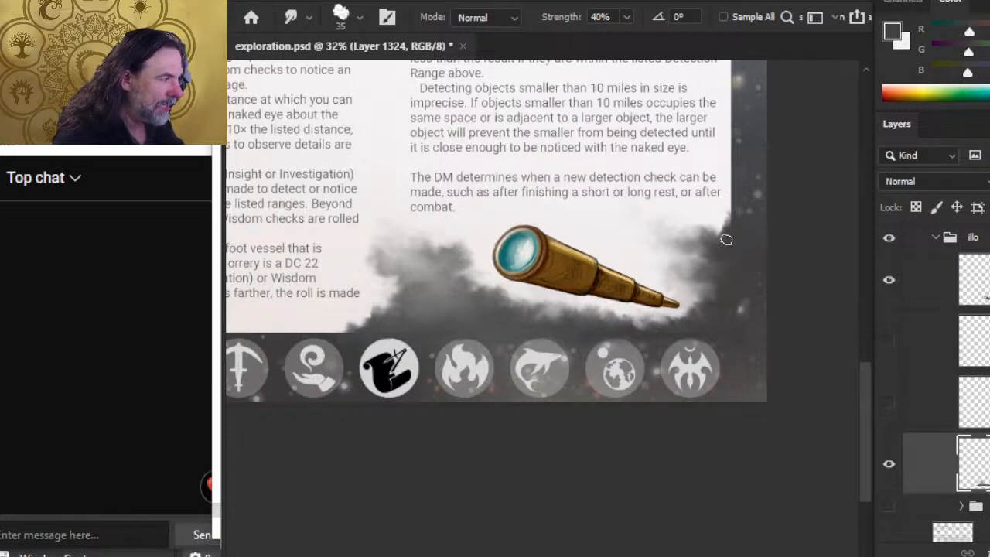
{"action": "left_click_drag", "start_coordinate": [733, 238], "coordinate": [721, 210]}
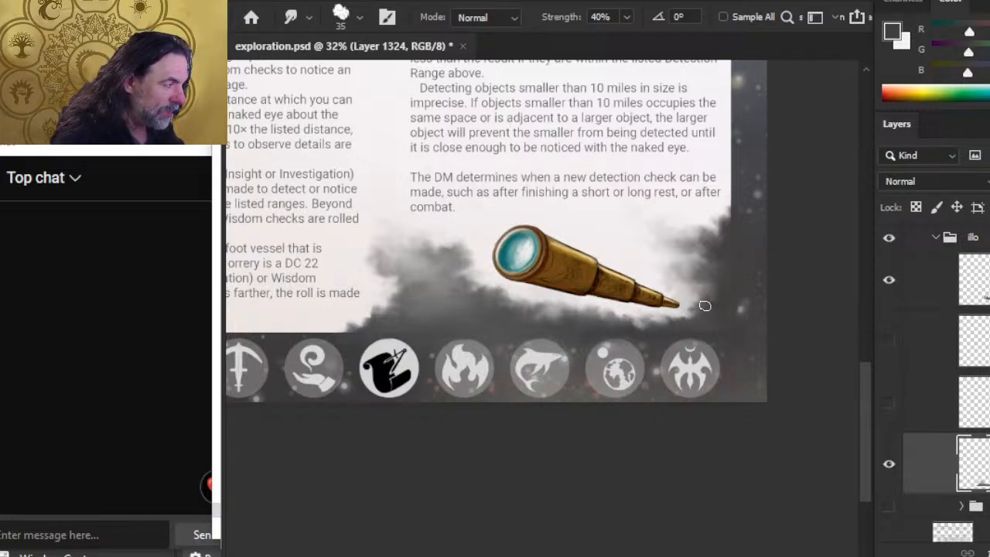
Build up and soften the dark smoke between the spyglass eyepiece and the side border with alternating brush and smudge strokes
{"action": "key", "text": "b"}
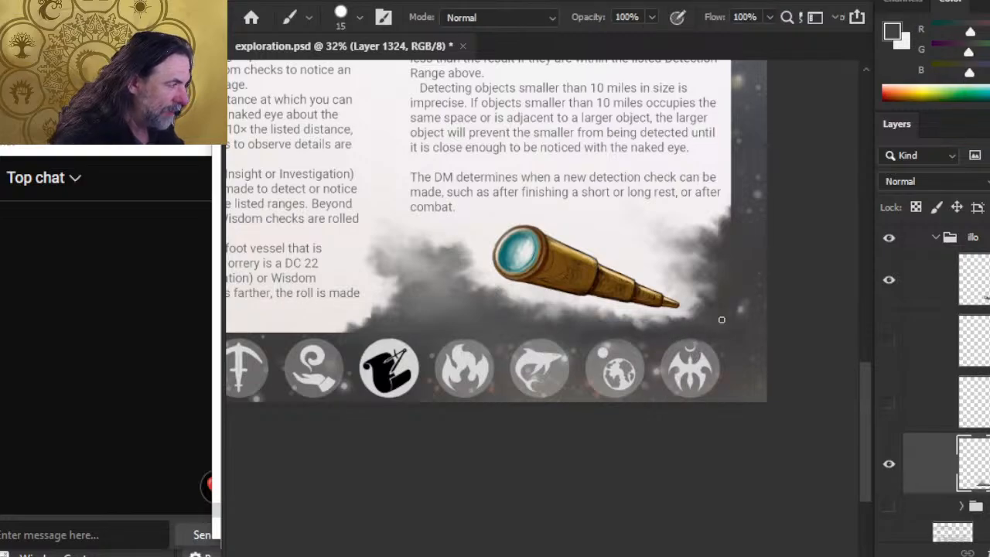
{"action": "key", "text": "r"}
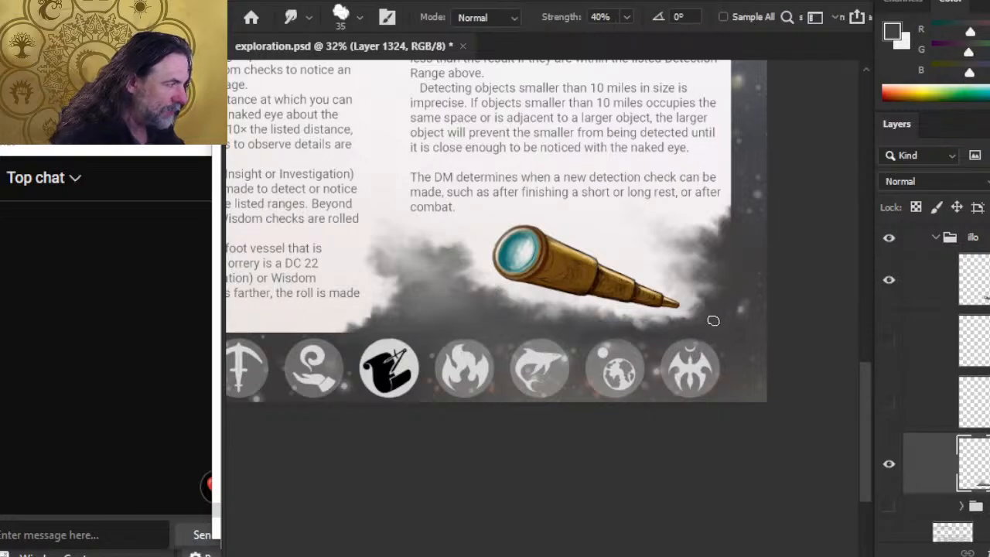
{"action": "key", "text": "b"}
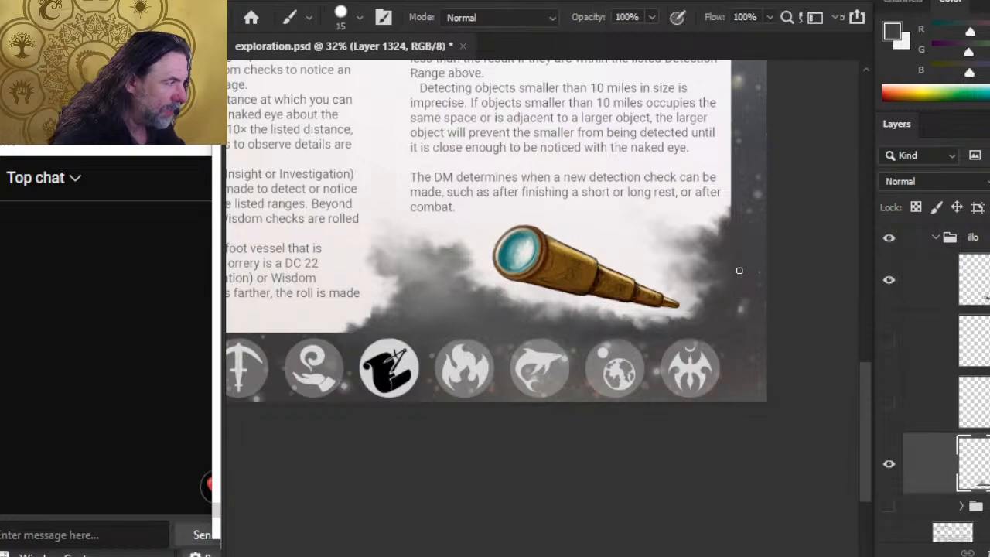
{"action": "key", "text": "r"}
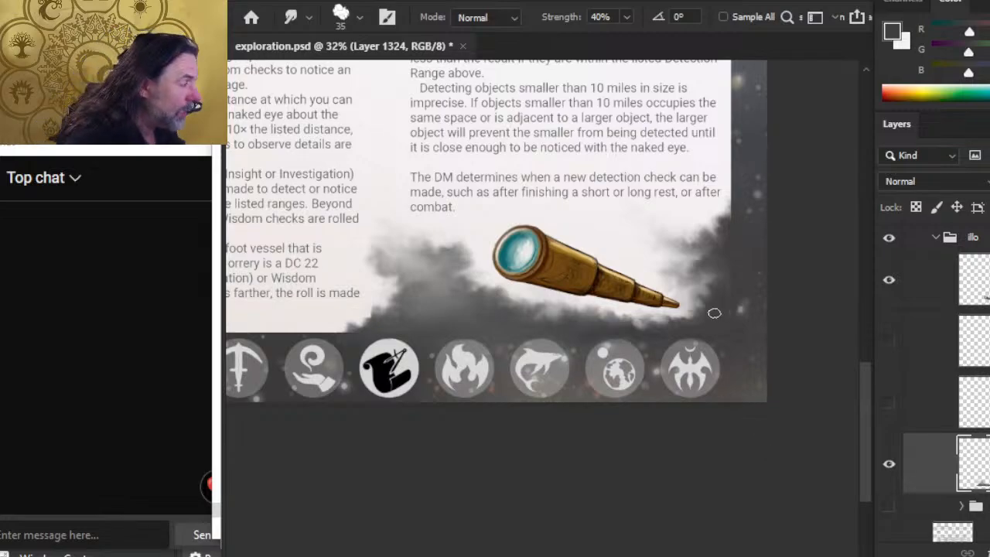
{"action": "key", "text": "b"}
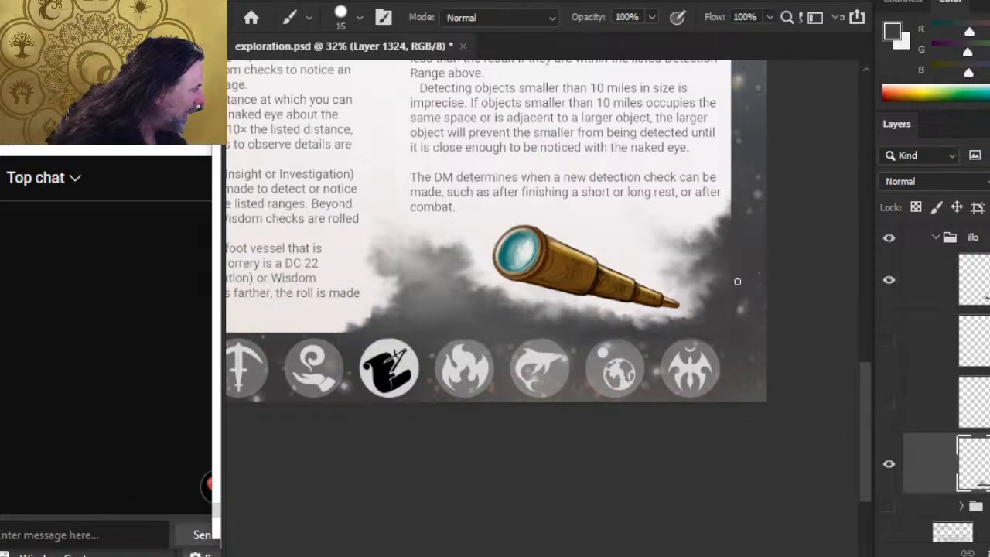
{"action": "key", "text": "r"}
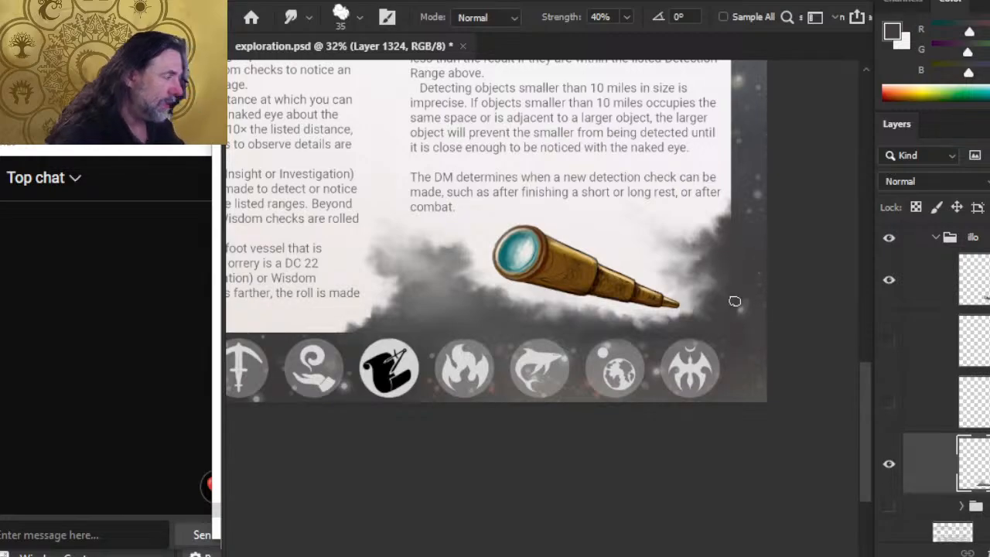
{"action": "key", "text": "b"}
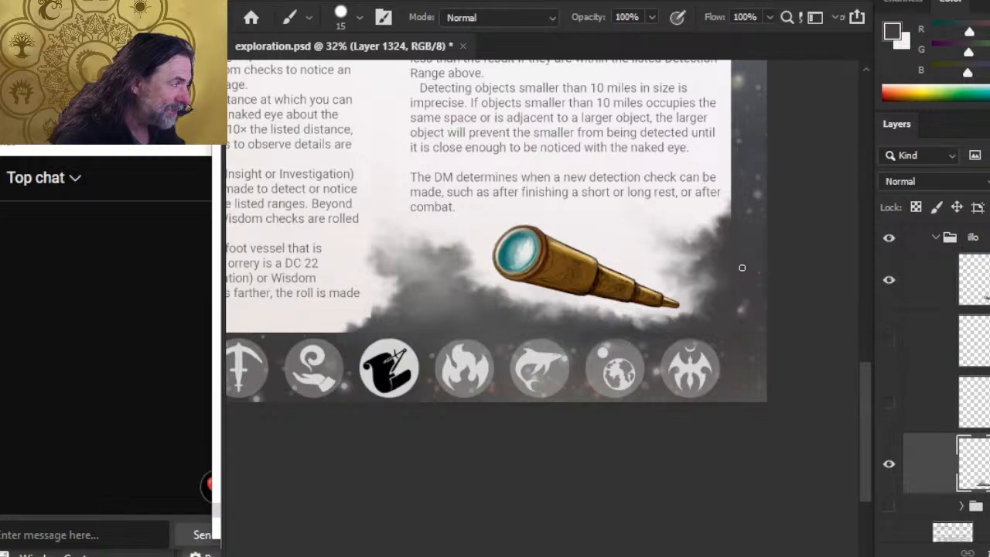
Smudge the lower edge of the smoke in straight horizontal strokes along the tops of the navigation bar icons
{"action": "key", "text": "r"}
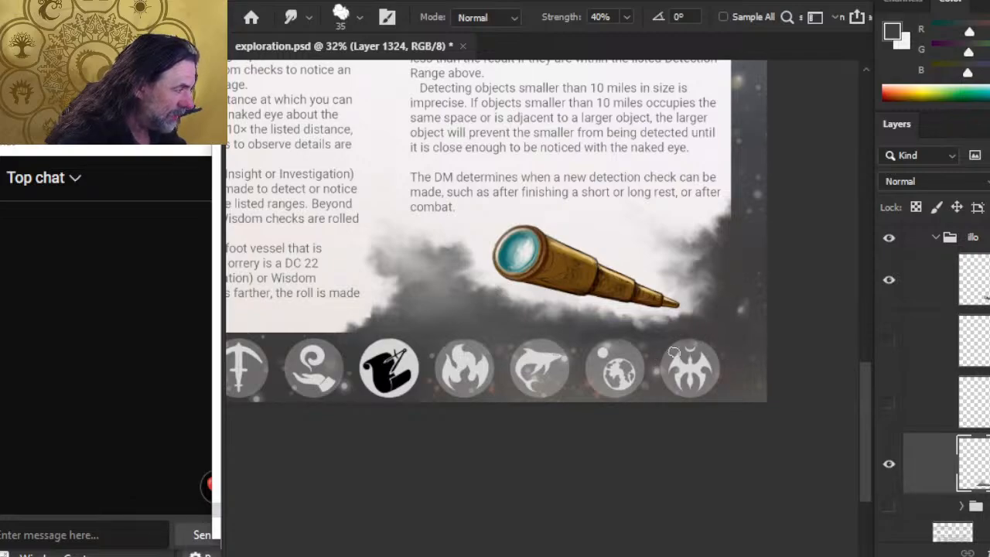
{"action": "left_click", "coordinate": [712, 346], "text": "shift"}
{"action": "left_click", "coordinate": [542, 344], "text": "shift"}
{"action": "left_click", "coordinate": [658, 351], "text": "shift"}
{"action": "left_click", "coordinate": [465, 338], "text": "shift"}
{"action": "left_click", "coordinate": [464, 342], "text": "shift"}
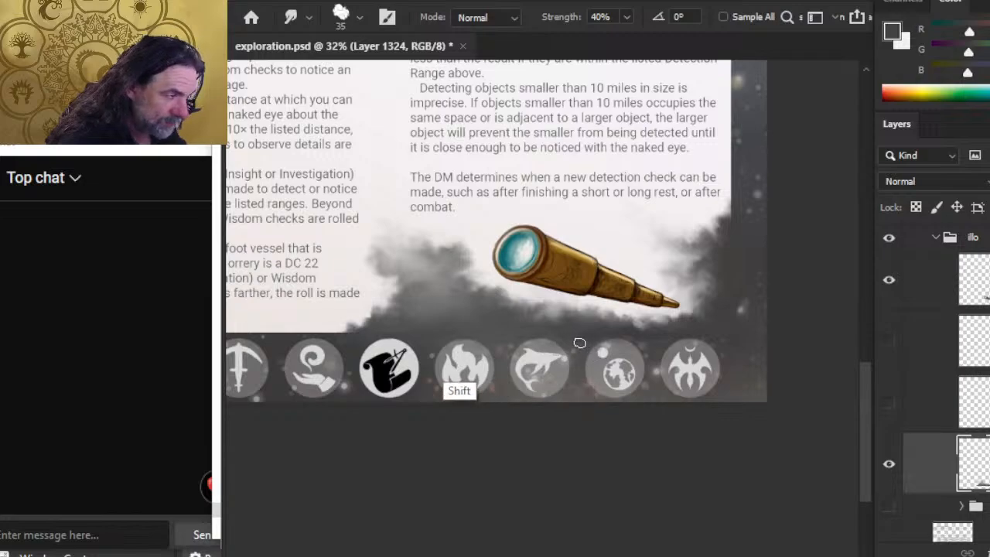
Paint grey sampled from the navigation bar's upper edge along the smoke's base above the icons, and smudge it into the bar
{"action": "key", "text": "b"}
{"action": "left_click", "coordinate": [415, 338], "text": "alt"}
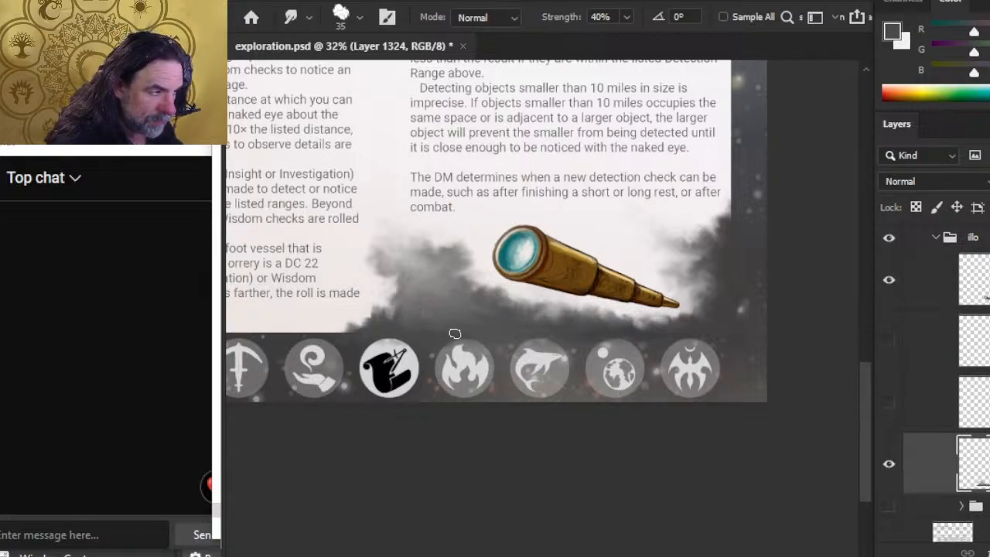
{"action": "key", "text": "b"}
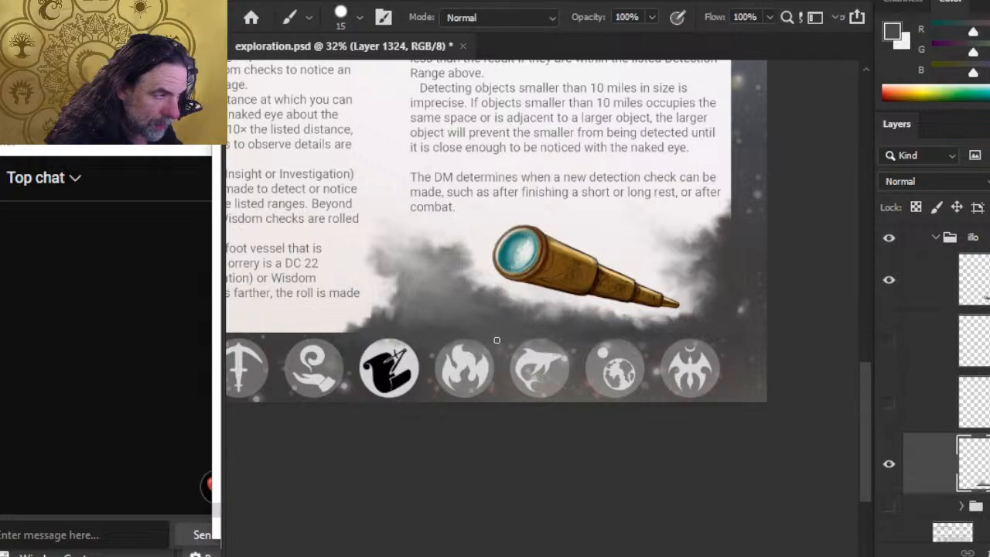
{"action": "key", "text": "r"}
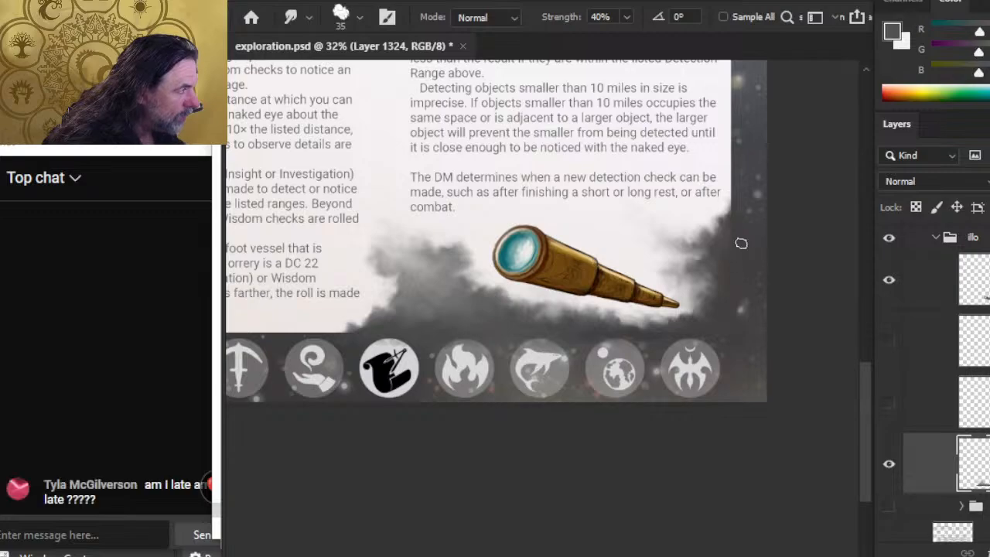
Touch up the smoke where it meets the side border below the text, and smudge its tip inward over the page corner
{"action": "key", "text": "e"}
{"action": "key", "text": "b"}
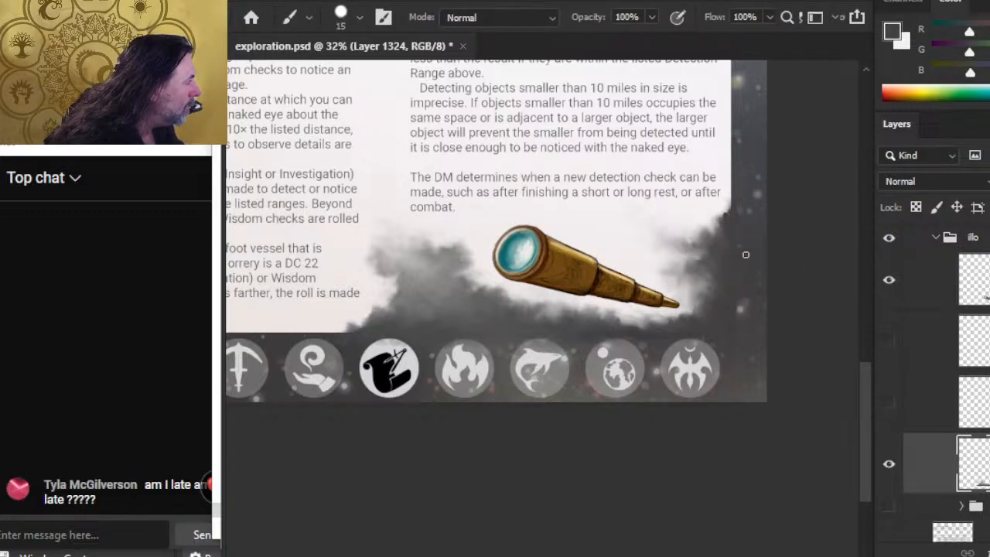
{"action": "key", "text": "r"}
{"action": "left_click_drag", "start_coordinate": [735, 232], "coordinate": [716, 218]}
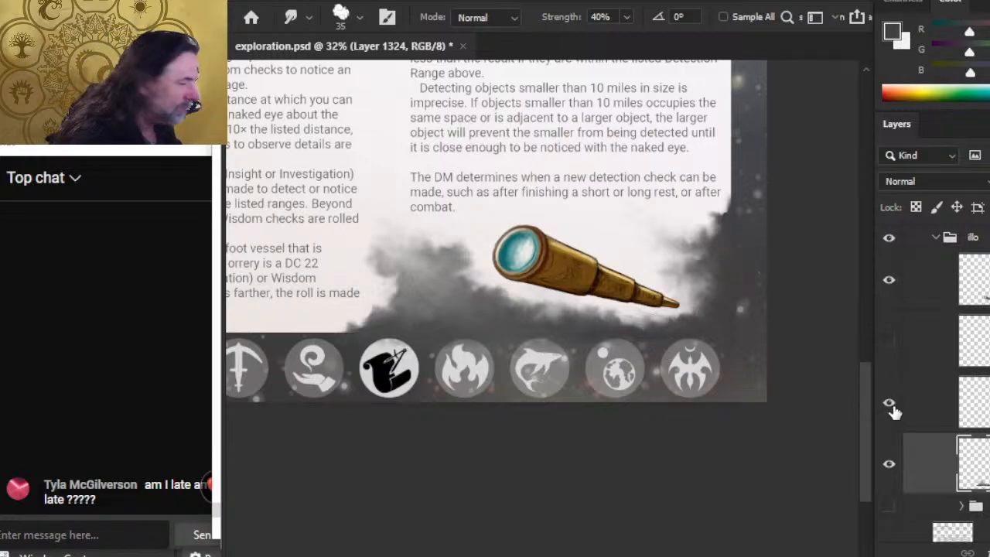
Show the hidden speckle layer, reposition it together with the other speckle layer over the smoke, and merge the two
{"action": "left_click", "coordinate": [928, 408]}
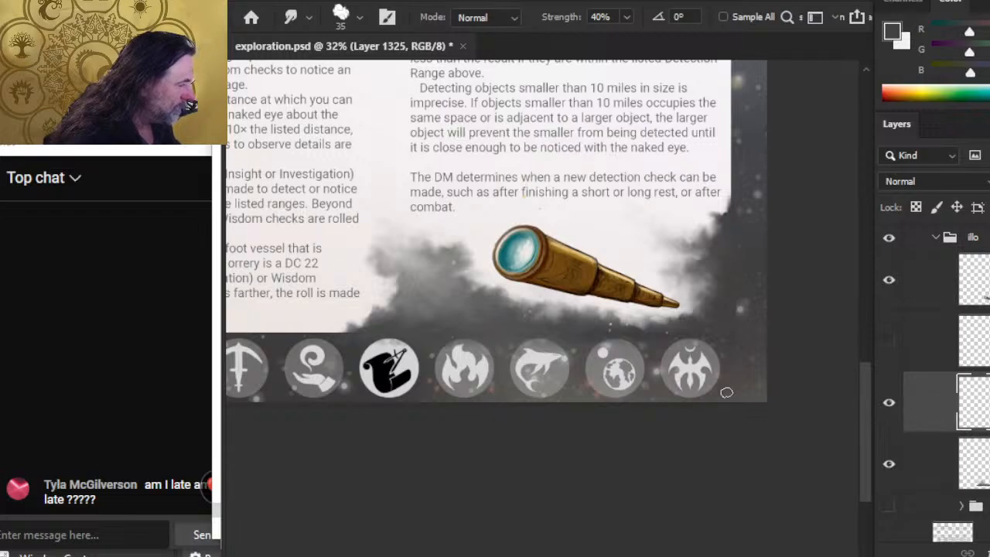
{"action": "key", "text": "v"}
{"action": "left_click", "coordinate": [889, 341]}
{"action": "key", "text": "ctrl"}
{"action": "left_click", "coordinate": [936, 363], "text": "ctrl"}
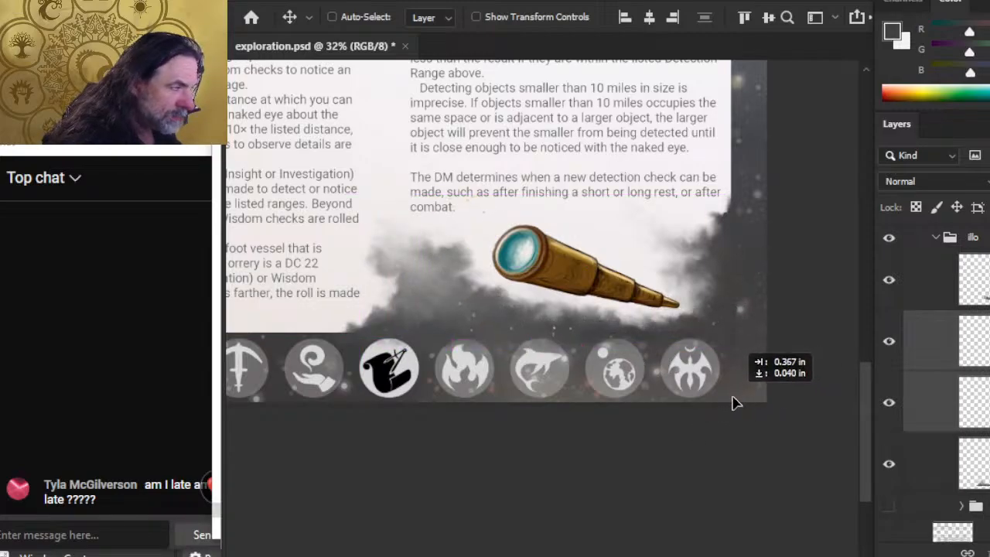
{"action": "right_click", "coordinate": [947, 368]}
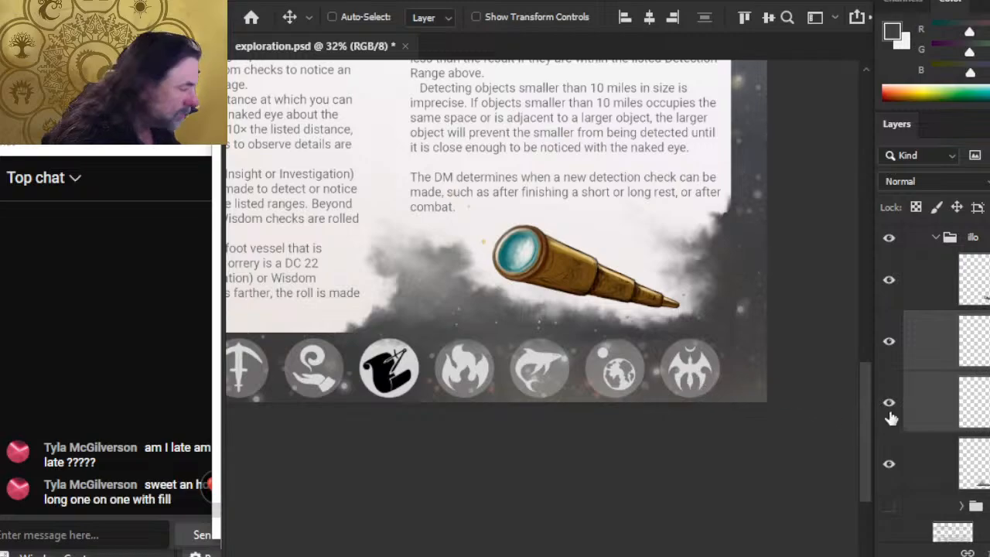
{"action": "left_click", "coordinate": [978, 478]}
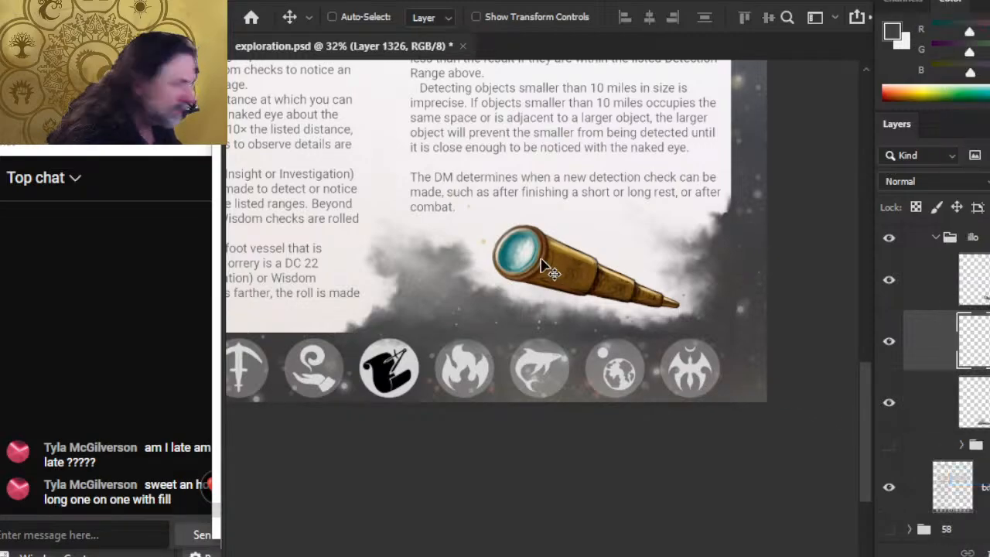
On a new layer, paint small stars over the smoke in off-white sampled from the page, and sample grey from the side border
{"action": "key", "text": "e"}
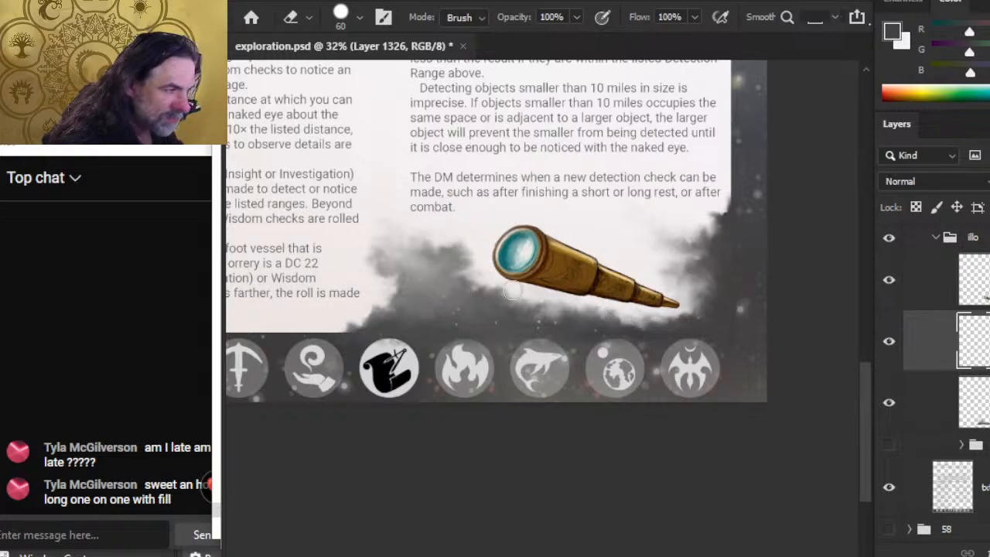
{"action": "key", "text": "b"}
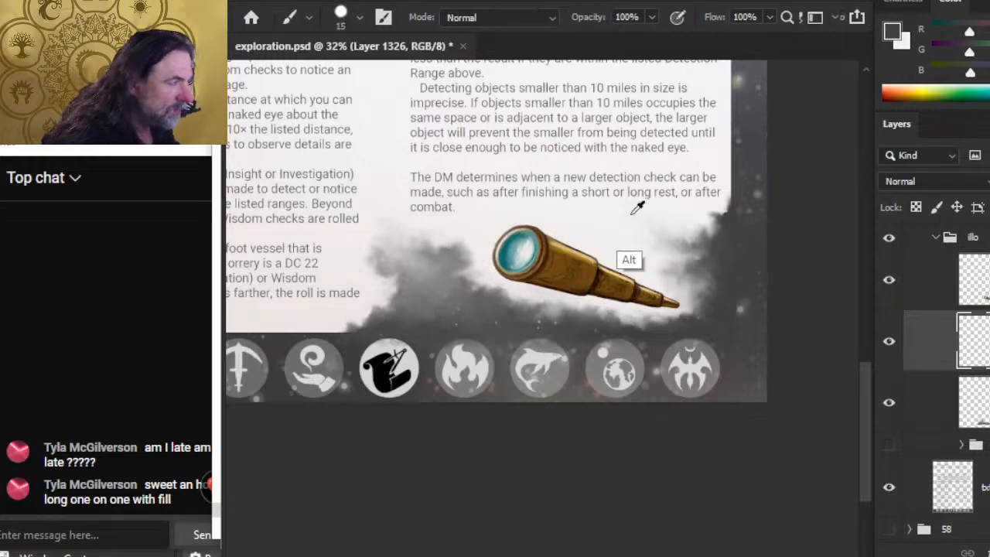
{"action": "left_click", "coordinate": [631, 210], "text": "alt"}
{"action": "key", "text": "ctrl+shift+alt+n"}
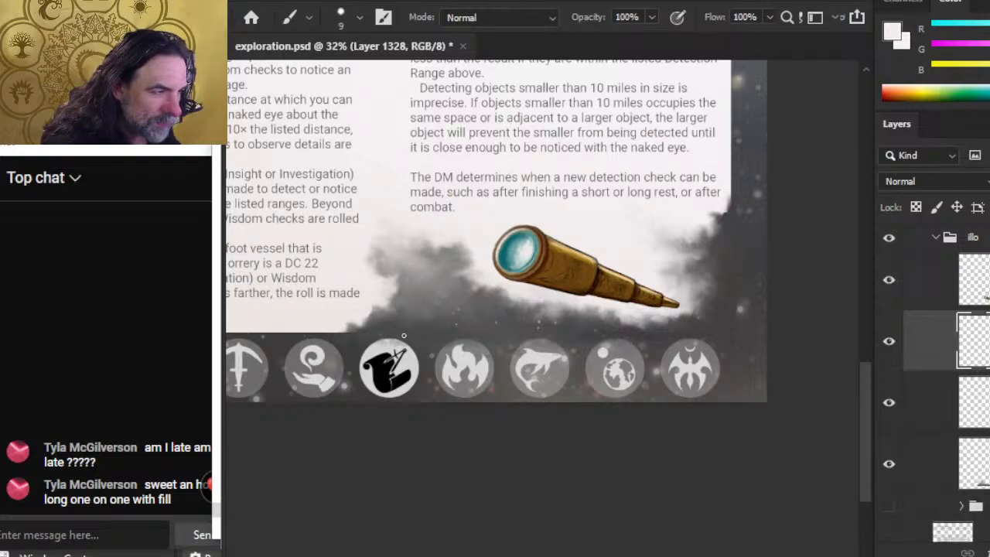
{"action": "key", "text": "bracketleft"}
{"action": "key", "text": "bracketleft"}
{"action": "key", "text": "bracketleft"}
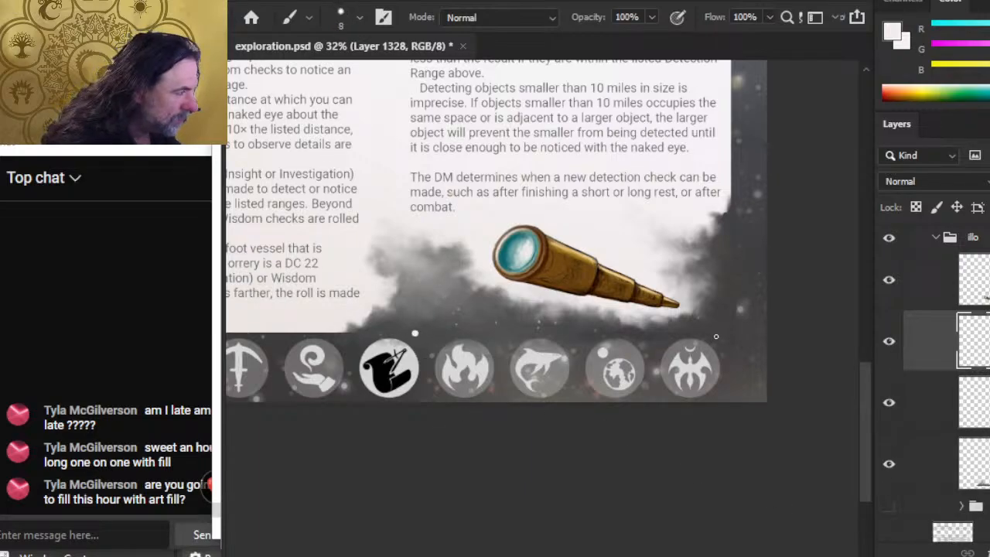
{"action": "key", "text": "bracketleft"}
{"action": "key", "text": "alt"}
{"action": "left_click", "coordinate": [762, 194], "text": "alt"}
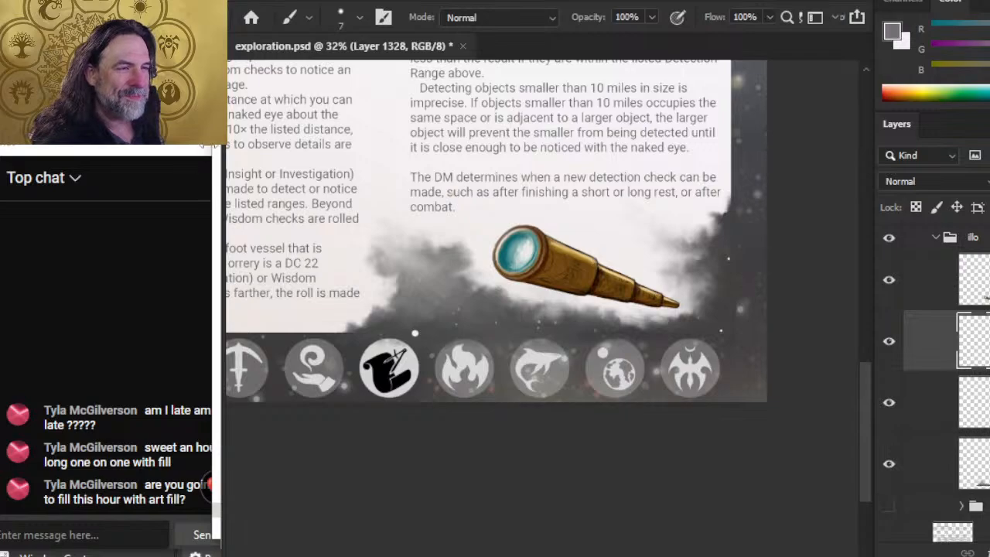
Widen the live chat window and move it slightly lower beside the exploration.psd window
{"action": "key", "text": "alt+Tab"}
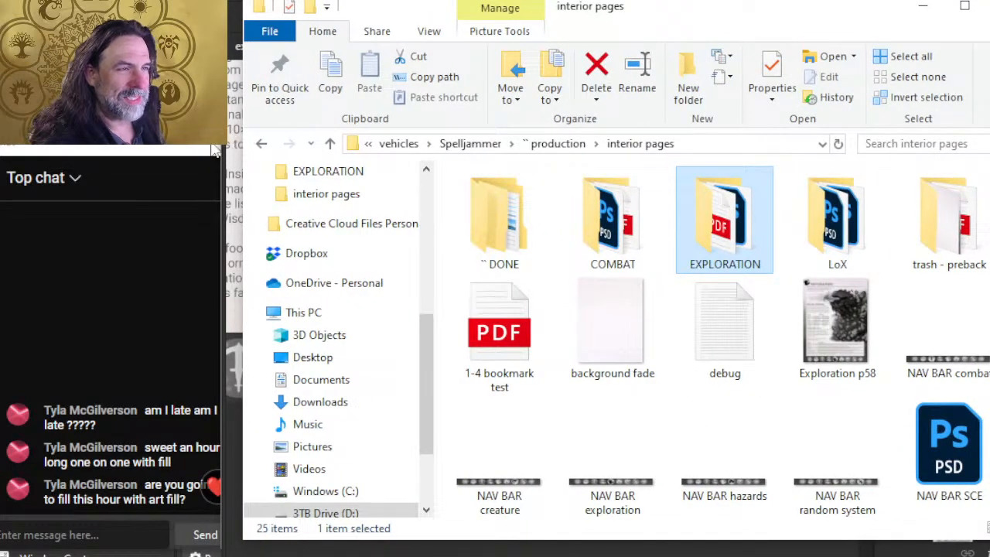
{"action": "key", "text": "alt+Tab"}
{"action": "key", "text": "Tab"}
{"action": "key", "text": "Tab"}
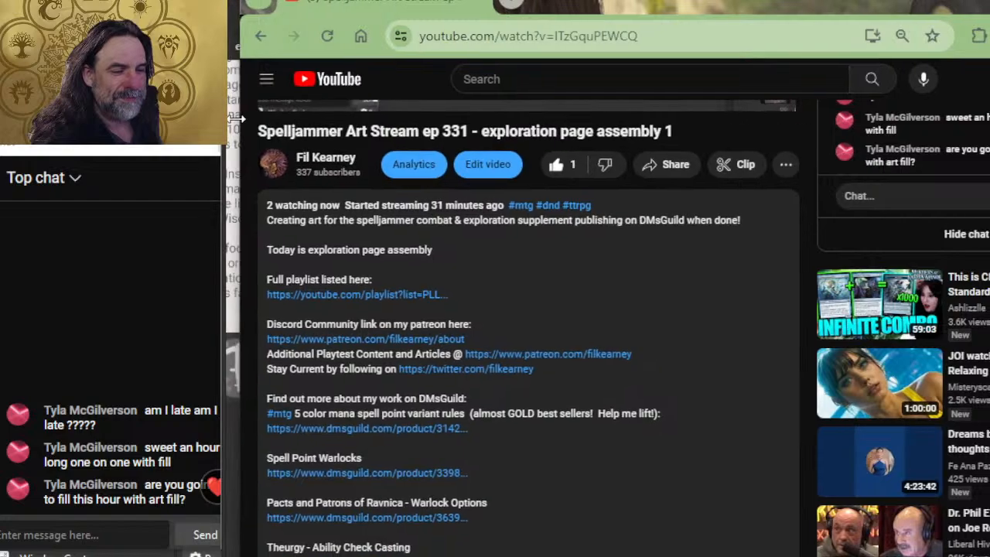
{"action": "left_click", "coordinate": [183, 153]}
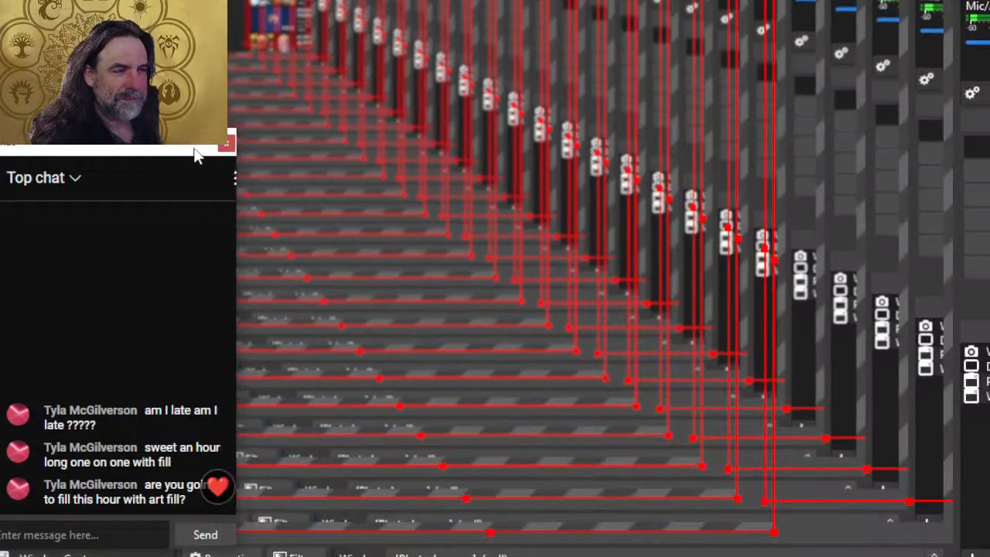
{"action": "left_click_drag", "start_coordinate": [239, 157], "coordinate": [269, 163]}
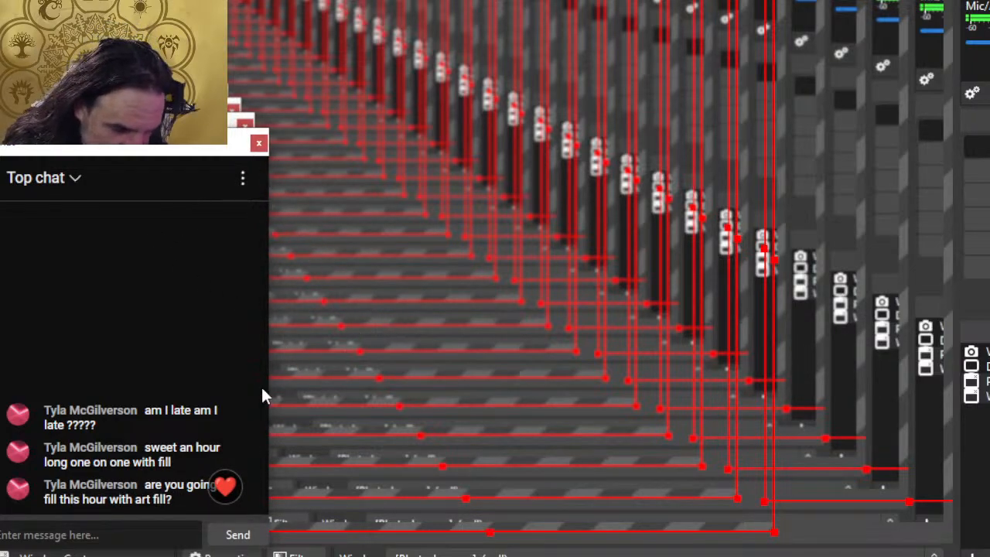
{"action": "key", "text": "alt+Tab"}
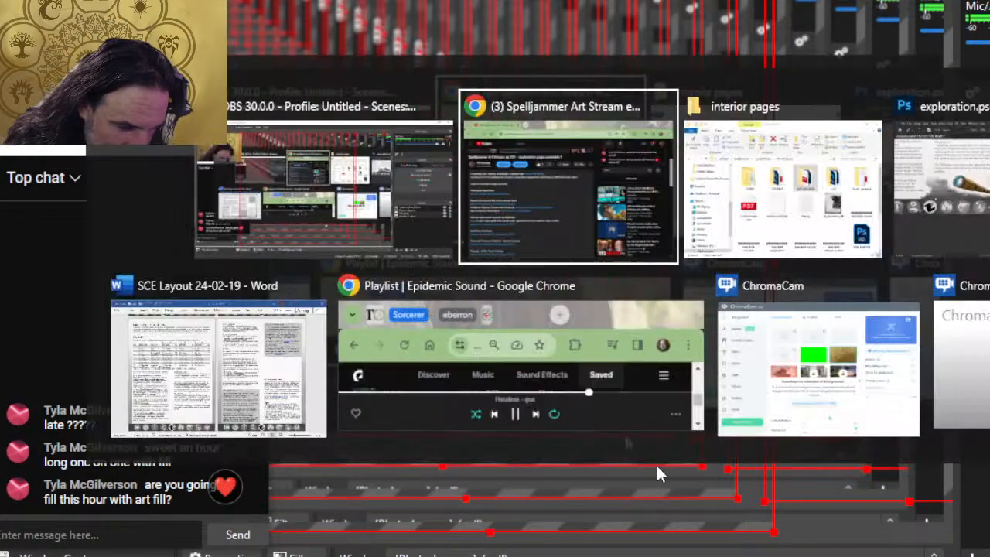
{"action": "key", "text": "alt+Tab"}
{"action": "key", "text": "alt+Tab"}
{"action": "key", "text": "alt+Tab"}
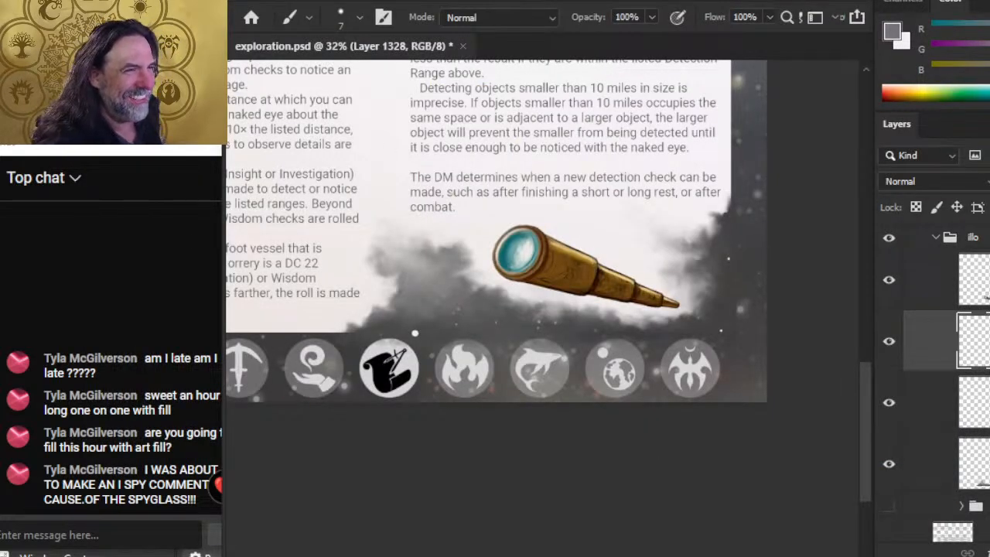
{"action": "left_click_drag", "start_coordinate": [102, 148], "coordinate": [79, 172]}
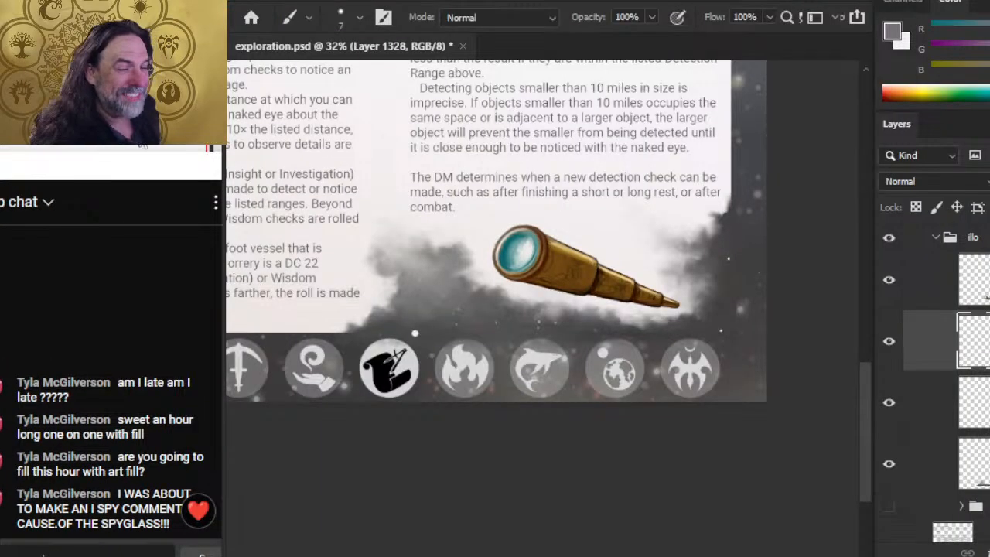
Switch to the SCE Layout document in Word, adjust its window's edge beside the chat, and return to exploration.psd in Photoshop
{"action": "key", "text": "alt+Tab"}
{"action": "key", "text": "alt+Tab"}
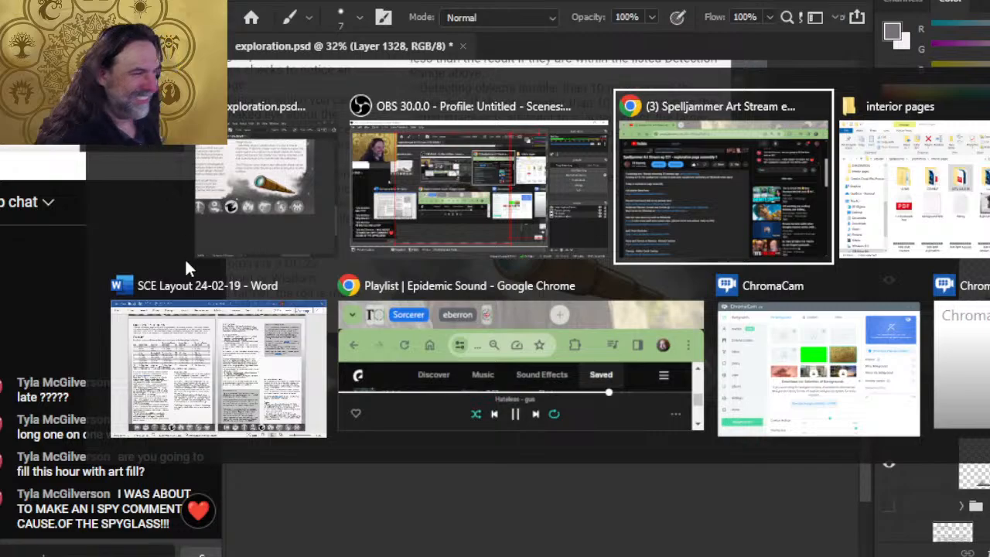
{"action": "key", "text": "alt+Tab"}
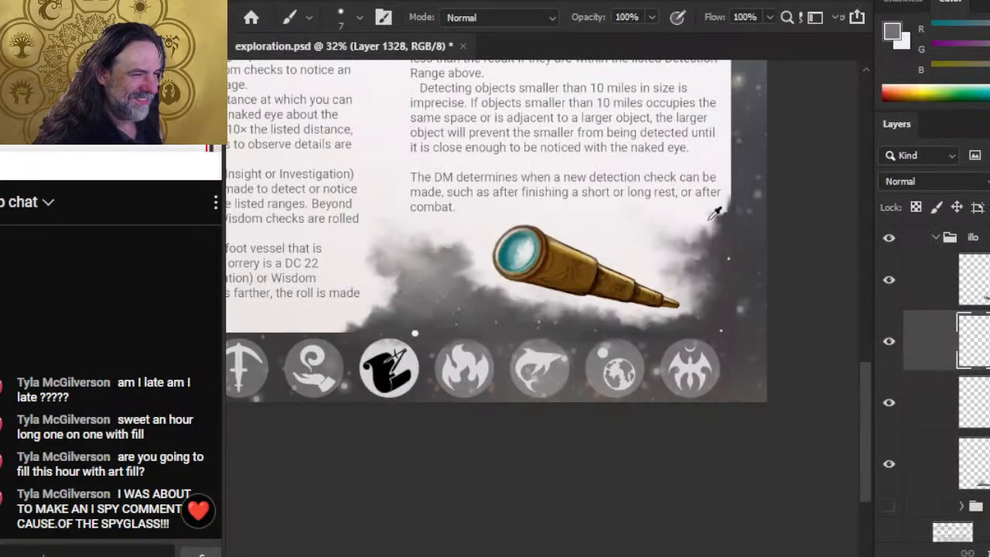
{"action": "key", "text": "alt+Tab"}
{"action": "key", "text": "alt+Tab"}
{"action": "key", "text": "alt+Tab"}
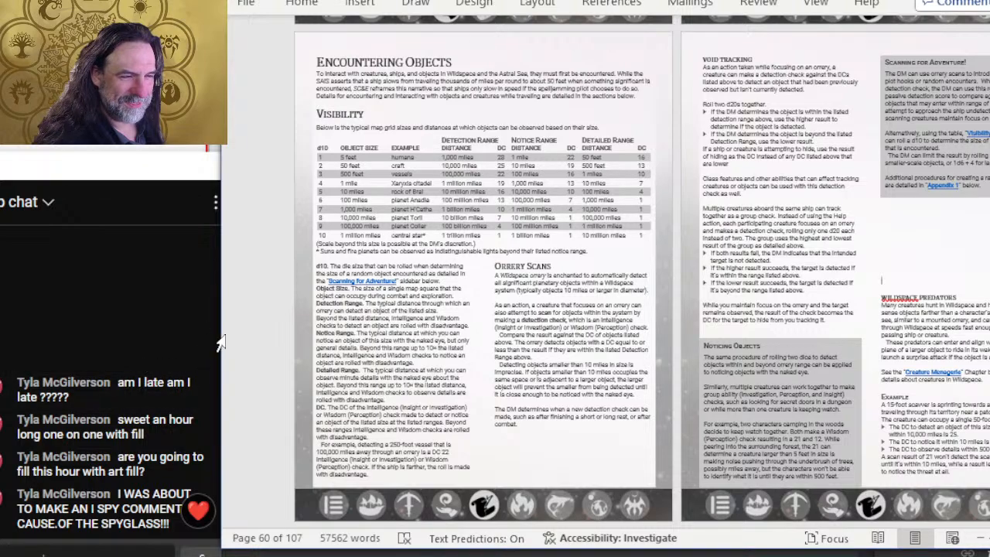
{"action": "left_click_drag", "start_coordinate": [219, 332], "coordinate": [221, 332]}
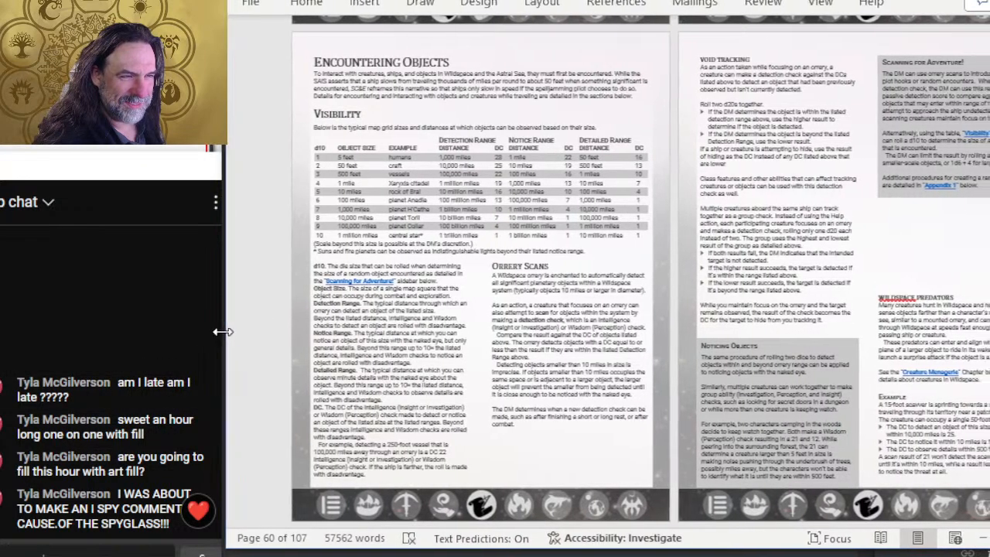
{"action": "key", "text": "alt+Tab"}
{"action": "key", "text": "Tab"}
{"action": "key", "text": "Tab"}
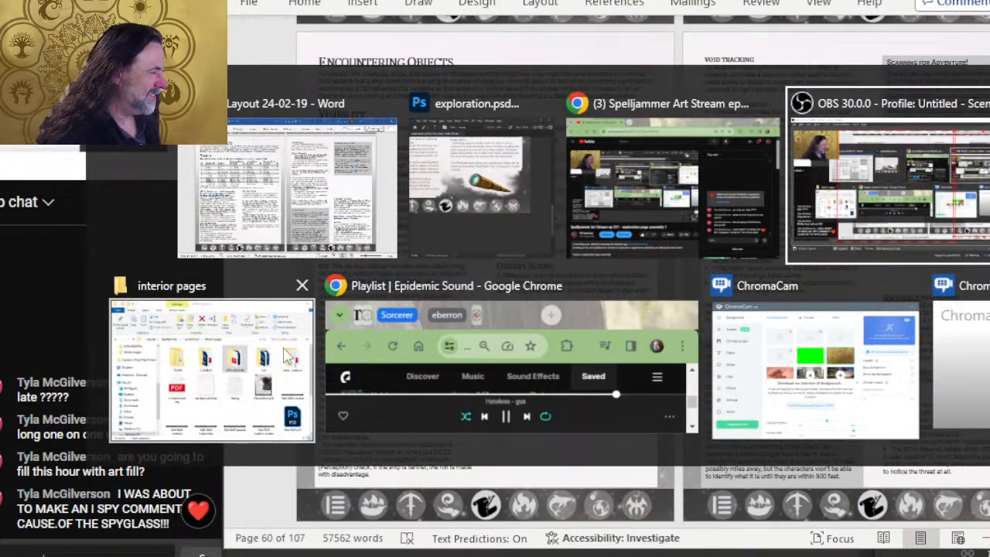
{"action": "key", "text": "shift+Tab"}
{"action": "key", "text": "shift+Tab"}
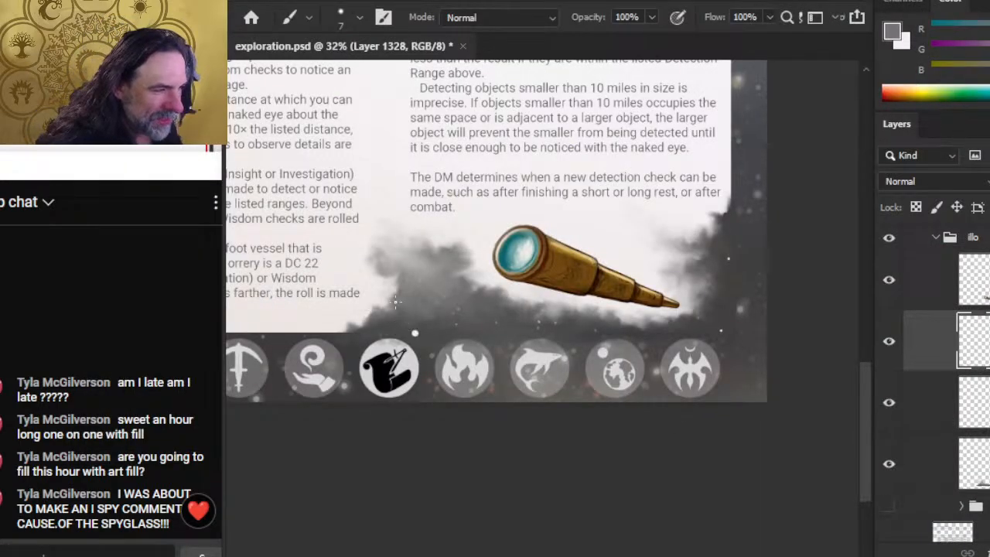
Paint tiny speckles across the smoke above the navigation icons with a 5 to 10 px brush, using greys sampled from the borders
{"action": "key", "text": "bracketleft"}
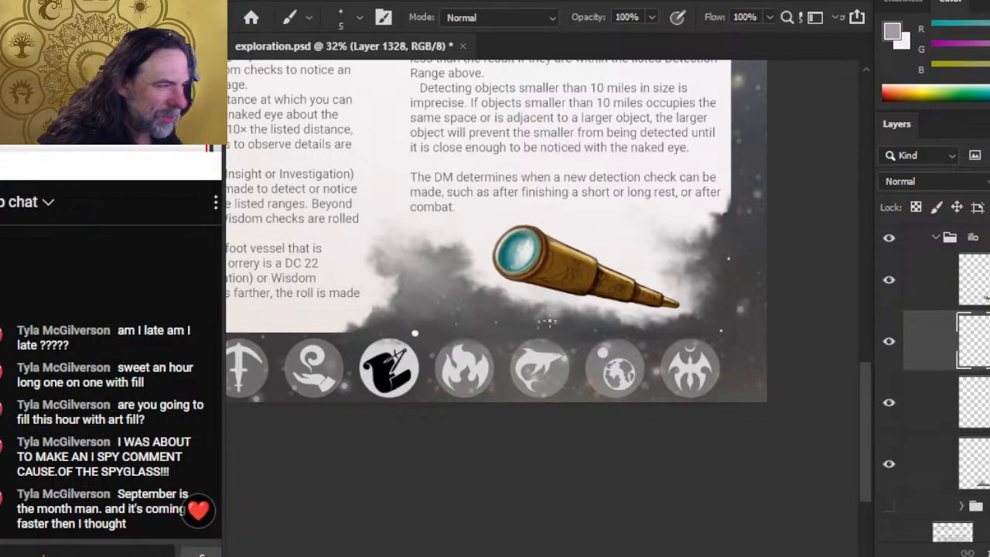
{"action": "left_click", "coordinate": [757, 196], "text": "alt"}
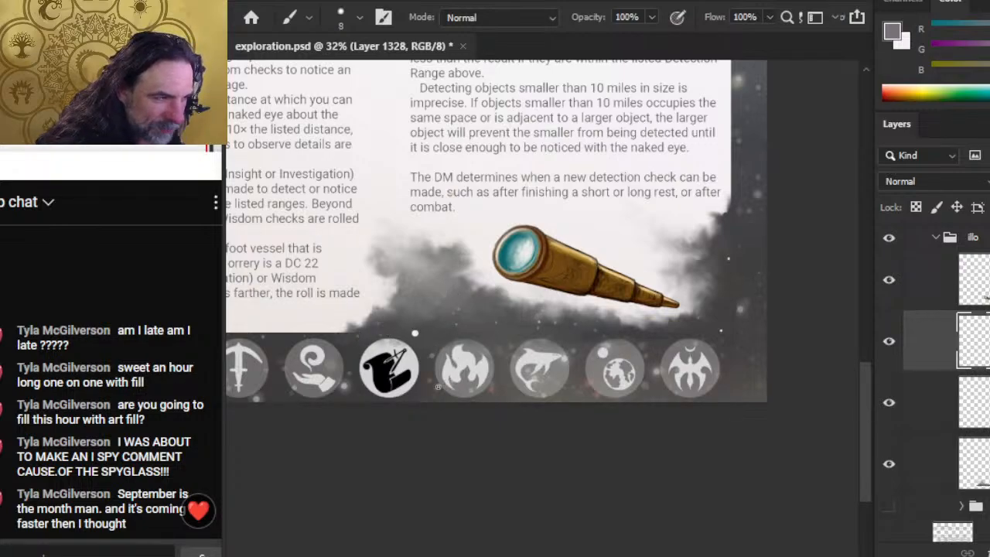
{"action": "left_click", "coordinate": [344, 391], "text": "alt"}
{"action": "key", "text": "bracketright"}
{"action": "key", "text": "bracketright"}
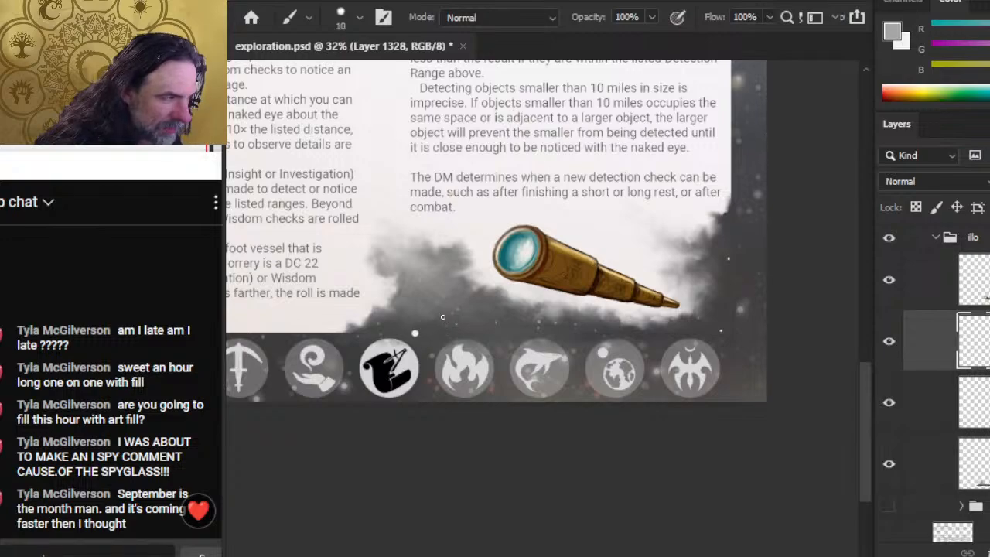
{"action": "key", "text": "bracketleft"}
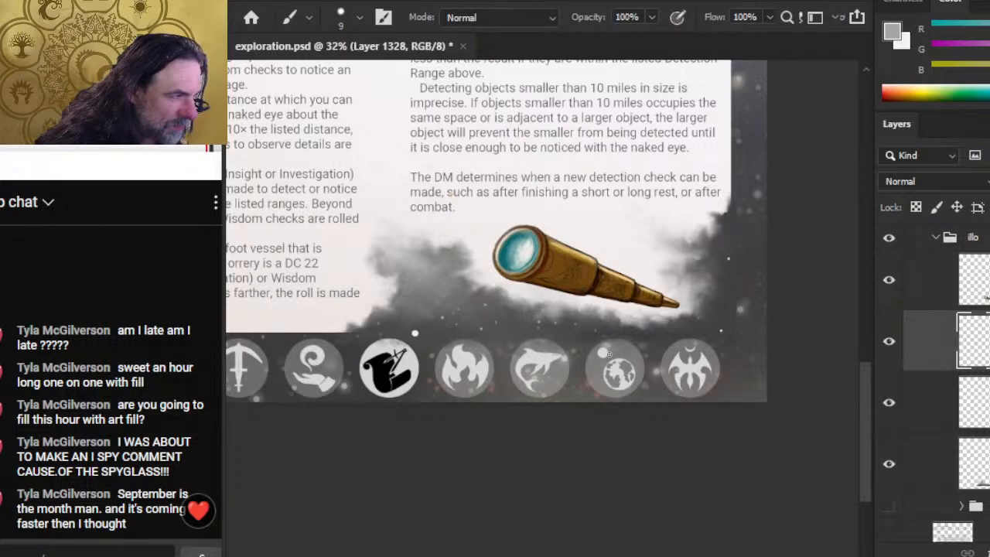
Scatter more light grey speckles over the smoke and side border around the spyglass eyepiece, varying the brush size slightly
{"action": "key", "text": "bracketright"}
{"action": "key", "text": "bracketright"}
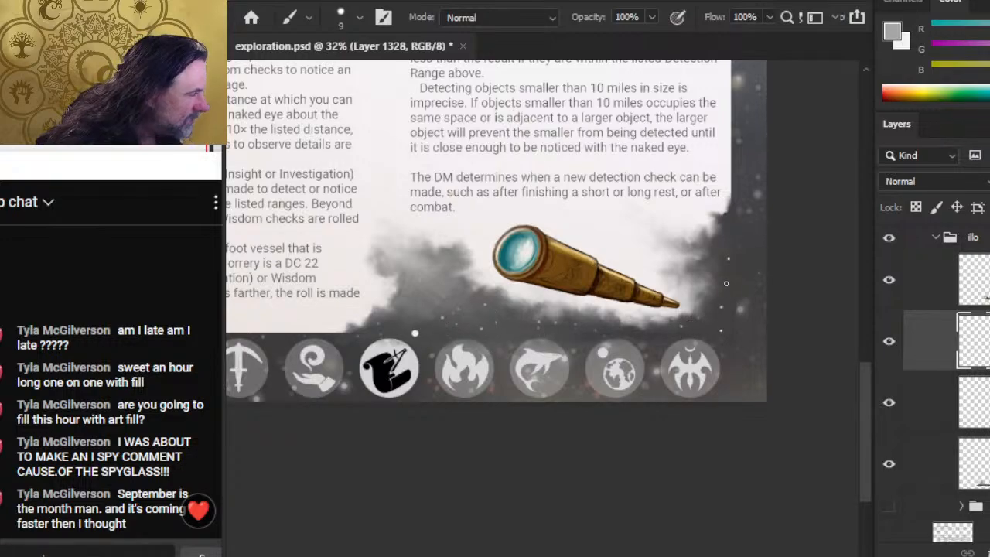
{"action": "key", "text": "bracketright"}
{"action": "key", "text": "bracketright"}
{"action": "key", "text": "bracketright"}
{"action": "key", "text": "bracketleft"}
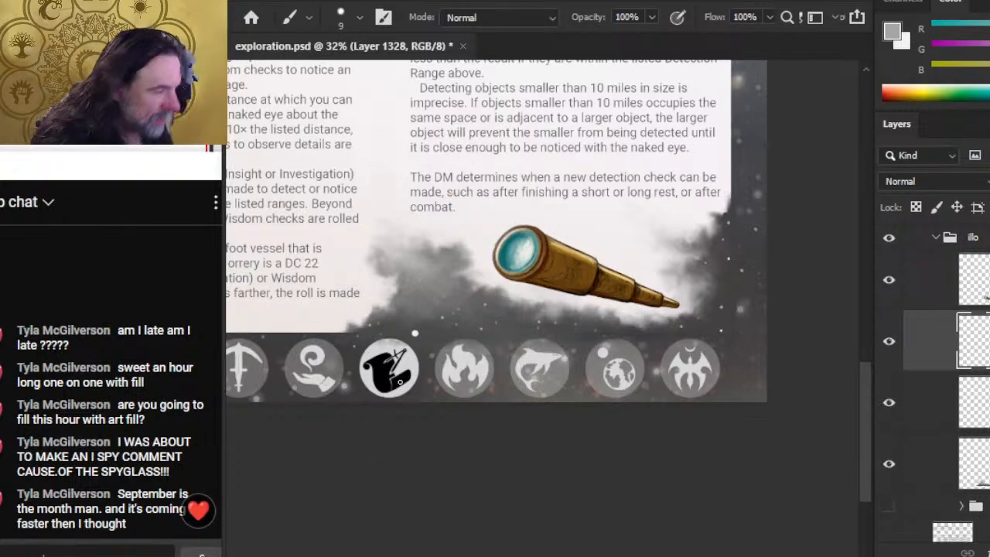
Fade the bright star above the scroll icon with the eraser at 20% opacity, and duplicate the star layer
{"action": "key", "text": "e"}
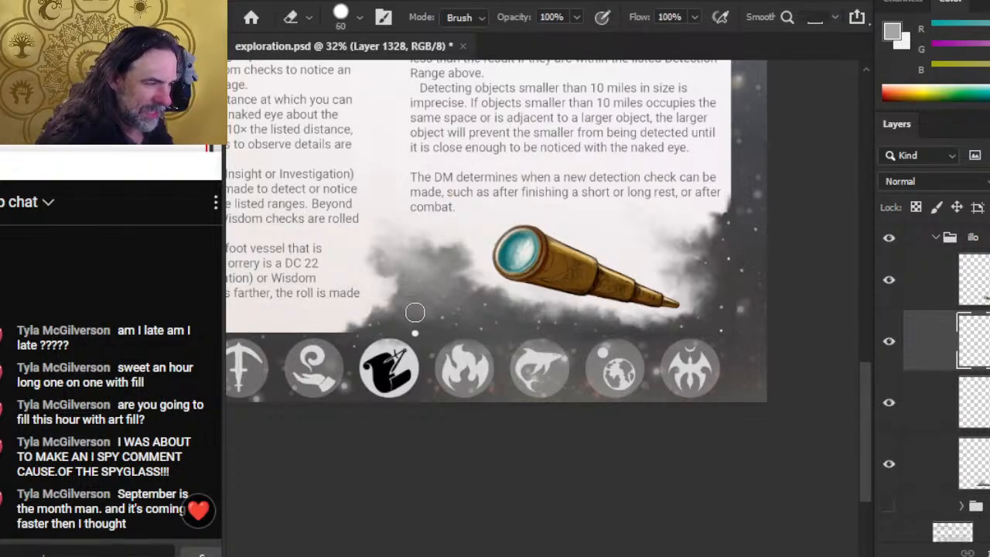
{"action": "key", "text": "2"}
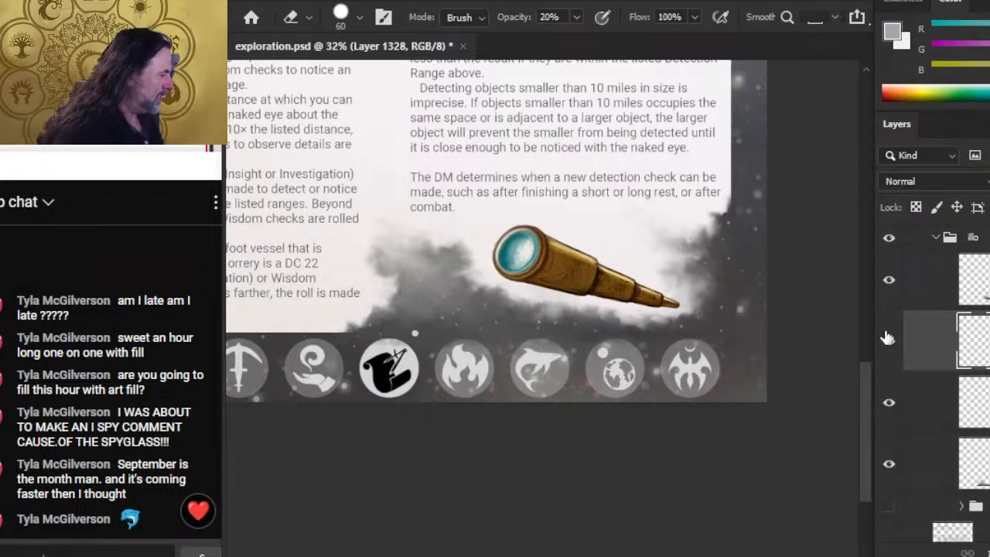
{"action": "right_click", "coordinate": [914, 357]}
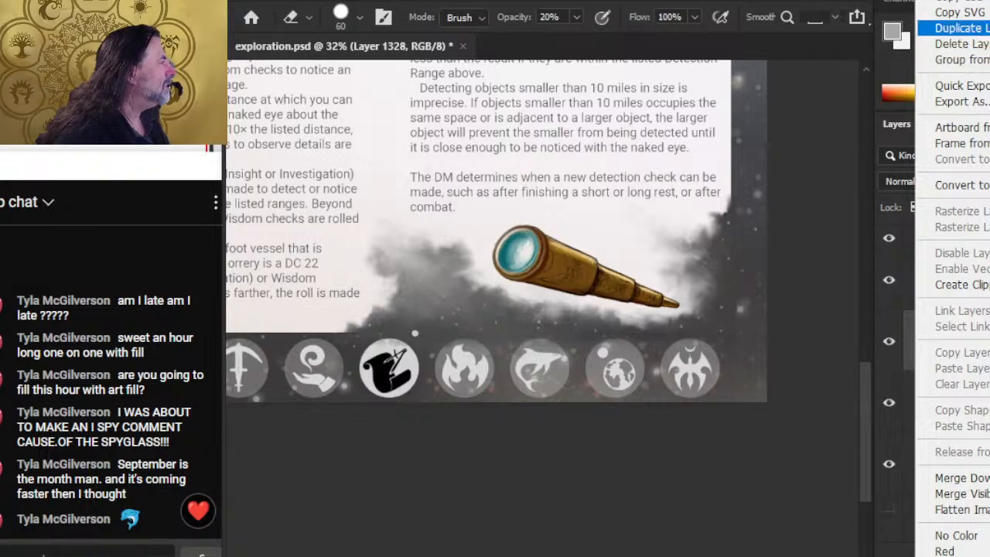
{"action": "left_click", "coordinate": [959, 28]}
{"action": "key", "text": "Return"}
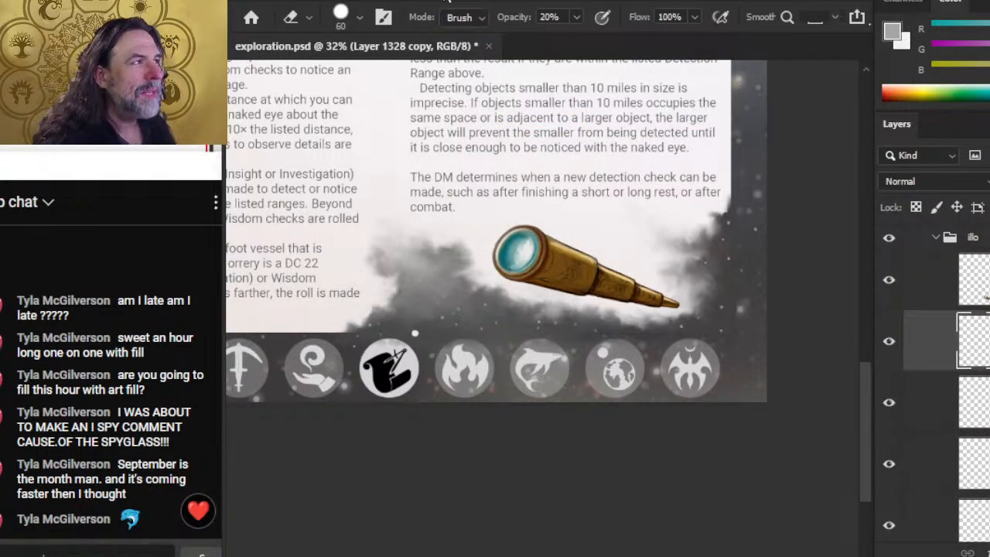
Apply a Gaussian Blur with a radius of about 4.3 pixels to the duplicated star layer
{"action": "left_click", "coordinate": [446, 0]}
{"action": "mouse_move", "coordinate": [476, 0]}
{"action": "mouse_move", "coordinate": [530, 202]}
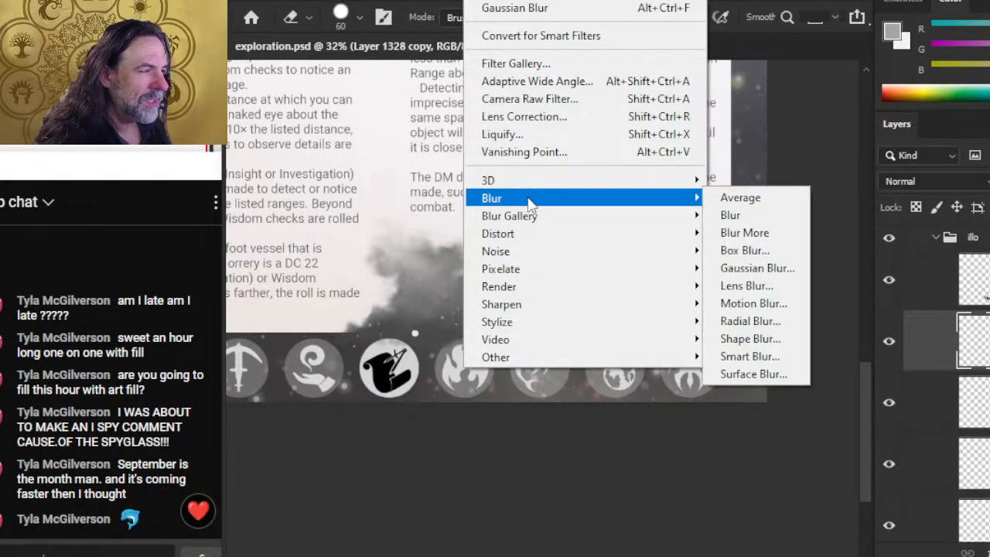
{"action": "left_click", "coordinate": [782, 268]}
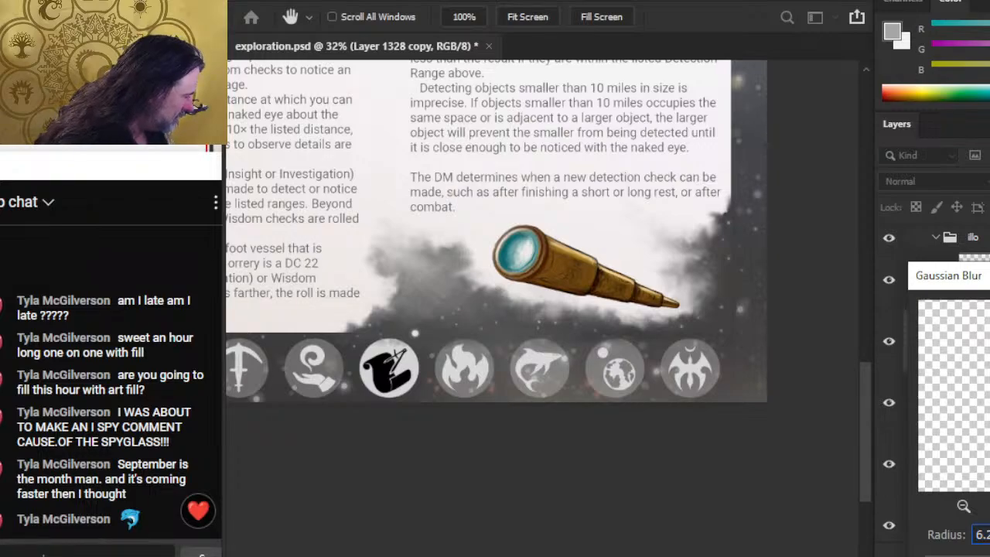
{"action": "left_click_drag", "start_coordinate": [986, 556], "coordinate": [989, 556]}
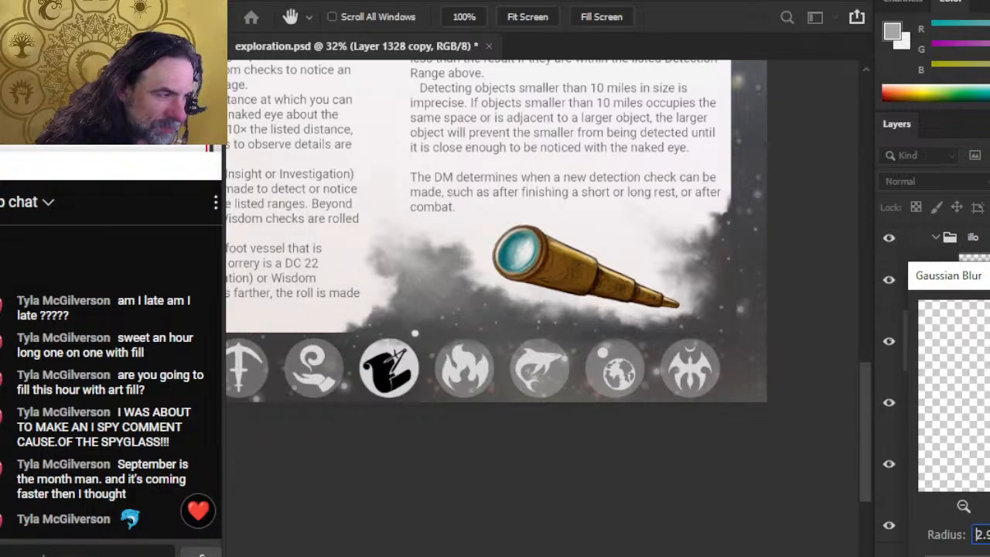
{"action": "left_click_drag", "start_coordinate": [989, 556], "coordinate": [989, 556]}
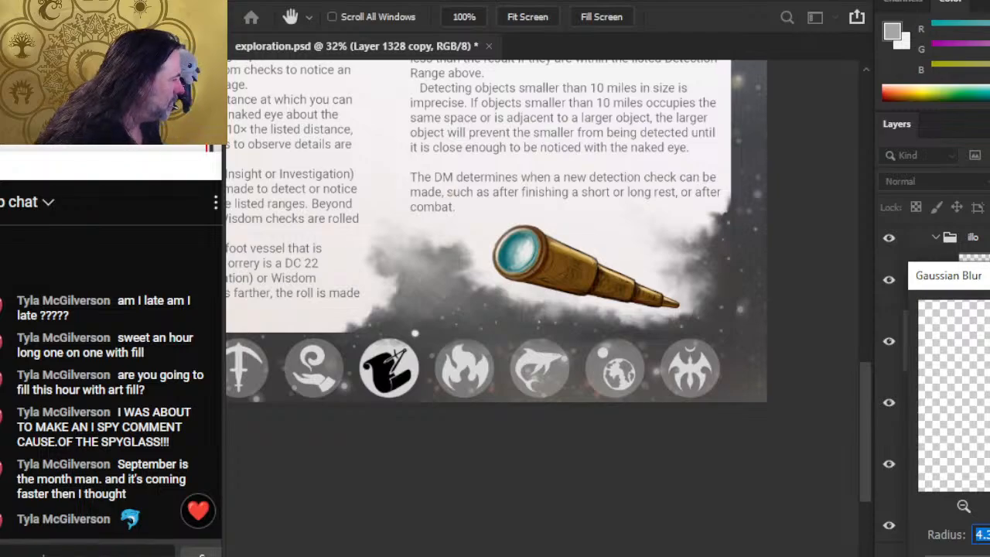
{"action": "key", "text": "Return"}
Select the original star layer beneath the blurred copy and reduce the eraser size to 45 px
{"action": "left_click", "coordinate": [984, 403]}
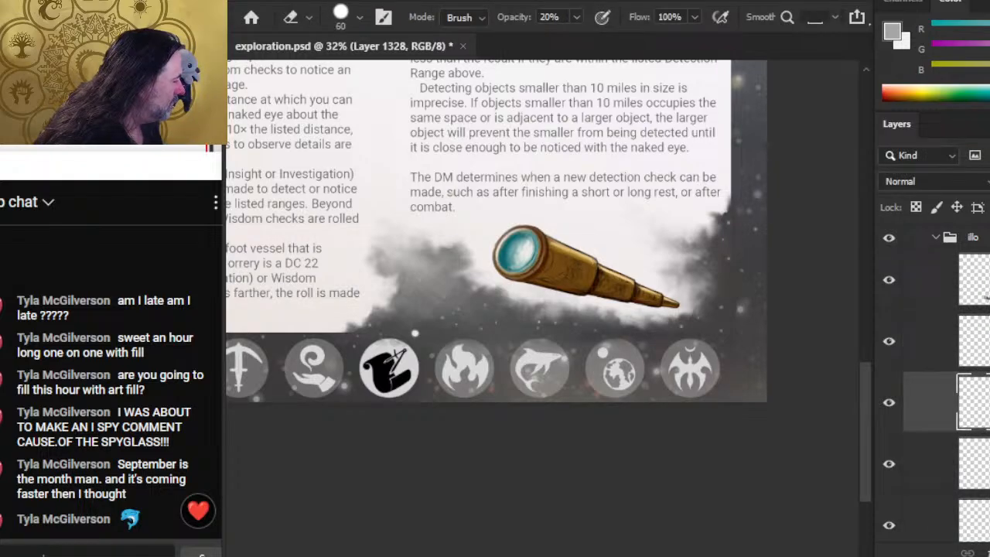
{"action": "key", "text": "bracketleft"}
{"action": "key", "text": "bracketleft"}
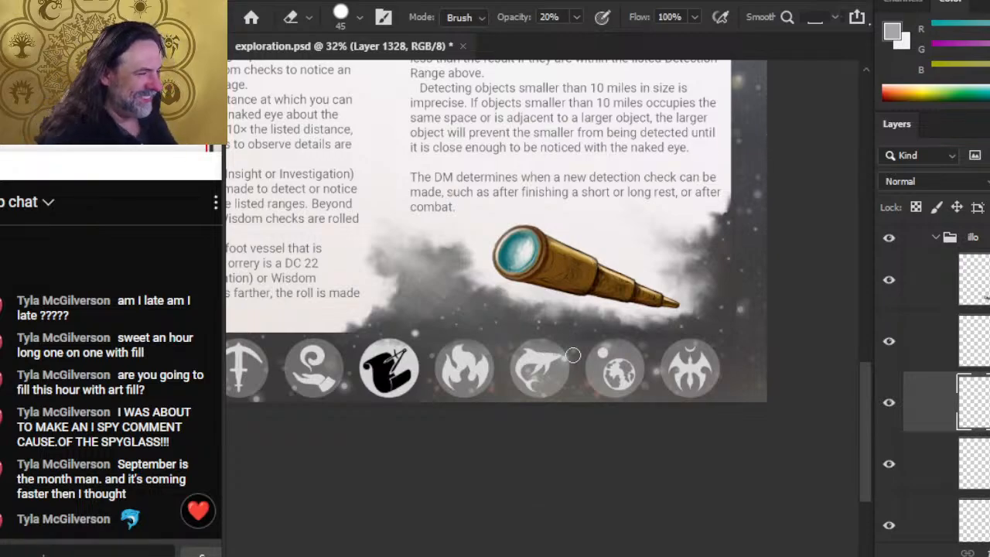
Merge the blurred star copy, the original star layer and the speckle layer beneath them into one layer
{"action": "key", "text": "z"}
{"action": "left_click_drag", "start_coordinate": [601, 332], "coordinate": [555, 373]}
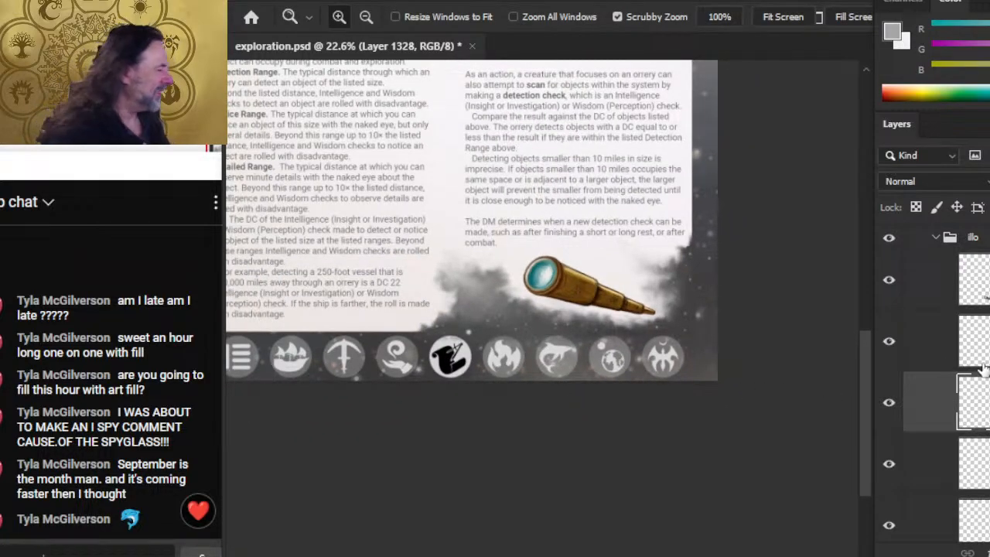
{"action": "right_click", "coordinate": [929, 350]}
{"action": "left_click", "coordinate": [921, 363]}
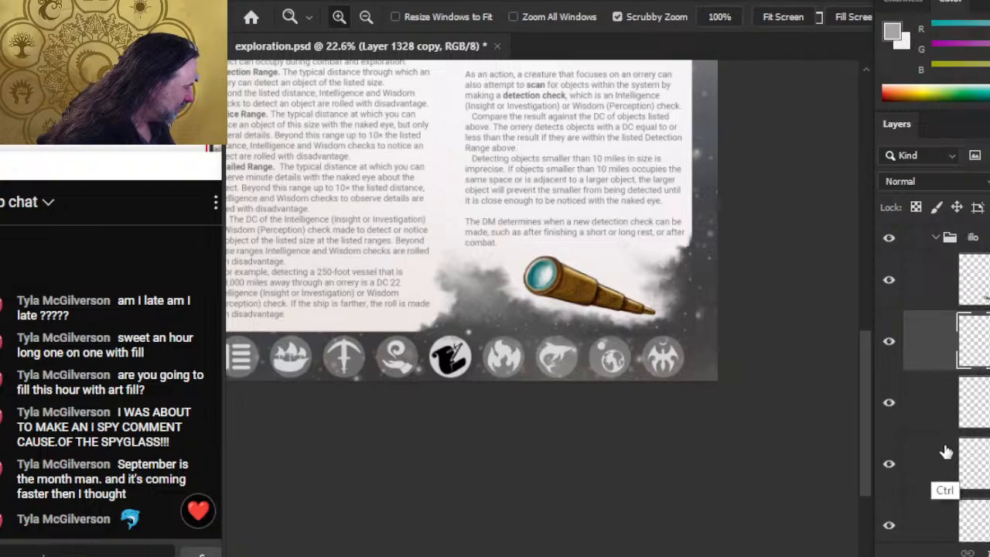
{"action": "left_click", "coordinate": [940, 466], "text": "shift"}
{"action": "right_click", "coordinate": [923, 407]}
{"action": "left_click", "coordinate": [920, 356]}
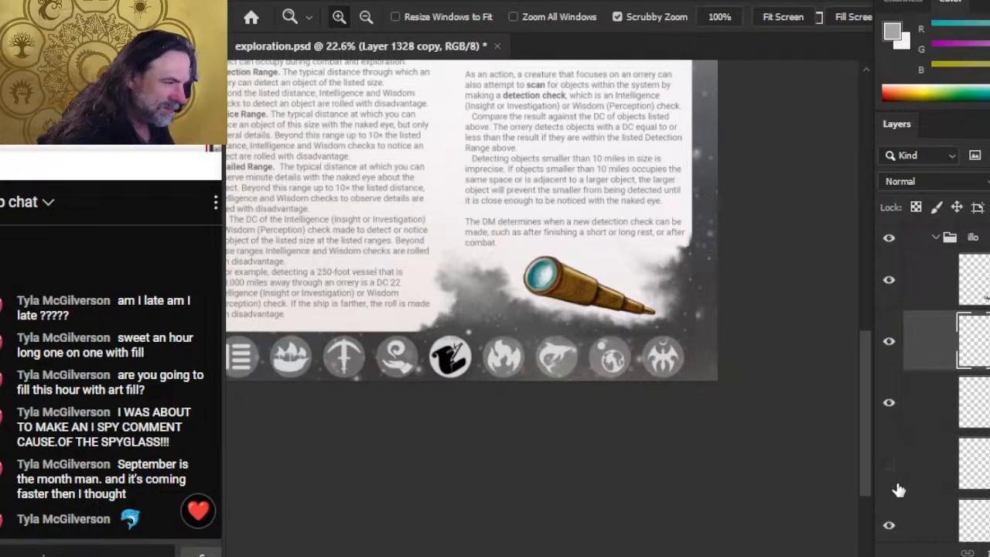
{"action": "left_click", "coordinate": [897, 539]}
{"action": "left_click", "coordinate": [899, 539]}
{"action": "left_click", "coordinate": [906, 440], "text": "shift"}
{"action": "right_click", "coordinate": [920, 446]}
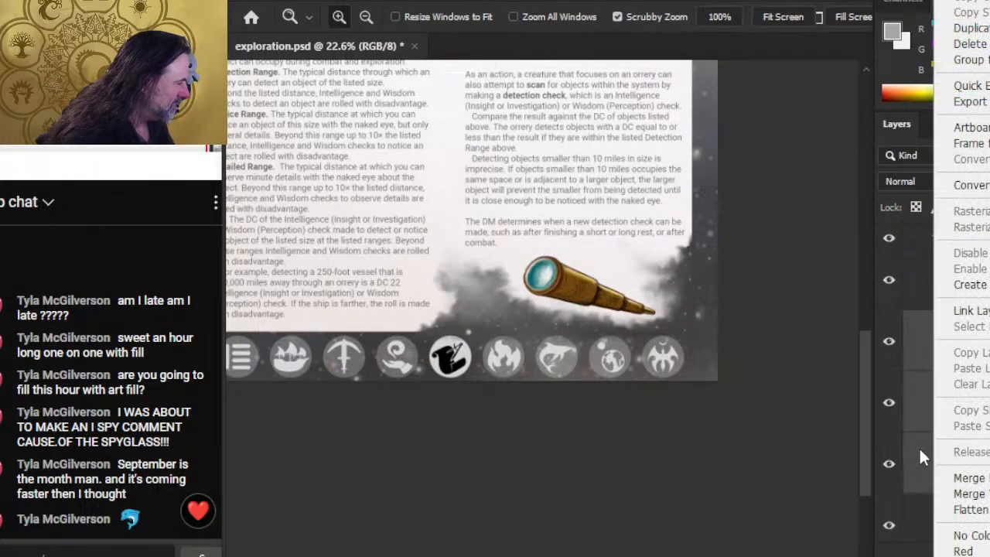
{"action": "left_click", "coordinate": [967, 478]}
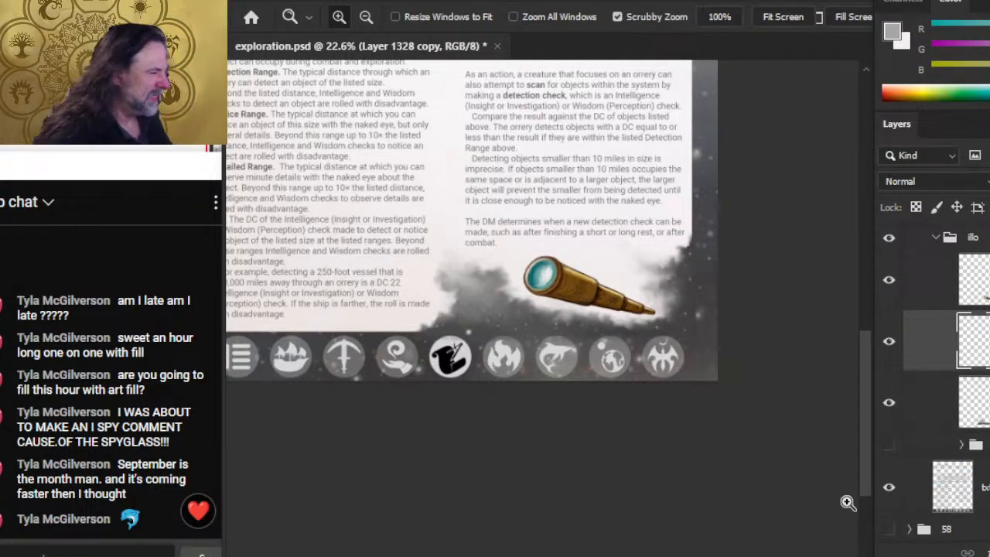
Check the whole page, and rotate the spyglass layer clockwise by about 2.6 degrees with Free Transform
{"action": "left_click_drag", "start_coordinate": [550, 348], "coordinate": [492, 367]}
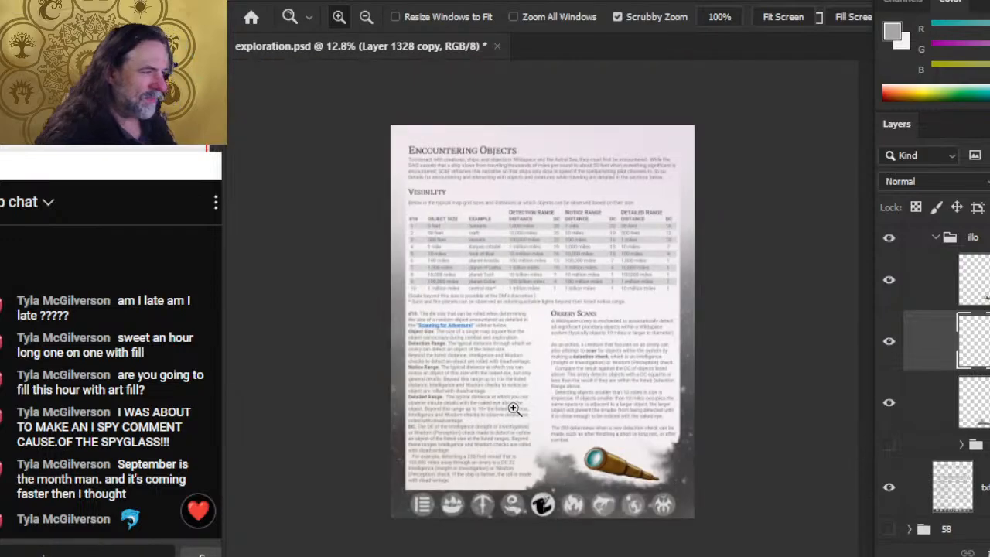
{"action": "left_click", "coordinate": [464, 239]}
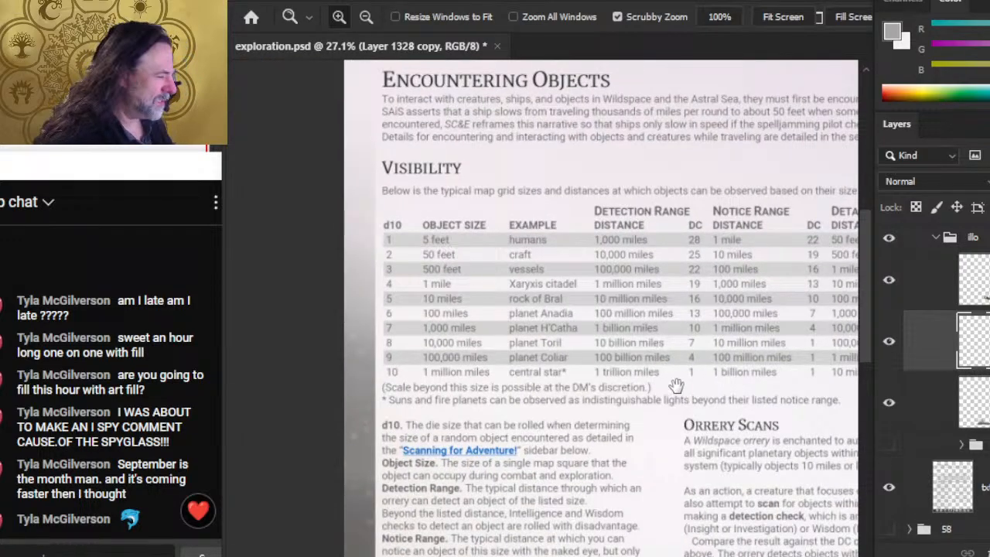
{"action": "left_click_drag", "start_coordinate": [676, 386], "coordinate": [487, 240]}
{"action": "left_click_drag", "start_coordinate": [448, 468], "coordinate": [513, 514]}
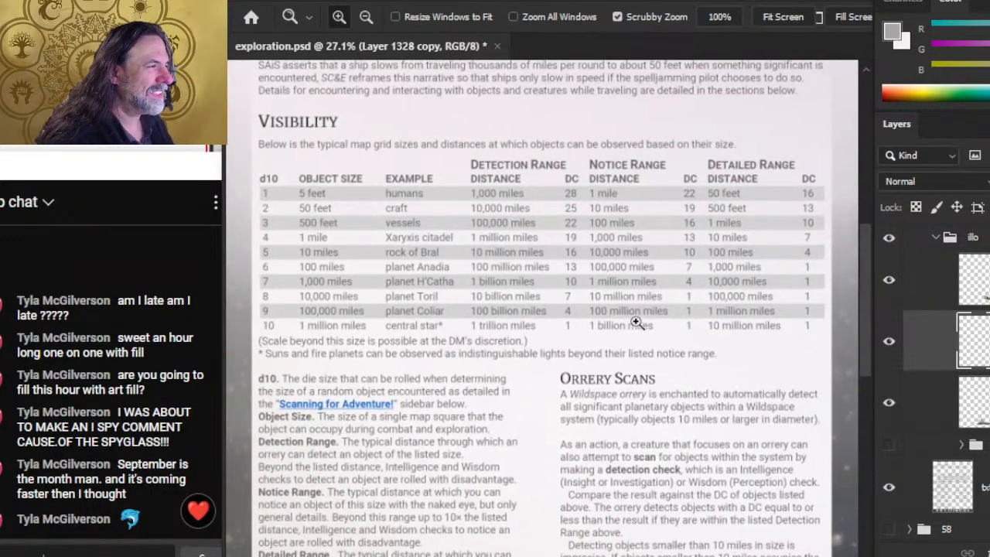
{"action": "left_click_drag", "start_coordinate": [636, 322], "coordinate": [559, 350]}
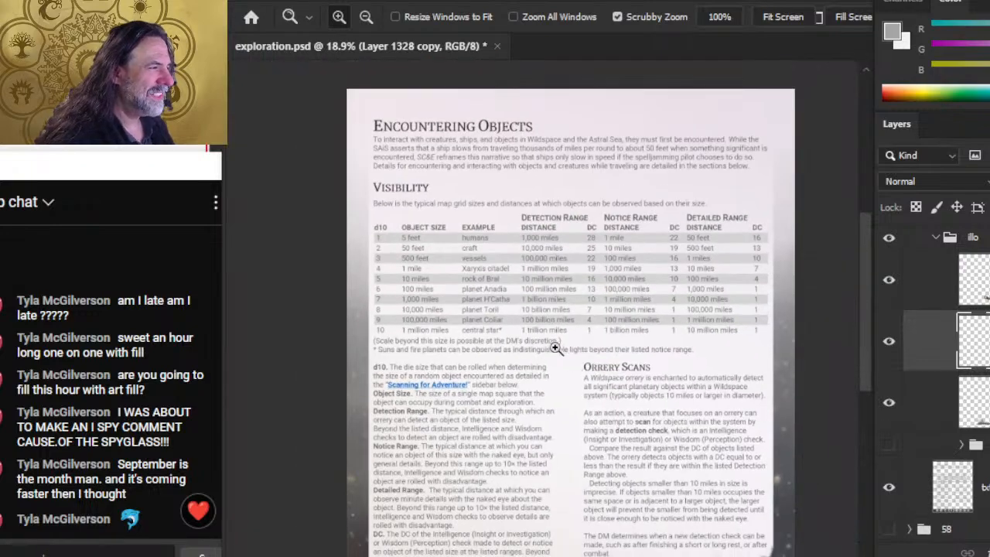
{"action": "left_click_drag", "start_coordinate": [654, 478], "coordinate": [598, 234]}
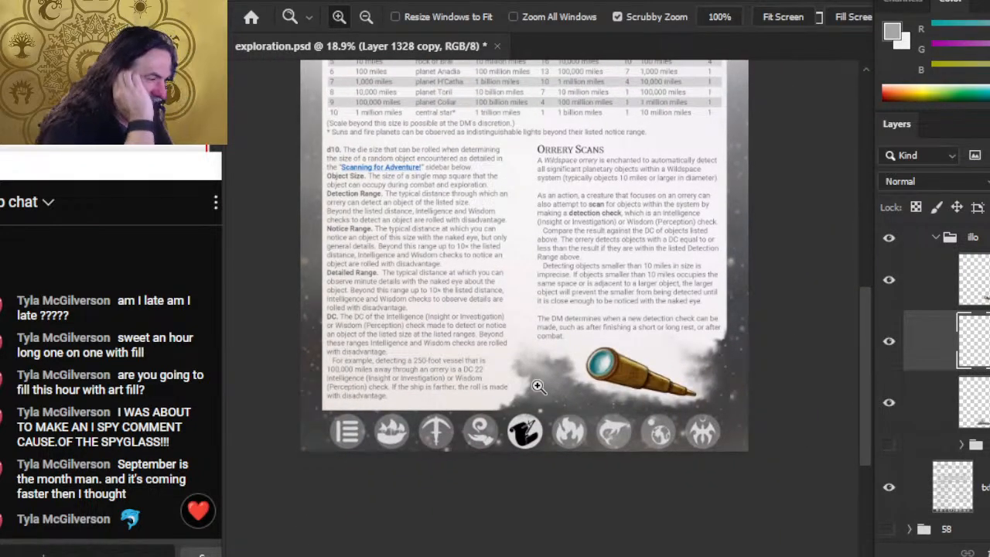
{"action": "left_click", "coordinate": [981, 280]}
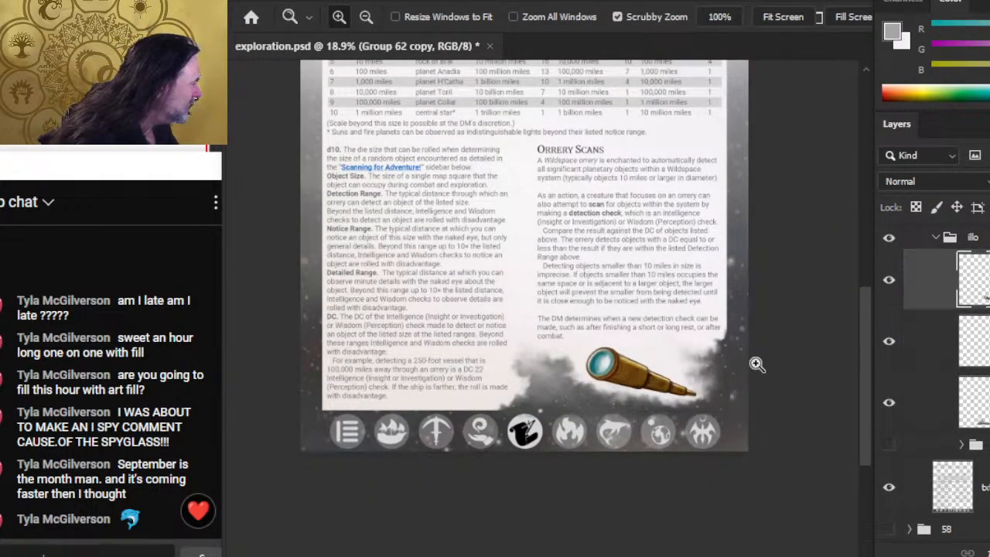
{"action": "key", "text": "v"}
{"action": "key", "text": "l"}
{"action": "right_click", "coordinate": [559, 317]}
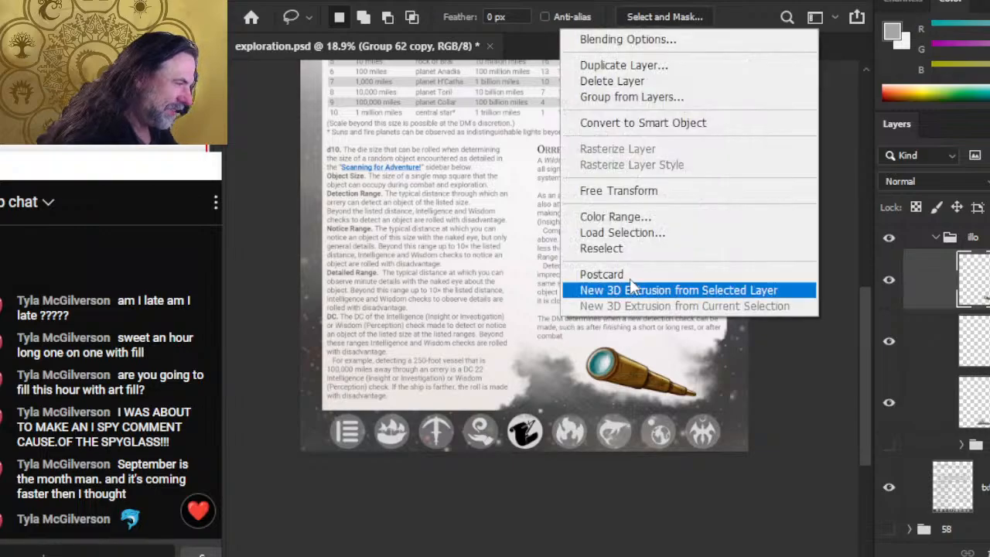
{"action": "left_click", "coordinate": [678, 199]}
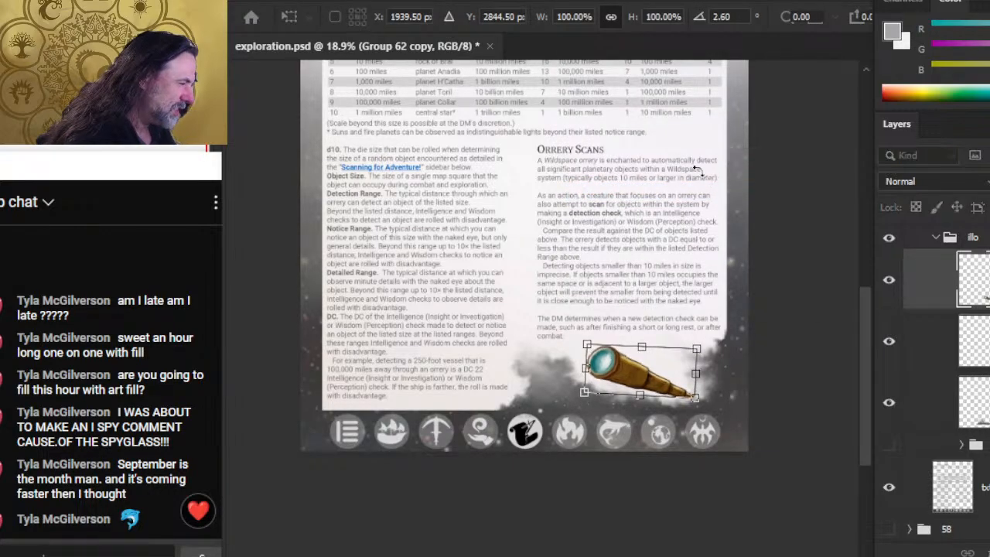
{"action": "key", "text": "Return"}
Nudge the spyglass slightly left and down on the page, and save exploration.psd
{"action": "key", "text": "v"}
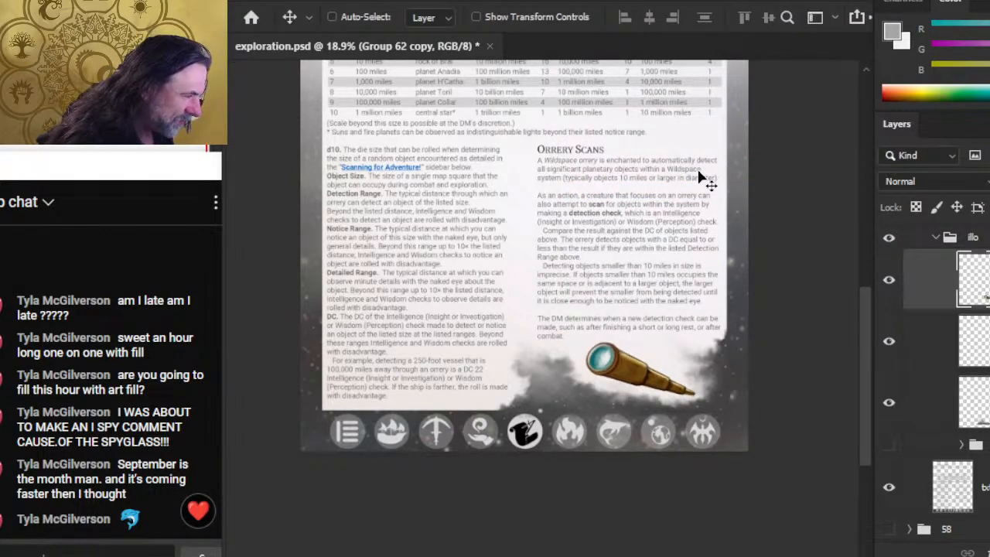
{"action": "key", "text": "shift+Left"}
{"action": "key", "text": "shift+Left"}
{"action": "key", "text": "shift+Down"}
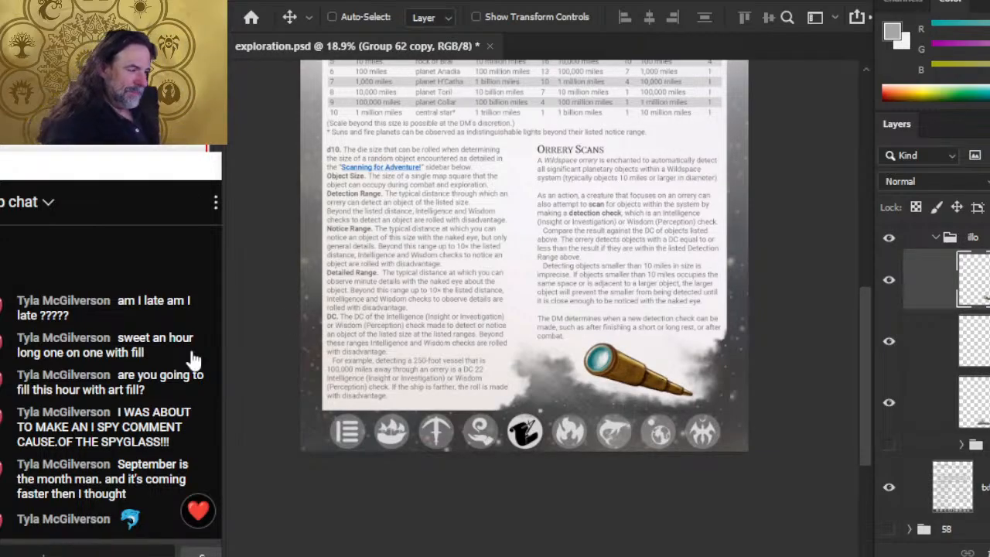
{"action": "key", "text": "ctrl+s"}
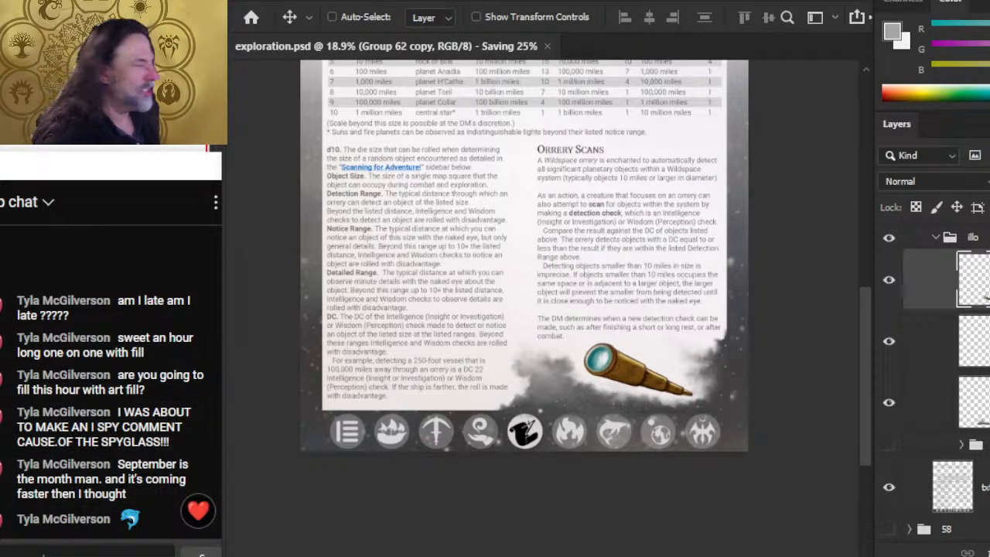
Collapse the illo and 59 groups, and select the page groups 60 through 66
{"action": "scroll", "coordinate": [932, 328], "scroll_direction": "up", "scroll_amount": 5}
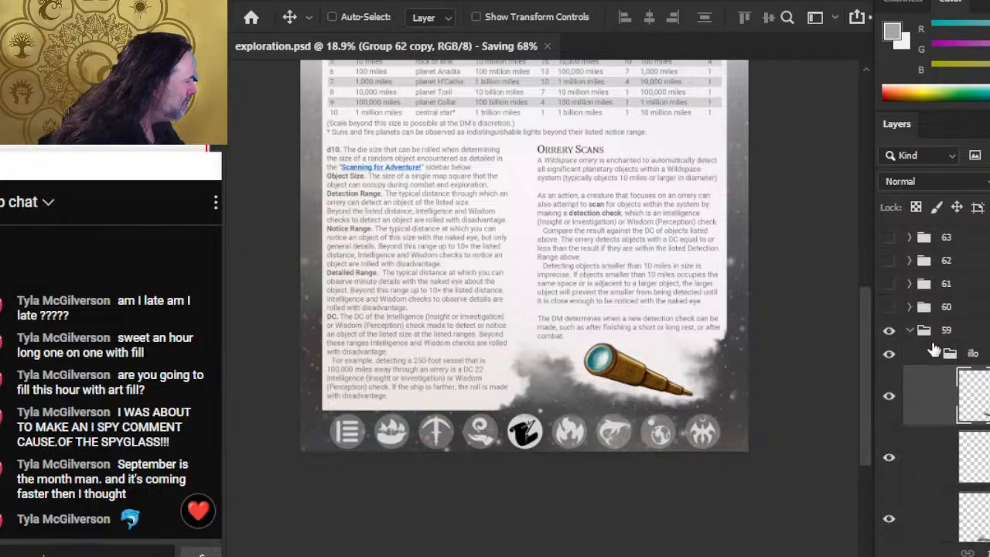
{"action": "left_click", "coordinate": [936, 353]}
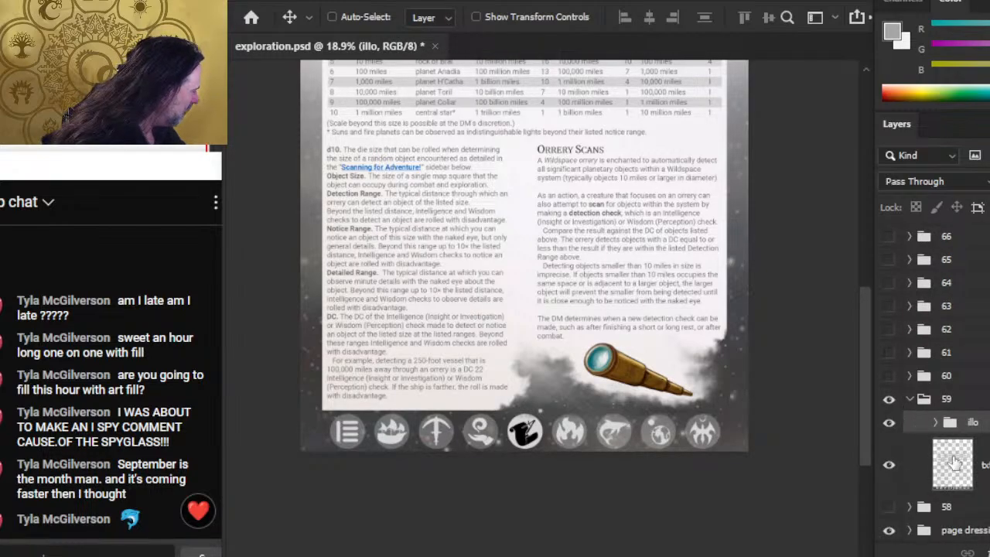
{"action": "left_click", "coordinate": [909, 399]}
{"action": "left_click", "coordinate": [989, 208]}
{"action": "left_click", "coordinate": [984, 422]}
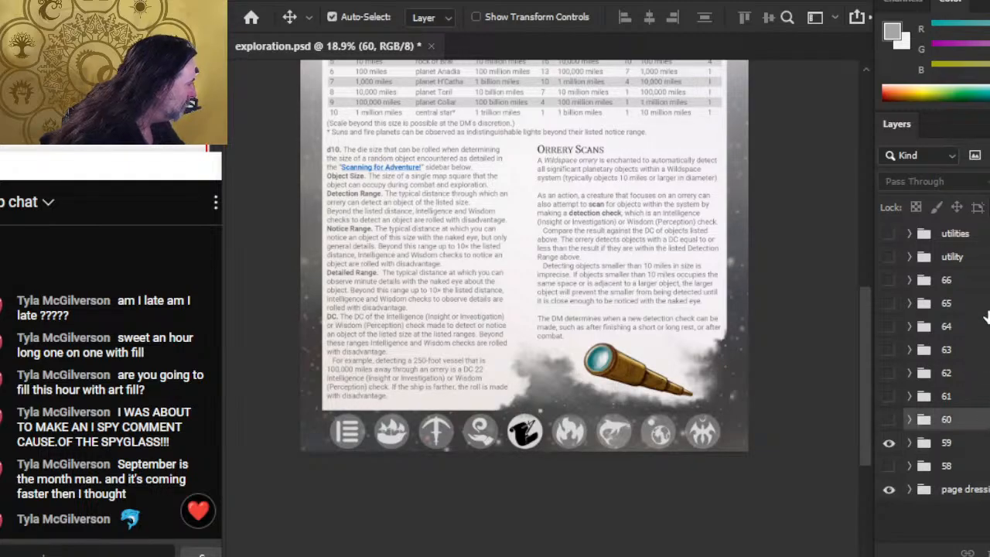
{"action": "left_click", "coordinate": [986, 288], "text": "shift"}
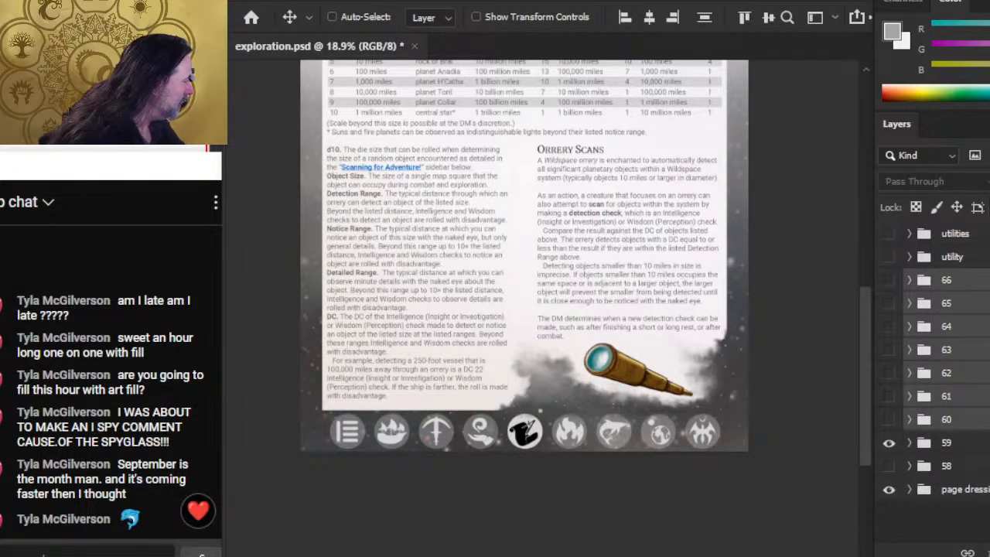
Hide page group 59, show page group 58, and bring its asteroid creature illustration into close view
{"action": "left_click", "coordinate": [888, 444]}
{"action": "left_click", "coordinate": [889, 465]}
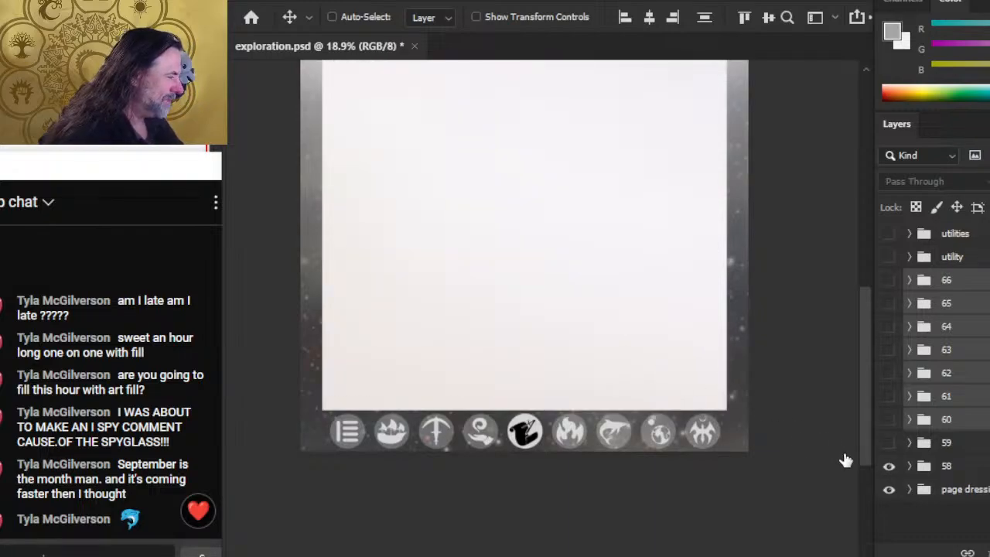
{"action": "key", "text": "z"}
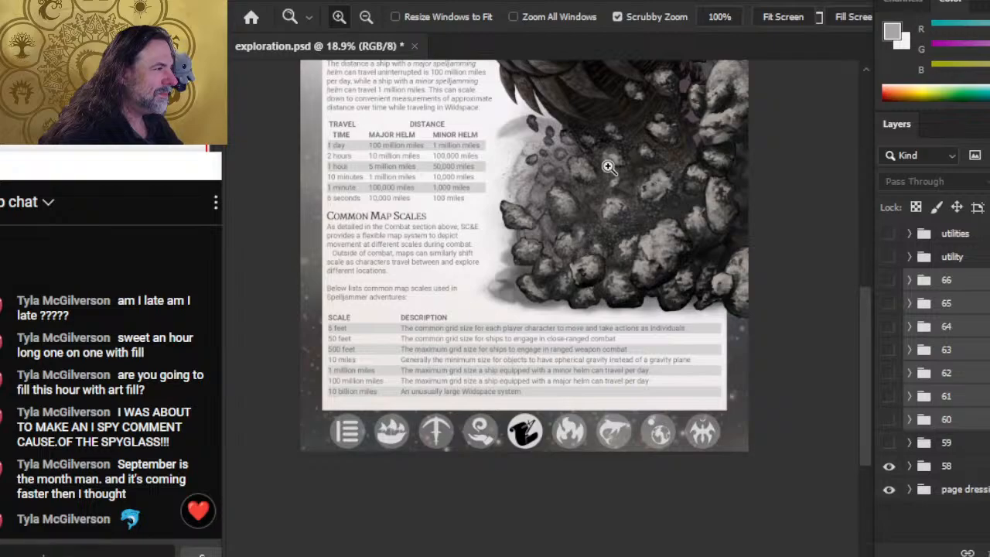
{"action": "mouse_move", "coordinate": [657, 204]}
{"action": "left_mouse_down"}
{"action": "mouse_move", "coordinate": [597, 192]}
{"action": "mouse_move", "coordinate": [643, 217]}
{"action": "left_mouse_up"}
{"action": "left_click_drag", "start_coordinate": [671, 133], "coordinate": [618, 317]}
{"action": "left_click_drag", "start_coordinate": [629, 238], "coordinate": [677, 241]}
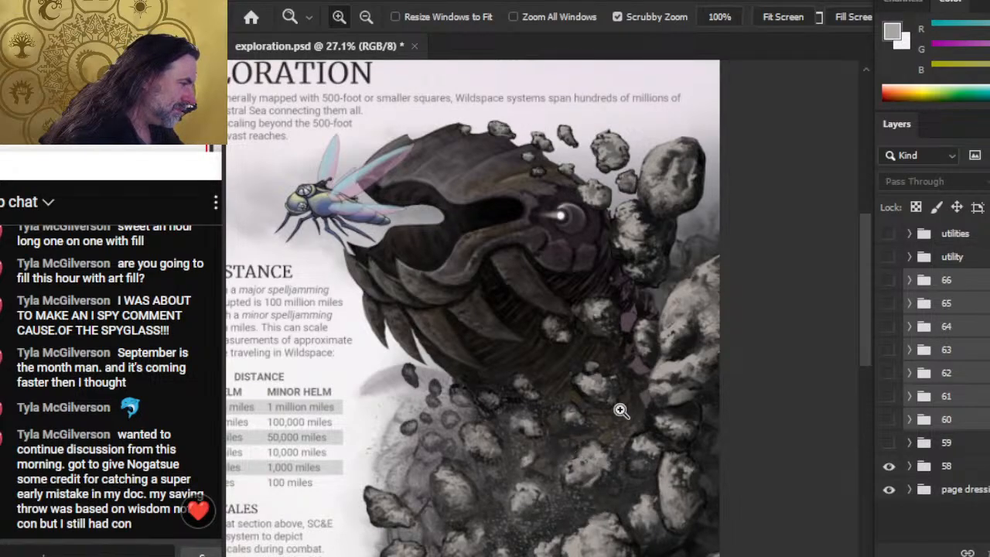
Select page group 58 and expand it together with its illo group to reach the illustration's subgroups
{"action": "left_click", "coordinate": [952, 472]}
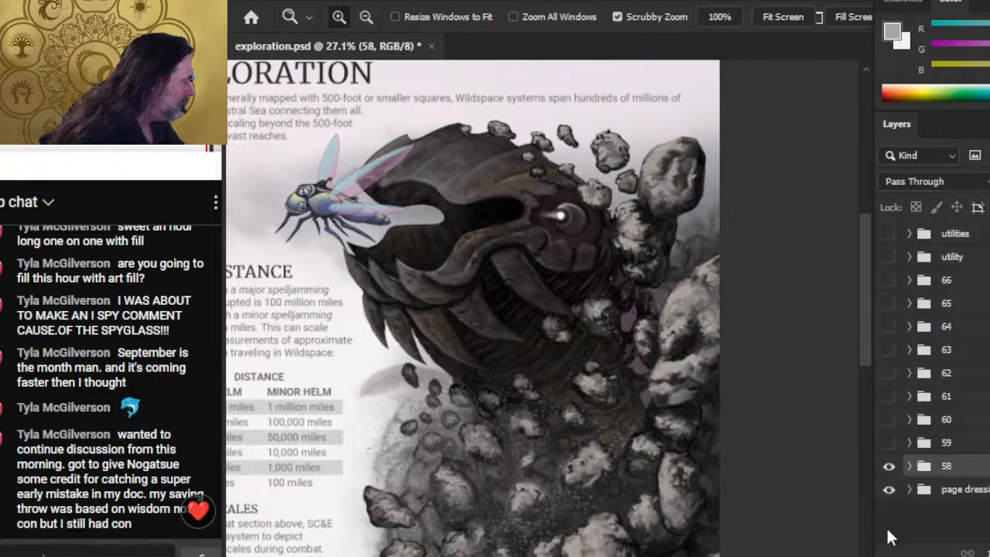
{"action": "left_click", "coordinate": [910, 466]}
{"action": "scroll", "coordinate": [957, 457], "scroll_direction": "down", "scroll_amount": 1}
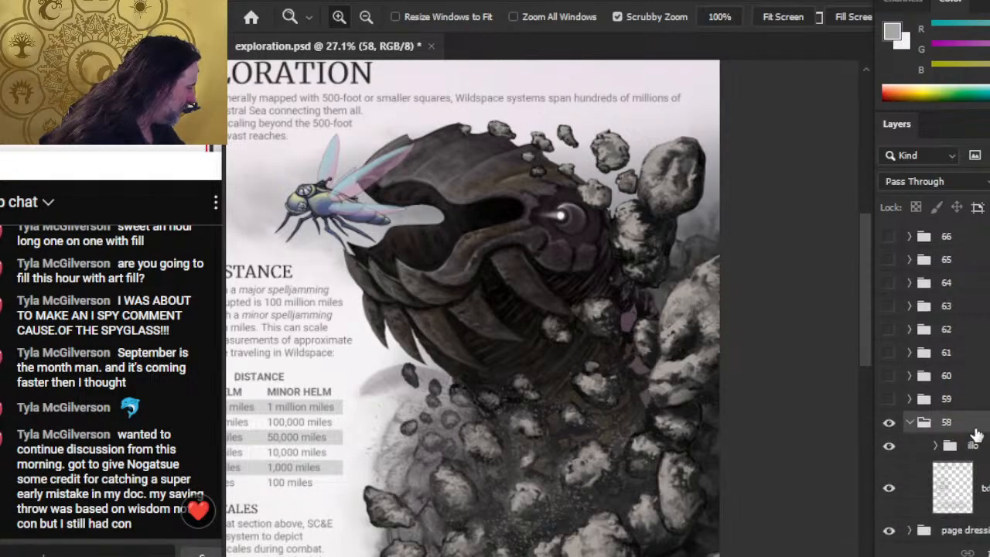
{"action": "left_click", "coordinate": [936, 446]}
{"action": "scroll", "coordinate": [938, 451], "scroll_direction": "down", "scroll_amount": 4}
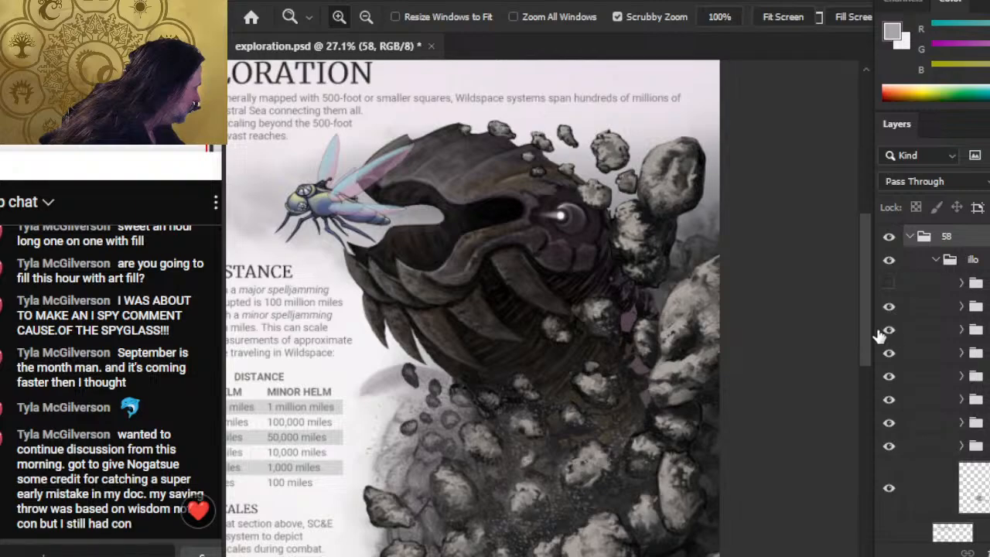
Toggle the visibility of individual subgroups in page 58's illo group to identify which one holds the creature
{"action": "left_click", "coordinate": [890, 331]}
{"action": "left_click", "coordinate": [890, 333]}
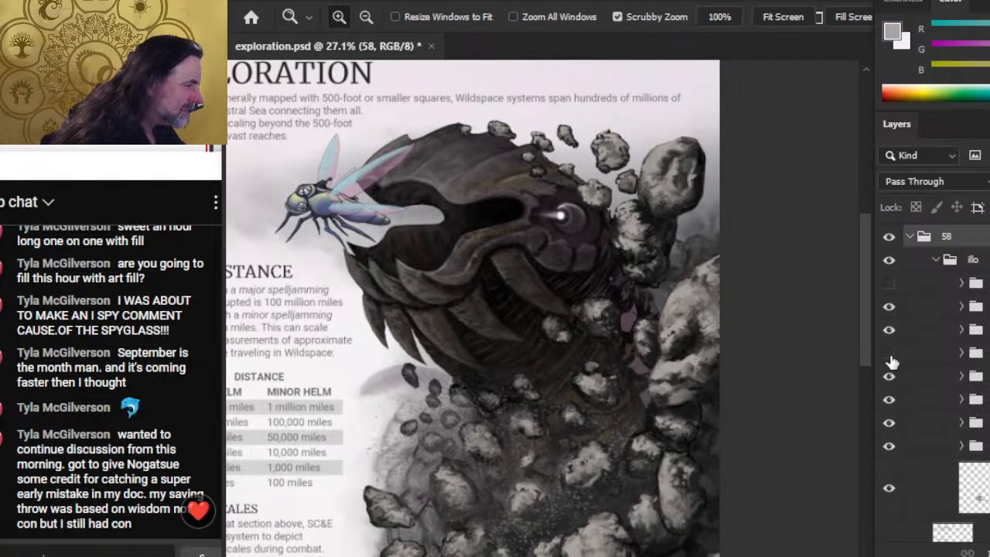
{"action": "left_click", "coordinate": [890, 354]}
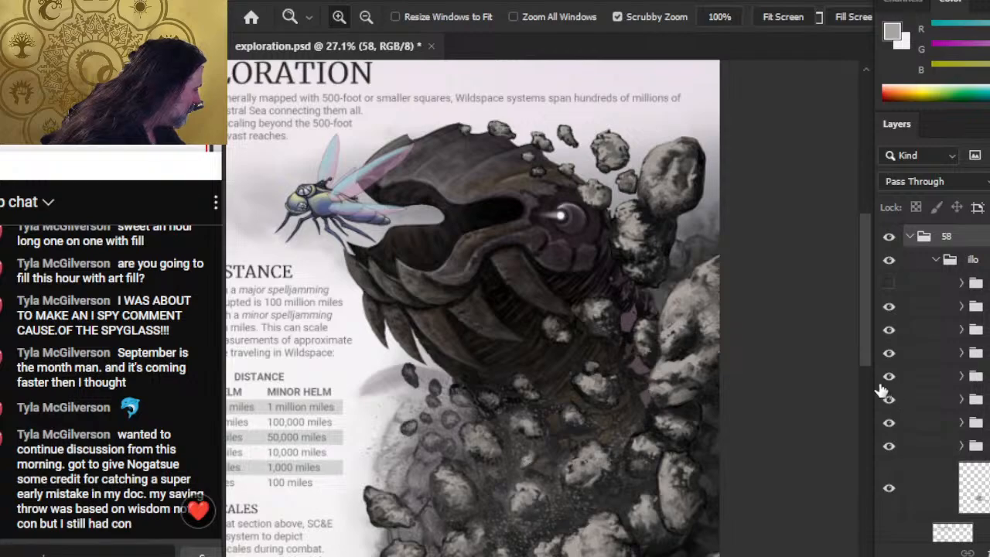
{"action": "left_click", "coordinate": [890, 377]}
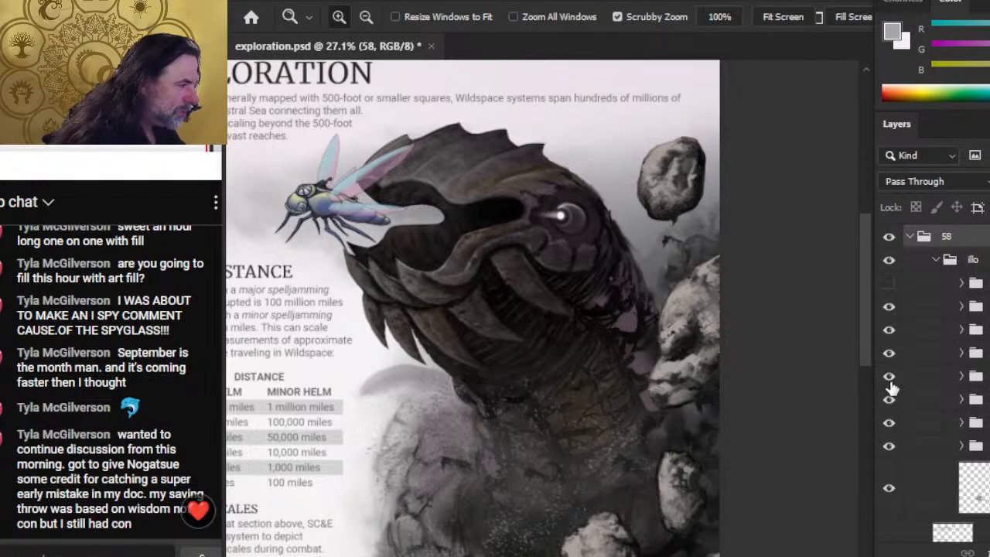
{"action": "left_click", "coordinate": [889, 377]}
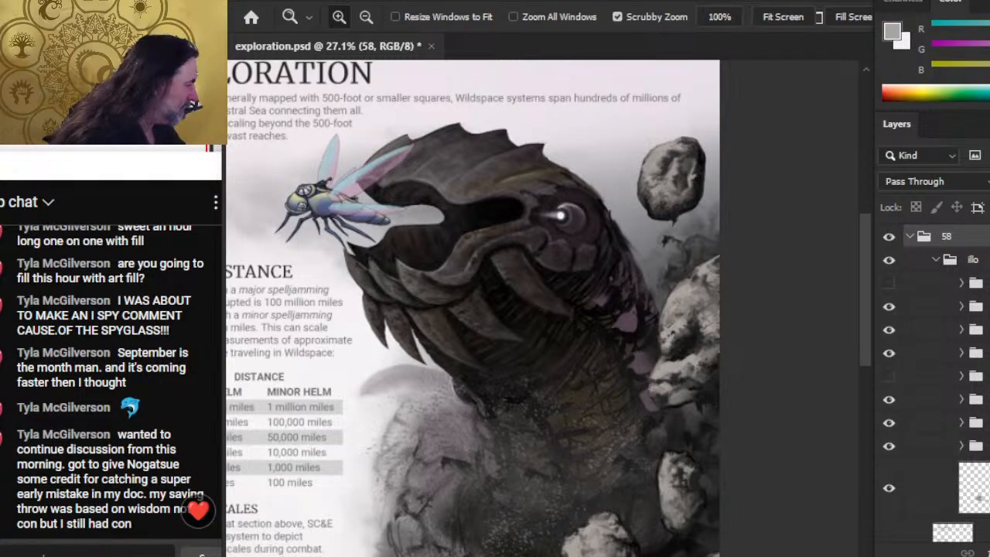
{"action": "left_click", "coordinate": [890, 377]}
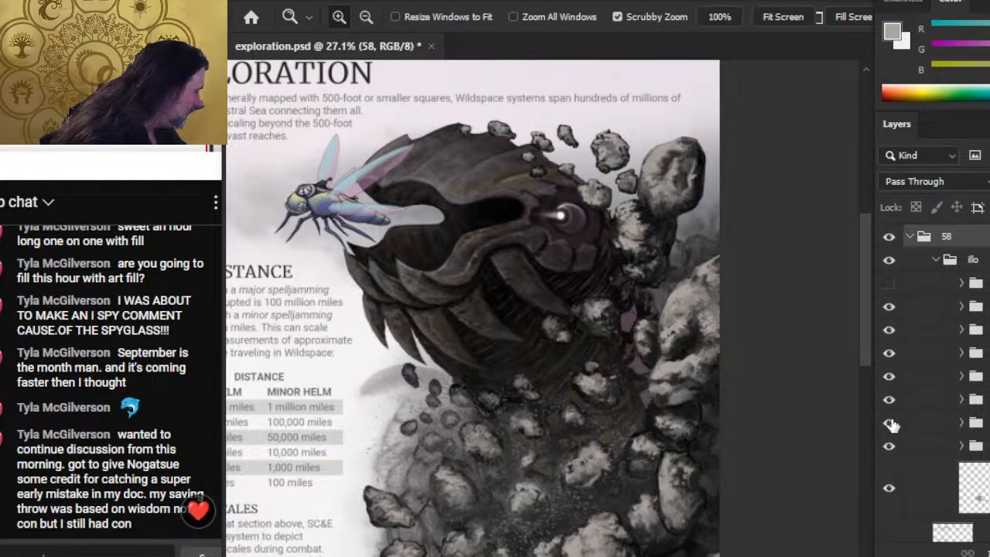
{"action": "left_click", "coordinate": [890, 422]}
{"action": "left_click", "coordinate": [890, 423]}
Expand the wurm group, check its main painted layer by hiding and showing it, and select that layer
{"action": "left_click", "coordinate": [962, 423]}
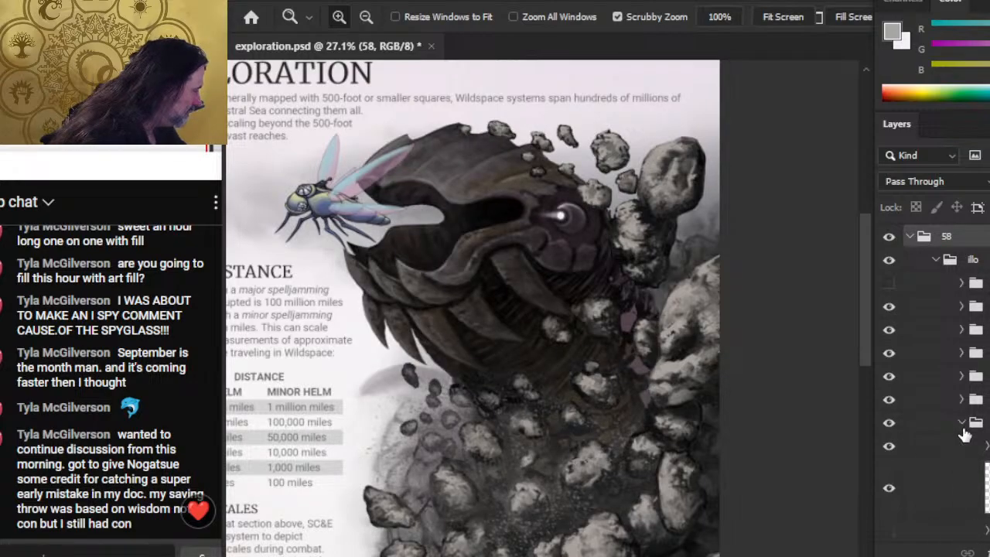
{"action": "scroll", "coordinate": [965, 435], "scroll_direction": "down", "scroll_amount": 1}
{"action": "left_click", "coordinate": [893, 401]}
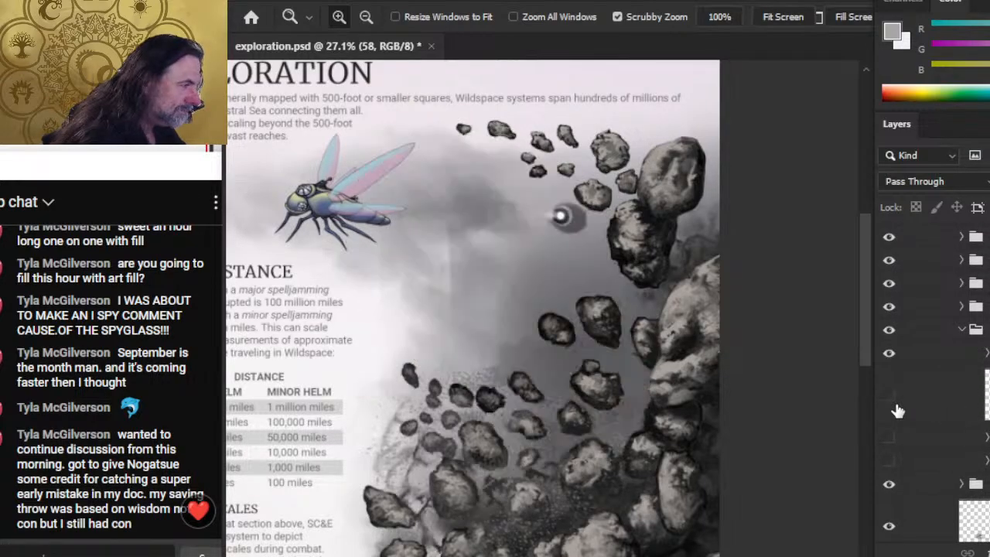
{"action": "left_click", "coordinate": [894, 404]}
{"action": "left_click", "coordinate": [927, 407]}
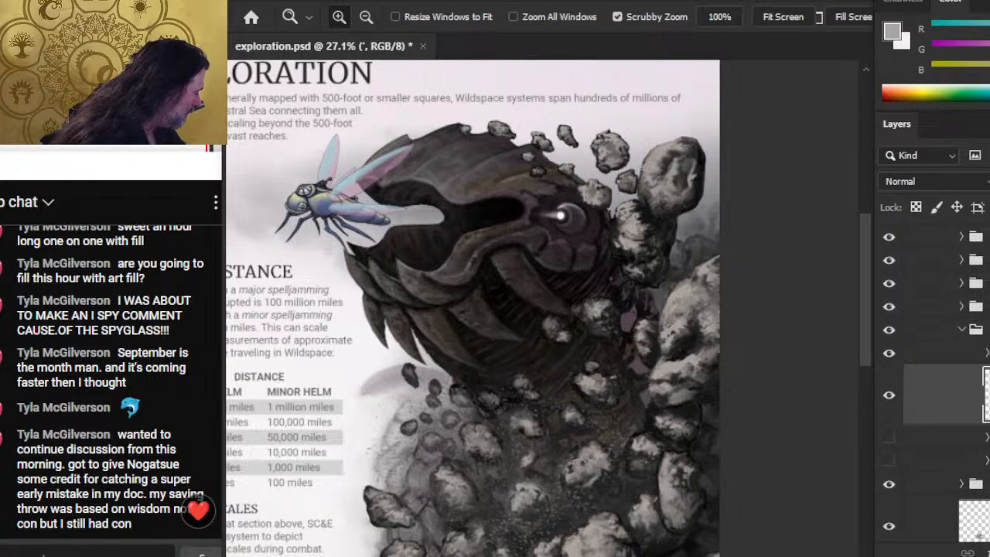
Add a new layer above the worm painting and brush a sampled dark colour over the purple neck patches at size 20
{"action": "key", "text": "ctrl+alt+shift+n"}
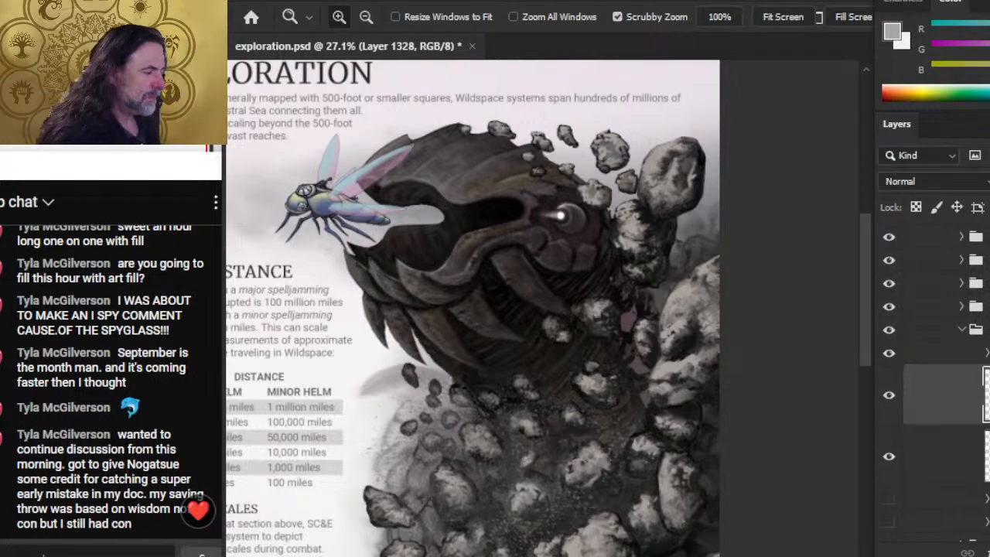
{"action": "key", "text": "b"}
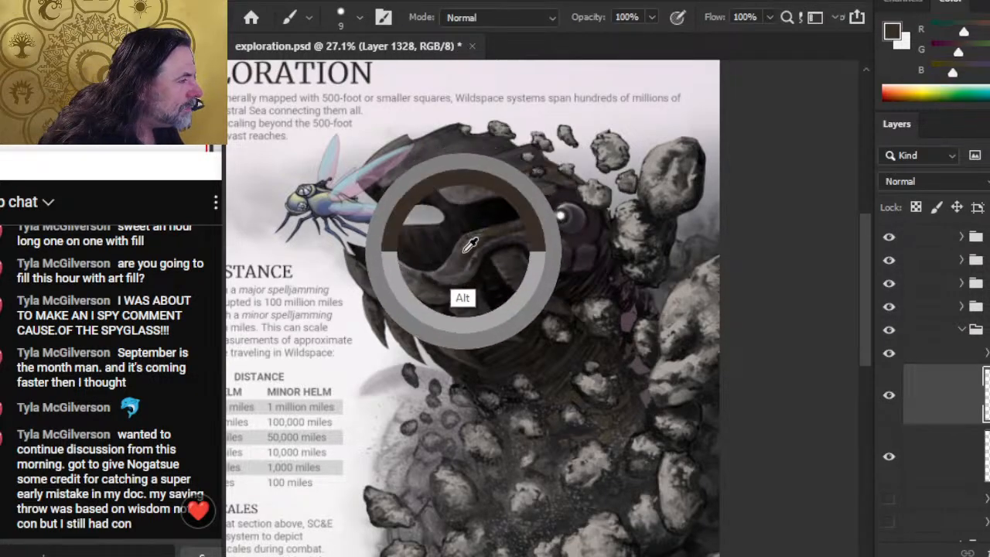
{"action": "key", "text": "bracketright"}
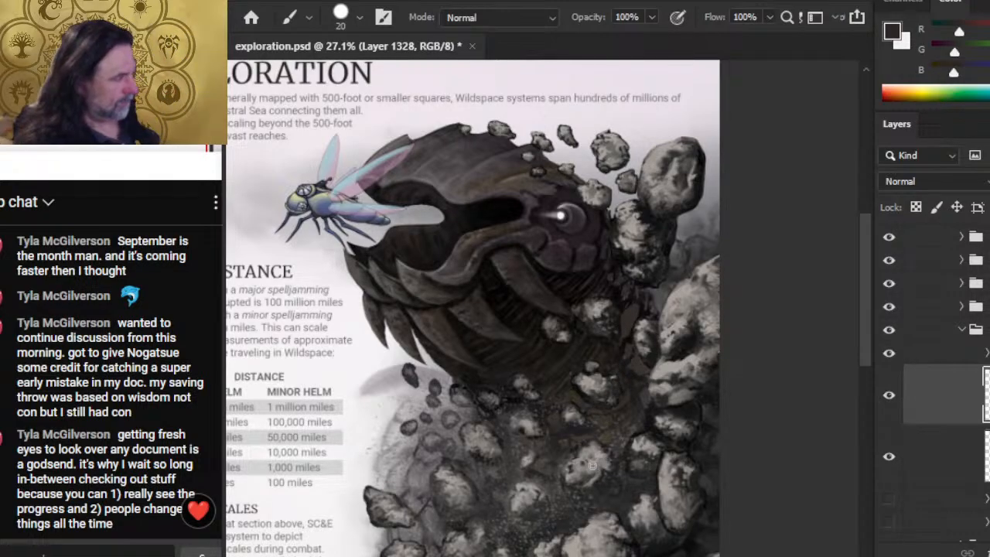
Collapse the wurm, illo and 58 groups
{"action": "left_click", "coordinate": [963, 332]}
{"action": "scroll", "coordinate": [952, 348], "scroll_direction": "up", "scroll_amount": 4}
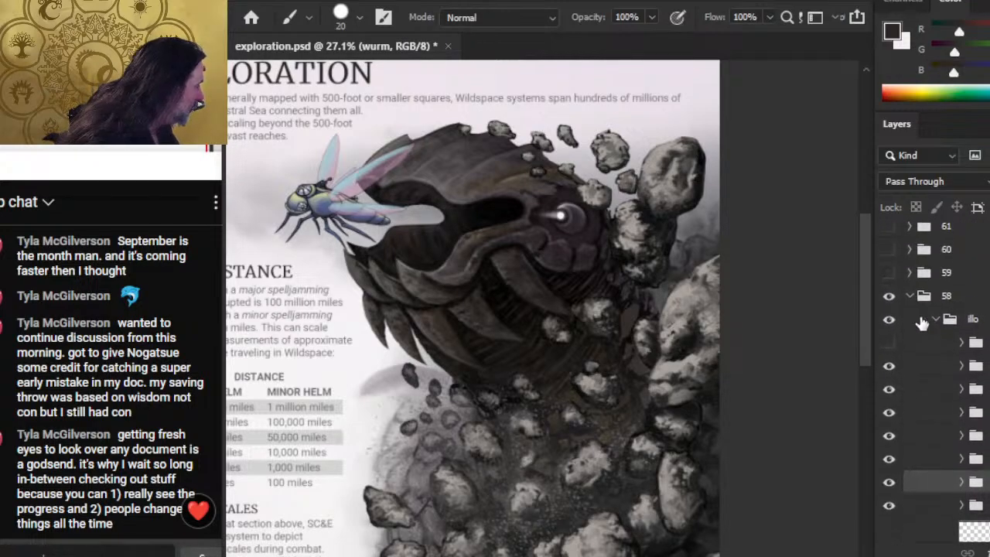
{"action": "left_click", "coordinate": [935, 322]}
{"action": "left_click", "coordinate": [909, 424]}
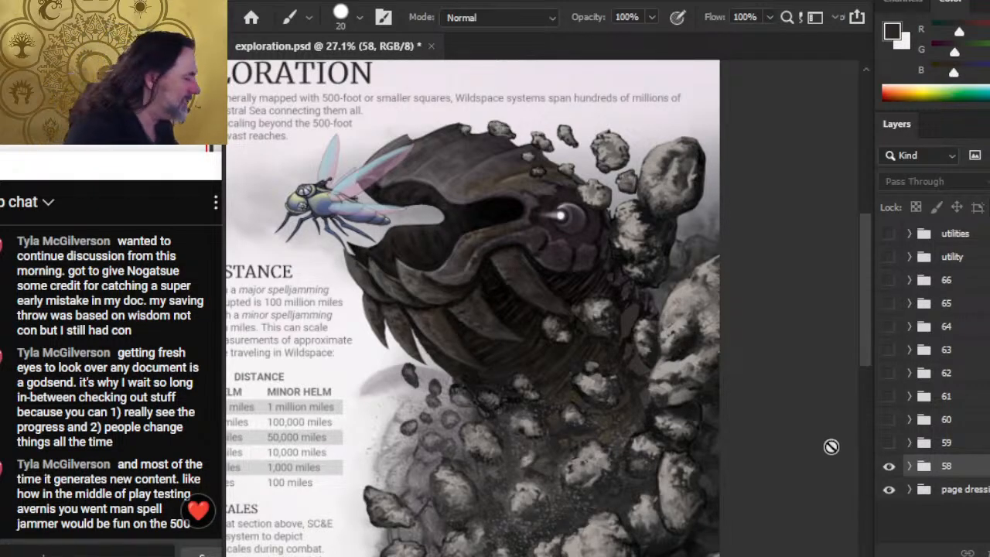
Hide page group 58, show page group 59, and check its spyglass artwork on the whole page and up close
{"action": "left_click", "coordinate": [889, 466]}
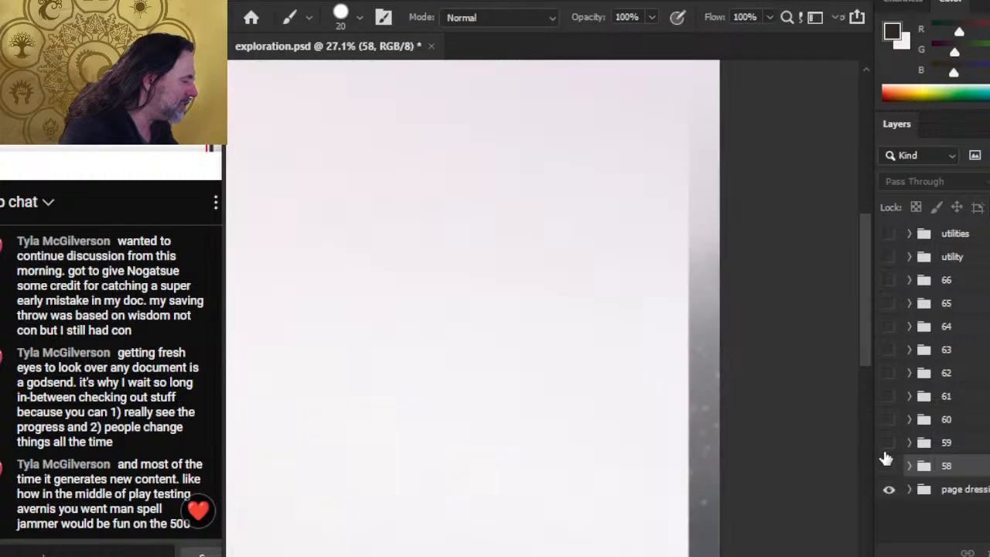
{"action": "left_click", "coordinate": [889, 443]}
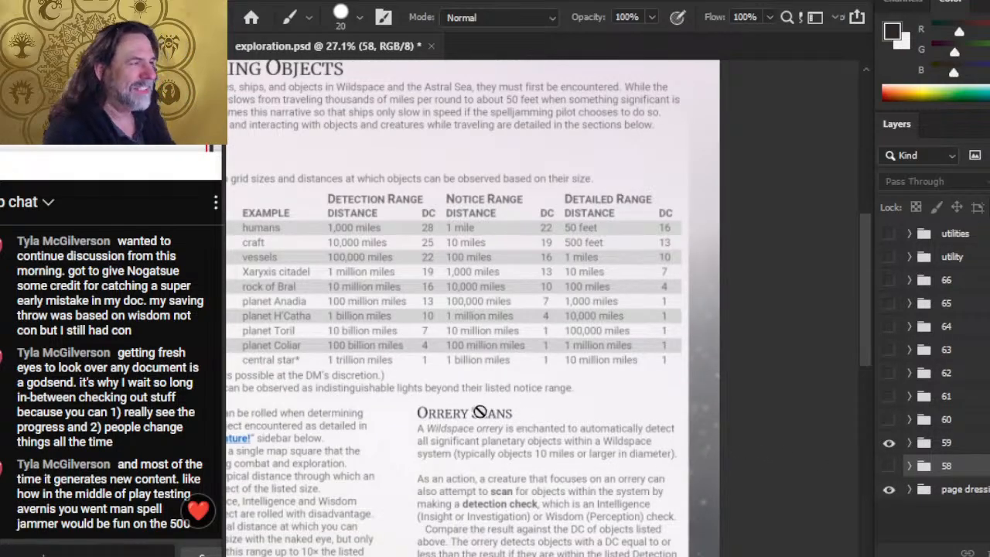
{"action": "key", "text": "z"}
{"action": "left_click_drag", "start_coordinate": [592, 393], "coordinate": [492, 387]}
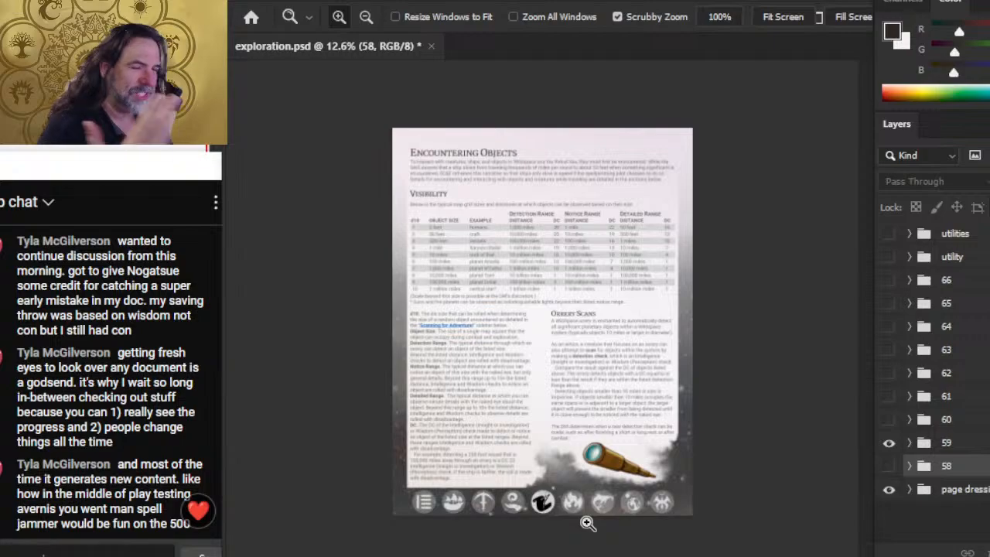
{"action": "left_click", "coordinate": [688, 475]}
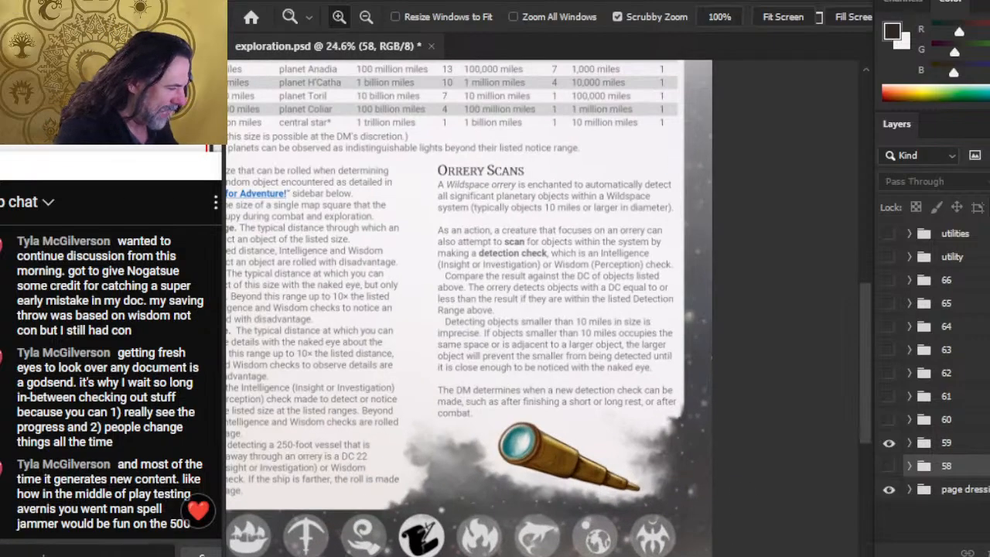
Show page group 60, hide page group 59, and examine the scavver illustration up close and within the whole page
{"action": "left_click", "coordinate": [889, 419]}
{"action": "left_click", "coordinate": [889, 443]}
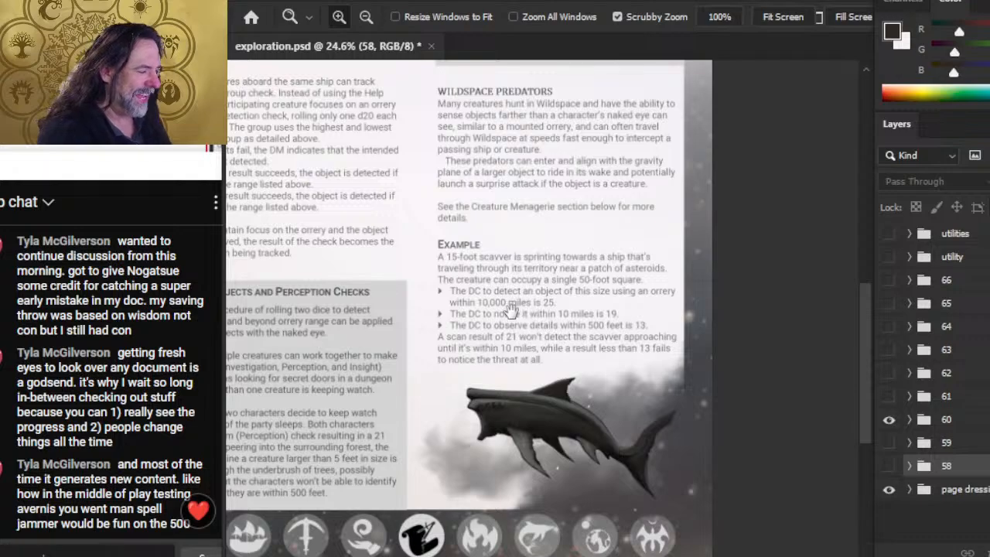
{"action": "left_click_drag", "start_coordinate": [512, 312], "coordinate": [597, 321]}
{"action": "left_click", "coordinate": [596, 321], "text": "alt"}
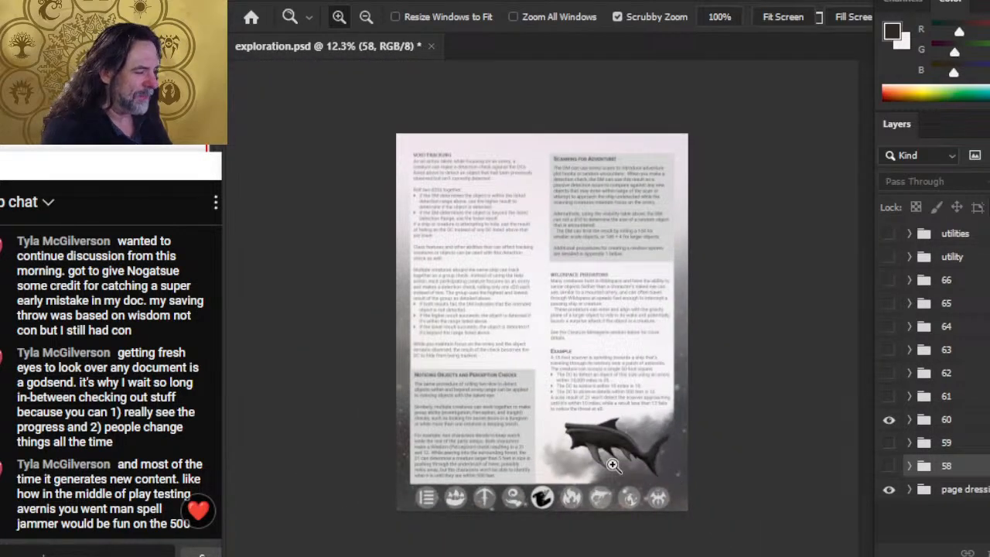
{"action": "left_click_drag", "start_coordinate": [630, 451], "coordinate": [762, 554]}
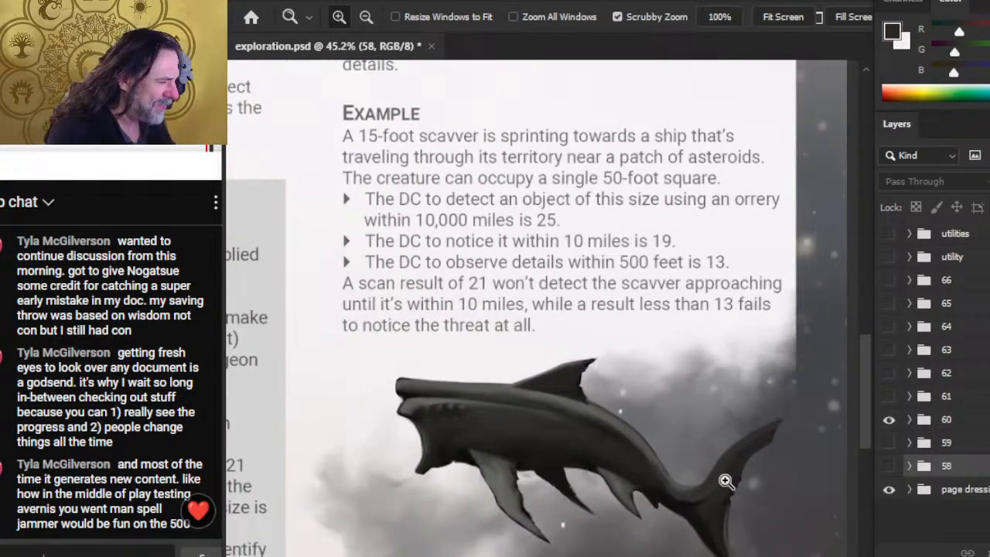
{"action": "left_click_drag", "start_coordinate": [727, 480], "coordinate": [671, 486]}
{"action": "left_click_drag", "start_coordinate": [740, 497], "coordinate": [684, 352]}
{"action": "left_click_drag", "start_coordinate": [724, 452], "coordinate": [688, 469]}
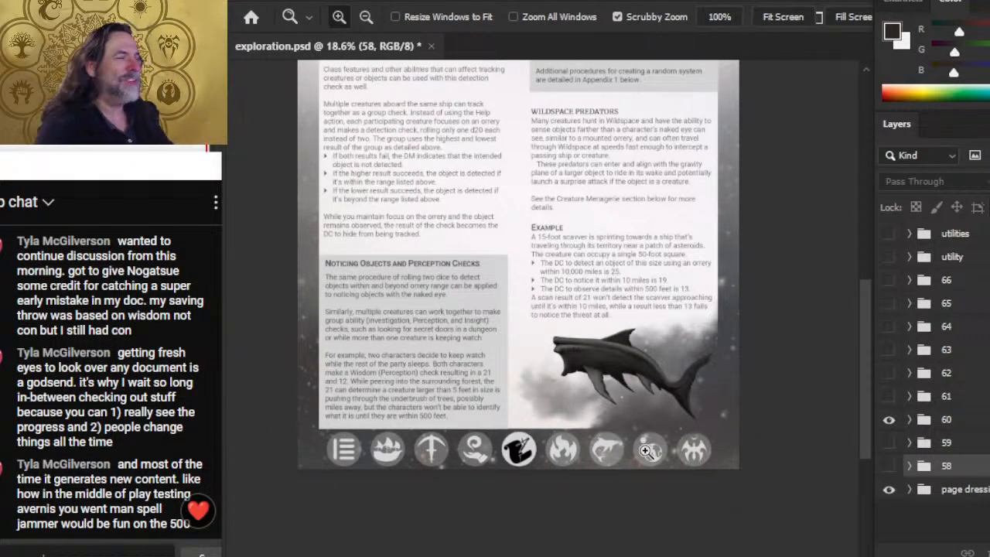
{"action": "left_click_drag", "start_coordinate": [658, 331], "coordinate": [627, 399]}
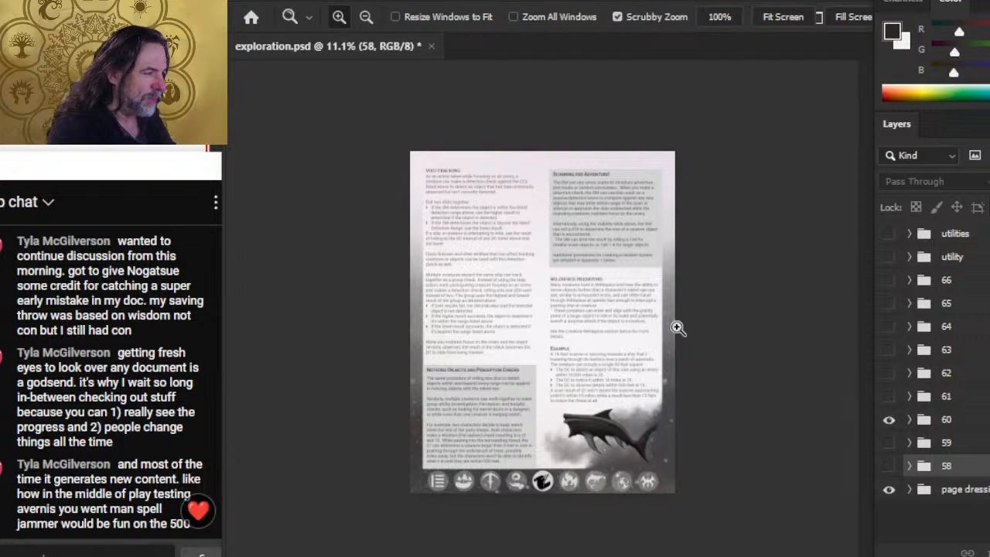
{"action": "left_click_drag", "start_coordinate": [541, 369], "coordinate": [596, 401]}
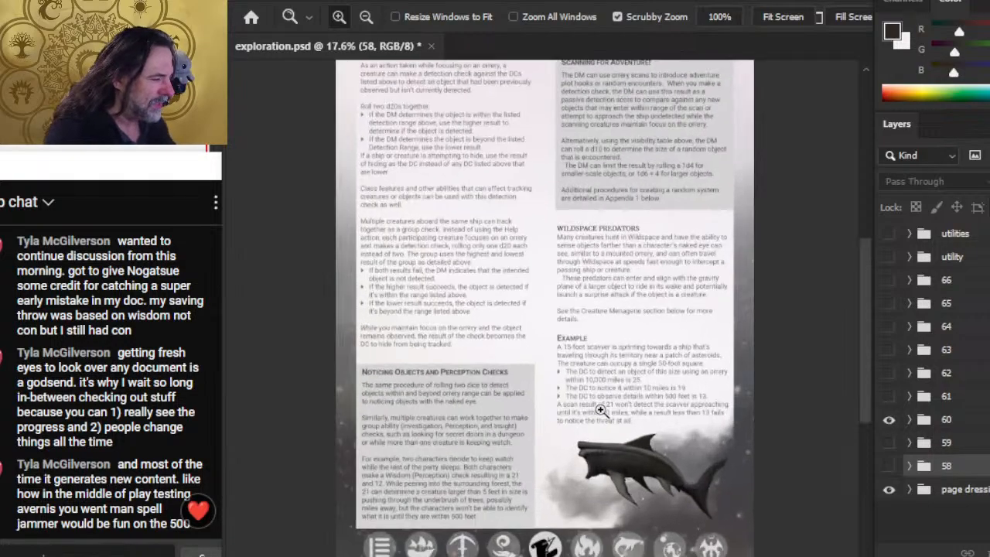
Switch to the Word layout document and place the cursor on the page with the Void Tracking section
{"action": "key", "text": "alt+Tab"}
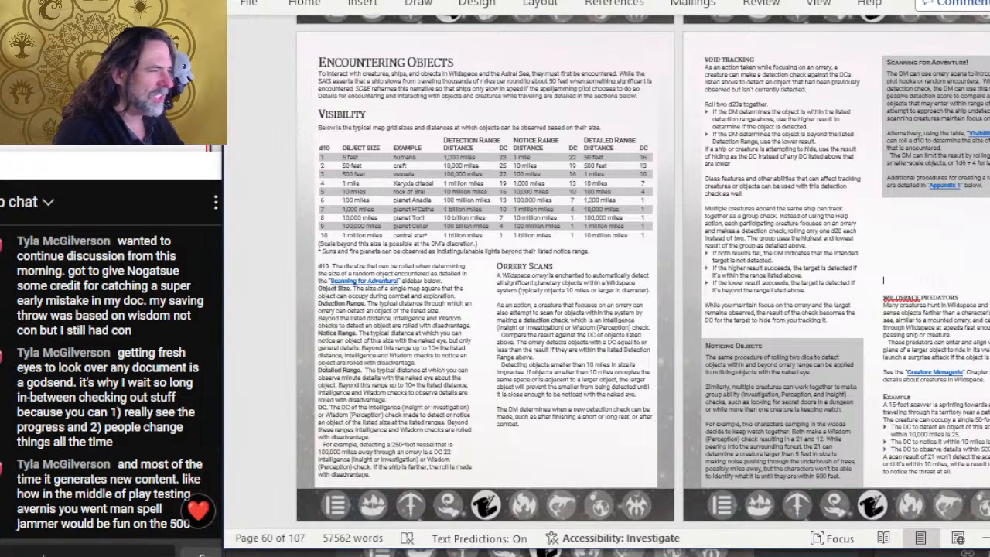
{"action": "key", "text": "alt+Tab"}
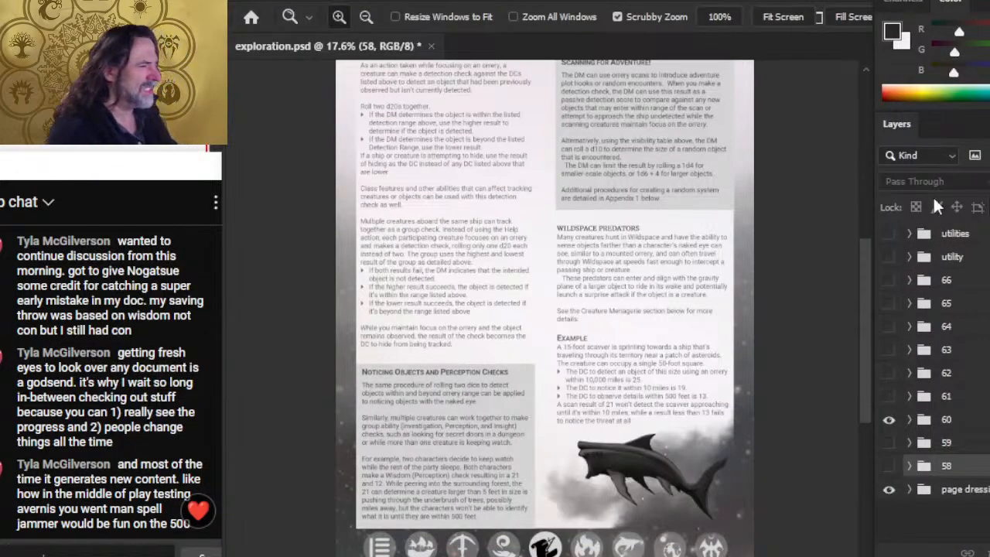
{"action": "key", "text": "alt+Tab"}
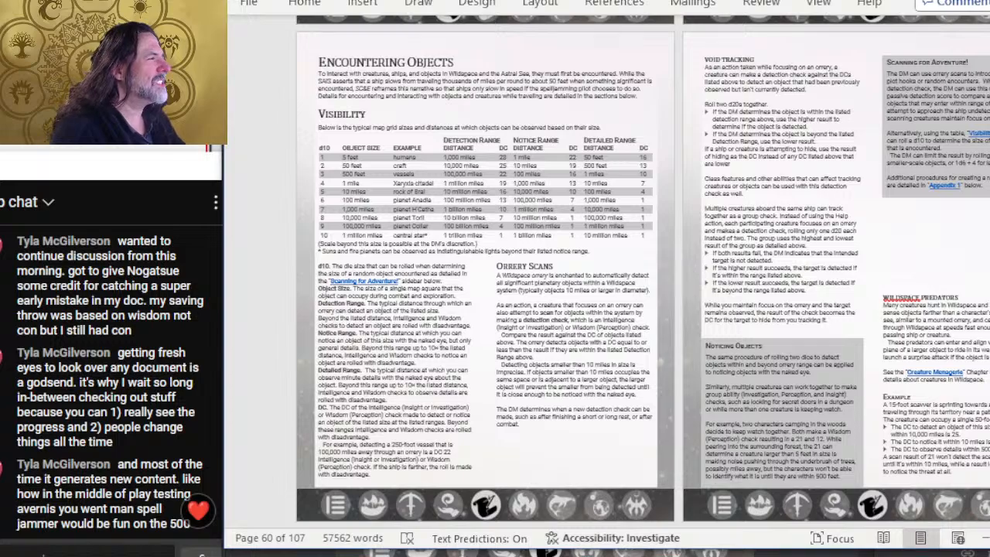
{"action": "double_click", "coordinate": [831, 51]}
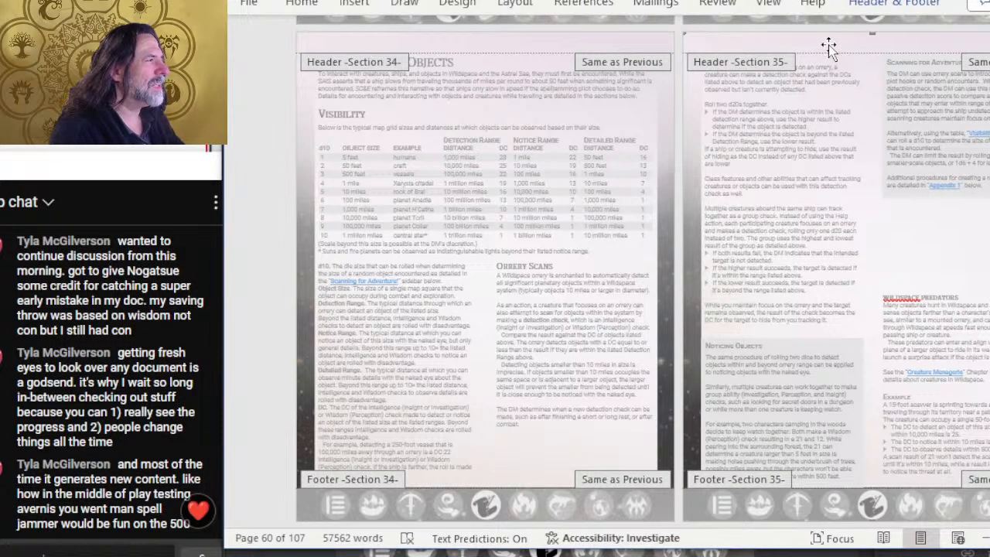
{"action": "scroll", "coordinate": [831, 49], "scroll_direction": "down", "scroll_amount": 5}
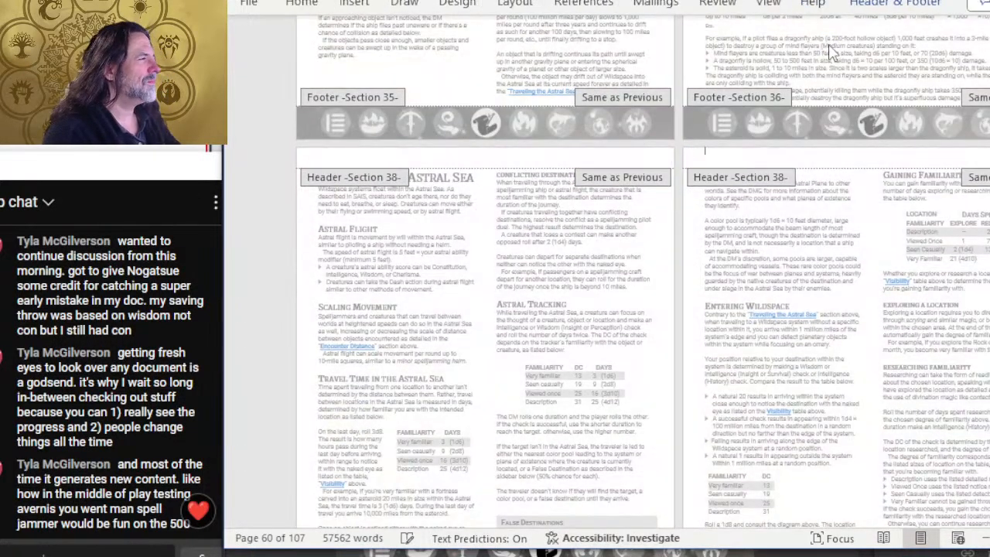
{"action": "double_click", "coordinate": [831, 51]}
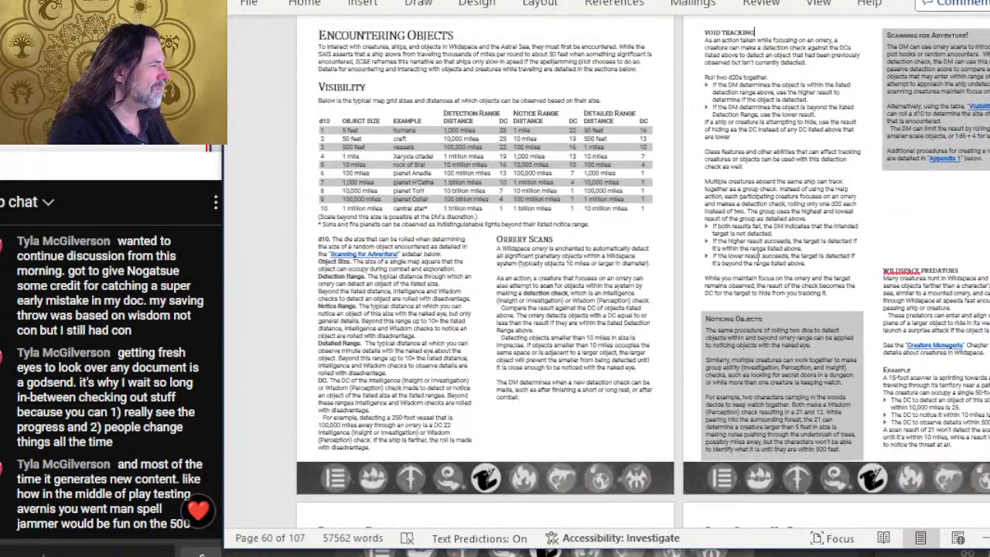
{"action": "left_click", "coordinate": [248, 4]}
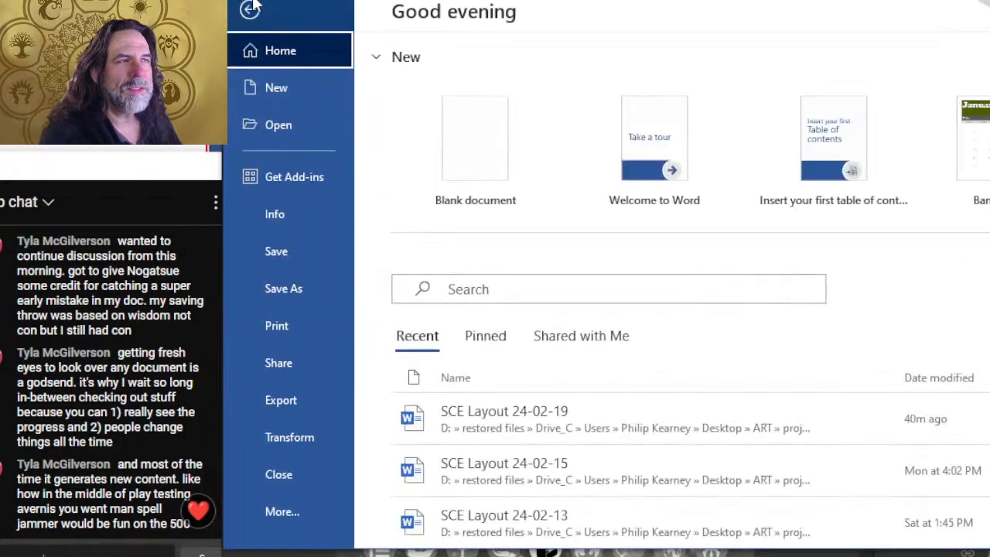
{"action": "left_click", "coordinate": [303, 288]}
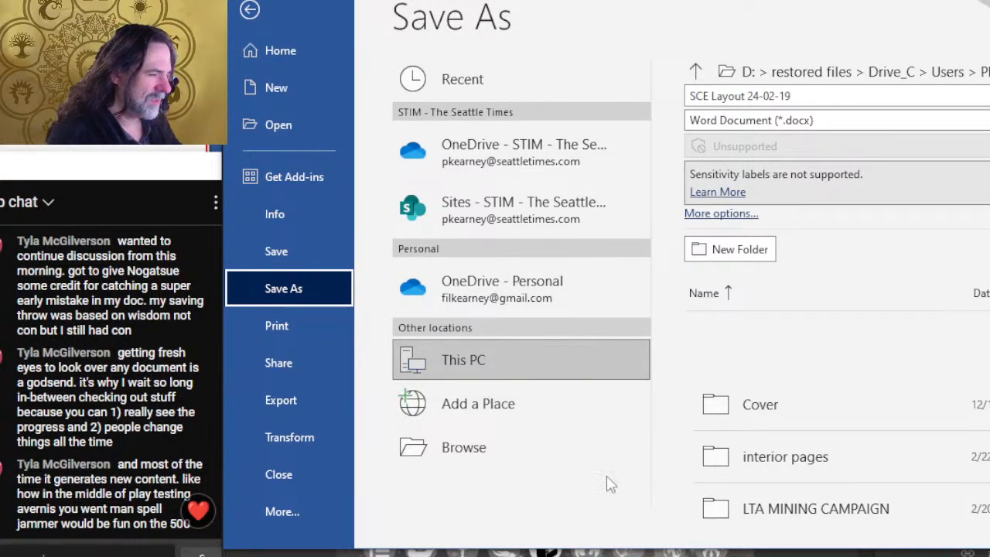
{"action": "key", "text": "Escape"}
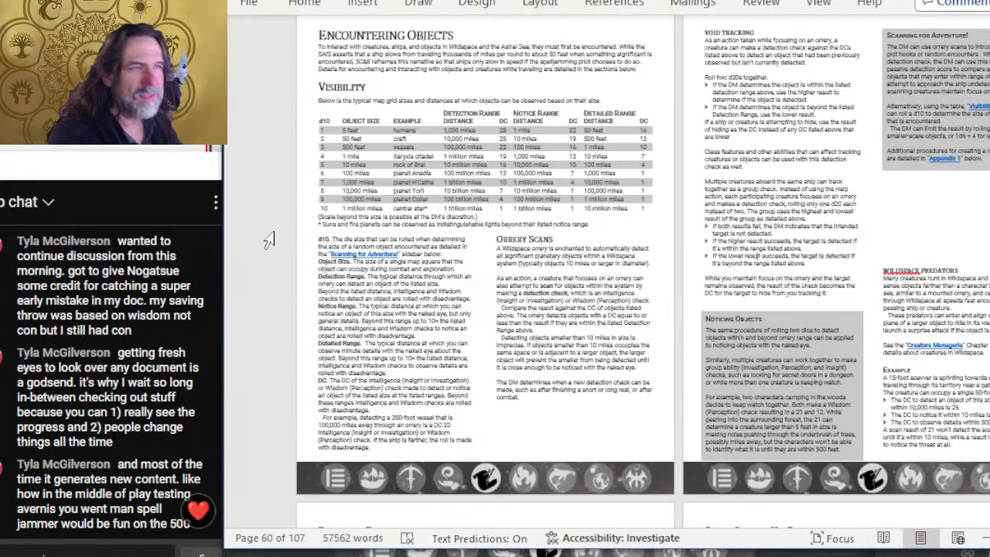
Start a PDF export of the layout into the EXPLORATION folder under interior pages, with the file name 60
{"action": "left_click", "coordinate": [250, 6]}
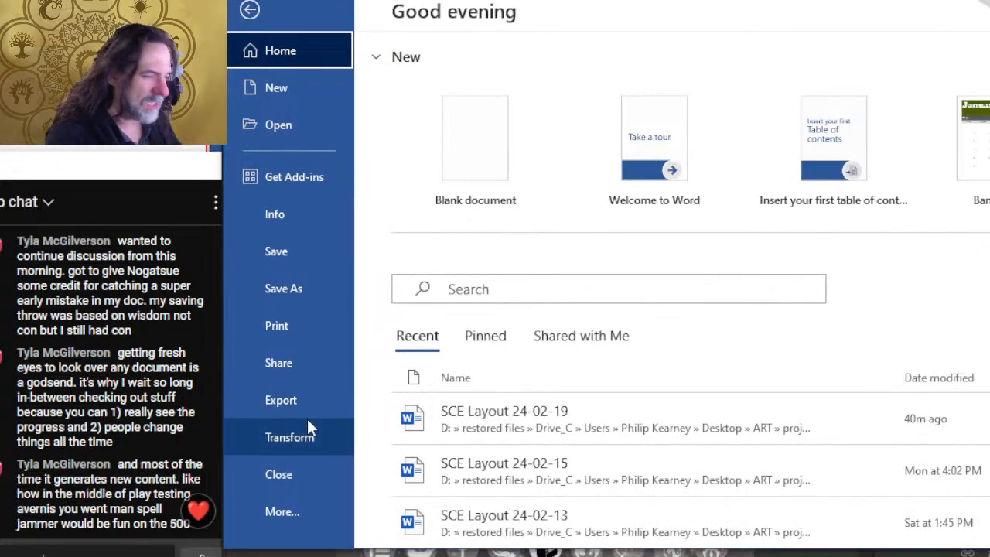
{"action": "left_click", "coordinate": [290, 401]}
{"action": "left_click", "coordinate": [731, 235]}
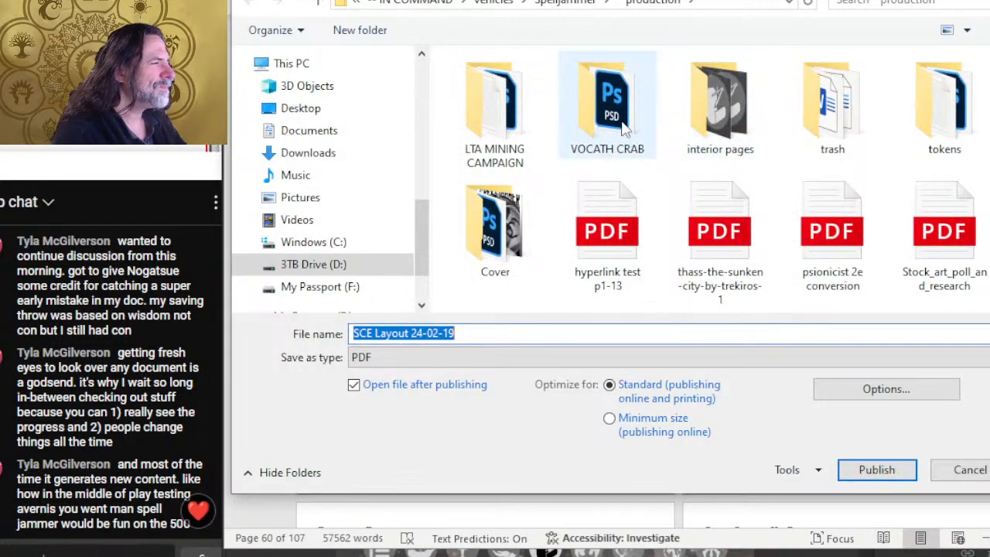
{"action": "double_click", "coordinate": [707, 130]}
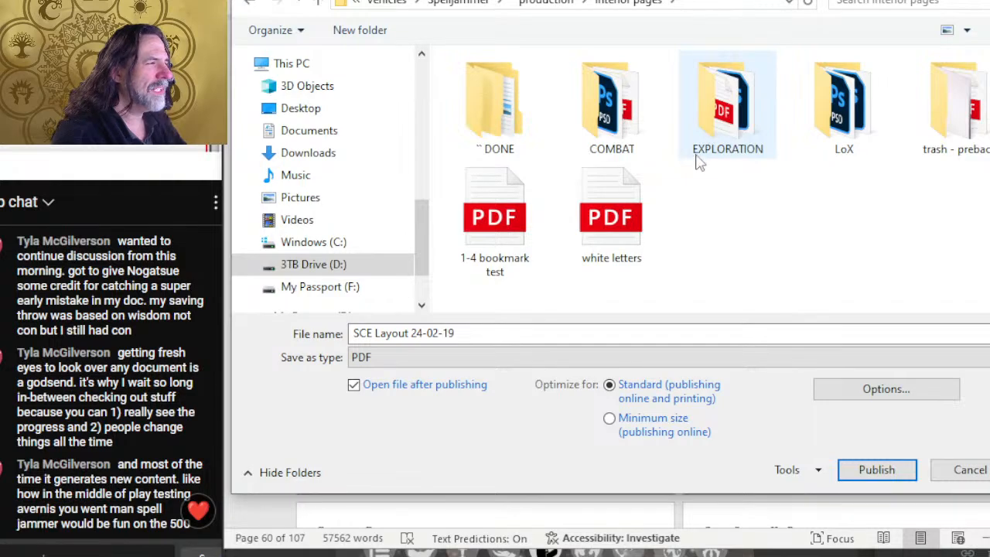
{"action": "double_click", "coordinate": [718, 148]}
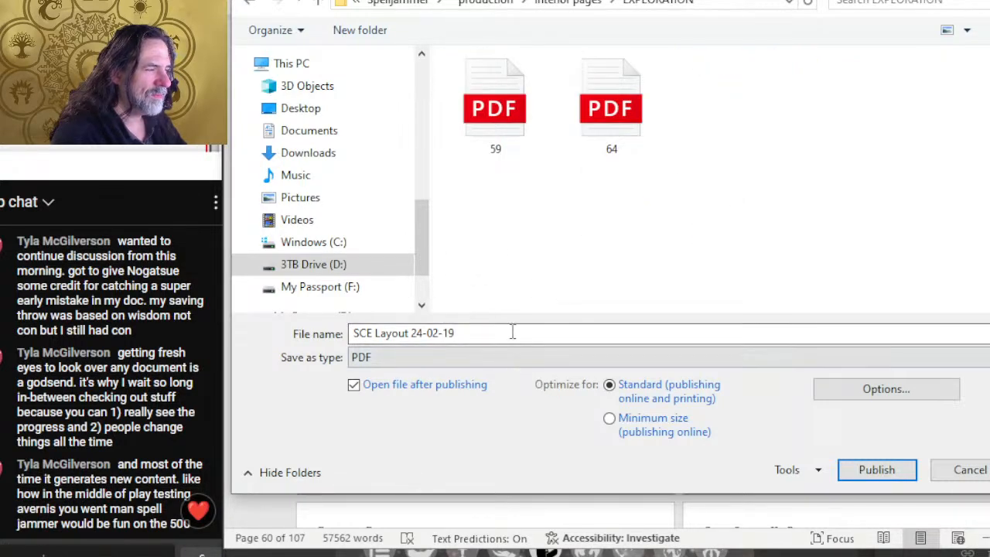
{"action": "left_click", "coordinate": [479, 333]}
{"action": "type", "text": "60"}
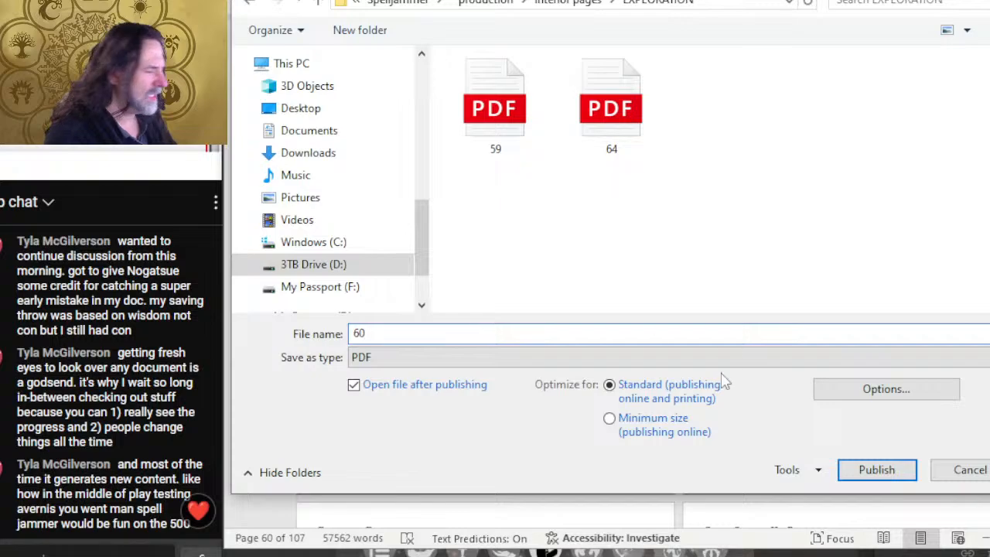
Limit the export to the Void Tracking page, publish the PDF and close its preview
{"action": "left_click", "coordinate": [917, 388]}
{"action": "left_click", "coordinate": [555, 92]}
{"action": "left_click", "coordinate": [540, 171]}
{"action": "left_click", "coordinate": [549, 283]}
{"action": "left_click", "coordinate": [534, 300]}
{"action": "left_click", "coordinate": [619, 419]}
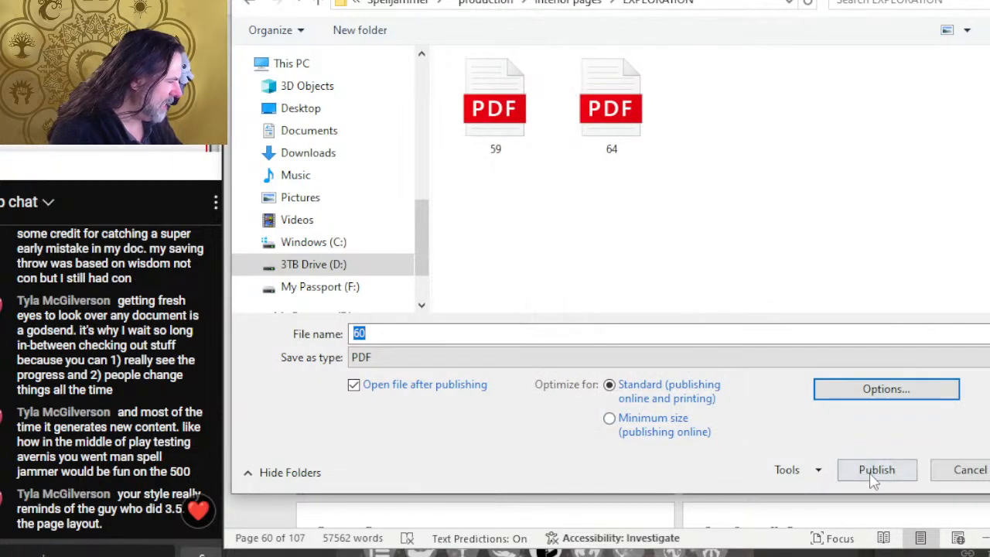
{"action": "left_click", "coordinate": [874, 471]}
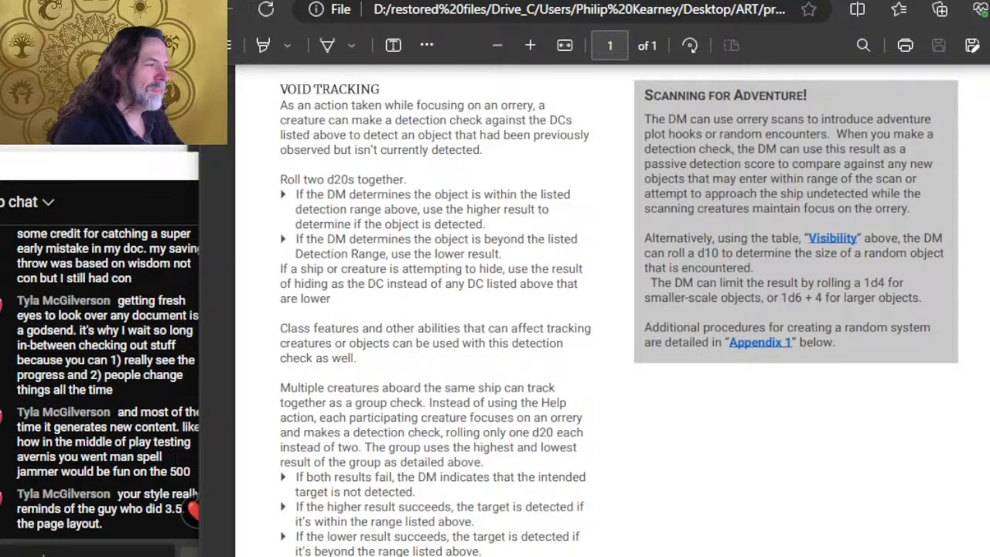
{"action": "key", "text": "ctrl+w"}
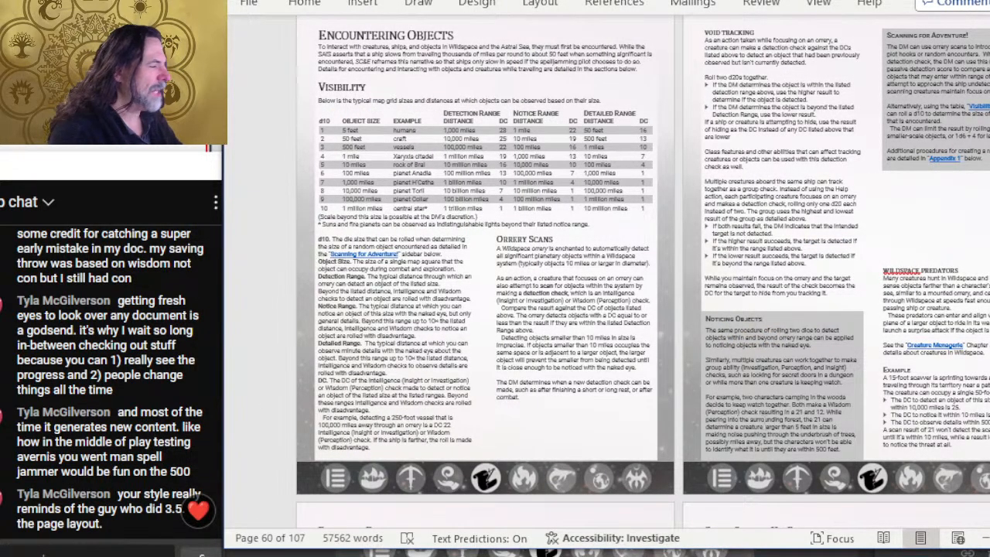
Switch to exploration.psd in Photoshop and hide the old text layer in group 60
{"action": "key", "text": "alt+Tab"}
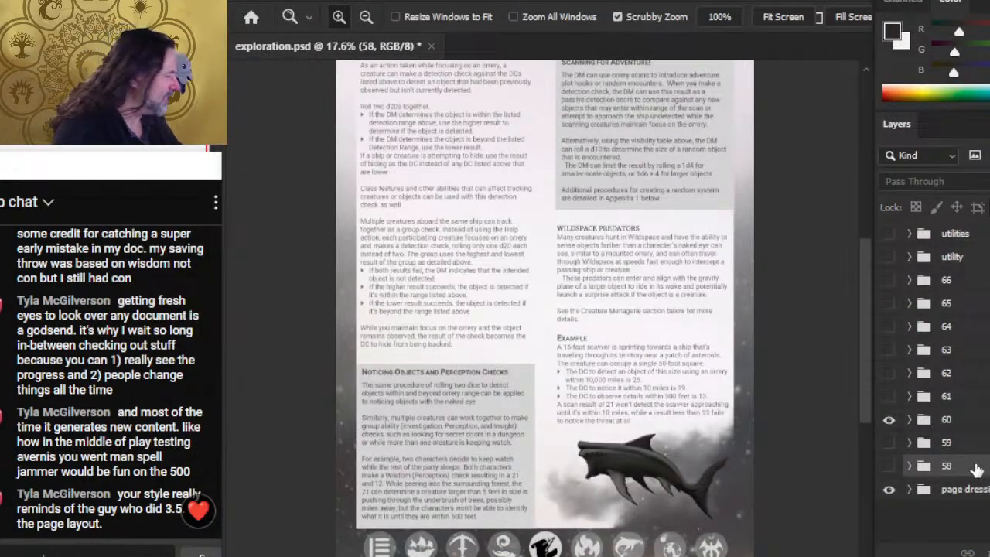
{"action": "left_click", "coordinate": [910, 419]}
{"action": "scroll", "coordinate": [908, 419], "scroll_direction": "down", "scroll_amount": 3}
{"action": "scroll", "coordinate": [908, 419], "scroll_direction": "down", "scroll_amount": 3}
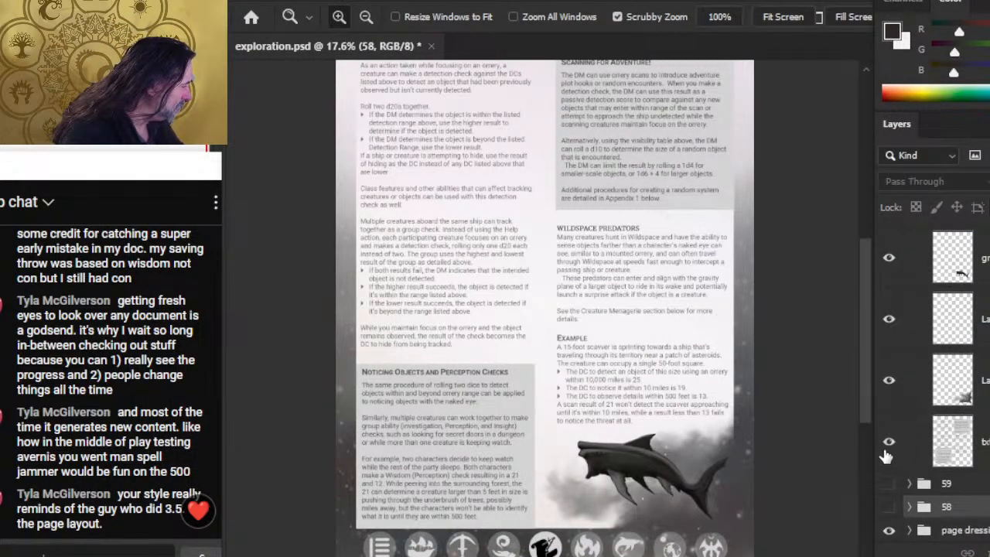
{"action": "left_click", "coordinate": [889, 442]}
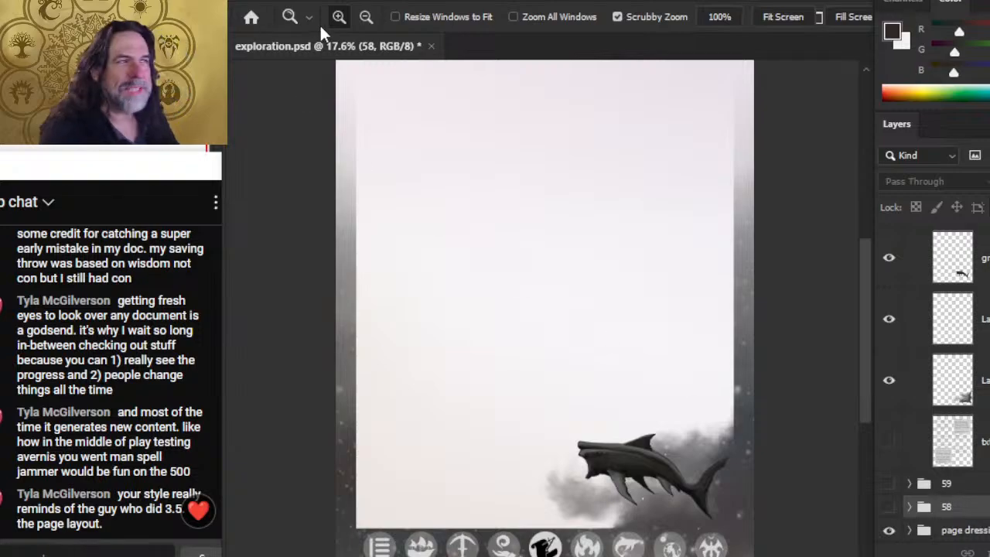
Open 60.pdf from the EXPLORATION folder as an 8.5 by 11 inch RGB page at 300 pixels/inch
{"action": "left_click", "coordinate": [258, 8]}
{"action": "left_click", "coordinate": [261, 26]}
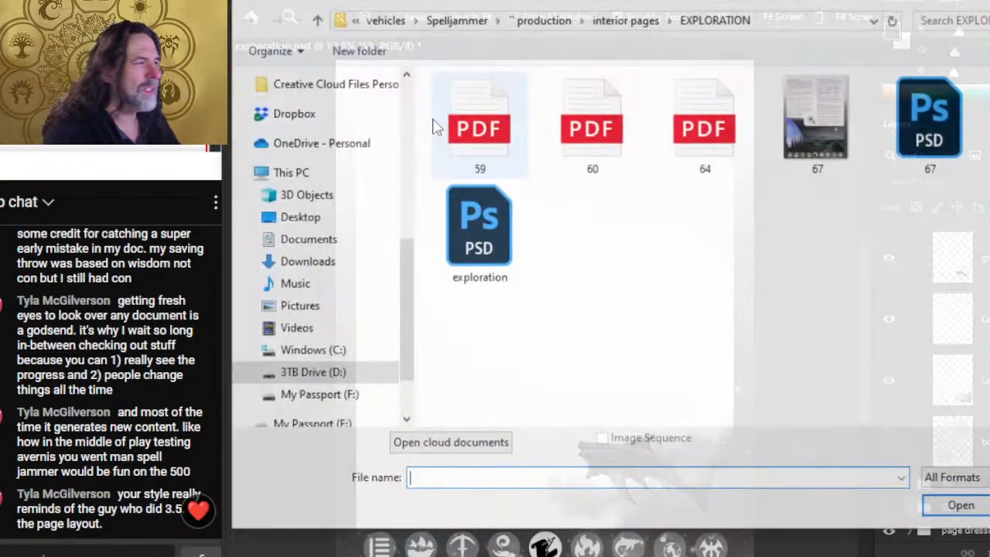
{"action": "double_click", "coordinate": [593, 161]}
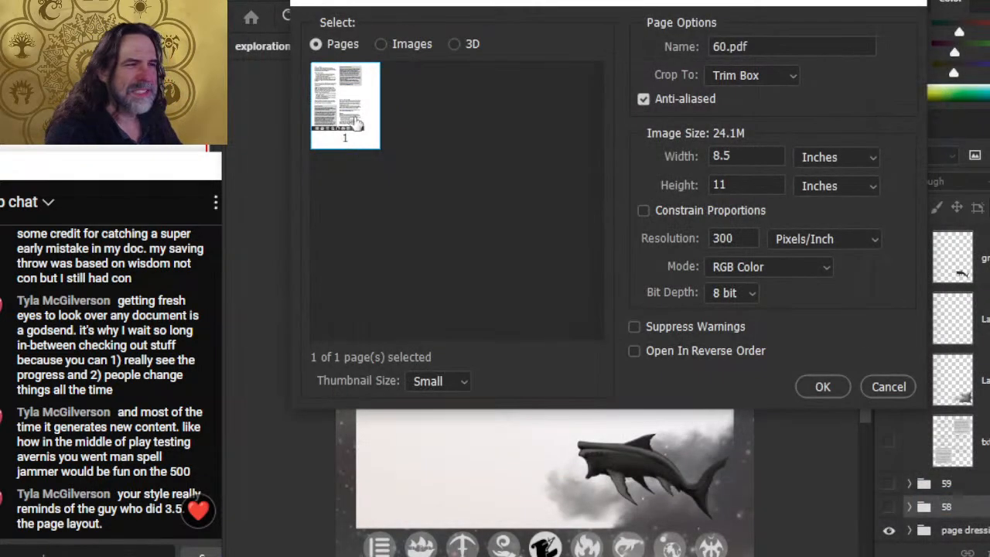
{"action": "left_click", "coordinate": [831, 388]}
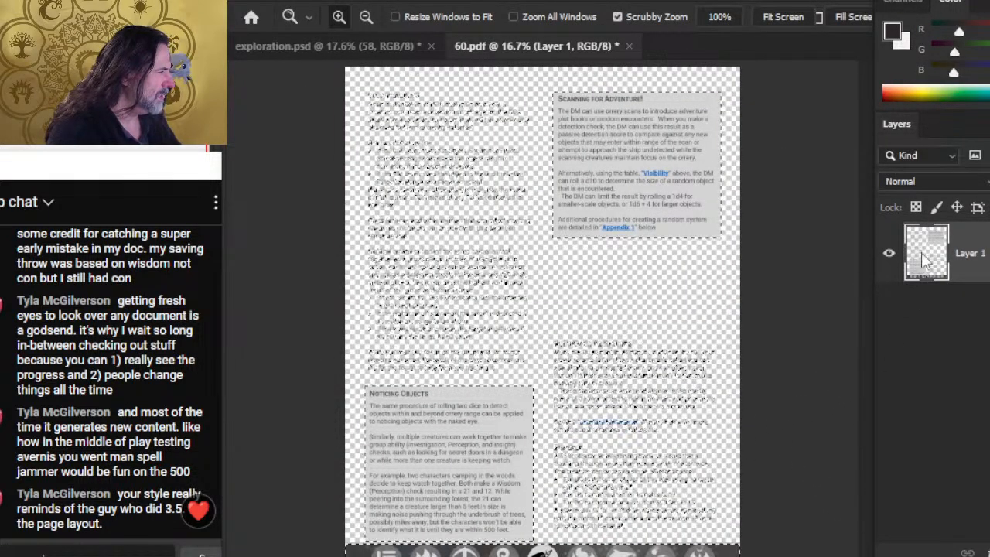
Paste the copied page content from 60.pdf into exploration.psd as a new layer and compare it with the source
{"action": "left_click", "coordinate": [333, 48]}
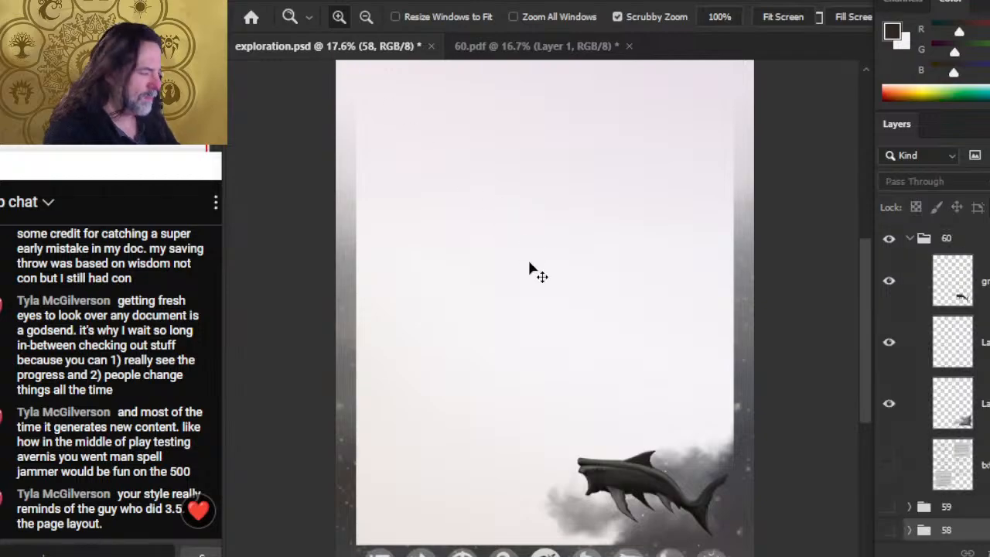
{"action": "key", "text": "ctrl+v"}
{"action": "scroll", "coordinate": [552, 410], "scroll_direction": "down", "scroll_amount": 4}
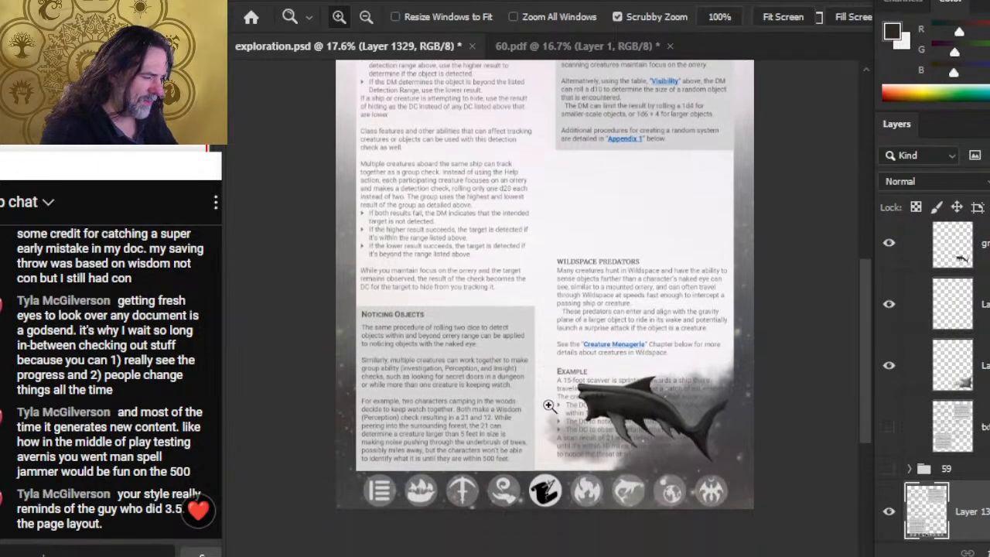
{"action": "key", "text": "ctrl+z"}
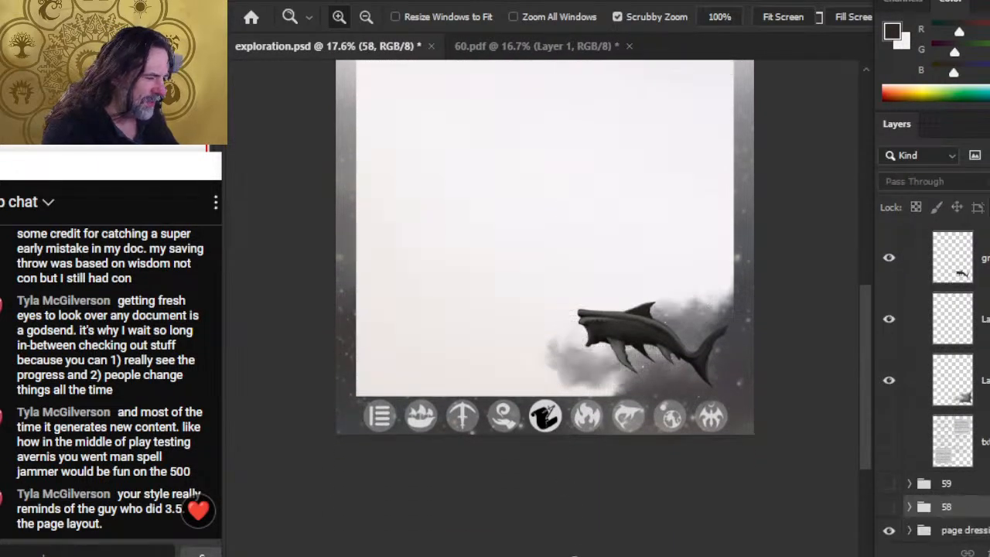
{"action": "key", "text": "ctrl+shift+z"}
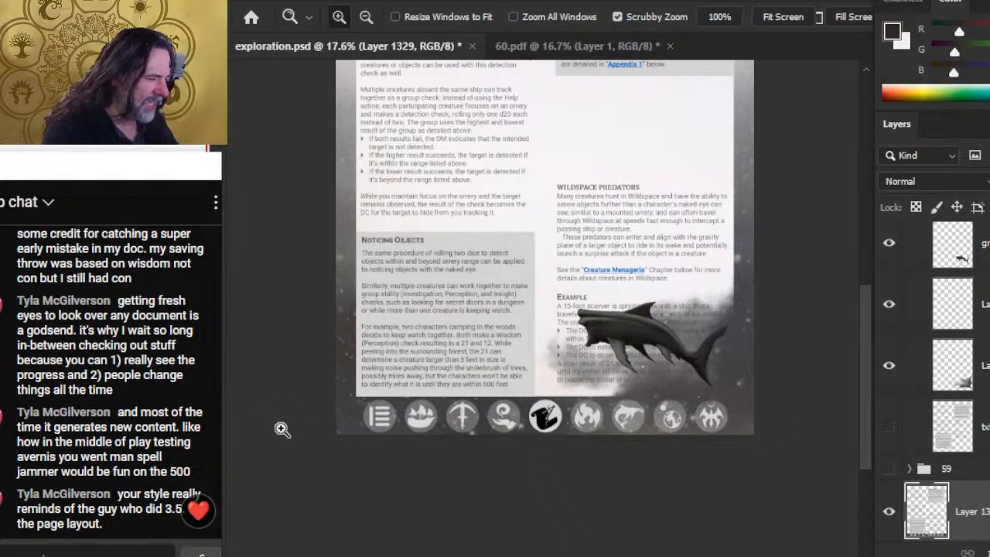
{"action": "left_click", "coordinate": [545, 45]}
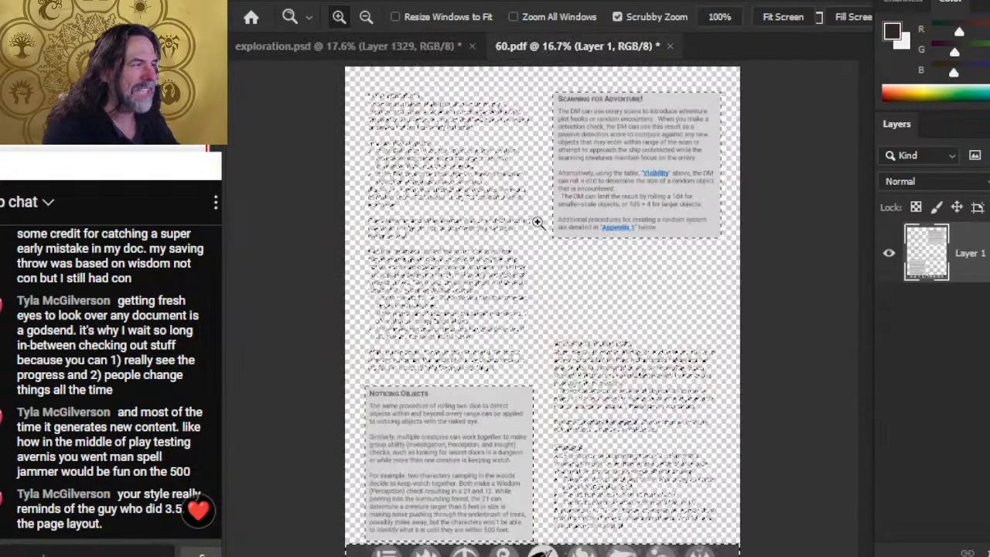
{"action": "left_click", "coordinate": [410, 46]}
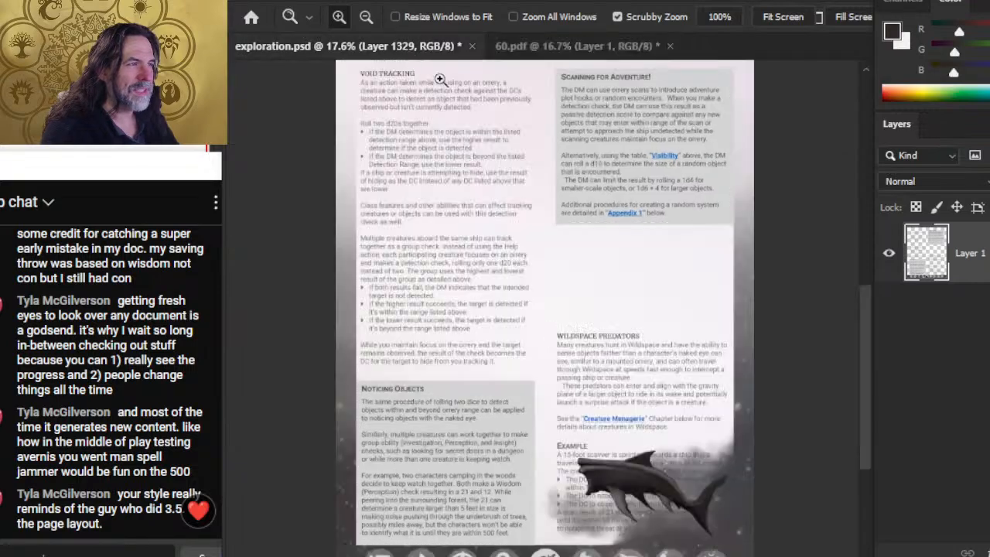
{"action": "scroll", "coordinate": [933, 380], "scroll_direction": "down", "scroll_amount": 2}
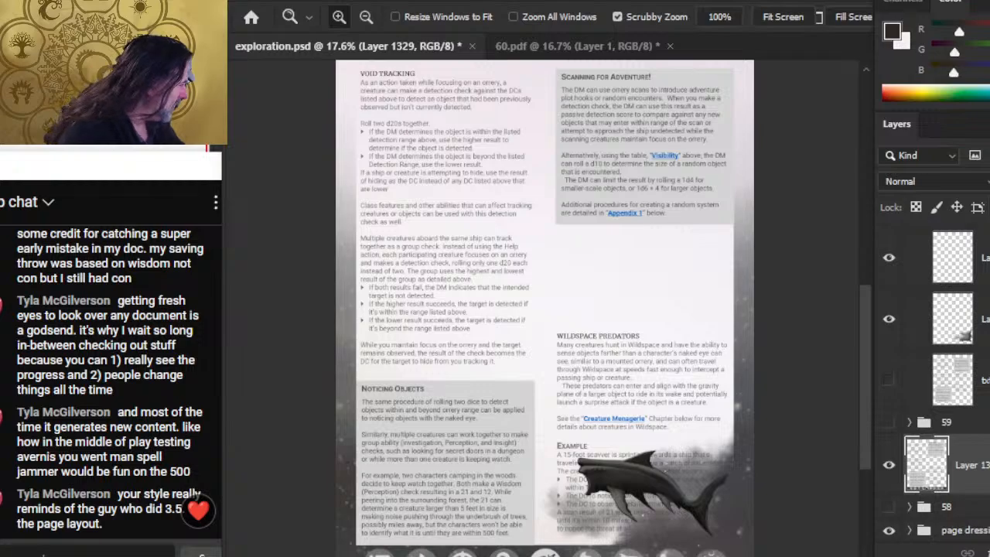
Move the pasted page layer into group 60 and lock it, deleting the old txt layer it replaces
{"action": "left_click_drag", "start_coordinate": [959, 465], "coordinate": [959, 351]}
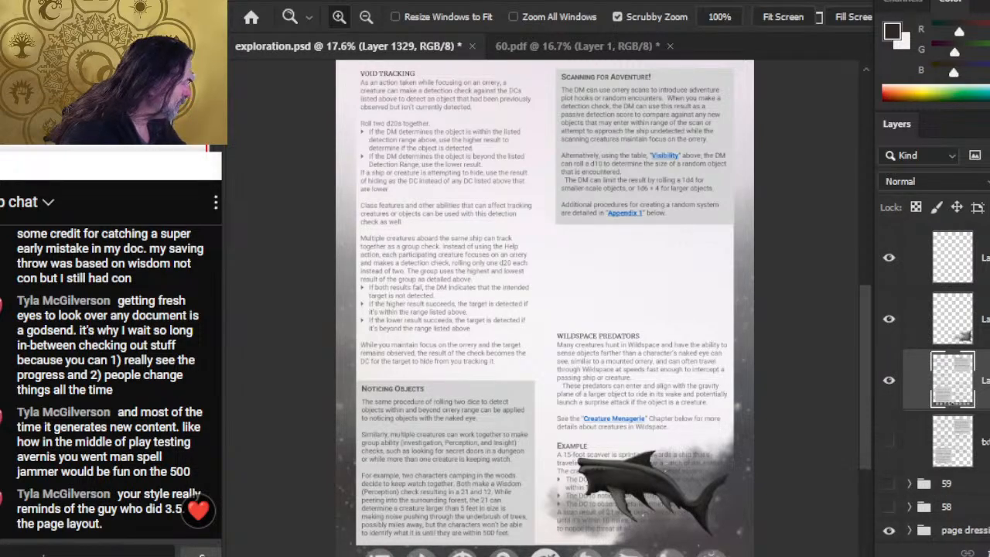
{"action": "left_click", "coordinate": [989, 207]}
{"action": "left_click", "coordinate": [986, 442]}
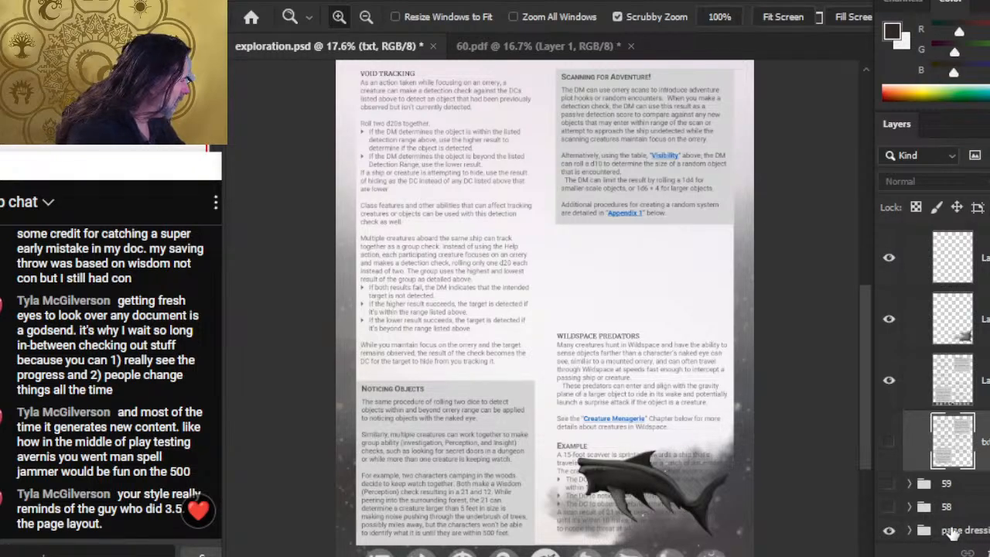
{"action": "key", "text": "Delete"}
Move the creature and its two smoke layers in group 60 up into the gap between the Scanning for Adventure box and the Wildspace Predators heading
{"action": "scroll", "coordinate": [953, 387], "scroll_direction": "up", "scroll_amount": 2}
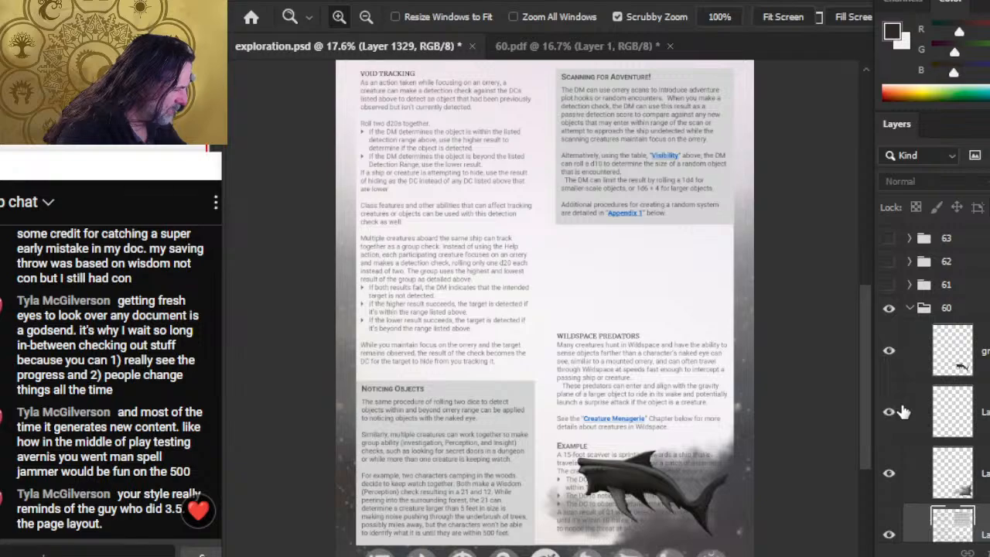
{"action": "left_click", "coordinate": [955, 474]}
{"action": "left_click", "coordinate": [955, 353], "text": "shift"}
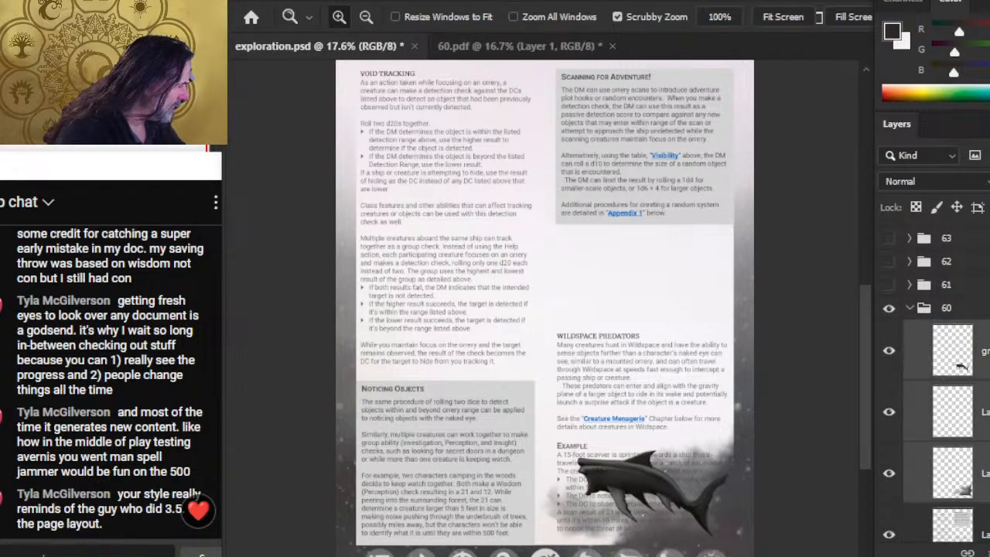
{"action": "key", "text": "v"}
{"action": "key", "text": "shift+Up"}
{"action": "key", "text": "shift+Up"}
{"action": "key", "text": "shift+Up"}
{"action": "key", "text": "shift+Up"}
{"action": "key", "text": "shift+Up"}
{"action": "key", "text": "shift+Up"}
{"action": "key", "text": "shift+Up"}
{"action": "key", "text": "shift+Up"}
{"action": "key", "text": "shift+Up"}
{"action": "key", "text": "shift+Up"}
{"action": "key", "text": "shift+Up"}
{"action": "key", "text": "shift+Up"}
{"action": "key", "text": "shift+Up"}
{"action": "key", "text": "shift+Up"}
{"action": "key", "text": "shift+Up"}
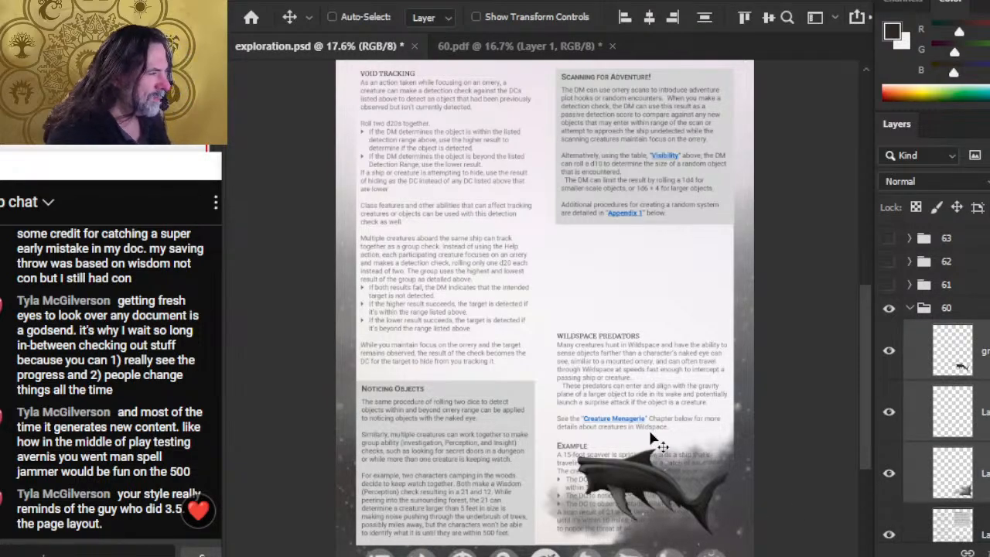
{"action": "key", "text": "shift+Up"}
{"action": "key", "text": "shift+Up"}
{"action": "key", "text": "shift+Up"}
{"action": "key", "text": "shift+Up"}
{"action": "key", "text": "shift+Up"}
{"action": "key", "text": "shift+Up"}
{"action": "key", "text": "shift+Up"}
{"action": "key", "text": "shift+Up"}
{"action": "key", "text": "shift+Up"}
{"action": "key", "text": "shift+Up"}
{"action": "key", "text": "shift+Up"}
{"action": "key", "text": "shift+Up"}
{"action": "key", "text": "shift+Up"}
{"action": "key", "text": "shift+Up"}
{"action": "key", "text": "shift+Up"}
{"action": "key", "text": "shift+Up"}
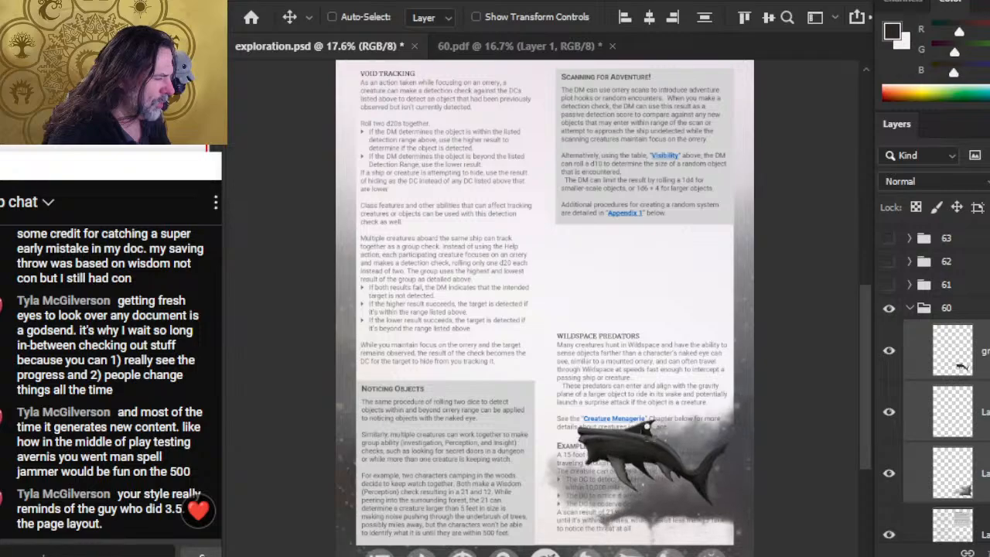
{"action": "key", "text": "shift+Up"}
{"action": "key", "text": "shift+Up"}
{"action": "key", "text": "shift+Up"}
{"action": "key", "text": "shift+Up"}
{"action": "key", "text": "shift+Up"}
{"action": "key", "text": "shift+Up"}
{"action": "key", "text": "shift+Up"}
{"action": "key", "text": "shift+Up"}
{"action": "key", "text": "shift+Up"}
{"action": "key", "text": "shift+Up"}
{"action": "key", "text": "shift+Up"}
{"action": "key", "text": "shift+Up"}
{"action": "key", "text": "shift+Up"}
{"action": "key", "text": "shift+Up"}
{"action": "key", "text": "shift+Up"}
{"action": "key", "text": "shift+Up"}
{"action": "key", "text": "shift+Up"}
{"action": "key", "text": "shift+Up"}
{"action": "key", "text": "shift+Up"}
{"action": "key", "text": "shift+Up"}
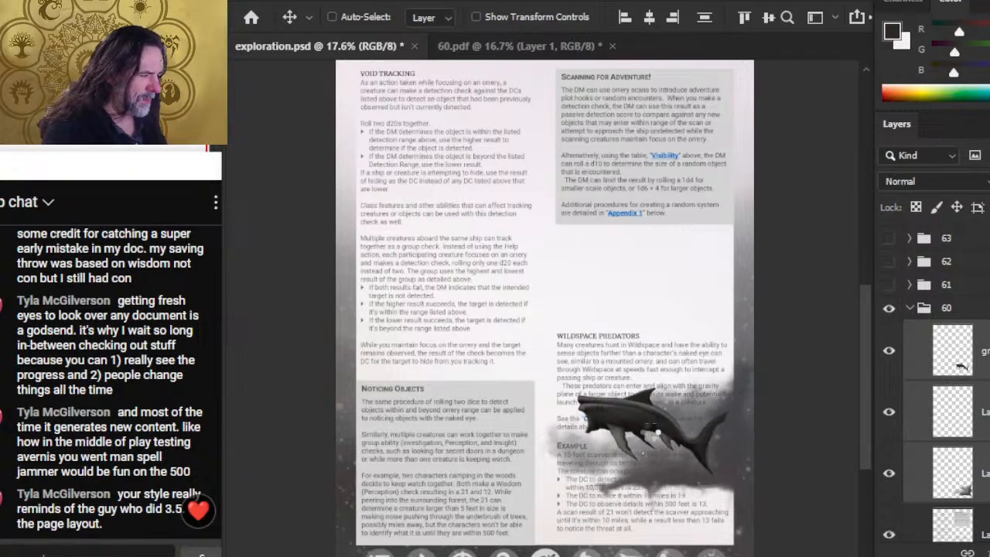
{"action": "key", "text": "shift+Up"}
{"action": "key", "text": "shift+Up"}
{"action": "key", "text": "shift+Up"}
{"action": "key", "text": "shift+Up"}
{"action": "key", "text": "shift+Up"}
{"action": "key", "text": "shift+Up"}
{"action": "key", "text": "shift+Up"}
{"action": "key", "text": "shift+Up"}
{"action": "key", "text": "shift+Up"}
{"action": "key", "text": "shift+Up"}
{"action": "key", "text": "shift+Up"}
{"action": "key", "text": "shift+Up"}
{"action": "key", "text": "shift+Up"}
{"action": "key", "text": "shift+Up"}
{"action": "key", "text": "shift+Up"}
{"action": "key", "text": "shift+Up"}
{"action": "key", "text": "shift+Up"}
{"action": "key", "text": "shift+Up"}
{"action": "key", "text": "shift+Up"}
{"action": "key", "text": "shift+Up"}
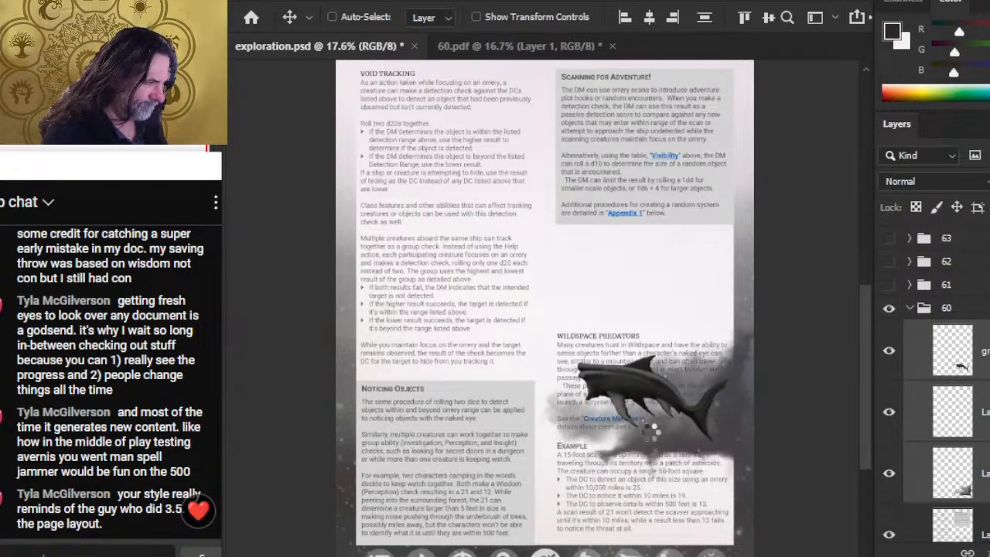
{"action": "key", "text": "shift+Up"}
{"action": "key", "text": "shift+Up"}
{"action": "key", "text": "shift+Up"}
{"action": "key", "text": "shift+Up"}
{"action": "key", "text": "shift+Up"}
{"action": "key", "text": "shift+Up"}
{"action": "key", "text": "shift+Up"}
{"action": "key", "text": "shift+Up"}
{"action": "key", "text": "shift+Up"}
{"action": "key", "text": "shift+Up"}
{"action": "key", "text": "shift+Up"}
{"action": "key", "text": "shift+Up"}
{"action": "key", "text": "shift+Up"}
{"action": "key", "text": "shift+Up"}
{"action": "key", "text": "shift+Up"}
{"action": "key", "text": "shift+Up"}
{"action": "key", "text": "shift+Up"}
{"action": "key", "text": "shift+Up"}
{"action": "key", "text": "shift+Up"}
{"action": "key", "text": "shift+Up"}
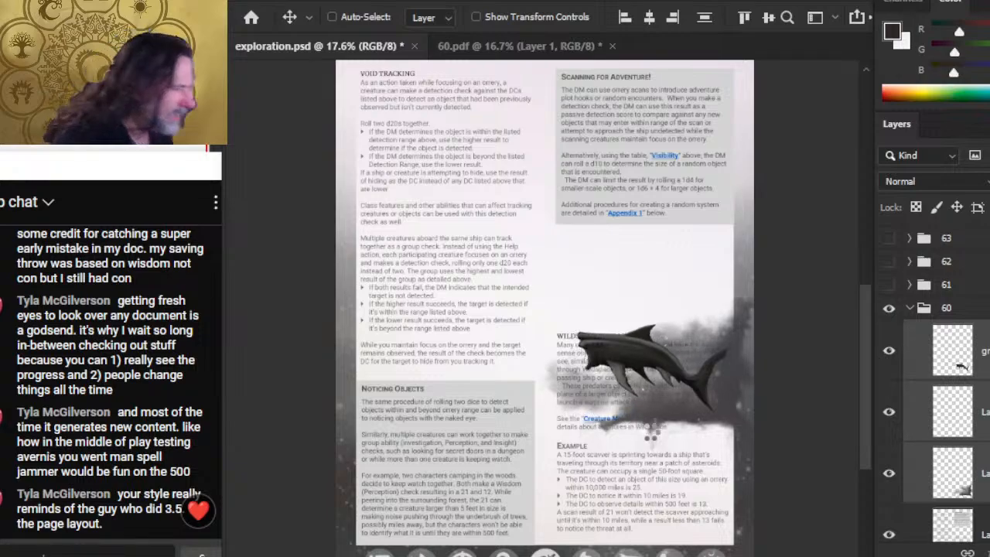
{"action": "key", "text": "shift+Up"}
{"action": "key", "text": "shift+Up"}
{"action": "key", "text": "shift+Up"}
{"action": "key", "text": "shift+Up"}
{"action": "key", "text": "shift+Up"}
{"action": "key", "text": "shift+Up"}
{"action": "key", "text": "shift+Up"}
{"action": "key", "text": "shift+Up"}
{"action": "key", "text": "shift+Up"}
{"action": "key", "text": "shift+Up"}
{"action": "key", "text": "shift+Up"}
{"action": "key", "text": "shift+Up"}
{"action": "key", "text": "shift+Up"}
{"action": "key", "text": "shift+Up"}
{"action": "key", "text": "shift+Up"}
{"action": "key", "text": "shift+Up"}
{"action": "key", "text": "shift+Up"}
{"action": "key", "text": "shift+Up"}
{"action": "key", "text": "shift+Up"}
{"action": "key", "text": "shift+Up"}
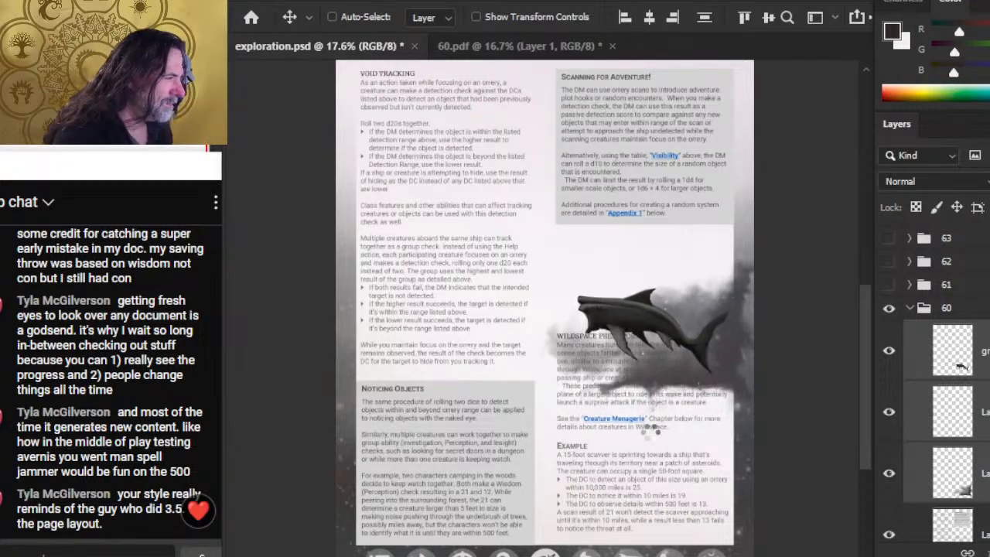
{"action": "key", "text": "shift+Up"}
{"action": "key", "text": "shift+Up"}
{"action": "key", "text": "shift+Up"}
{"action": "key", "text": "shift+Up"}
{"action": "key", "text": "shift+Up"}
{"action": "key", "text": "shift+Up"}
{"action": "key", "text": "shift+Up"}
{"action": "key", "text": "shift+Up"}
{"action": "key", "text": "shift+Up"}
{"action": "key", "text": "shift+Up"}
{"action": "key", "text": "shift+Up"}
{"action": "key", "text": "shift+Up"}
{"action": "key", "text": "shift+Up"}
{"action": "key", "text": "shift+Up"}
{"action": "key", "text": "shift+Up"}
{"action": "key", "text": "shift+Up"}
{"action": "key", "text": "shift+Up"}
{"action": "key", "text": "shift+Up"}
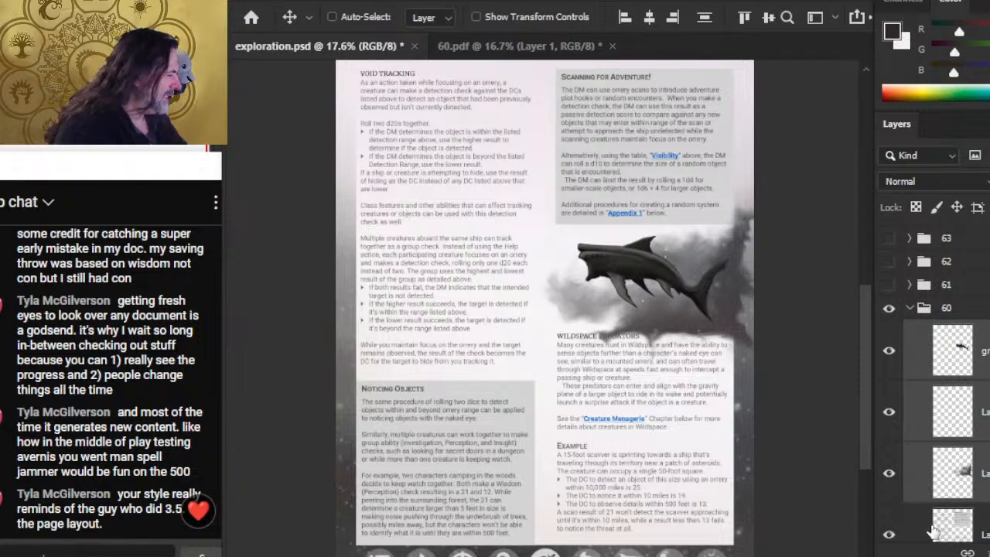
Try flipping the two smoke layers behind the creature horizontally, leaving the creature layer out of the transform
{"action": "left_click", "coordinate": [981, 414]}
{"action": "left_click", "coordinate": [981, 471], "text": "ctrl"}
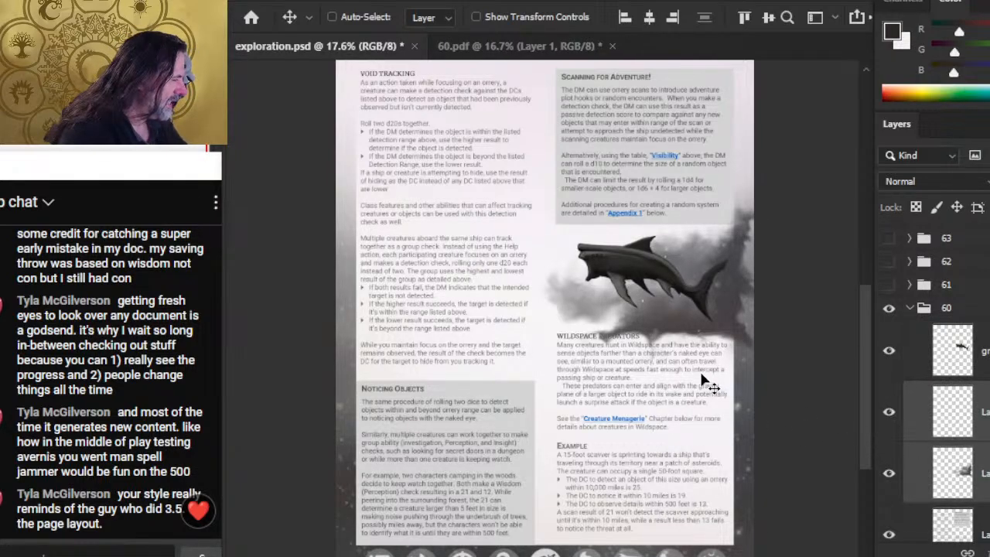
{"action": "key", "text": "l"}
{"action": "right_click", "coordinate": [601, 356]}
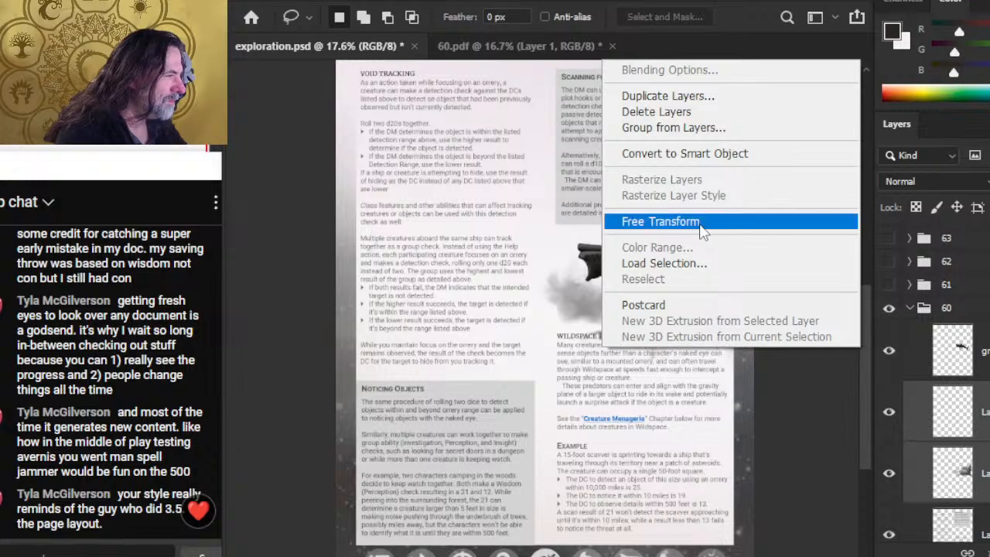
{"action": "left_click", "coordinate": [661, 222]}
{"action": "right_click", "coordinate": [683, 251]}
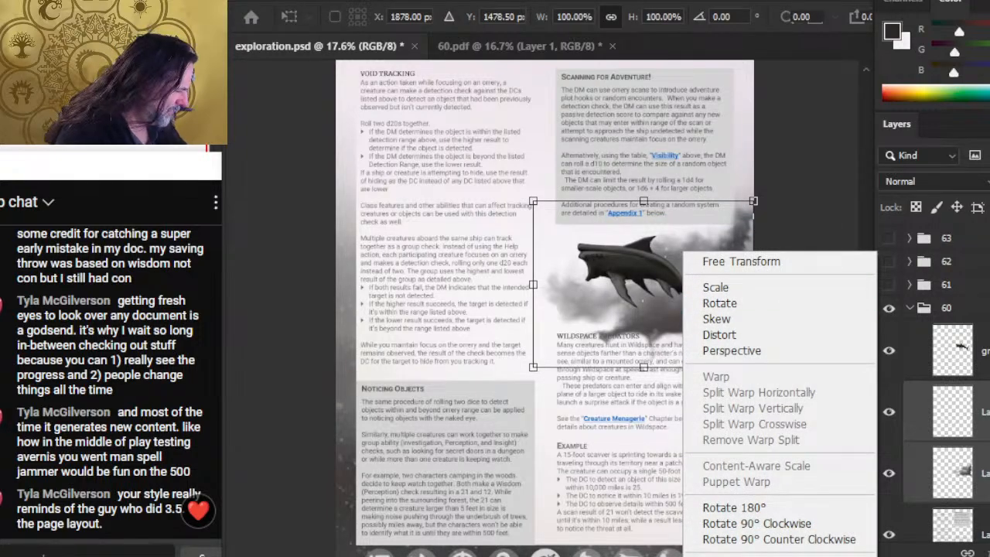
{"action": "left_click", "coordinate": [739, 556]}
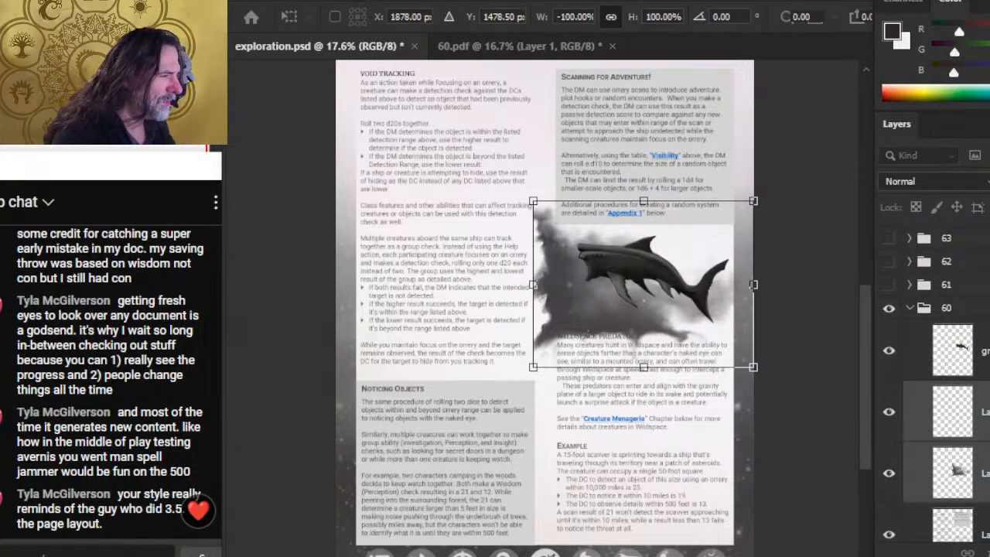
{"action": "key", "text": "Return"}
Cancel the horizontal flip and flip the two smoke layers behind the creature vertically instead
{"action": "right_click", "coordinate": [654, 465]}
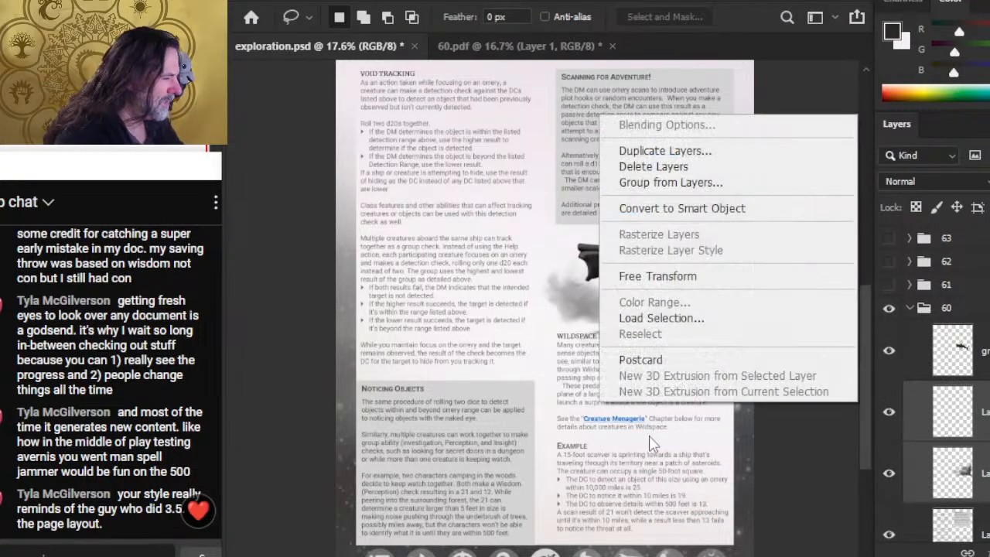
{"action": "left_click", "coordinate": [656, 285]}
{"action": "right_click", "coordinate": [654, 283]}
{"action": "left_click", "coordinate": [683, 270]}
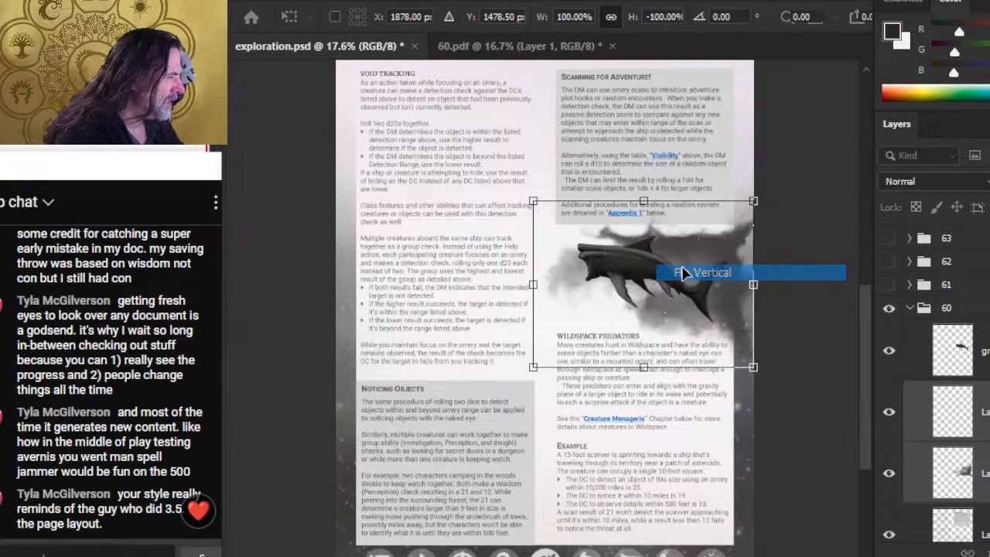
{"action": "key", "text": "Return"}
Nudge the two flipped smoke layers up behind the Scanning for Adventure box, and place the page text layer above the artwork in group 60
{"action": "key", "text": "v"}
{"action": "key", "text": "shift+Up"}
{"action": "key", "text": "shift+Up"}
{"action": "key", "text": "shift+Up"}
{"action": "key", "text": "shift+Up"}
{"action": "key", "text": "shift+Up"}
{"action": "key", "text": "shift+Up"}
{"action": "key", "text": "shift+Up"}
{"action": "key", "text": "shift+Up"}
{"action": "key", "text": "shift+Up"}
{"action": "key", "text": "shift+Up"}
{"action": "key", "text": "shift+Up"}
{"action": "key", "text": "shift+Up"}
{"action": "key", "text": "shift+Up"}
{"action": "key", "text": "shift+Up"}
{"action": "key", "text": "shift+Up"}
{"action": "key", "text": "shift+Up"}
{"action": "key", "text": "shift+Up"}
{"action": "key", "text": "shift+Up"}
{"action": "key", "text": "shift+Up"}
{"action": "key", "text": "shift+Up"}
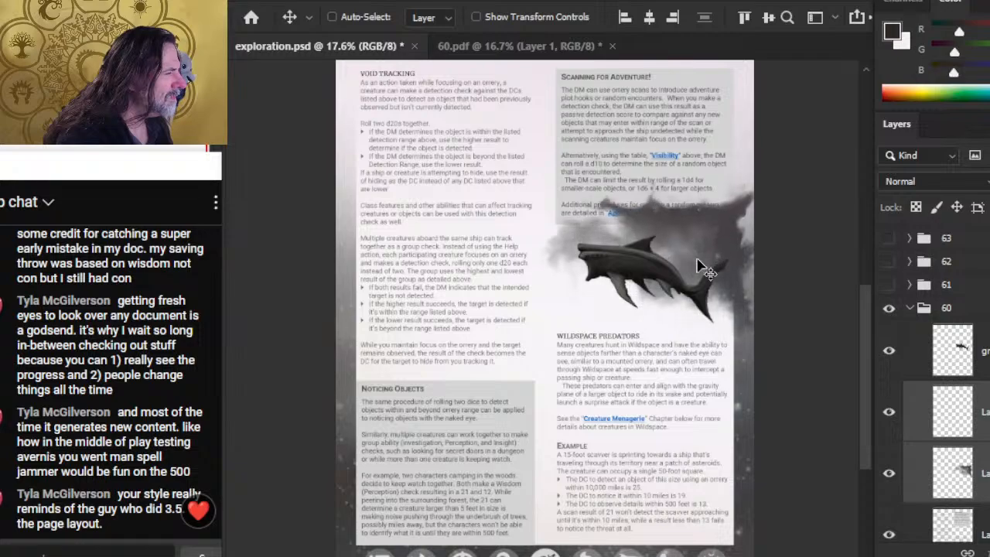
{"action": "key", "text": "shift+Up"}
{"action": "scroll", "coordinate": [935, 416], "scroll_direction": "down", "scroll_amount": 1}
{"action": "left_click_drag", "start_coordinate": [952, 511], "coordinate": [952, 300]}
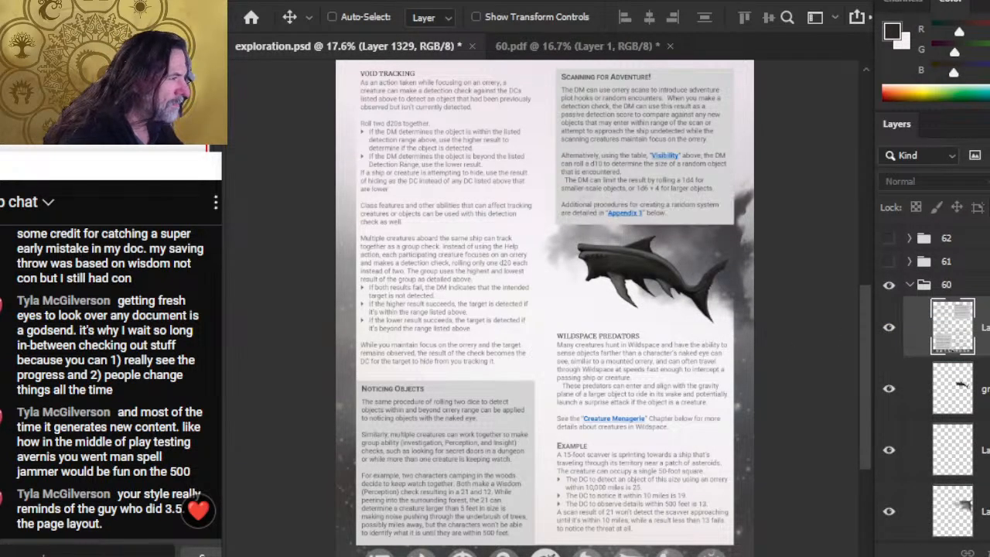
Nudge the gray scavver copy 2 layer slightly down within the gap above the Wildspace Predators heading
{"action": "left_click", "coordinate": [986, 406]}
{"action": "key", "text": "shift+Down"}
{"action": "key", "text": "shift+Down"}
{"action": "key", "text": "shift+Down"}
{"action": "key", "text": "shift+Down"}
{"action": "key", "text": "shift+Down"}
{"action": "key", "text": "shift+Down"}
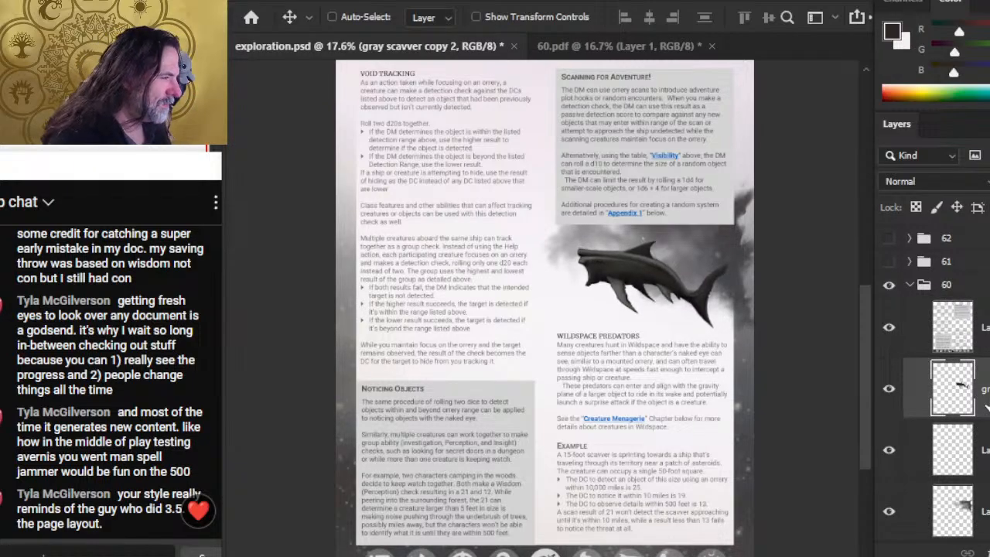
{"action": "key", "text": "shift+Up"}
{"action": "key", "text": "shift+Up"}
{"action": "key", "text": "shift+Up"}
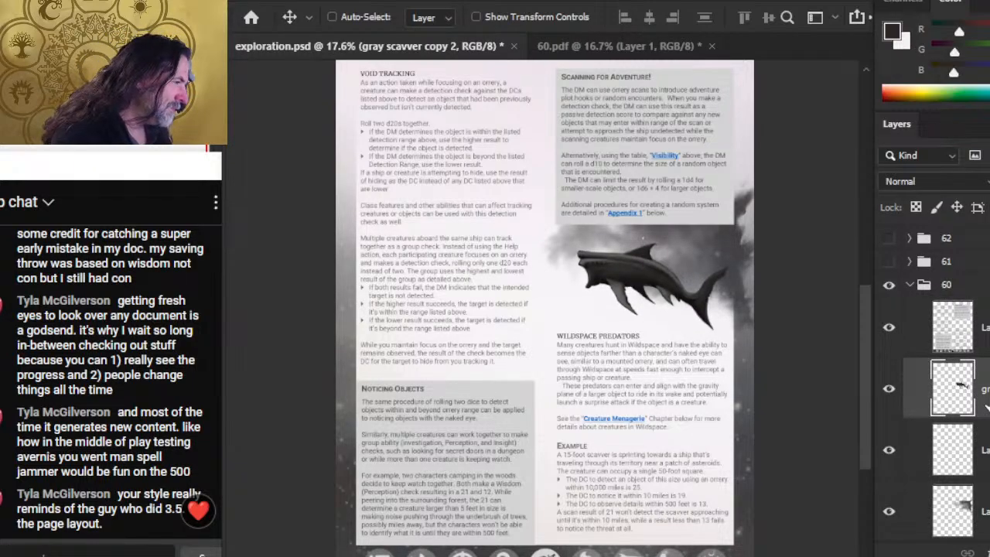
{"action": "key", "text": "shift+Up"}
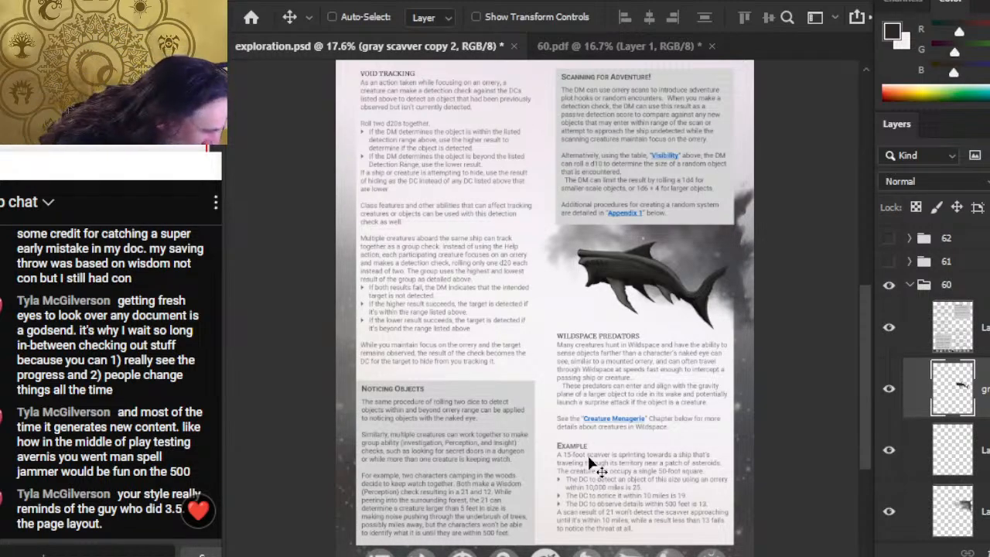
Smudge the smoke's hard edge below the creature's tail on Layer 1297, using an 80 px Smudge brush at 40% strength
{"action": "key", "text": "z"}
{"action": "left_click_drag", "start_coordinate": [476, 554], "coordinate": [600, 540]}
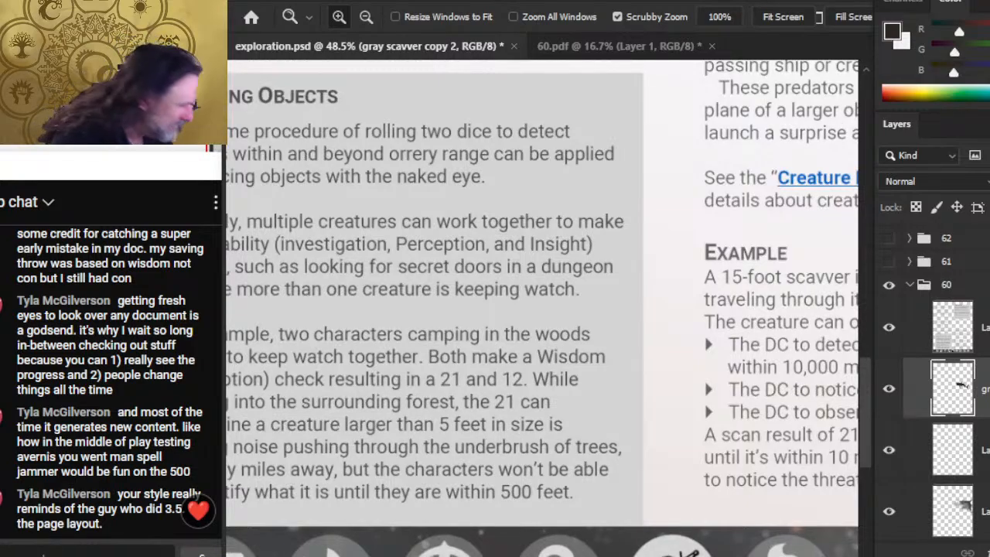
{"action": "left_click_drag", "start_coordinate": [732, 455], "coordinate": [611, 438]}
{"action": "left_click_drag", "start_coordinate": [678, 259], "coordinate": [699, 283]}
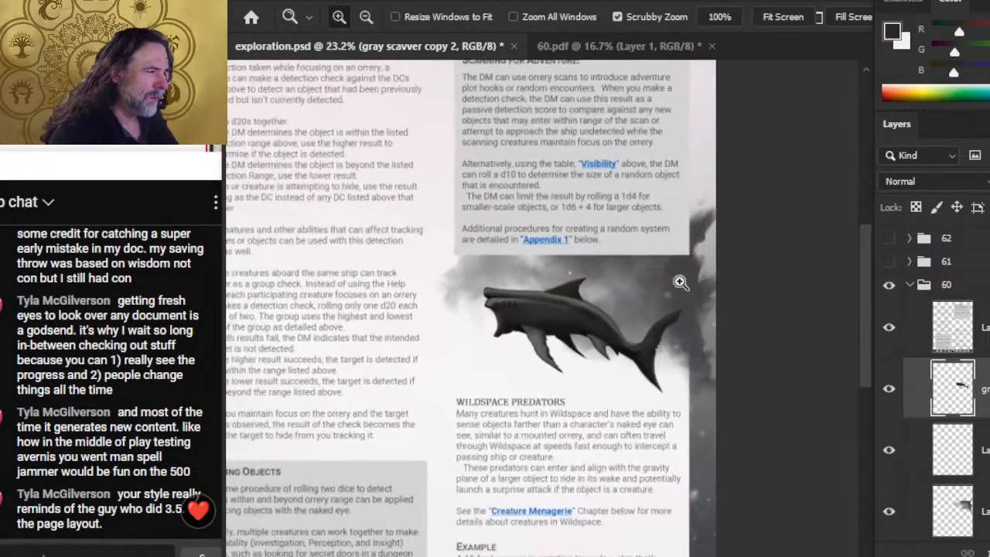
{"action": "key", "text": "r"}
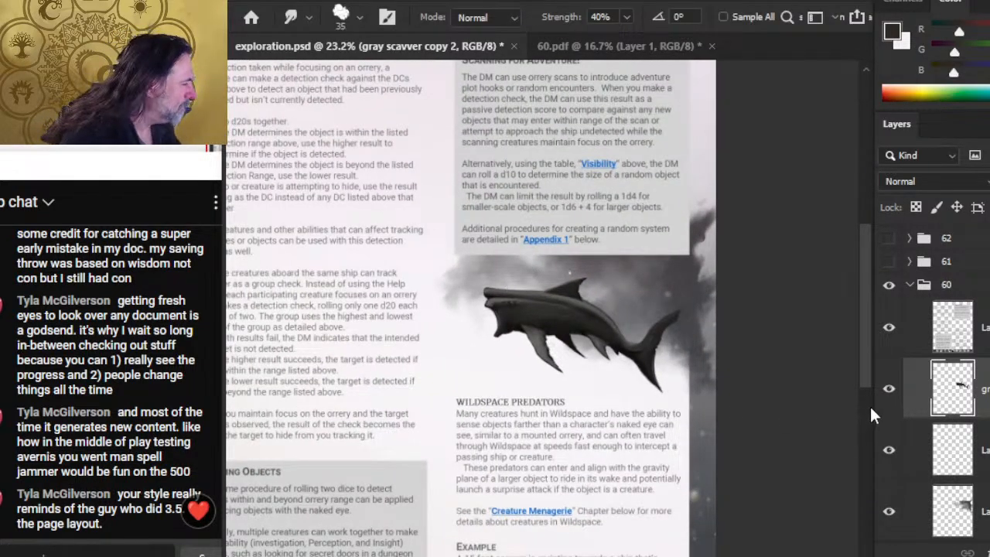
{"action": "left_click", "coordinate": [983, 511]}
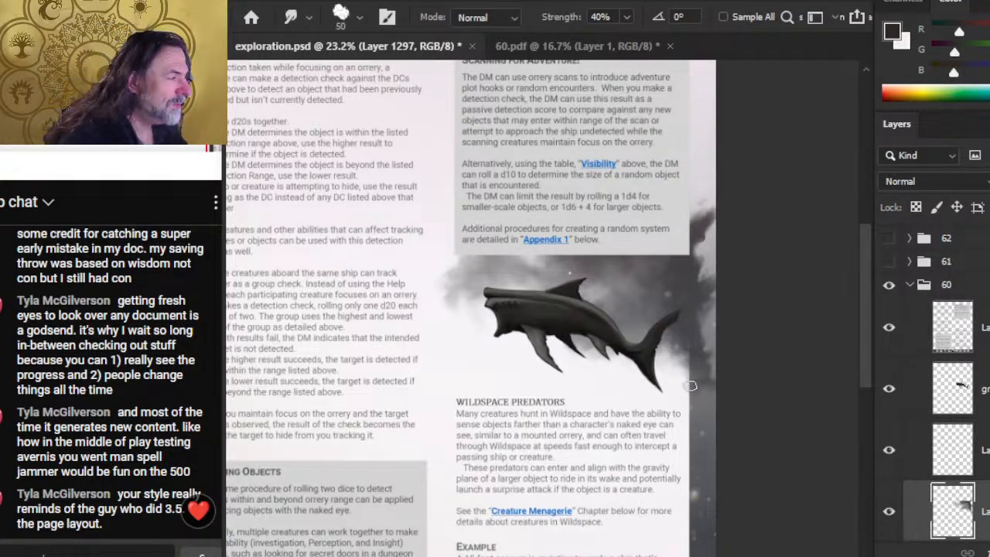
{"action": "key", "text": "bracketright"}
{"action": "key", "text": "bracketright"}
{"action": "key", "text": "bracketright"}
{"action": "mouse_move", "coordinate": [697, 348]}
{"action": "left_mouse_down"}
{"action": "mouse_move", "coordinate": [696, 376]}
{"action": "mouse_move", "coordinate": [685, 361]}
{"action": "mouse_move", "coordinate": [688, 372]}
{"action": "left_mouse_up"}
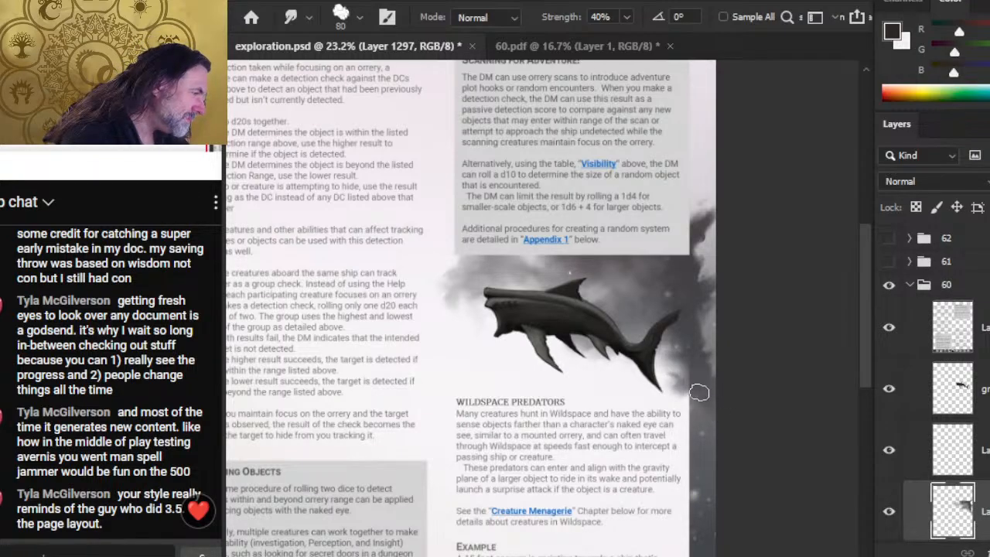
Paint sampled dark gray beside the creature's tail with a 20 px brush, and smudge the smoke around the creature into soft clouds
{"action": "key", "text": "b"}
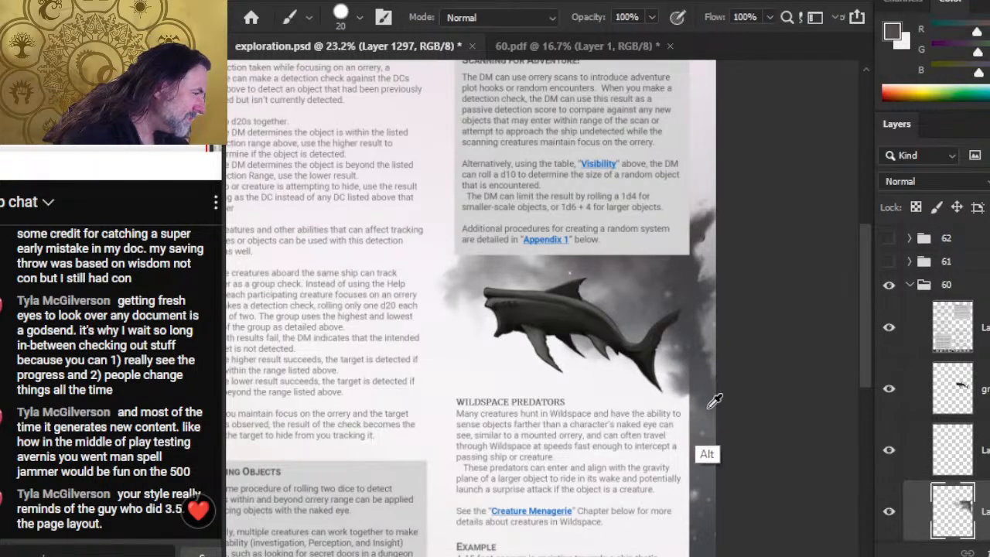
{"action": "key", "text": "e"}
{"action": "key", "text": "b"}
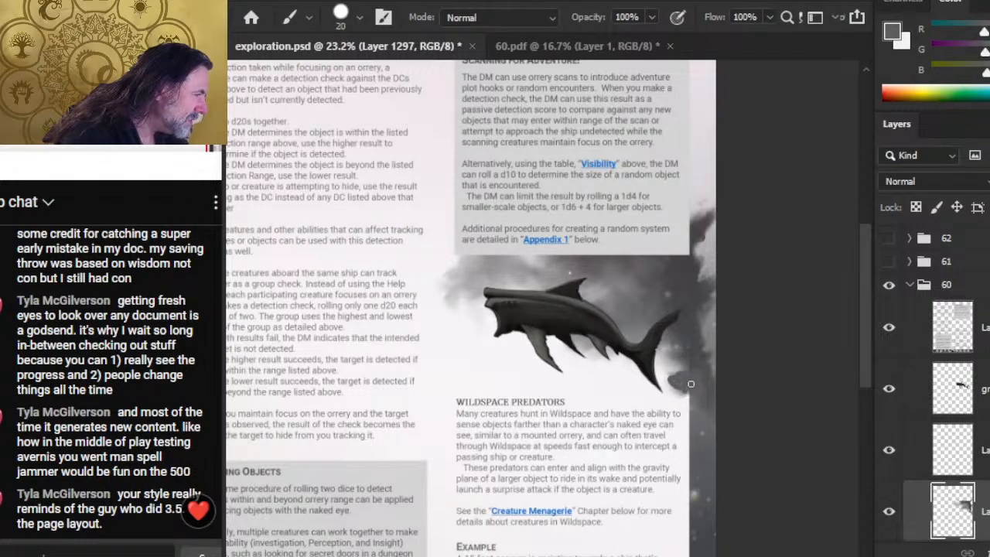
{"action": "key", "text": "r"}
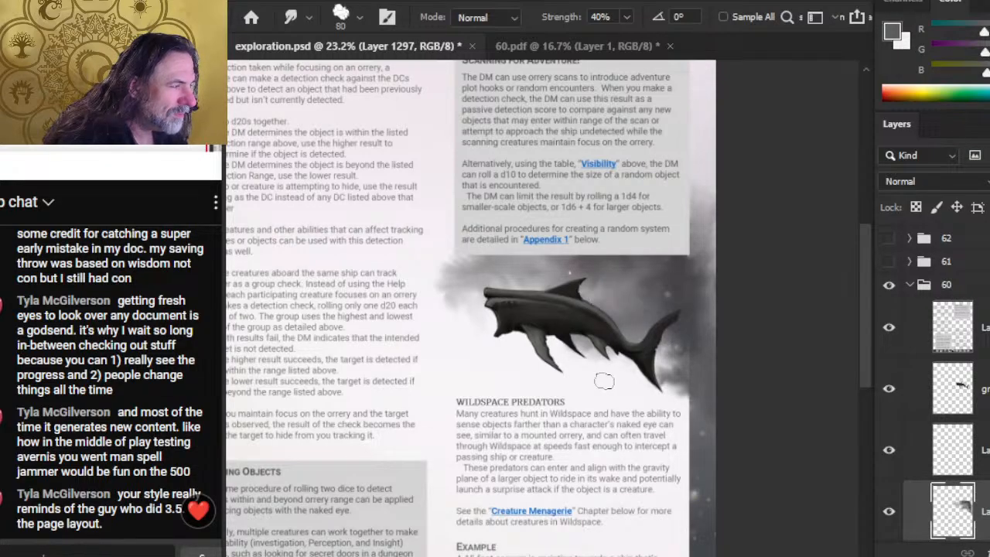
{"action": "mouse_move", "coordinate": [600, 338]}
{"action": "left_mouse_down"}
{"action": "mouse_move", "coordinate": [577, 376]}
{"action": "mouse_move", "coordinate": [558, 352]}
{"action": "mouse_move", "coordinate": [578, 353]}
{"action": "left_mouse_up"}
{"action": "mouse_move", "coordinate": [648, 265]}
{"action": "left_mouse_down"}
{"action": "mouse_move", "coordinate": [715, 243]}
{"action": "mouse_move", "coordinate": [699, 219]}
{"action": "mouse_move", "coordinate": [701, 196]}
{"action": "mouse_move", "coordinate": [721, 228]}
{"action": "left_mouse_up"}
Erase the smoke along the page's outer margin beside the text boxes and the creature with an 80 px eraser
{"action": "key", "text": "b"}
{"action": "key", "text": "bracketright"}
{"action": "key", "text": "bracketright"}
{"action": "key", "text": "bracketright"}
{"action": "scroll", "coordinate": [714, 192], "scroll_direction": "down", "scroll_amount": 3}
{"action": "mouse_move", "coordinate": [662, 331]}
{"action": "left_mouse_down"}
{"action": "mouse_move", "coordinate": [642, 438]}
{"action": "mouse_move", "coordinate": [639, 529]}
{"action": "left_mouse_up"}
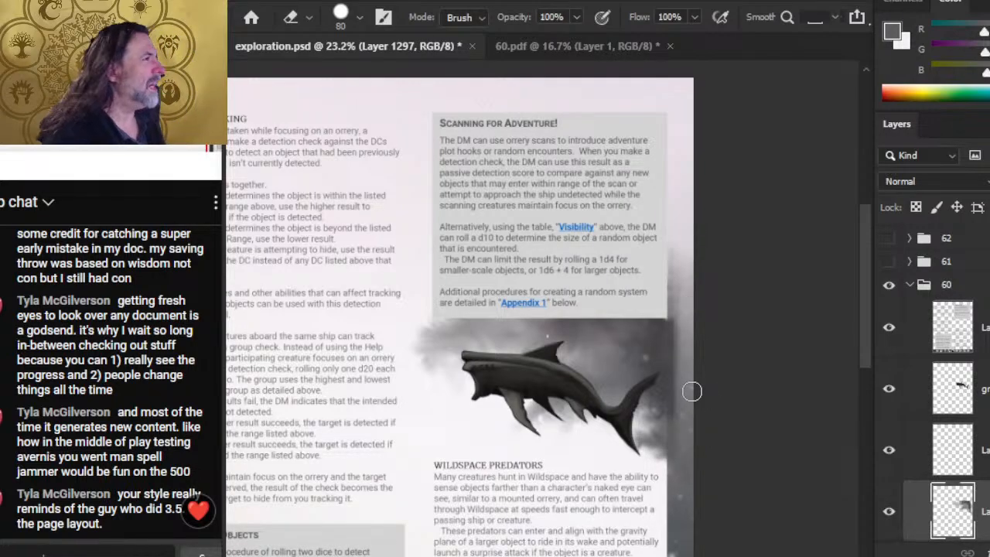
{"action": "scroll", "coordinate": [685, 303], "scroll_direction": "down", "scroll_amount": 3}
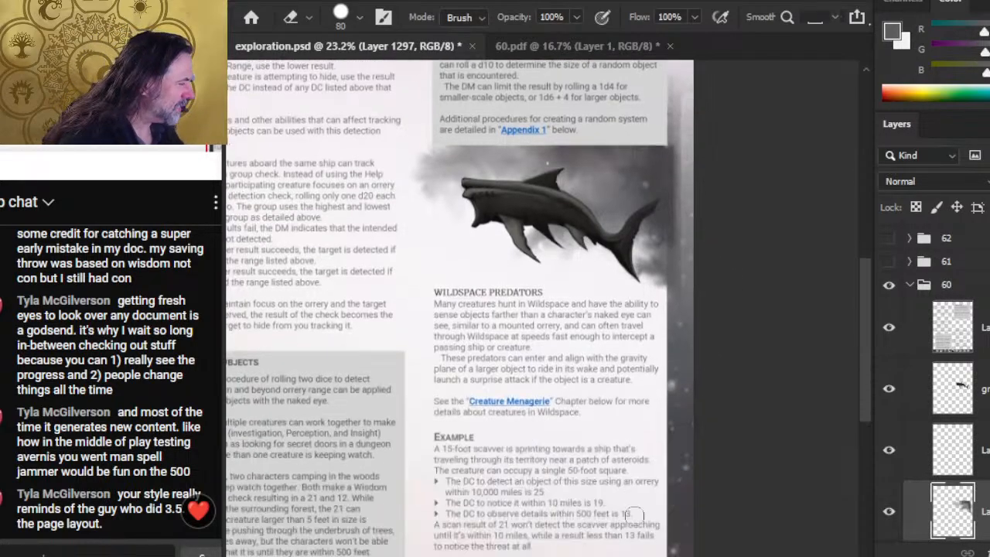
{"action": "scroll", "coordinate": [649, 273], "scroll_direction": "up", "scroll_amount": 4}
{"action": "scroll", "coordinate": [673, 255], "scroll_direction": "down", "scroll_amount": 3}
{"action": "left_click_drag", "start_coordinate": [657, 283], "coordinate": [671, 365]}
Smudge the smoke in the outer margin, and dab sampled light grays over its corner beneath the Scanning for Adventure box
{"action": "key", "text": "r"}
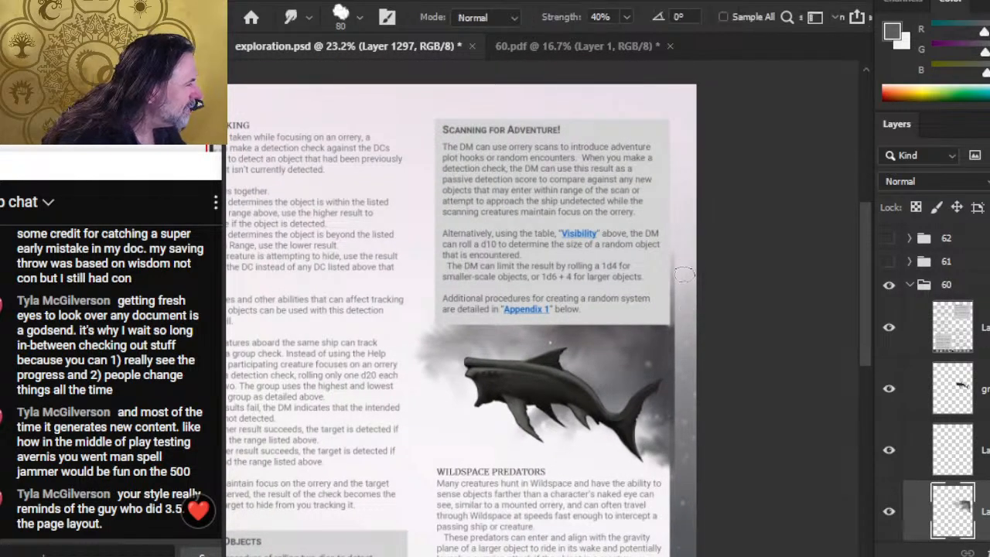
{"action": "mouse_move", "coordinate": [686, 270]}
{"action": "left_mouse_down"}
{"action": "mouse_move", "coordinate": [664, 327]}
{"action": "mouse_move", "coordinate": [689, 273]}
{"action": "mouse_move", "coordinate": [686, 293]}
{"action": "left_mouse_up"}
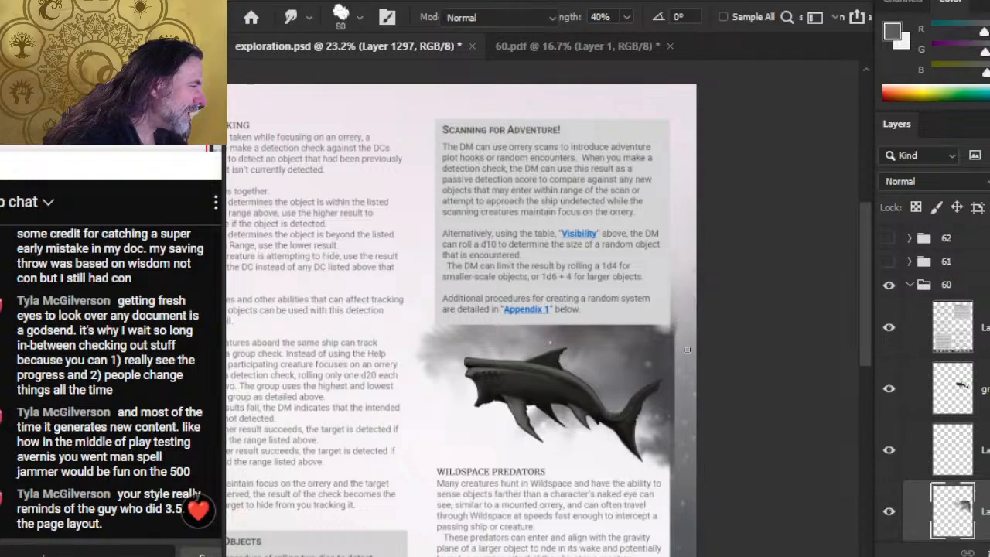
{"action": "key", "text": "b"}
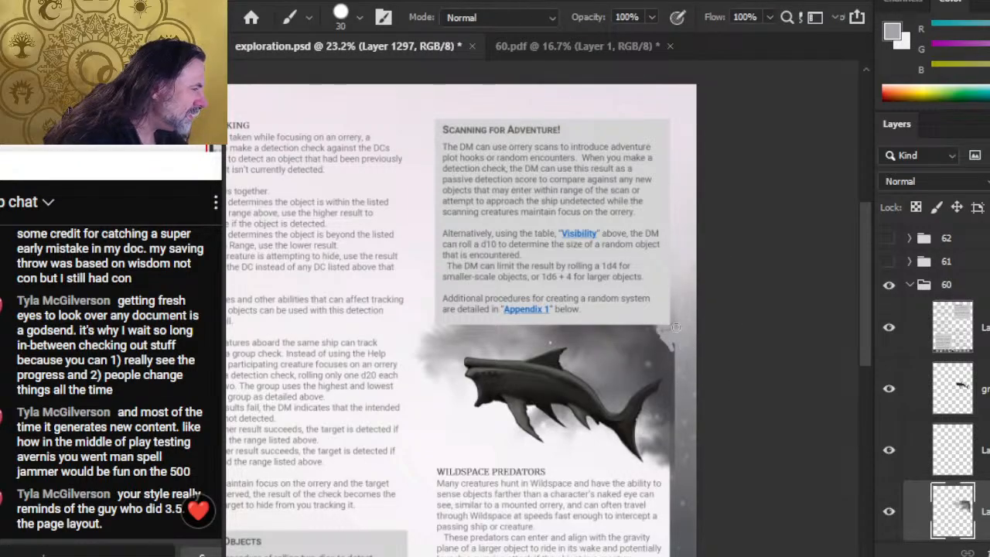
{"action": "mouse_move", "coordinate": [681, 321]}
{"action": "left_mouse_down"}
{"action": "mouse_move", "coordinate": [652, 333]}
{"action": "mouse_move", "coordinate": [668, 321]}
{"action": "left_mouse_up"}
{"action": "left_click", "coordinate": [684, 307], "text": "alt"}
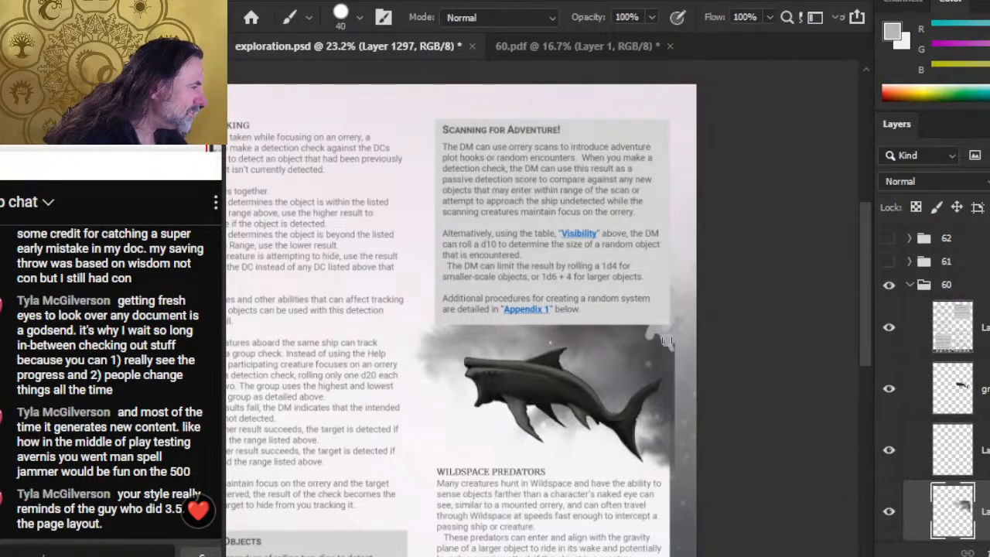
{"action": "left_click", "coordinate": [597, 320], "text": "alt"}
{"action": "left_click_drag", "start_coordinate": [599, 324], "coordinate": [627, 330]}
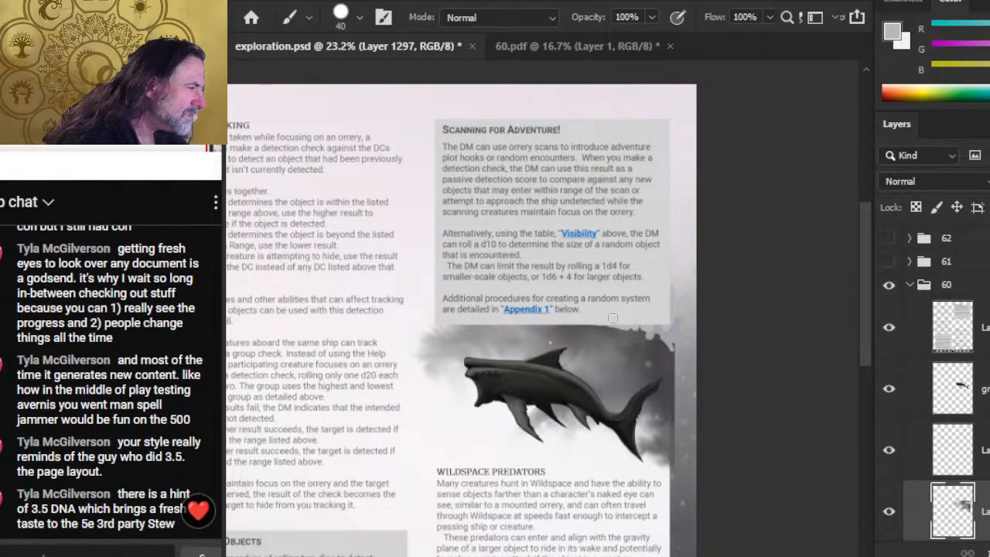
{"action": "left_click", "coordinate": [616, 313], "text": "alt"}
{"action": "left_click_drag", "start_coordinate": [613, 323], "coordinate": [632, 323]}
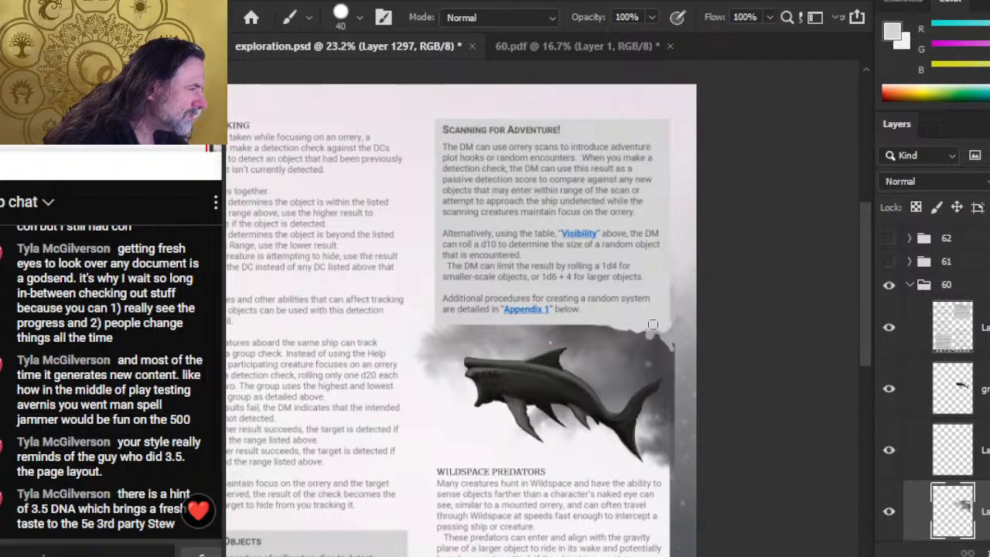
Smudge the smoke's outer edge, and paint sampled grays down that edge beside the creature's tail with a 40 px brush
{"action": "key", "text": "e"}
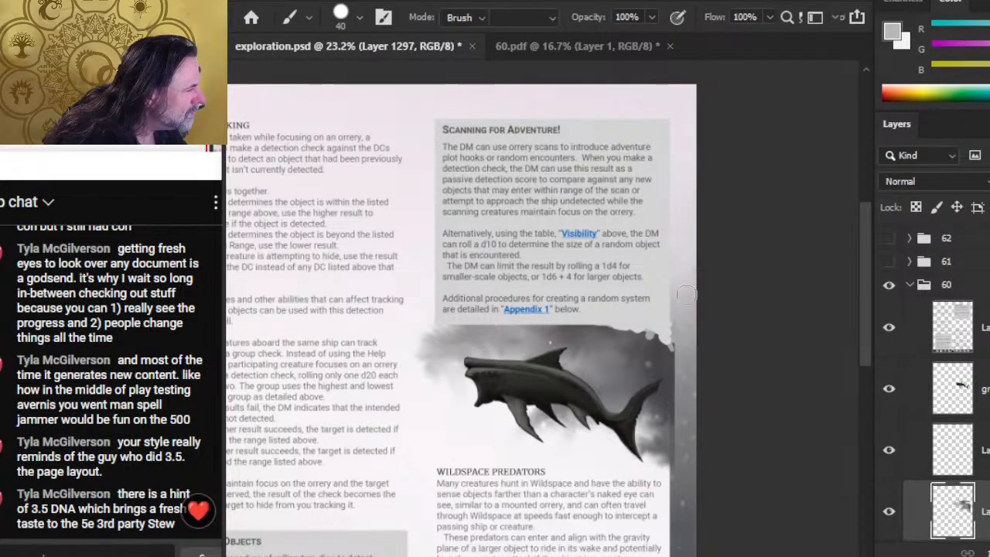
{"action": "key", "text": "r"}
{"action": "mouse_move", "coordinate": [665, 341]}
{"action": "left_mouse_down"}
{"action": "mouse_move", "coordinate": [678, 377]}
{"action": "mouse_move", "coordinate": [684, 354]}
{"action": "mouse_move", "coordinate": [672, 351]}
{"action": "mouse_move", "coordinate": [684, 388]}
{"action": "mouse_move", "coordinate": [677, 365]}
{"action": "mouse_move", "coordinate": [672, 396]}
{"action": "left_mouse_up"}
{"action": "key", "text": "b"}
{"action": "left_click", "coordinate": [689, 383], "text": "alt"}
{"action": "left_click", "coordinate": [682, 393], "text": "alt"}
{"action": "left_click", "coordinate": [679, 415], "text": "alt"}
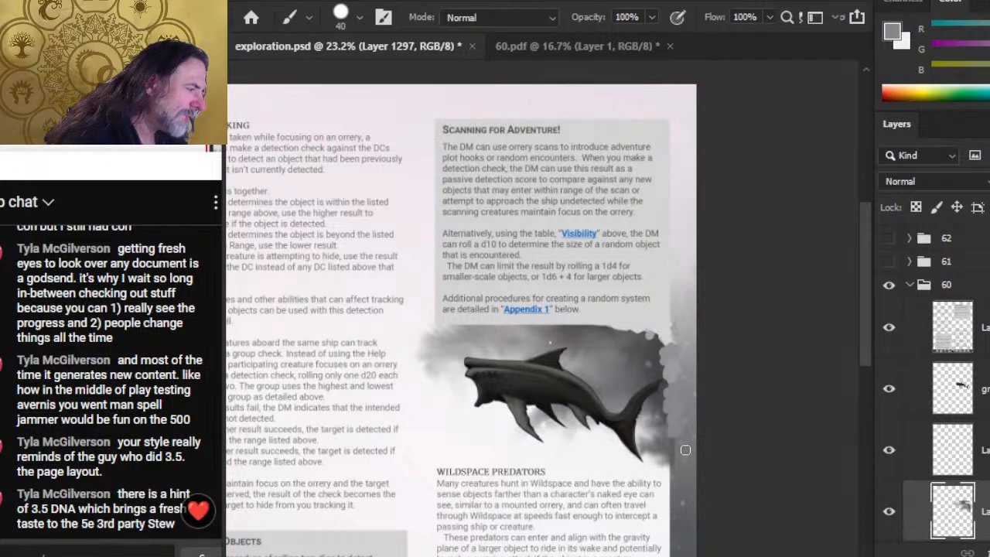
Smudge the painted gray dabs around the tail and below the text box into the smoke at 40% strength
{"action": "key", "text": "r"}
{"action": "mouse_move", "coordinate": [663, 440]}
{"action": "left_mouse_down"}
{"action": "mouse_move", "coordinate": [670, 417]}
{"action": "mouse_move", "coordinate": [662, 438]}
{"action": "left_mouse_up"}
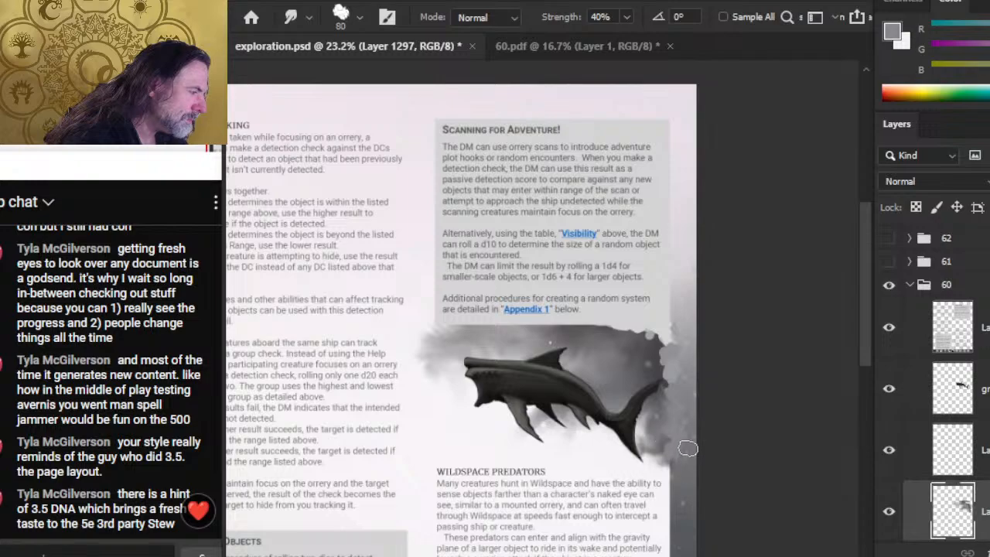
{"action": "left_click_drag", "start_coordinate": [685, 344], "coordinate": [684, 359]}
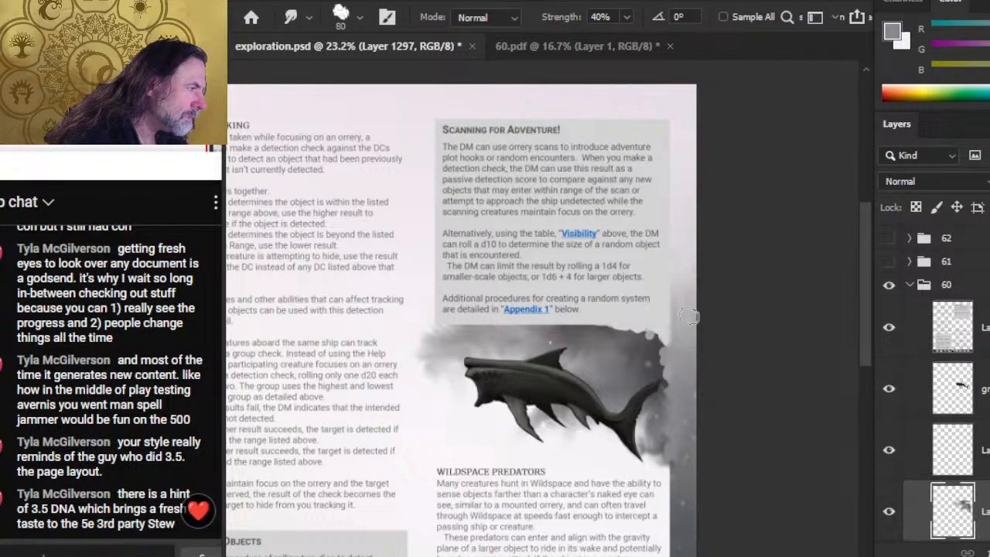
{"action": "mouse_move", "coordinate": [668, 361]}
{"action": "left_mouse_down"}
{"action": "mouse_move", "coordinate": [657, 347]}
{"action": "mouse_move", "coordinate": [669, 362]}
{"action": "mouse_move", "coordinate": [679, 351]}
{"action": "left_mouse_up"}
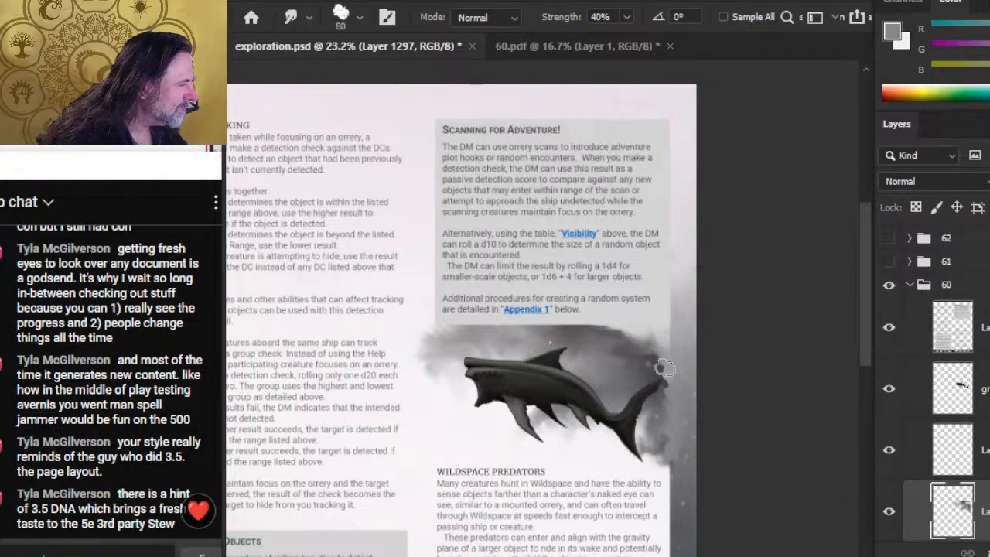
Paint a sampled gray over the smoke's outer corner above the tail and blend it with the Smudge tool
{"action": "key", "text": "b"}
{"action": "key", "text": "alt"}
{"action": "left_click", "coordinate": [680, 345], "text": "alt"}
{"action": "left_click_drag", "start_coordinate": [675, 336], "coordinate": [672, 355]}
{"action": "key", "text": "r"}
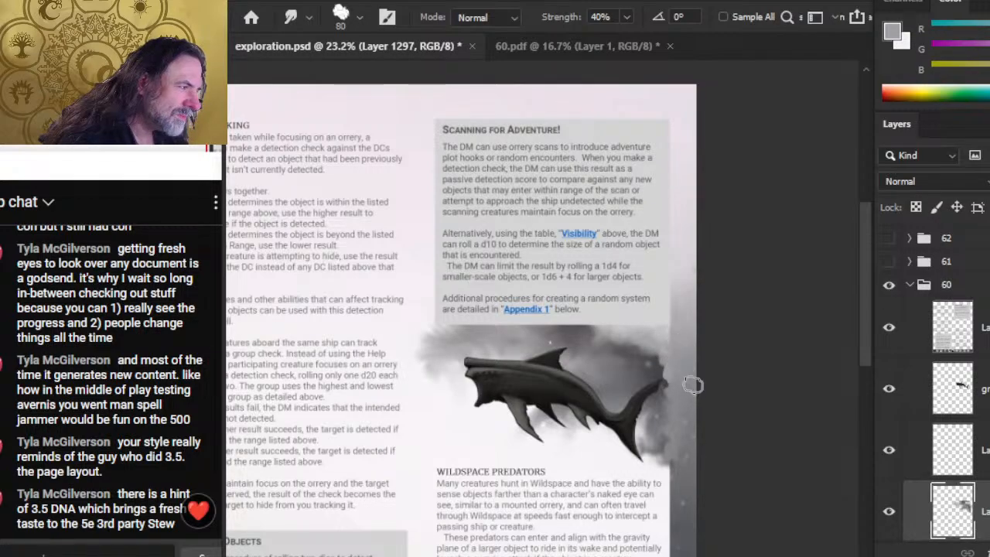
Touch up the smoke near the tail, and smudge wisps outward above the creature's head and beneath its belly
{"action": "key", "text": "b"}
{"action": "key", "text": "r"}
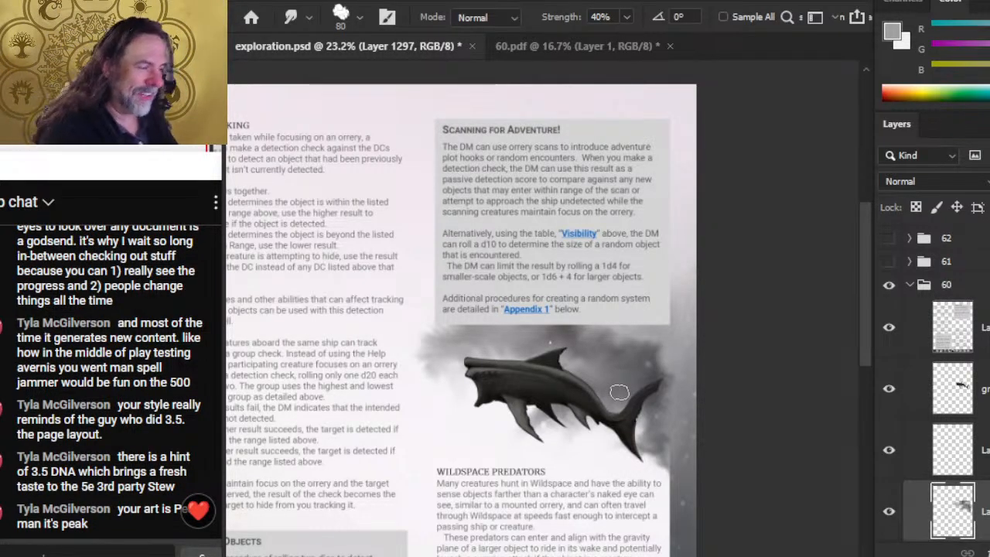
{"action": "mouse_move", "coordinate": [465, 334]}
{"action": "left_mouse_down"}
{"action": "mouse_move", "coordinate": [420, 337]}
{"action": "mouse_move", "coordinate": [435, 331]}
{"action": "left_mouse_up"}
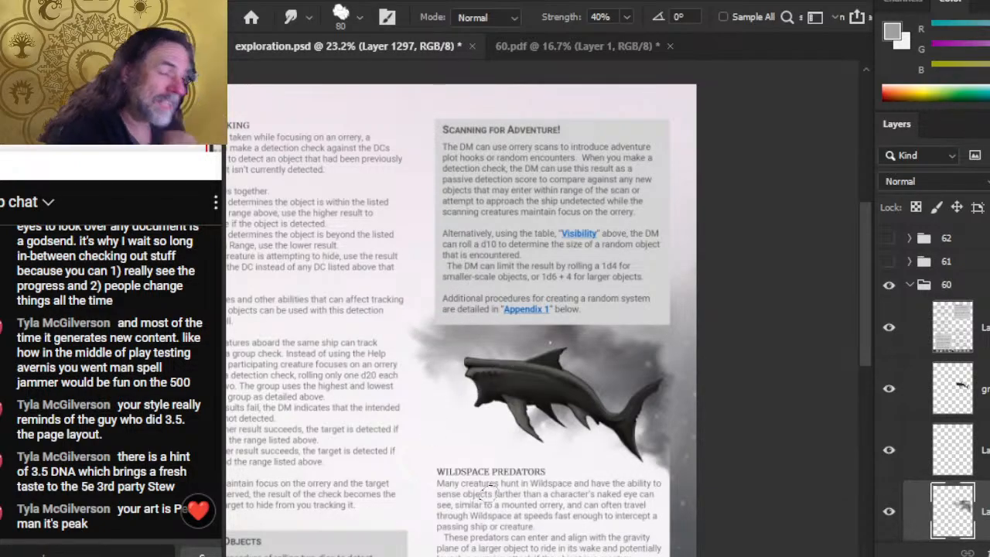
{"action": "mouse_move", "coordinate": [520, 402]}
{"action": "left_mouse_down"}
{"action": "mouse_move", "coordinate": [562, 392]}
{"action": "mouse_move", "coordinate": [548, 428]}
{"action": "mouse_move", "coordinate": [557, 402]}
{"action": "left_mouse_up"}
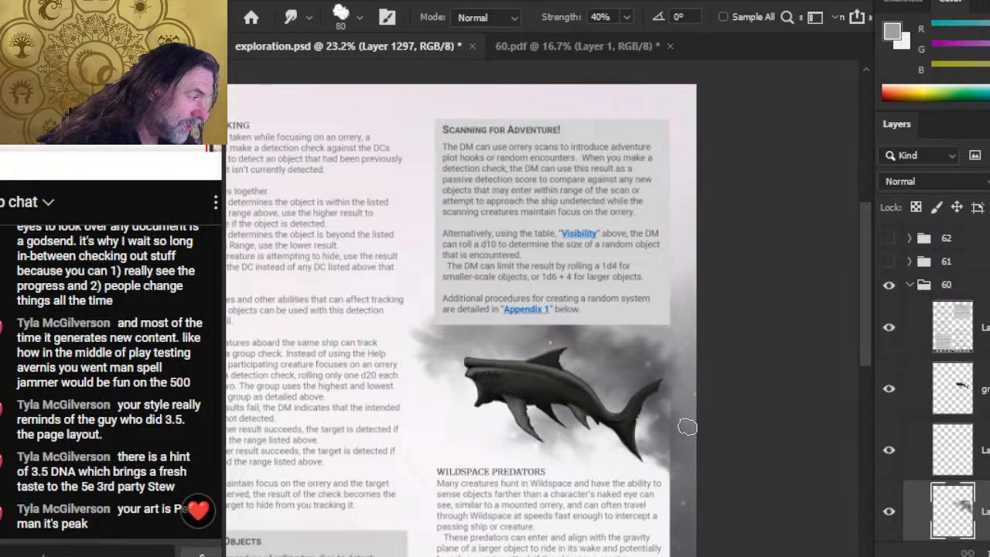
Paint a sampled darker gray in the margin beside the creature's tail and smudge it into the smoke
{"action": "key", "text": "b"}
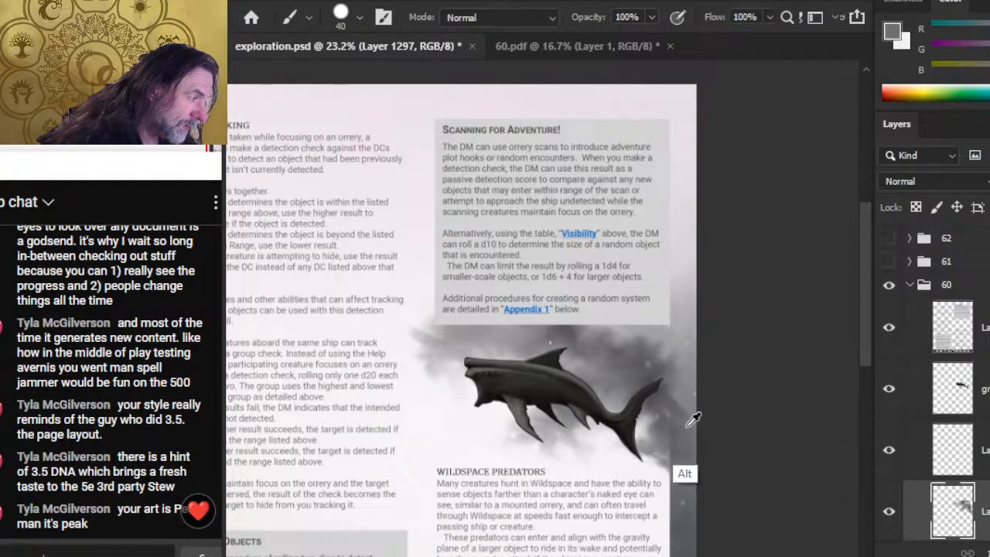
{"action": "key", "text": "r"}
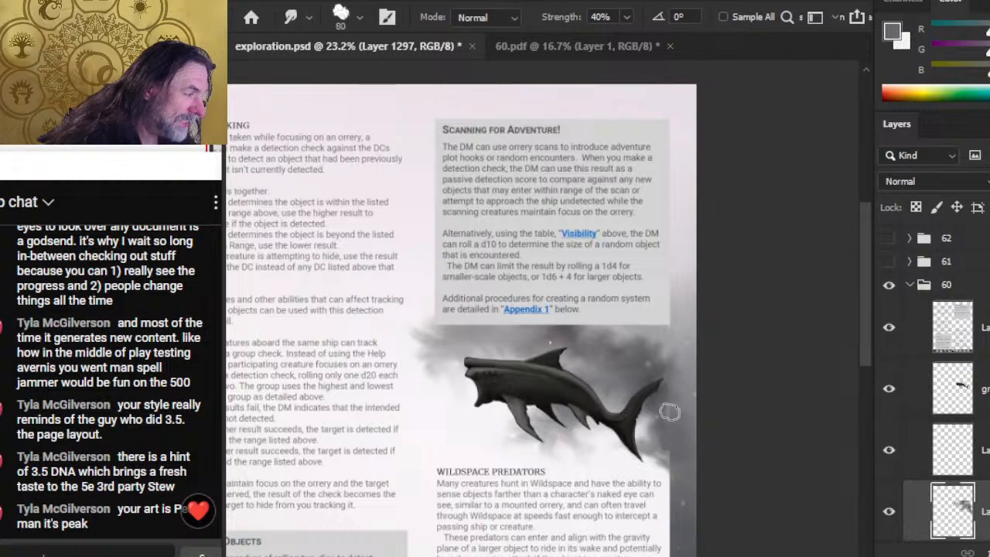
{"action": "key", "text": "b"}
{"action": "key", "text": "r"}
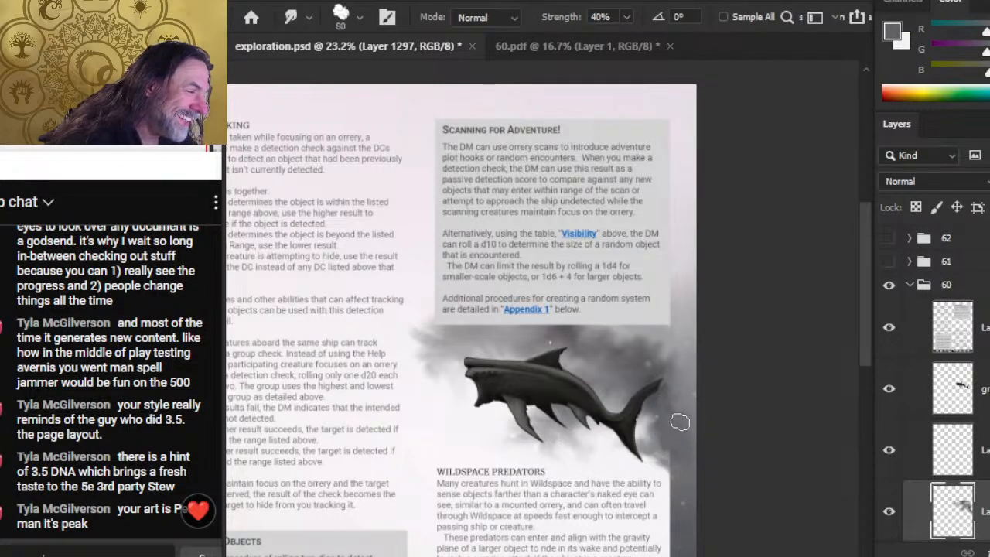
Touch up the gray smoke in the margin above the creature's tail, and smudge wisps beside its head at 40% strength
{"action": "key", "text": "b"}
{"action": "key", "text": "r"}
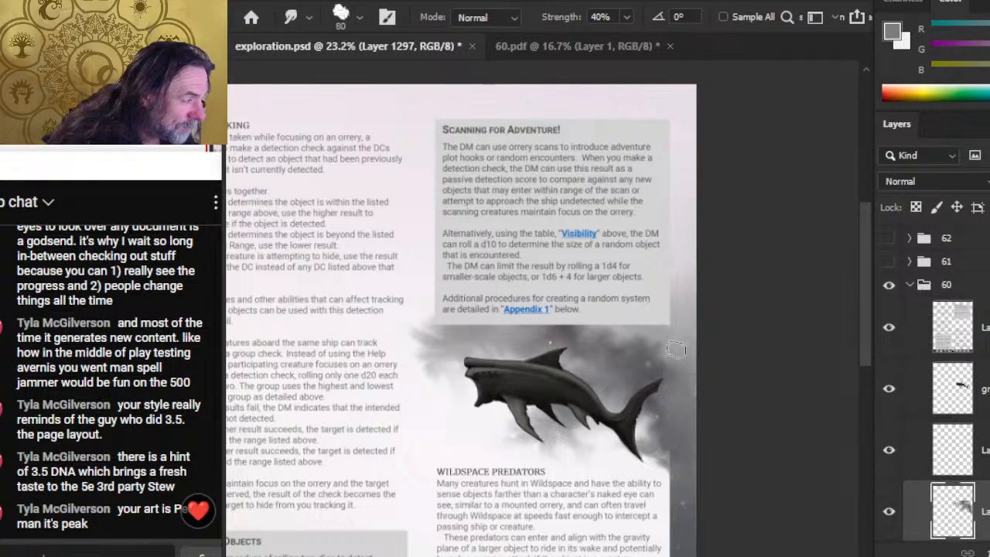
{"action": "key", "text": "b"}
{"action": "key", "text": "r"}
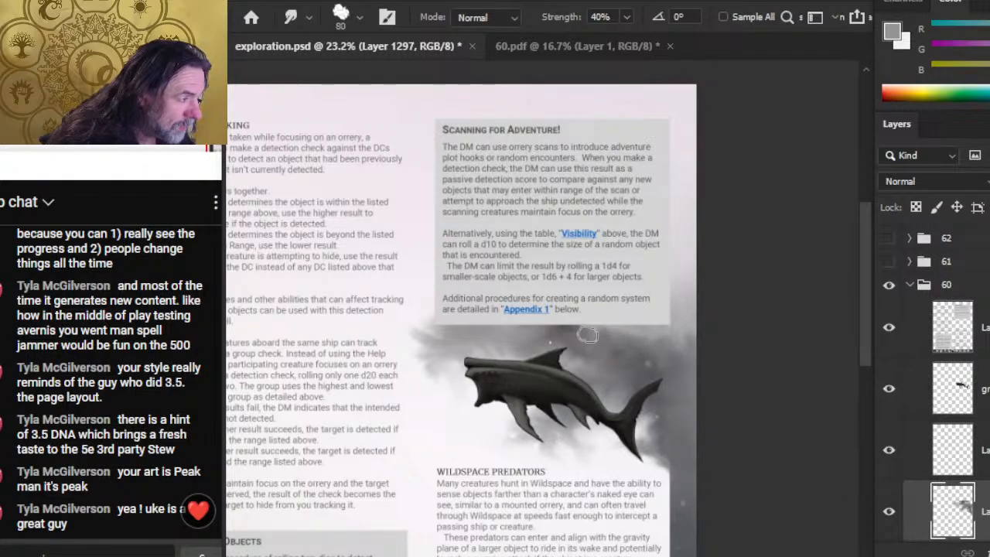
{"action": "mouse_move", "coordinate": [403, 339]}
{"action": "left_mouse_down"}
{"action": "mouse_move", "coordinate": [441, 371]}
{"action": "mouse_move", "coordinate": [444, 340]}
{"action": "mouse_move", "coordinate": [477, 369]}
{"action": "left_mouse_up"}
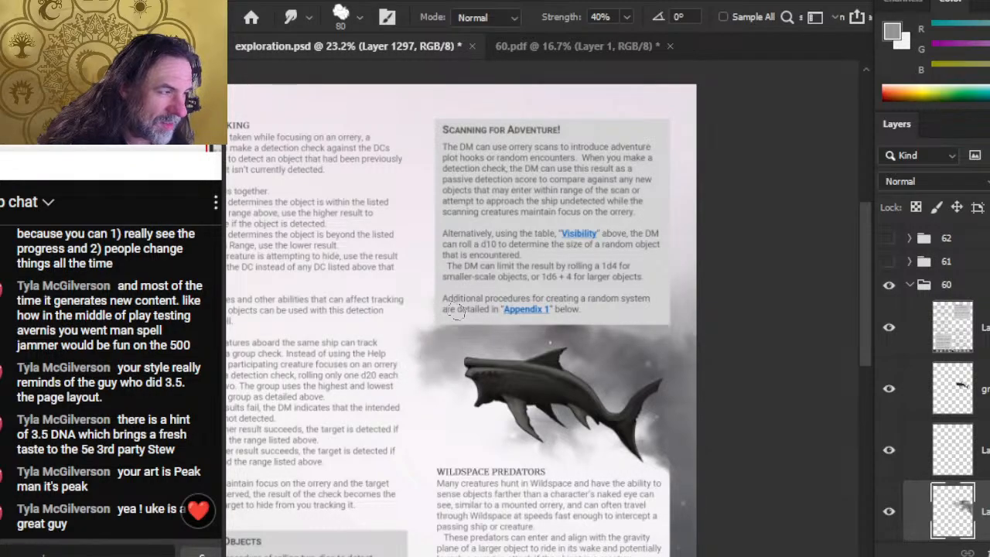
{"action": "left_click_drag", "start_coordinate": [430, 359], "coordinate": [412, 359]}
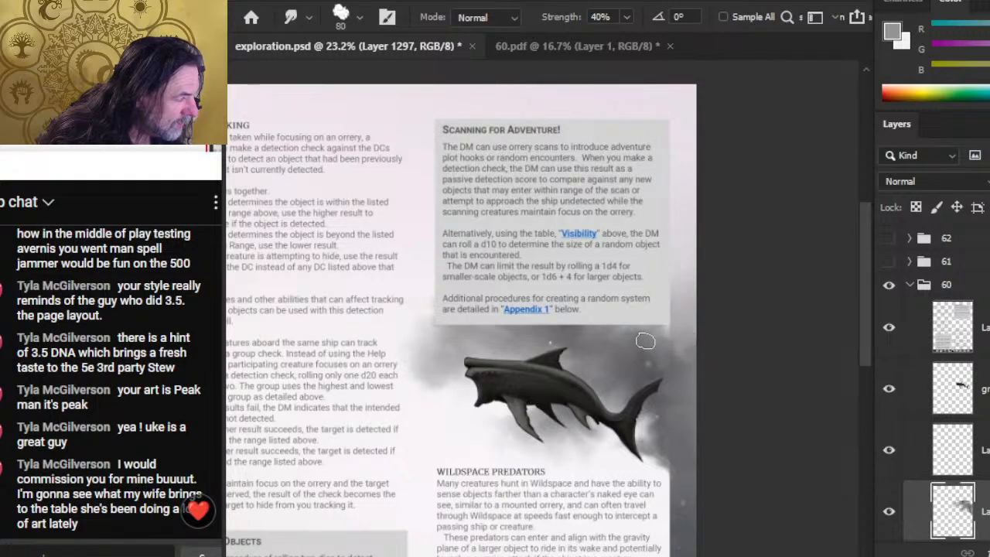
Paint gray at the smoke's outer corner beneath the text box and smudge it down the margin and above the creature's back
{"action": "key", "text": "b"}
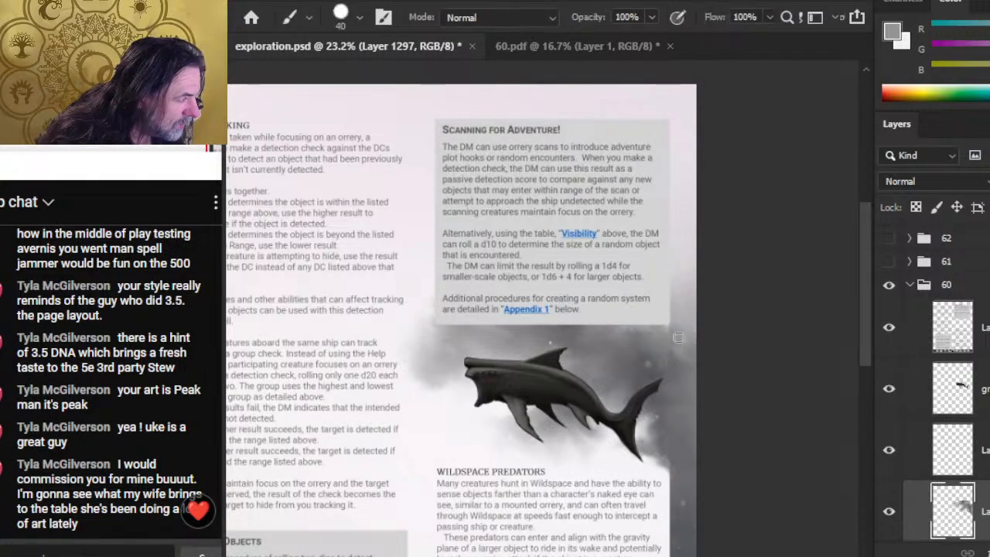
{"action": "key", "text": "r"}
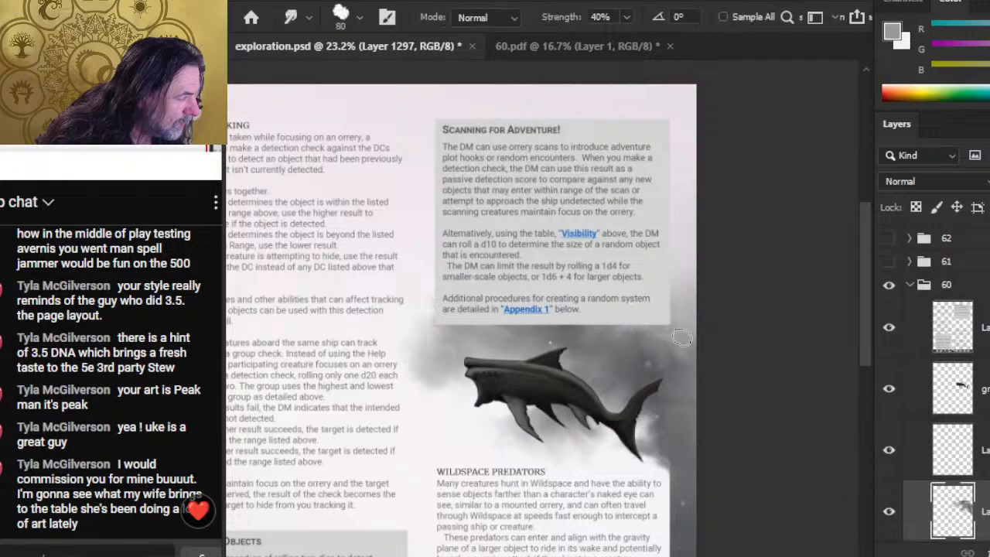
{"action": "mouse_move", "coordinate": [675, 343]}
{"action": "left_mouse_down"}
{"action": "mouse_move", "coordinate": [683, 338]}
{"action": "mouse_move", "coordinate": [673, 359]}
{"action": "mouse_move", "coordinate": [665, 351]}
{"action": "mouse_move", "coordinate": [673, 341]}
{"action": "mouse_move", "coordinate": [682, 350]}
{"action": "mouse_move", "coordinate": [625, 341]}
{"action": "mouse_move", "coordinate": [680, 348]}
{"action": "mouse_move", "coordinate": [701, 377]}
{"action": "mouse_move", "coordinate": [698, 353]}
{"action": "mouse_move", "coordinate": [670, 368]}
{"action": "mouse_move", "coordinate": [672, 390]}
{"action": "mouse_move", "coordinate": [664, 372]}
{"action": "mouse_move", "coordinate": [673, 400]}
{"action": "left_mouse_up"}
{"action": "mouse_move", "coordinate": [618, 356]}
{"action": "left_mouse_down"}
{"action": "mouse_move", "coordinate": [637, 345]}
{"action": "mouse_move", "coordinate": [647, 364]}
{"action": "mouse_move", "coordinate": [650, 345]}
{"action": "mouse_move", "coordinate": [646, 335]}
{"action": "mouse_move", "coordinate": [612, 376]}
{"action": "mouse_move", "coordinate": [611, 330]}
{"action": "left_mouse_up"}
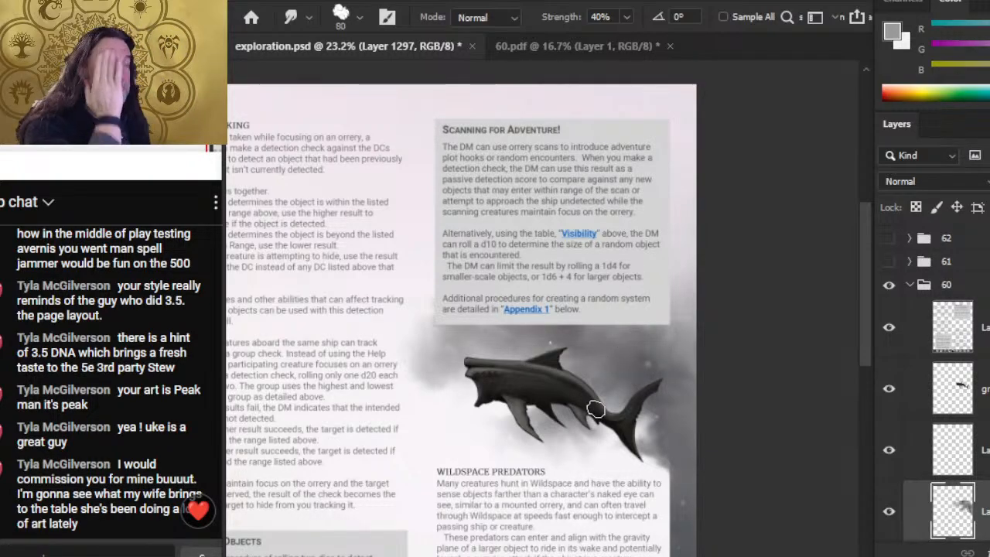
{"action": "key", "text": "space"}
{"action": "left_click_drag", "start_coordinate": [354, 209], "coordinate": [483, 351]}
{"action": "key", "text": "b"}
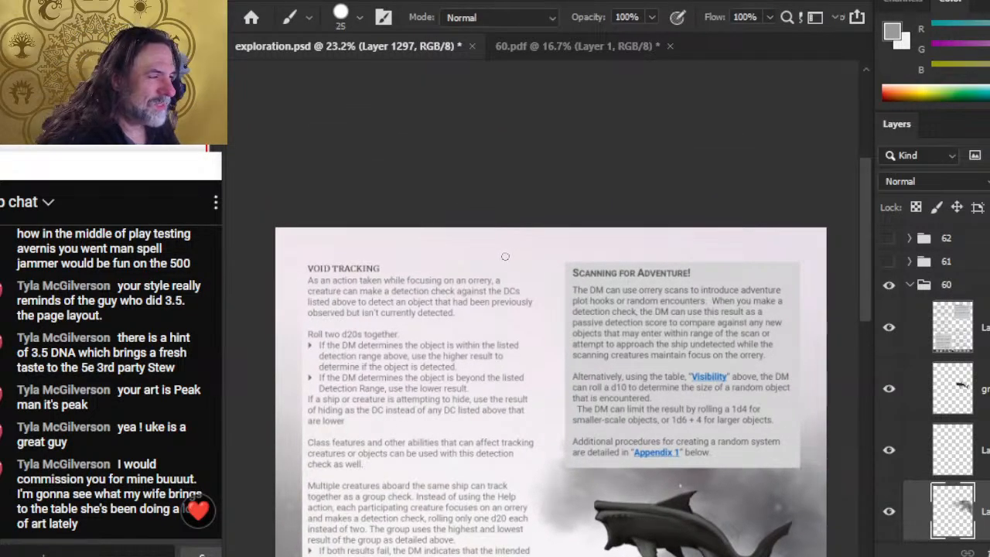
{"action": "scroll", "coordinate": [543, 438], "scroll_direction": "down", "scroll_amount": 10}
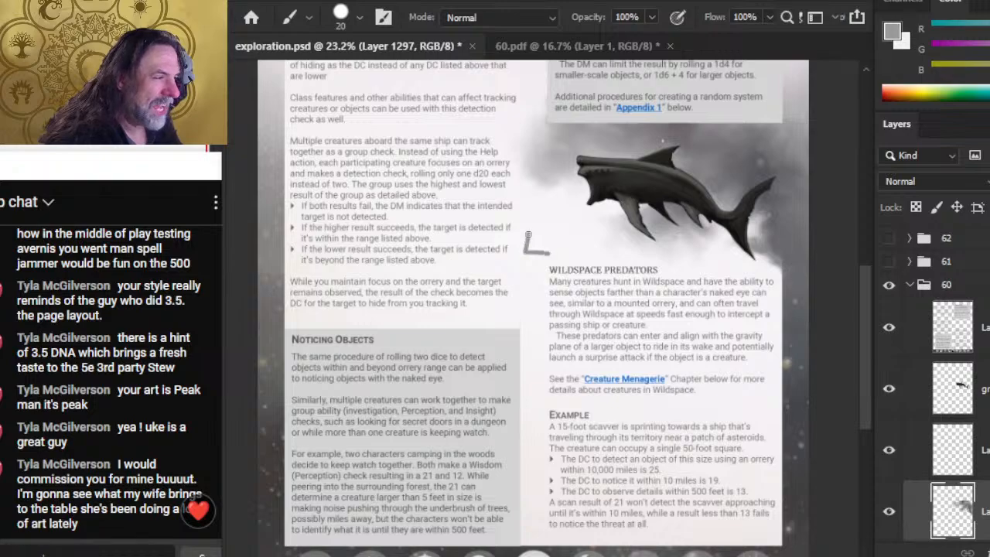
{"action": "left_click_drag", "start_coordinate": [549, 252], "coordinate": [522, 250]}
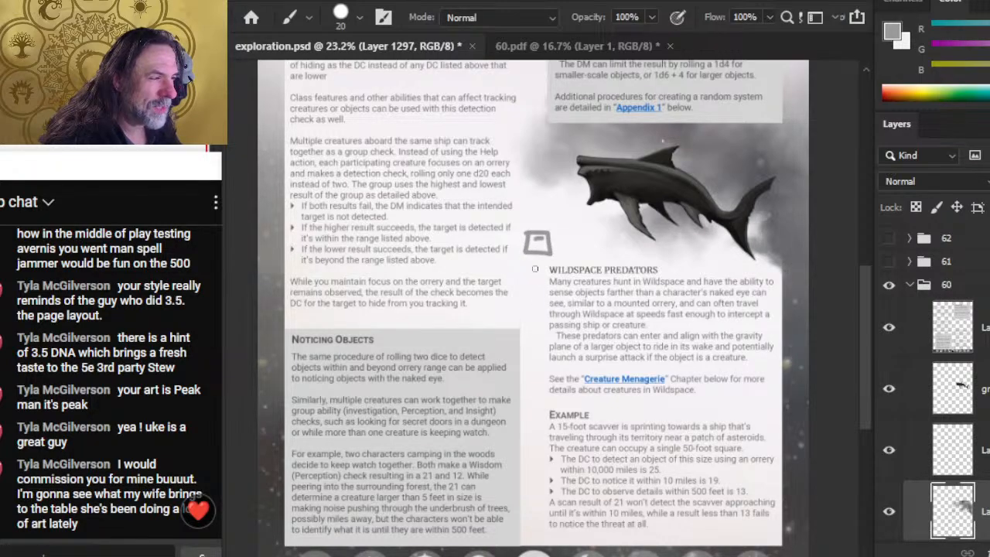
{"action": "mouse_move", "coordinate": [561, 233]}
{"action": "left_mouse_down"}
{"action": "mouse_move", "coordinate": [552, 307]}
{"action": "mouse_move", "coordinate": [591, 307]}
{"action": "mouse_move", "coordinate": [586, 291]}
{"action": "mouse_move", "coordinate": [573, 294]}
{"action": "mouse_move", "coordinate": [589, 238]}
{"action": "mouse_move", "coordinate": [583, 291]}
{"action": "left_mouse_up"}
{"action": "left_click_drag", "start_coordinate": [684, 248], "coordinate": [682, 285]}
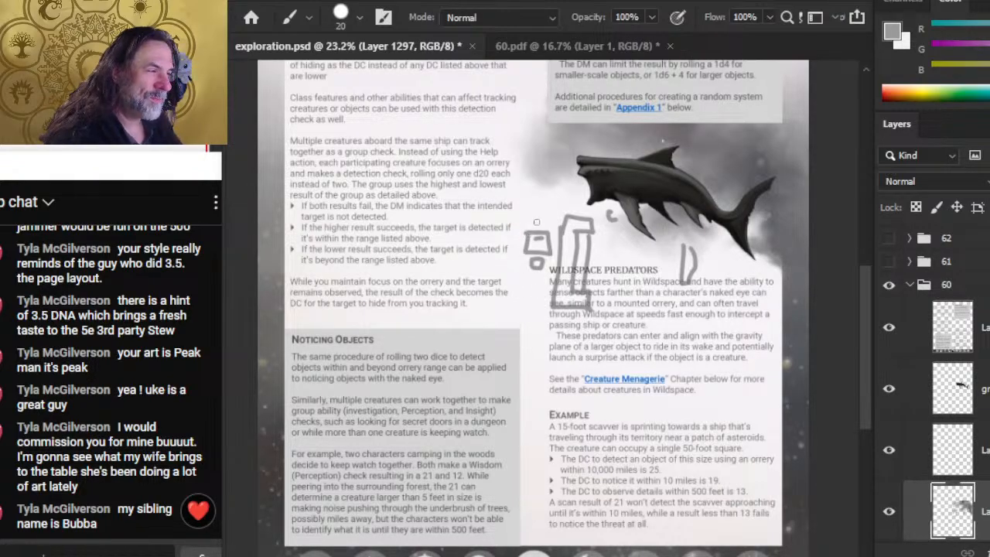
{"action": "left_click_drag", "start_coordinate": [501, 219], "coordinate": [557, 224]}
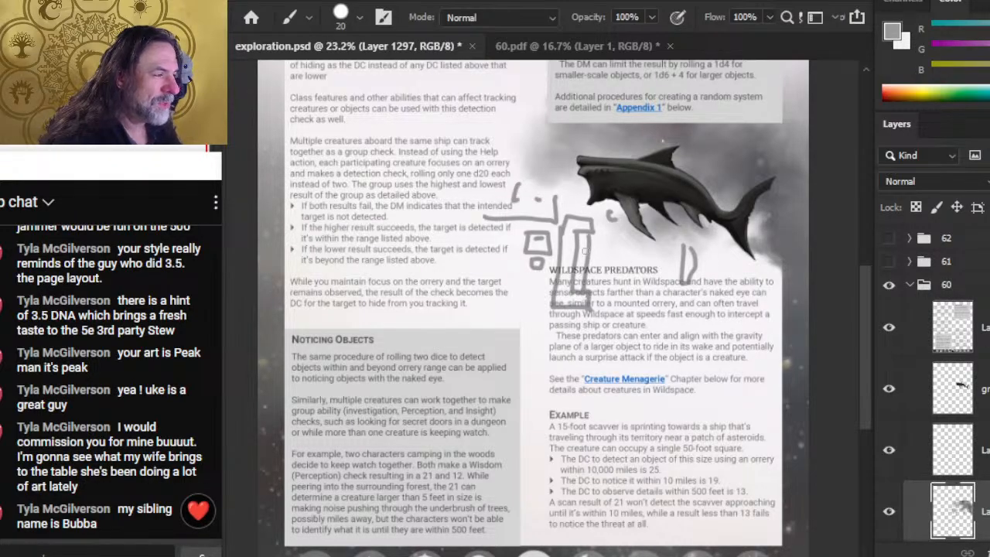
{"action": "left_click_drag", "start_coordinate": [599, 246], "coordinate": [589, 258]}
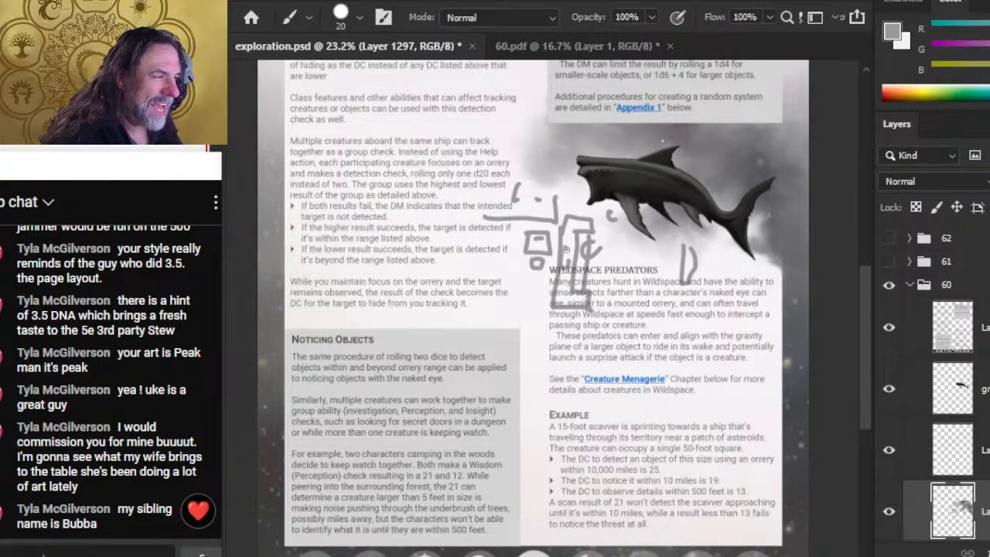
{"action": "left_click_drag", "start_coordinate": [562, 270], "coordinate": [554, 308]}
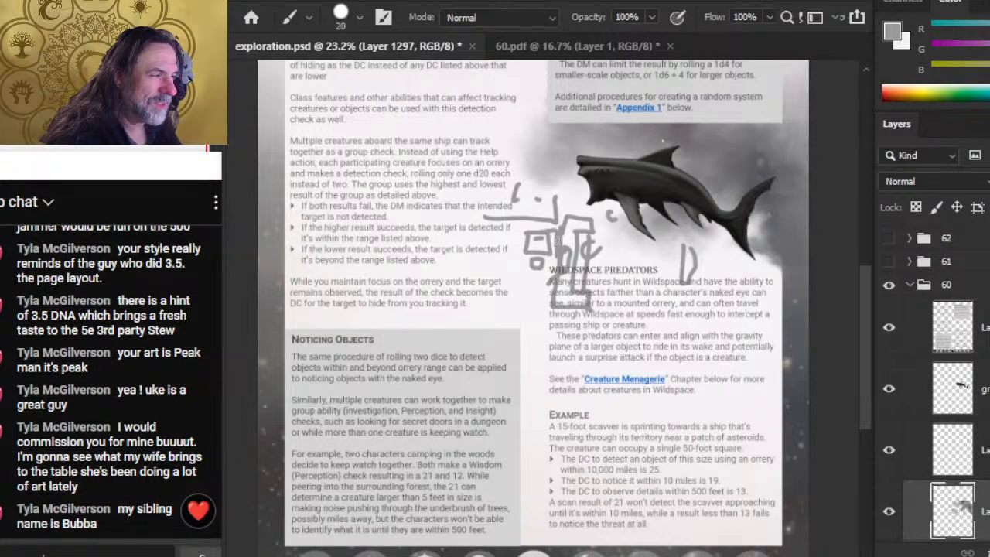
{"action": "key", "text": "e"}
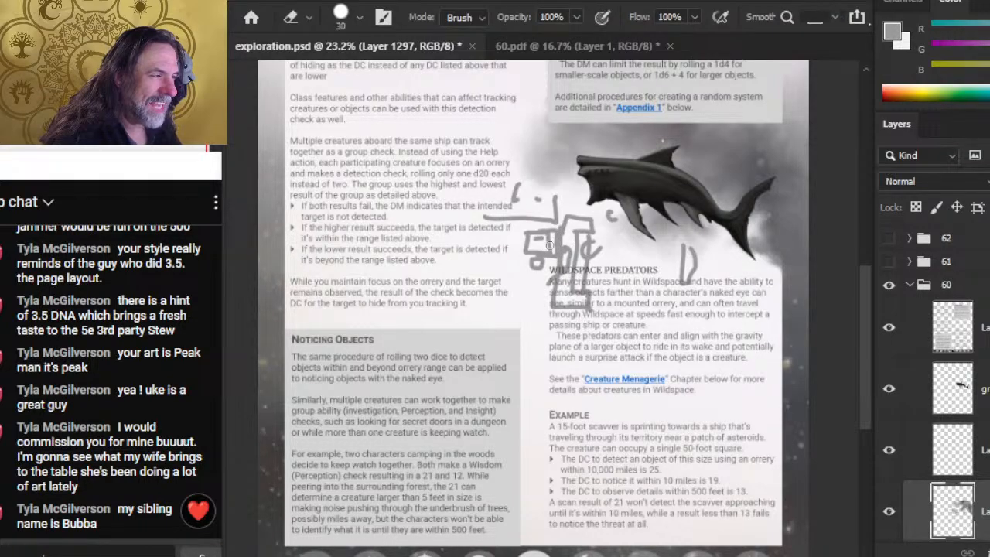
{"action": "key", "text": "b"}
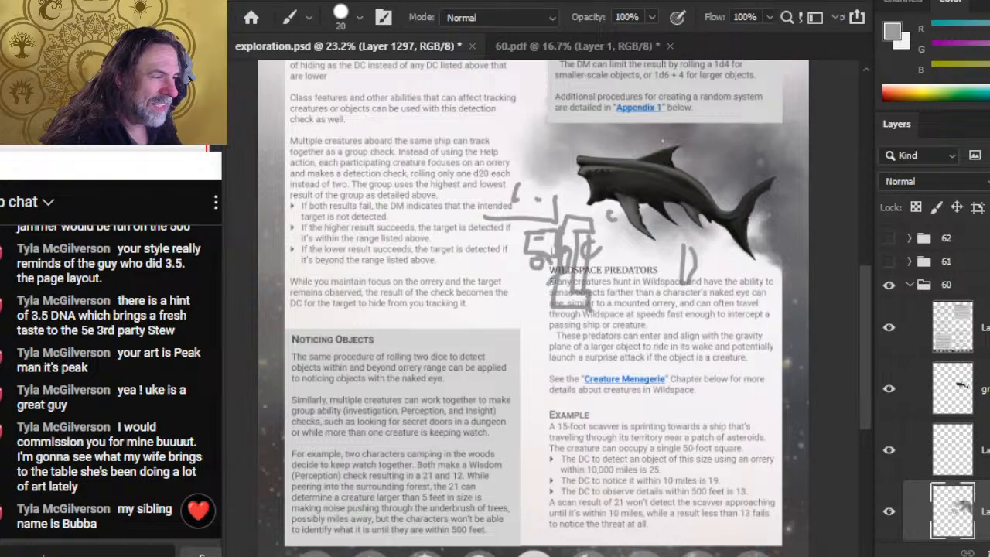
{"action": "left_click_drag", "start_coordinate": [525, 320], "coordinate": [529, 333]}
{"action": "mouse_move", "coordinate": [525, 286]}
{"action": "left_mouse_down"}
{"action": "mouse_move", "coordinate": [539, 383]}
{"action": "mouse_move", "coordinate": [550, 312]}
{"action": "left_mouse_up"}
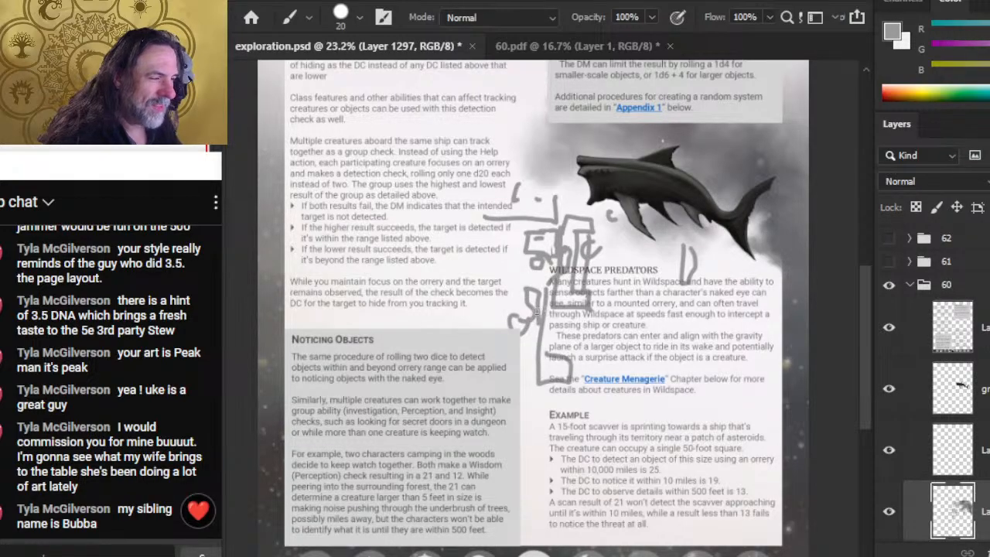
{"action": "mouse_move", "coordinate": [482, 264]}
{"action": "left_mouse_down"}
{"action": "mouse_move", "coordinate": [461, 245]}
{"action": "mouse_move", "coordinate": [479, 265]}
{"action": "mouse_move", "coordinate": [466, 242]}
{"action": "mouse_move", "coordinate": [458, 254]}
{"action": "mouse_move", "coordinate": [438, 227]}
{"action": "left_mouse_up"}
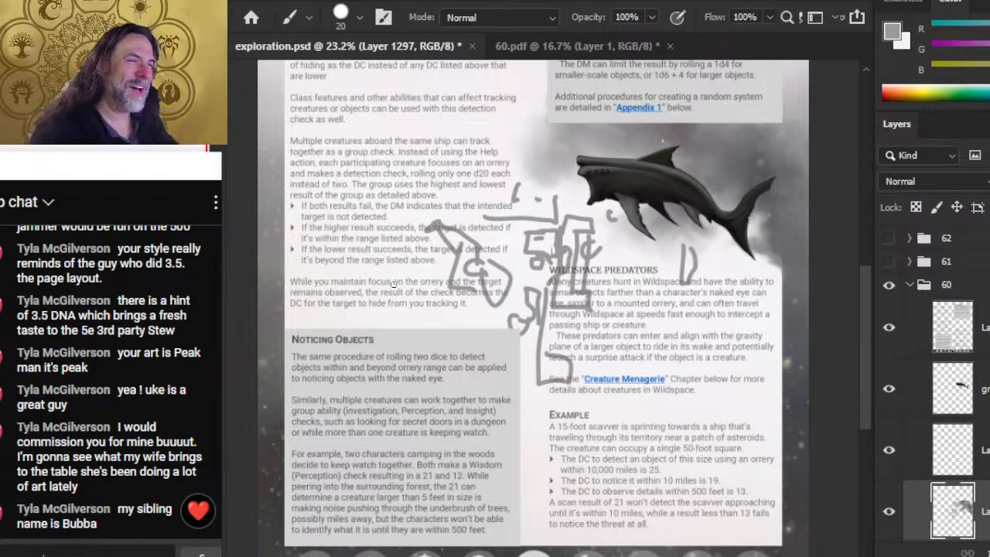
{"action": "key", "text": "ctrl+z"}
{"action": "key", "text": "ctrl+z"}
{"action": "key", "text": "ctrl+z"}
{"action": "key", "text": "ctrl+z"}
{"action": "key", "text": "ctrl+z"}
{"action": "key", "text": "ctrl+z"}
{"action": "key", "text": "ctrl+z"}
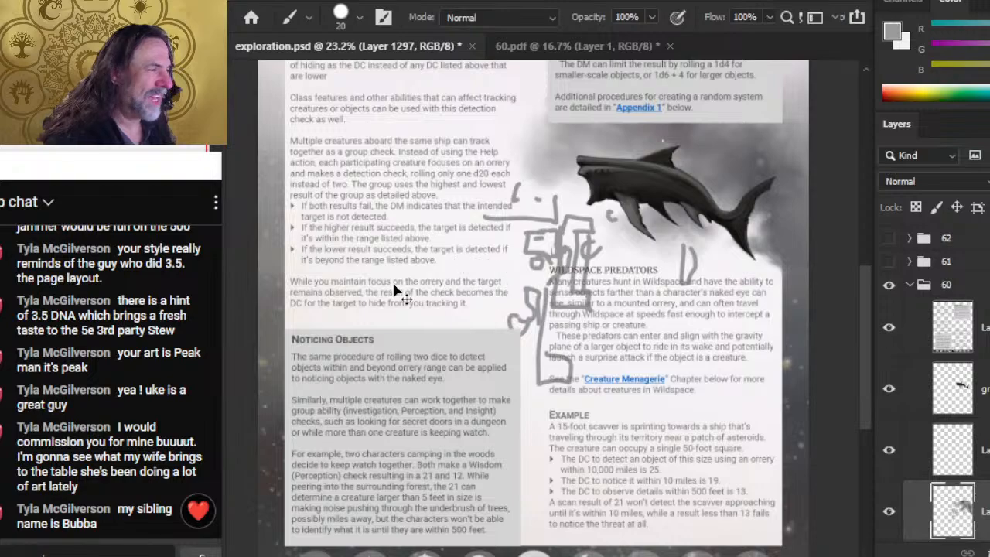
{"action": "key", "text": "ctrl+z"}
{"action": "key", "text": "ctrl+z"}
{"action": "key", "text": "ctrl+z"}
{"action": "key", "text": "ctrl+z"}
{"action": "key", "text": "ctrl+z"}
{"action": "key", "text": "ctrl+z"}
{"action": "key", "text": "ctrl+z"}
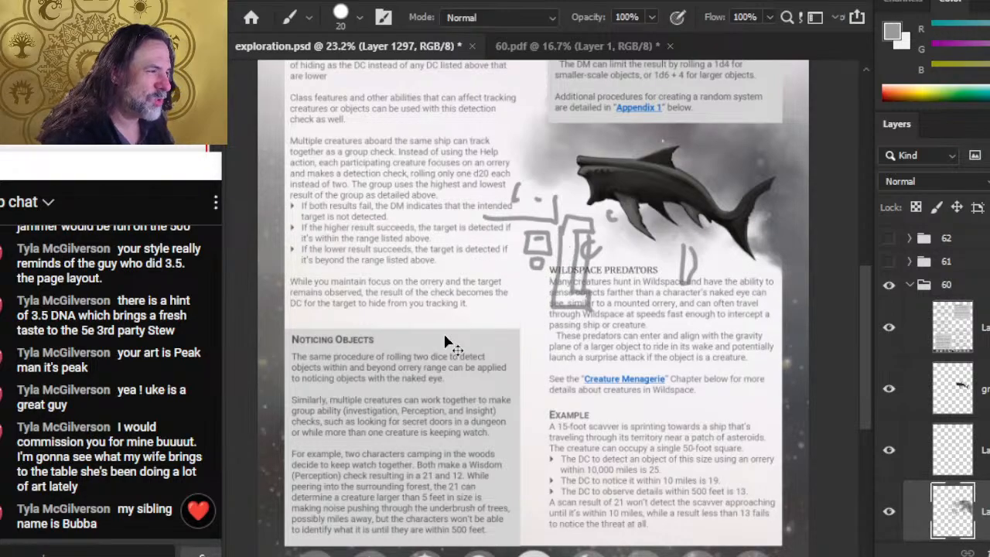
{"action": "key", "text": "ctrl+z"}
{"action": "key", "text": "ctrl+z"}
{"action": "key", "text": "ctrl+z"}
{"action": "key", "text": "ctrl+z"}
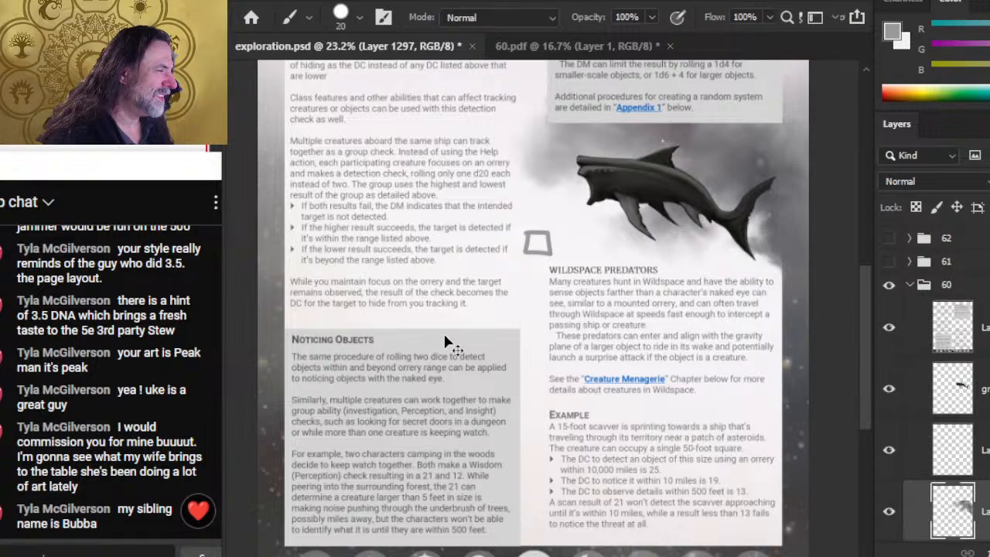
{"action": "key", "text": "ctrl+z"}
Select the star-speck layer above the smoke layer, move the specks and reposition them with Free Transform
{"action": "left_click_drag", "start_coordinate": [709, 321], "coordinate": [644, 385]}
{"action": "key", "text": "r"}
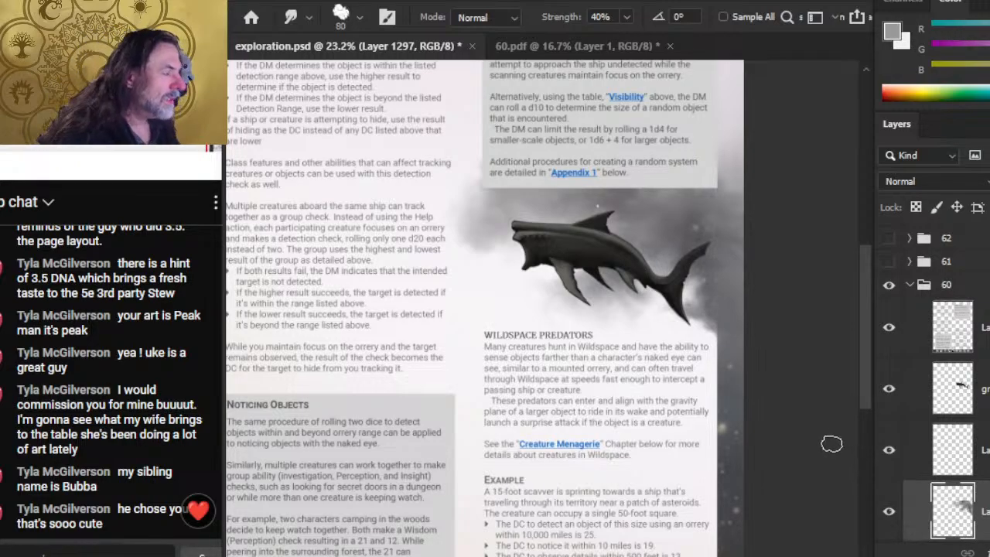
{"action": "left_click", "coordinate": [902, 464]}
{"action": "key", "text": "v"}
{"action": "mouse_move", "coordinate": [671, 376]}
{"action": "left_mouse_down"}
{"action": "mouse_move", "coordinate": [703, 367]}
{"action": "mouse_move", "coordinate": [752, 414]}
{"action": "mouse_move", "coordinate": [688, 392]}
{"action": "mouse_move", "coordinate": [642, 416]}
{"action": "mouse_move", "coordinate": [669, 354]}
{"action": "mouse_move", "coordinate": [652, 336]}
{"action": "mouse_move", "coordinate": [642, 373]}
{"action": "left_mouse_up"}
{"action": "key", "text": "l"}
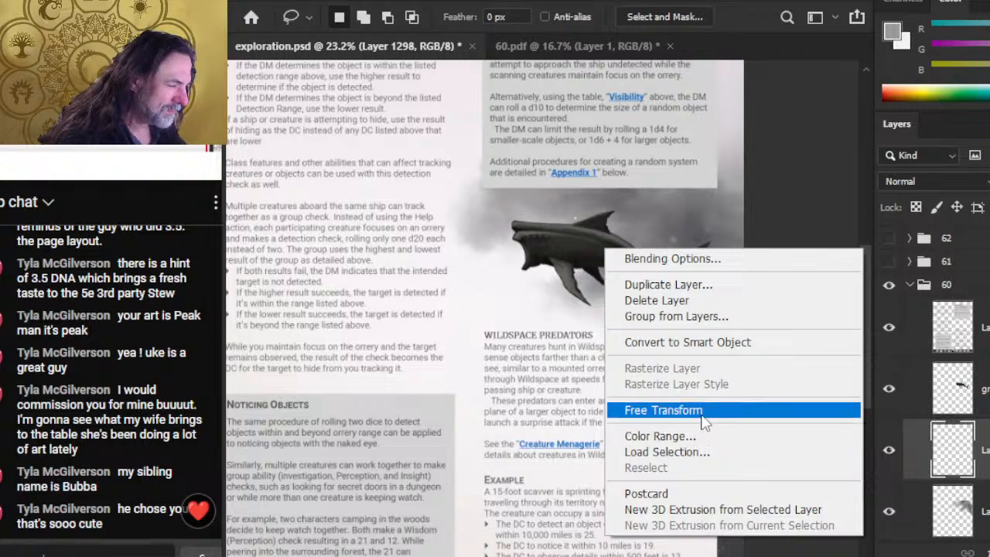
{"action": "left_click", "coordinate": [692, 410]}
{"action": "left_click_drag", "start_coordinate": [593, 387], "coordinate": [762, 418]}
{"action": "key", "text": "Return"}
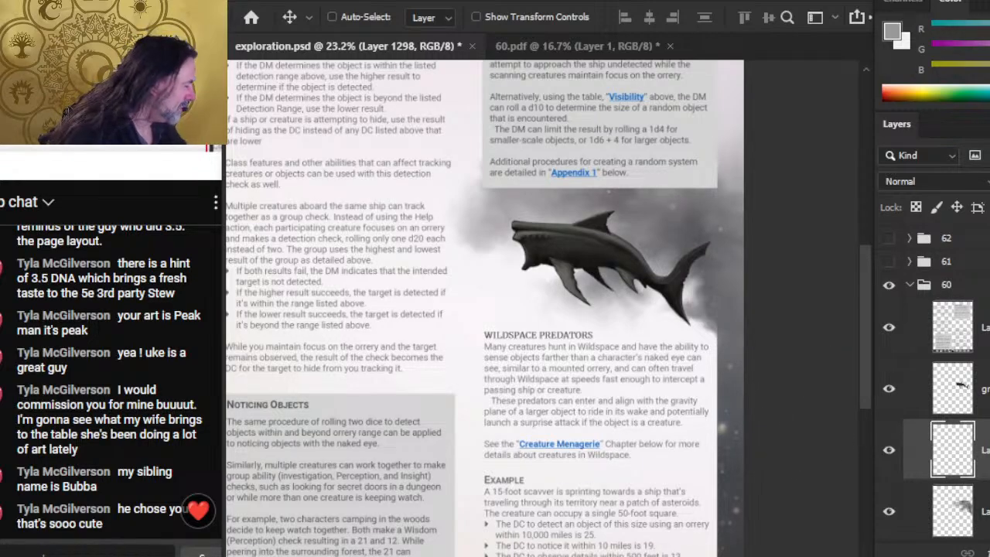
Add a new layer and paint small stars above the creature in a sampled near-white with a size 10 brush
{"action": "key", "text": "ctrl+alt+shift+n"}
{"action": "key", "text": "b"}
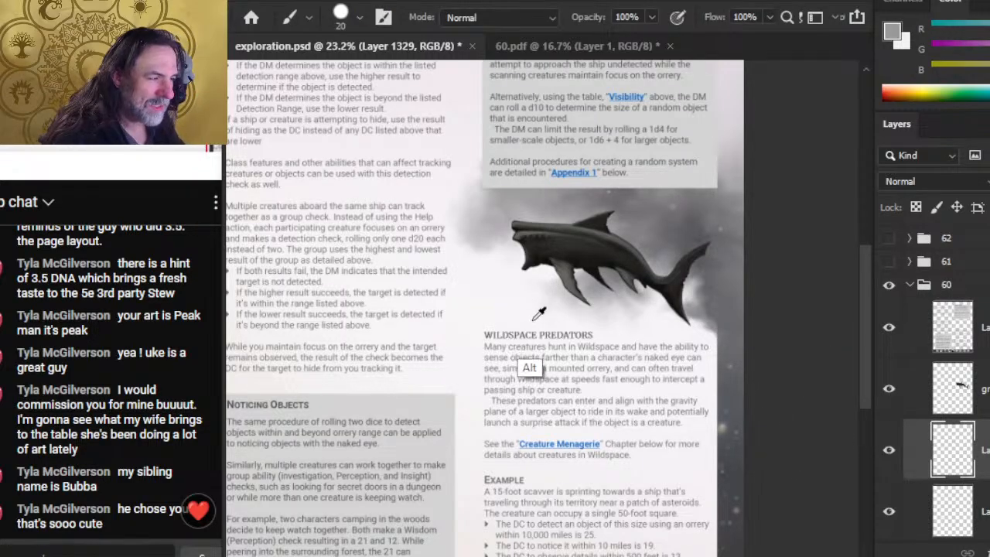
{"action": "left_click", "coordinate": [533, 318], "text": "alt"}
{"action": "left_click_drag", "start_coordinate": [530, 234], "coordinate": [553, 227]}
{"action": "key", "text": "bracketleft"}
{"action": "key", "text": "bracketleft"}
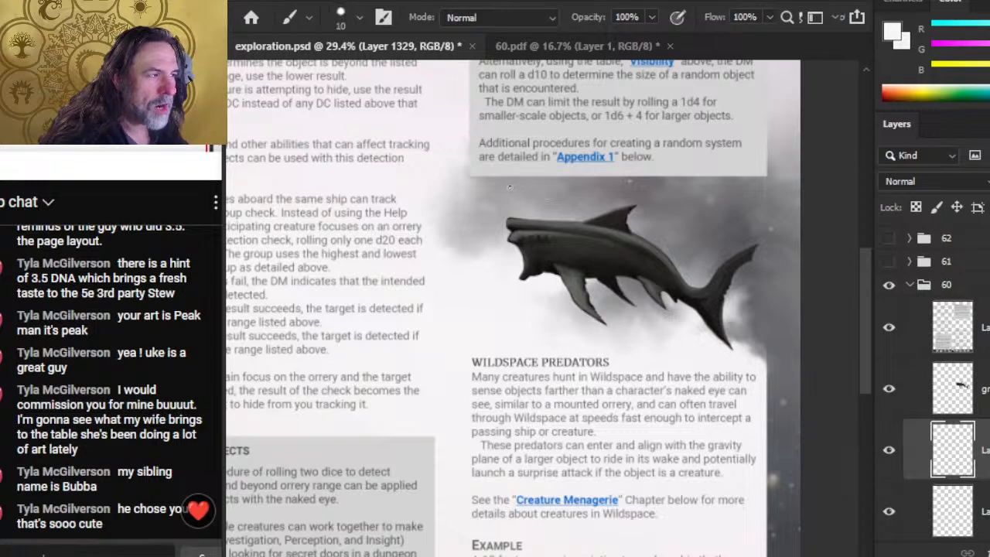
{"action": "key", "text": "bracketright"}
{"action": "key", "text": "bracketleft"}
Sample a dark gray from the starry page margin and dab faint stars into the smoke with a size 25 brush
{"action": "scroll", "coordinate": [720, 367], "scroll_direction": "down", "scroll_amount": 2}
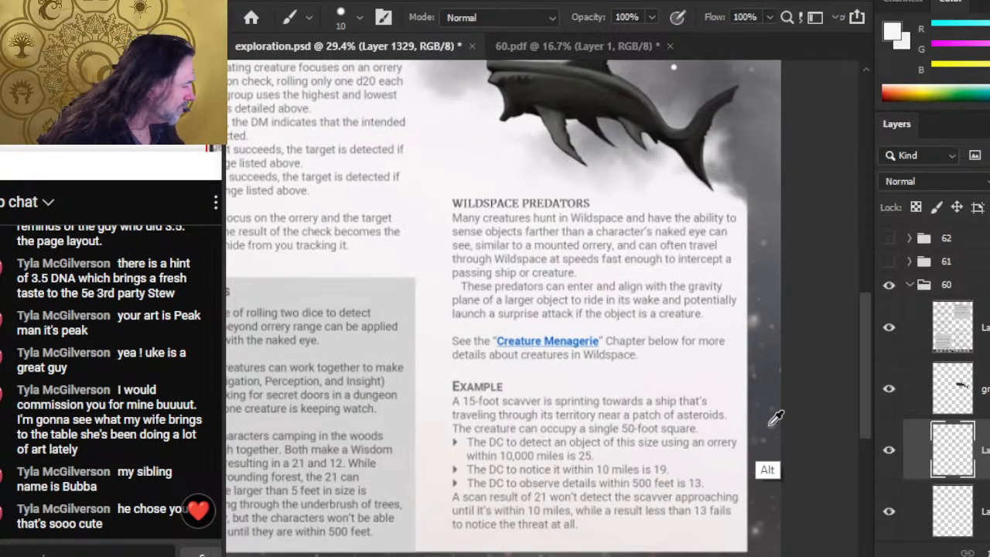
{"action": "left_click", "coordinate": [780, 420], "text": "alt"}
{"action": "scroll", "coordinate": [696, 397], "scroll_direction": "up", "scroll_amount": 3}
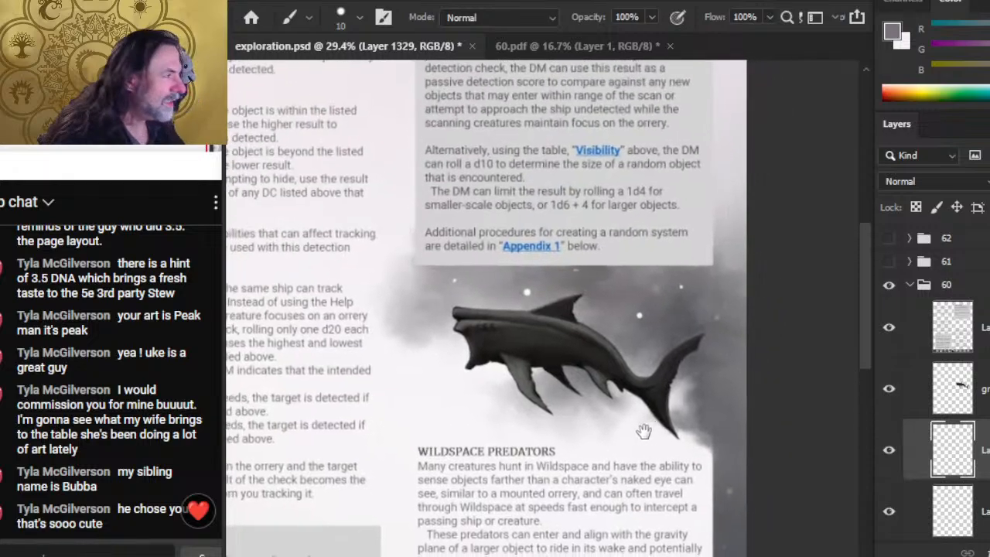
{"action": "key", "text": "bracketright"}
{"action": "key", "text": "bracketright"}
{"action": "key", "text": "bracketright"}
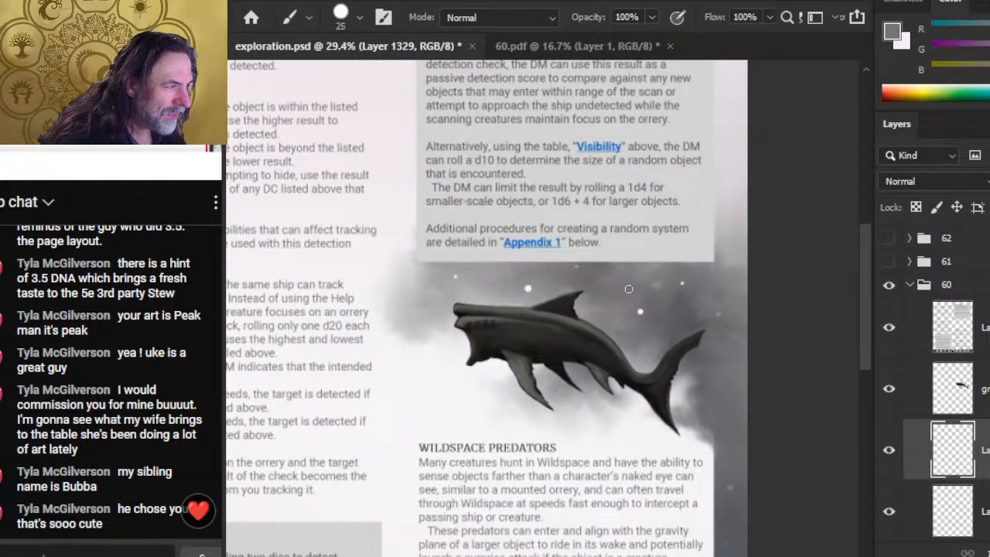
Sample a lighter gray from the margin stars and dot more stars around the creature's tail, reducing the brush from 20 to 9
{"action": "scroll", "coordinate": [745, 433], "scroll_direction": "down", "scroll_amount": 2}
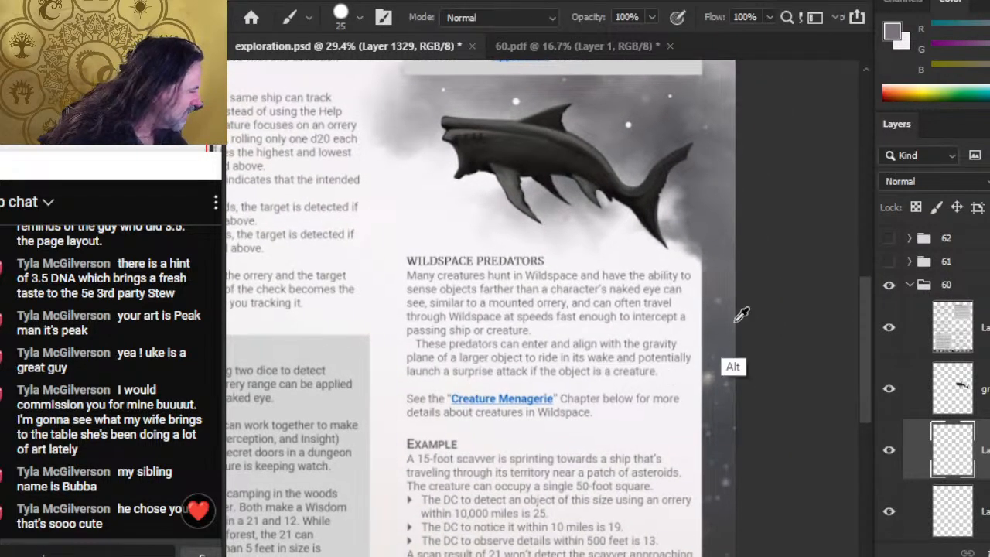
{"action": "left_click", "coordinate": [716, 369], "text": "alt"}
{"action": "scroll", "coordinate": [696, 349], "scroll_direction": "up", "scroll_amount": 2}
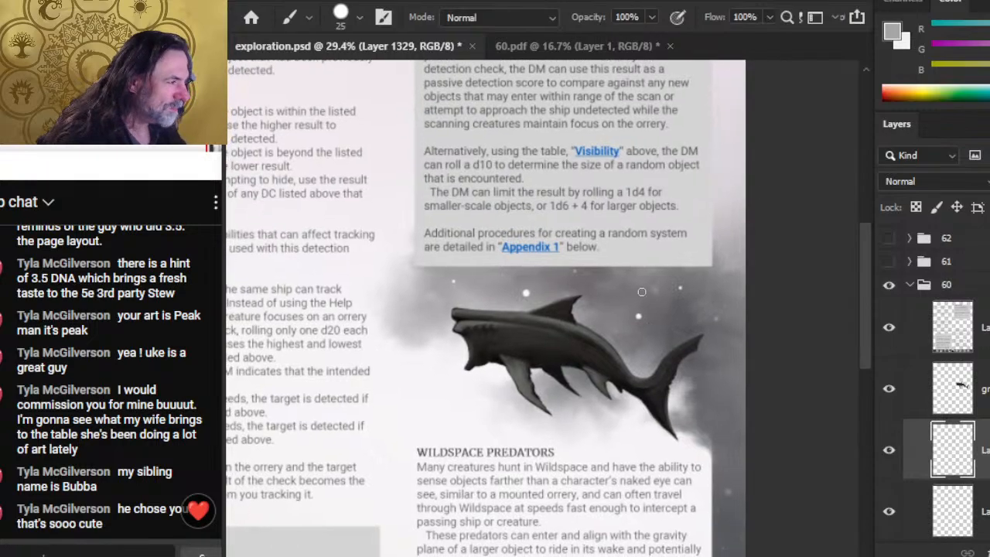
{"action": "key", "text": "bracketleft"}
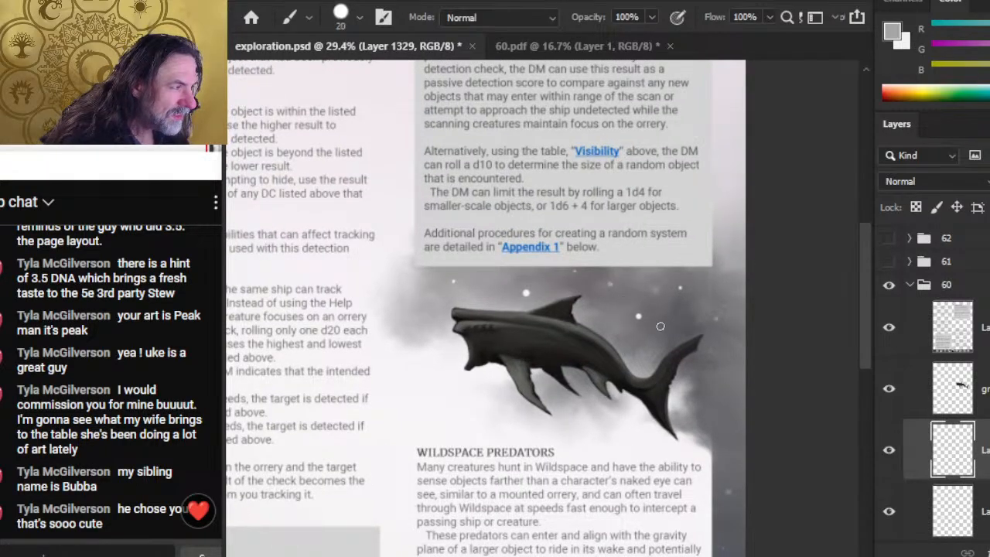
{"action": "key", "text": "bracketleft"}
{"action": "key", "text": "bracketleft"}
{"action": "key", "text": "bracketleft"}
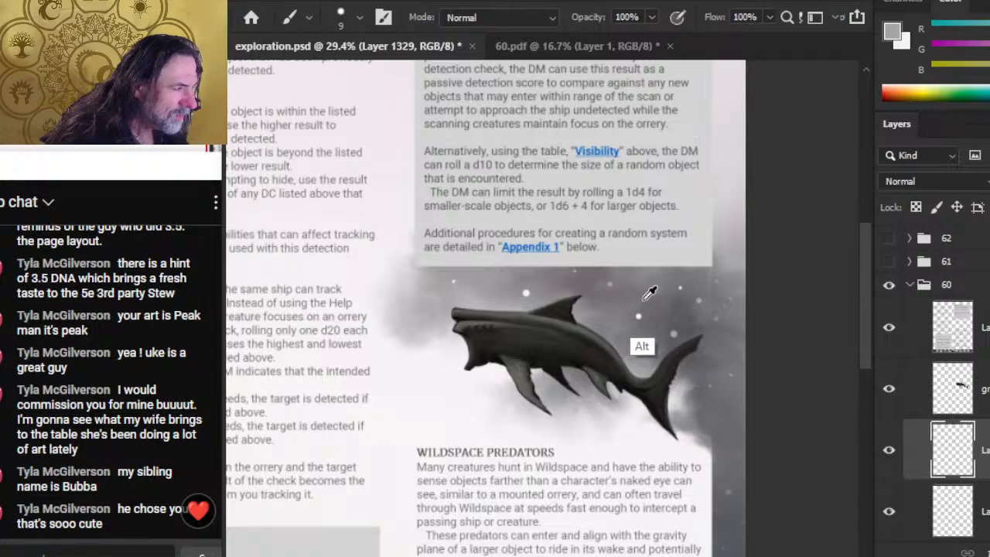
Sample white from a painted star and add bright stars in the margin beside the tail, enlarging the brush to 15
{"action": "left_click", "coordinate": [642, 349], "text": "alt"}
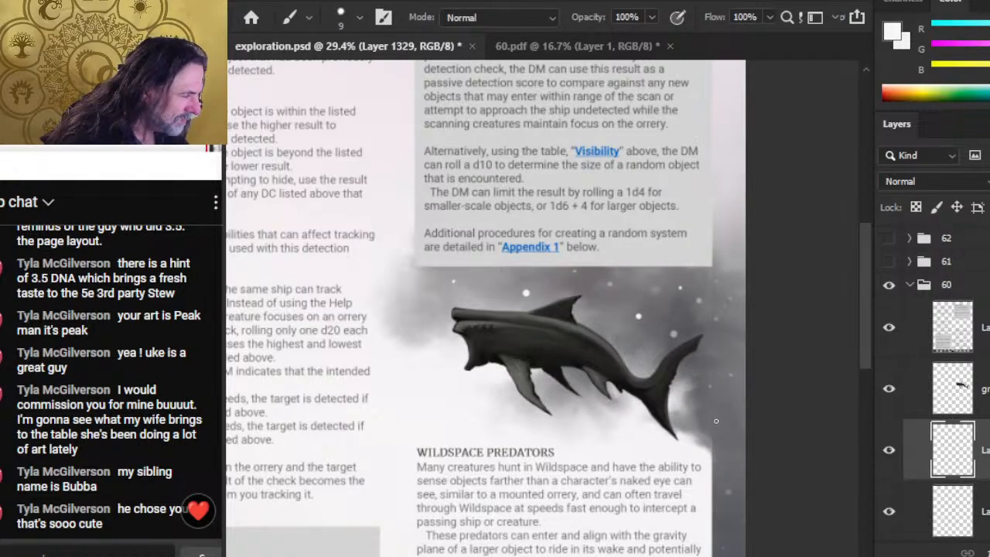
{"action": "key", "text": "bracketright"}
{"action": "key", "text": "bracketright"}
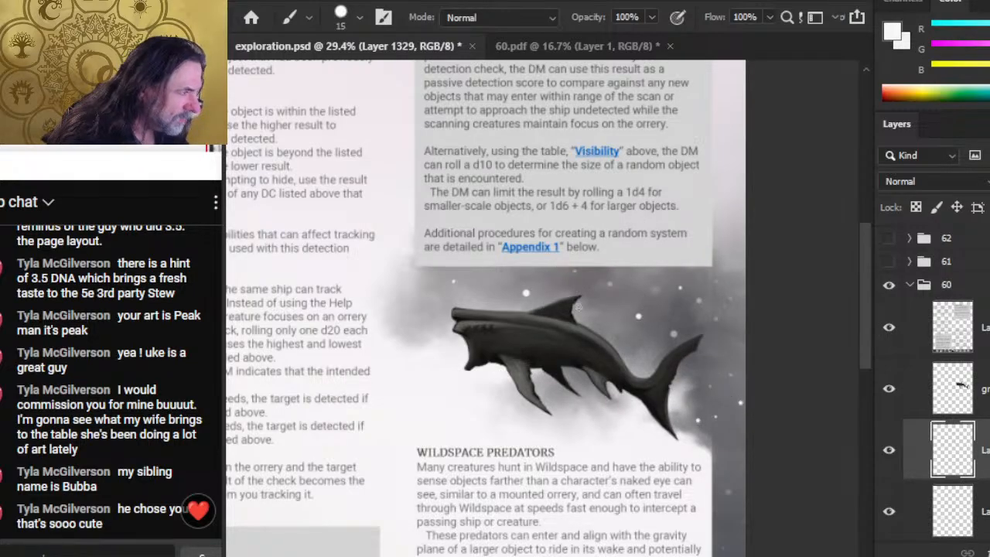
Add larger stars above the creature with a size 25 brush and fade them with a size 45 eraser at 20% opacity
{"action": "key", "text": "bracketright"}
{"action": "key", "text": "bracketright"}
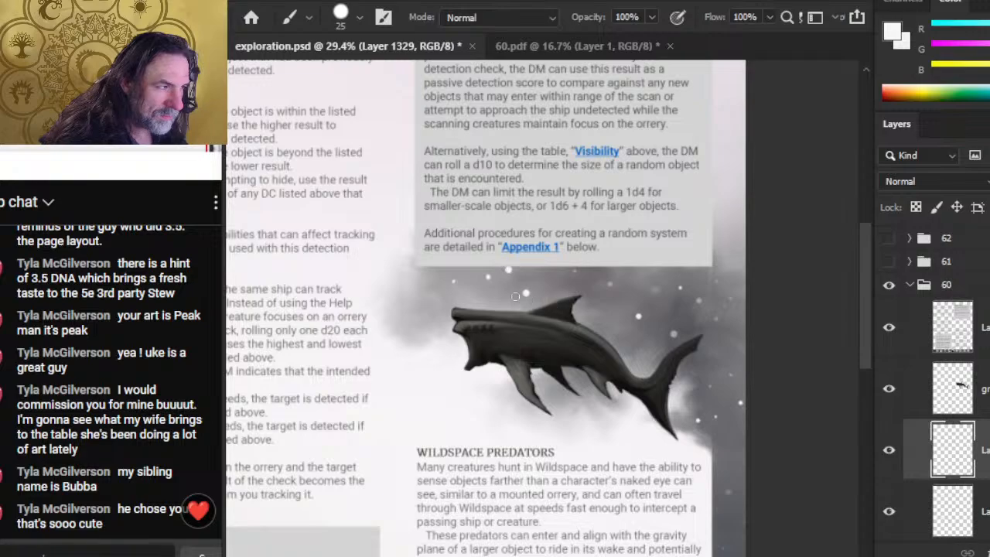
{"action": "key", "text": "e"}
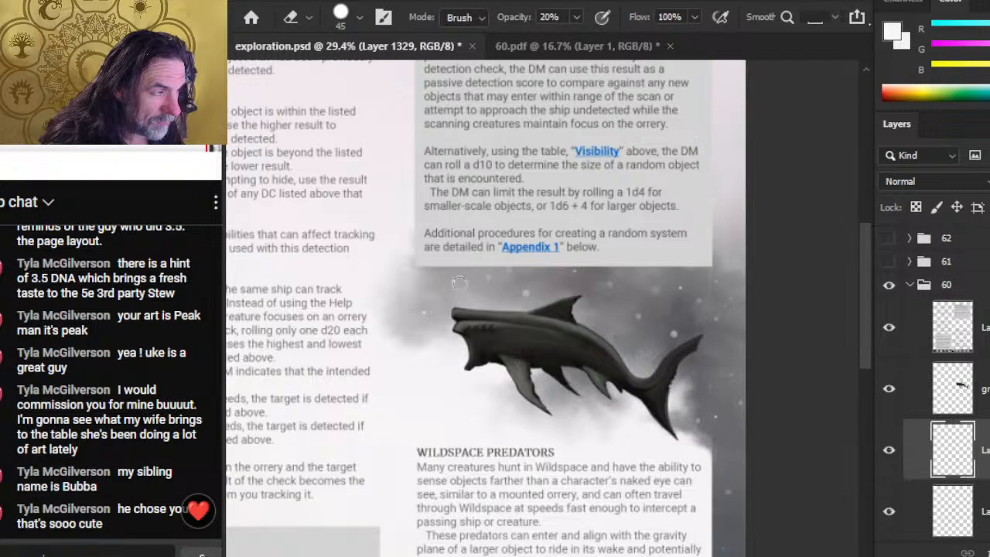
Dot small stars through the smoke with a size 6 brush, soften them with the 20% eraser, and merge the star layer down
{"action": "key", "text": "b"}
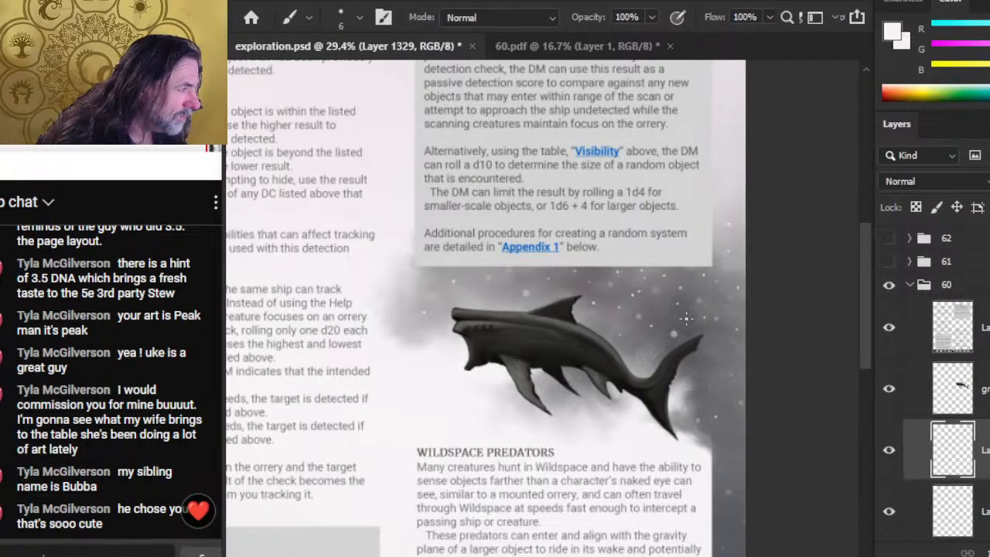
{"action": "key", "text": "e"}
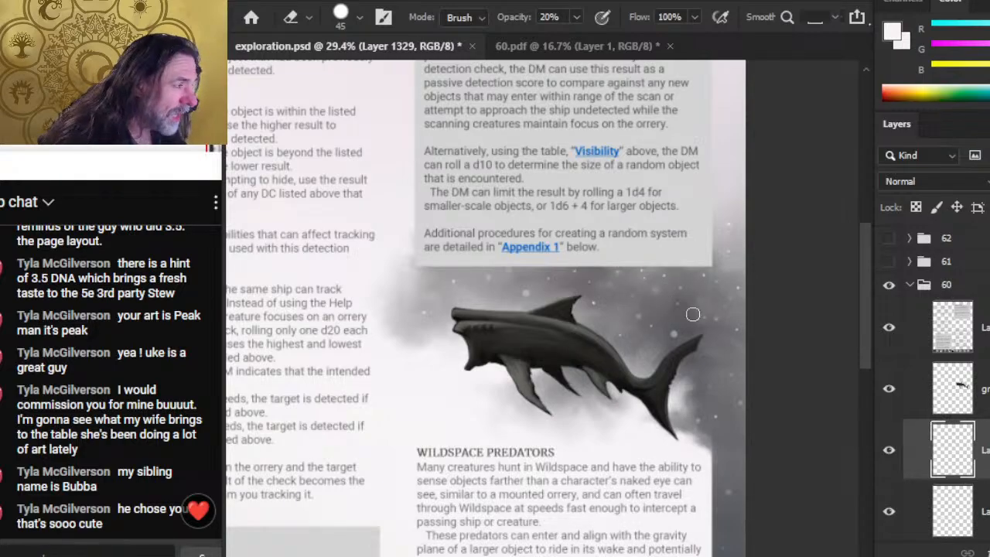
{"action": "key", "text": "b"}
{"action": "key", "text": "e"}
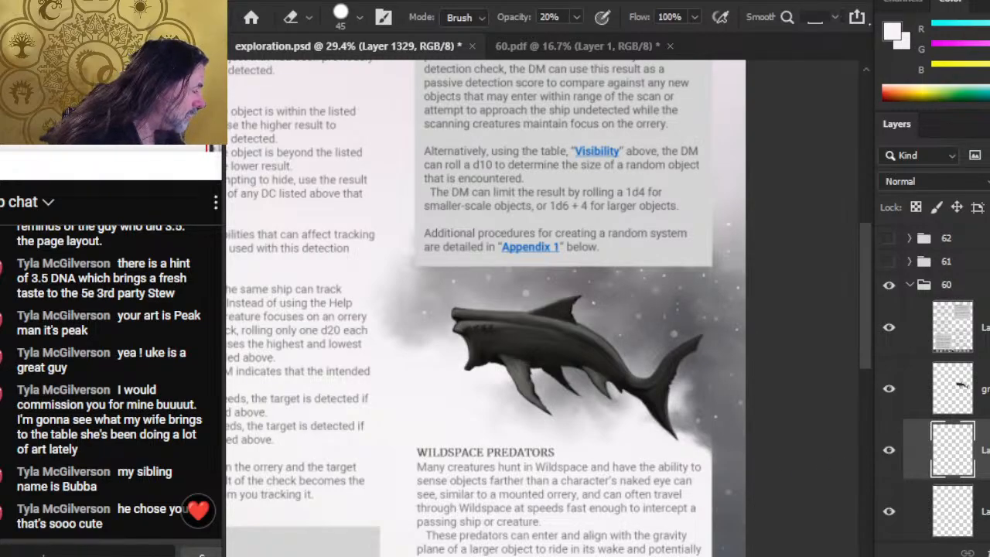
{"action": "right_click", "coordinate": [950, 464]}
{"action": "left_click", "coordinate": [957, 485]}
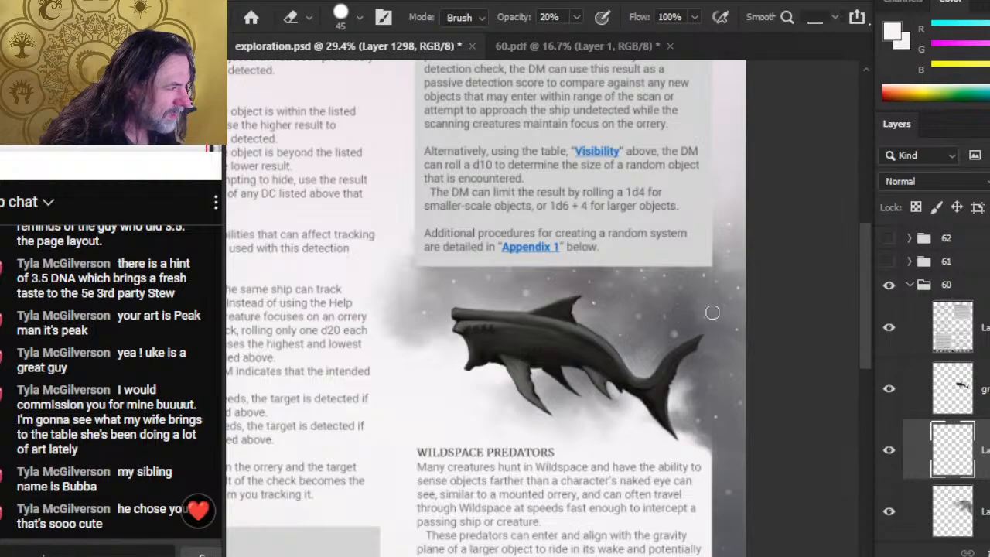
Scatter fine stars around the creature with a size 4 brush, soften them with the 20% eraser, and add gray ones at size 8
{"action": "key", "text": "b"}
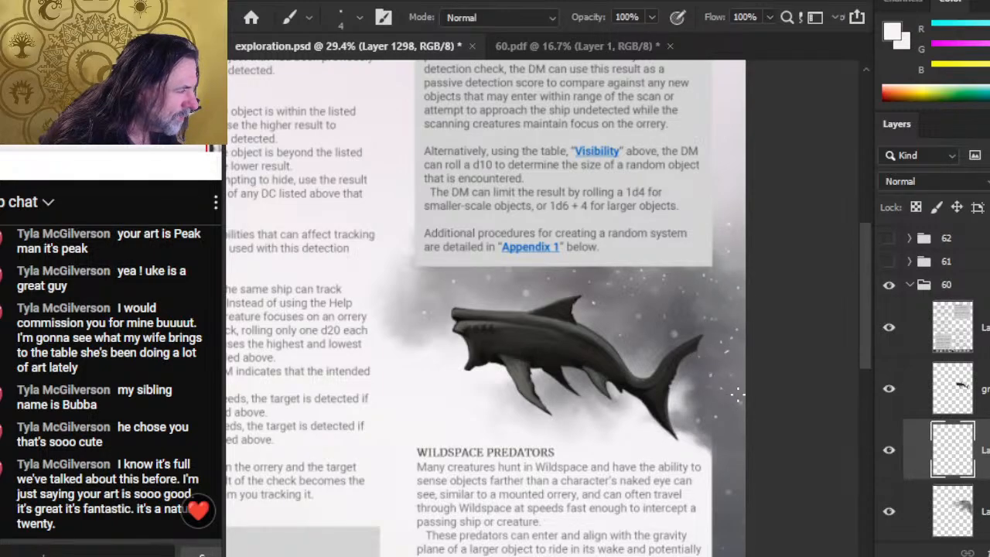
{"action": "key", "text": "e"}
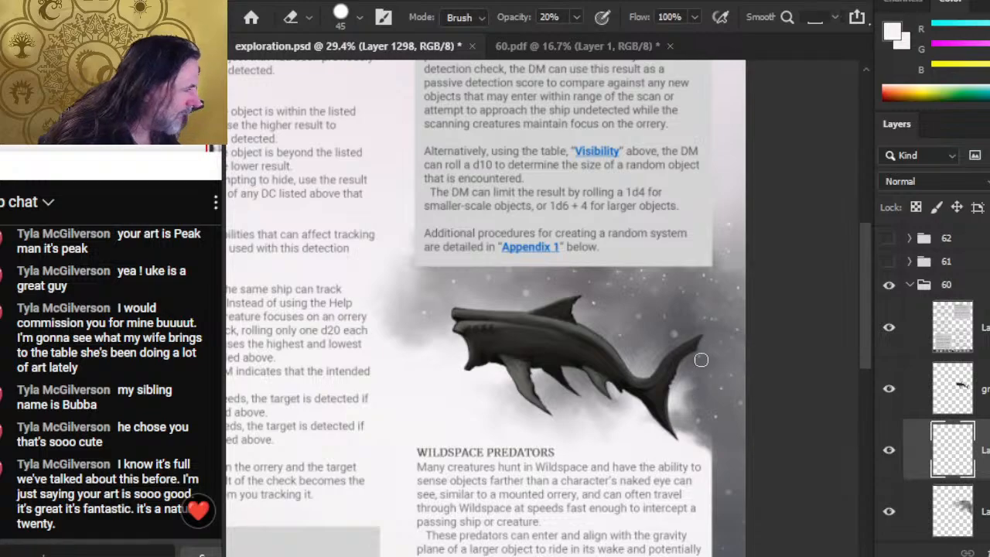
{"action": "key", "text": "b"}
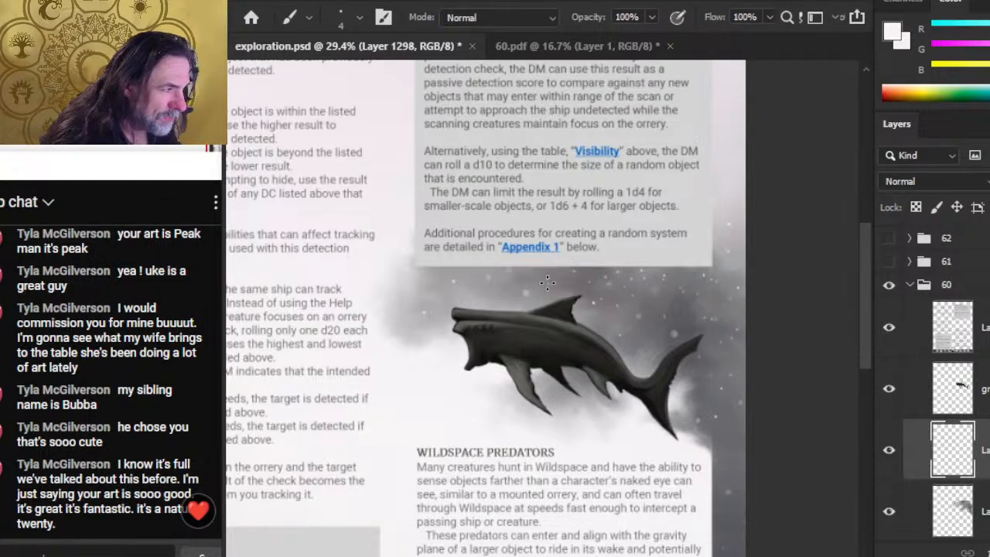
{"action": "key", "text": "e"}
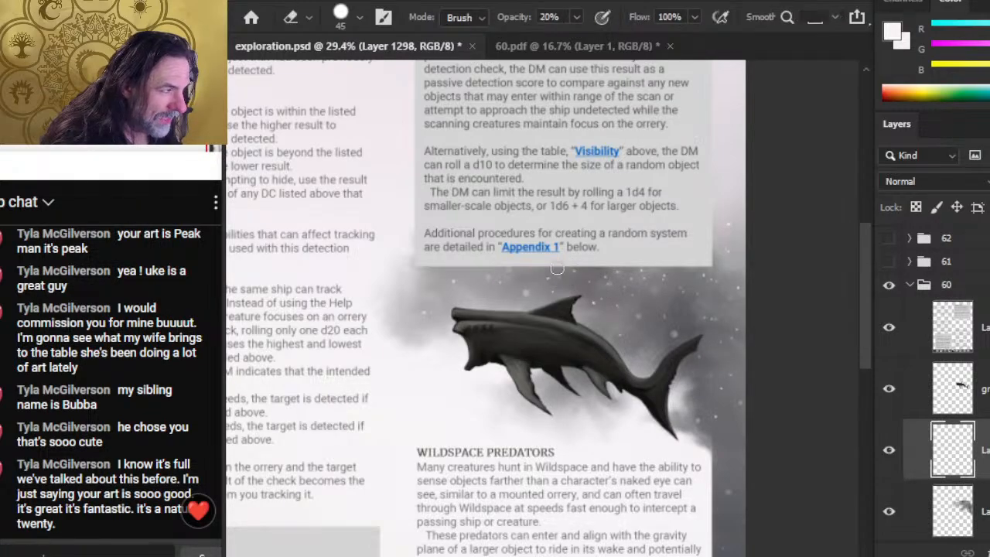
{"action": "key", "text": "b"}
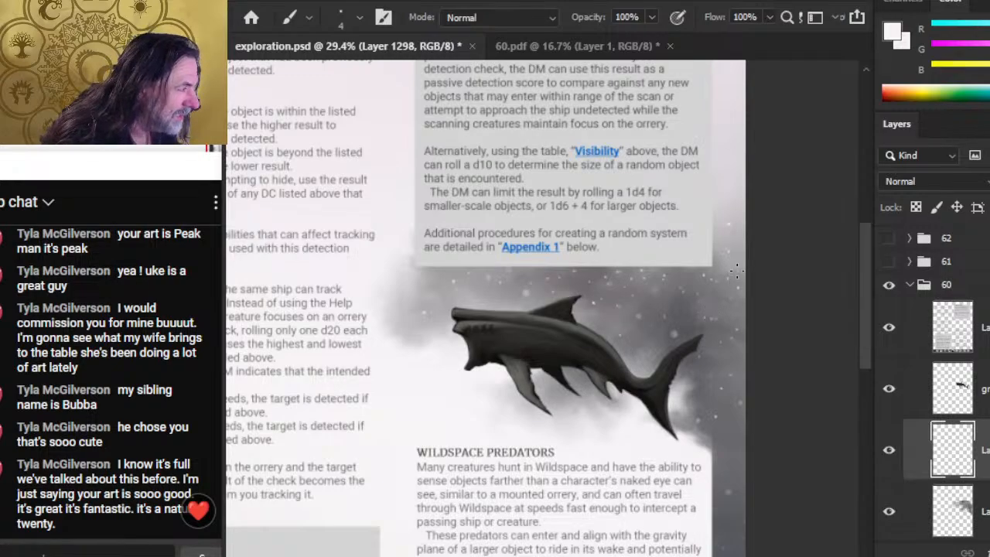
{"action": "left_click_drag", "start_coordinate": [701, 281], "coordinate": [633, 334]}
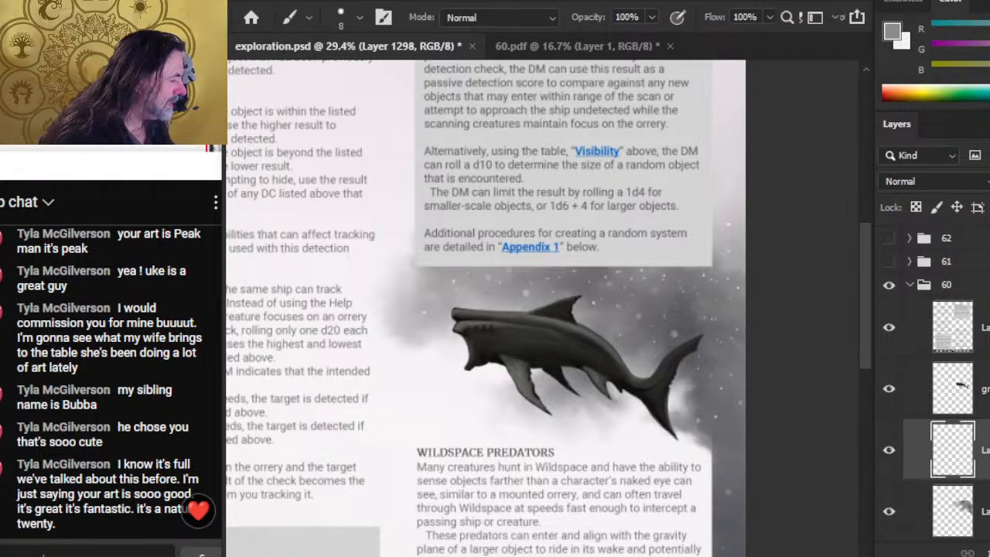
Duplicate the star layer under its default copy name and apply a Gaussian Blur to the copy
{"action": "right_click", "coordinate": [889, 434]}
{"action": "left_click", "coordinate": [880, 31]}
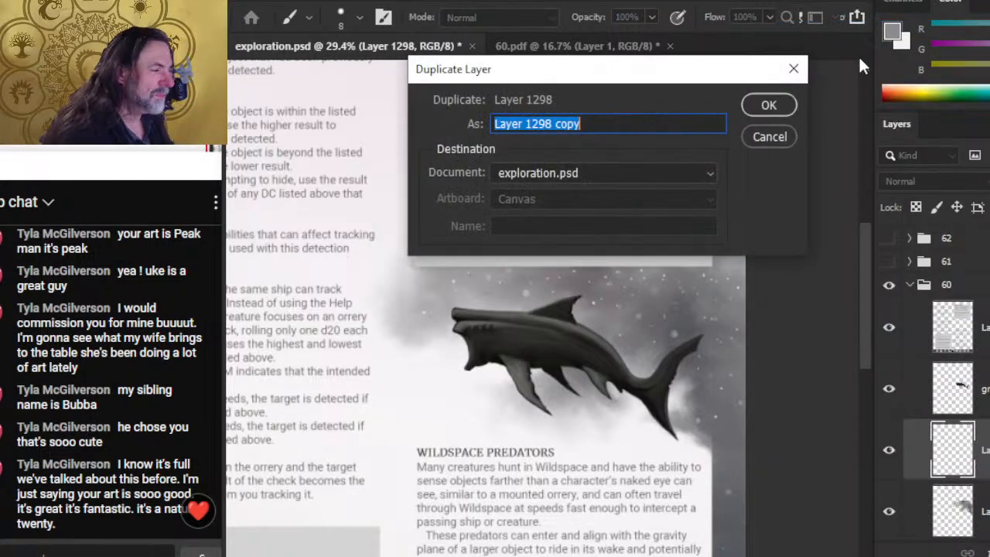
{"action": "key", "text": "Return"}
{"action": "left_click", "coordinate": [486, 3]}
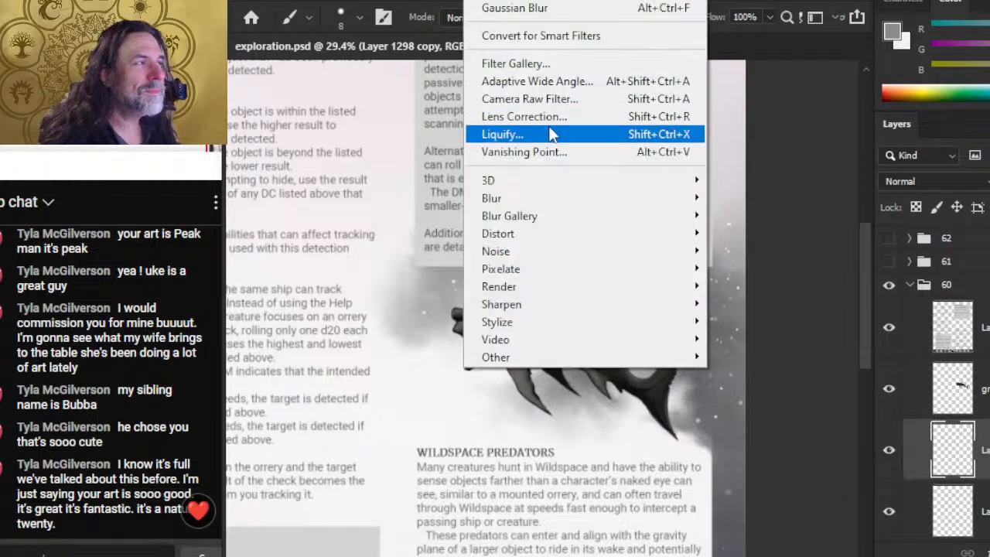
{"action": "mouse_move", "coordinate": [551, 201]}
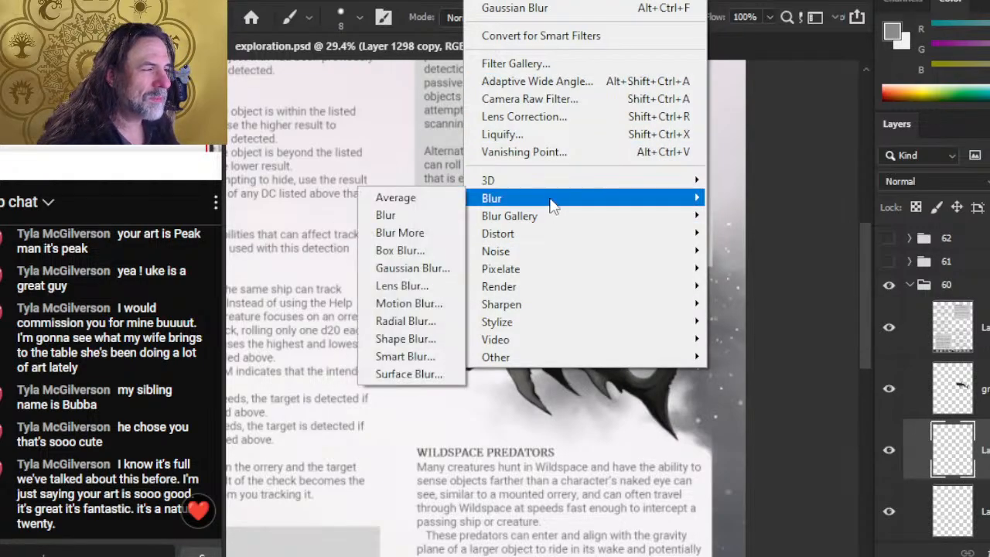
{"action": "left_click", "coordinate": [433, 269]}
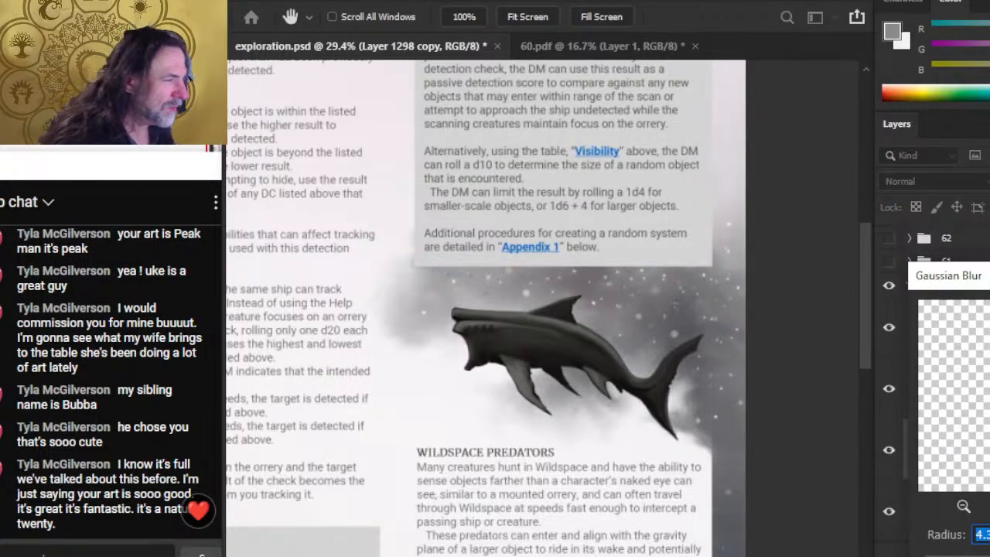
{"action": "left_click_drag", "start_coordinate": [961, 554], "coordinate": [973, 554]}
{"action": "key", "text": "Return"}
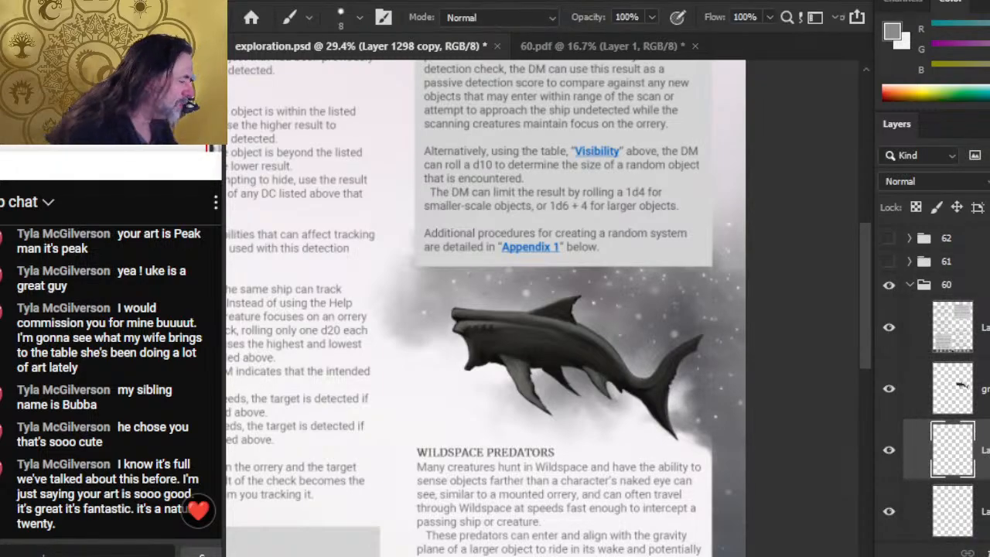
Merge the blurred copy down into the star layer and soften the stars with a size 50 eraser at 20% opacity
{"action": "right_click", "coordinate": [960, 450]}
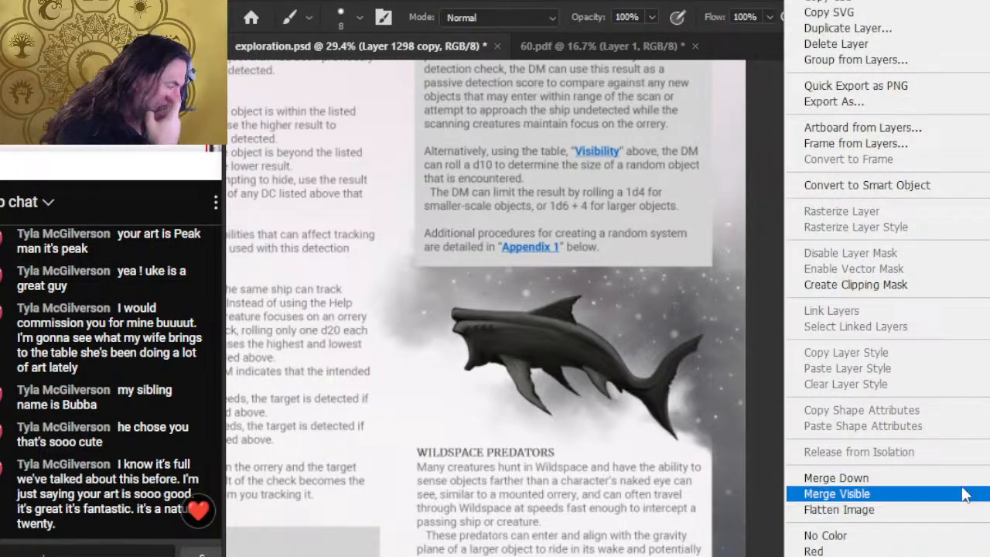
{"action": "left_click", "coordinate": [832, 475]}
{"action": "key", "text": "e"}
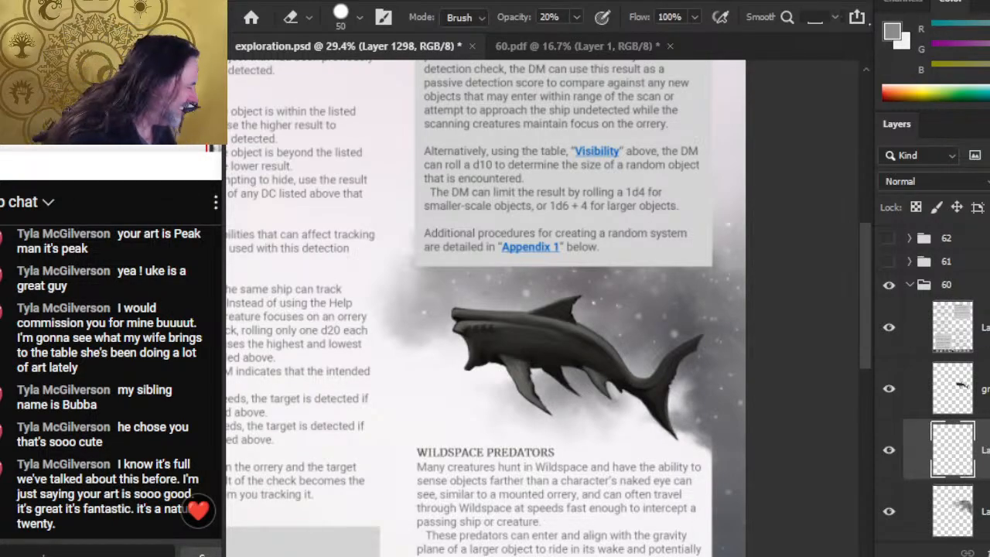
Add a new layer between the smoke and star layers and sample a dark gray from the starry page margin
{"action": "left_click", "coordinate": [980, 511]}
{"action": "key", "text": "ctrl+shift+alt+n"}
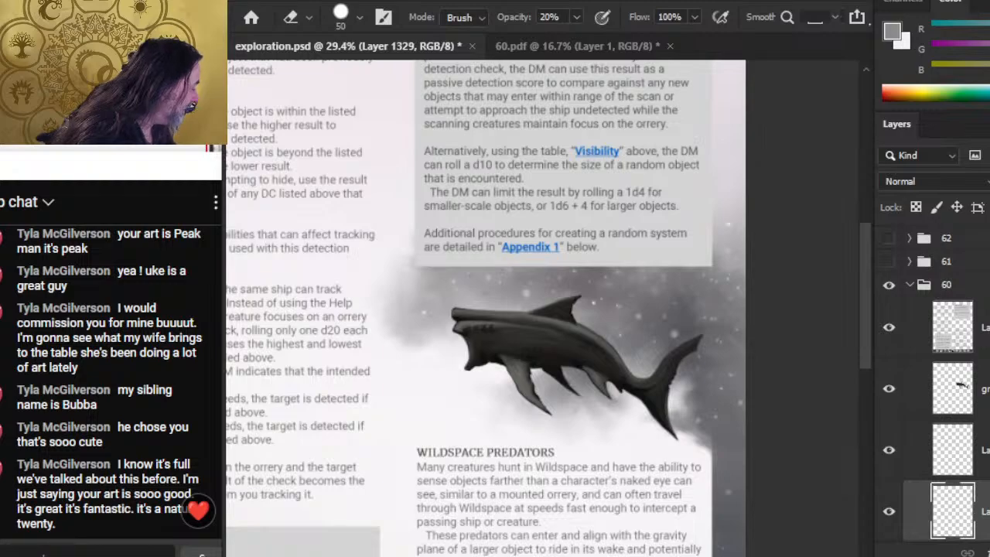
{"action": "scroll", "coordinate": [557, 310], "scroll_direction": "down", "scroll_amount": 5}
{"action": "key", "text": "b"}
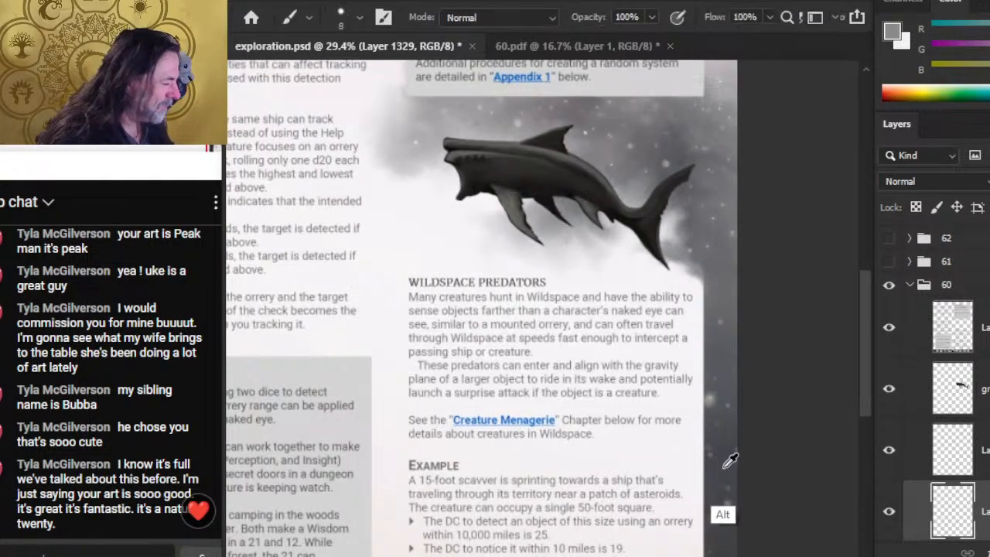
{"action": "left_click", "coordinate": [734, 433], "text": "alt"}
Paint dark gray patches into the smoke above the creature with a size 25 brush and smudge them smooth at 40% strength
{"action": "scroll", "coordinate": [623, 313], "scroll_direction": "up", "scroll_amount": 4}
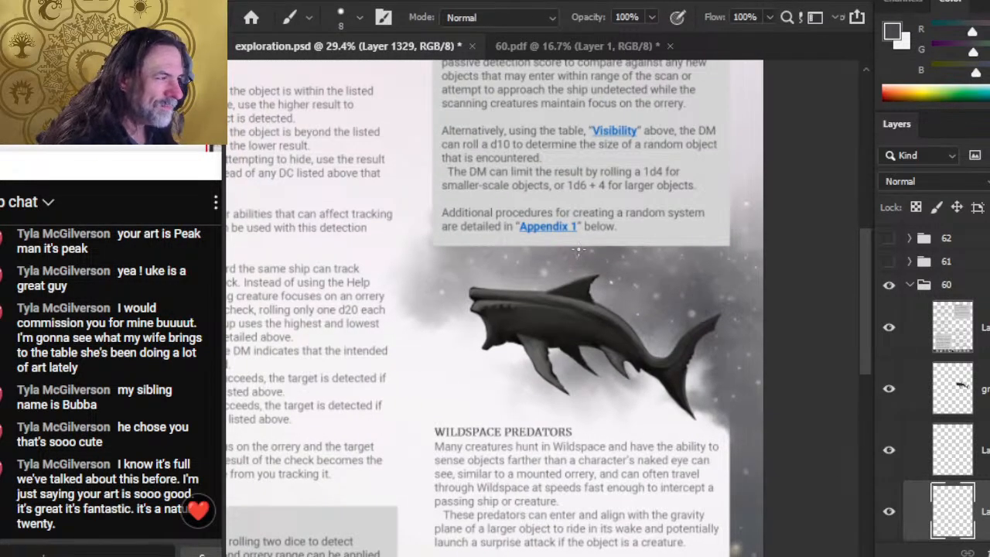
{"action": "key", "text": "]"}
{"action": "key", "text": "]"}
{"action": "key", "text": "]"}
{"action": "key", "text": "]"}
{"action": "key", "text": "]"}
{"action": "left_click_drag", "start_coordinate": [544, 248], "coordinate": [630, 255]}
{"action": "left_click_drag", "start_coordinate": [631, 255], "coordinate": [544, 249]}
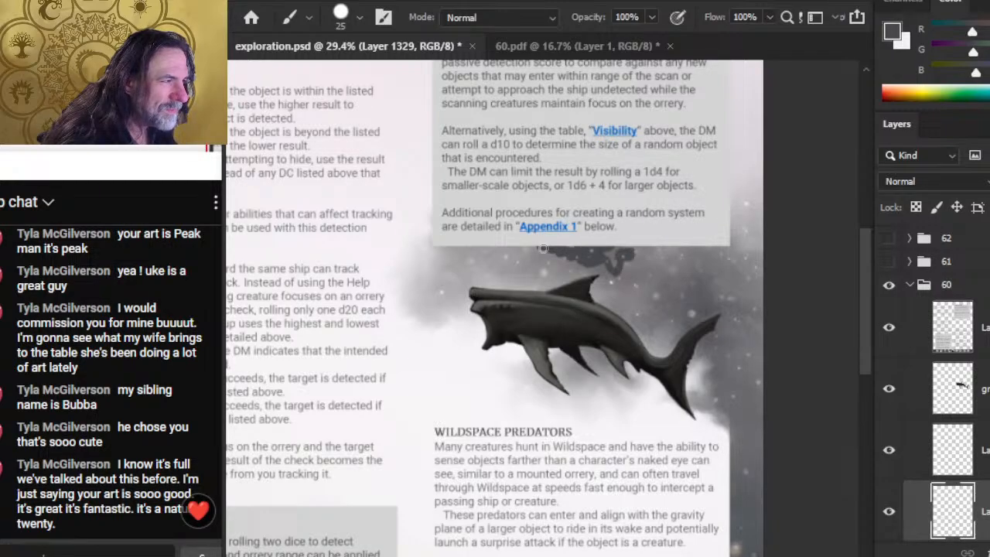
{"action": "mouse_move", "coordinate": [634, 269]}
{"action": "left_mouse_down"}
{"action": "mouse_move", "coordinate": [667, 254]}
{"action": "mouse_move", "coordinate": [676, 301]}
{"action": "mouse_move", "coordinate": [719, 278]}
{"action": "mouse_move", "coordinate": [666, 280]}
{"action": "mouse_move", "coordinate": [625, 250]}
{"action": "mouse_move", "coordinate": [650, 258]}
{"action": "mouse_move", "coordinate": [662, 295]}
{"action": "mouse_move", "coordinate": [690, 268]}
{"action": "mouse_move", "coordinate": [689, 255]}
{"action": "mouse_move", "coordinate": [709, 252]}
{"action": "mouse_move", "coordinate": [710, 275]}
{"action": "mouse_move", "coordinate": [690, 277]}
{"action": "mouse_move", "coordinate": [715, 281]}
{"action": "left_mouse_up"}
{"action": "key", "text": "r"}
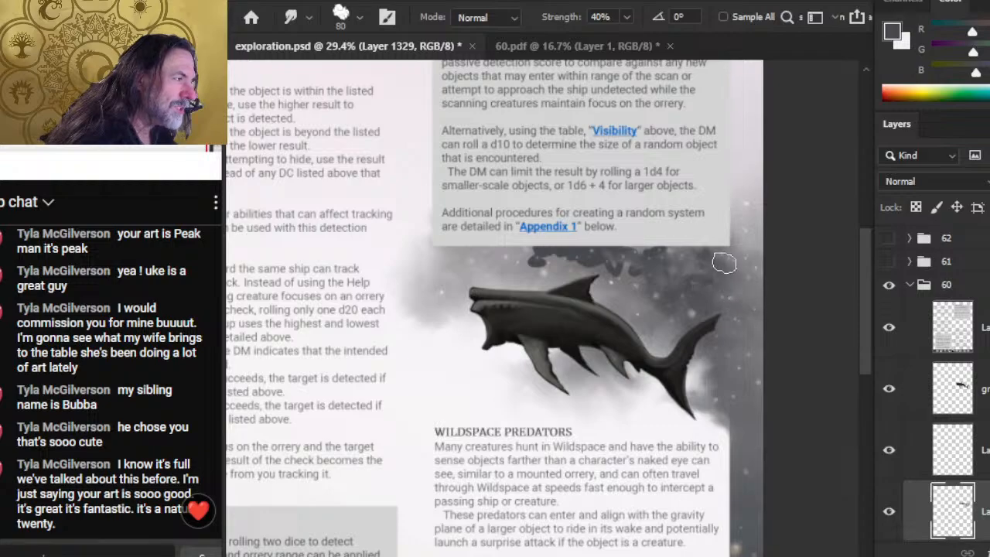
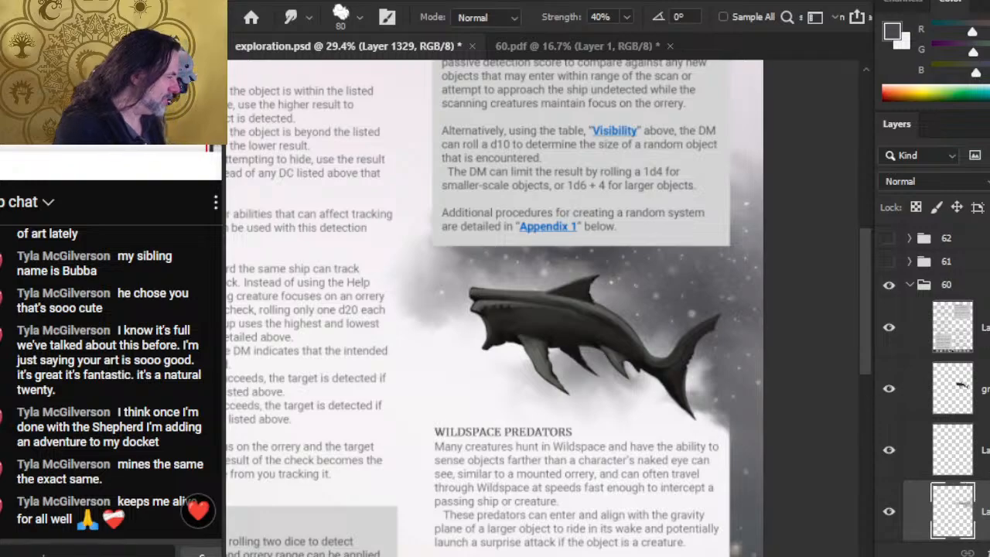
On the star layer, fade the stars around the creature's fin with a size 35 eraser at 20% opacity
{"action": "key", "text": "alt+bracketright"}
{"action": "key", "text": "e"}
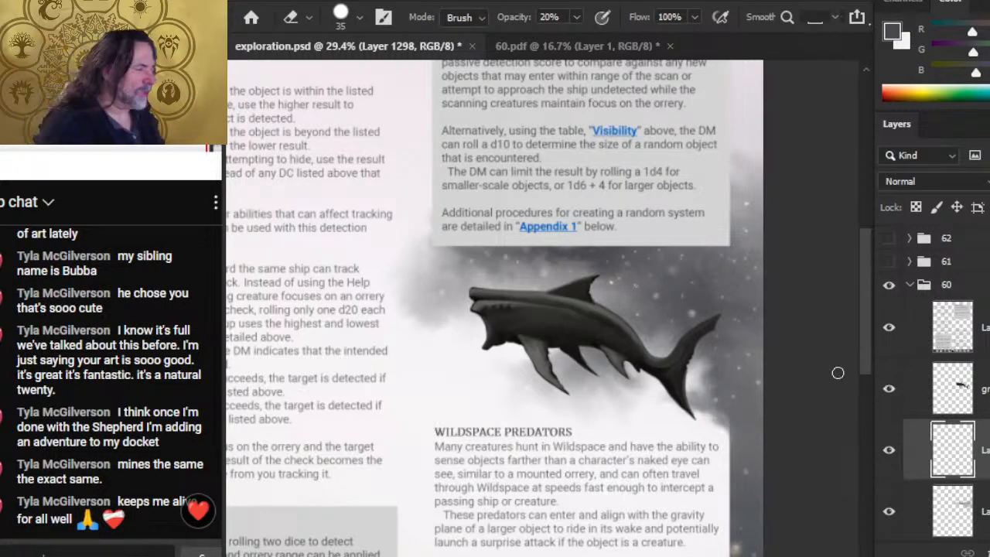
{"action": "key", "text": "z"}
{"action": "left_click_drag", "start_coordinate": [743, 362], "coordinate": [675, 373]}
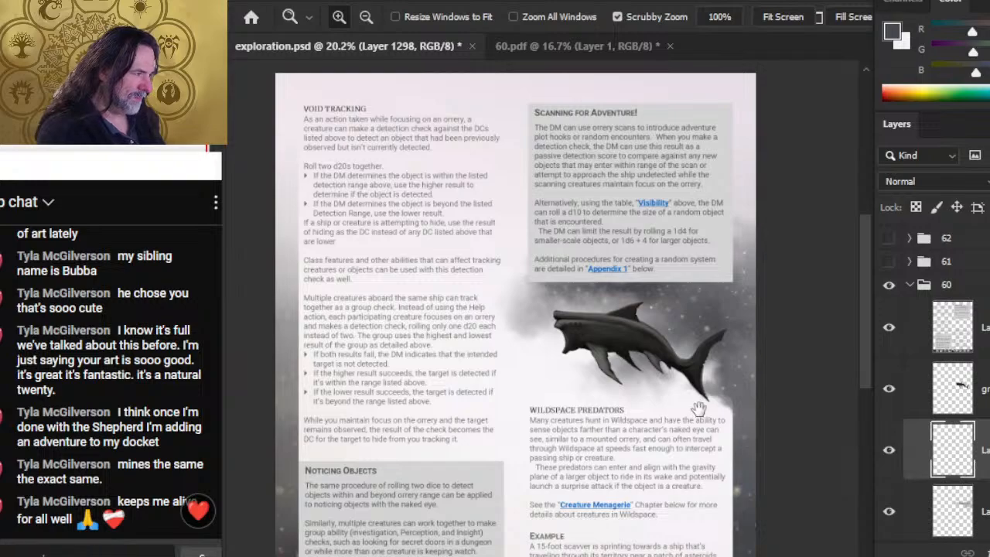
{"action": "left_click_drag", "start_coordinate": [700, 413], "coordinate": [705, 302]}
{"action": "left_click", "coordinate": [731, 214]}
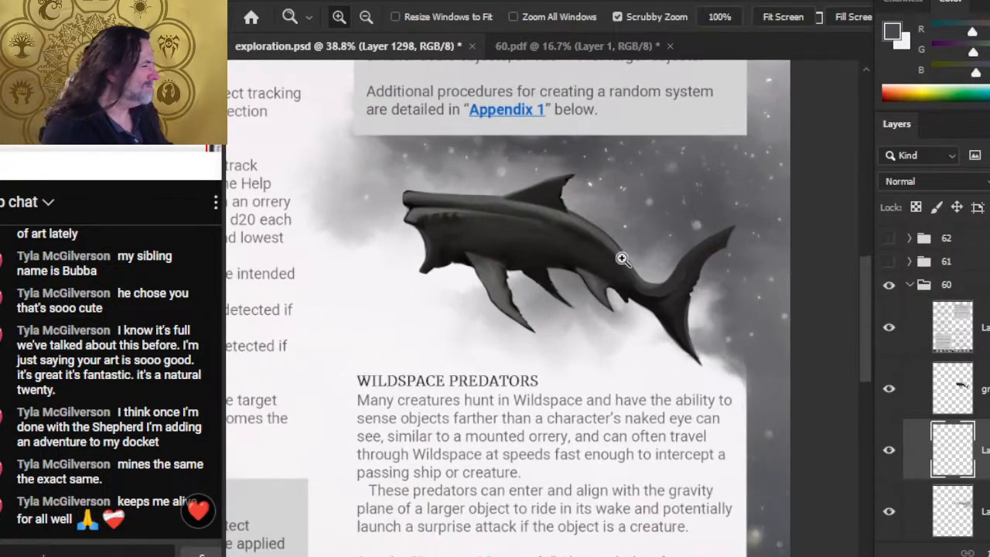
{"action": "key", "text": "e"}
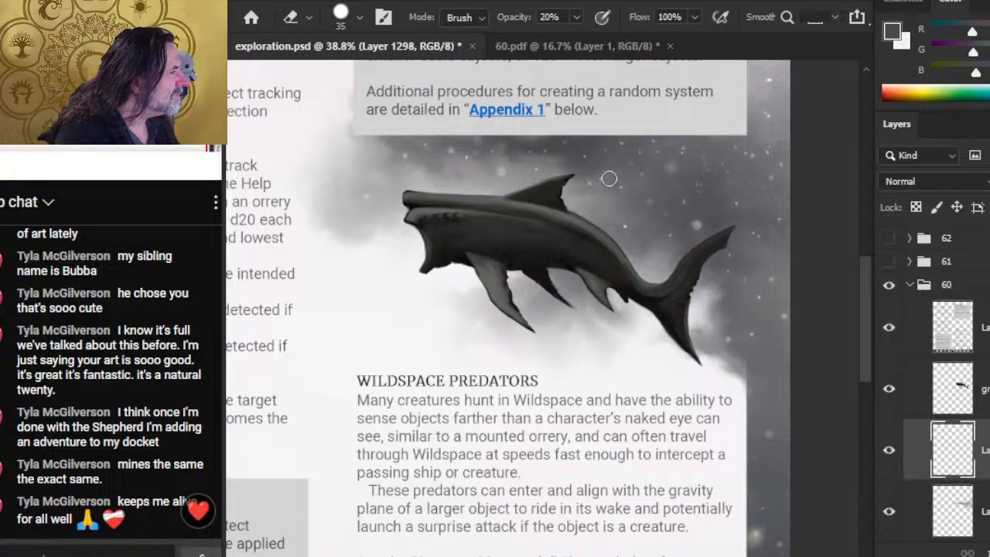
Save exploration.psd and collapse the page 60 layer group
{"action": "key", "text": "z"}
{"action": "left_click_drag", "start_coordinate": [637, 424], "coordinate": [578, 475]}
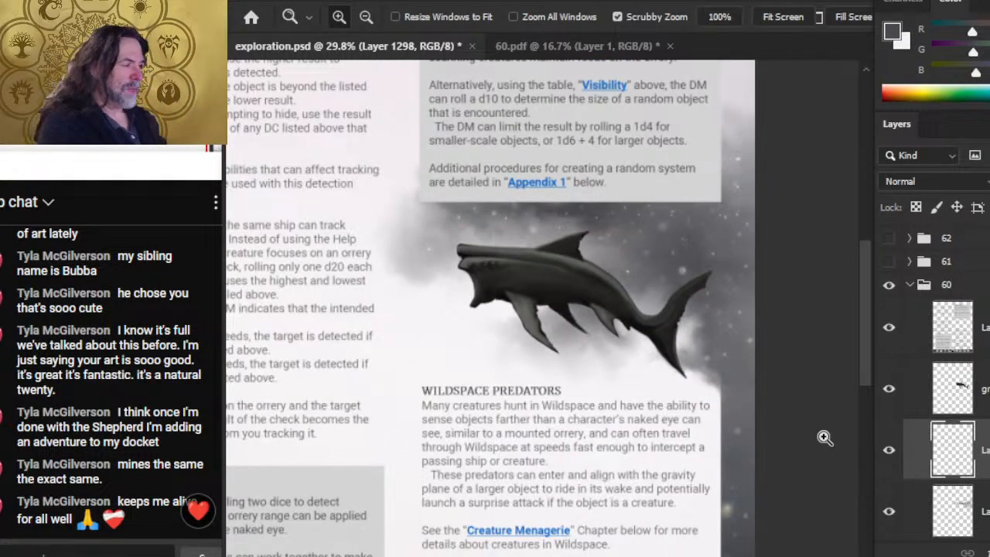
{"action": "key", "text": "ctrl+s"}
{"action": "left_click", "coordinate": [910, 284]}
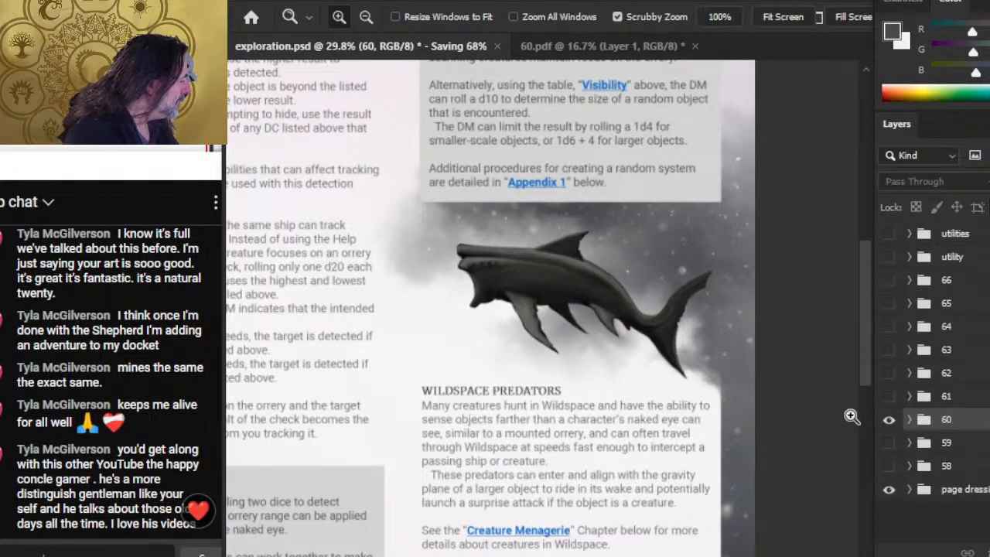
Hide the page 60 layer group and show the page 61 group, viewing the whole page
{"action": "left_click", "coordinate": [889, 420]}
{"action": "left_click", "coordinate": [889, 396]}
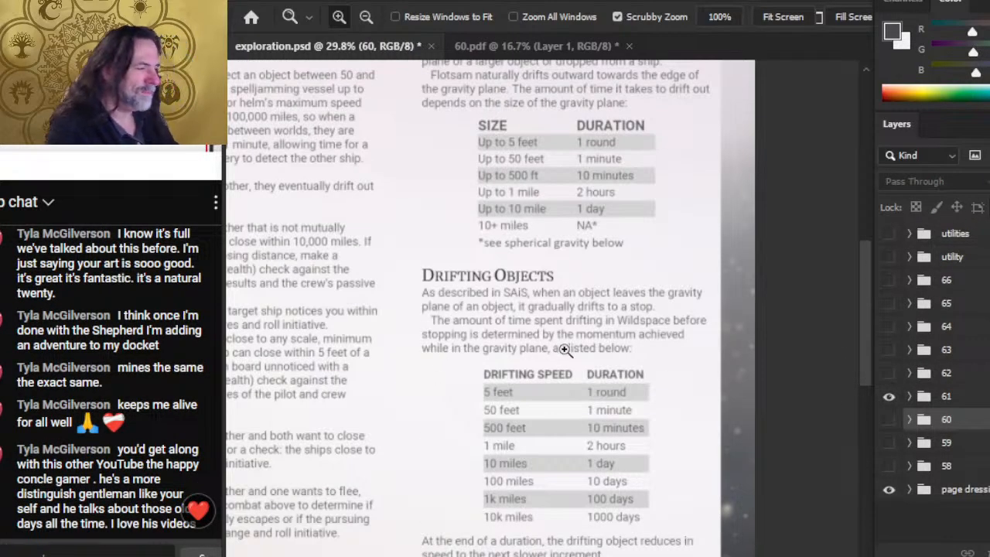
{"action": "left_click_drag", "start_coordinate": [642, 356], "coordinate": [585, 358]}
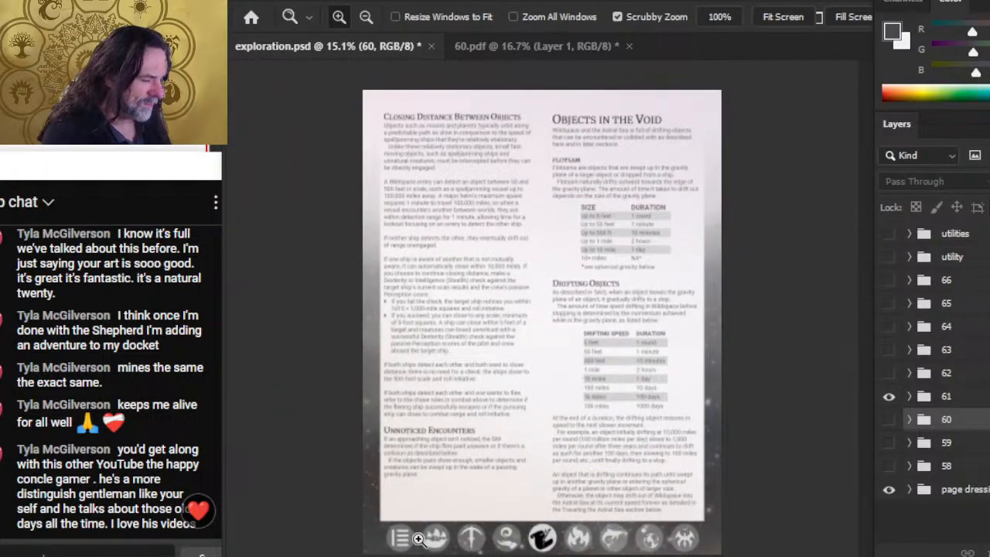
{"action": "left_click_drag", "start_coordinate": [426, 481], "coordinate": [464, 489]}
Switch to the Word manuscript and examine the text and tables on page 61
{"action": "key", "text": "alt+Tab"}
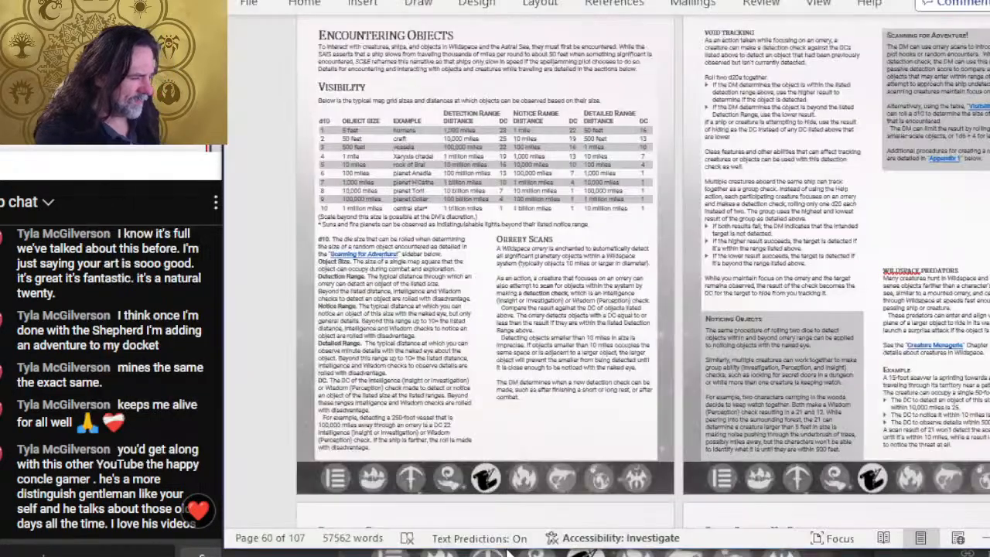
{"action": "scroll", "coordinate": [705, 222], "scroll_direction": "down", "scroll_amount": 2}
{"action": "scroll", "coordinate": [706, 222], "scroll_direction": "down", "scroll_amount": 10}
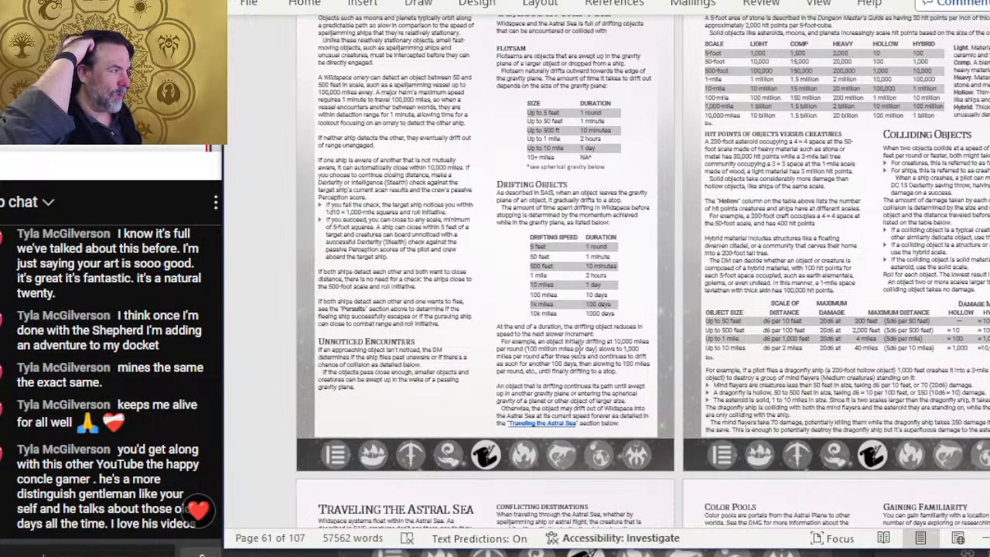
Examine pages 61 to 65 of the Word manuscript, from Drifting Objects through the Traveling in Wildspace map keys
{"action": "scroll", "coordinate": [579, 350], "scroll_direction": "up", "scroll_amount": 2}
{"action": "scroll", "coordinate": [542, 350], "scroll_direction": "down", "scroll_amount": 3}
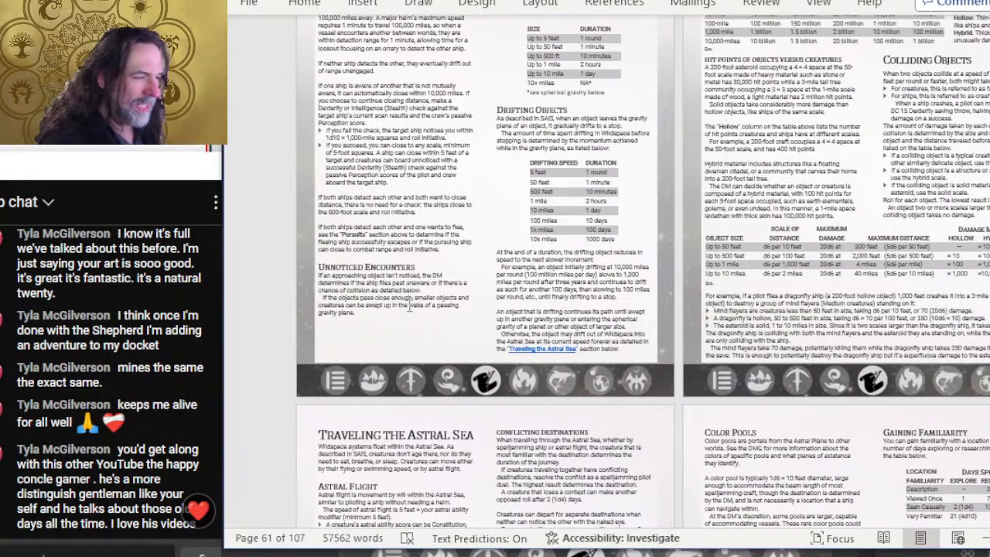
{"action": "scroll", "coordinate": [458, 414], "scroll_direction": "down", "scroll_amount": 5}
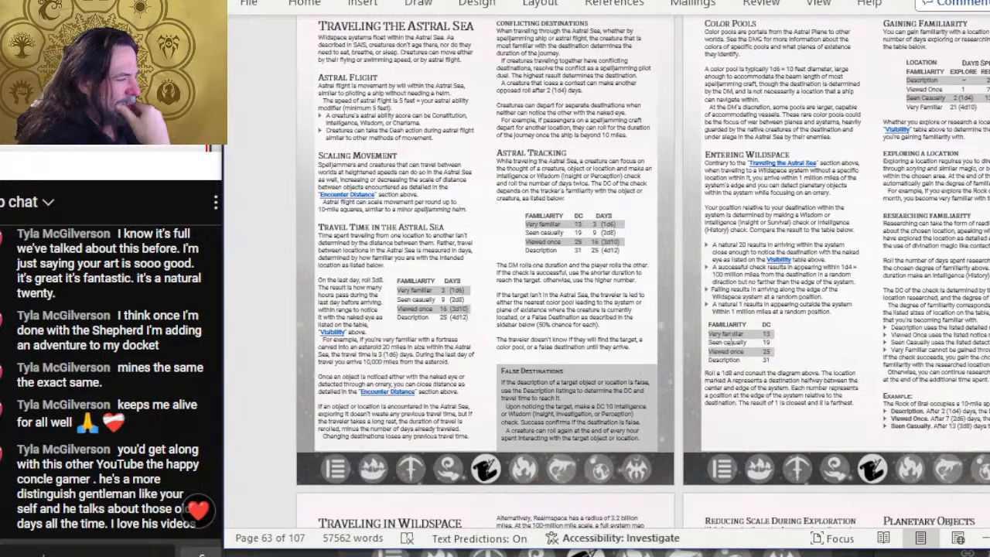
{"action": "scroll", "coordinate": [848, 312], "scroll_direction": "down", "scroll_amount": 1}
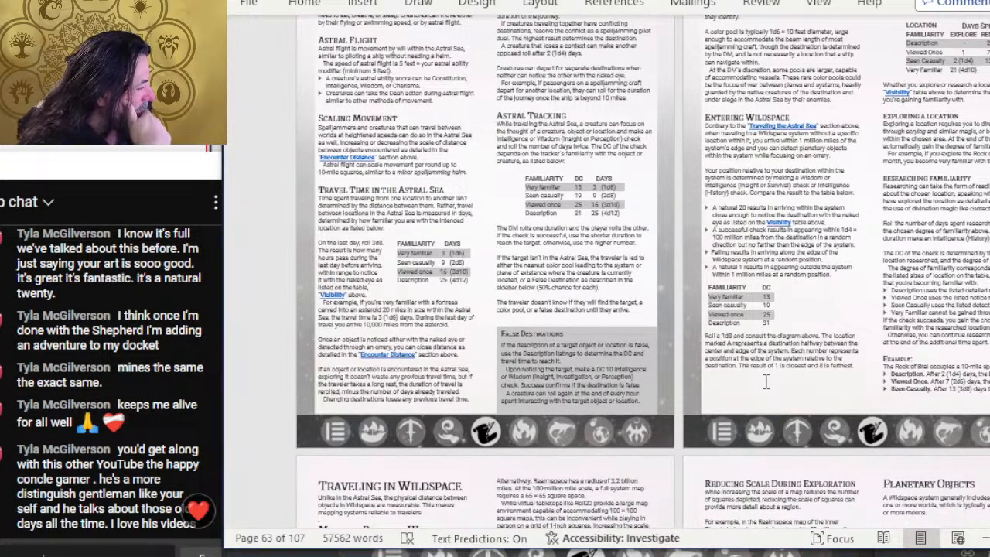
{"action": "scroll", "coordinate": [793, 329], "scroll_direction": "down", "scroll_amount": 3}
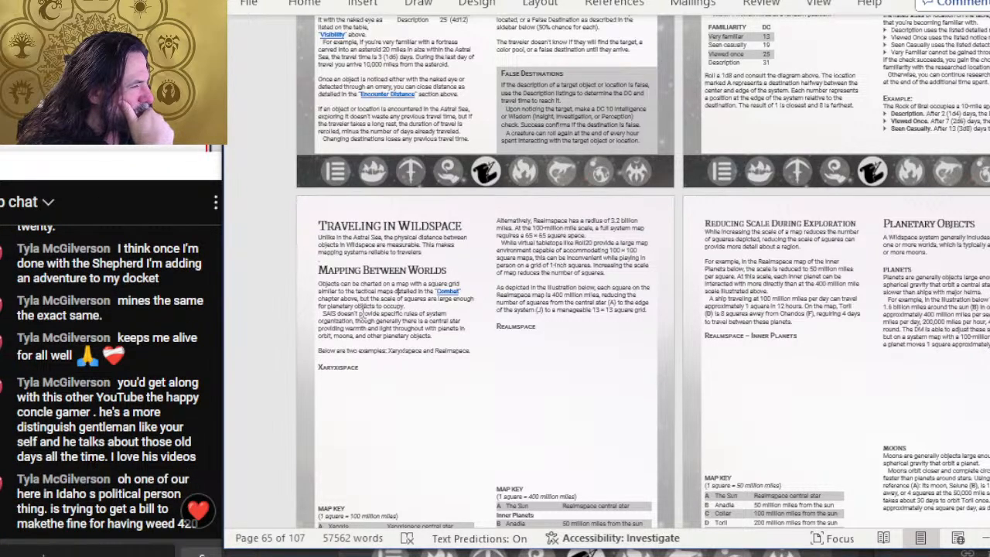
{"action": "scroll", "coordinate": [507, 280], "scroll_direction": "down", "scroll_amount": 2}
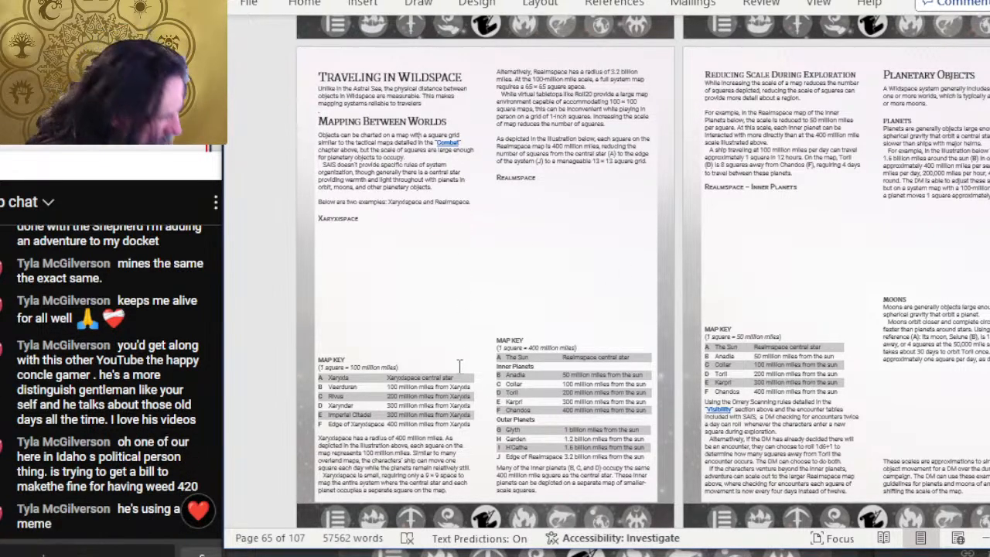
Switch to exploration.psd in Photoshop, hide the page 61 layer group and show the page 62 group
{"action": "key", "text": "alt+Tab"}
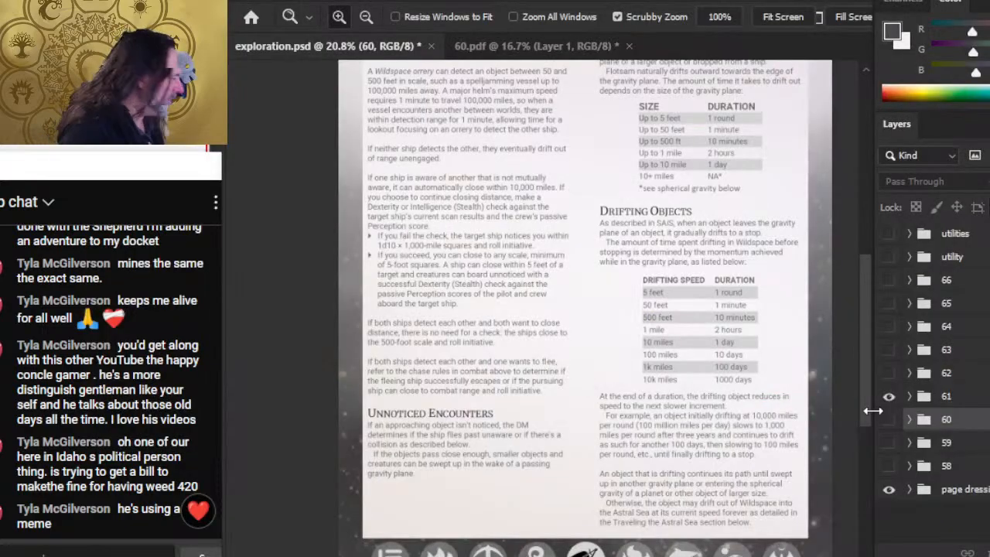
{"action": "left_click", "coordinate": [981, 389]}
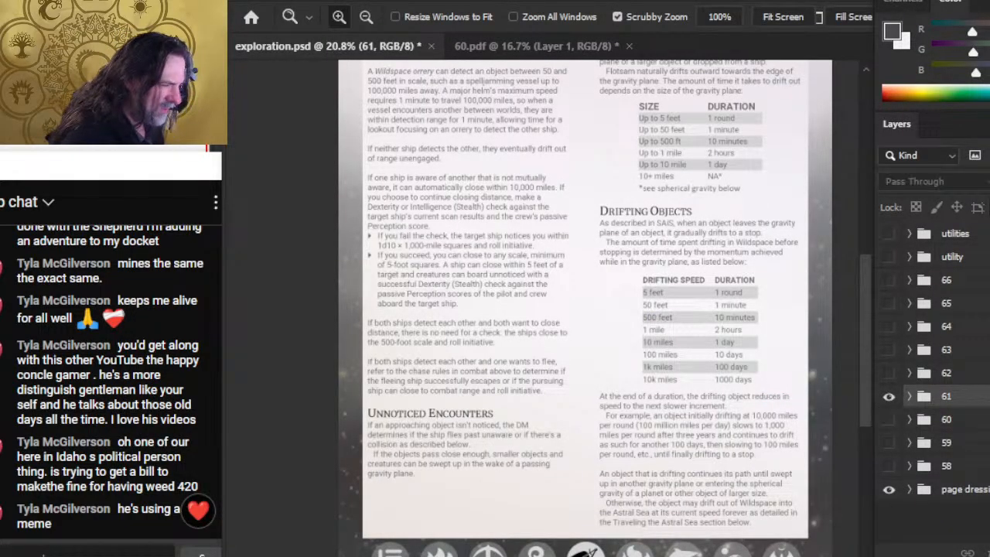
{"action": "left_click", "coordinate": [889, 396]}
{"action": "left_click", "coordinate": [889, 374]}
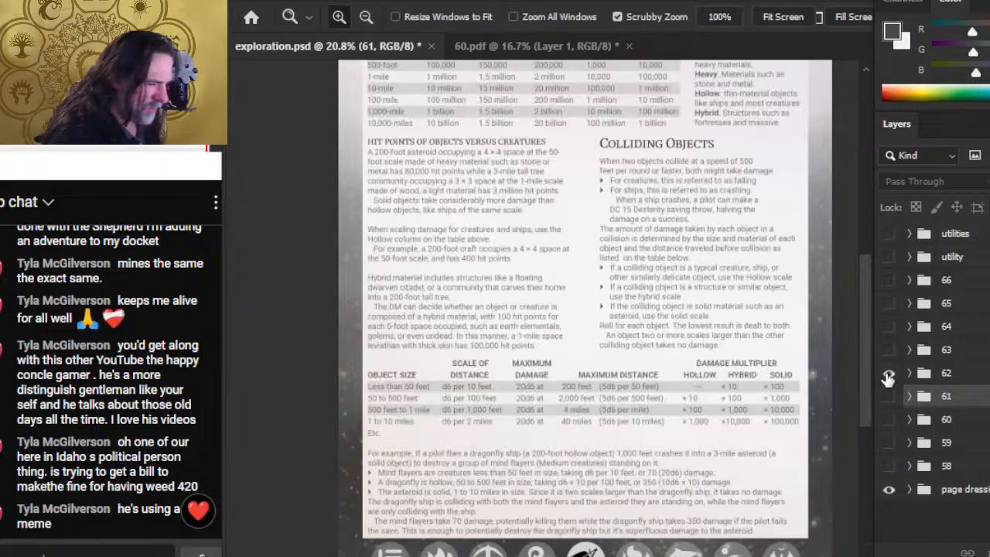
Check page 62 against the Word manuscript, and in exploration.psd hide the page 62 group and show the page 63 group
{"action": "key", "text": "alt+Tab"}
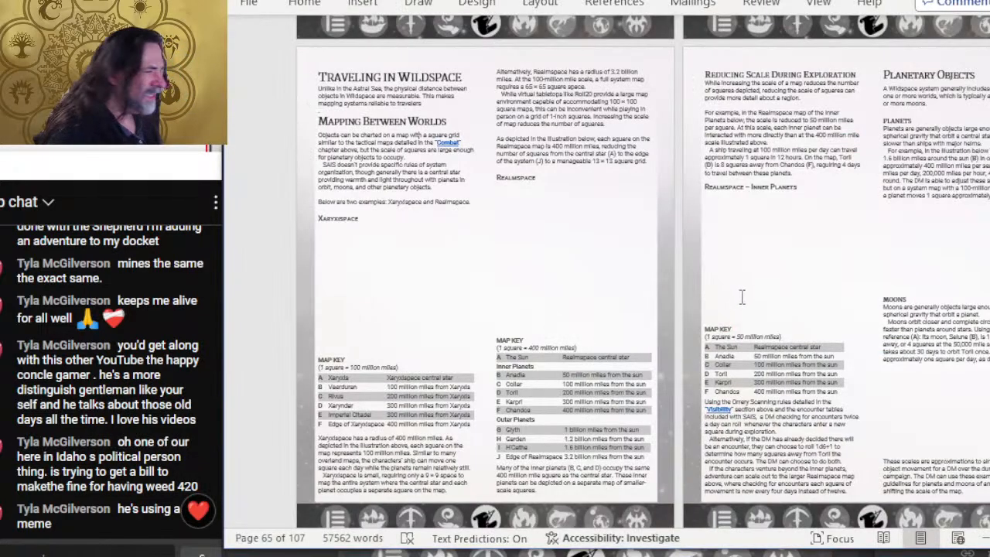
{"action": "scroll", "coordinate": [742, 299], "scroll_direction": "up", "scroll_amount": 10}
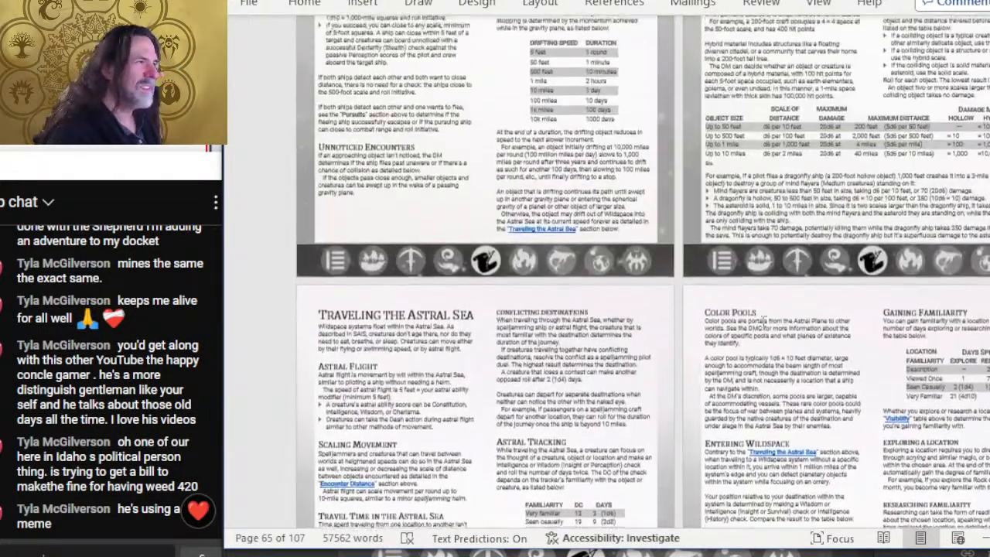
{"action": "key", "text": "alt+Tab"}
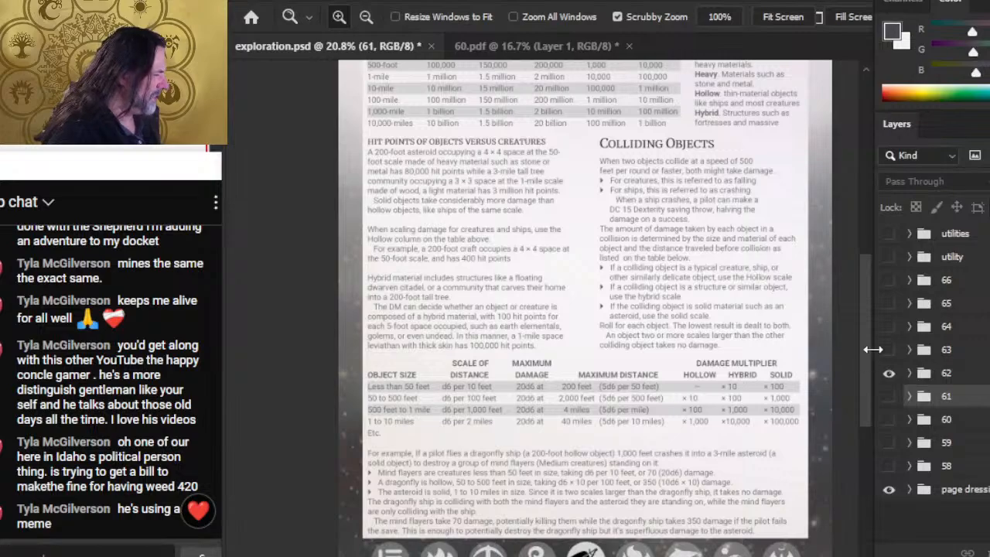
{"action": "left_click", "coordinate": [958, 373]}
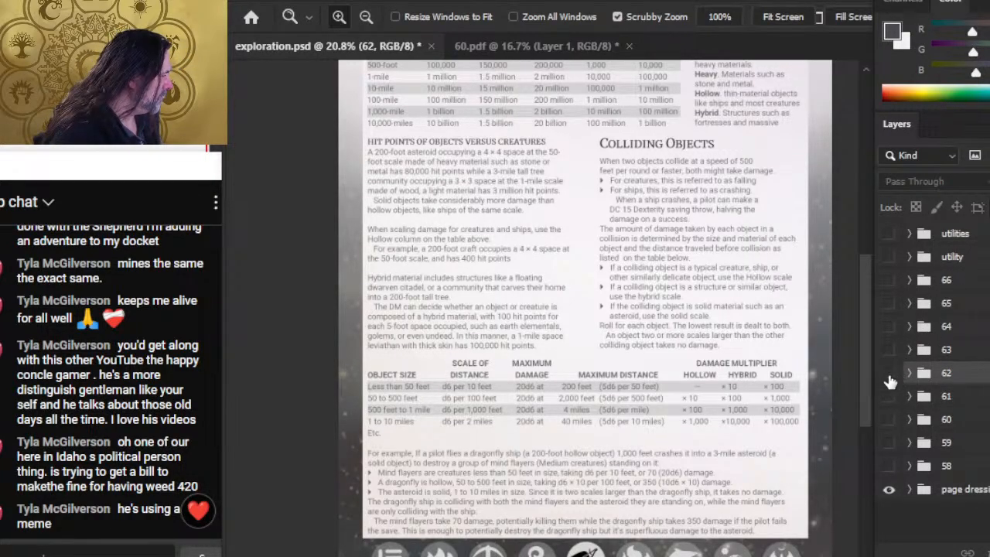
{"action": "left_click", "coordinate": [889, 374]}
{"action": "left_click", "coordinate": [889, 356]}
Compare the Traveling the Astral Sea page in exploration.psd with the same page of the Word manuscript
{"action": "key", "text": "alt+Tab"}
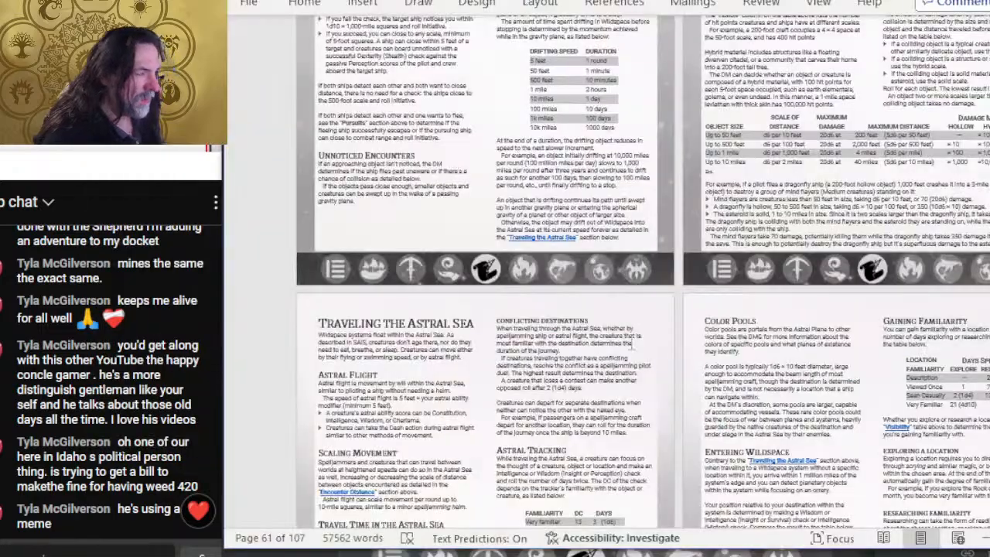
{"action": "scroll", "coordinate": [600, 281], "scroll_direction": "down", "scroll_amount": 10}
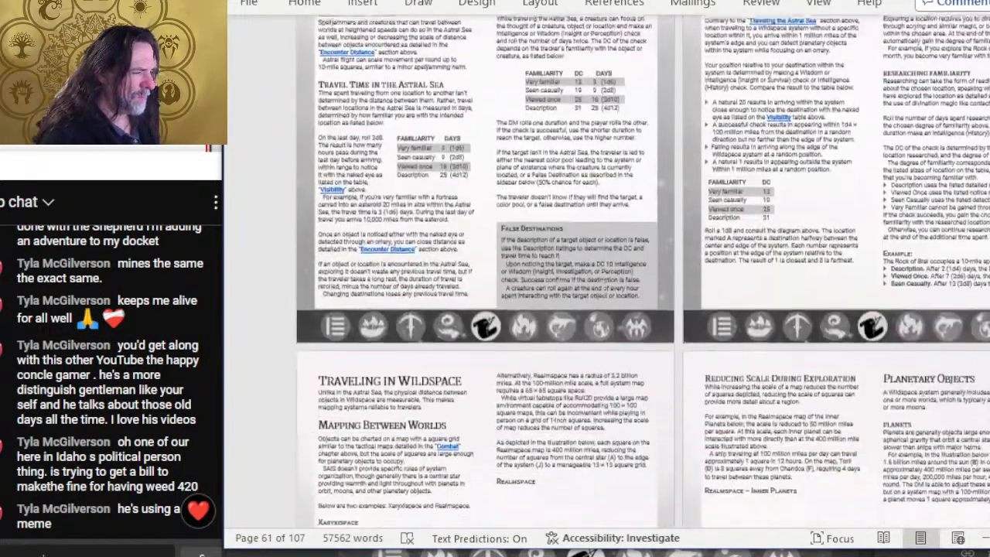
{"action": "key", "text": "alt+Tab"}
{"action": "key", "text": "alt+Tab"}
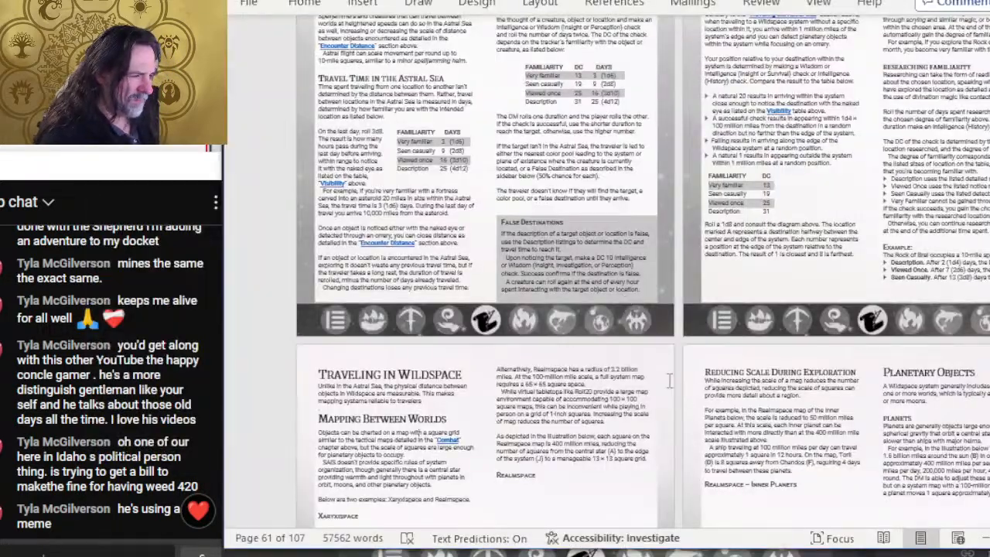
{"action": "key", "text": "alt+Tab"}
{"action": "scroll", "coordinate": [608, 233], "scroll_direction": "up", "scroll_amount": 5}
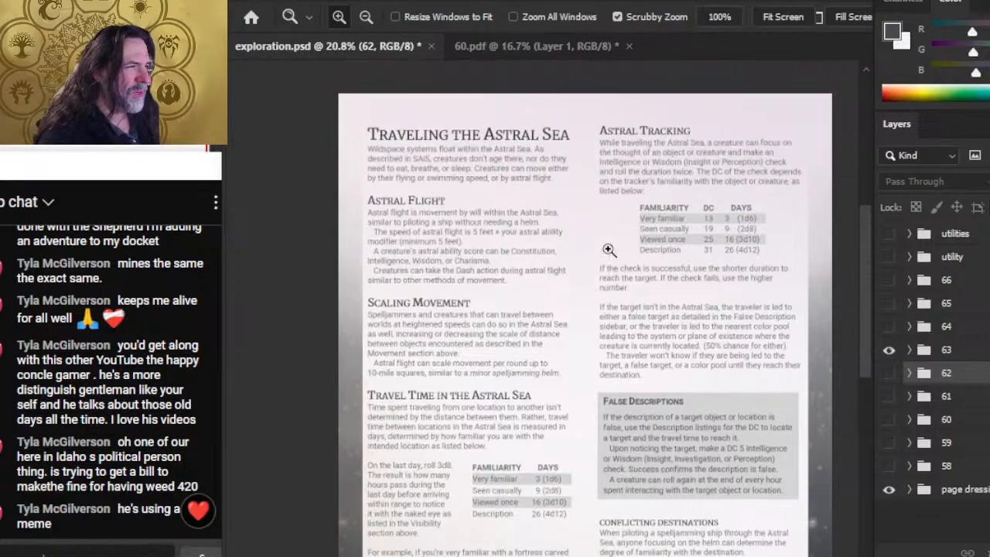
{"action": "key", "text": "alt+Tab"}
{"action": "scroll", "coordinate": [464, 299], "scroll_direction": "up", "scroll_amount": 5}
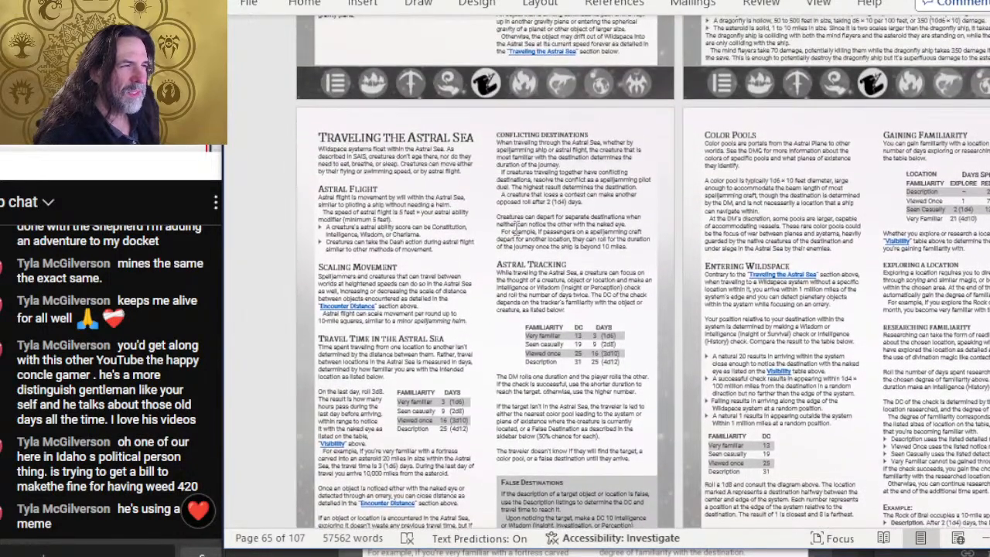
{"action": "scroll", "coordinate": [499, 212], "scroll_direction": "down", "scroll_amount": 4}
{"action": "key", "text": "alt+Tab"}
{"action": "scroll", "coordinate": [628, 306], "scroll_direction": "down", "scroll_amount": 4}
{"action": "scroll", "coordinate": [629, 307], "scroll_direction": "down", "scroll_amount": 4}
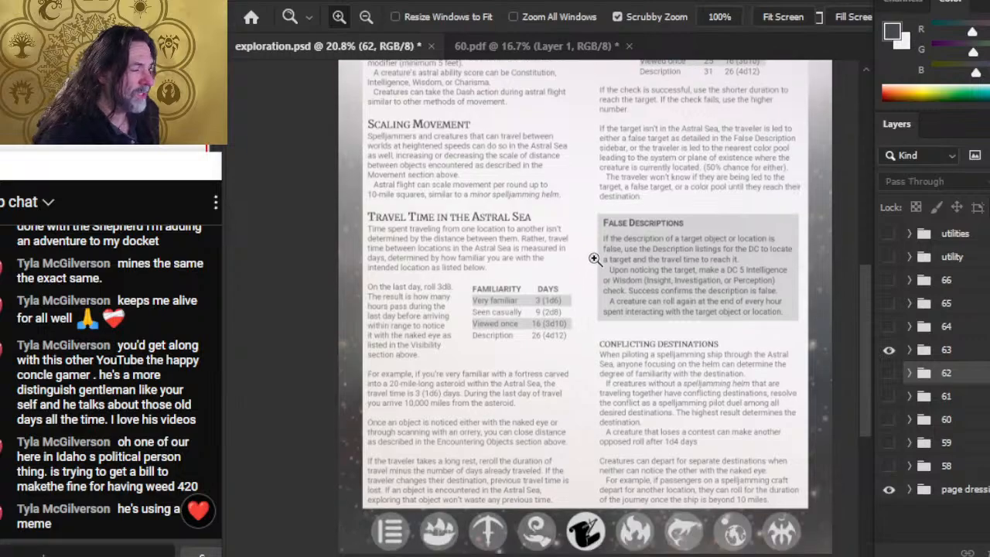
{"action": "key", "text": "alt+Tab"}
{"action": "scroll", "coordinate": [586, 289], "scroll_direction": "up", "scroll_amount": 3}
Return to exploration.psd, hide the page 63 layer group and show the page 64 group
{"action": "key", "text": "alt+Tab"}
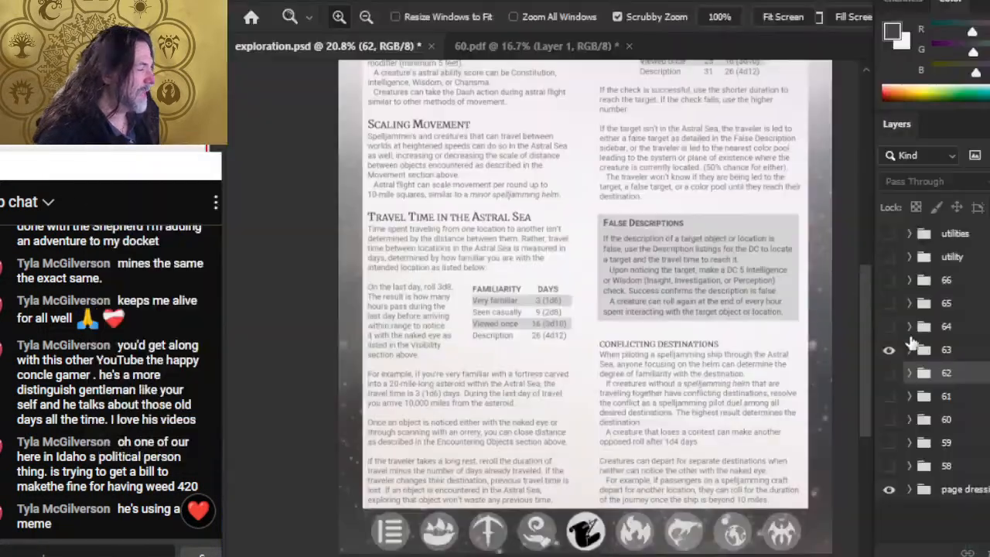
{"action": "left_click", "coordinate": [889, 351]}
{"action": "left_click", "coordinate": [967, 354]}
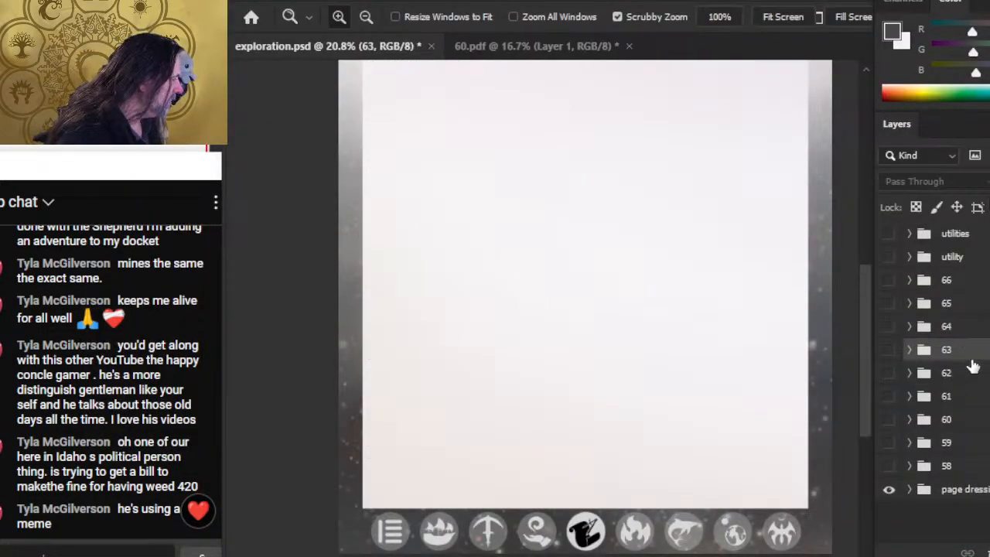
{"action": "left_click", "coordinate": [889, 331]}
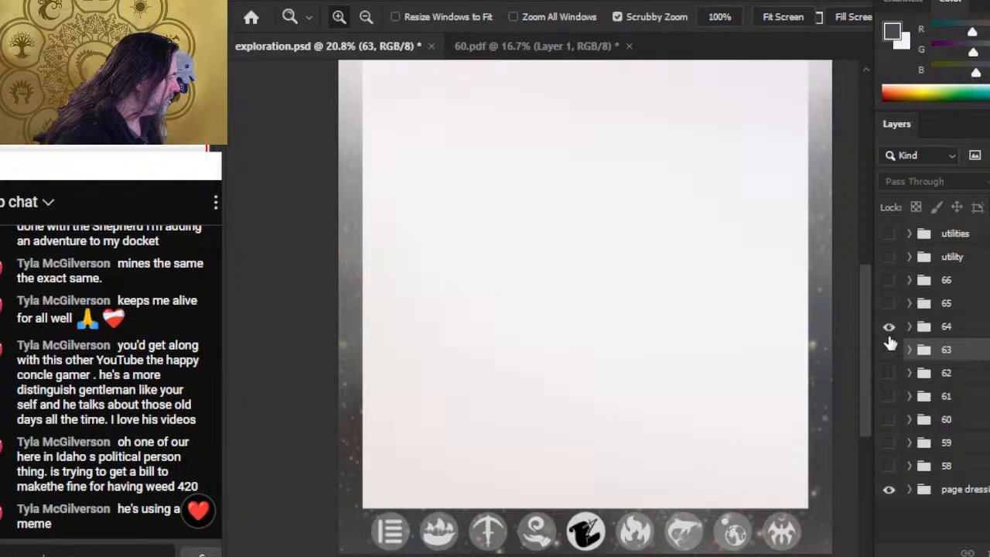
Compare page 64's Entering Wildspace text, familiarity table and numbered circle diagram with the Word manuscript
{"action": "key", "text": "alt+Tab"}
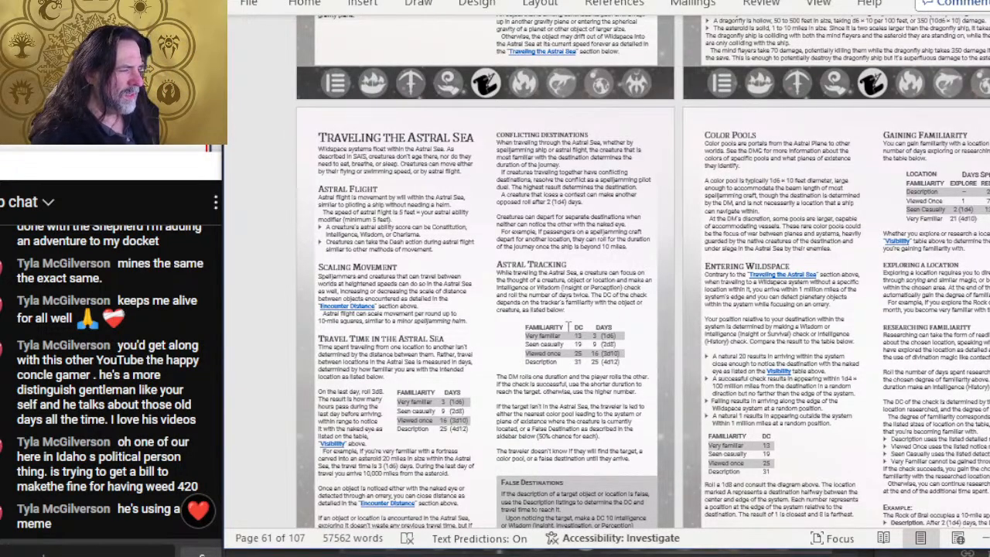
{"action": "scroll", "coordinate": [808, 334], "scroll_direction": "down", "scroll_amount": 3}
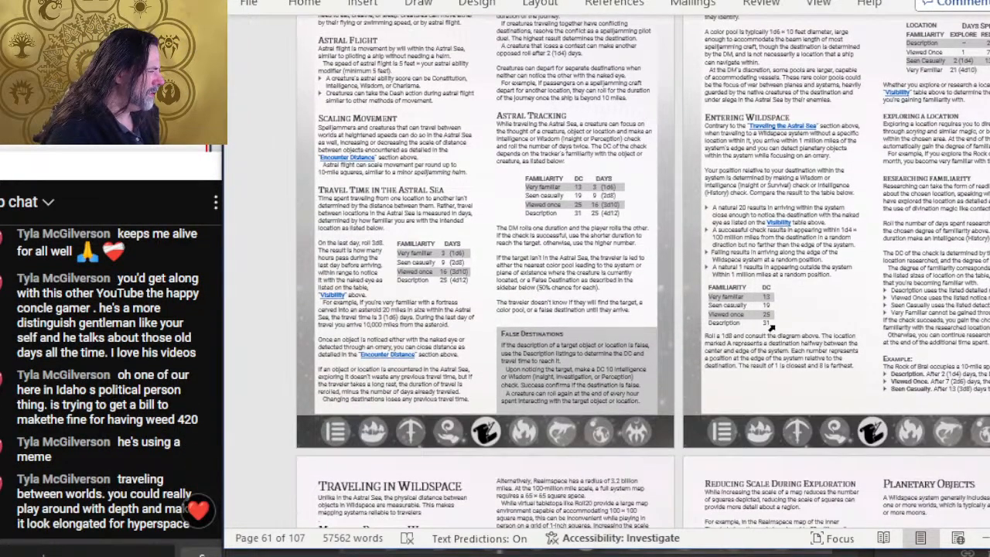
{"action": "key", "text": "alt+Tab"}
{"action": "key", "text": "alt+Tab"}
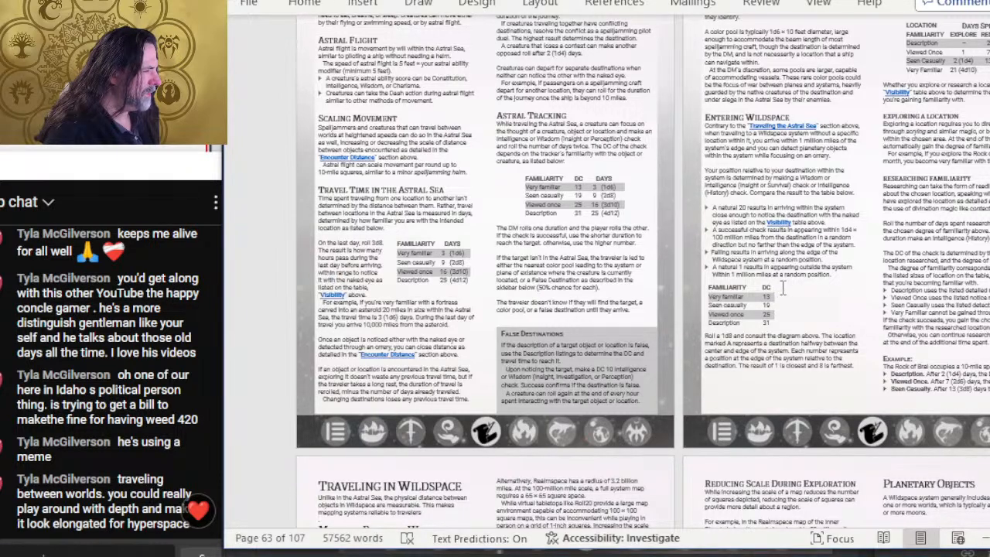
{"action": "key", "text": "alt+Tab"}
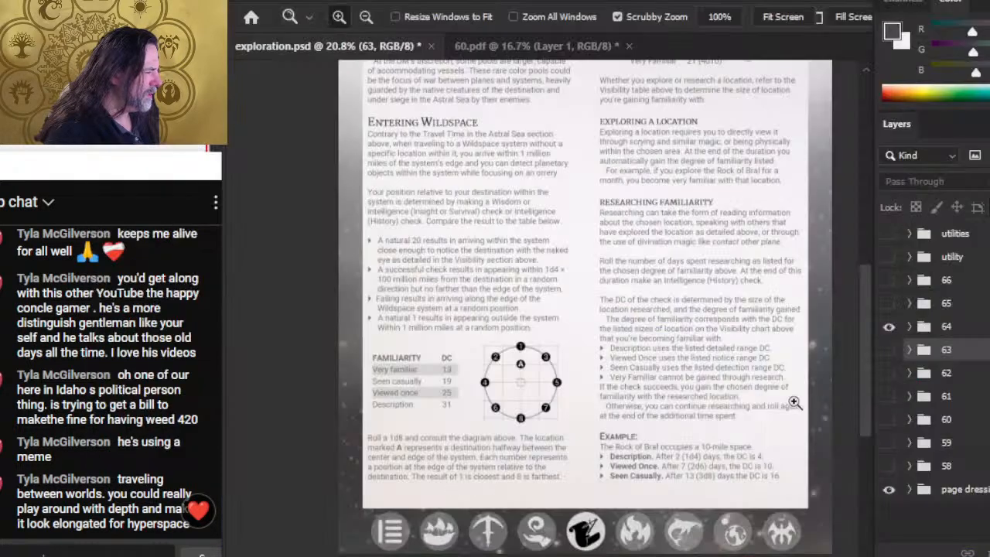
{"action": "key", "text": "alt+Tab"}
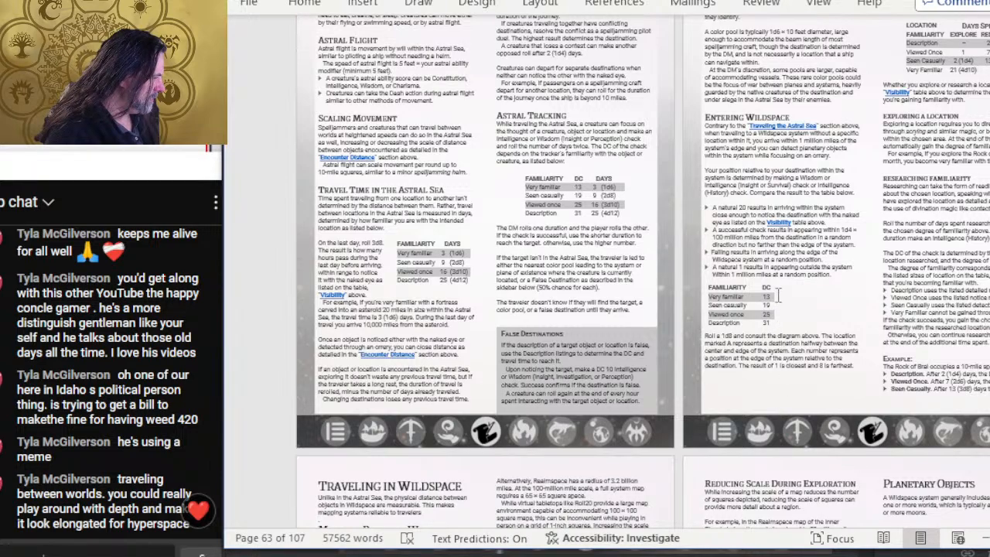
{"action": "key", "text": "alt+Tab"}
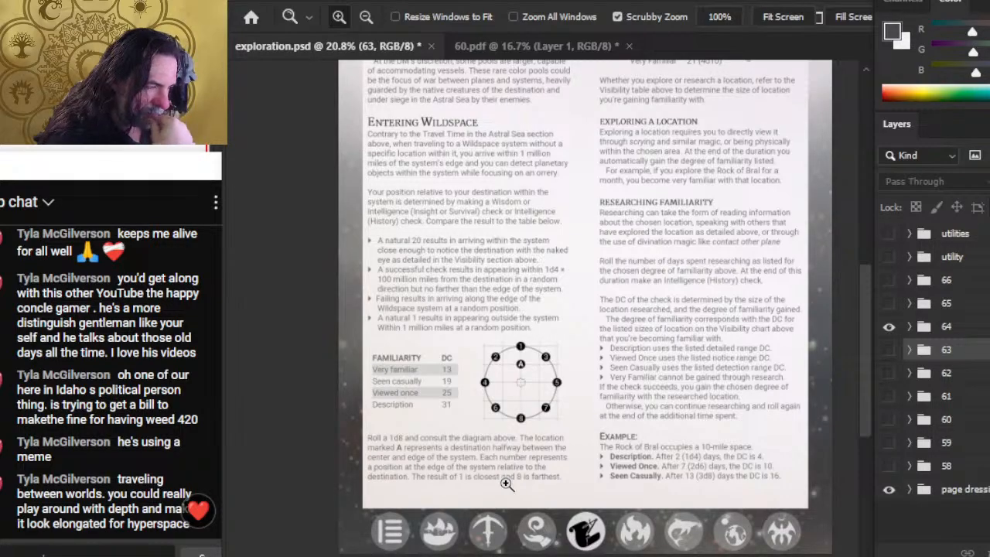
Expand the page 64 layer group and toggle its visible subgroup and layer to identify what each contains
{"action": "left_click", "coordinate": [889, 327]}
{"action": "left_click", "coordinate": [889, 326]}
{"action": "left_click", "coordinate": [911, 328]}
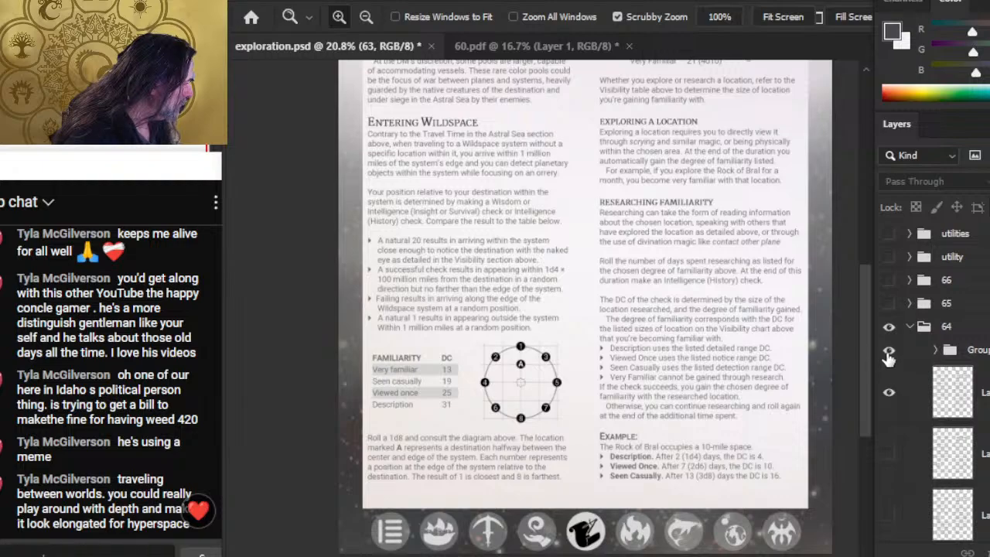
{"action": "left_click", "coordinate": [889, 352]}
{"action": "left_click", "coordinate": [889, 352]}
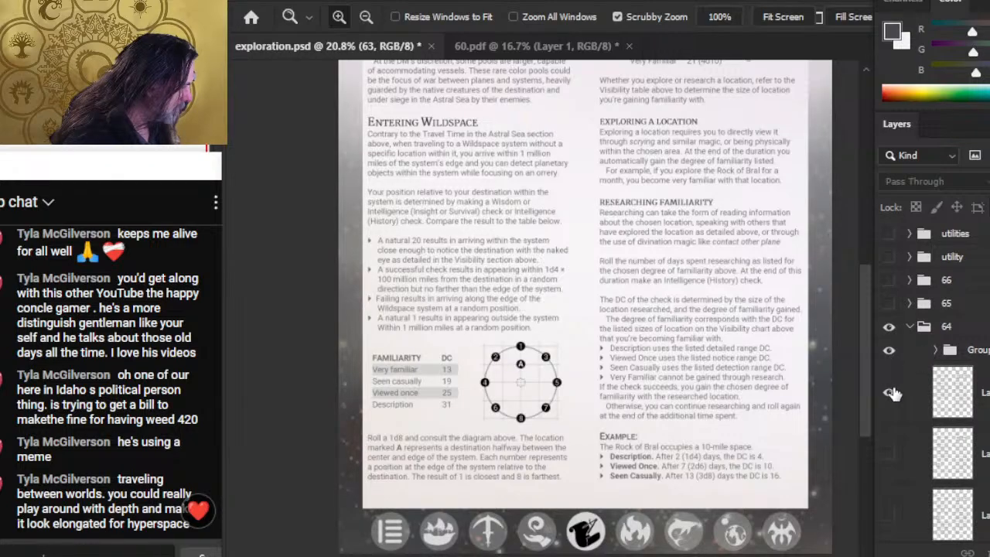
{"action": "left_click", "coordinate": [892, 395]}
{"action": "left_click", "coordinate": [889, 395]}
Group the hidden layers inside the page 64 group and name the new group "tras;';"
{"action": "scroll", "coordinate": [936, 379], "scroll_direction": "down", "scroll_amount": 3}
{"action": "scroll", "coordinate": [953, 348], "scroll_direction": "up", "scroll_amount": 3}
{"action": "scroll", "coordinate": [953, 348], "scroll_direction": "down", "scroll_amount": 1}
{"action": "scroll", "coordinate": [953, 348], "scroll_direction": "up", "scroll_amount": 1}
{"action": "left_click", "coordinate": [959, 300]}
{"action": "key", "text": "ctrl+g"}
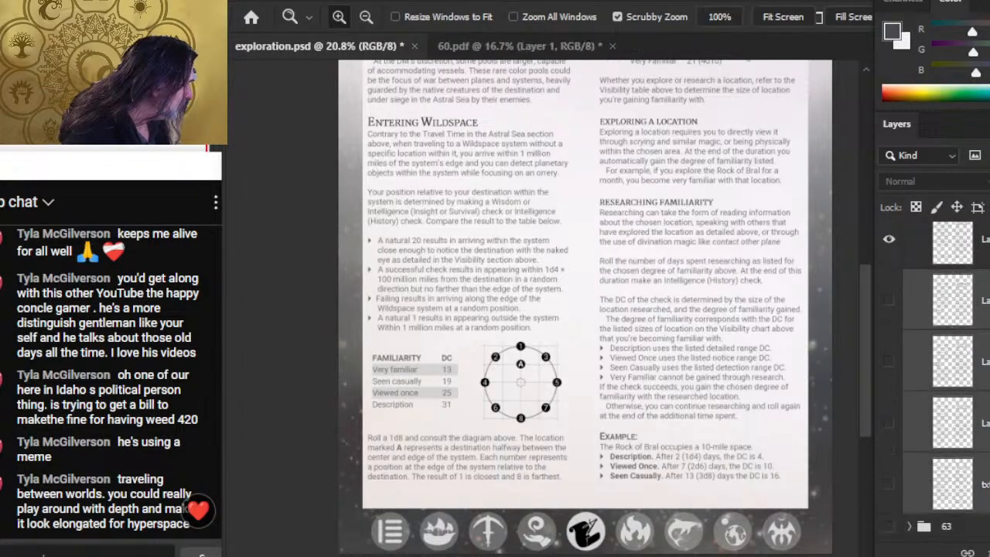
{"action": "double_click", "coordinate": [979, 368]}
{"action": "type", "text": "tras';"}
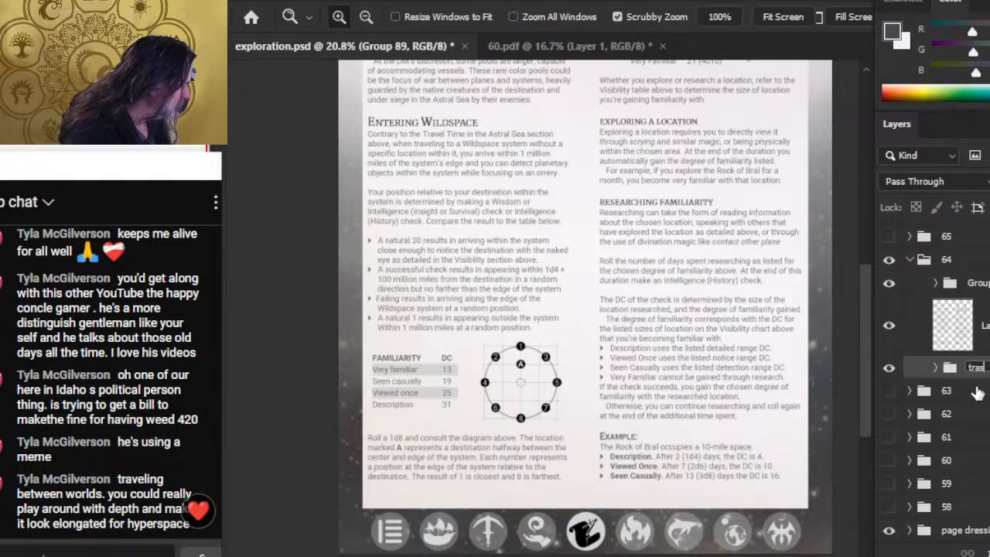
Hide the "tras;';" group and rename the uppermost subgroup of page 64 as "illop"
{"action": "left_click", "coordinate": [889, 331]}
{"action": "left_click", "coordinate": [889, 332]}
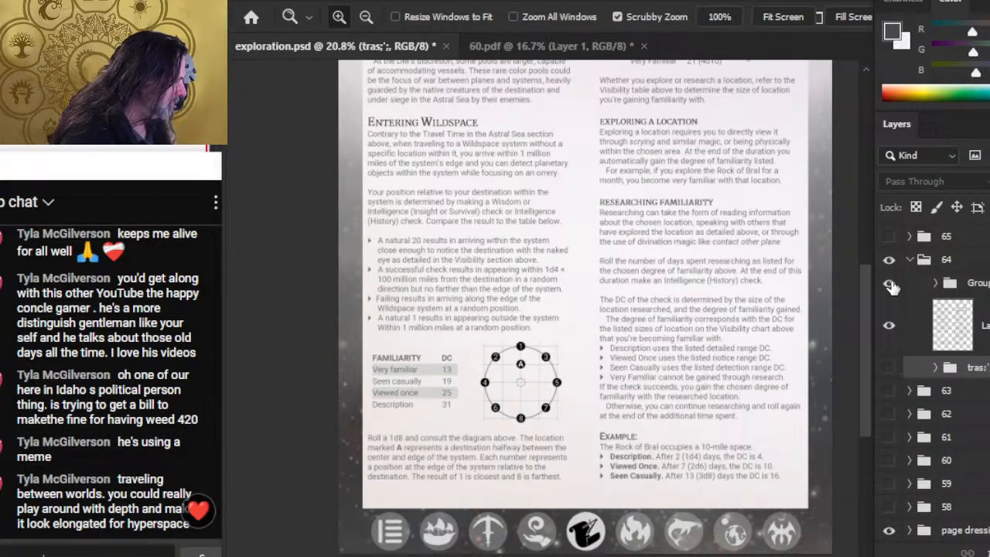
{"action": "left_click", "coordinate": [890, 285]}
{"action": "left_click", "coordinate": [890, 284]}
{"action": "double_click", "coordinate": [978, 283]}
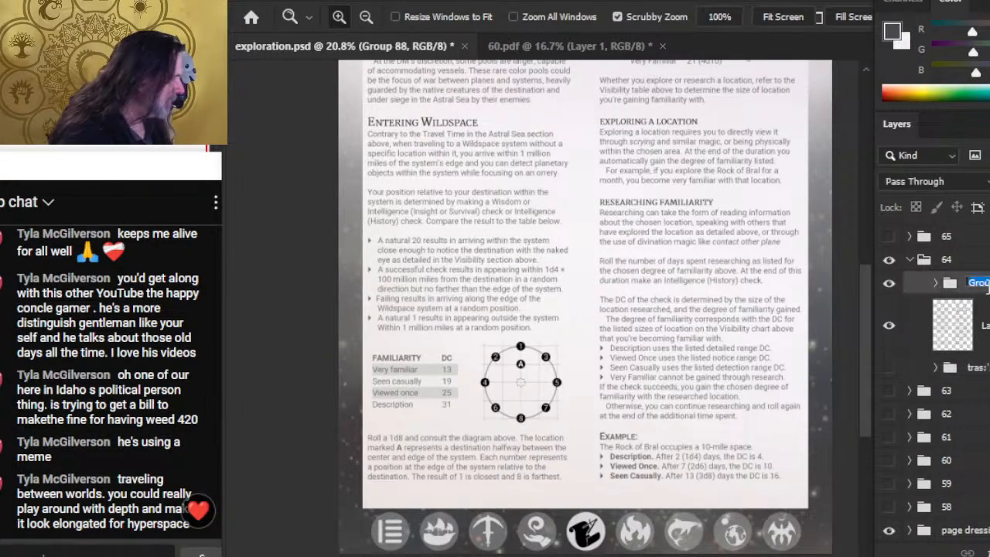
{"action": "key", "text": "BackSpace"}
{"action": "type", "text": "illop"}
{"action": "key", "text": "Return"}
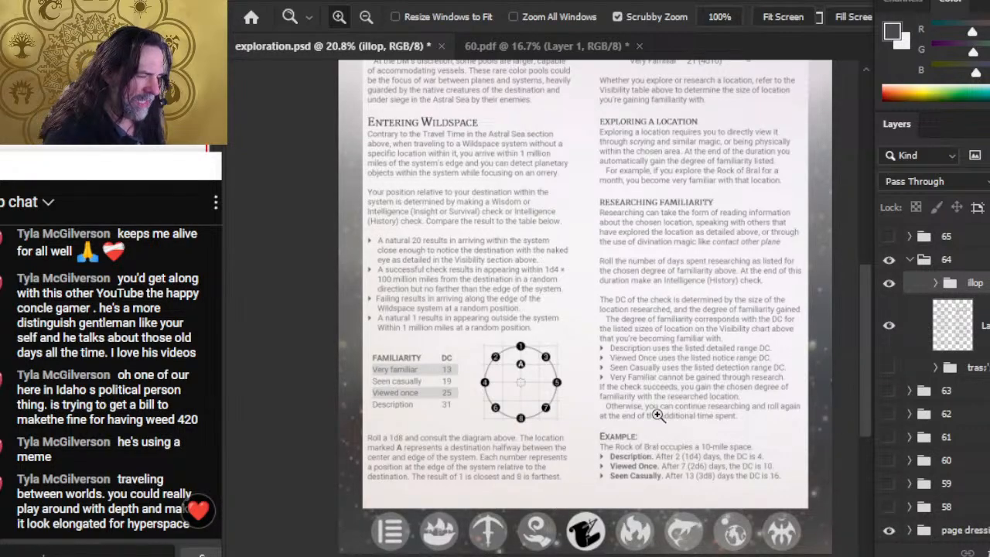
{"action": "key", "text": "alt+Tab"}
{"action": "key", "text": "alt+Tab"}
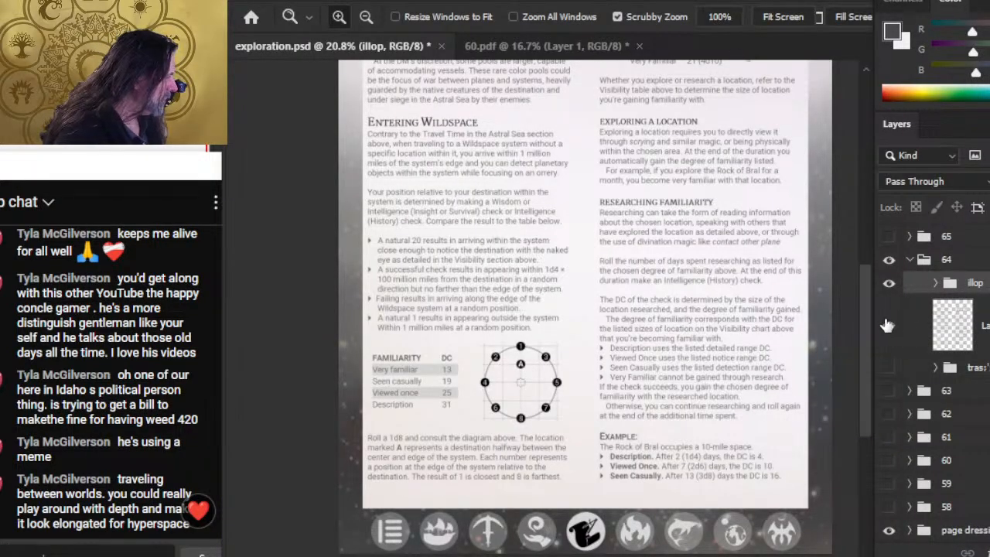
Toggle the "illop" group to identify its contents, and compare page 64's circle diagram area with the Word manuscript
{"action": "left_click", "coordinate": [891, 284]}
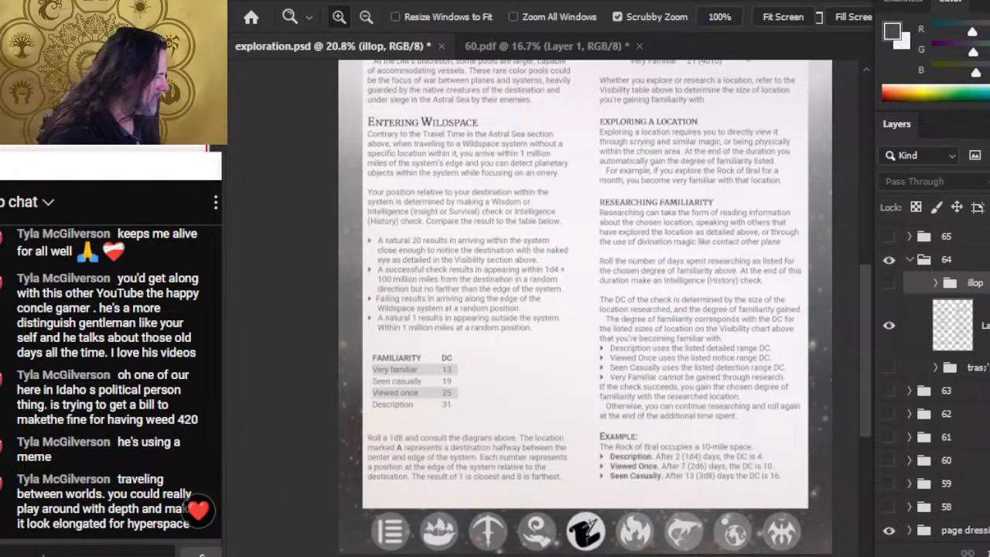
{"action": "left_click", "coordinate": [889, 284]}
{"action": "key", "text": "m"}
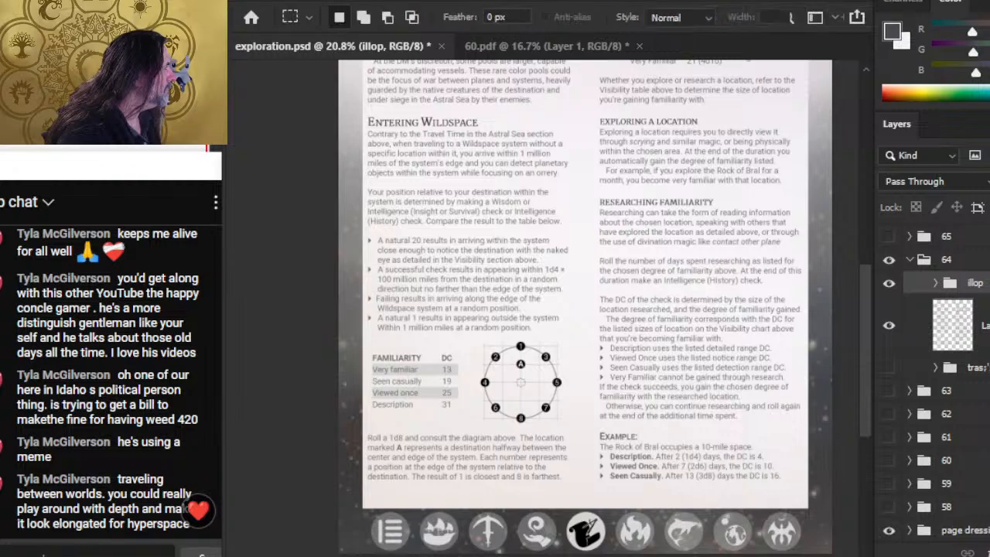
{"action": "key", "text": "alt+Tab"}
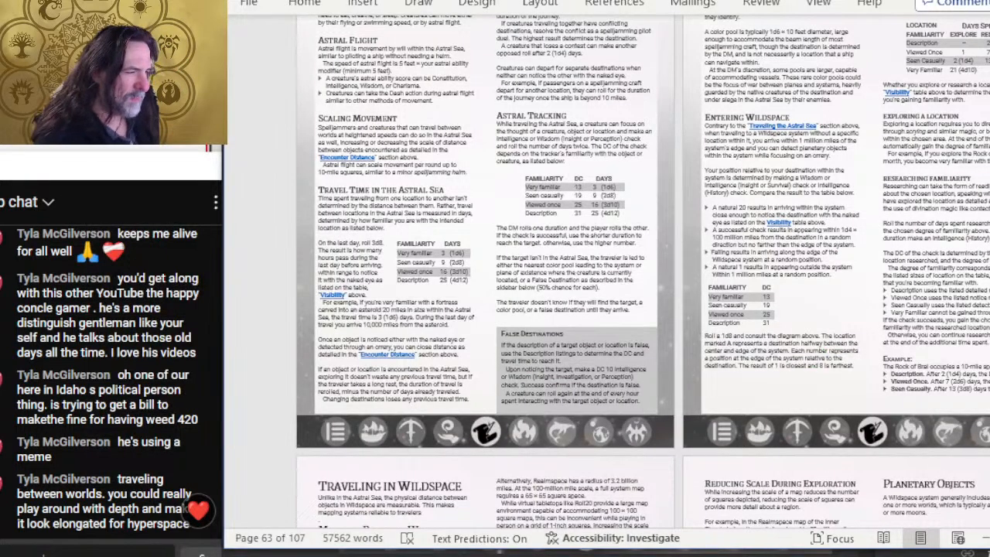
{"action": "key", "text": "alt+Tab"}
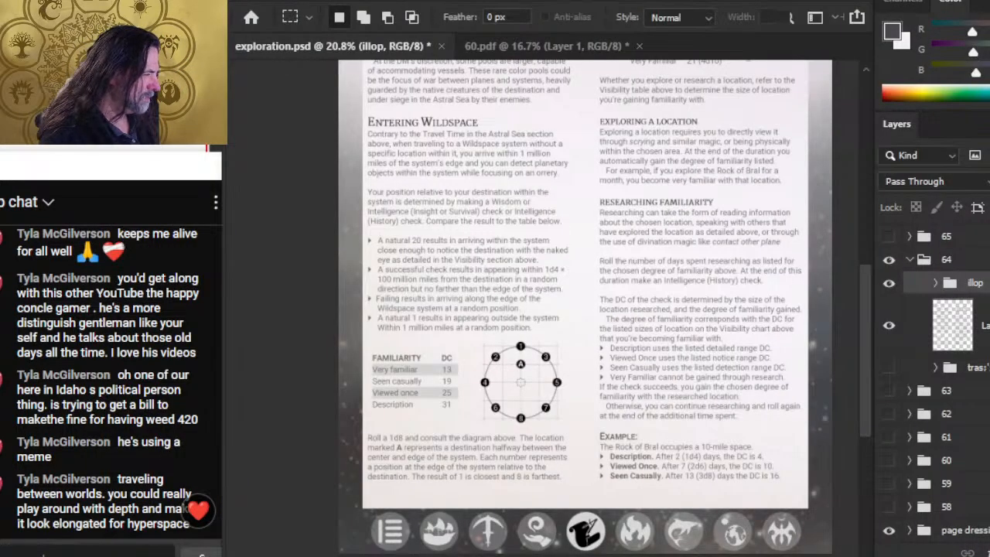
{"action": "key", "text": "alt+Tab"}
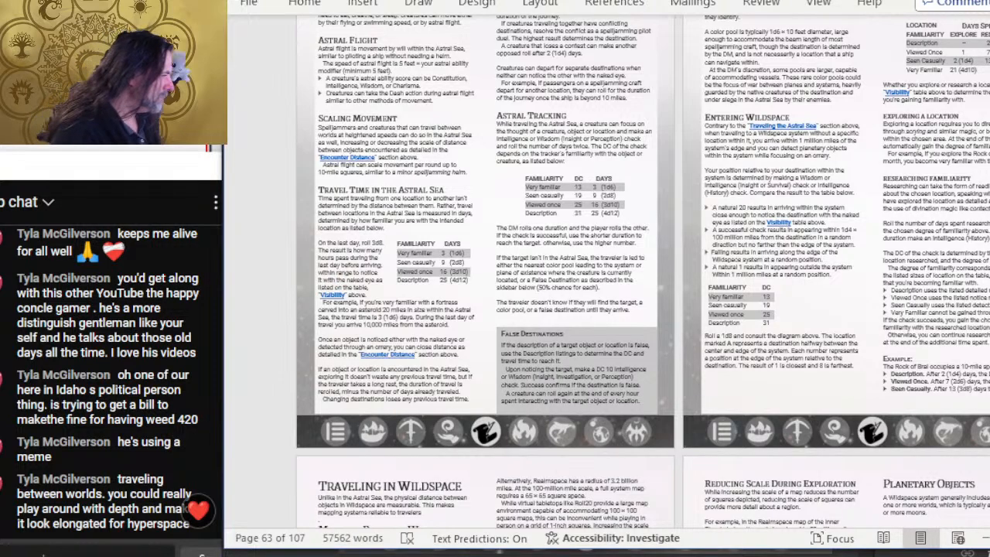
{"action": "key", "text": "alt+Tab"}
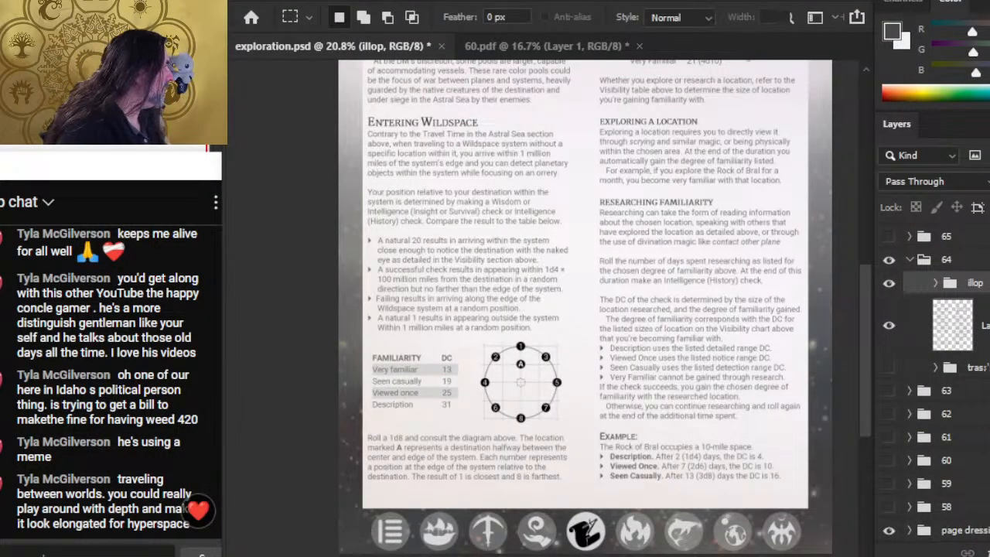
Make a rectangular selection around page 64's familiarity table and circle diagram, spanning from the page edge to the column gap
{"action": "key", "text": "z"}
{"action": "left_click_drag", "start_coordinate": [358, 312], "coordinate": [401, 312]}
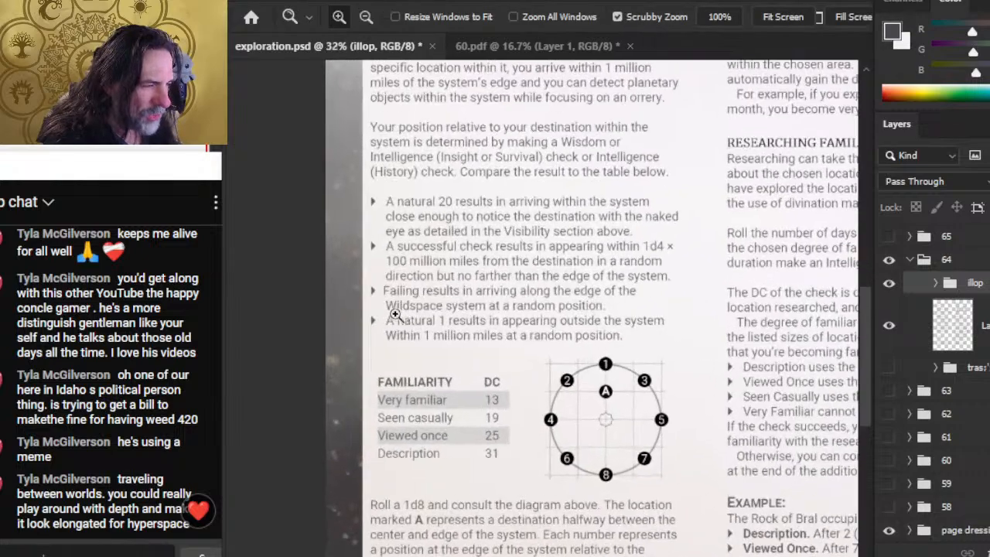
{"action": "left_click_drag", "start_coordinate": [478, 416], "coordinate": [449, 373]}
{"action": "key", "text": "b"}
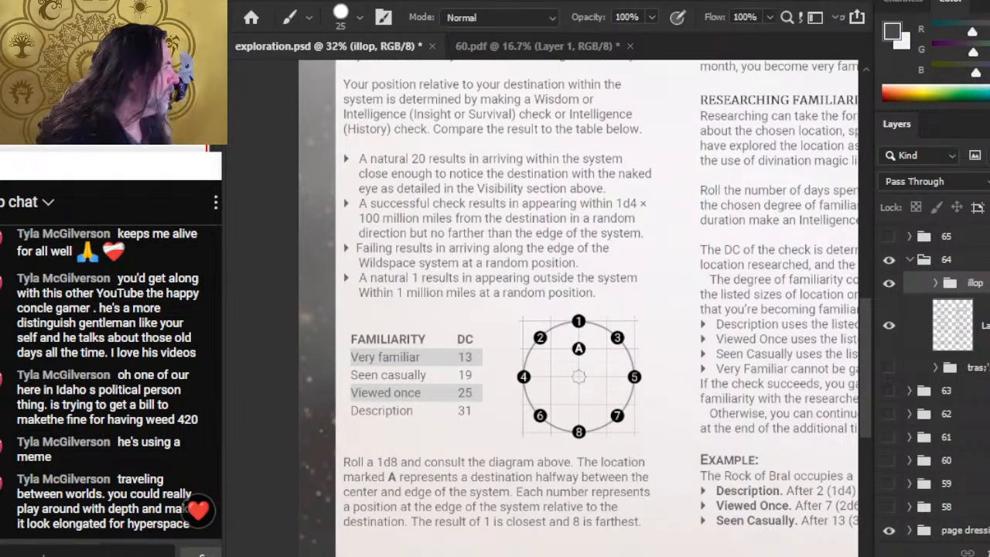
{"action": "key", "text": "m"}
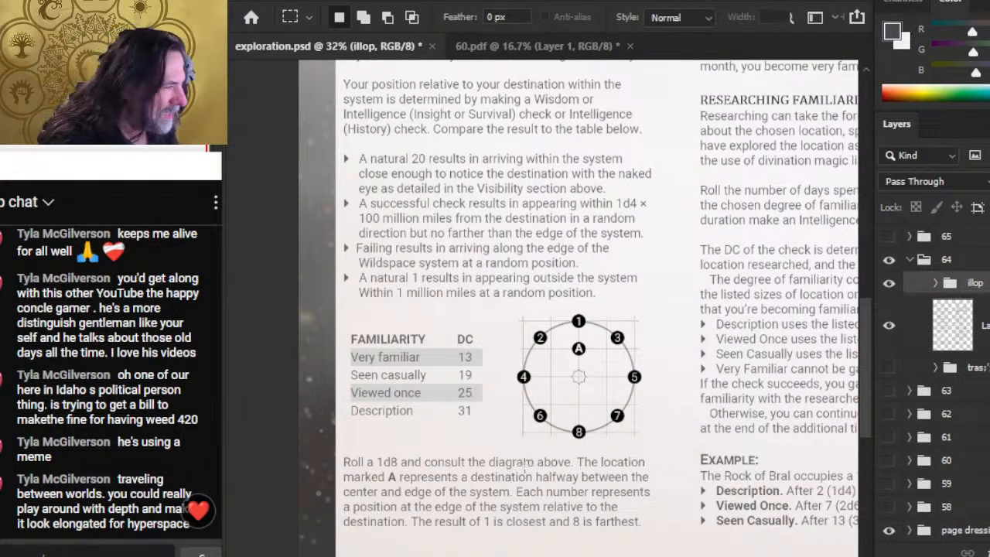
{"action": "mouse_move", "coordinate": [295, 296]}
{"action": "left_mouse_down"}
{"action": "mouse_move", "coordinate": [552, 382]}
{"action": "mouse_move", "coordinate": [588, 429]}
{"action": "mouse_move", "coordinate": [700, 460]}
{"action": "mouse_move", "coordinate": [298, 298]}
{"action": "left_mouse_up"}
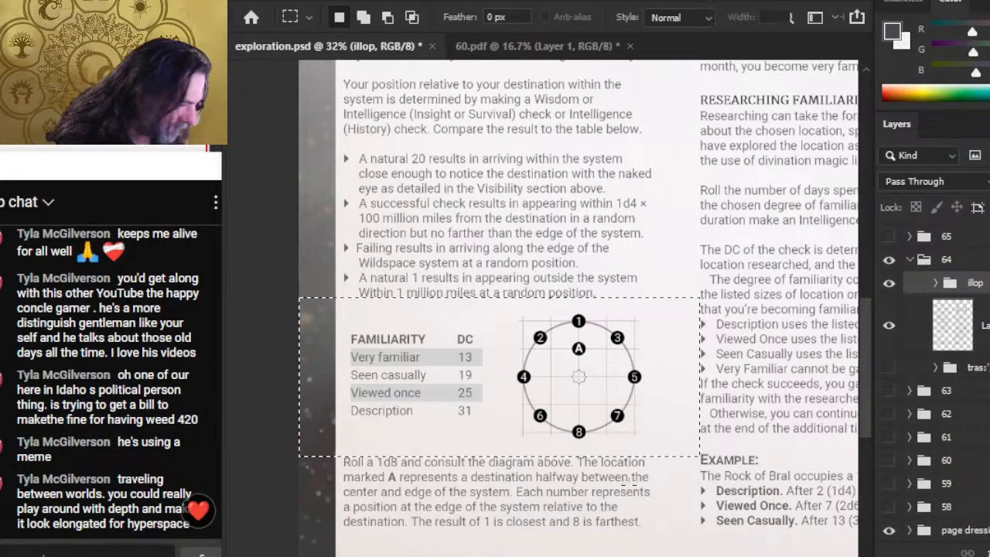
{"action": "key", "text": "z"}
{"action": "left_click_drag", "start_coordinate": [424, 492], "coordinate": [658, 457]}
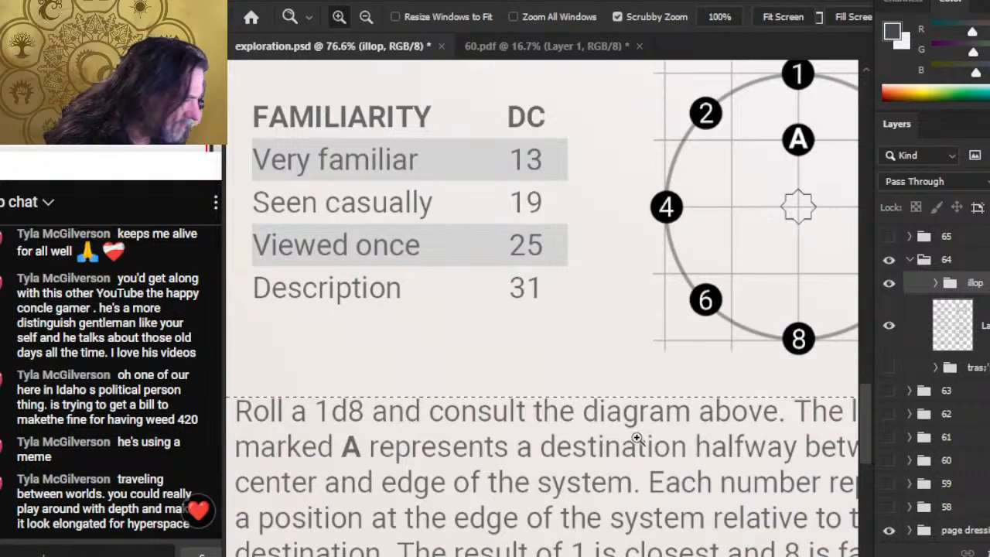
{"action": "left_click_drag", "start_coordinate": [749, 437], "coordinate": [594, 430]}
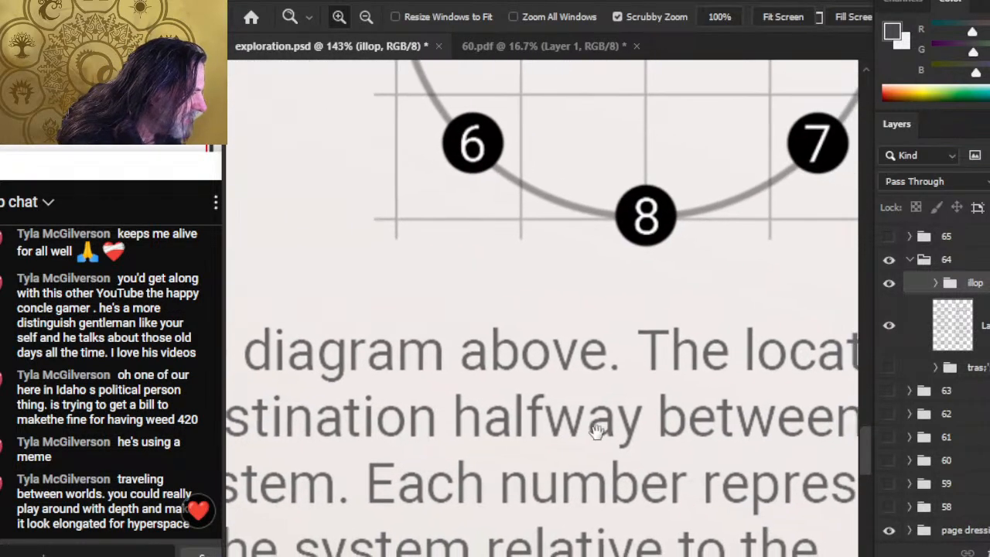
{"action": "left_click_drag", "start_coordinate": [749, 439], "coordinate": [658, 436]}
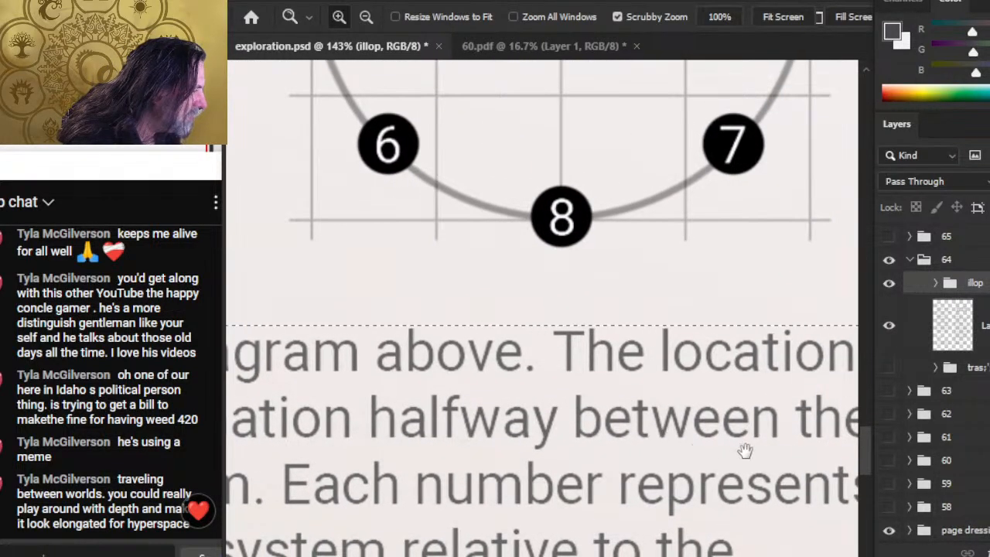
{"action": "left_click_drag", "start_coordinate": [746, 449], "coordinate": [670, 447]}
{"action": "key", "text": "l"}
{"action": "right_click", "coordinate": [626, 272]}
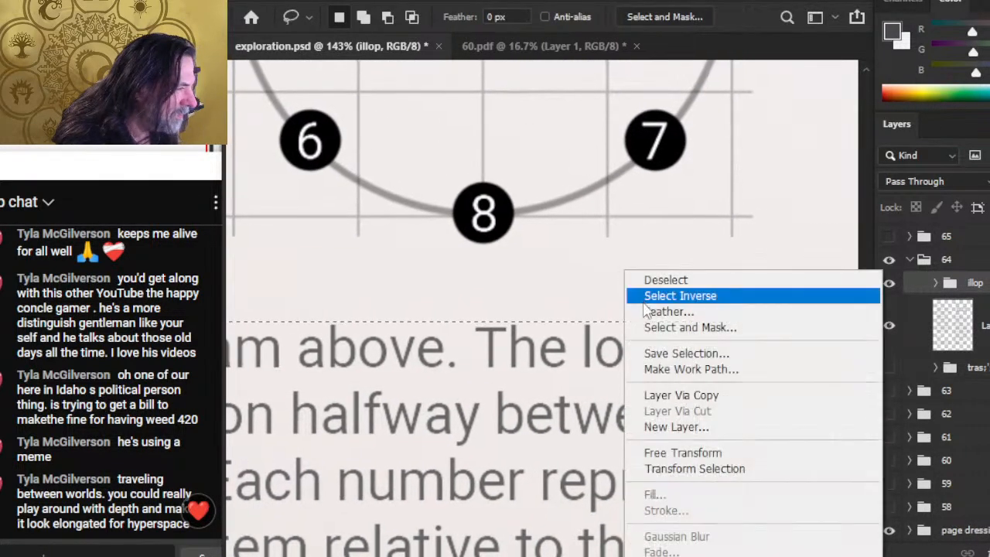
{"action": "left_click", "coordinate": [684, 454]}
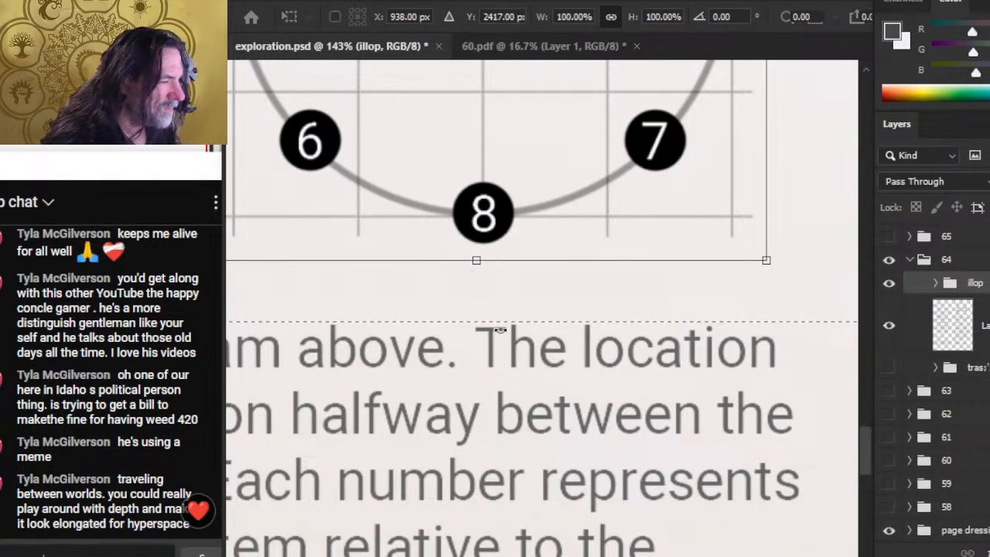
{"action": "key", "text": "Escape"}
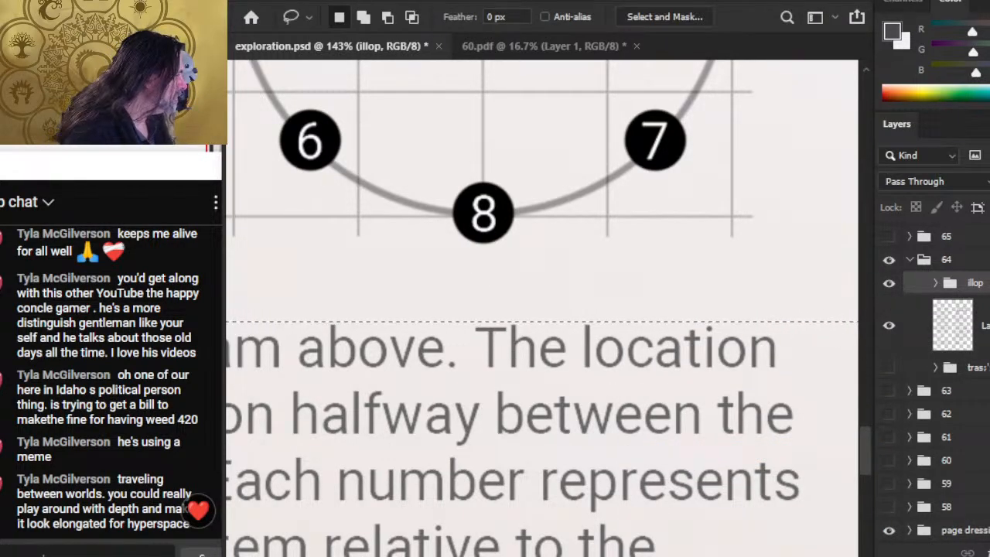
Start transforming the selection outline and extend its lower edge towards the "Roll a 1d8" paragraph, to 100.19% height
{"action": "left_click_drag", "start_coordinate": [685, 400], "coordinate": [621, 398]}
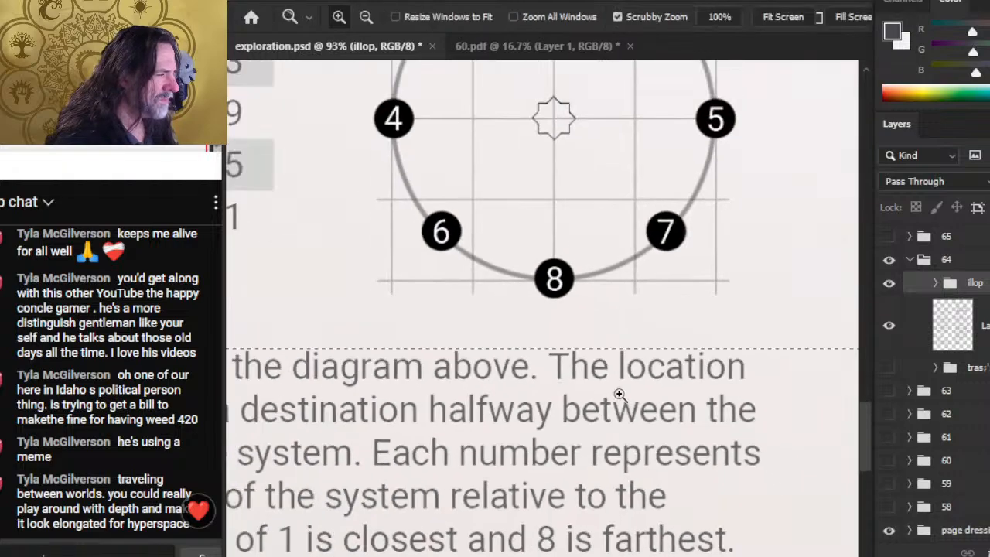
{"action": "right_click", "coordinate": [540, 281]}
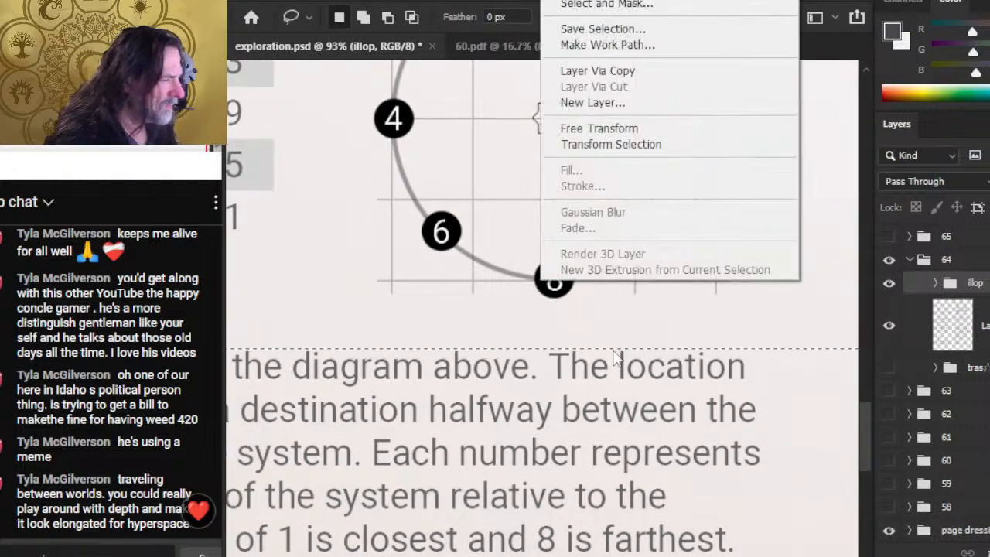
{"action": "left_click", "coordinate": [642, 145]}
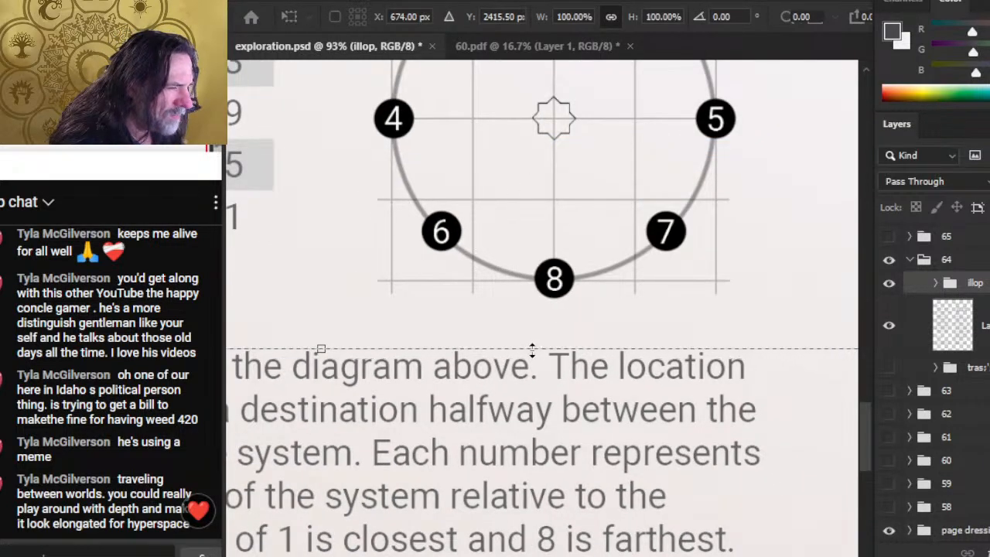
{"action": "key", "text": "shift"}
{"action": "left_click_drag", "start_coordinate": [532, 352], "coordinate": [532, 352]}
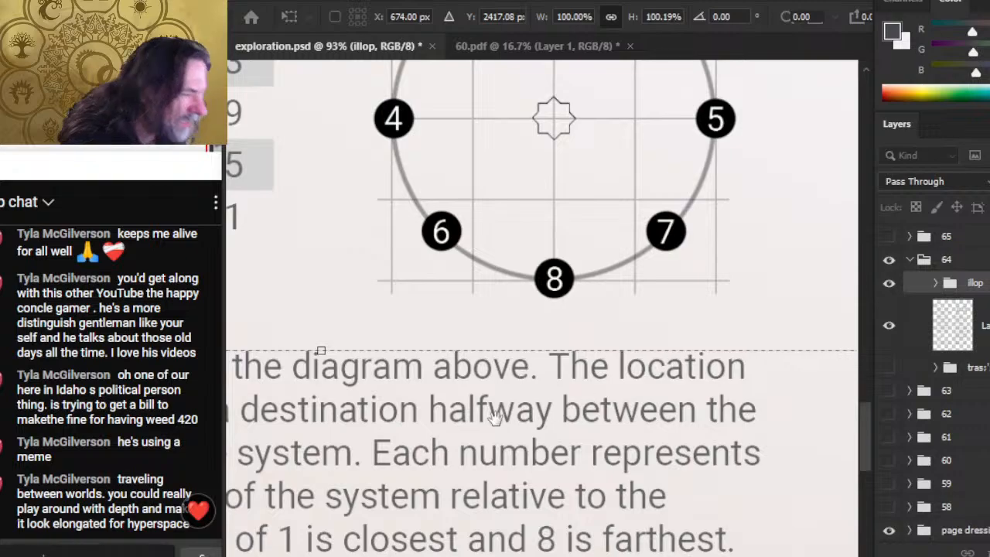
Widen the selection outline to 100.52%, raise its upper edge to reach 100.75% height, and apply the transformation
{"action": "left_click_drag", "start_coordinate": [508, 416], "coordinate": [807, 435]}
{"action": "mouse_move", "coordinate": [361, 347]}
{"action": "left_mouse_down"}
{"action": "mouse_move", "coordinate": [769, 404]}
{"action": "mouse_move", "coordinate": [351, 354]}
{"action": "left_mouse_up"}
{"action": "left_click_drag", "start_coordinate": [715, 316], "coordinate": [646, 354]}
{"action": "left_click_drag", "start_coordinate": [586, 225], "coordinate": [612, 294]}
{"action": "left_click_drag", "start_coordinate": [555, 261], "coordinate": [563, 264]}
{"action": "left_click_drag", "start_coordinate": [411, 289], "coordinate": [567, 408]}
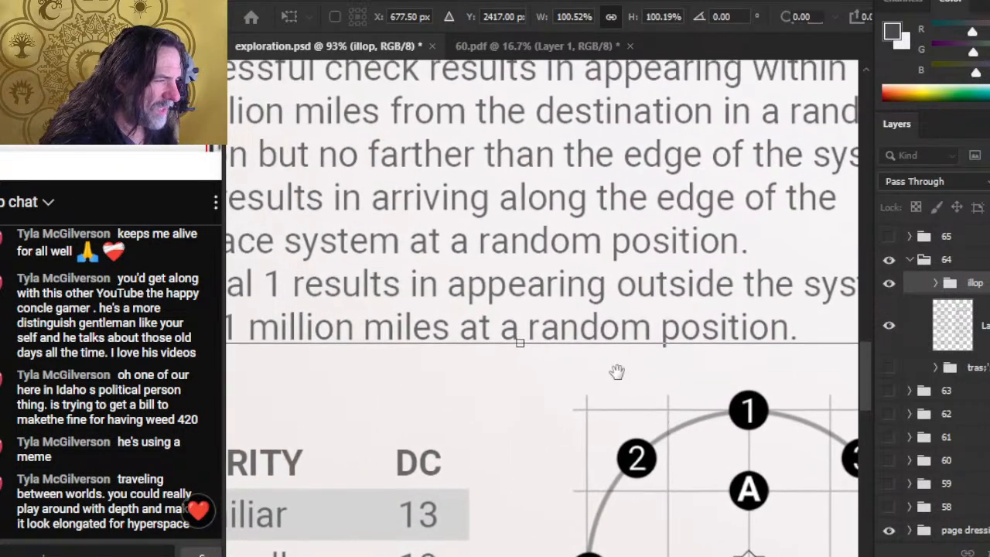
{"action": "left_click_drag", "start_coordinate": [518, 342], "coordinate": [520, 341]}
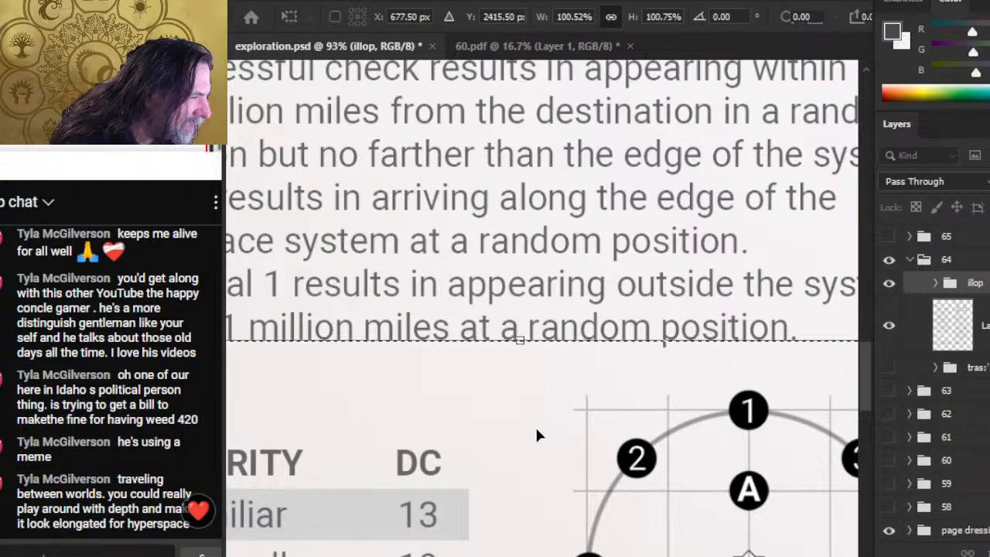
{"action": "key", "text": "Return"}
Hide page 64's text layer and toggle the page dressing off and back on behind the circle diagram
{"action": "key", "text": "z"}
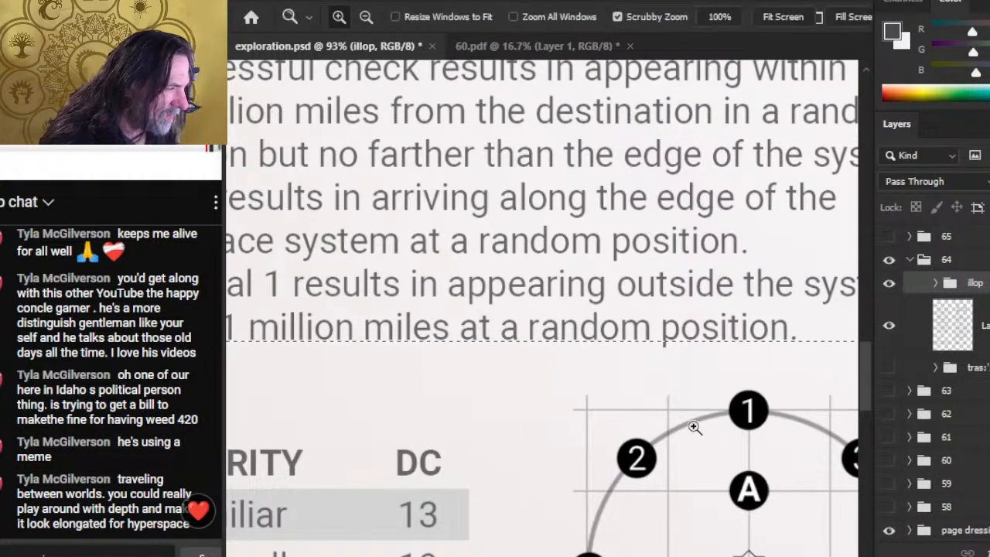
{"action": "key", "text": "ctrl+0"}
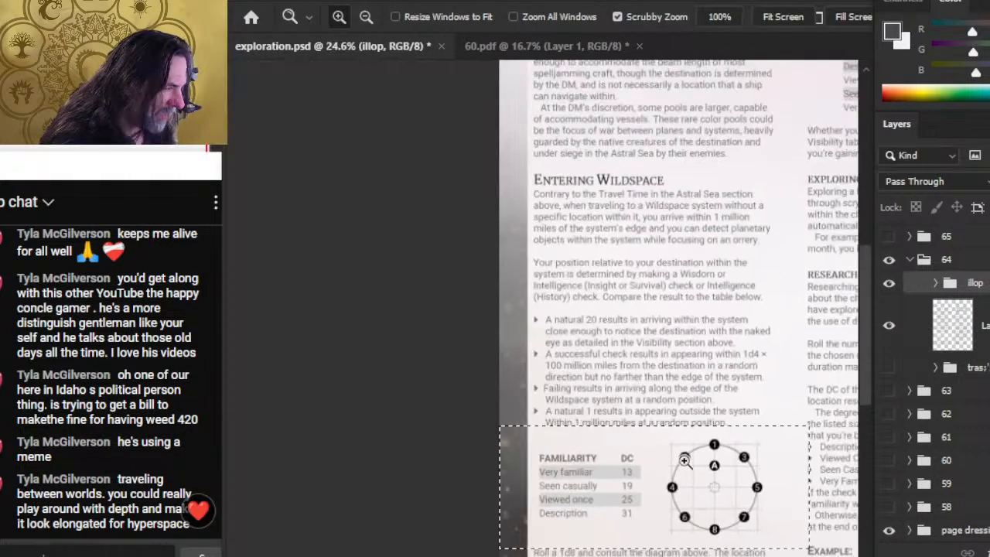
{"action": "left_click", "coordinate": [889, 325]}
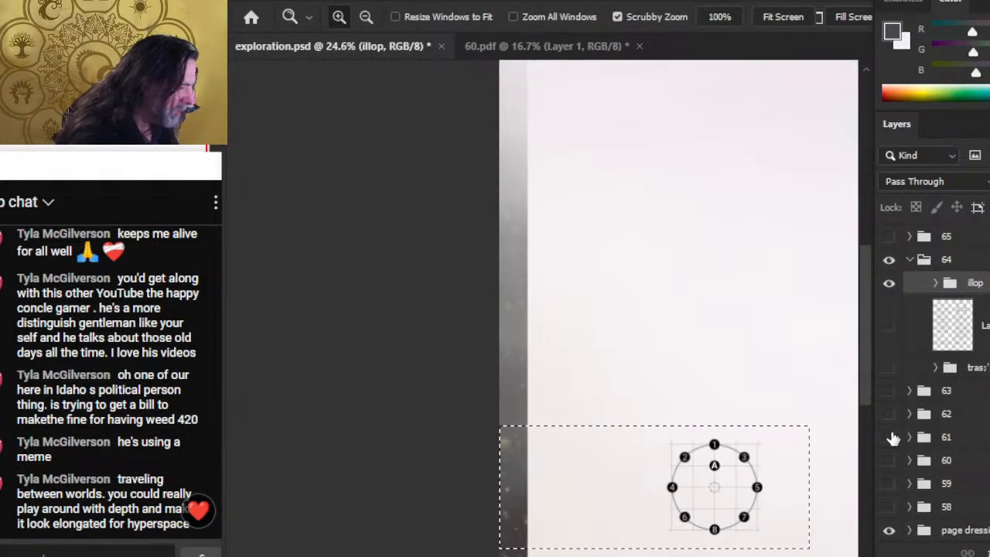
{"action": "left_click", "coordinate": [890, 531]}
{"action": "left_click_drag", "start_coordinate": [591, 389], "coordinate": [473, 255]}
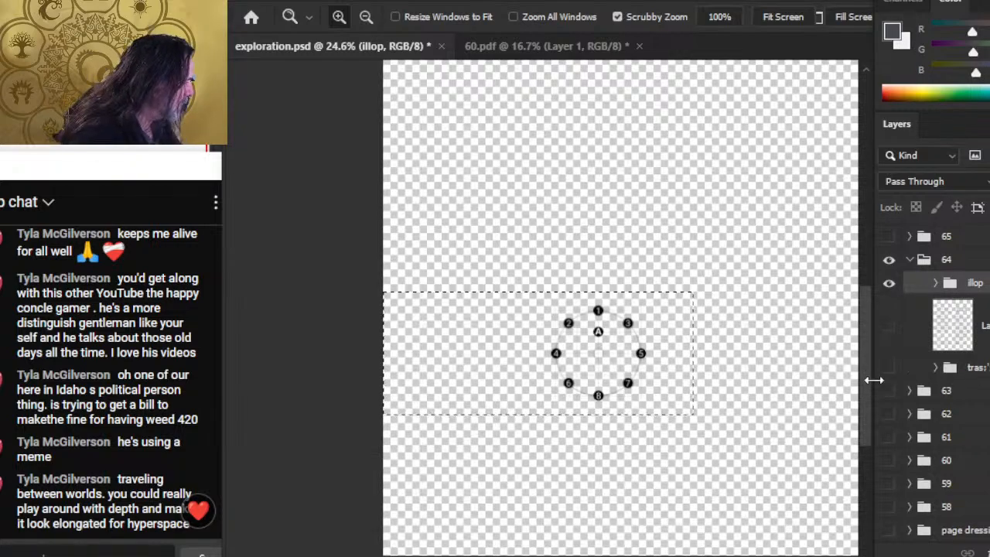
{"action": "left_click", "coordinate": [889, 530]}
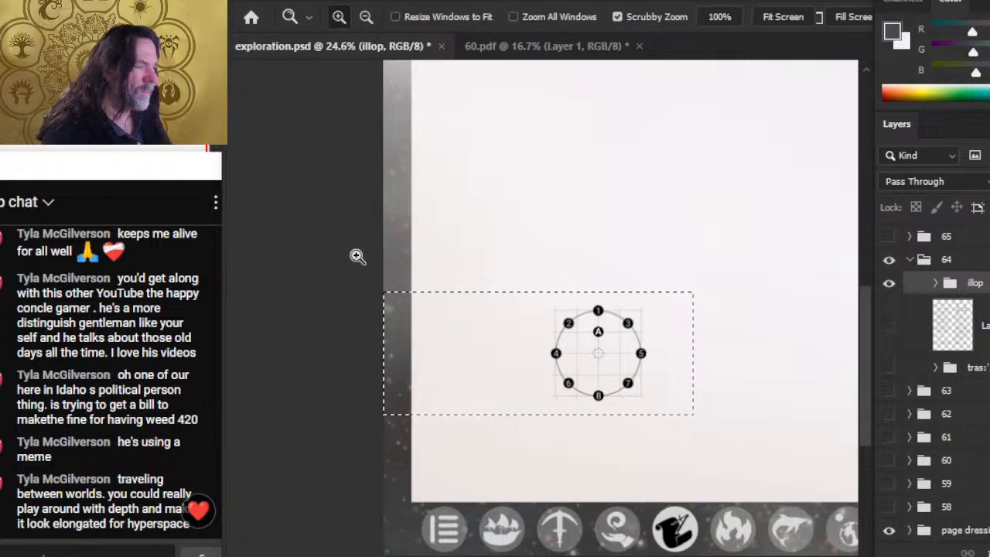
Create a new 1355 × 537 px document at 300 ppi and paste the copied diagram area into it
{"action": "left_click", "coordinate": [267, 2]}
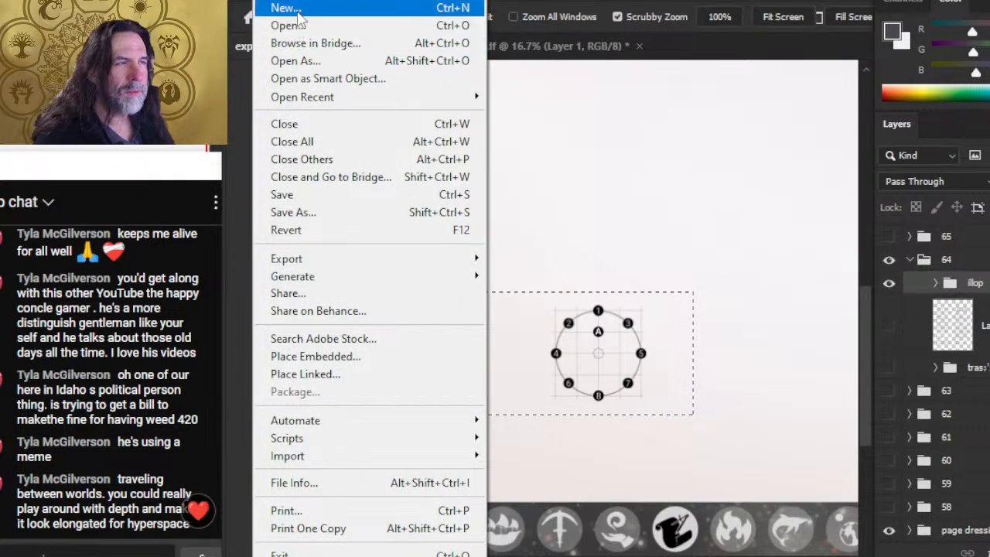
{"action": "left_click", "coordinate": [279, 9]}
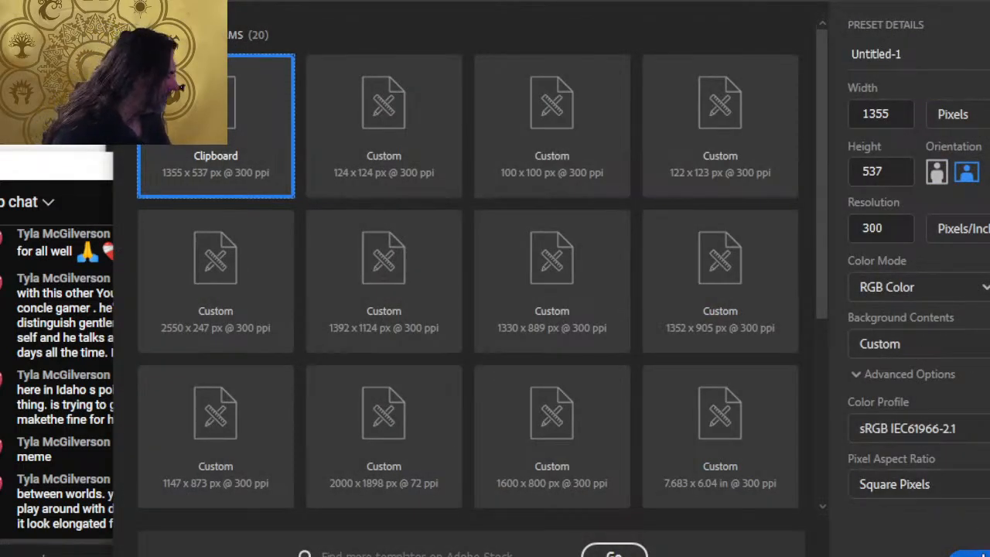
{"action": "left_click", "coordinate": [971, 551]}
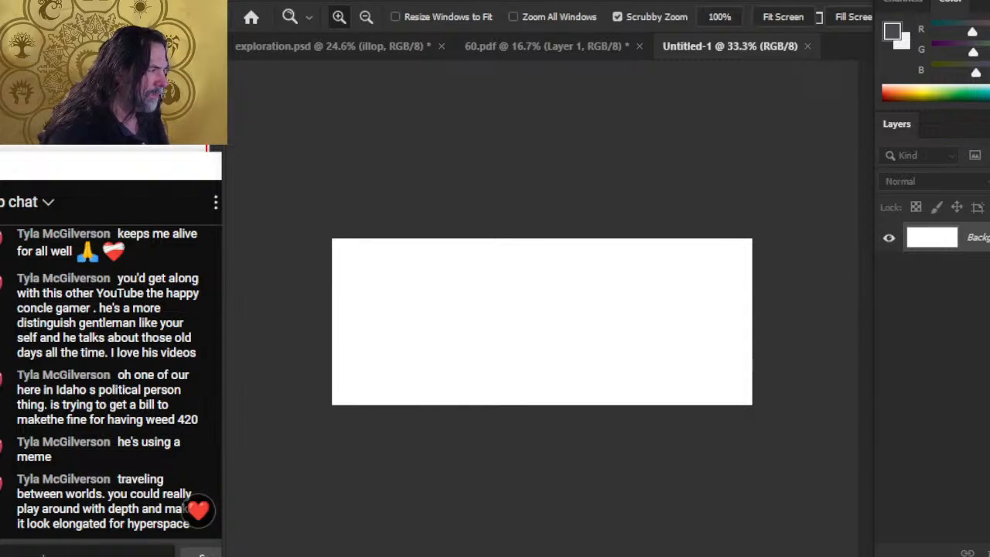
{"action": "key", "text": "ctrl+v"}
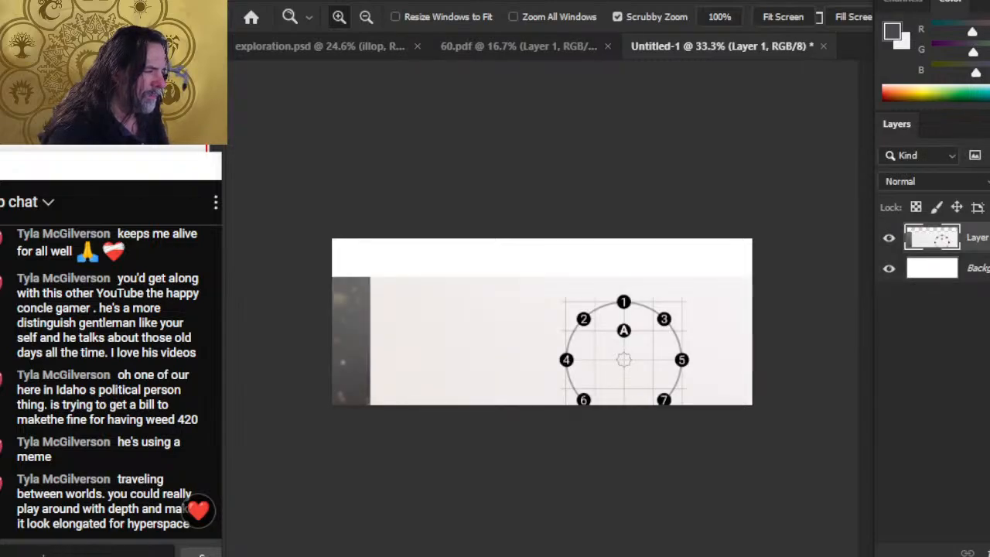
Nudge the pasted diagram layer upward until it lines up with the upper edge of the canvas, fine-tuning back down
{"action": "key", "text": "v"}
{"action": "key", "text": "Up"}
{"action": "key", "text": "Up"}
{"action": "key", "text": "Up"}
{"action": "key", "text": "Up"}
{"action": "key", "text": "Up"}
{"action": "key", "text": "Up"}
{"action": "key", "text": "Up"}
{"action": "key", "text": "Up"}
{"action": "key", "text": "Up"}
{"action": "key", "text": "Up"}
{"action": "key", "text": "Up"}
{"action": "key", "text": "Up"}
{"action": "key", "text": "Up"}
{"action": "key", "text": "Up"}
{"action": "key", "text": "Up"}
{"action": "key", "text": "Up"}
{"action": "key", "text": "Up"}
{"action": "key", "text": "Up"}
{"action": "key", "text": "Up"}
{"action": "key", "text": "Up"}
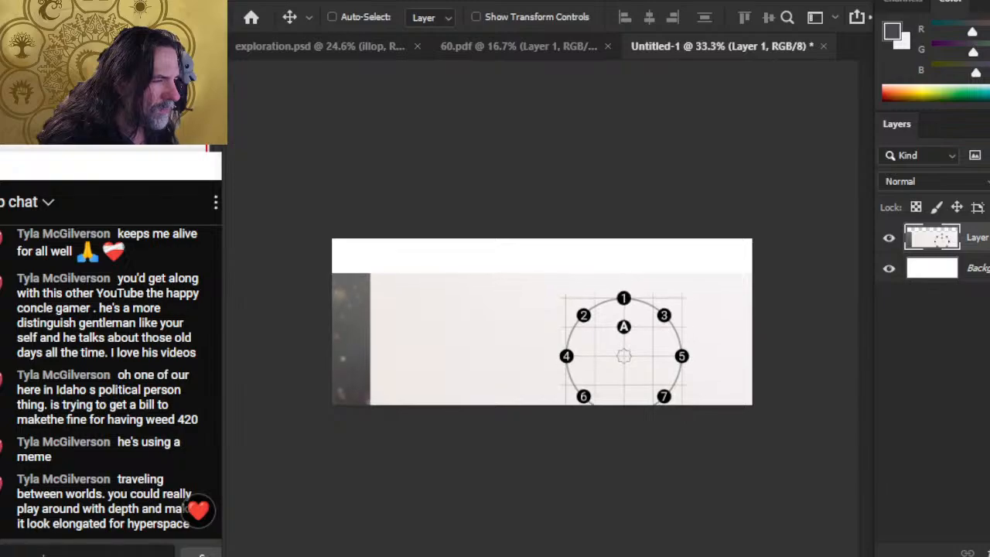
{"action": "key", "text": "Up"}
{"action": "key", "text": "Up"}
{"action": "key", "text": "Up"}
{"action": "key", "text": "Up"}
{"action": "key", "text": "Up"}
{"action": "key", "text": "Up"}
{"action": "key", "text": "Up"}
{"action": "key", "text": "Up"}
{"action": "key", "text": "Up"}
{"action": "key", "text": "Up"}
{"action": "key", "text": "Up"}
{"action": "key", "text": "Up"}
{"action": "key", "text": "Up"}
{"action": "key", "text": "Up"}
{"action": "key", "text": "Up"}
{"action": "key", "text": "Up"}
{"action": "key", "text": "Up"}
{"action": "key", "text": "Up"}
{"action": "key", "text": "Up"}
{"action": "key", "text": "Up"}
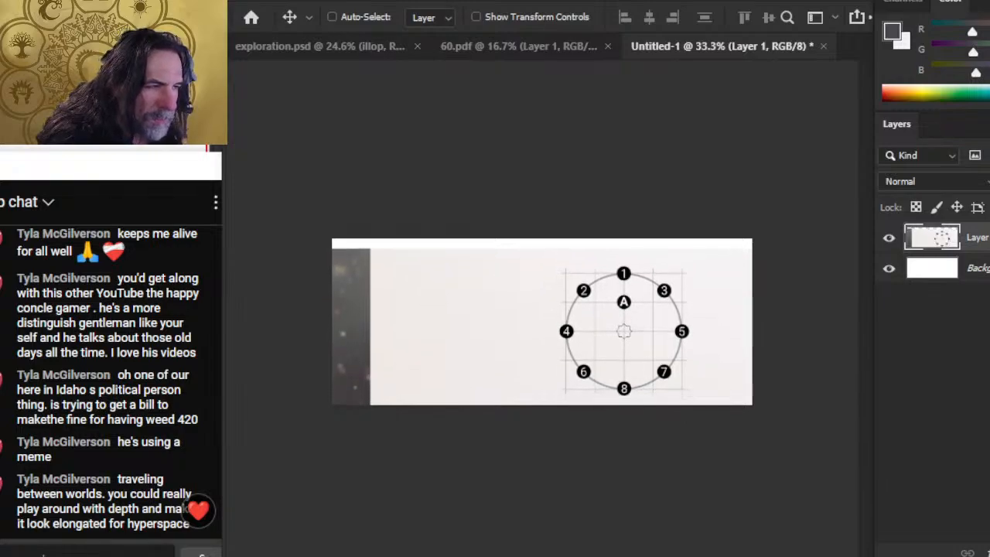
{"action": "key", "text": "Up"}
{"action": "key", "text": "Up"}
{"action": "key", "text": "Up"}
{"action": "key", "text": "Up"}
{"action": "key", "text": "Up"}
{"action": "key", "text": "Up"}
{"action": "key", "text": "Up"}
{"action": "key", "text": "Up"}
{"action": "key", "text": "Up"}
{"action": "key", "text": "Up"}
{"action": "key", "text": "Up"}
{"action": "key", "text": "Up"}
{"action": "key", "text": "Up"}
{"action": "key", "text": "Up"}
{"action": "key", "text": "Up"}
{"action": "key", "text": "Up"}
{"action": "key", "text": "Up"}
{"action": "key", "text": "Up"}
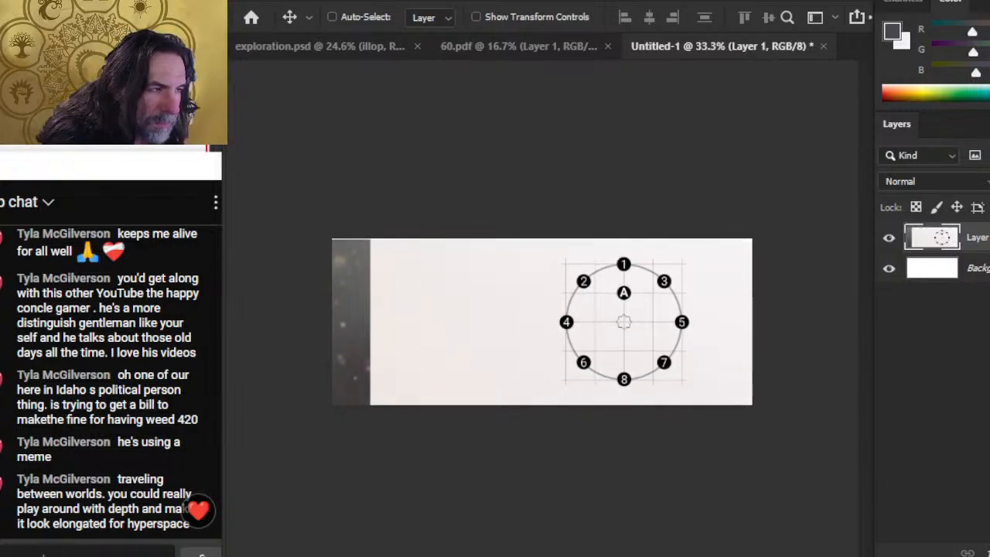
{"action": "key", "text": "Down"}
{"action": "key", "text": "Down"}
{"action": "key", "text": "Down"}
{"action": "key", "text": "Down"}
{"action": "key", "text": "Down"}
{"action": "key", "text": "Down"}
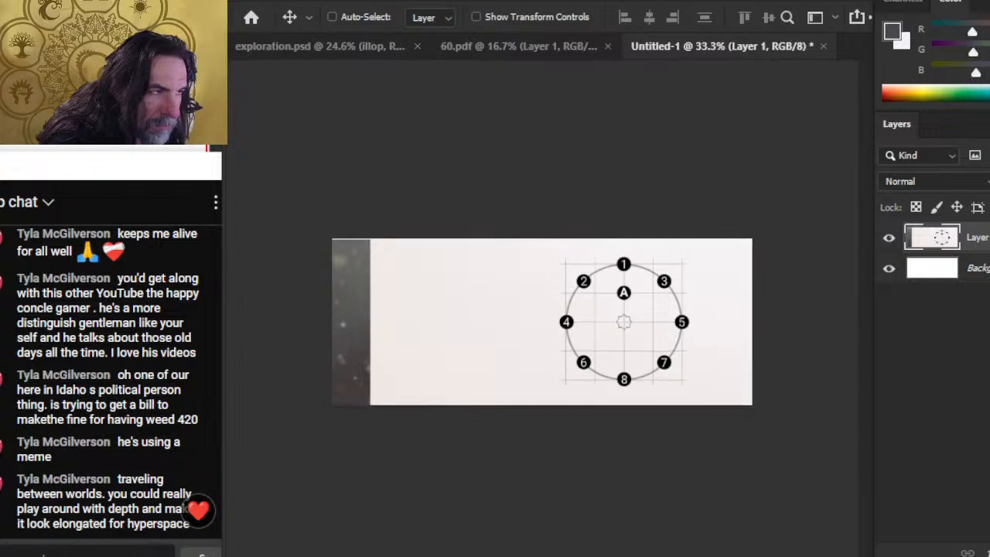
Nudge the pasted diagram layer slightly further up so it fully covers the canvas's upper edge
{"action": "key", "text": "Up"}
{"action": "key", "text": "Up"}
{"action": "key", "text": "Up"}
{"action": "key", "text": "Up"}
{"action": "key", "text": "Up"}
{"action": "key", "text": "Up"}
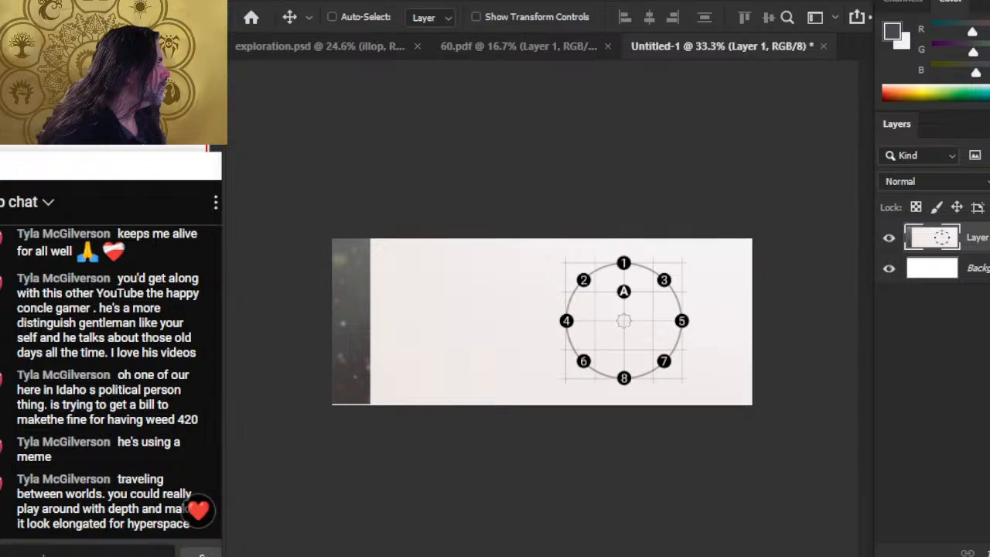
Crop the canvas to about 1355 × 521 px, trimming the strip along its lower edge, and switch to the Lasso tool
{"action": "key", "text": "m"}
{"action": "mouse_move", "coordinate": [294, 216]}
{"action": "left_mouse_down"}
{"action": "mouse_move", "coordinate": [756, 365]}
{"action": "mouse_move", "coordinate": [754, 403]}
{"action": "left_mouse_up"}
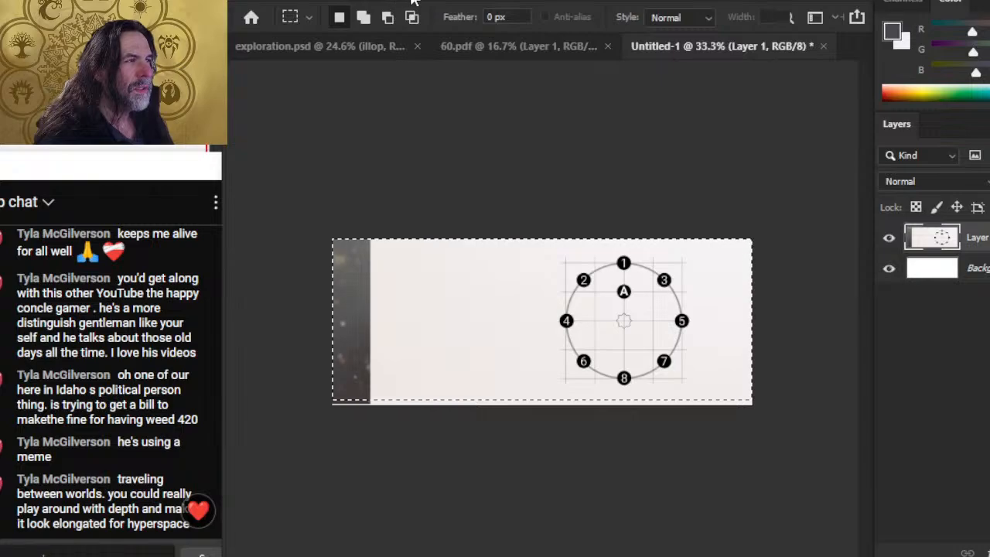
{"action": "left_click", "coordinate": [350, 3]}
{"action": "left_click", "coordinate": [448, 186]}
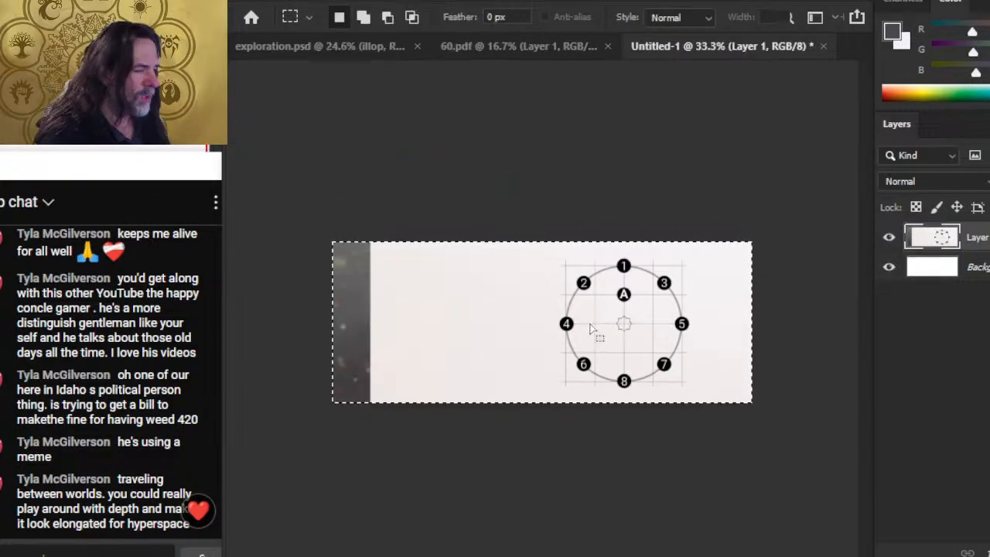
{"action": "key", "text": "l"}
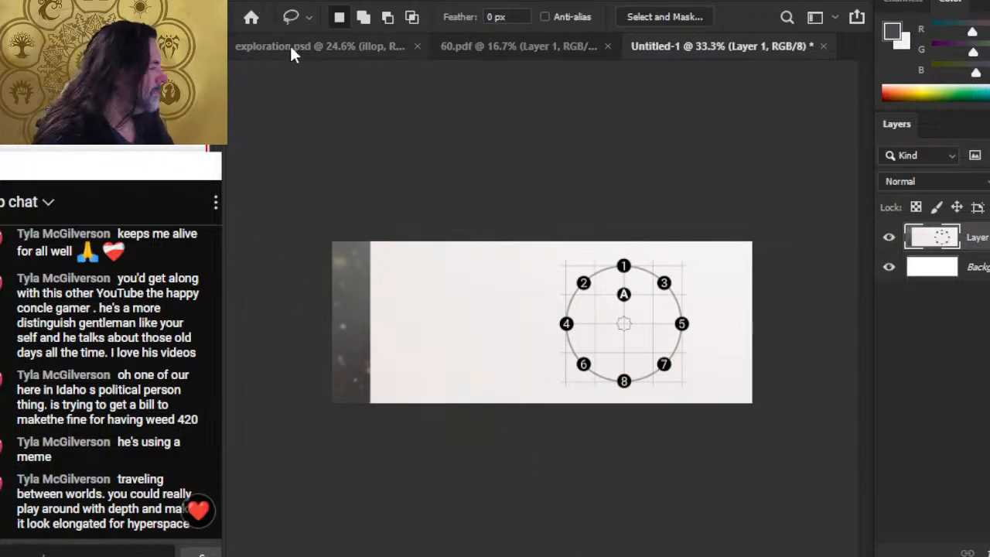
Close the 60.pdf document
{"action": "left_click", "coordinate": [540, 45]}
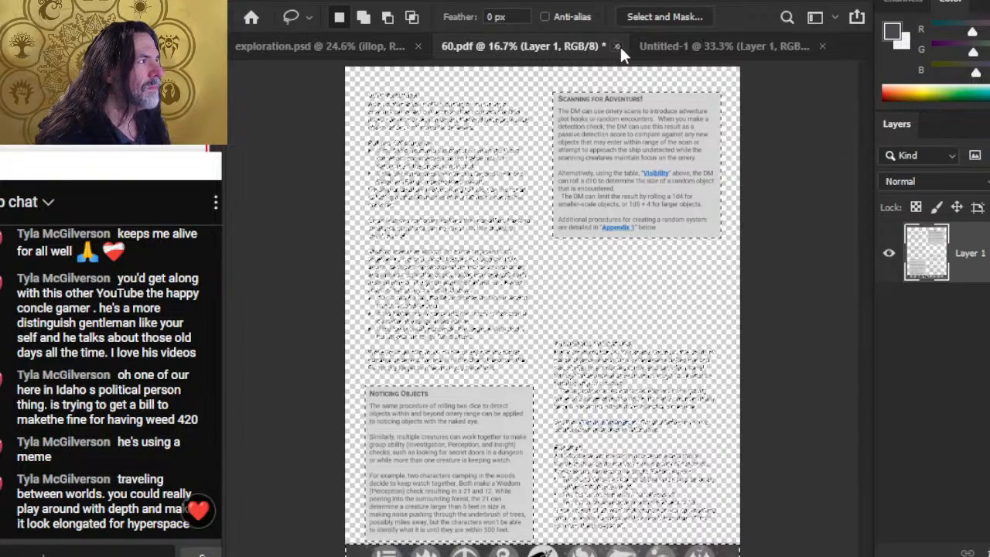
{"action": "left_click", "coordinate": [619, 47]}
{"action": "left_click", "coordinate": [551, 231]}
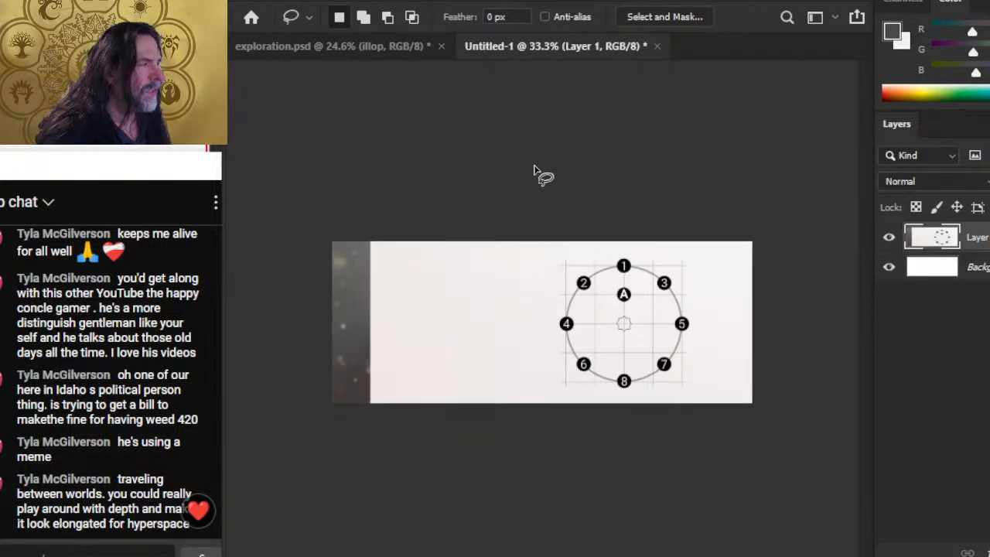
Duplicate page 64's illop group from exploration.psd into the Untitled-1 document and switch to that document
{"action": "left_click", "coordinate": [365, 45]}
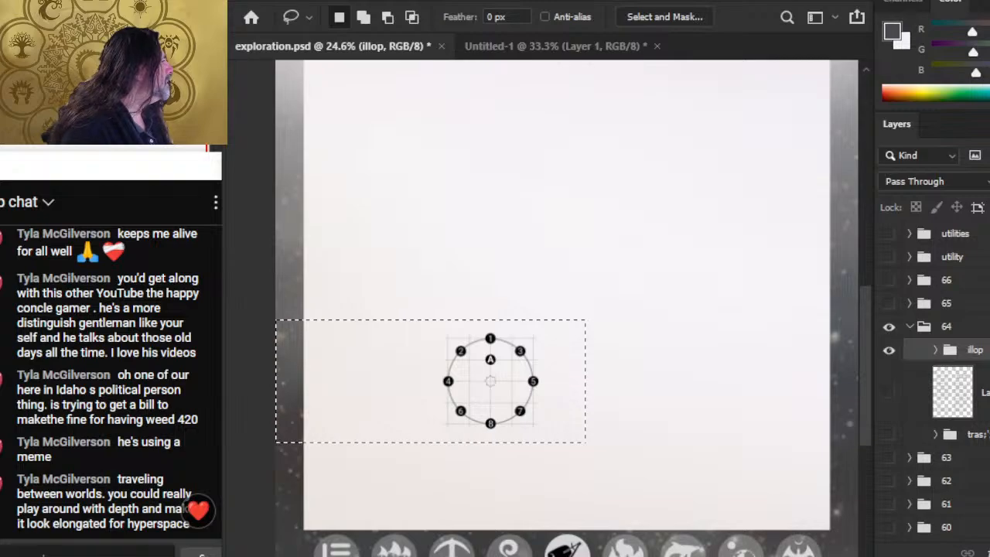
{"action": "key", "text": "ctrl+alt+j"}
{"action": "left_click", "coordinate": [557, 172]}
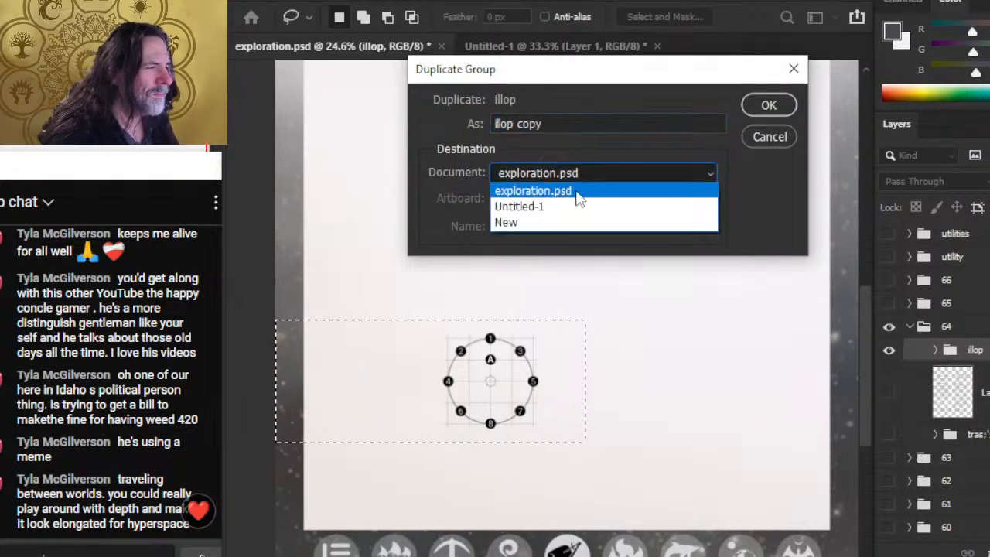
{"action": "left_click", "coordinate": [577, 205]}
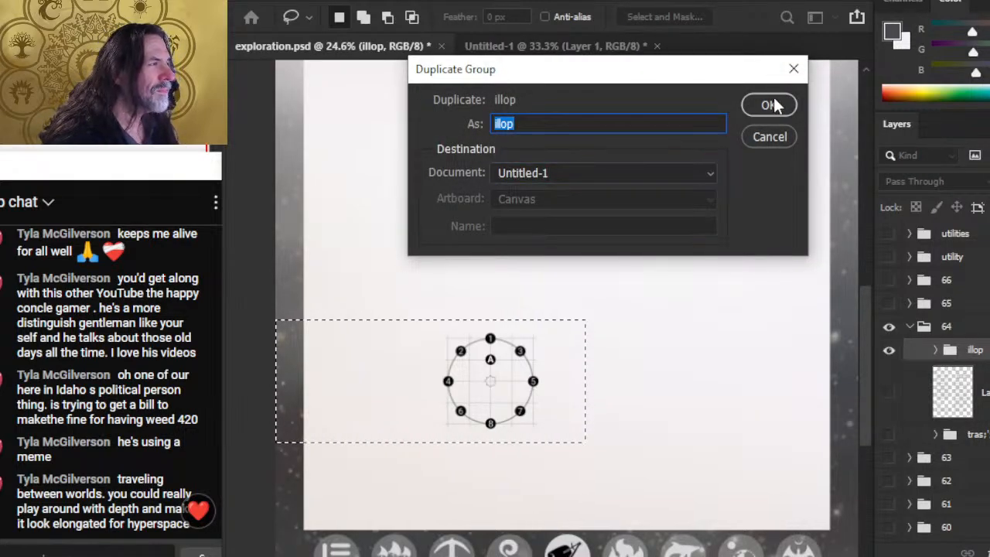
{"action": "left_click", "coordinate": [769, 105]}
{"action": "left_click", "coordinate": [537, 46]}
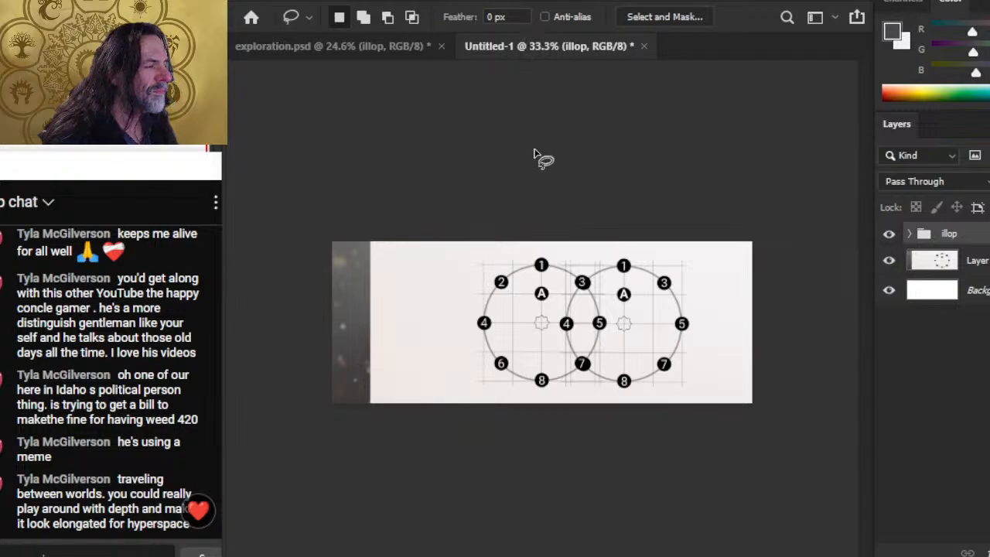
Move the illop group to the right until its circle diagram overlaps the one in the pasted layer
{"action": "key", "text": "v"}
{"action": "key", "text": "shift+Right"}
{"action": "key", "text": "shift+Right"}
{"action": "key", "text": "shift+Right"}
{"action": "key", "text": "shift+Right"}
{"action": "key", "text": "shift+Right"}
{"action": "key", "text": "shift+Right"}
{"action": "key", "text": "shift+Right"}
{"action": "key", "text": "shift+Right"}
{"action": "key", "text": "shift+Right"}
{"action": "key", "text": "shift+Right"}
{"action": "key", "text": "shift+Right"}
{"action": "key", "text": "shift+Right"}
{"action": "key", "text": "shift+Right"}
{"action": "key", "text": "shift+Right"}
{"action": "key", "text": "shift+Right"}
{"action": "key", "text": "shift+Right"}
{"action": "key", "text": "shift+Right"}
{"action": "key", "text": "shift+Right"}
{"action": "key", "text": "shift+Right"}
{"action": "key", "text": "shift+Right"}
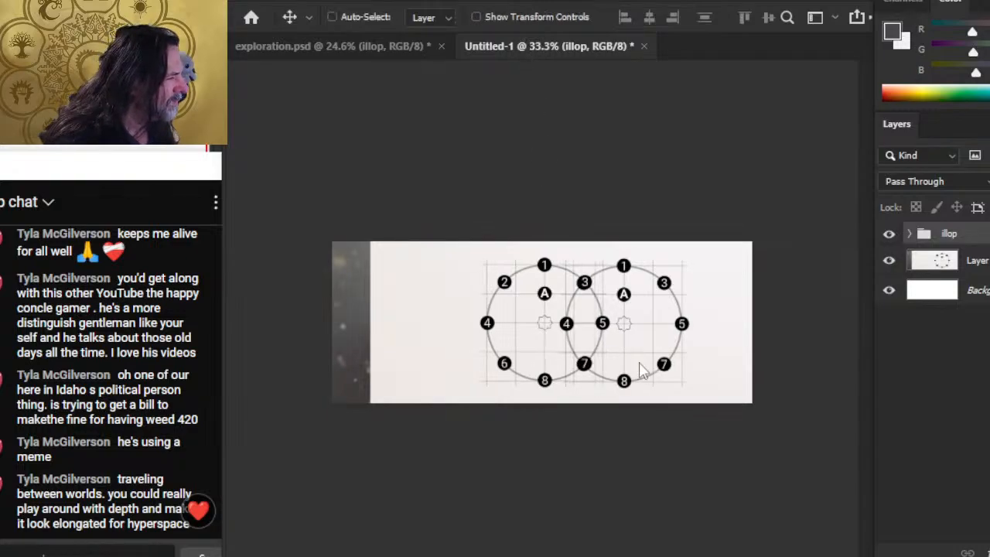
{"action": "key", "text": "shift+Left"}
{"action": "key", "text": "shift+Left"}
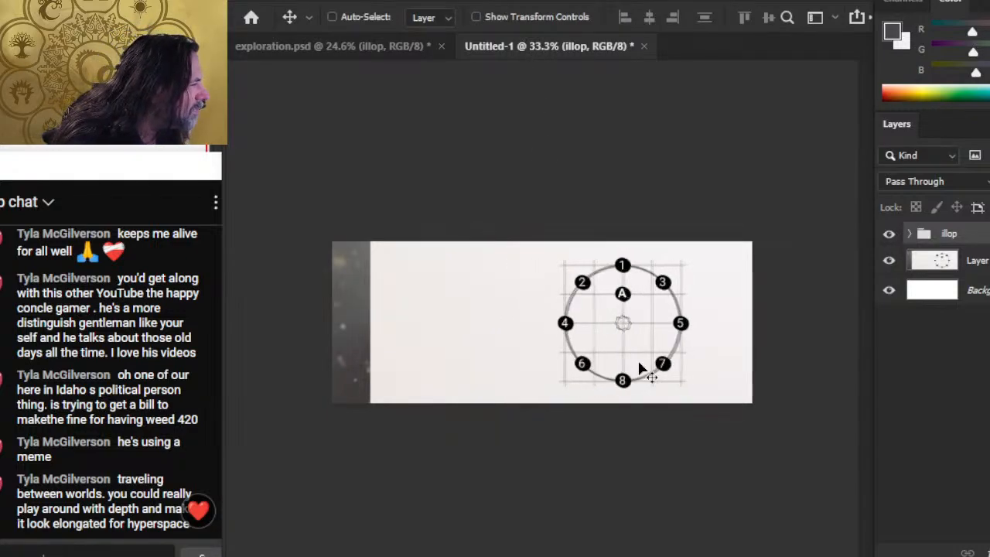
{"action": "key", "text": "shift+Right"}
Fine-tune the illop group's position with small nudges so it matches the pasted circle diagram
{"action": "key", "text": "Down"}
{"action": "key", "text": "Down"}
{"action": "key", "text": "Down"}
{"action": "key", "text": "Down"}
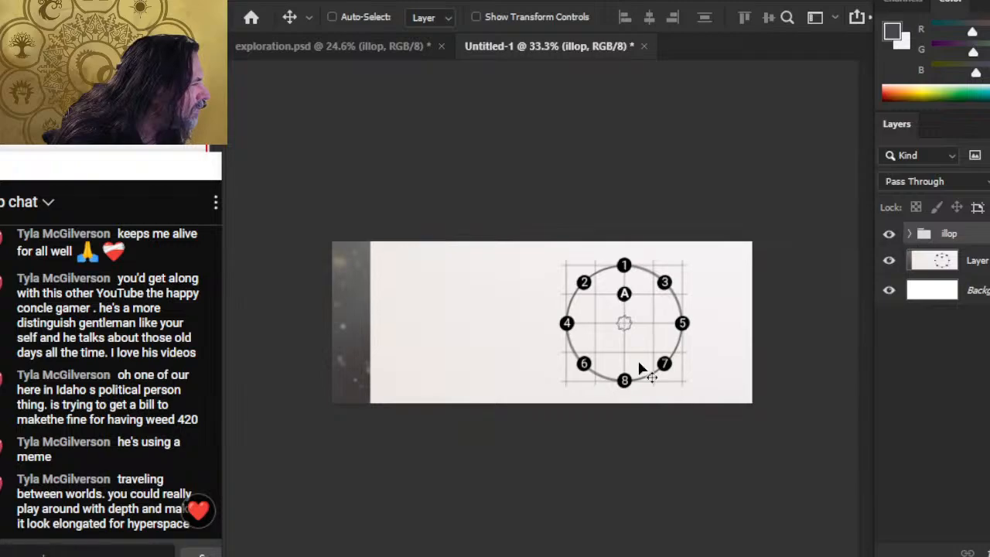
{"action": "key", "text": "Up"}
{"action": "key", "text": "Up"}
{"action": "key", "text": "Up"}
{"action": "key", "text": "Up"}
{"action": "key", "text": "Left"}
{"action": "key", "text": "Left"}
{"action": "key", "text": "Left"}
{"action": "key", "text": "Right"}
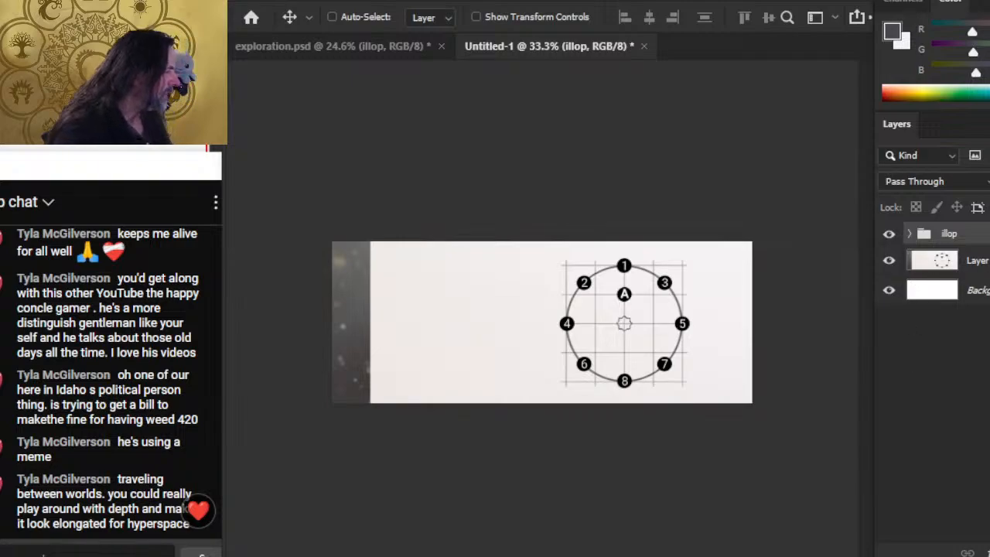
Delete the Background layer and the pasted Layer 1, keeping only the illop group on a transparent canvas
{"action": "left_click", "coordinate": [982, 262]}
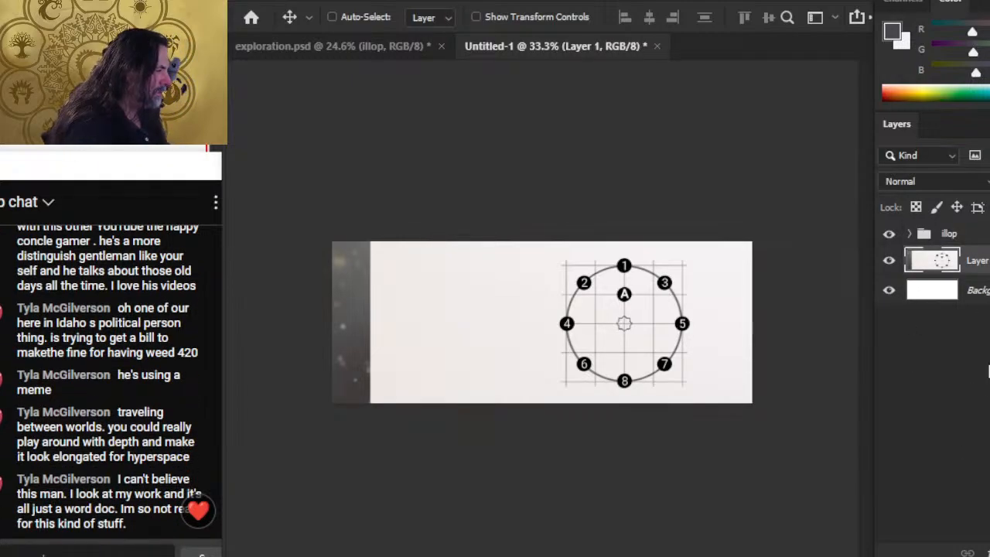
{"action": "left_click", "coordinate": [978, 290]}
{"action": "key", "text": "Delete"}
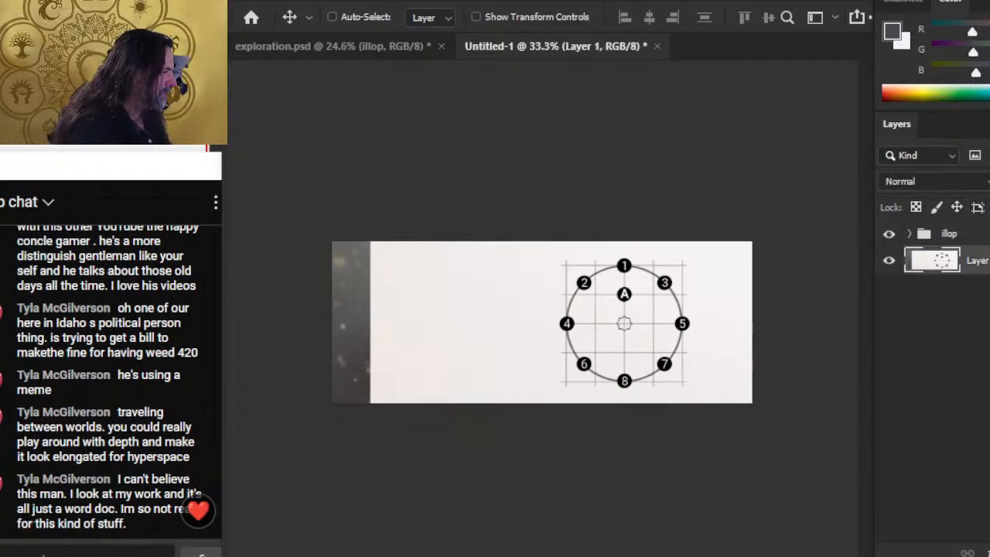
{"action": "key", "text": "Delete"}
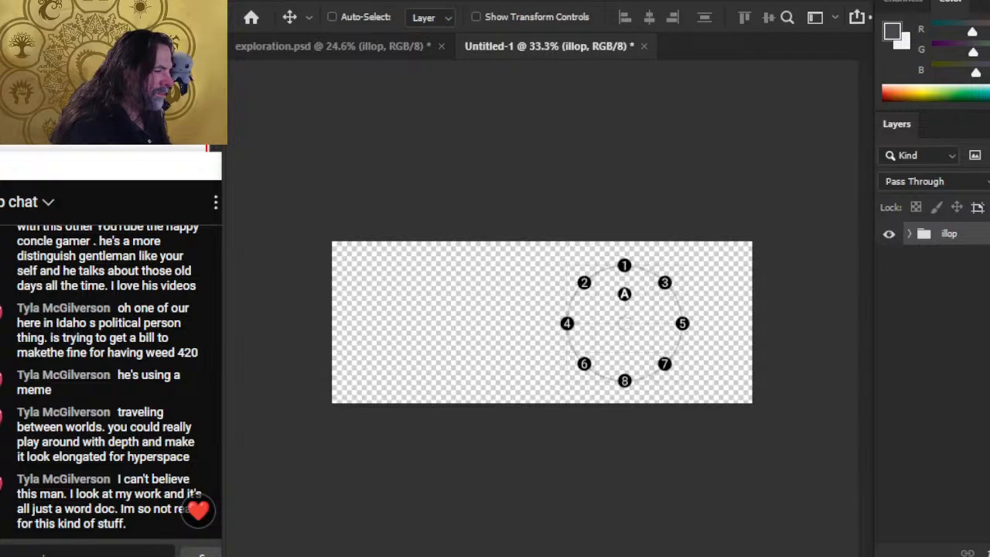
Merge the illop group into a single layer
{"action": "left_click", "coordinate": [264, 1]}
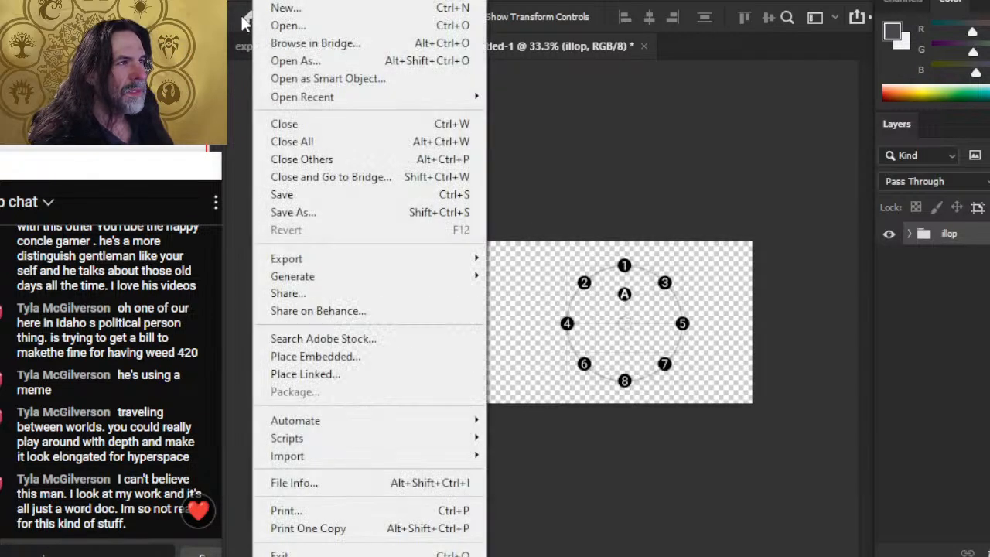
{"action": "left_click", "coordinate": [345, 220]}
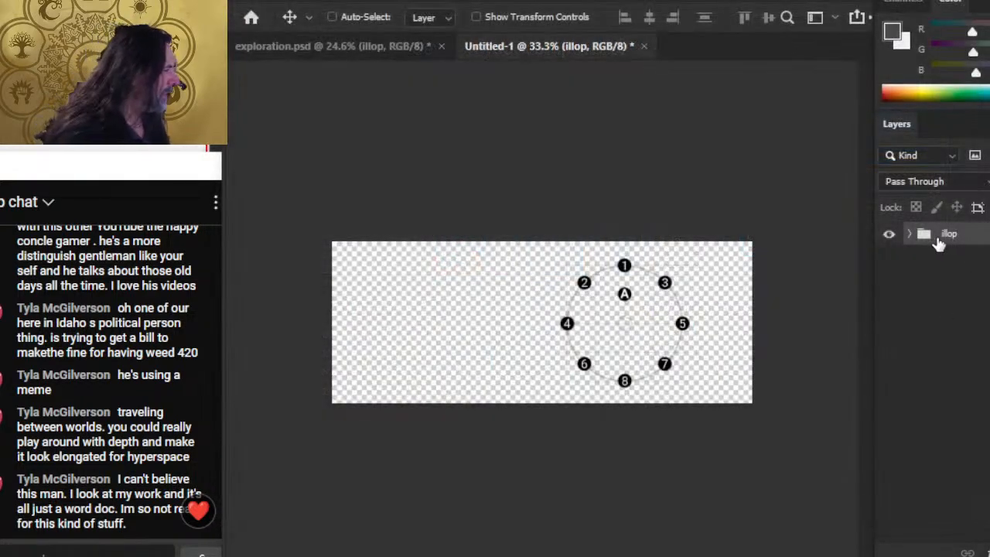
{"action": "right_click", "coordinate": [933, 236]}
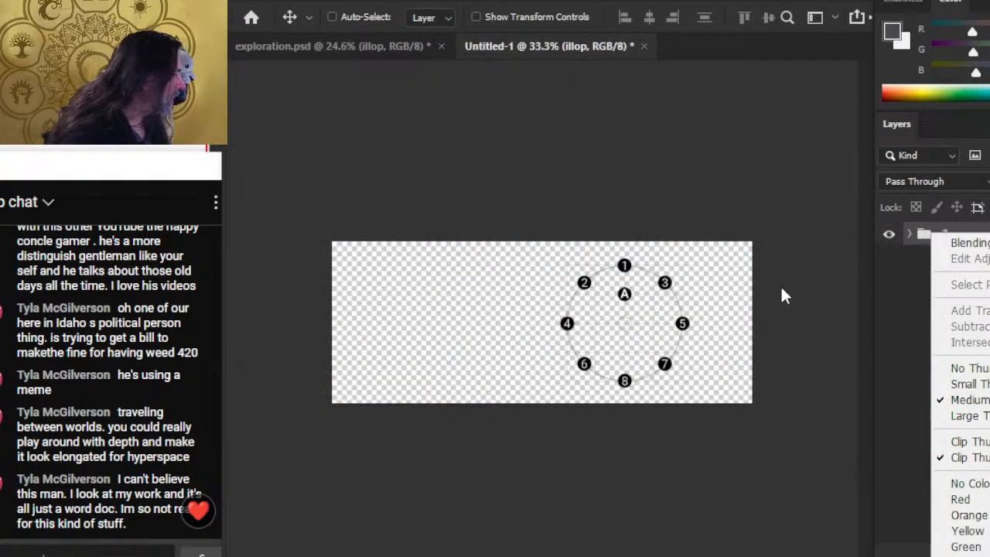
{"action": "left_click", "coordinate": [987, 231]}
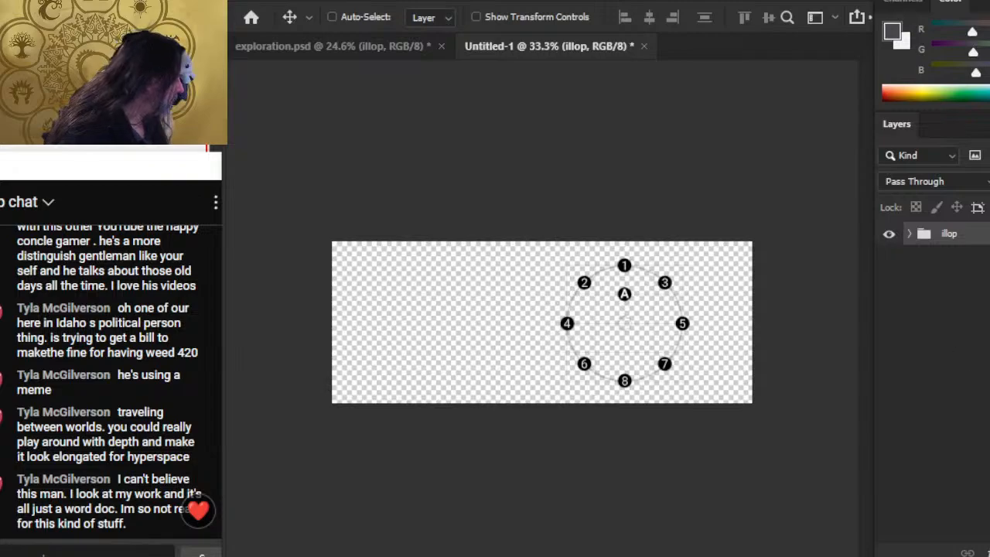
{"action": "key", "text": "ctrl+e"}
Start saving the diagram to the computer as a new file in PNG format
{"action": "left_click", "coordinate": [268, 4]}
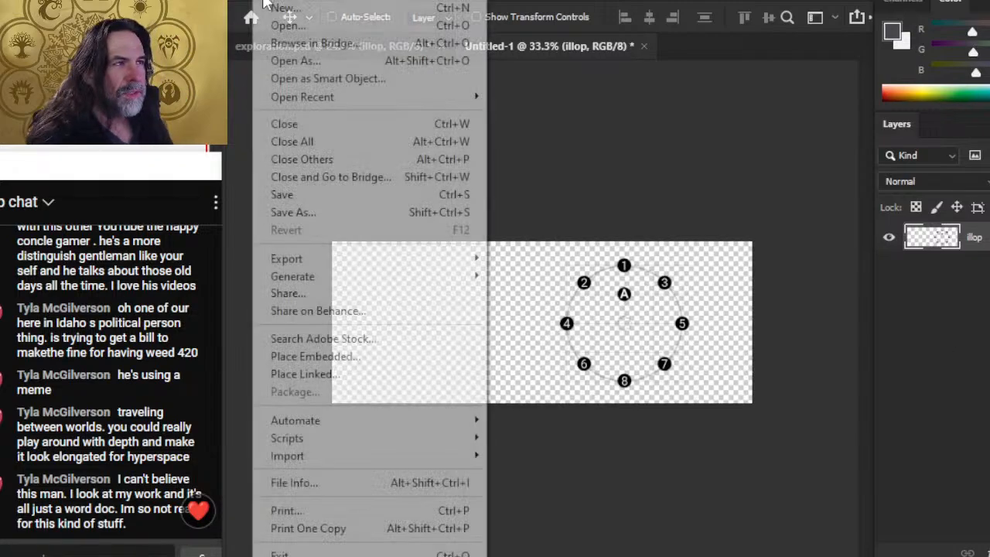
{"action": "left_click", "coordinate": [347, 217]}
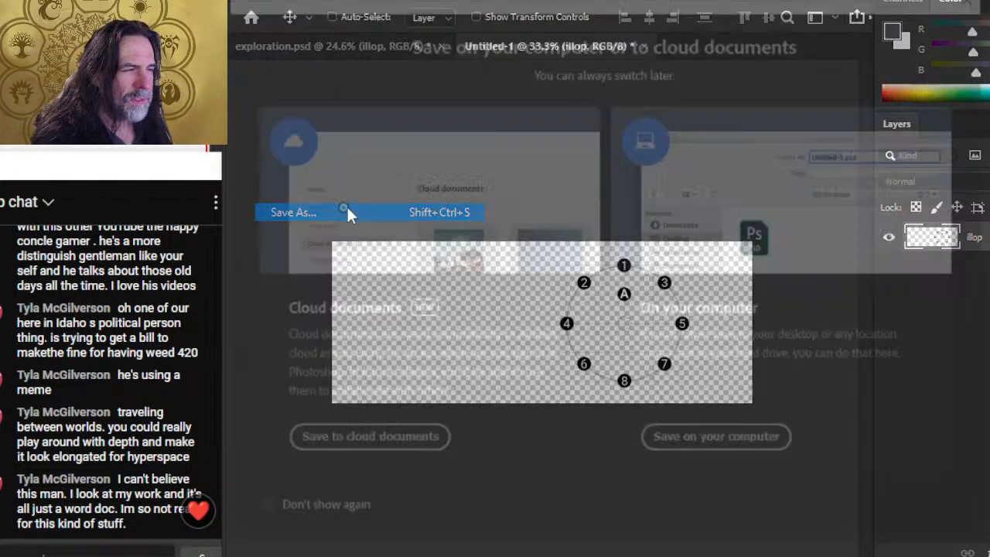
{"action": "left_click", "coordinate": [721, 444]}
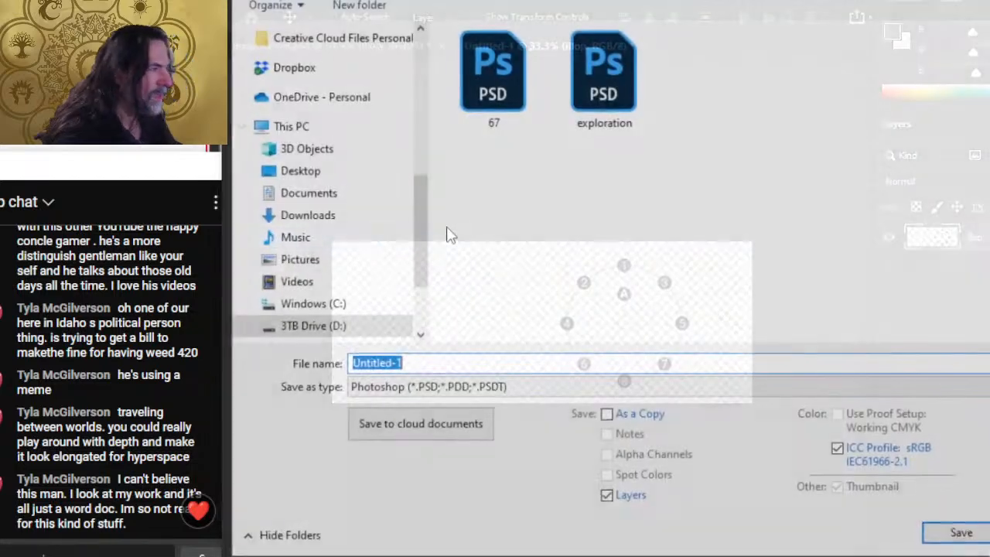
{"action": "left_click", "coordinate": [433, 388]}
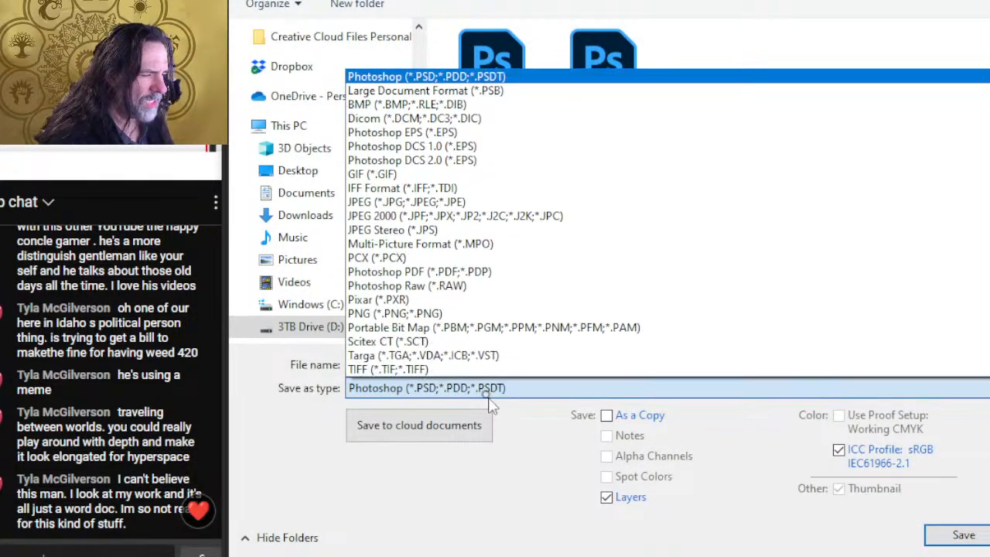
{"action": "left_click", "coordinate": [392, 314]}
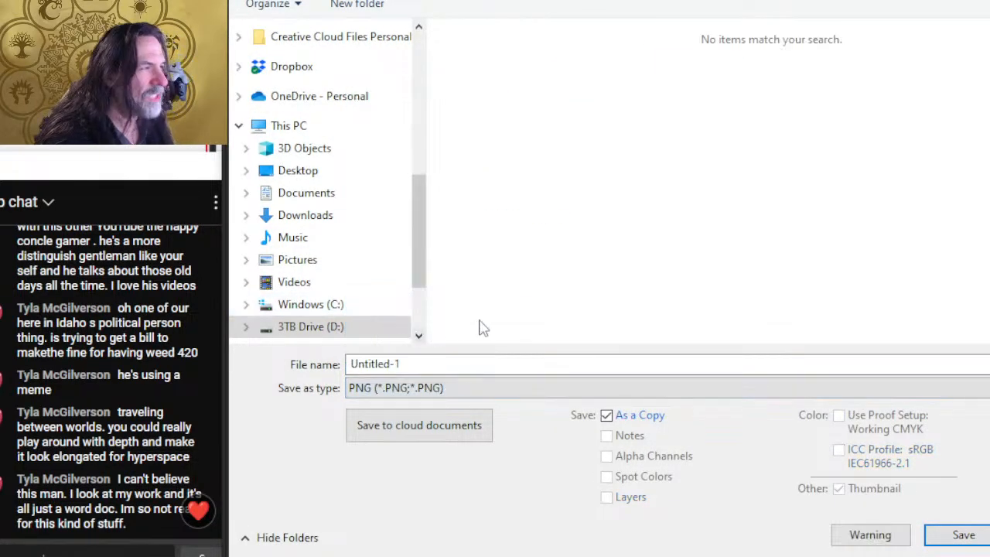
Name the file "entry disk p64", checking the page number in the Word manuscript, and save the PNG with the smallest file size option
{"action": "left_click", "coordinate": [484, 359]}
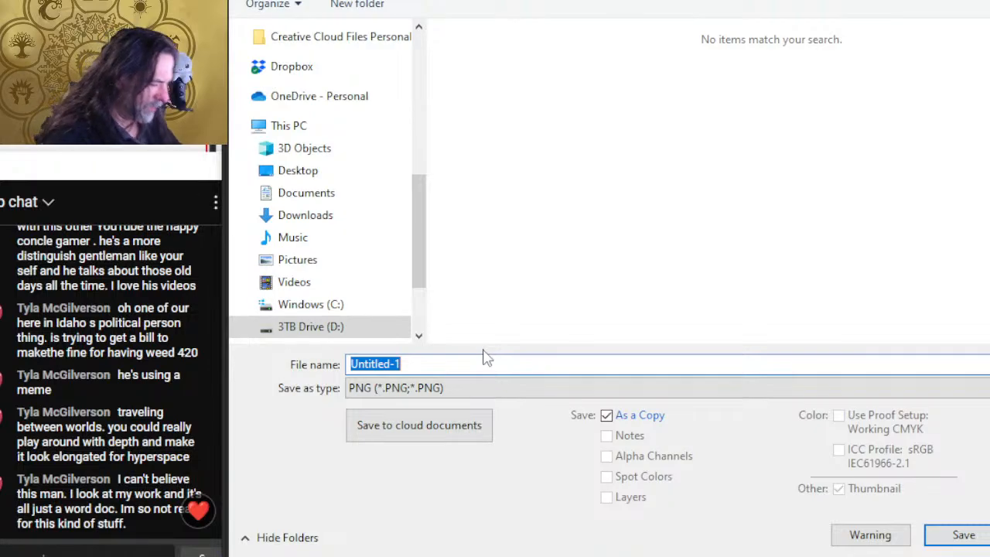
{"action": "type", "text": "astr"}
{"action": "type", "text": "entry disk p"}
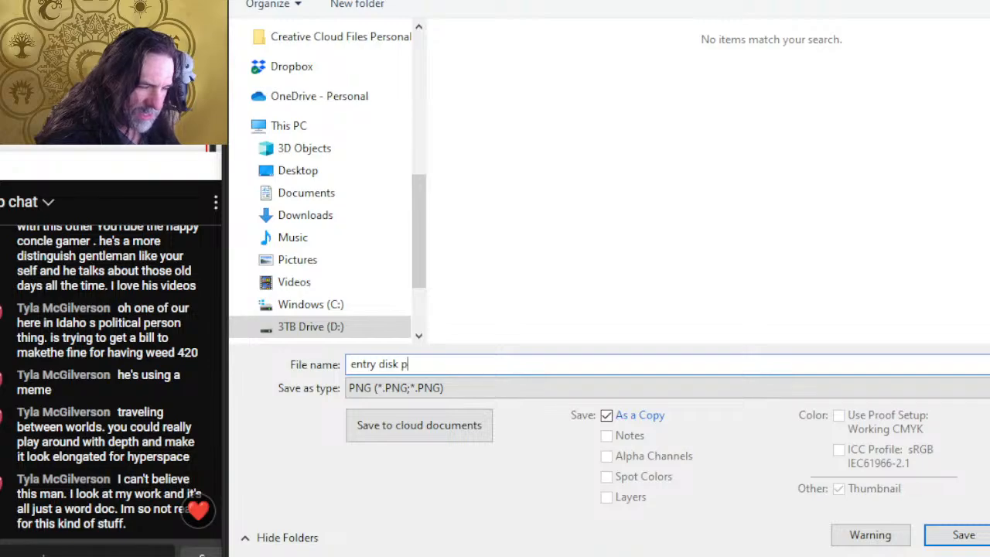
{"action": "key", "text": "alt+Tab"}
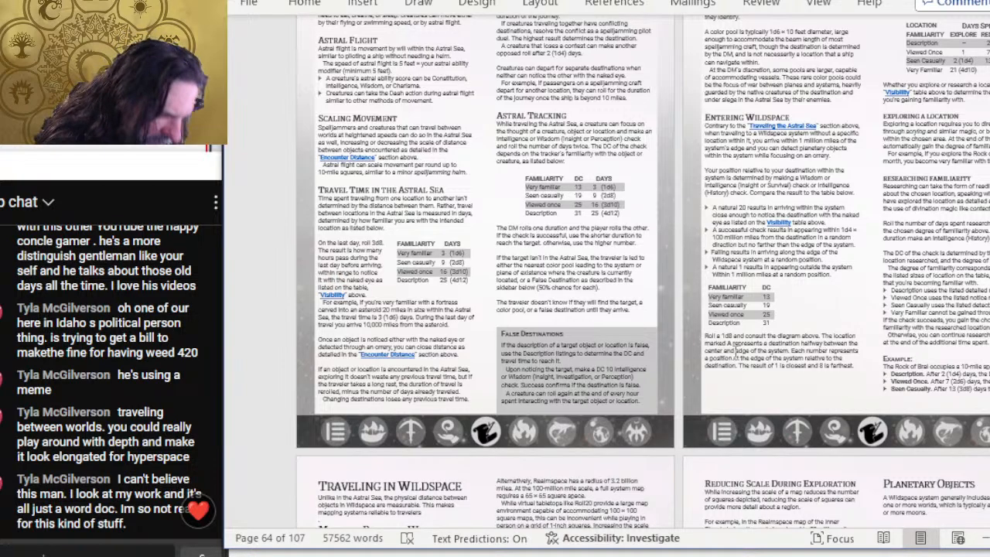
{"action": "key", "text": "alt+Tab"}
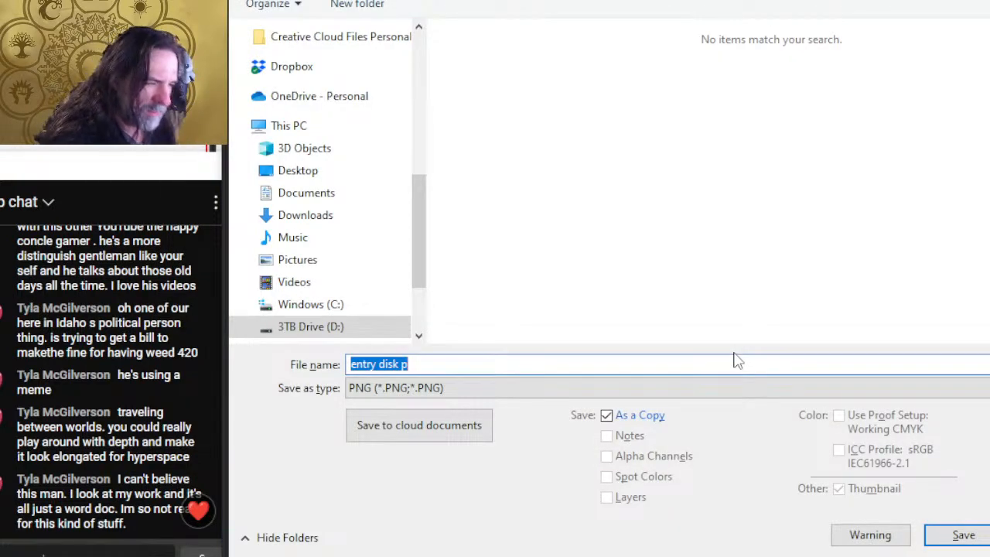
{"action": "left_click", "coordinate": [737, 361]}
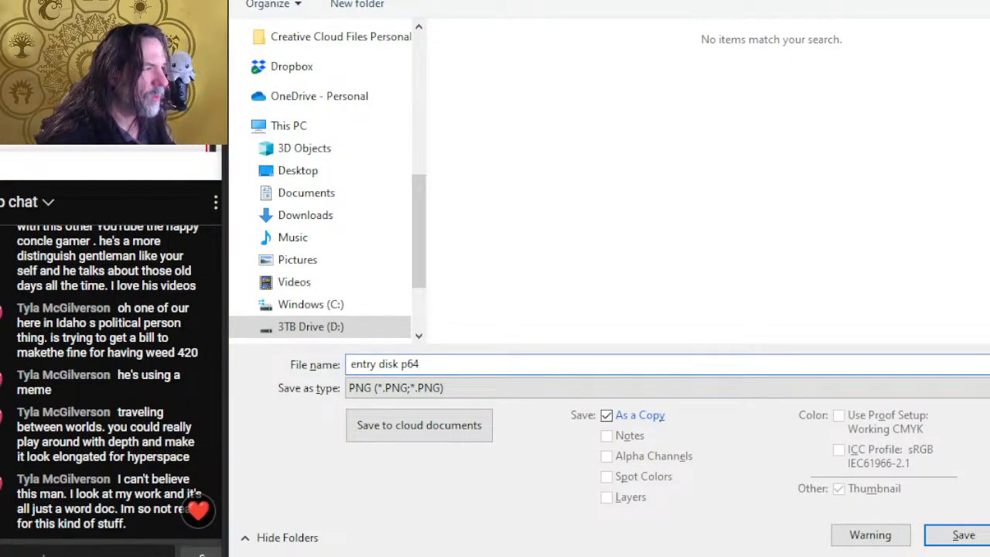
{"action": "key", "text": "Return"}
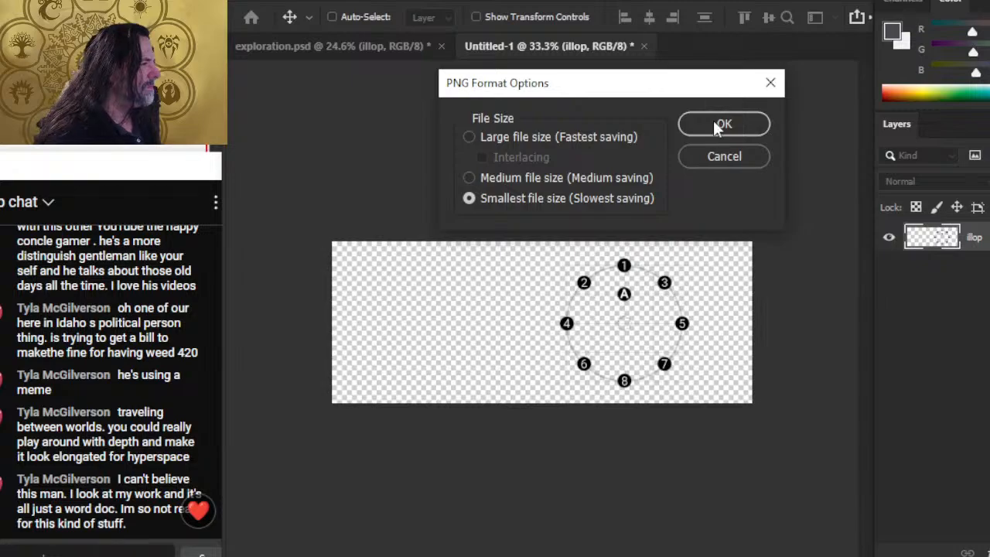
{"action": "left_click", "coordinate": [720, 125]}
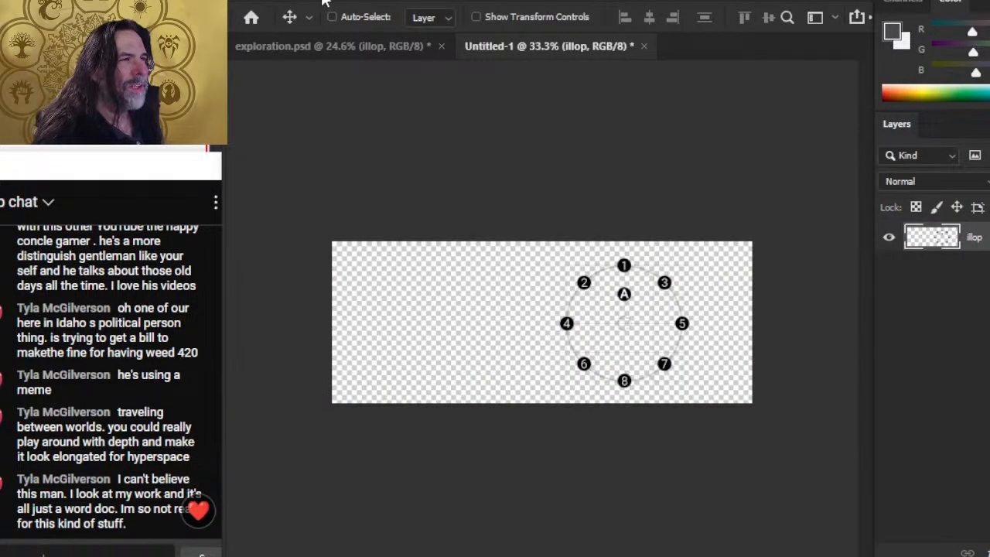
{"action": "left_click", "coordinate": [329, 2]}
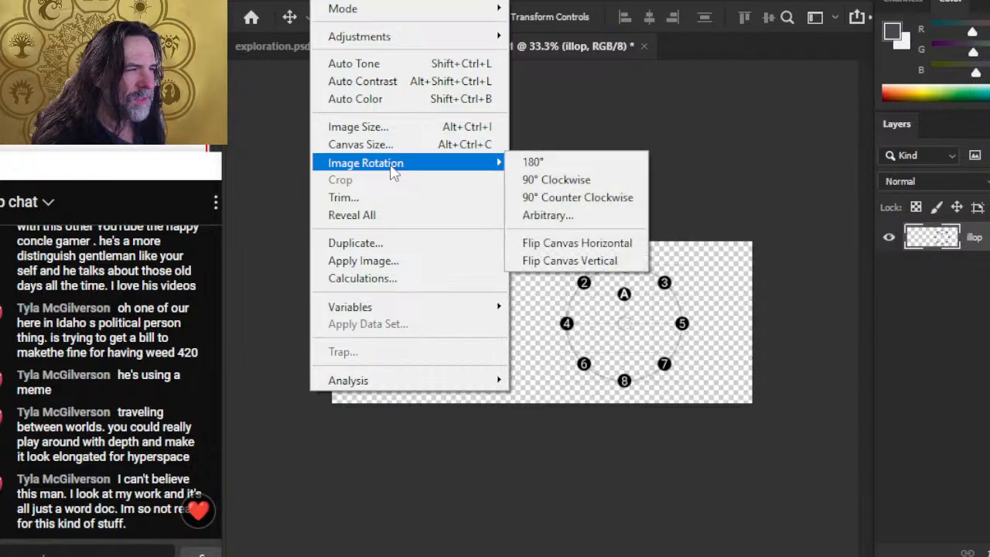
{"action": "left_click", "coordinate": [391, 129]}
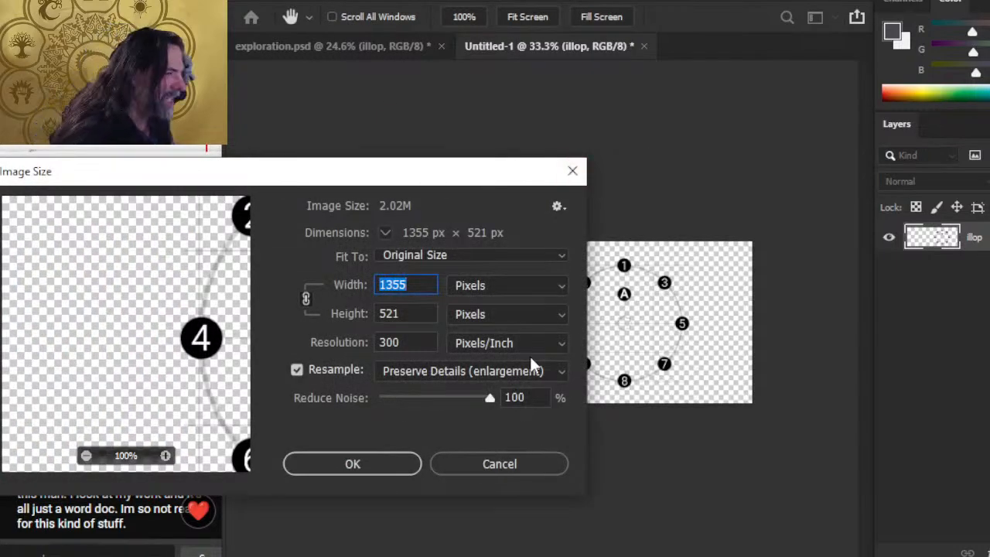
{"action": "left_click", "coordinate": [483, 290]}
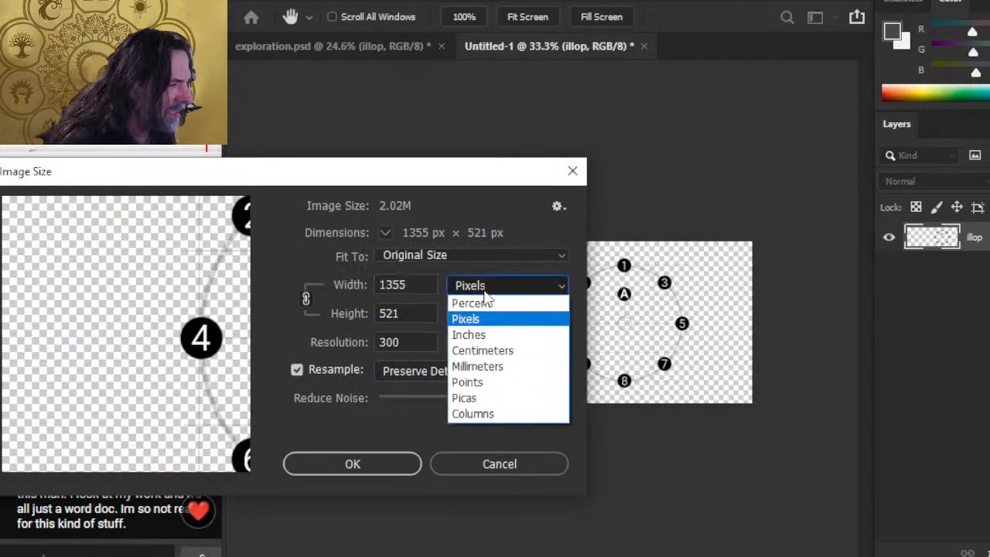
{"action": "left_click", "coordinate": [511, 337]}
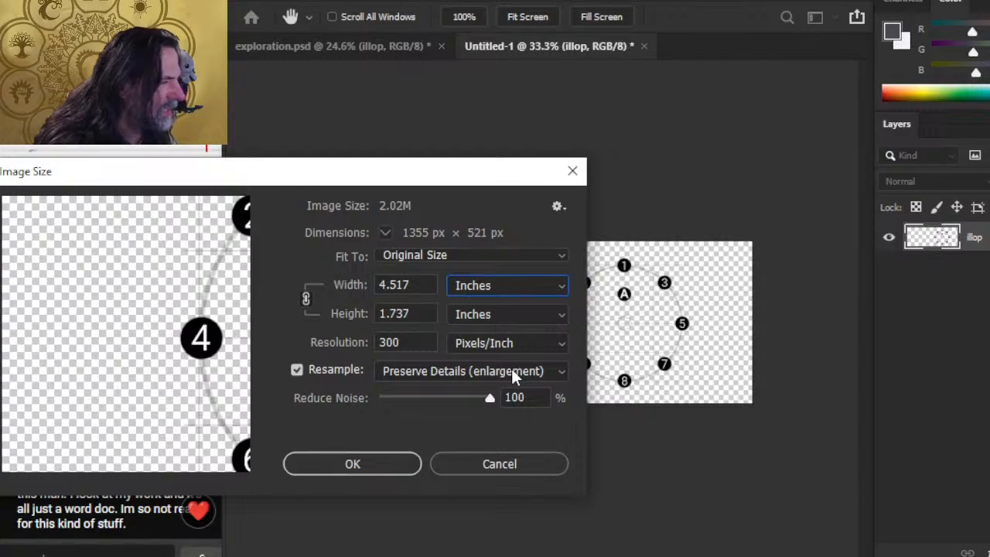
{"action": "left_click", "coordinate": [418, 287]}
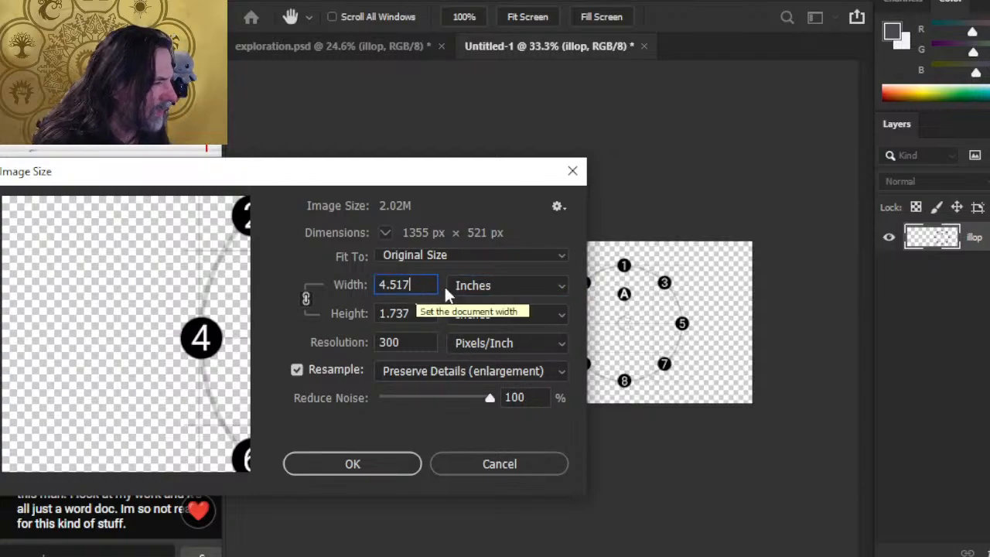
{"action": "key", "text": "BackSpace"}
{"action": "key", "text": "BackSpace"}
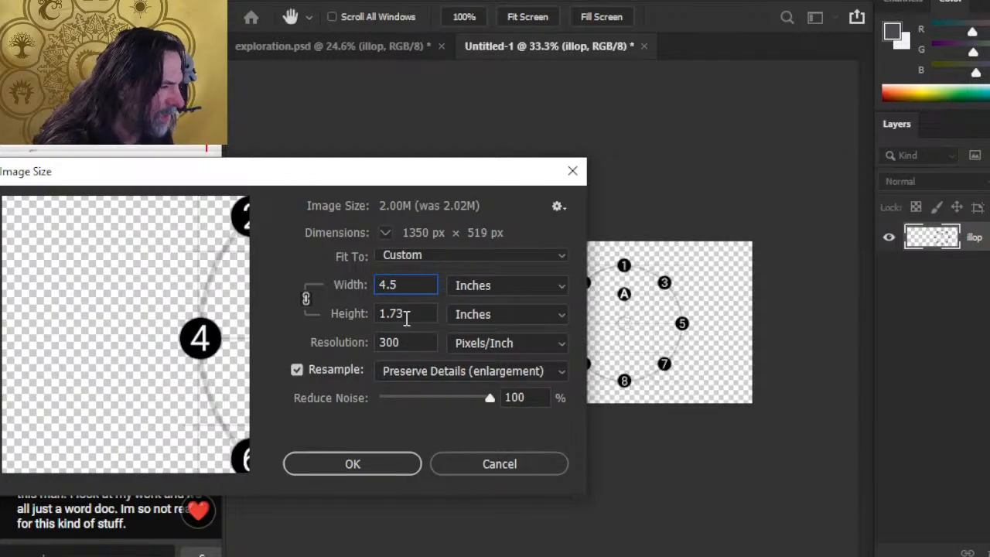
{"action": "left_click_drag", "start_coordinate": [447, 185], "coordinate": [562, 161]}
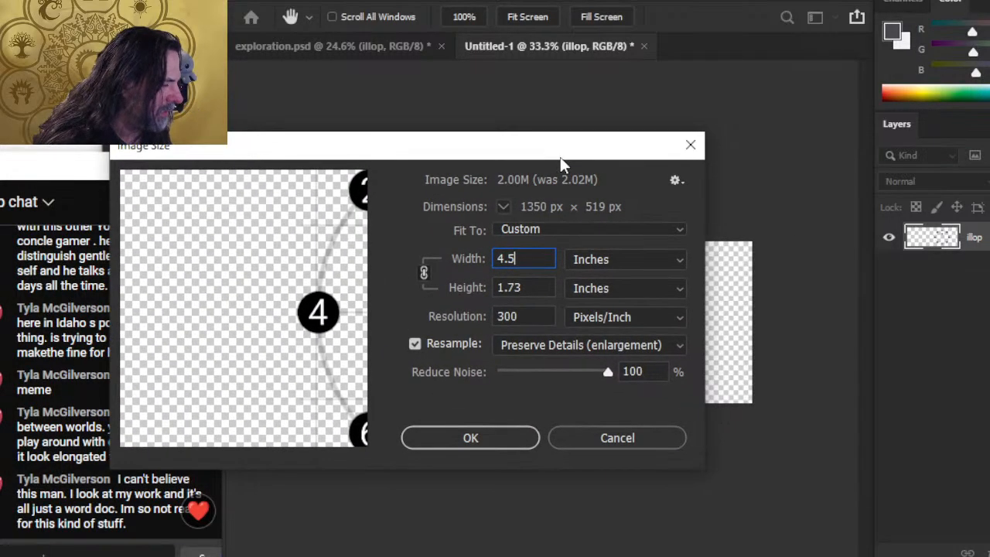
{"action": "key", "text": "Return"}
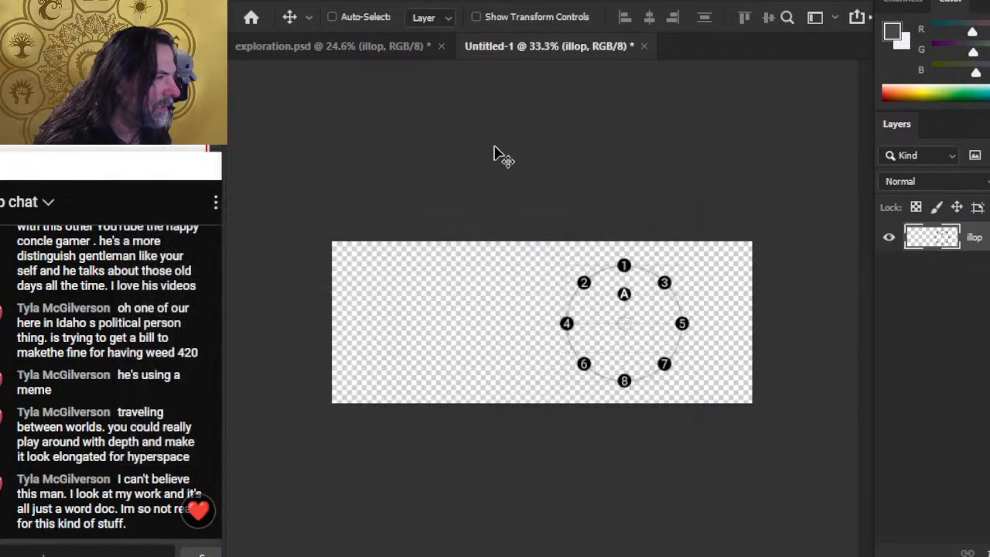
Open the canvas size settings for the diagram and anchor the canvas at its lower-left corner
{"action": "left_click", "coordinate": [331, 2]}
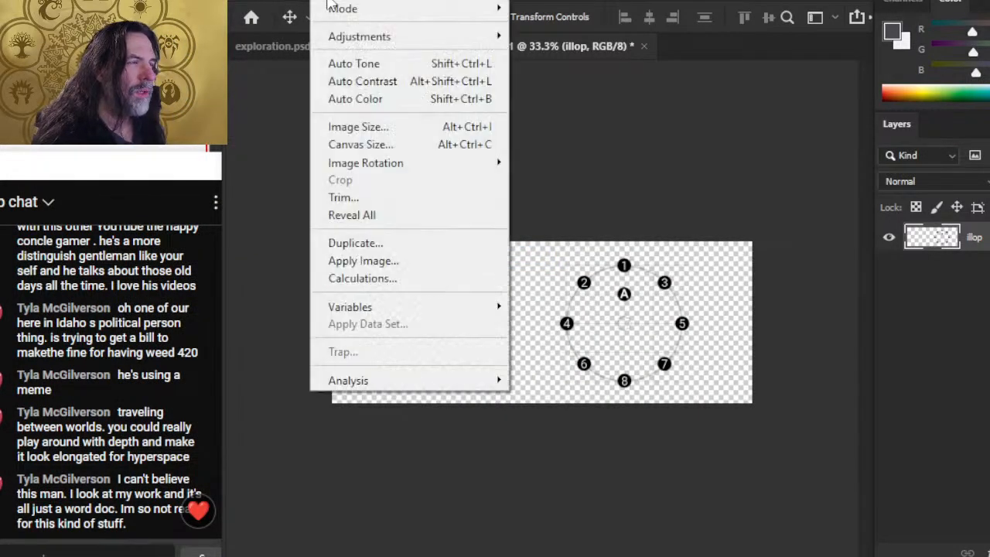
{"action": "left_click", "coordinate": [385, 147]}
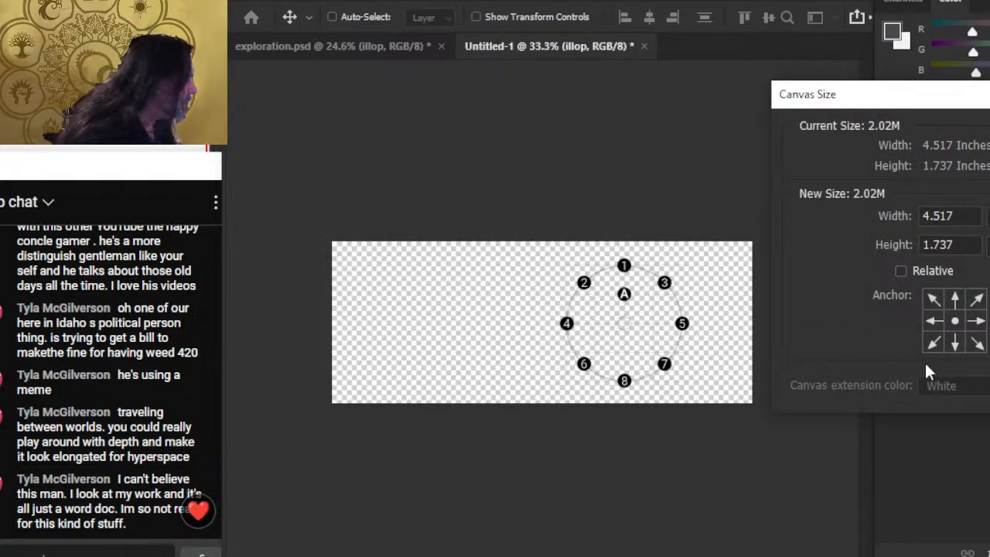
{"action": "left_click", "coordinate": [934, 341]}
{"action": "left_click", "coordinate": [965, 218]}
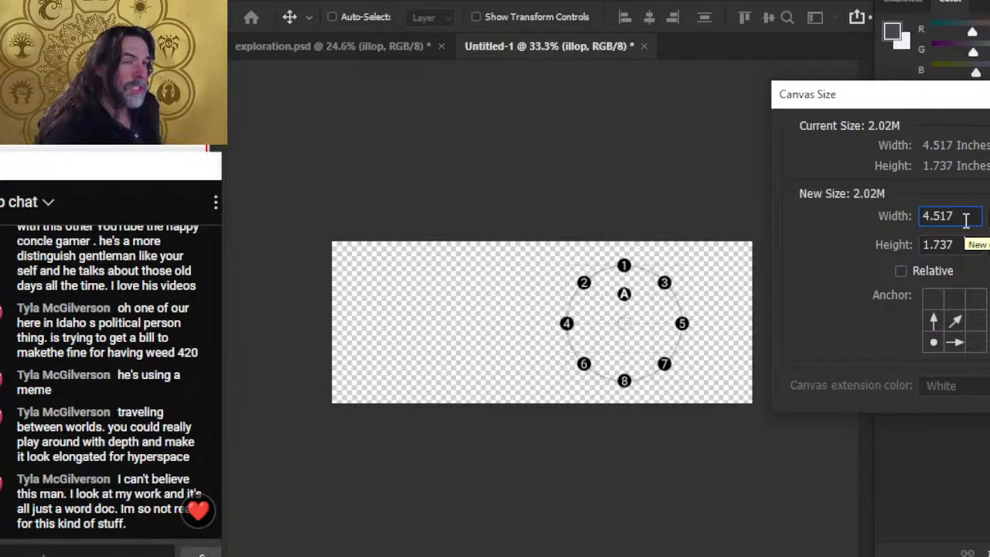
Switch to the Word manuscript and draw a rectangle over page 64's Familiarity table, spanning from the page edge across the text column
{"action": "key", "text": "alt+Tab"}
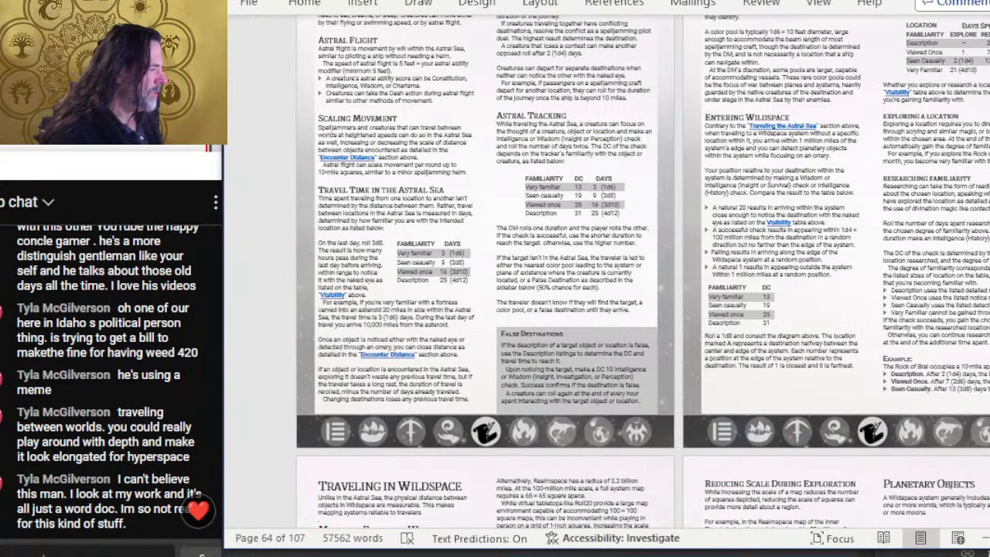
{"action": "scroll", "coordinate": [937, 306], "scroll_direction": "up", "scroll_amount": 3, "text": "ctrl"}
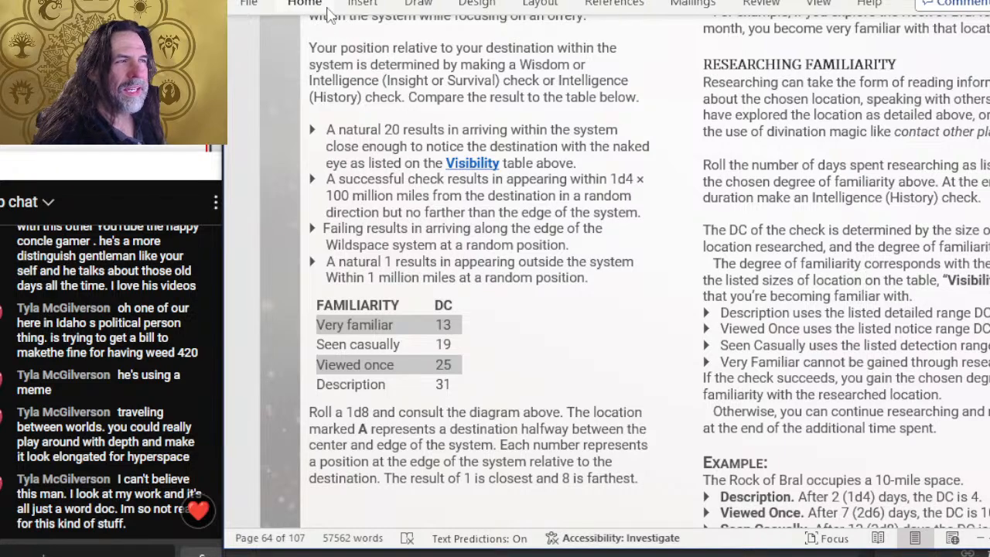
{"action": "left_click", "coordinate": [375, 4]}
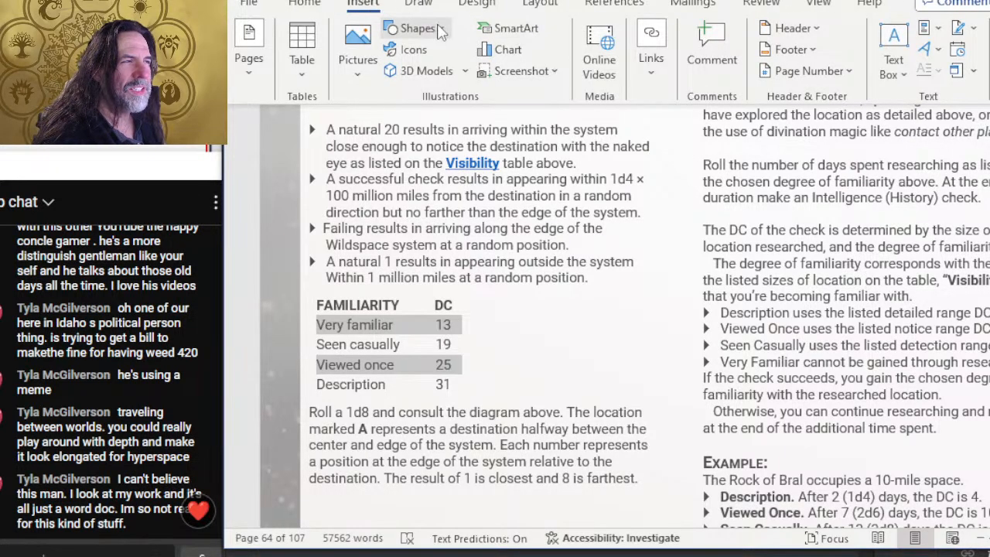
{"action": "left_click", "coordinate": [418, 28]}
{"action": "left_click", "coordinate": [448, 78]}
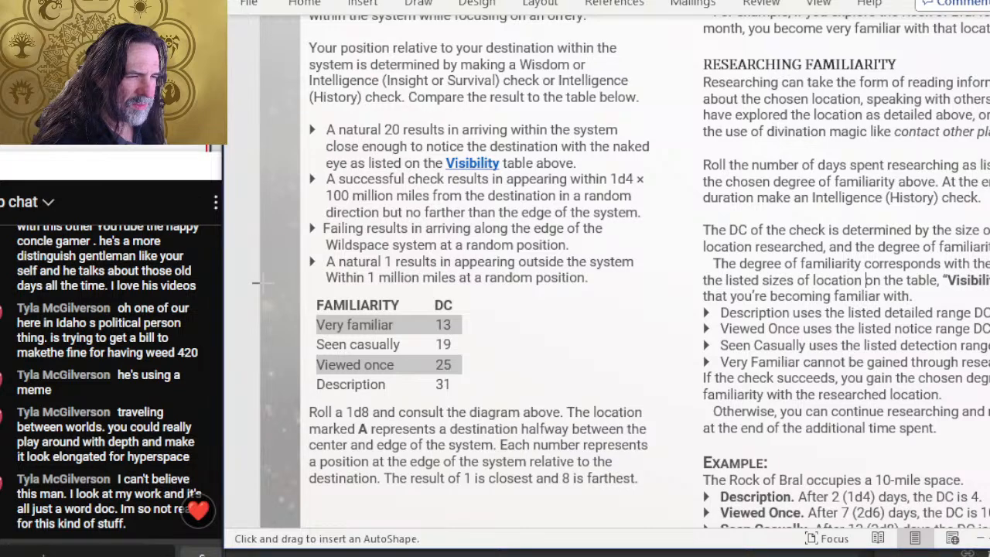
{"action": "left_click_drag", "start_coordinate": [257, 282], "coordinate": [705, 403]}
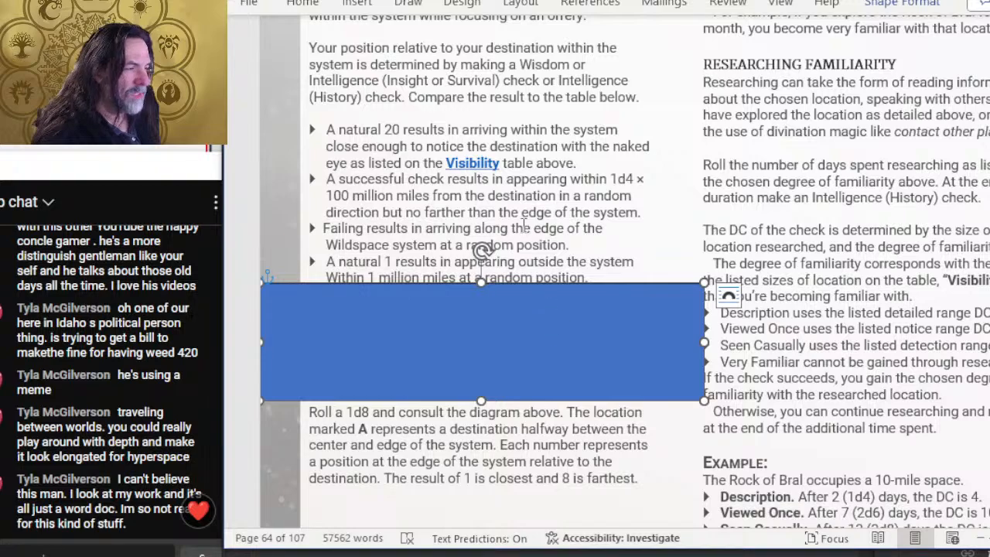
Compare the Word rectangle with the Photoshop canvas dimensions and examine the rectangle's shape format and position options
{"action": "key", "text": "alt+Tab"}
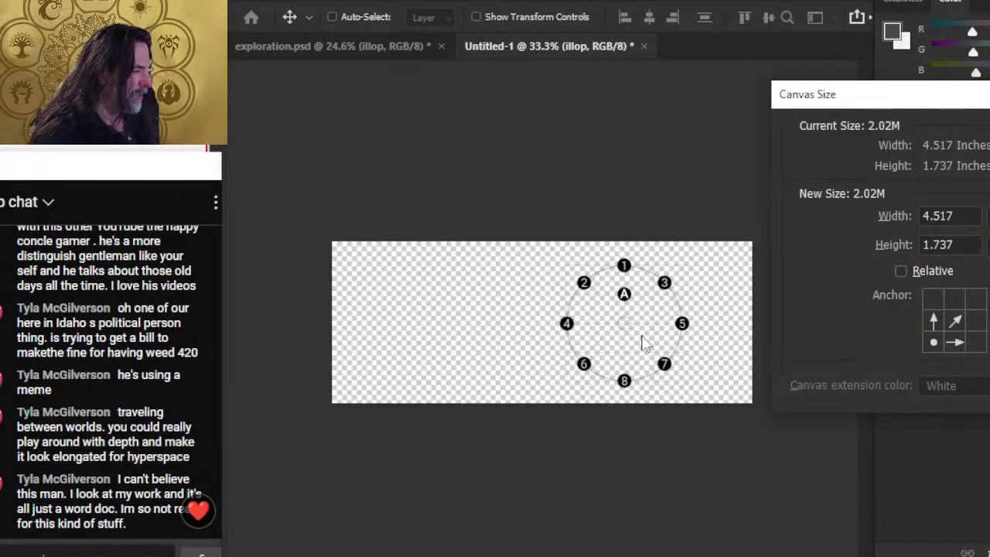
{"action": "key", "text": "alt+Tab"}
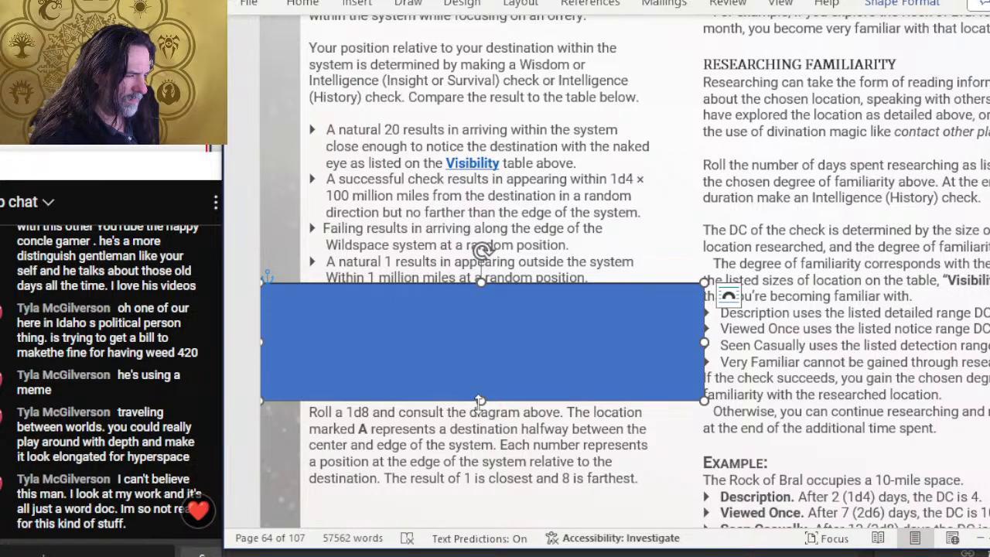
{"action": "key", "text": "alt+Tab"}
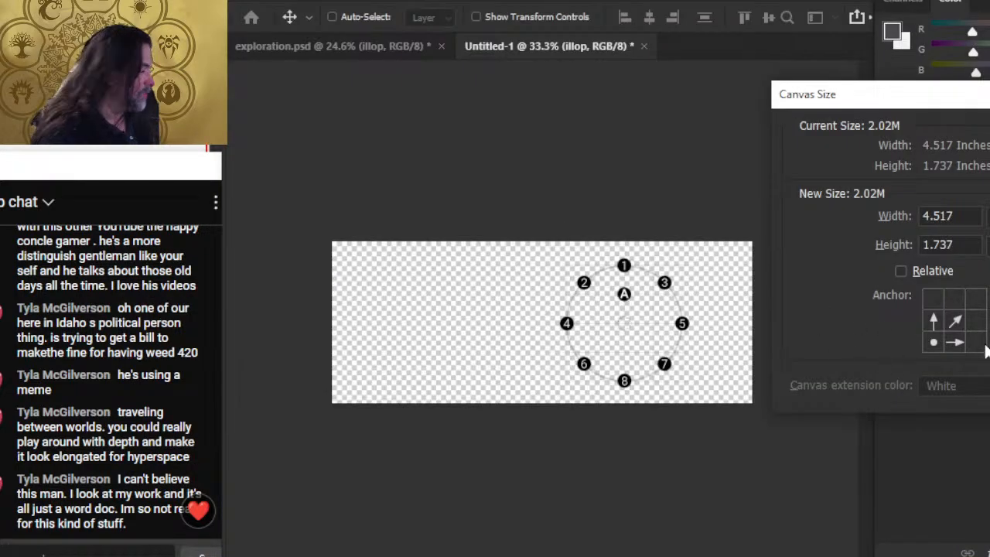
{"action": "key", "text": "alt+Tab"}
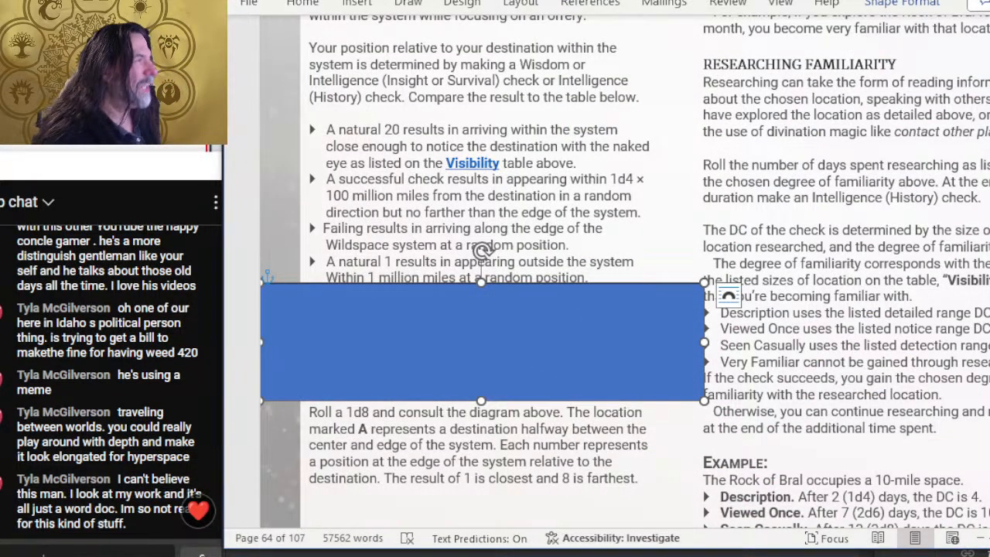
{"action": "left_click", "coordinate": [894, 6]}
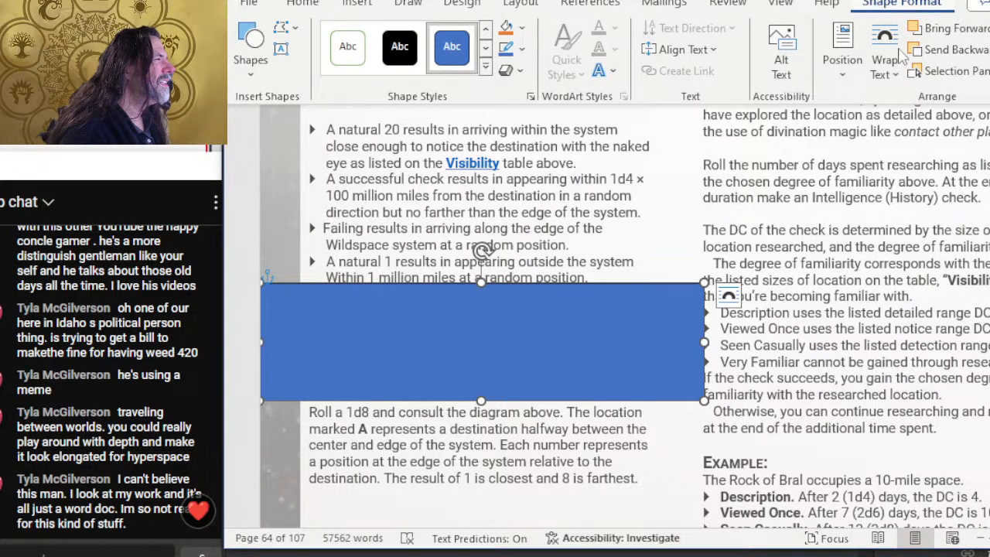
{"action": "left_click", "coordinate": [844, 76]}
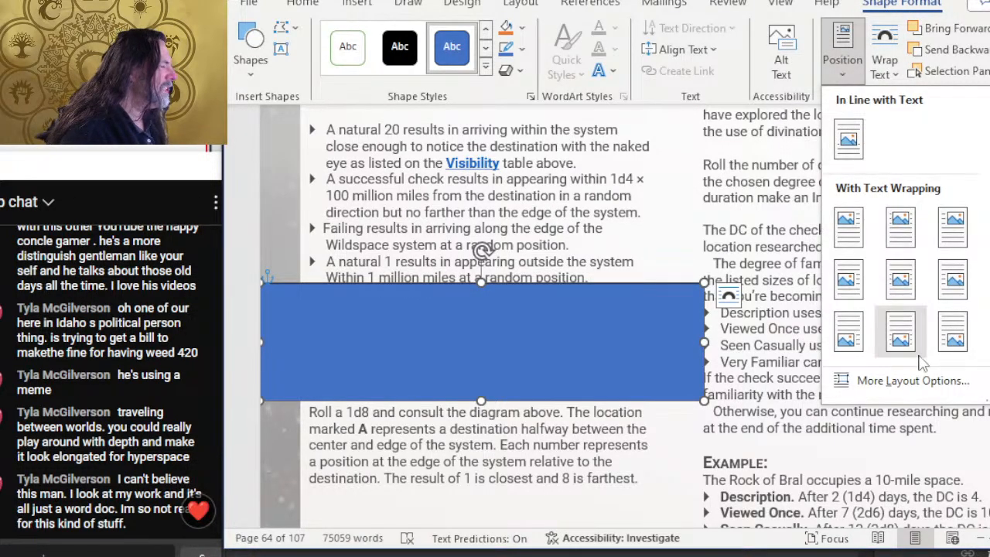
{"action": "key", "text": "Escape"}
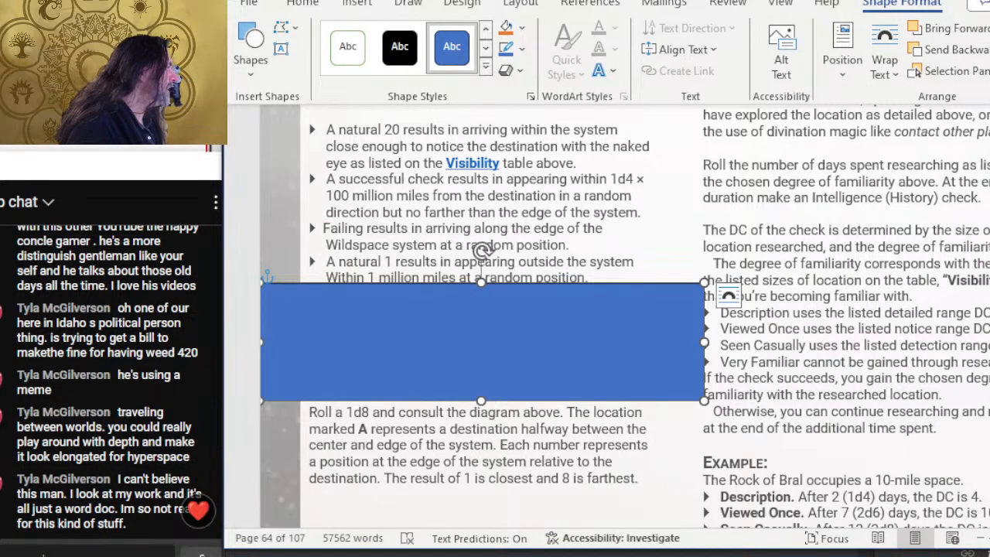
{"action": "key", "text": "alt+Tab"}
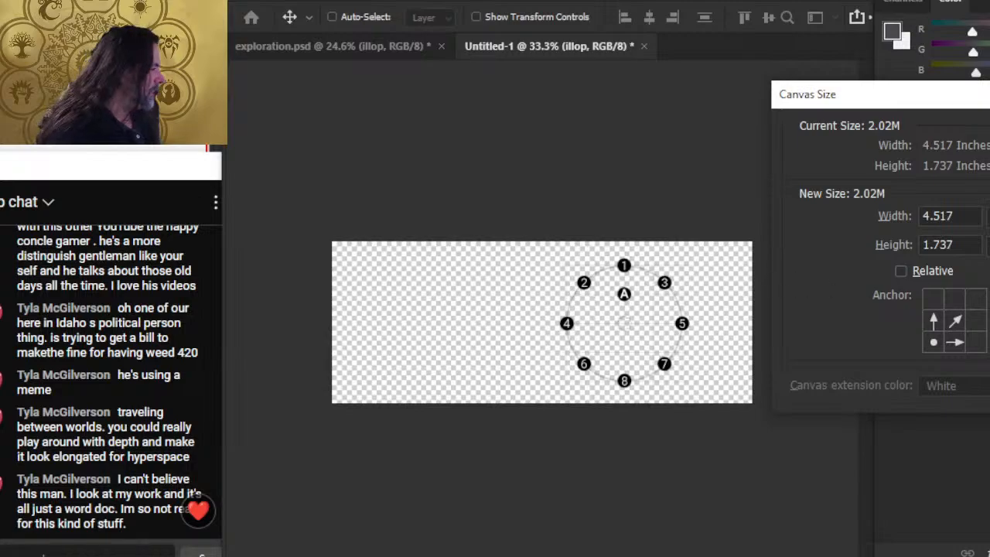
Resize the diagram canvas to 4.5 by 1.7 inches, anchored at the lower-right corner, and accept the clipping
{"action": "left_click", "coordinate": [963, 216]}
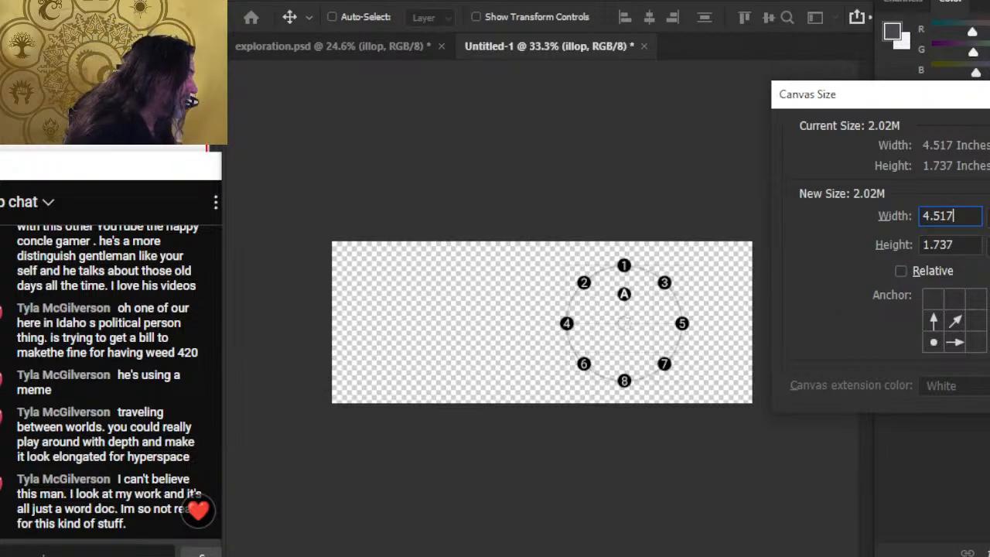
{"action": "left_click", "coordinate": [980, 344]}
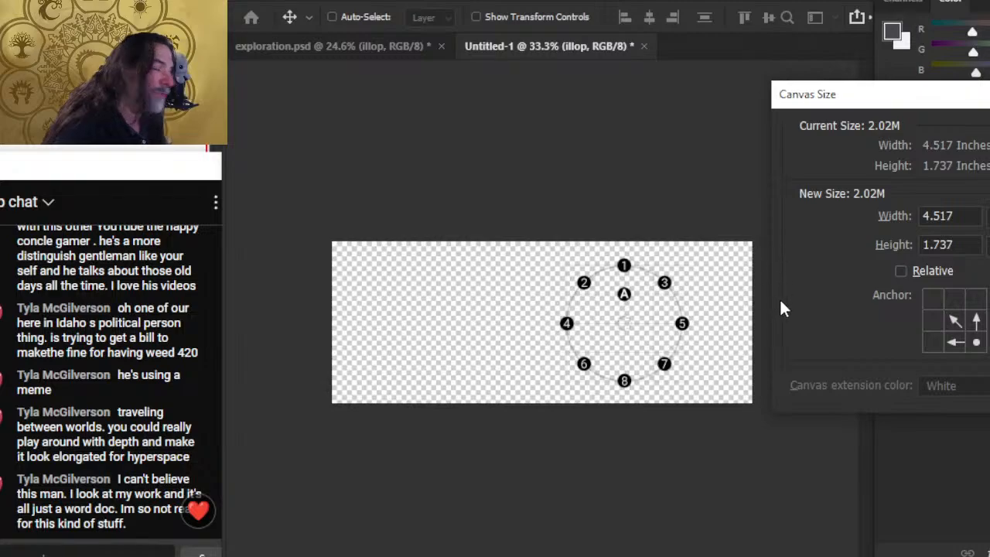
{"action": "left_click", "coordinate": [963, 245]}
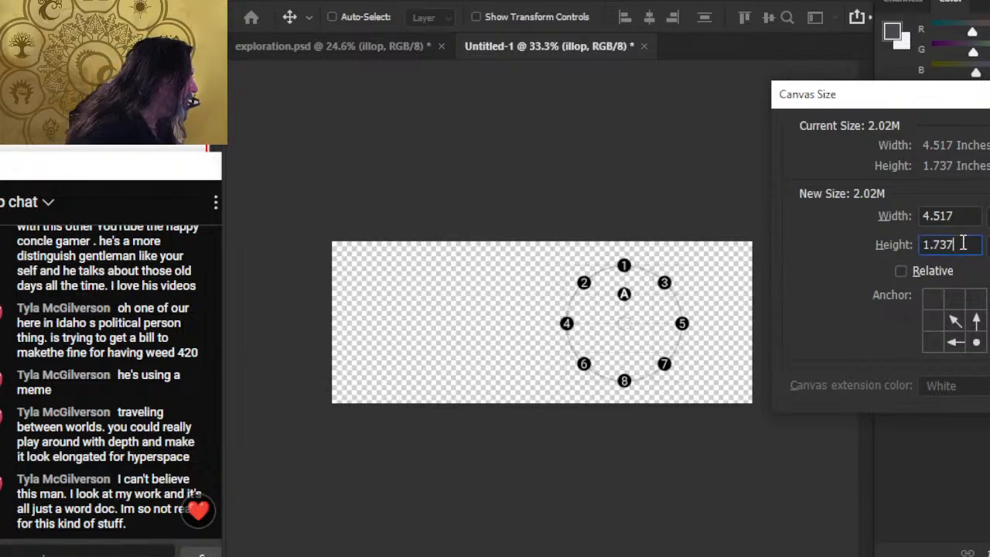
{"action": "key", "text": "BackSpace"}
{"action": "key", "text": "BackSpace"}
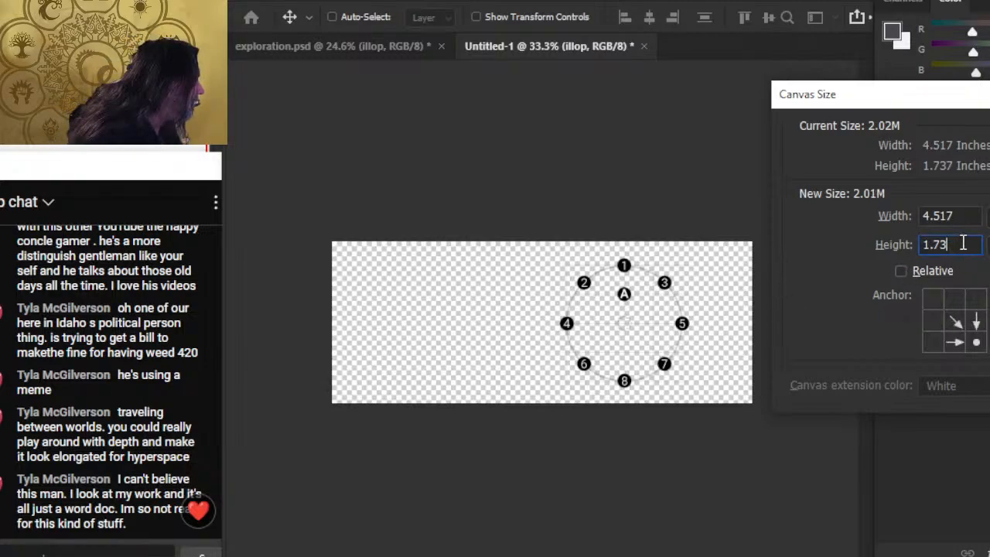
{"action": "left_click", "coordinate": [965, 218]}
{"action": "key", "text": "BackSpace"}
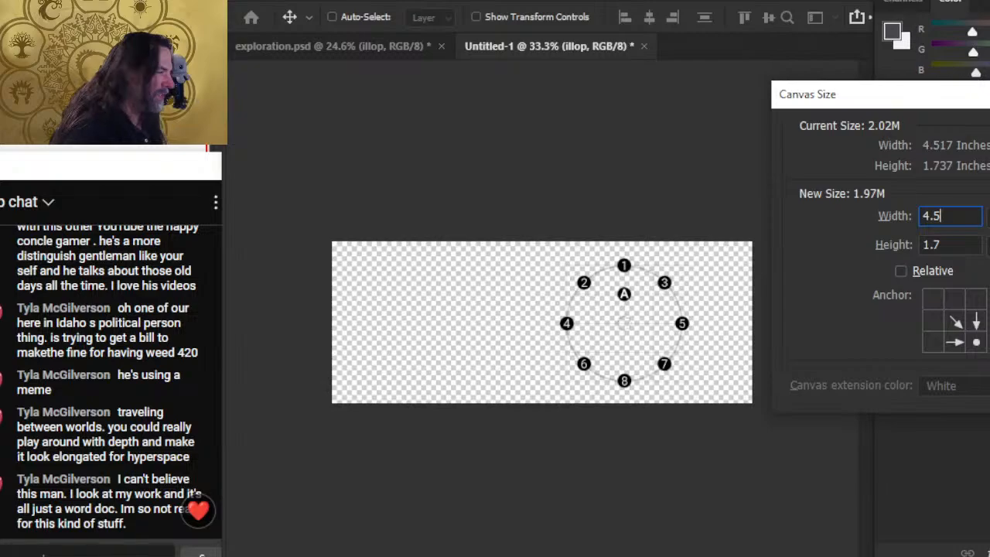
{"action": "key", "text": "Return"}
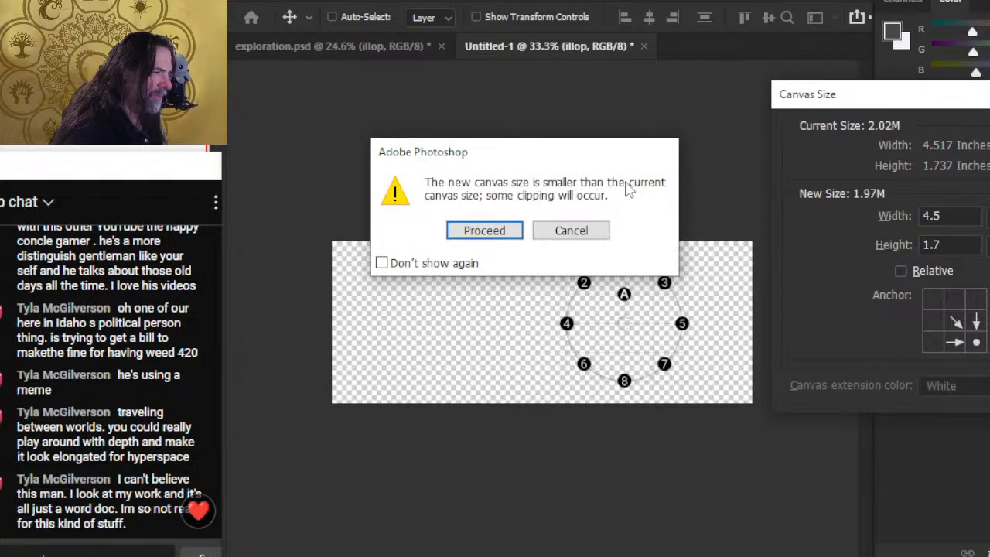
{"action": "left_click", "coordinate": [485, 231]}
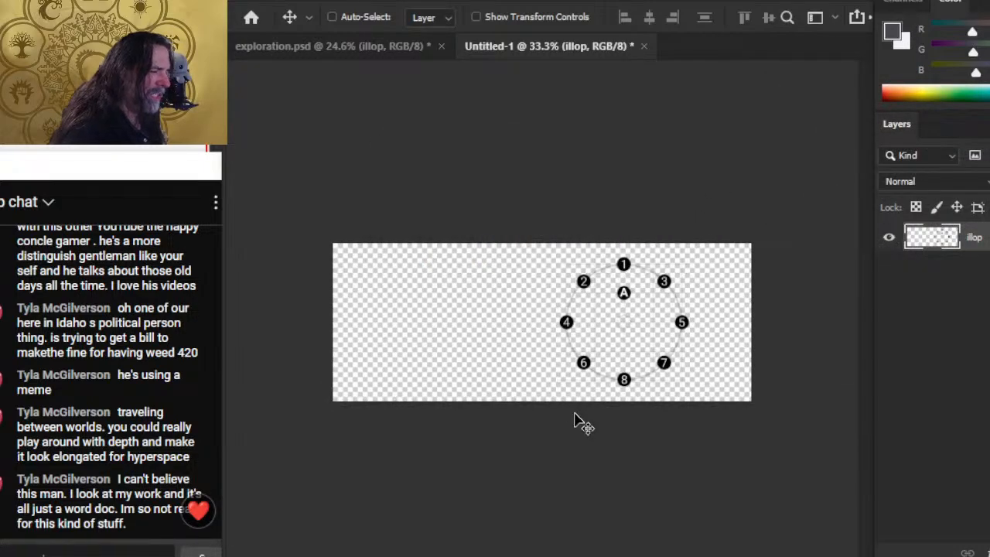
Save the resized diagram as a PNG copy over the existing "entry disk p64" file, using the smallest file size option
{"action": "key", "text": "ctrl+s"}
{"action": "left_click", "coordinate": [672, 454]}
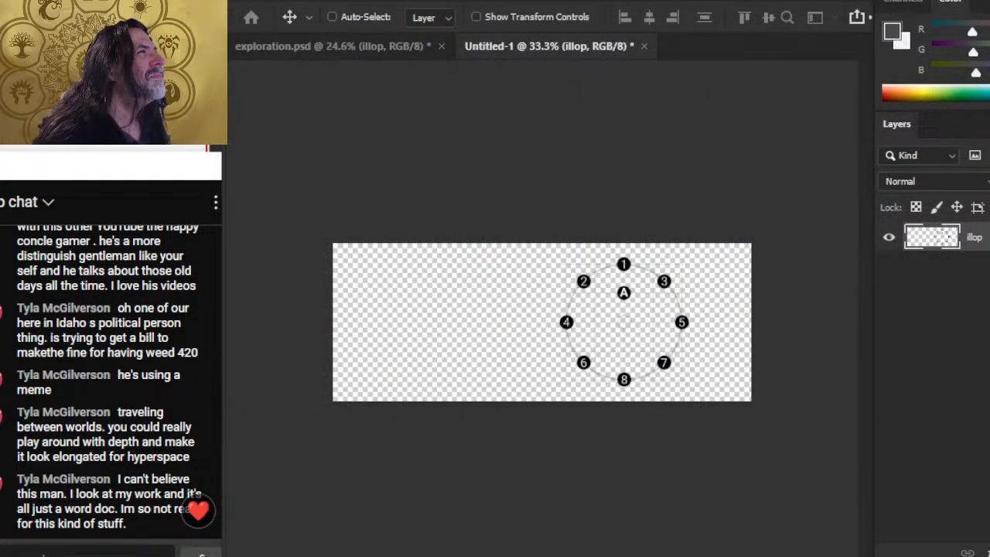
{"action": "left_click", "coordinate": [263, 3]}
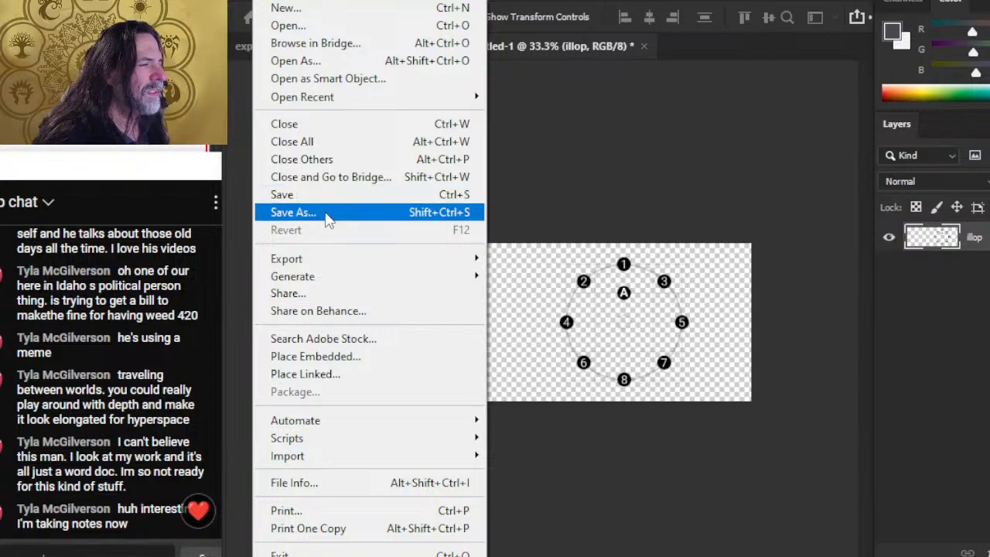
{"action": "left_click", "coordinate": [326, 216]}
{"action": "left_click", "coordinate": [687, 449]}
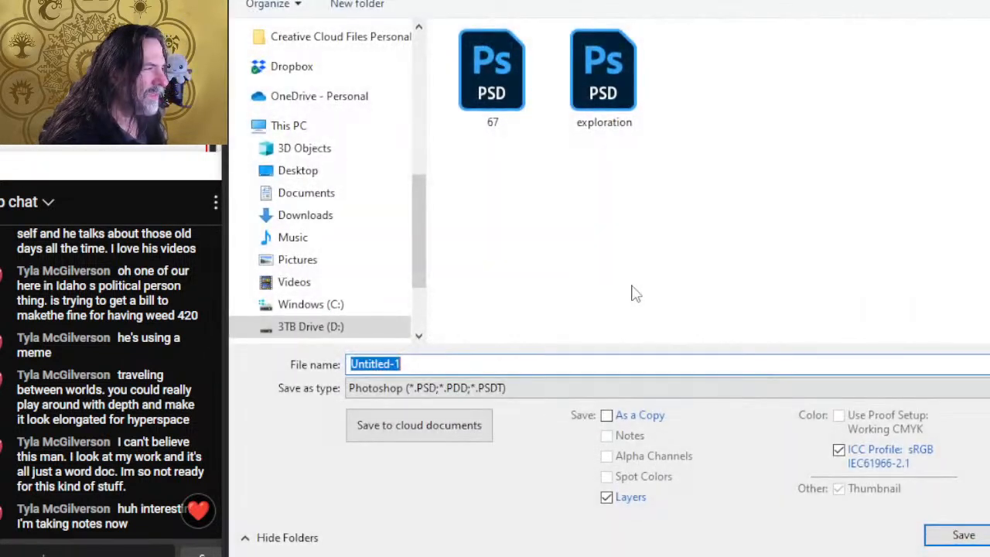
{"action": "left_click", "coordinate": [508, 393]}
{"action": "left_click", "coordinate": [443, 314]}
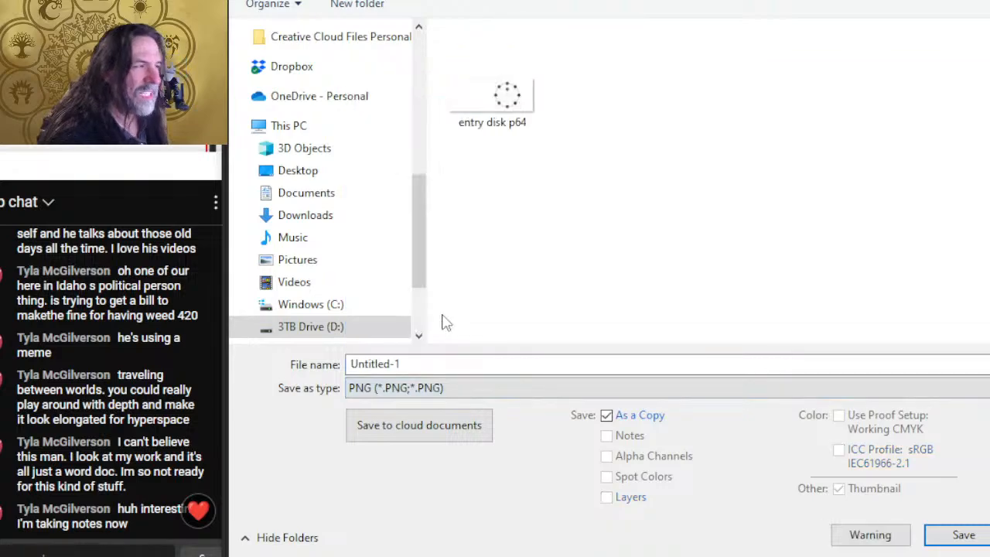
{"action": "double_click", "coordinate": [520, 101]}
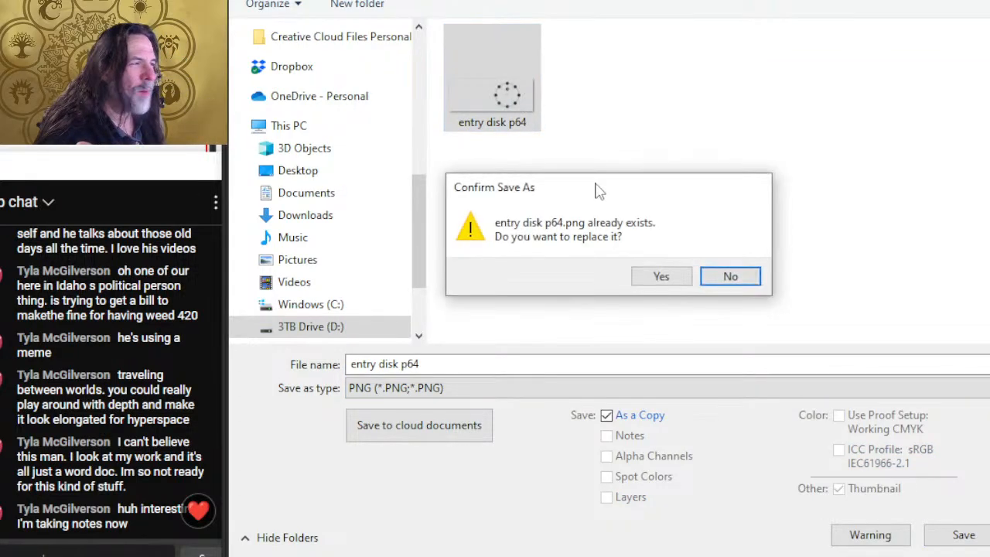
{"action": "left_click", "coordinate": [661, 278]}
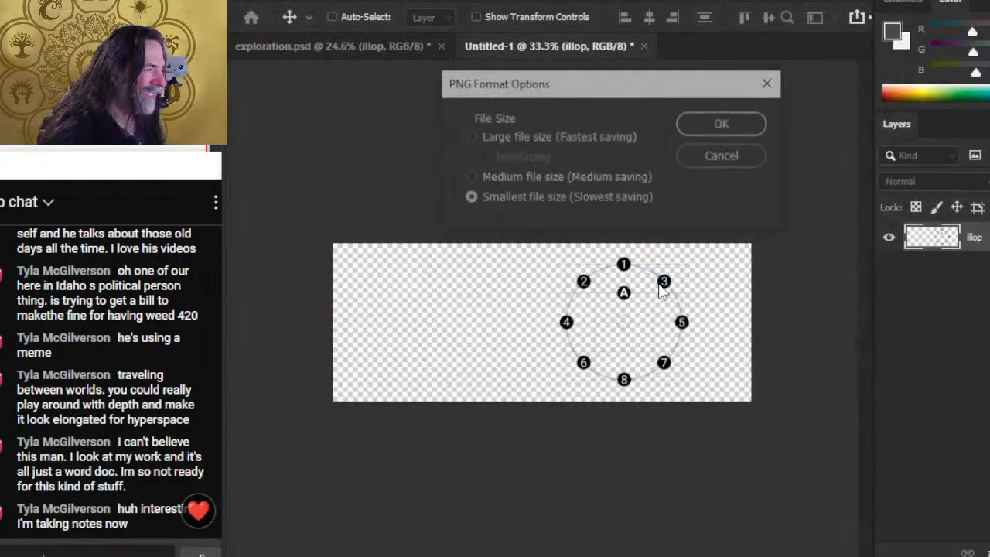
{"action": "left_click", "coordinate": [703, 118]}
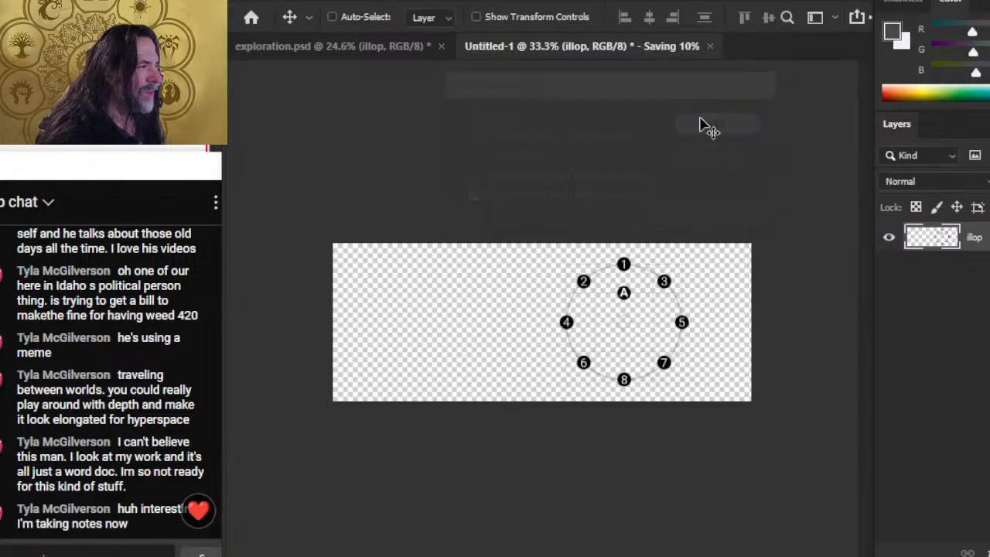
Check the diagram's image size with the dimensions shown in inches
{"action": "left_click", "coordinate": [329, 6]}
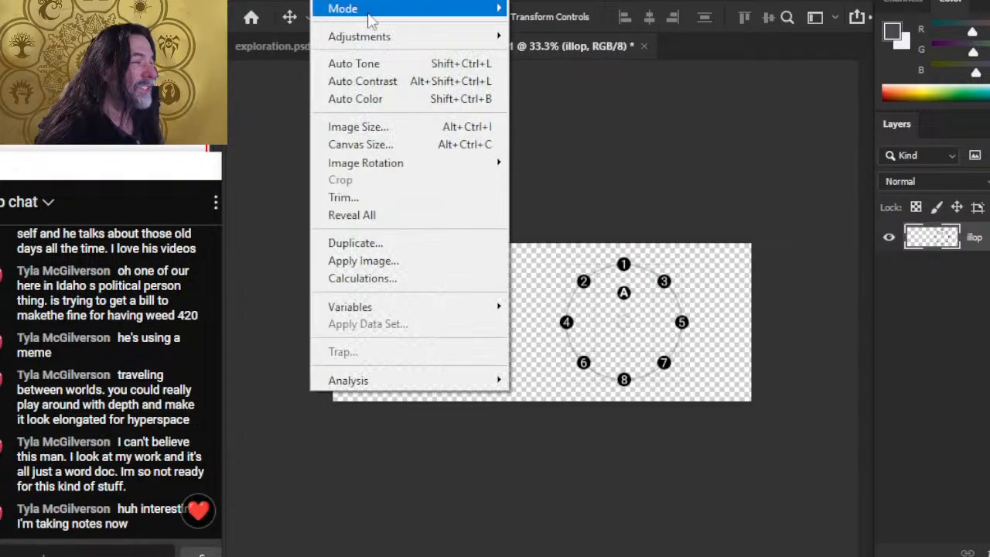
{"action": "left_click", "coordinate": [431, 128]}
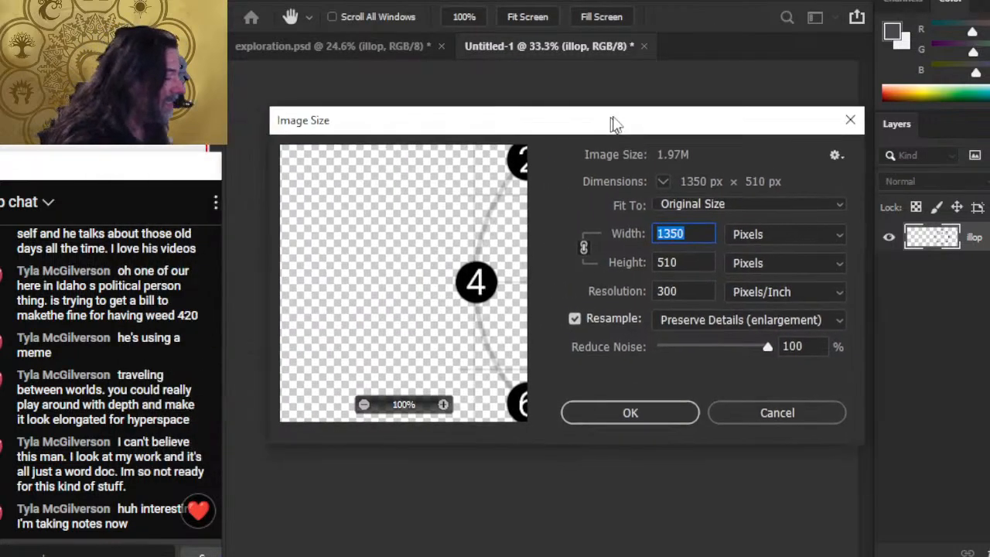
{"action": "left_click_drag", "start_coordinate": [607, 125], "coordinate": [798, 168]}
{"action": "left_click", "coordinate": [944, 280]}
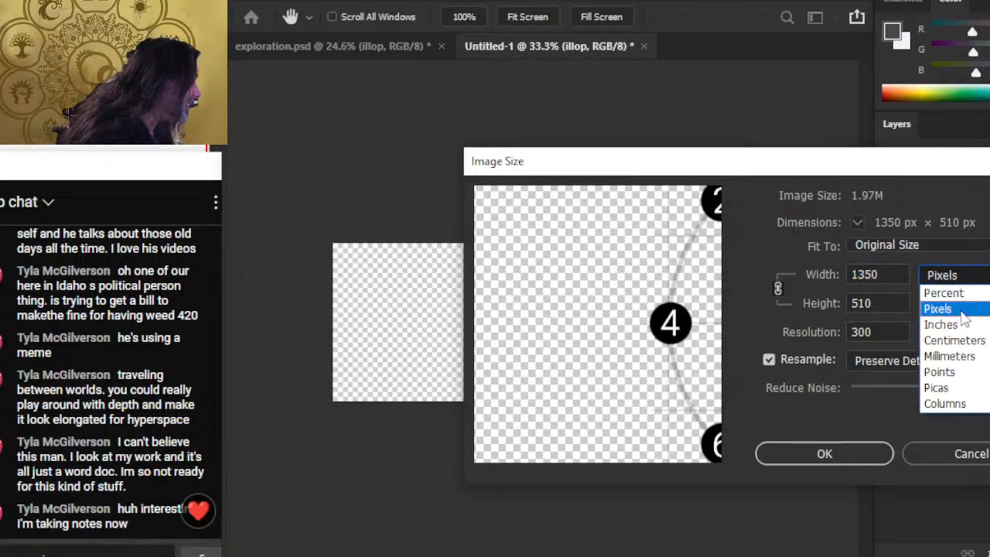
{"action": "left_click", "coordinate": [958, 325]}
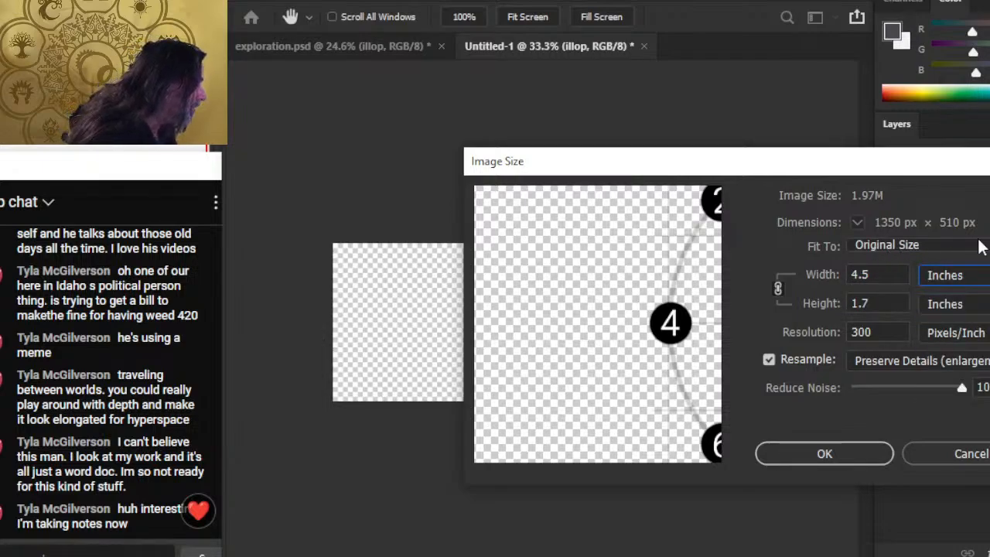
Switch to the Word manuscript and resize page 64's blue rectangle to match the diagram's 4.5 by 1.7 inch size
{"action": "key", "text": "alt+Tab"}
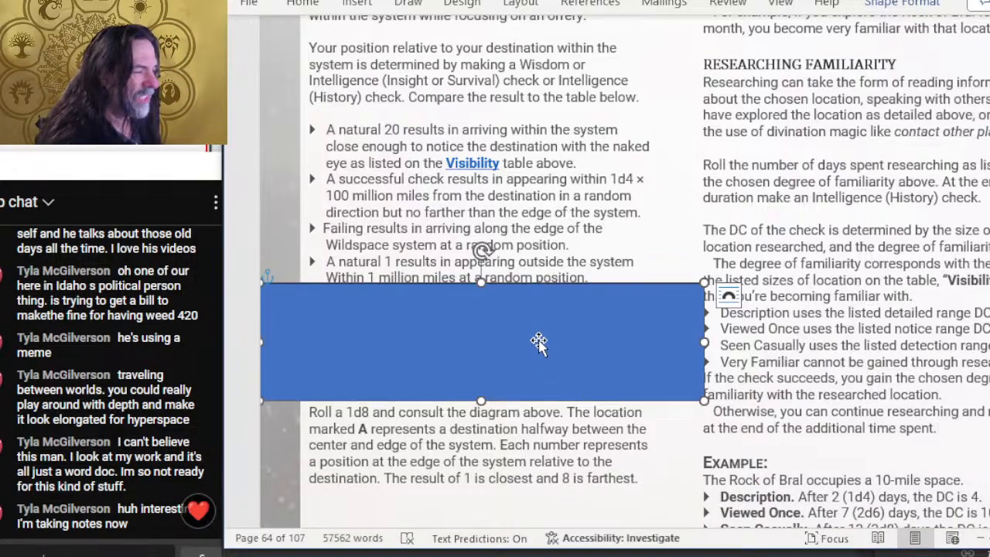
{"action": "left_click", "coordinate": [901, 6]}
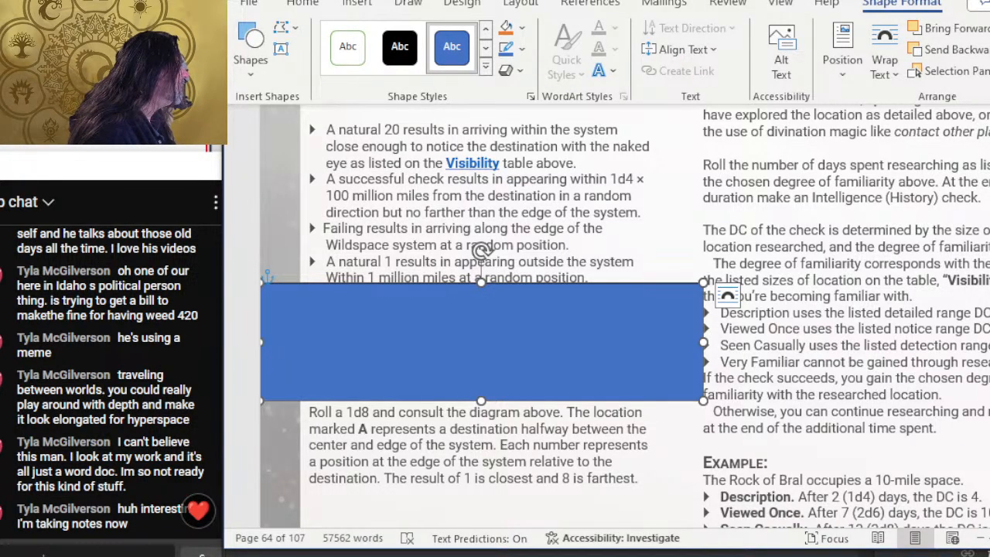
{"action": "left_click_drag", "start_coordinate": [481, 401], "coordinate": [481, 451]}
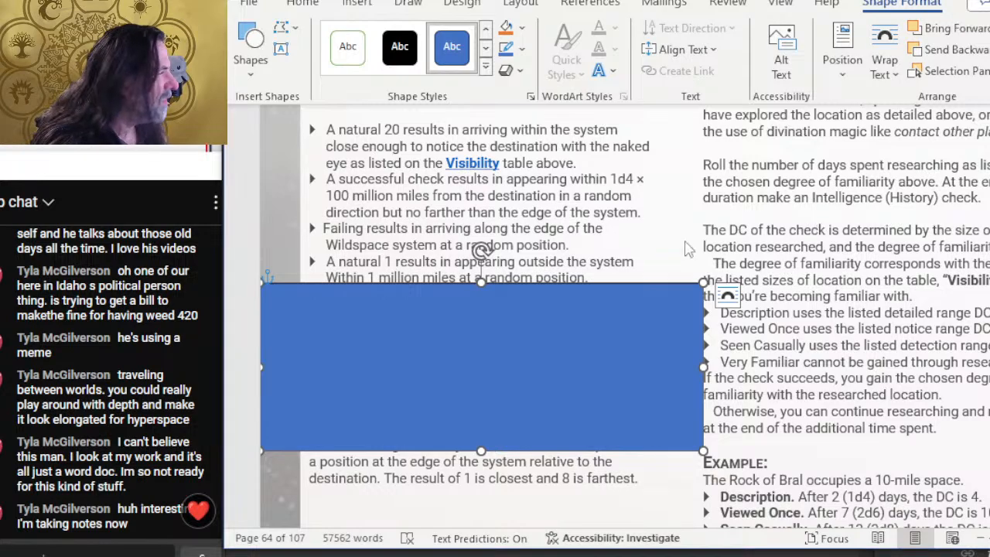
{"action": "left_click", "coordinate": [519, 300]}
{"action": "left_click", "coordinate": [486, 263]}
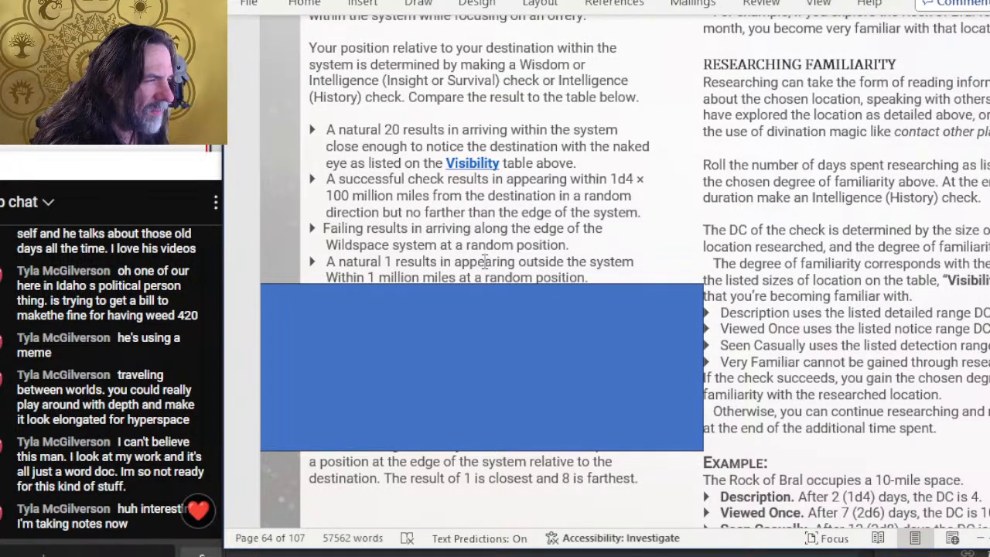
{"action": "scroll", "coordinate": [485, 261], "scroll_direction": "up", "scroll_amount": 1}
{"action": "scroll", "coordinate": [467, 255], "scroll_direction": "up", "scroll_amount": 1}
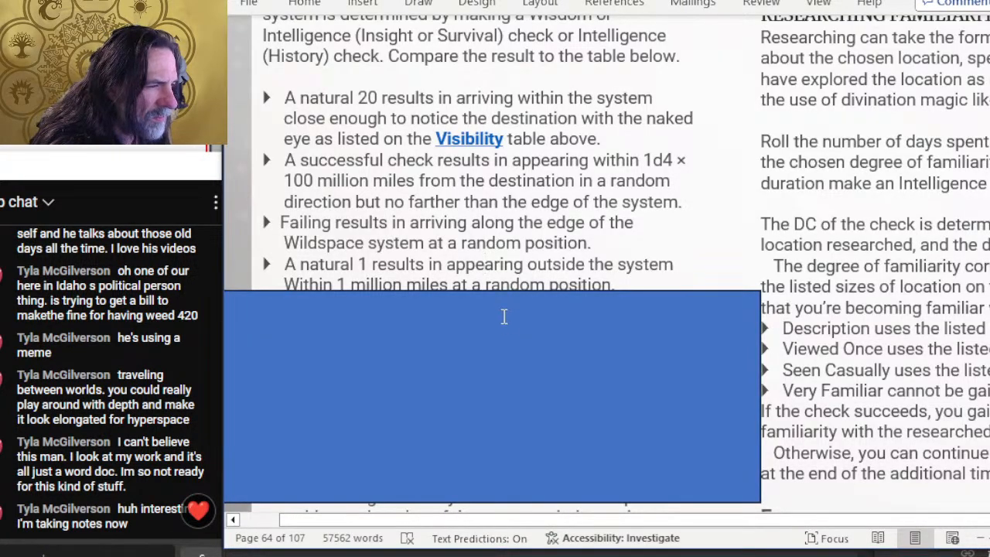
{"action": "left_click", "coordinate": [502, 317]}
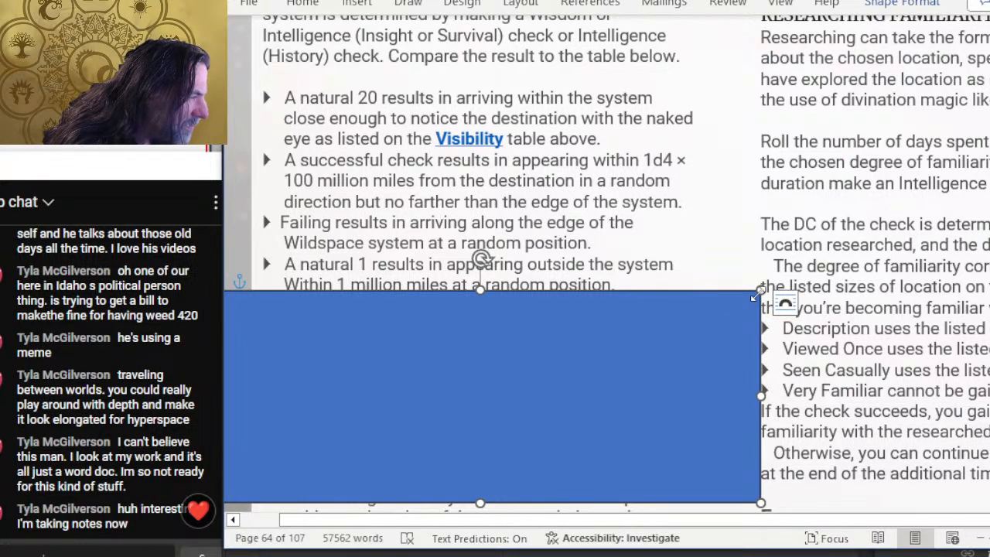
{"action": "left_click_drag", "start_coordinate": [761, 292], "coordinate": [763, 291]}
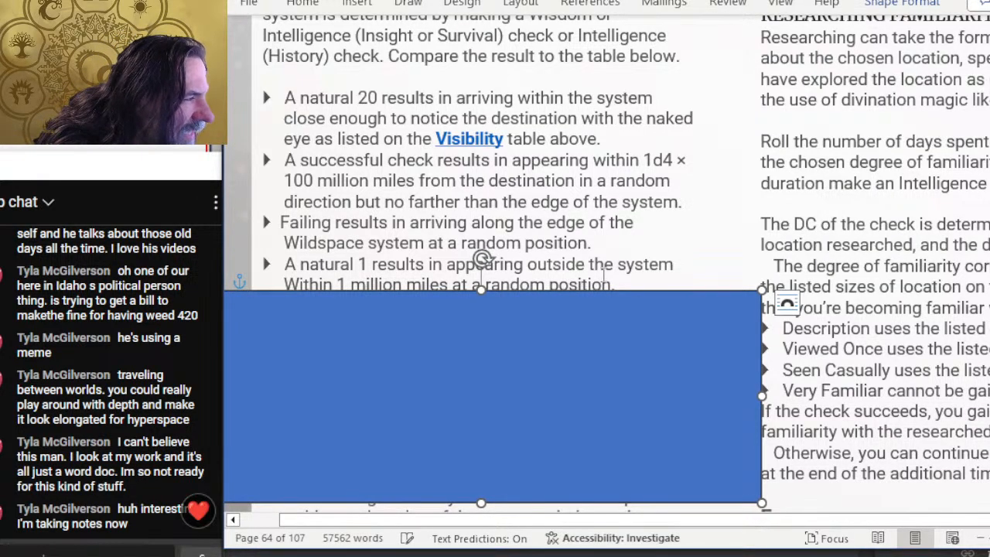
Remove the outline from the blue rectangle on page 64
{"action": "scroll", "coordinate": [526, 256], "scroll_direction": "down", "scroll_amount": 4}
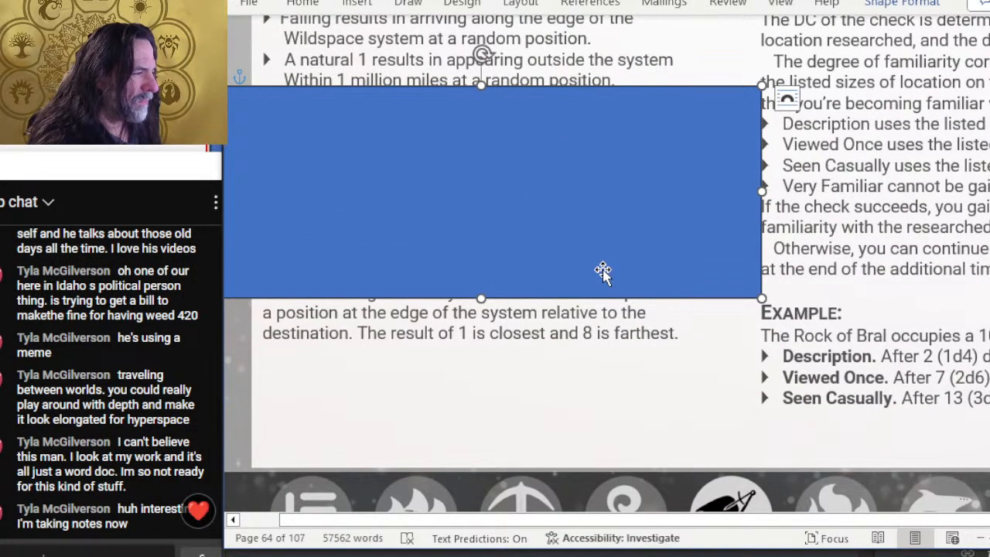
{"action": "right_click", "coordinate": [544, 136]}
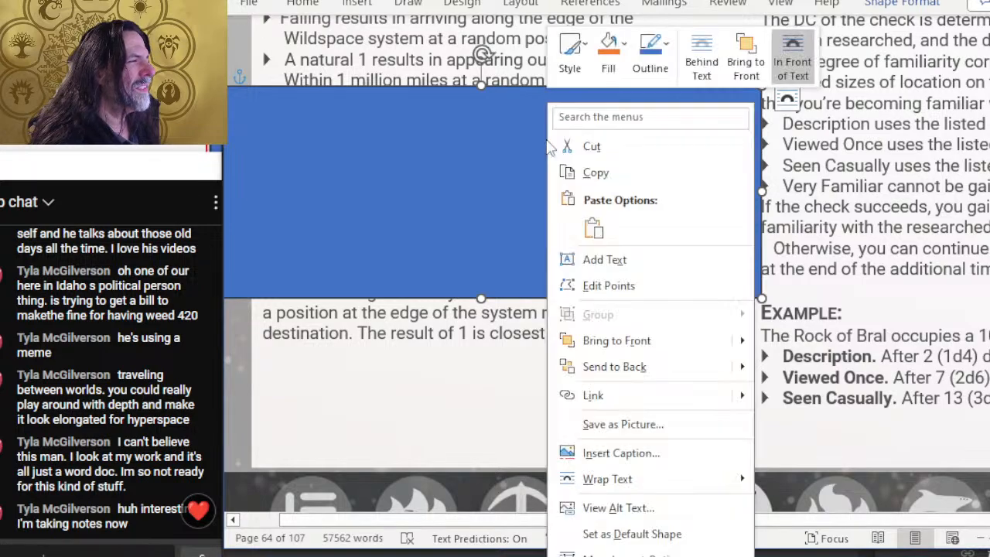
{"action": "left_click", "coordinate": [650, 50]}
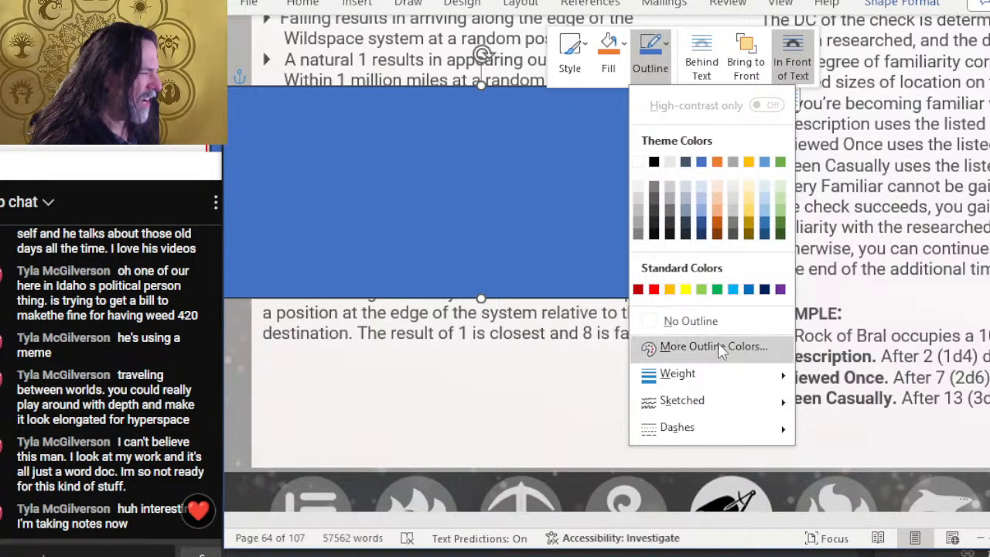
{"action": "left_click", "coordinate": [715, 324]}
Fill the rectangle with the "entry disk p64" picture from the EXPLORATION folder
{"action": "right_click", "coordinate": [603, 175]}
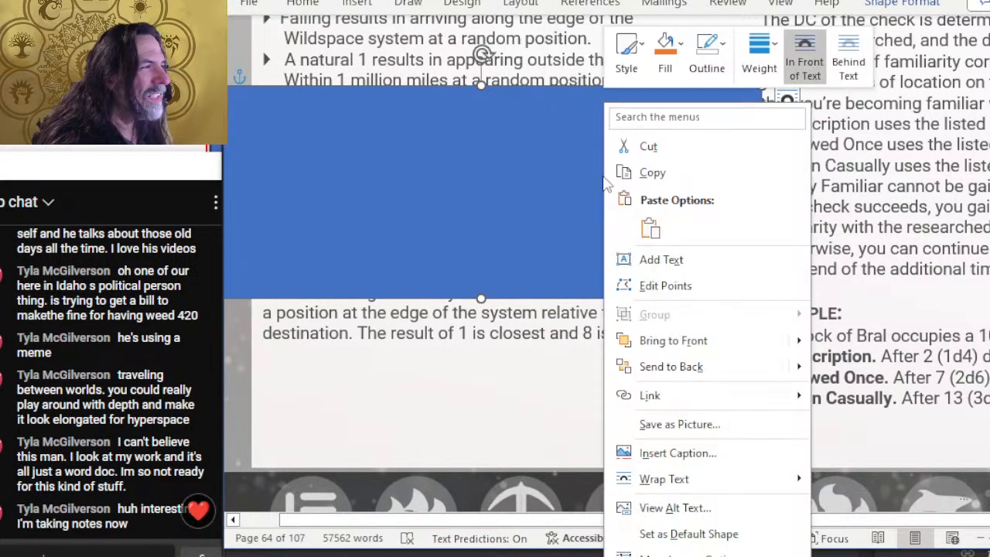
{"action": "left_click", "coordinate": [665, 52]}
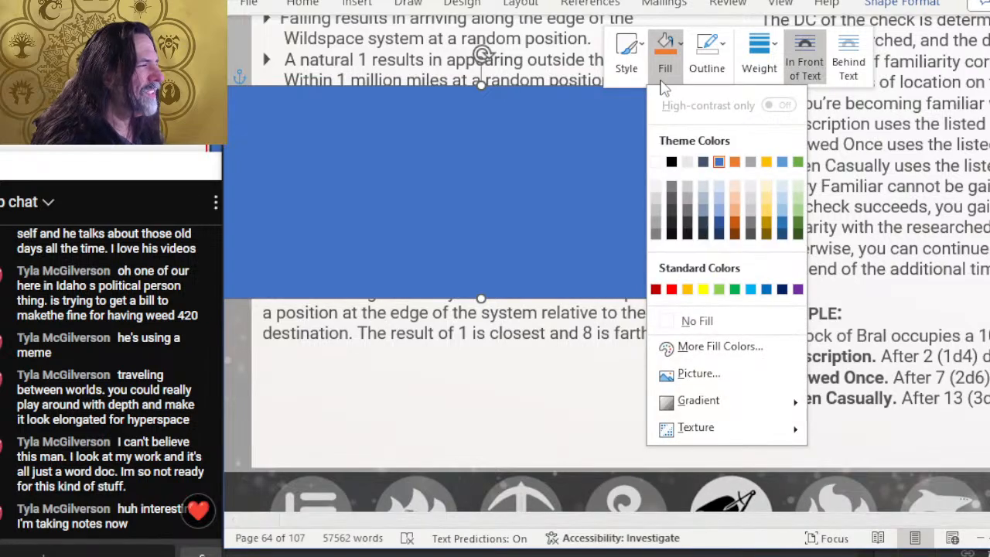
{"action": "left_click", "coordinate": [681, 373]}
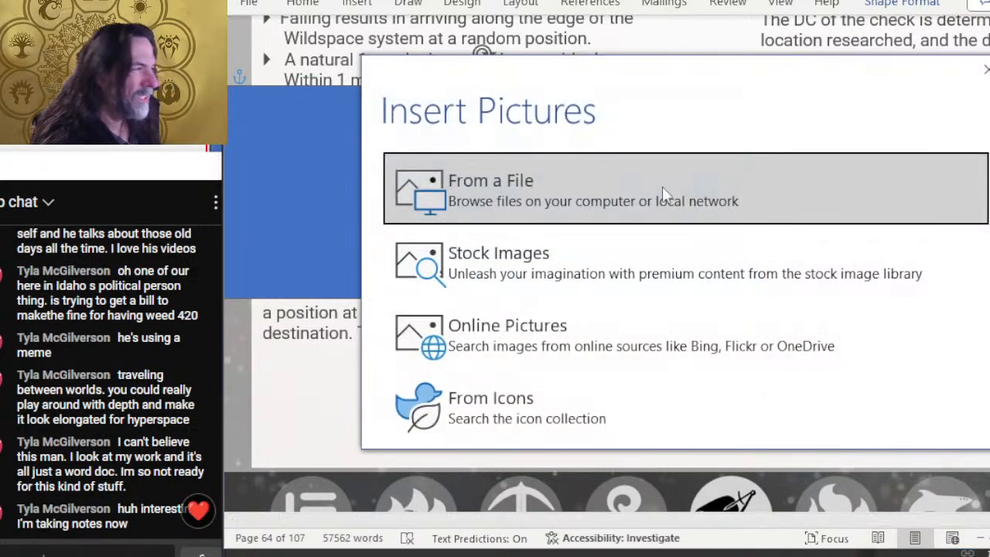
{"action": "left_click", "coordinate": [678, 161]}
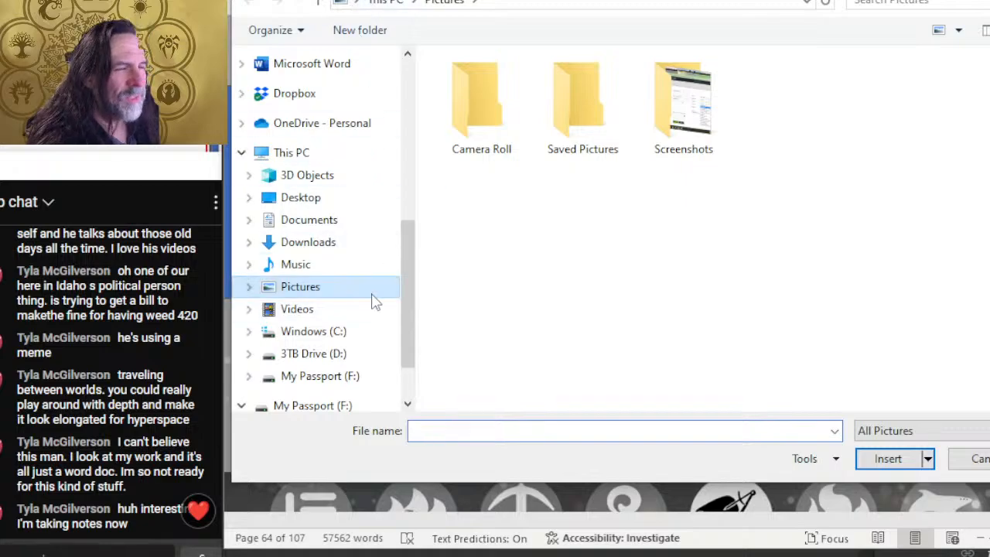
{"action": "scroll", "coordinate": [336, 289], "scroll_direction": "down", "scroll_amount": 2}
{"action": "scroll", "coordinate": [335, 294], "scroll_direction": "up", "scroll_amount": 4}
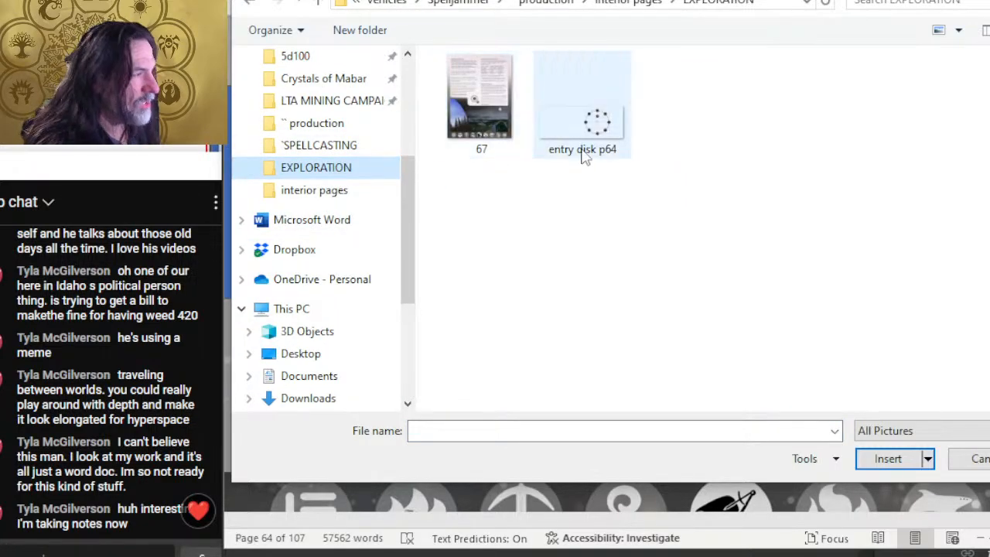
{"action": "double_click", "coordinate": [585, 151]}
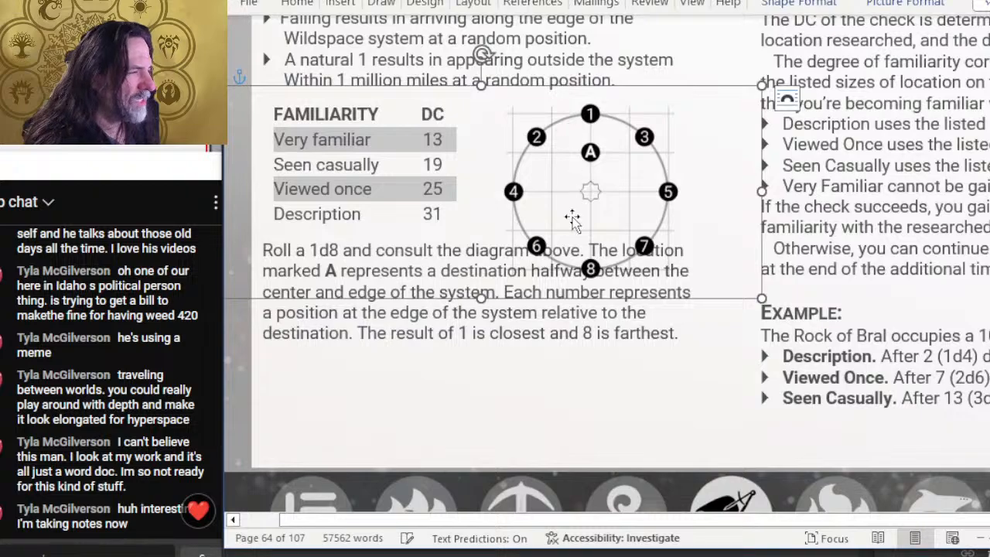
Insert three blank lines above the "Roll a 1d8" paragraph to move its text below the circle diagram
{"action": "left_click", "coordinate": [468, 335]}
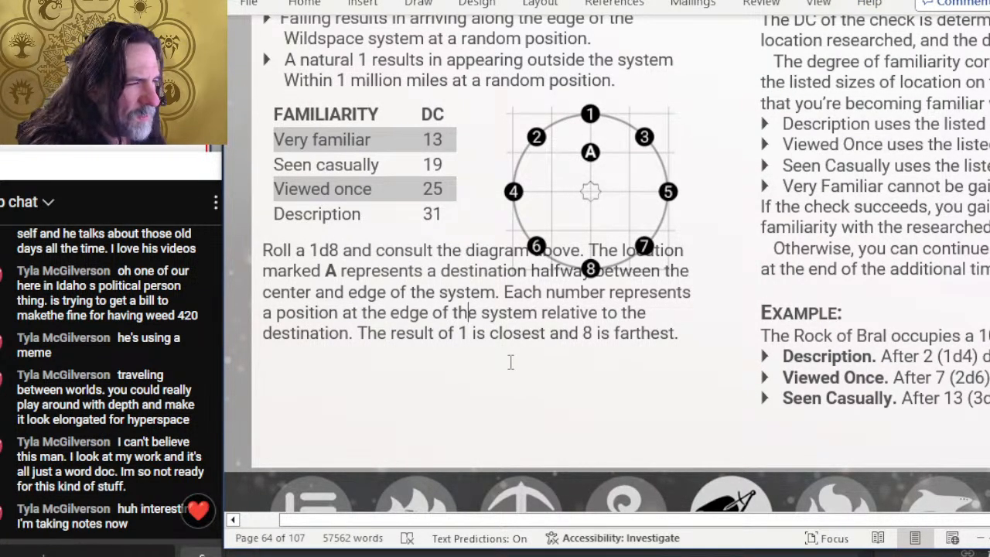
{"action": "key", "text": "Up"}
{"action": "key", "text": "Home"}
{"action": "key", "text": "Return"}
{"action": "key", "text": "Return"}
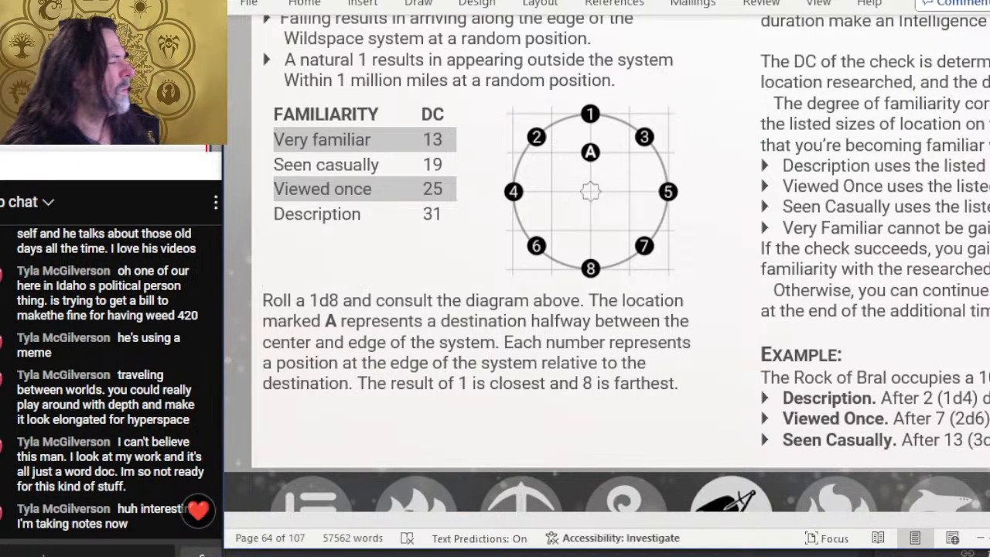
{"action": "key", "text": "Return"}
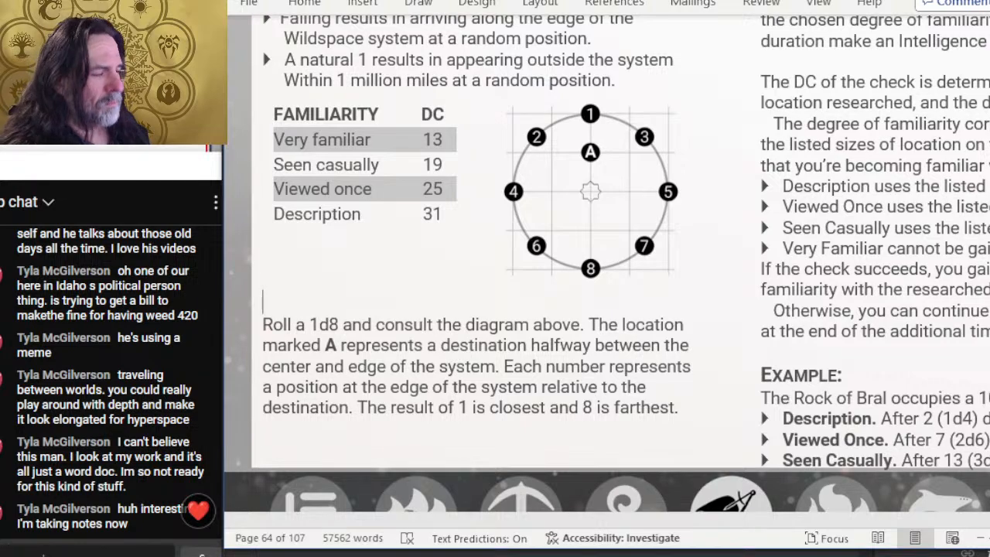
Delete three blank lines below the "Roll a 1d8" paragraph and add one back
{"action": "key", "text": "Down"}
{"action": "key", "text": "Down"}
{"action": "key", "text": "Down"}
{"action": "key", "text": "Down"}
{"action": "key", "text": "Down"}
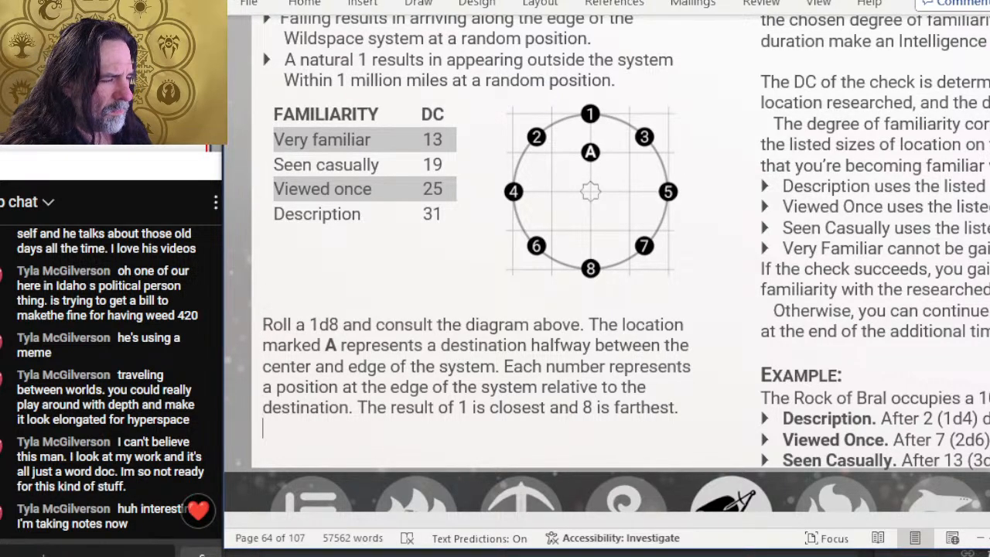
{"action": "key", "text": "Delete"}
{"action": "key", "text": "Delete"}
{"action": "key", "text": "Delete"}
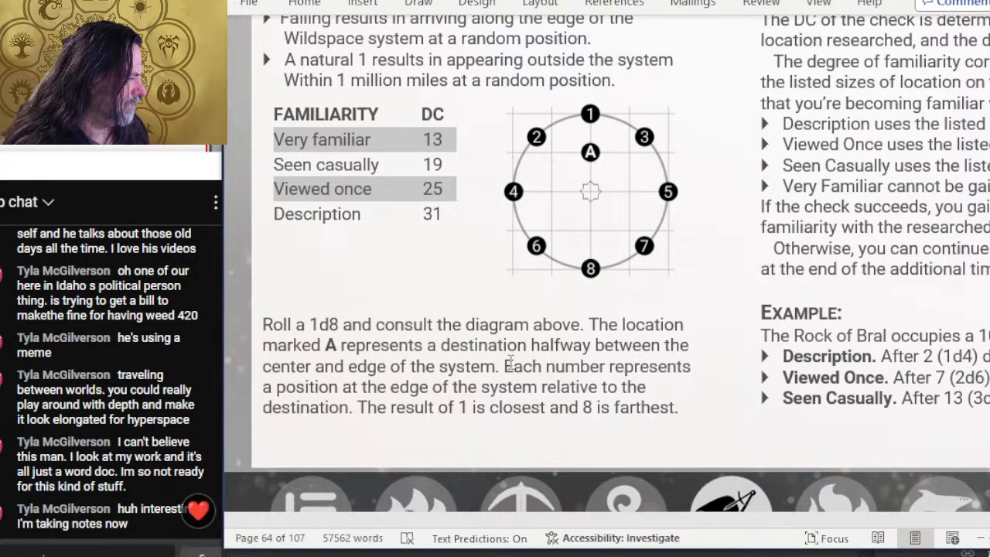
{"action": "key", "text": "Return"}
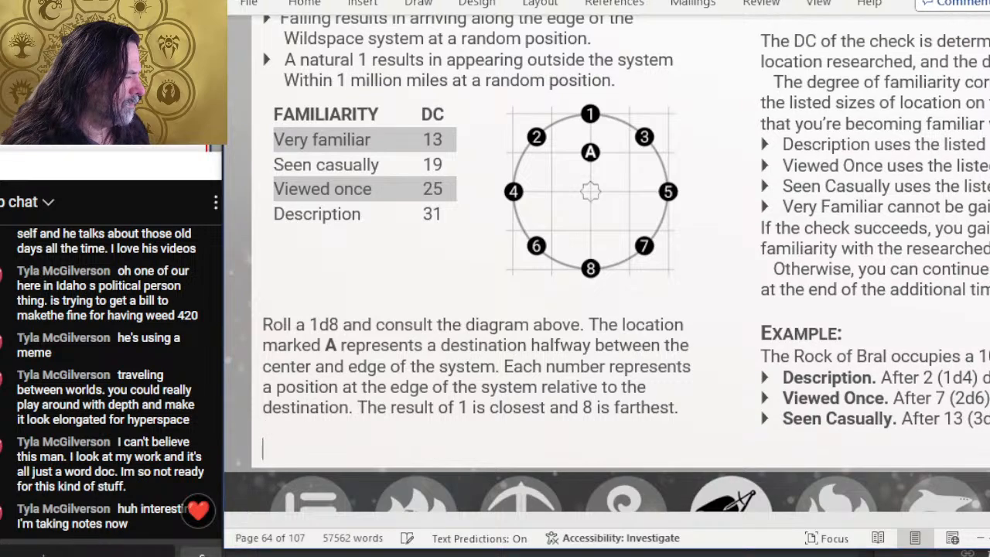
Delete one blank line above the "Roll a 1d8" paragraph to bring it closer to the diagram
{"action": "key", "text": "Up"}
{"action": "key", "text": "Up"}
{"action": "key", "text": "Up"}
{"action": "key", "text": "Up"}
{"action": "key", "text": "Up"}
{"action": "key", "text": "Up"}
{"action": "key", "text": "Up"}
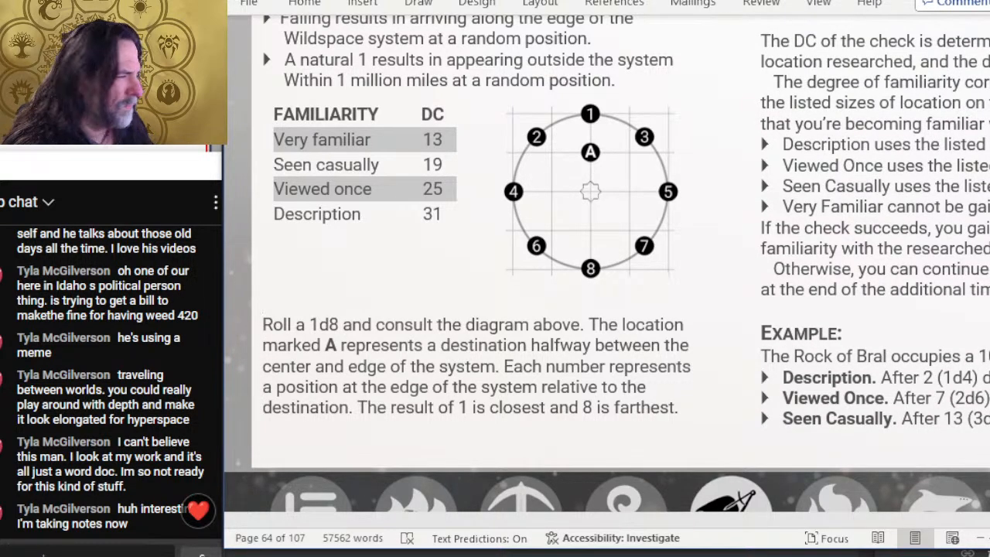
{"action": "key", "text": "Delete"}
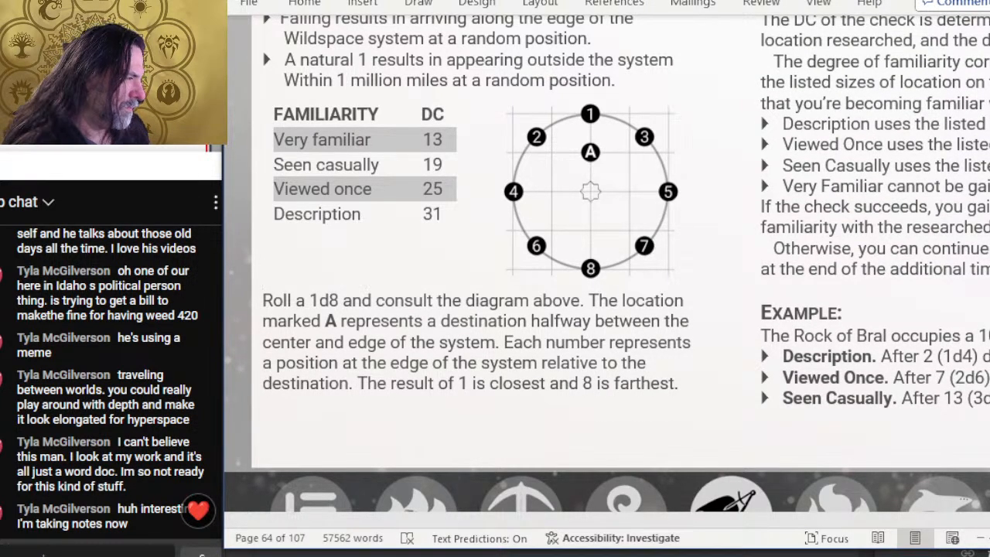
Set the blank line above the "Roll a 1d8" paragraph to font size 20 and delete one blank line below the paragraph
{"action": "left_click", "coordinate": [262, 291]}
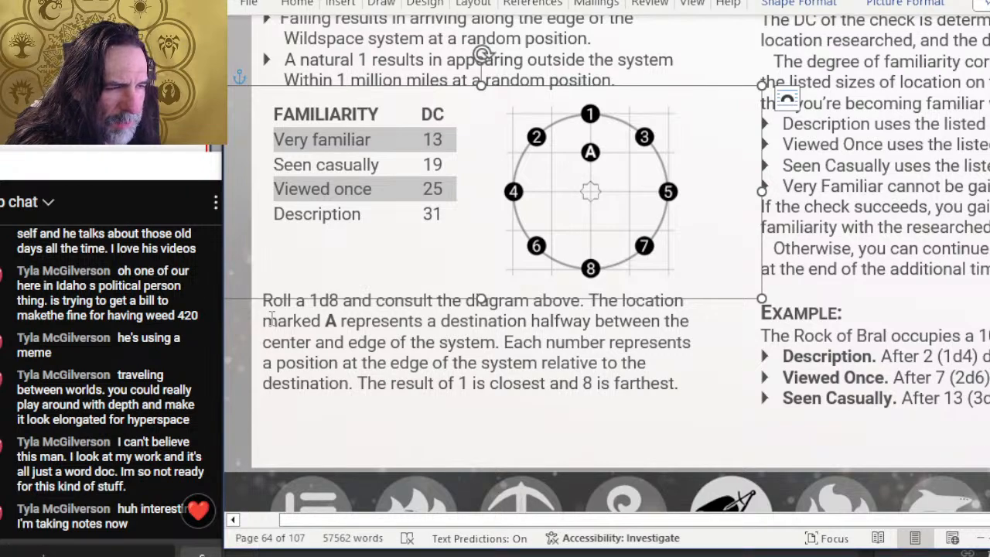
{"action": "left_click", "coordinate": [273, 319]}
{"action": "key", "text": "shift+Right"}
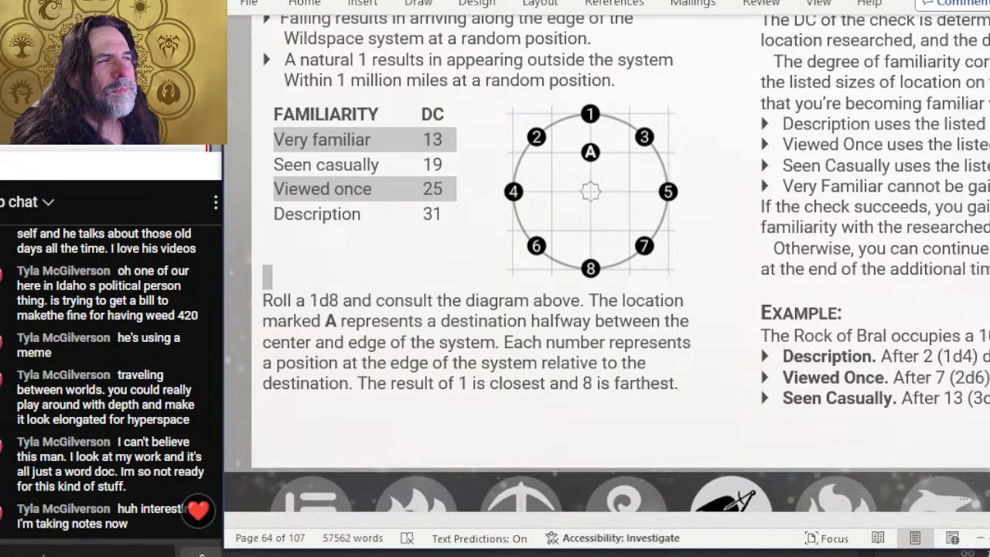
{"action": "left_click", "coordinate": [305, 4]}
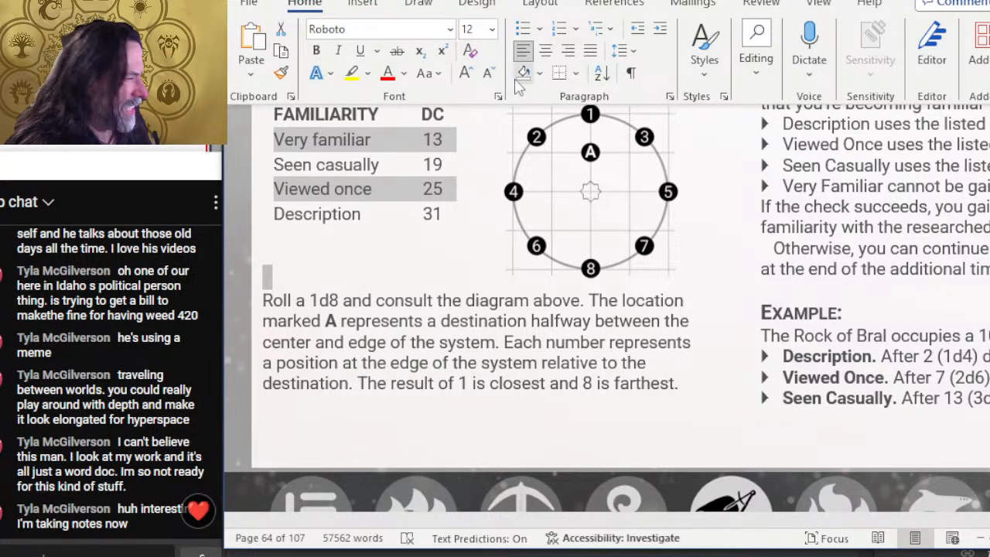
{"action": "left_click", "coordinate": [474, 80]}
{"action": "left_click", "coordinate": [473, 80]}
{"action": "left_click", "coordinate": [473, 80]}
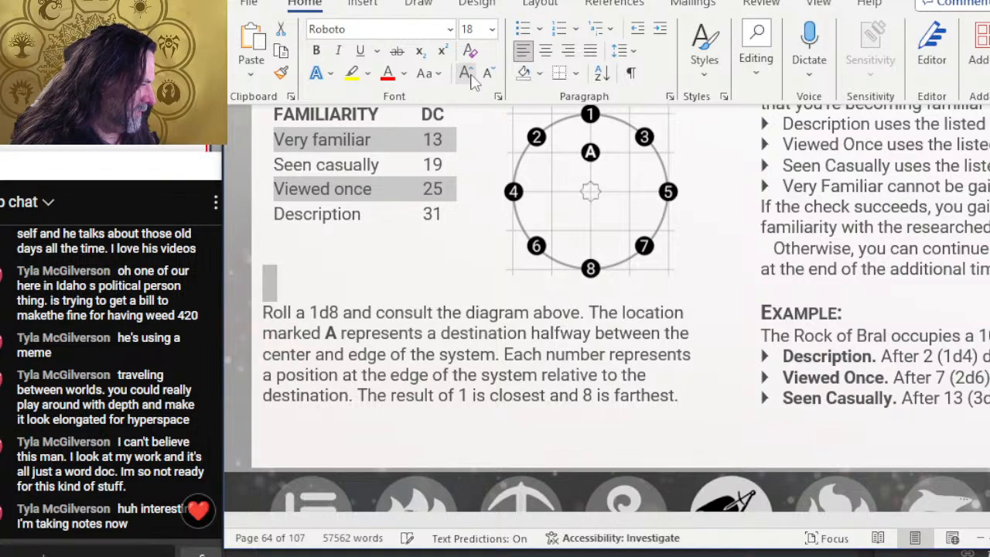
{"action": "left_click", "coordinate": [474, 80]}
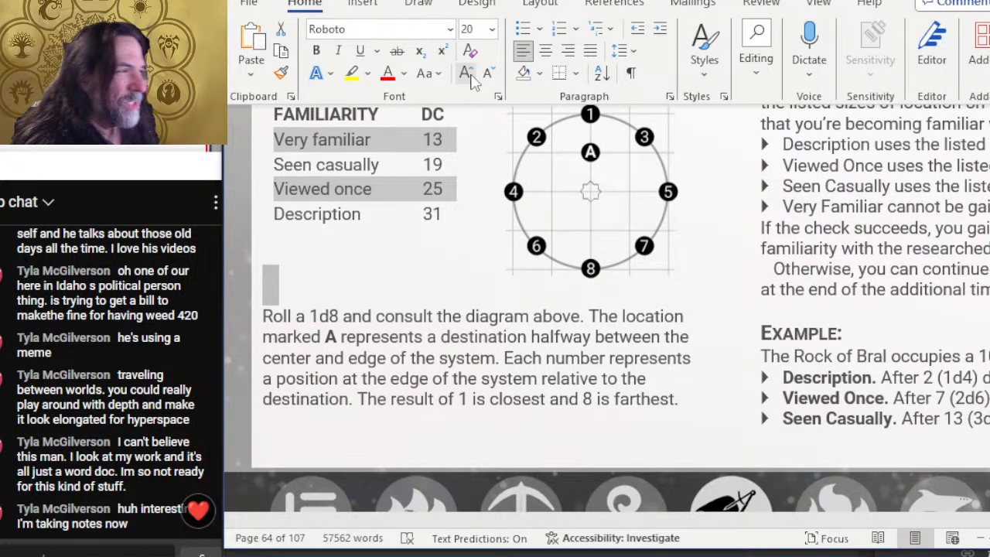
{"action": "left_click", "coordinate": [378, 430]}
{"action": "key", "text": "Delete"}
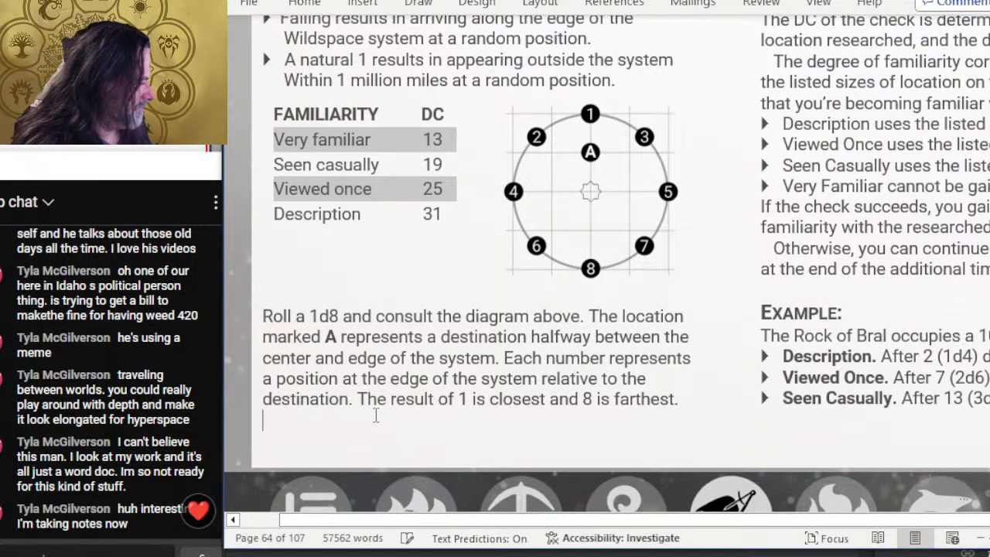
Try a font size of 19 on the blank line above the "Roll a 1d8" paragraph
{"action": "left_click", "coordinate": [264, 301]}
{"action": "double_click", "coordinate": [264, 301]}
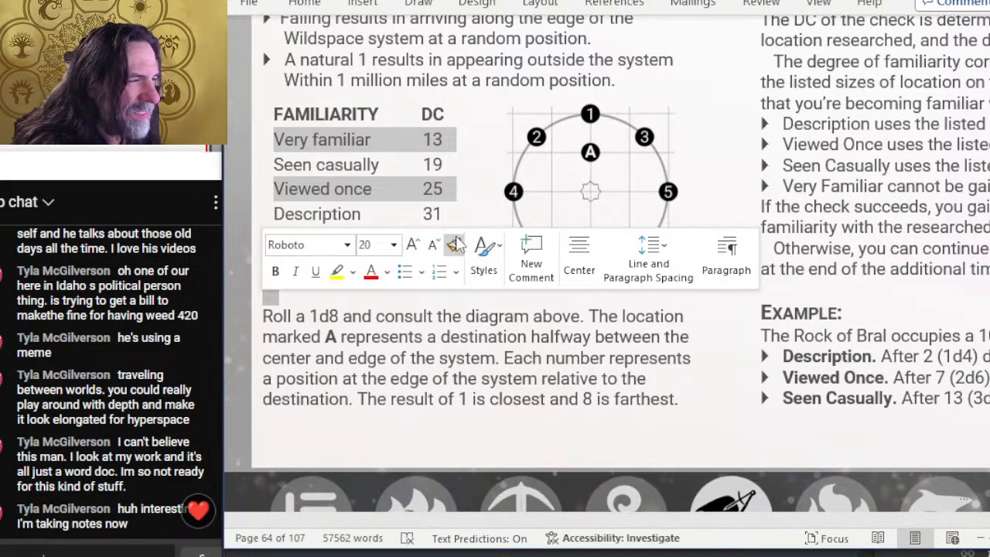
{"action": "left_click", "coordinate": [369, 245]}
{"action": "type", "text": "19"}
{"action": "key", "text": "Return"}
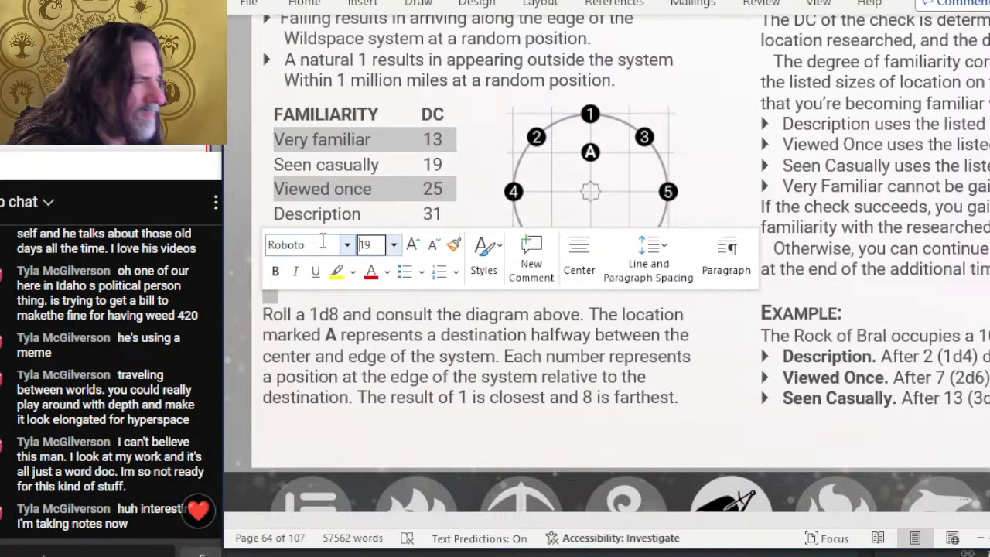
{"action": "key", "text": "ctrl+]"}
{"action": "left_click", "coordinate": [567, 422]}
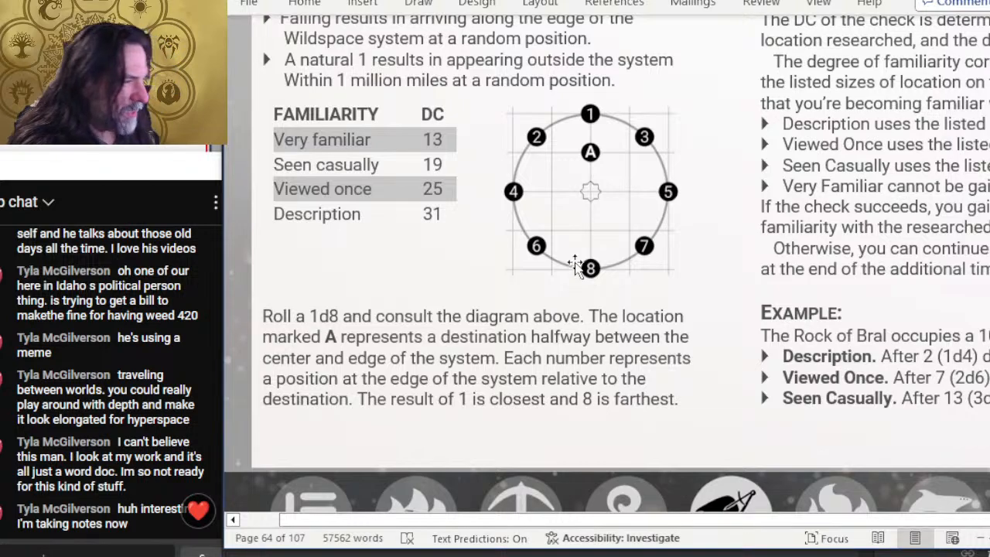
Nudge the circle diagram slightly down to centre it between the bullet list and the "Roll a 1d8" paragraph
{"action": "left_click", "coordinate": [579, 231]}
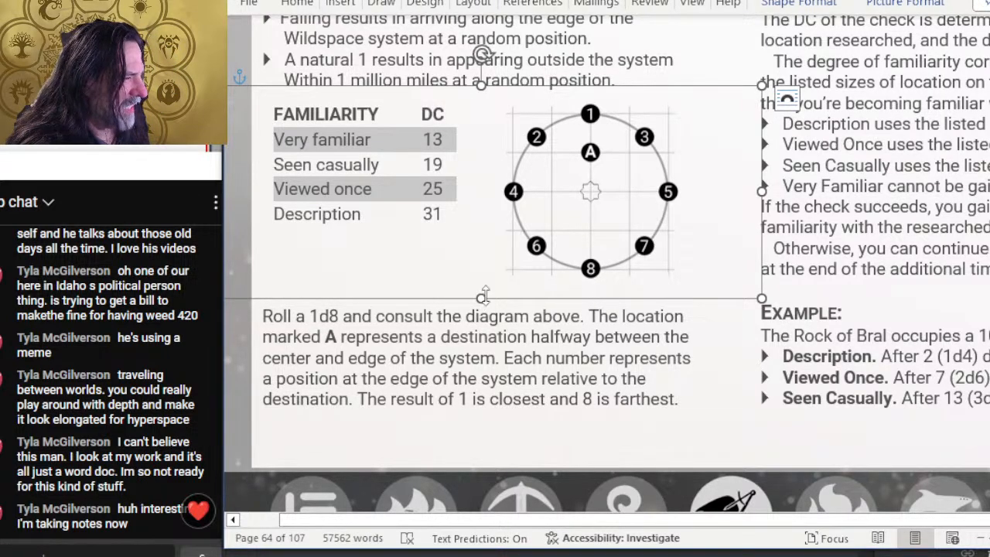
{"action": "key", "text": "Down"}
{"action": "key", "text": "Down"}
{"action": "key", "text": "Down"}
{"action": "key", "text": "Down"}
{"action": "key", "text": "Down"}
{"action": "key", "text": "Down"}
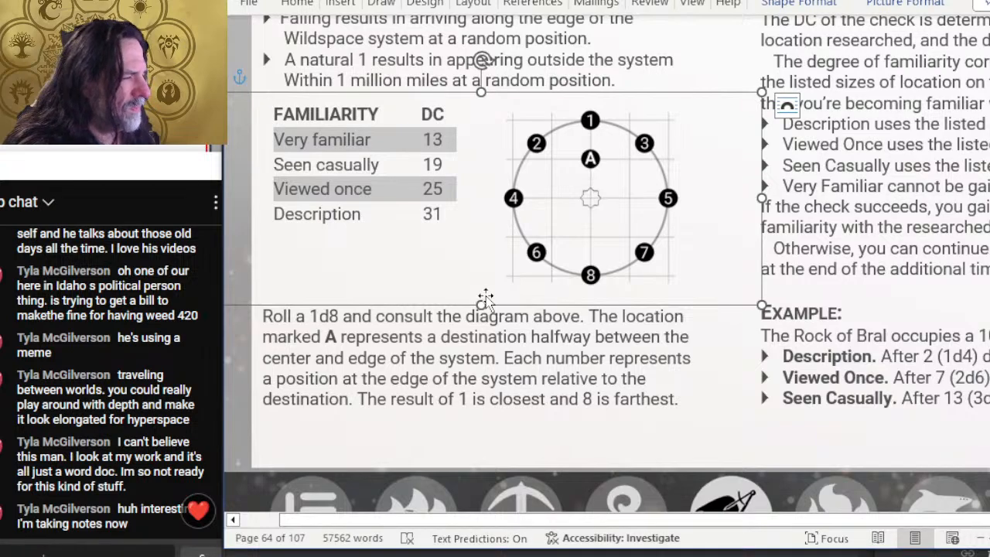
{"action": "key", "text": "Up"}
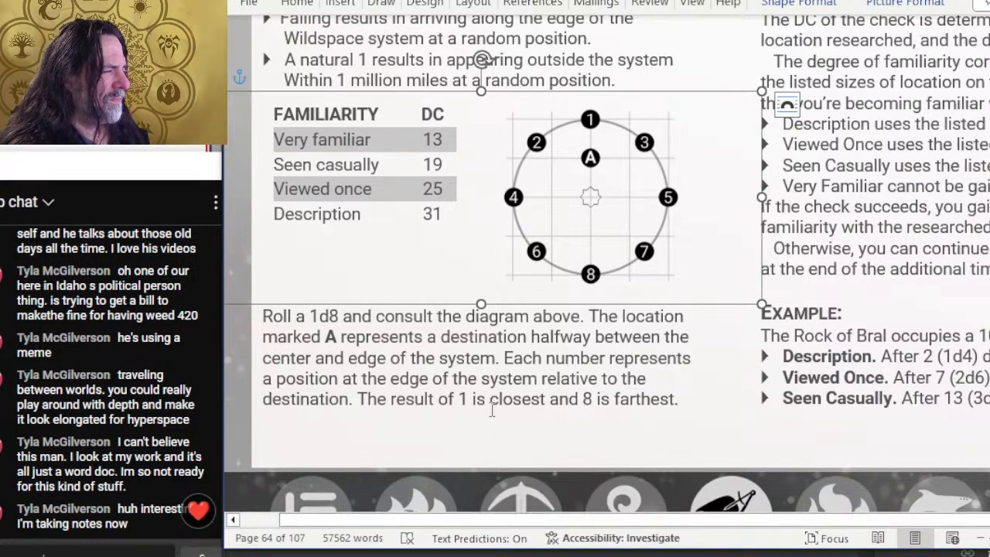
{"action": "left_click", "coordinate": [479, 375]}
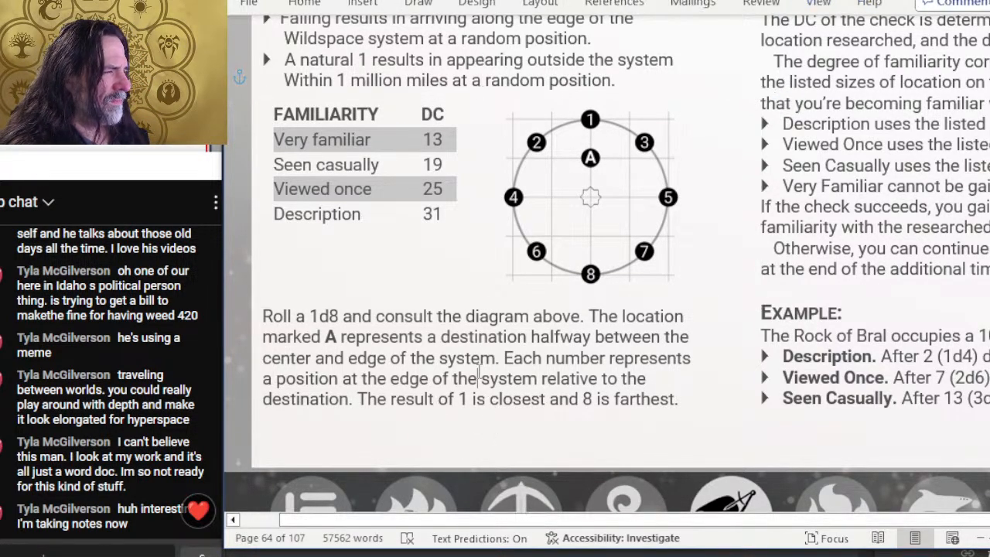
Send the circle diagram to the back, behind the Familiarity table
{"action": "left_click", "coordinate": [515, 273]}
{"action": "right_click", "coordinate": [515, 270]}
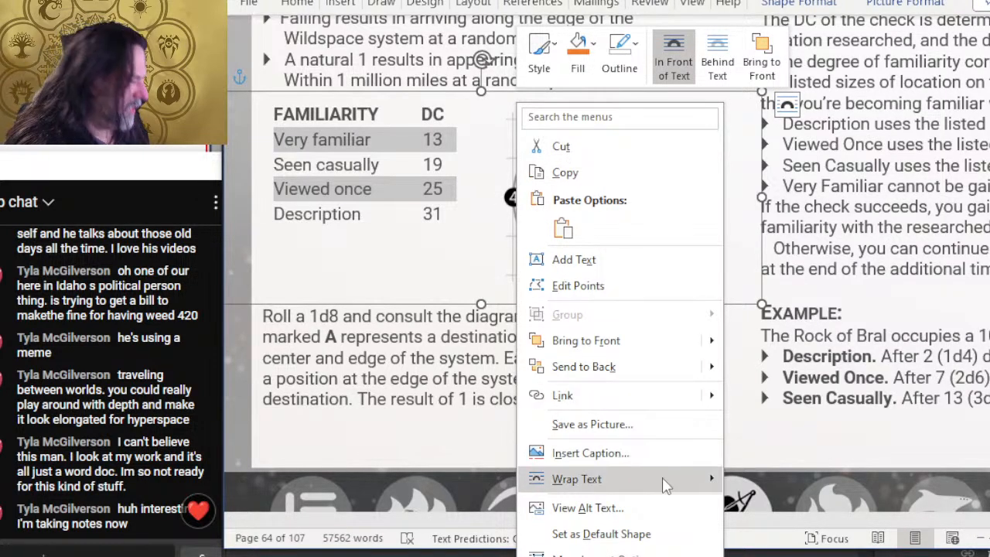
{"action": "left_click", "coordinate": [672, 370]}
Nudge the Familiarity table's text box down until it is vertically centred beside the circle diagram
{"action": "left_click", "coordinate": [415, 181]}
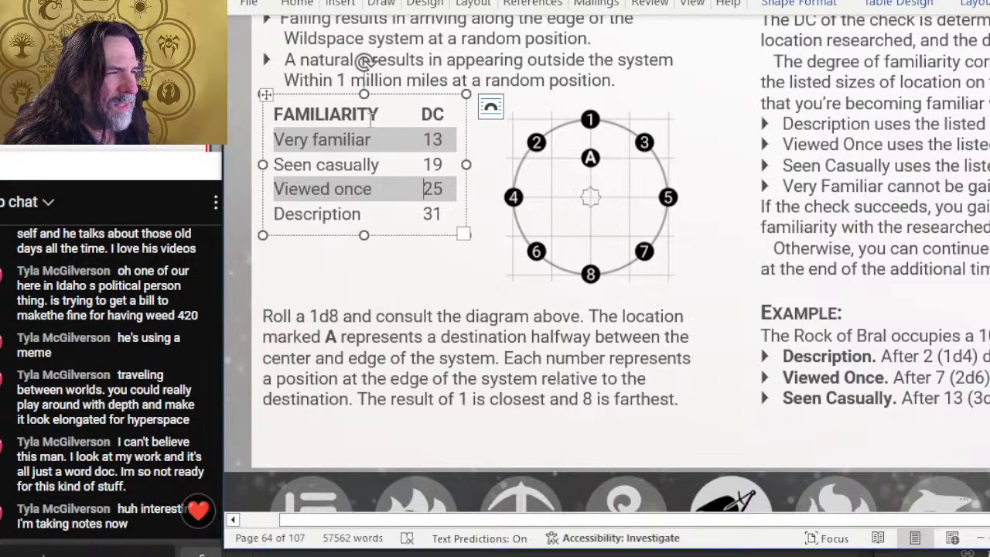
{"action": "left_click", "coordinate": [362, 63]}
{"action": "key", "text": "Down"}
{"action": "key", "text": "Down"}
{"action": "key", "text": "Down"}
{"action": "key", "text": "Down"}
{"action": "key", "text": "Down"}
{"action": "key", "text": "ctrl+Up"}
{"action": "key", "text": "ctrl+Up"}
{"action": "key", "text": "ctrl+Up"}
{"action": "key", "text": "ctrl+Up"}
{"action": "key", "text": "ctrl+Up"}
{"action": "key", "text": "ctrl+Up"}
{"action": "key", "text": "ctrl+Up"}
{"action": "key", "text": "ctrl+Up"}
{"action": "key", "text": "ctrl+Up"}
{"action": "key", "text": "ctrl+Up"}
{"action": "key", "text": "ctrl+Up"}
{"action": "key", "text": "ctrl+Up"}
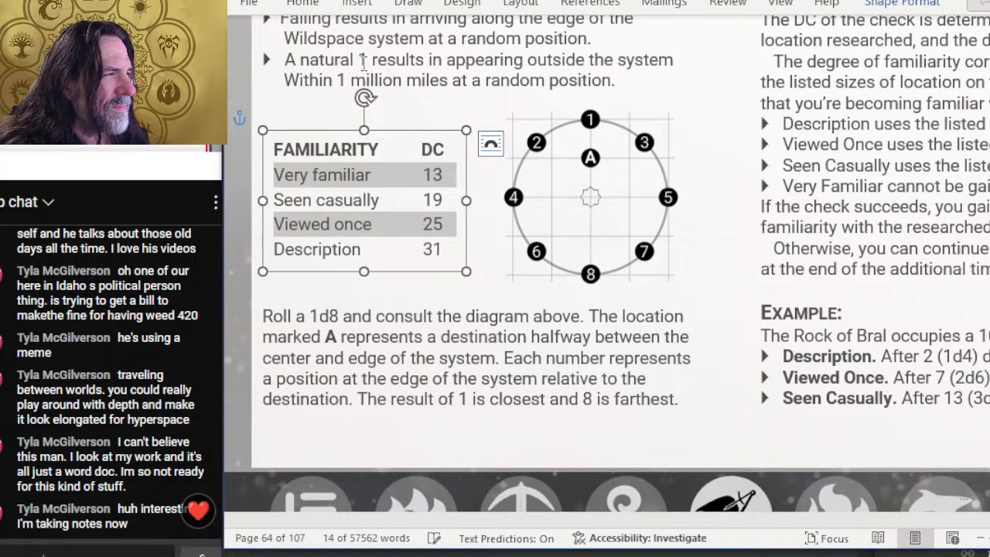
{"action": "key", "text": "ctrl+Up"}
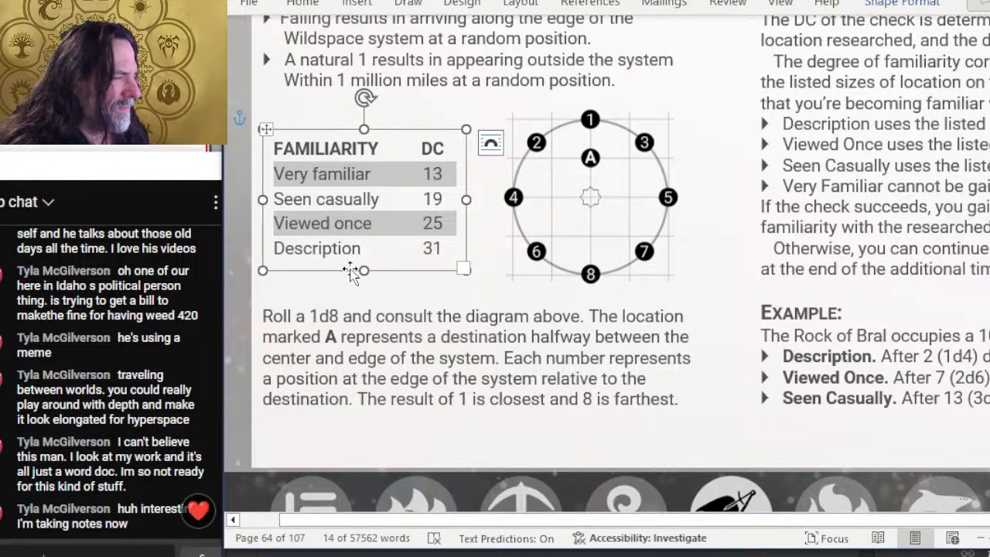
{"action": "left_click", "coordinate": [386, 340]}
Nudge the circle diagram right, toward the right edge of the left text column on page 64
{"action": "scroll", "coordinate": [401, 294], "scroll_direction": "down", "scroll_amount": 2, "text": "ctrl"}
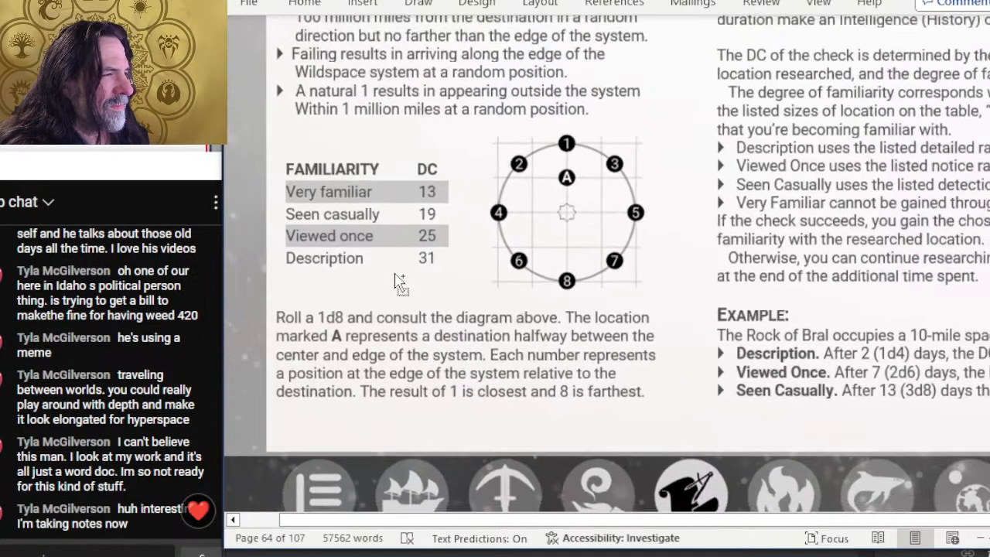
{"action": "scroll", "coordinate": [368, 238], "scroll_direction": "up", "scroll_amount": 2}
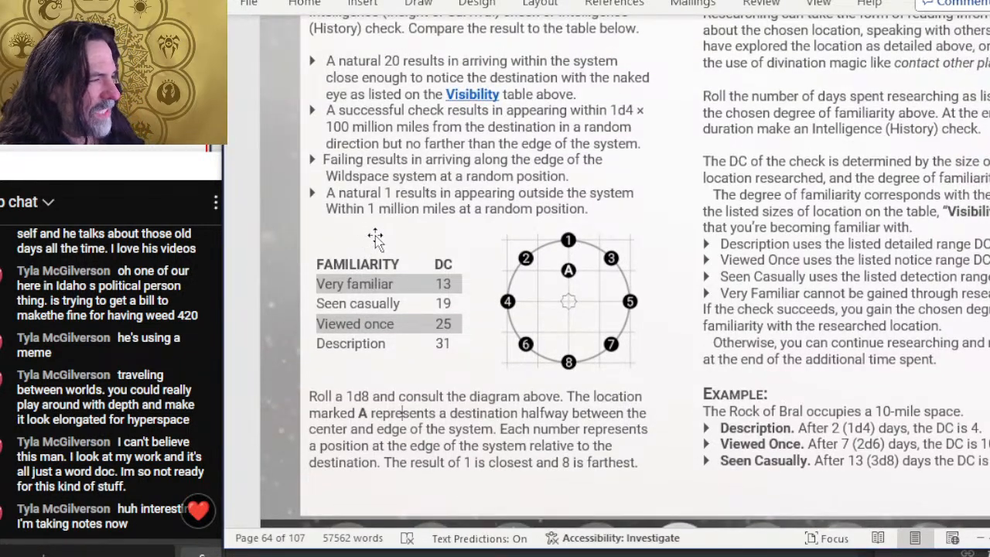
{"action": "scroll", "coordinate": [383, 231], "scroll_direction": "down", "scroll_amount": 2, "text": "ctrl"}
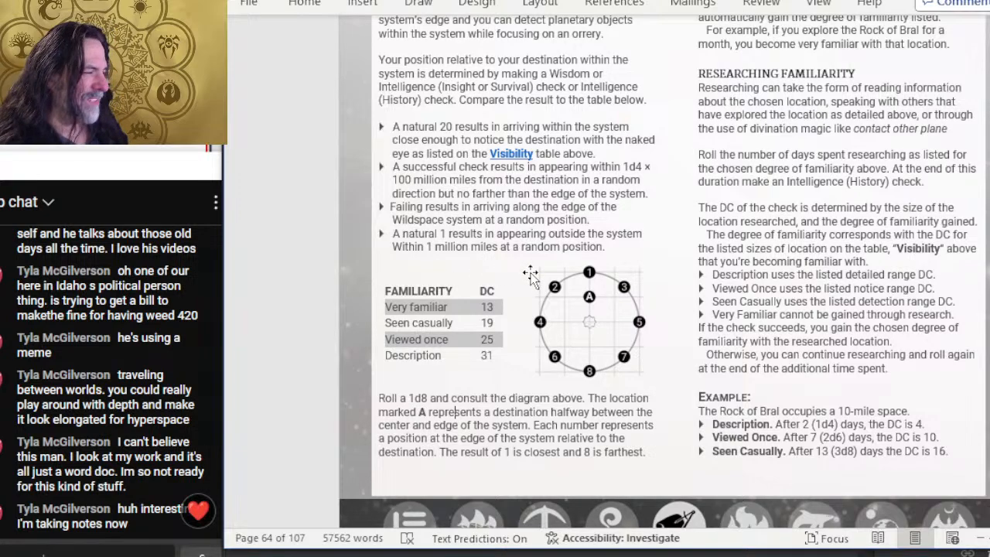
{"action": "scroll", "coordinate": [709, 236], "scroll_direction": "up", "scroll_amount": 2}
{"action": "scroll", "coordinate": [681, 248], "scroll_direction": "down", "scroll_amount": 4}
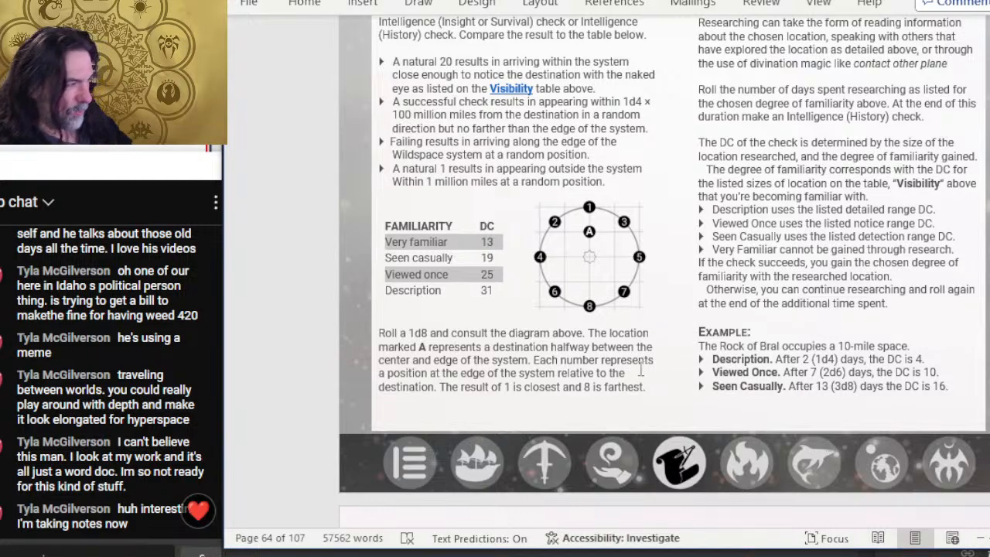
{"action": "left_click", "coordinate": [558, 280]}
{"action": "key", "text": "Right"}
{"action": "key", "text": "Right"}
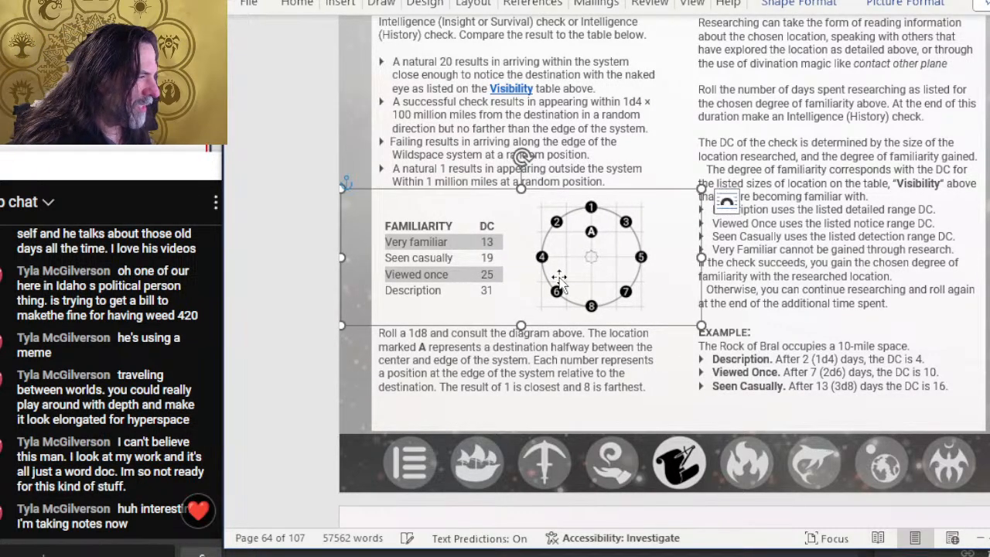
{"action": "key", "text": "Right"}
{"action": "key", "text": "Right"}
{"action": "key", "text": "Right"}
{"action": "key", "text": "Right"}
{"action": "key", "text": "Right"}
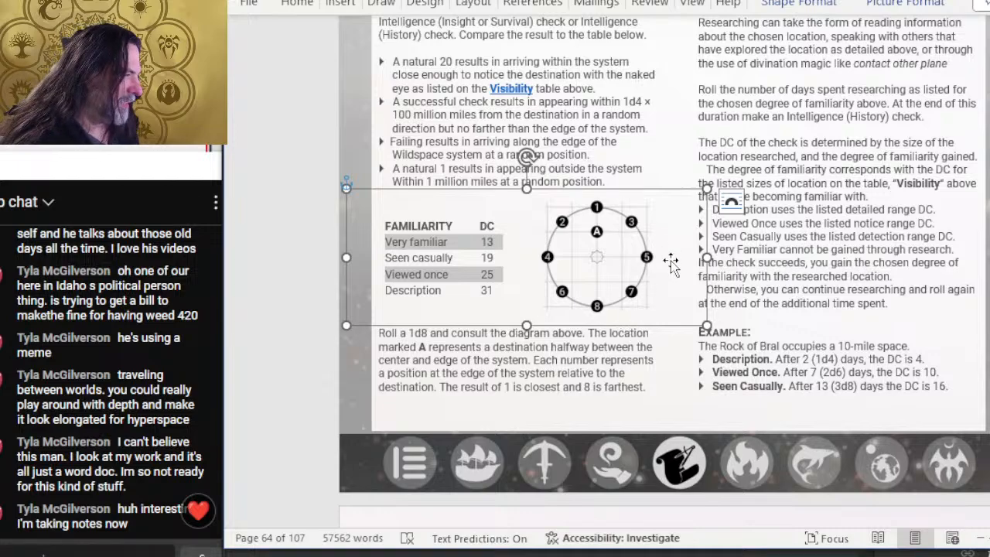
Nudge the Familiarity table left to line up with the left edge of the "Roll a 1d8" paragraph
{"action": "left_click", "coordinate": [447, 240]}
{"action": "left_click", "coordinate": [446, 181]}
{"action": "key", "text": "Left"}
{"action": "key", "text": "Left"}
{"action": "key", "text": "Left"}
{"action": "key", "text": "Left"}
{"action": "key", "text": "Left"}
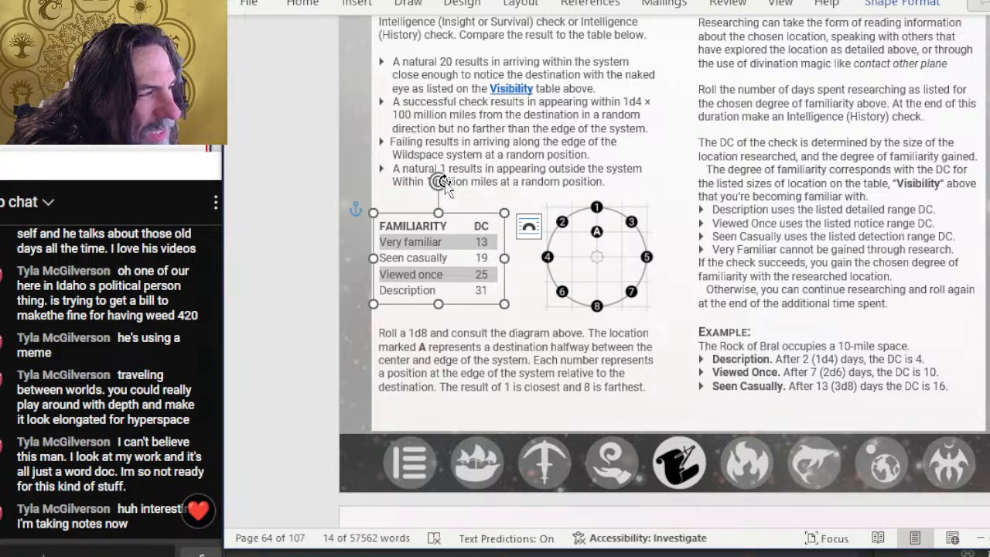
{"action": "key", "text": "Left"}
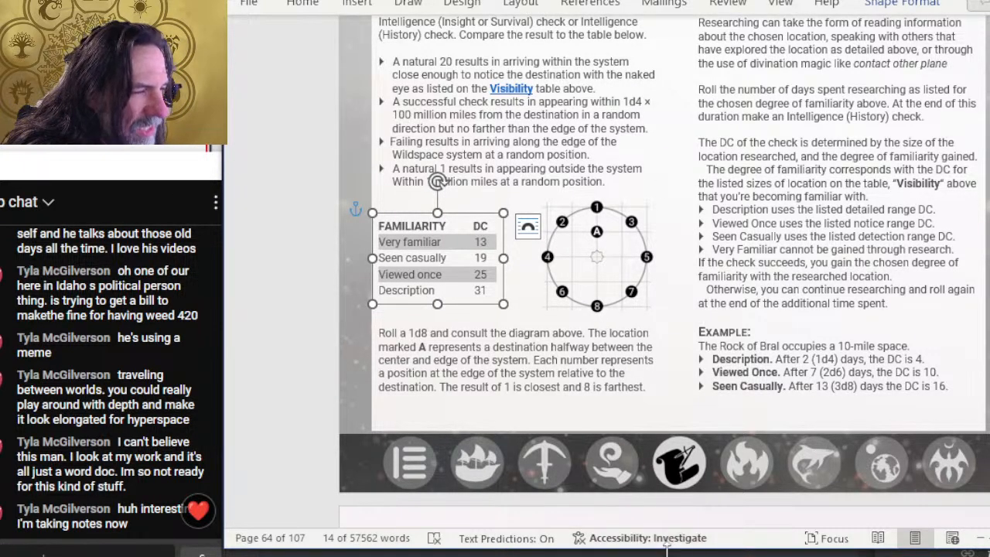
{"action": "left_click", "coordinate": [434, 387]}
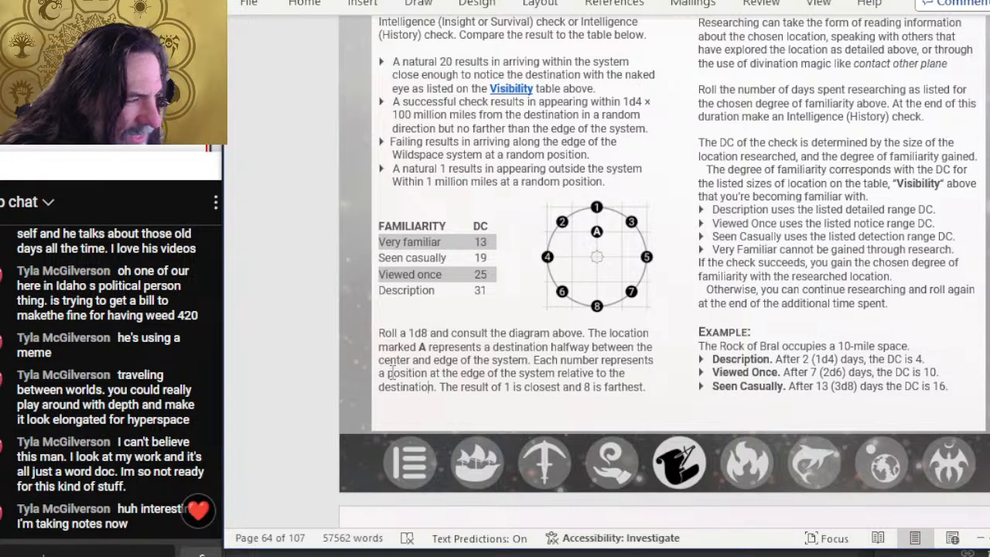
Nudge the circle diagram slightly left to fit the column, and undo the last nudge
{"action": "left_click", "coordinate": [634, 240]}
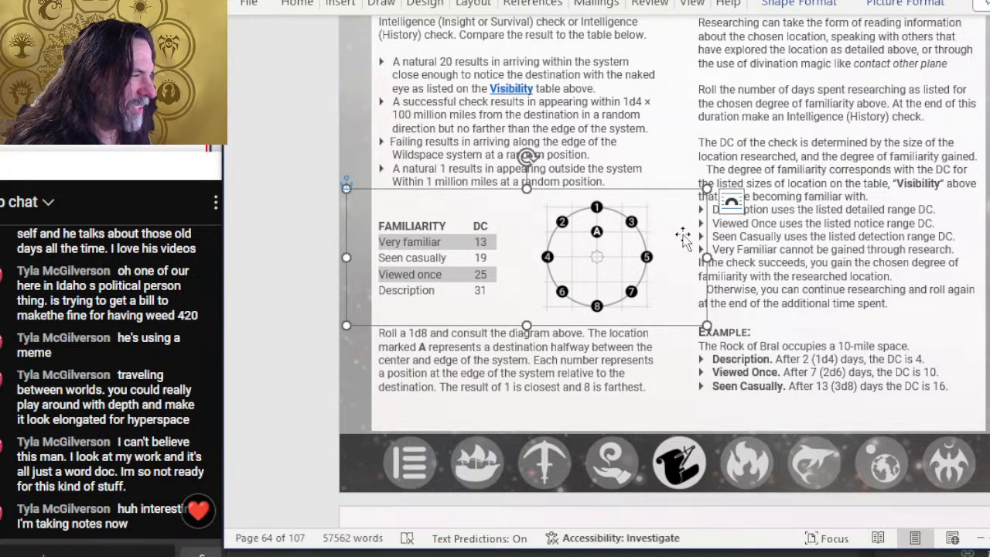
{"action": "key", "text": "Left"}
{"action": "key", "text": "Left"}
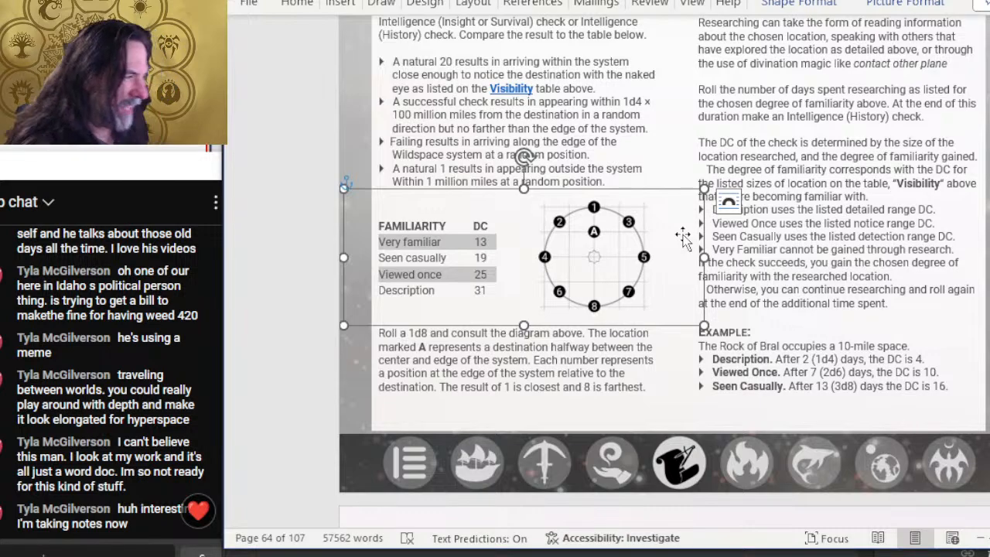
{"action": "left_click", "coordinate": [557, 386]}
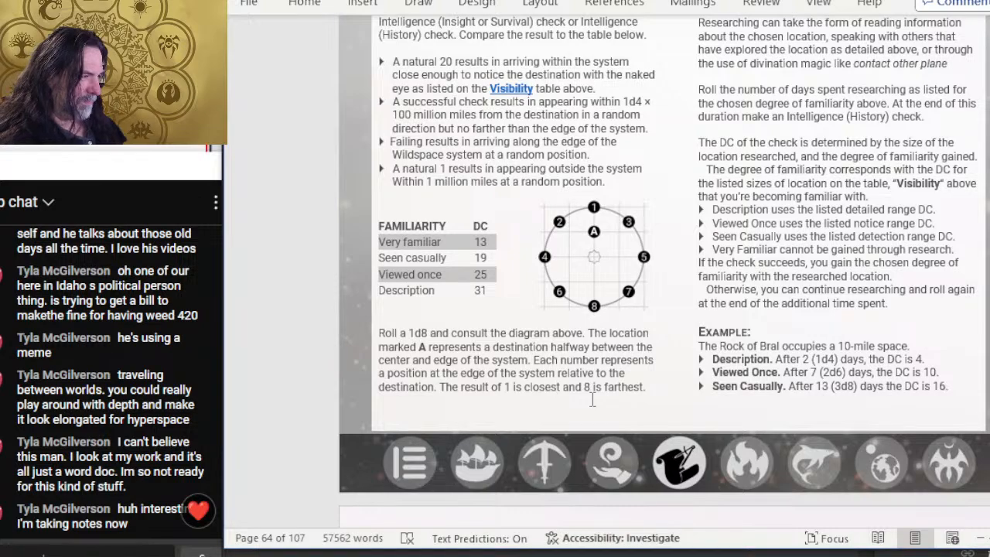
{"action": "key", "text": "ctrl+z"}
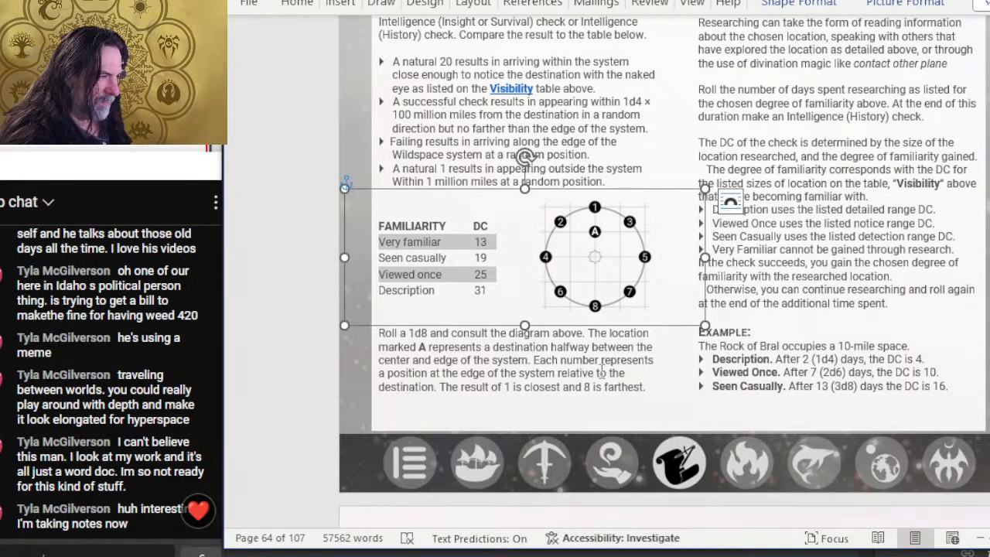
{"action": "left_click", "coordinate": [602, 365]}
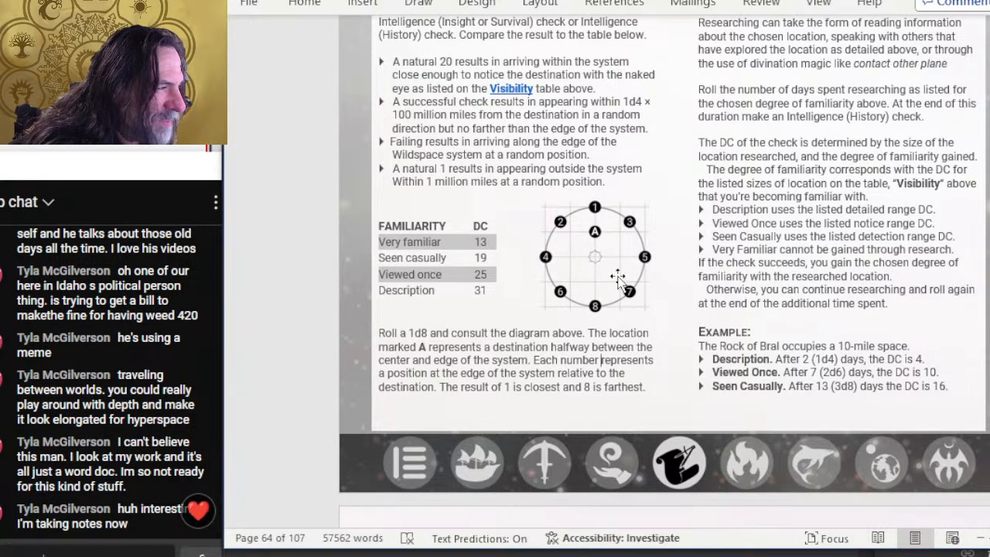
Review the Entering Wildspace section on page 64, checking its rules text against the Familiarity table and circle diagram
{"action": "scroll", "coordinate": [611, 298], "scroll_direction": "up", "scroll_amount": 3}
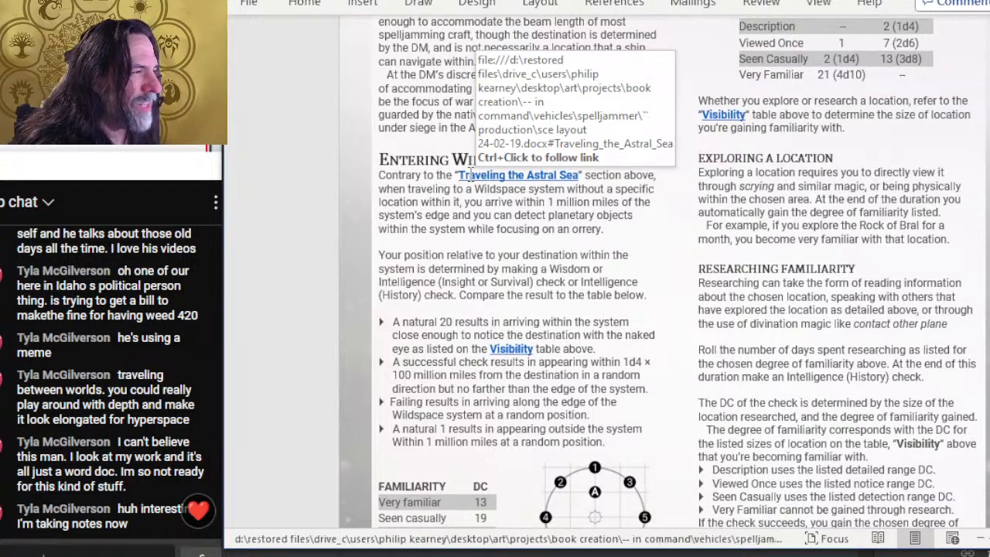
{"action": "scroll", "coordinate": [467, 227], "scroll_direction": "up", "scroll_amount": 3}
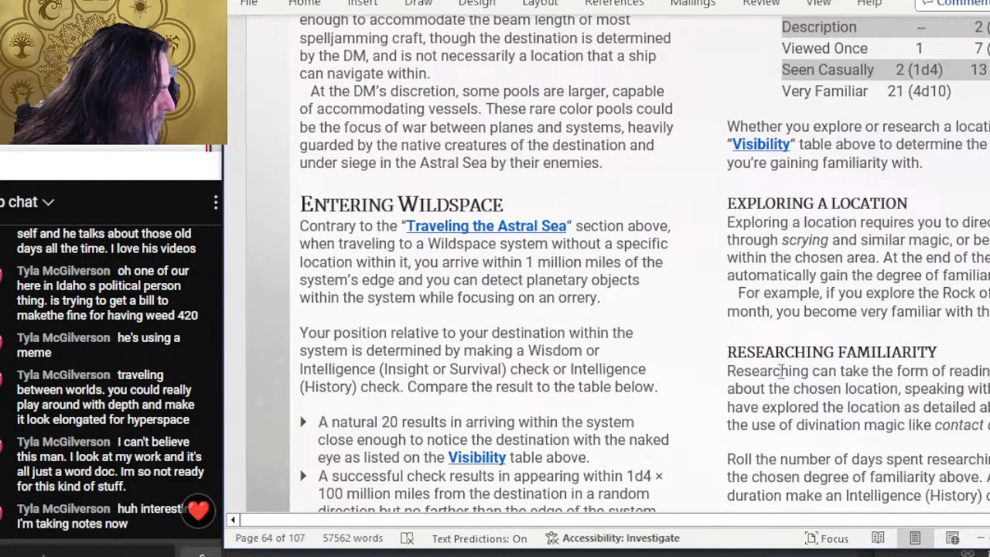
{"action": "scroll", "coordinate": [686, 309], "scroll_direction": "down", "scroll_amount": 5}
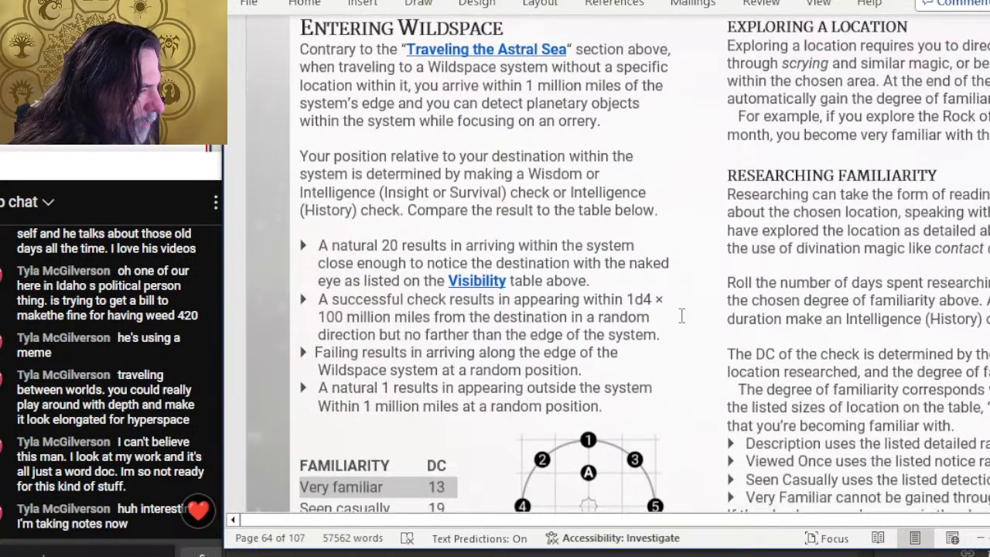
{"action": "scroll", "coordinate": [455, 291], "scroll_direction": "down", "scroll_amount": 3}
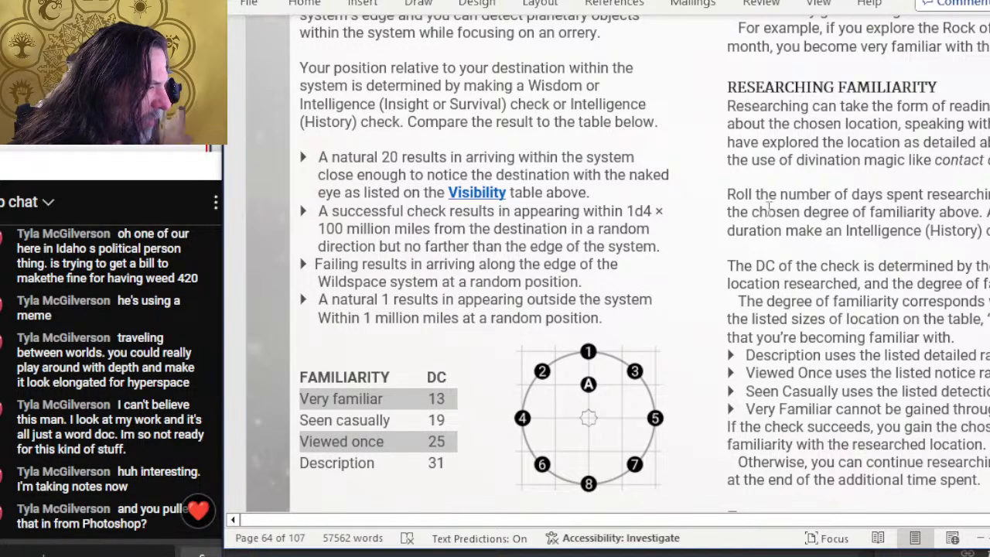
{"action": "scroll", "coordinate": [766, 201], "scroll_direction": "down", "scroll_amount": 5}
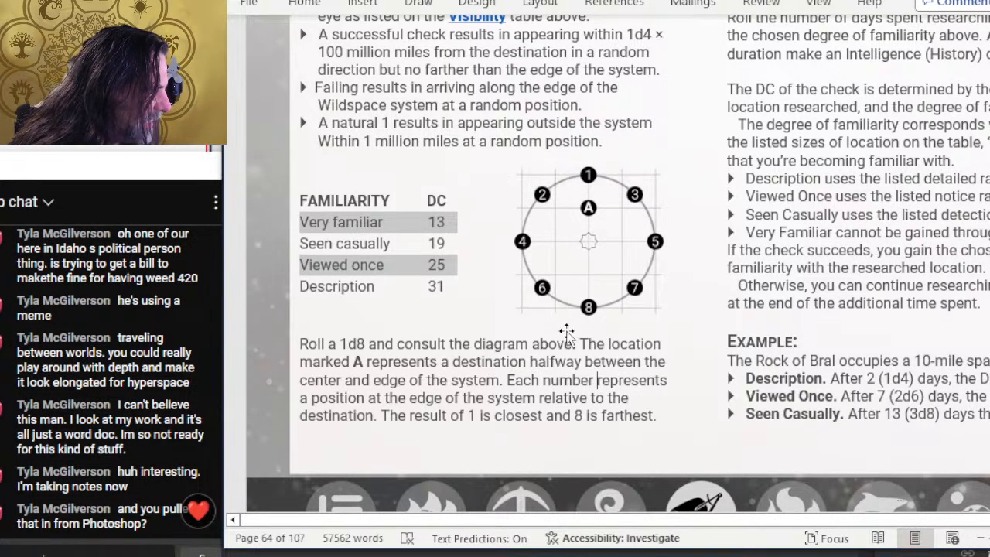
{"action": "scroll", "coordinate": [438, 240], "scroll_direction": "up", "scroll_amount": 3}
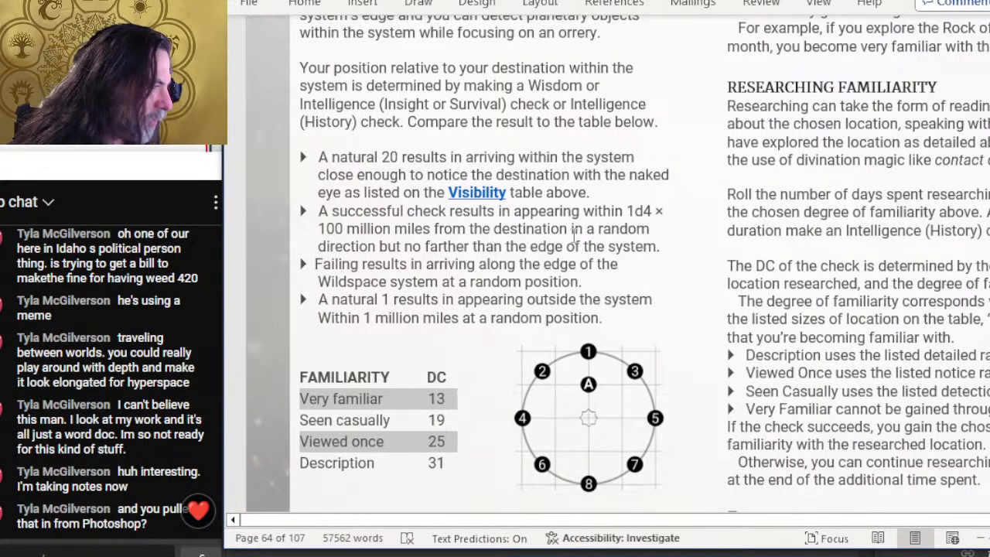
{"action": "scroll", "coordinate": [575, 236], "scroll_direction": "down", "scroll_amount": 2}
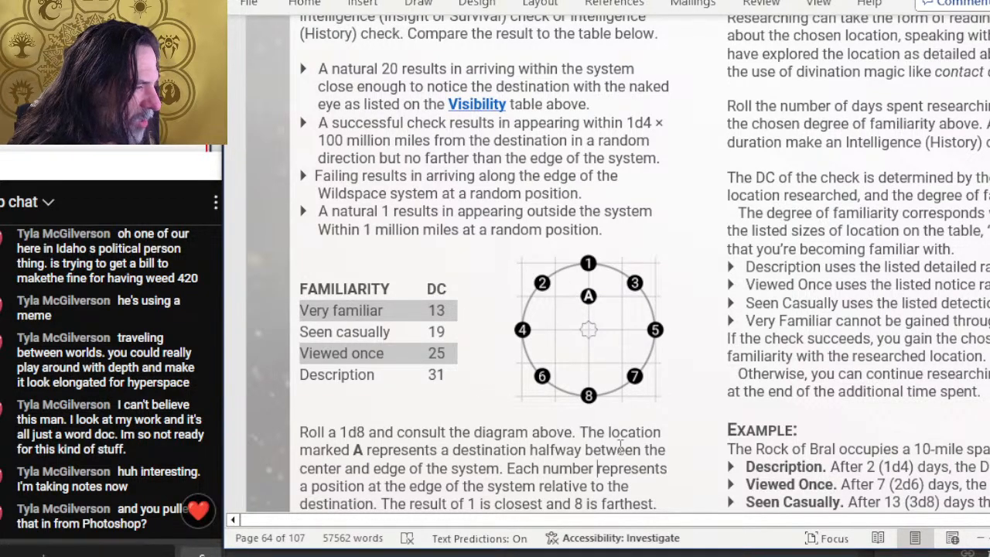
{"action": "scroll", "coordinate": [377, 138], "scroll_direction": "up", "scroll_amount": 2}
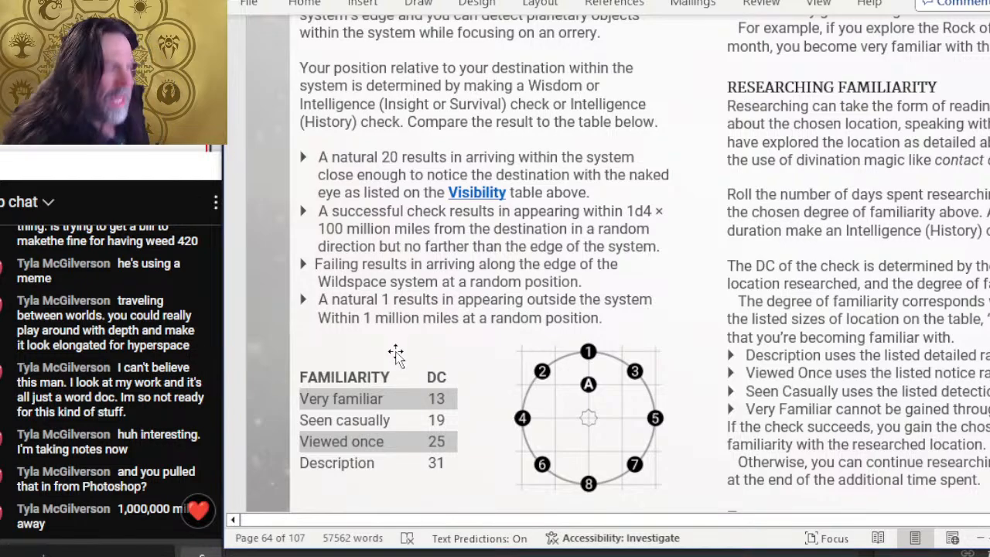
Switch to Photoshop, cancel the Image Size dialog, and inspect the numbered-circle diagram in exploration.psd and Untitled-1
{"action": "key", "text": "alt+Tab"}
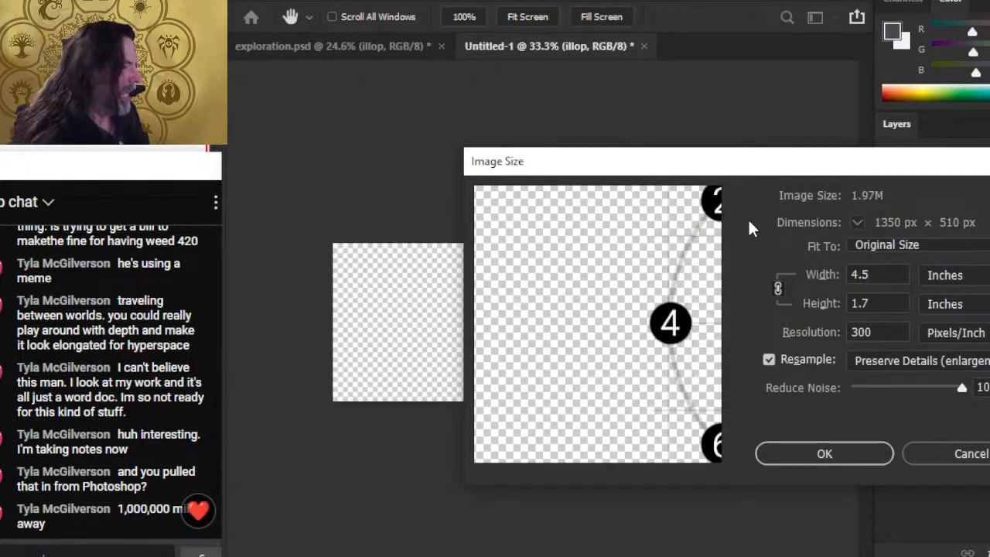
{"action": "left_click", "coordinate": [980, 456]}
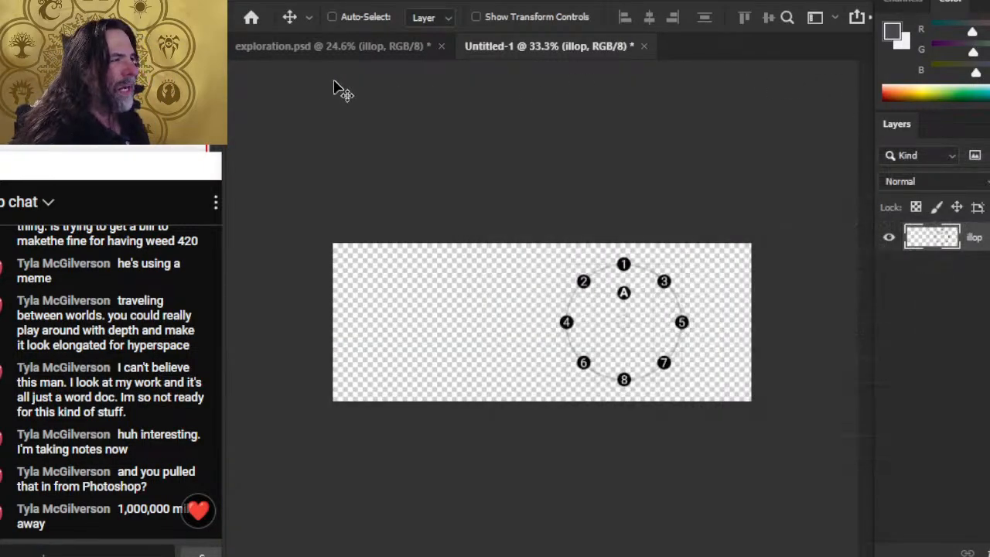
{"action": "left_click", "coordinate": [326, 45]}
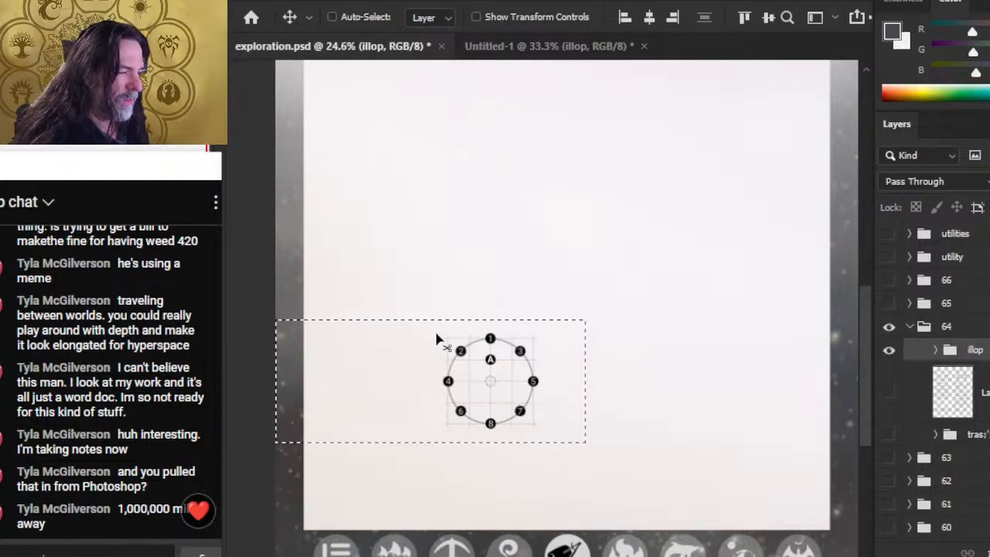
{"action": "left_click", "coordinate": [592, 44]}
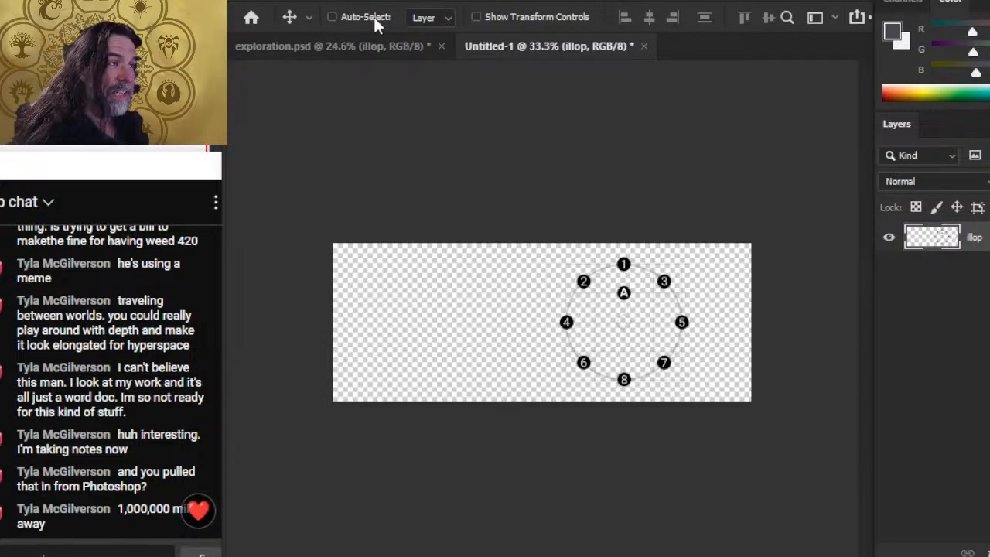
{"action": "left_click", "coordinate": [328, 1]}
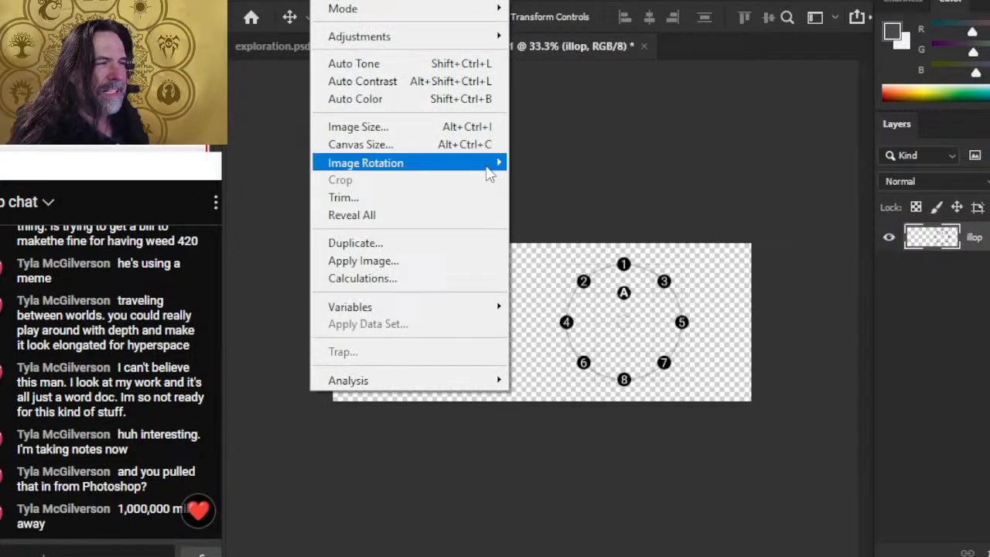
{"action": "left_click", "coordinate": [642, 460]}
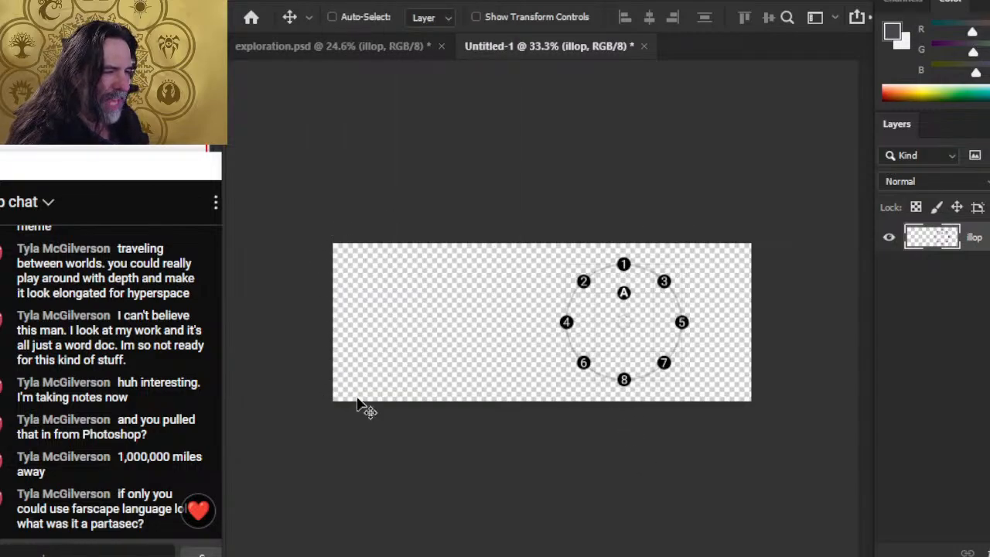
Switch to Word and examine how the Familiarity table and numbered-circle diagram sit between the text on page 64
{"action": "key", "text": "alt+Tab"}
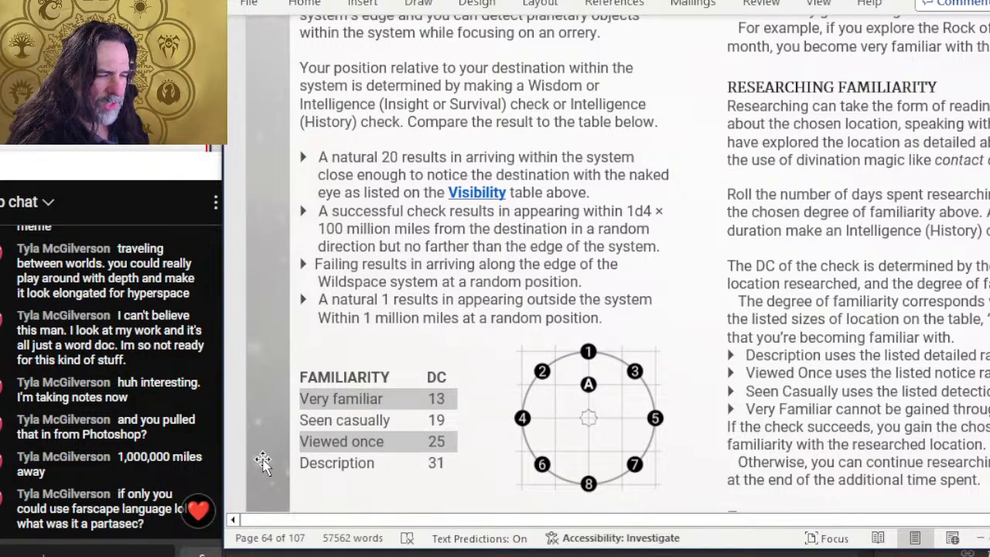
{"action": "scroll", "coordinate": [261, 457], "scroll_direction": "down", "scroll_amount": 4}
{"action": "left_click", "coordinate": [457, 229]}
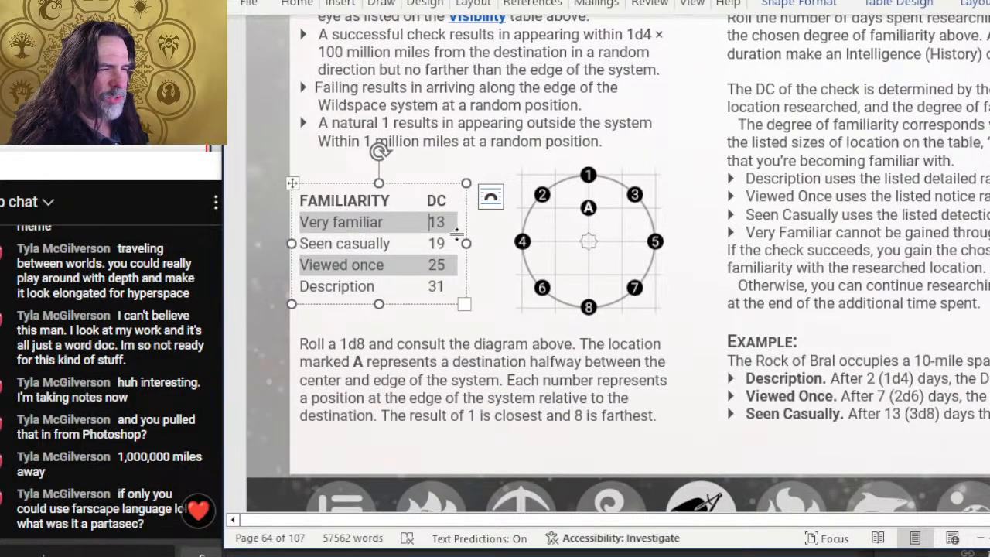
{"action": "left_click", "coordinate": [564, 259]}
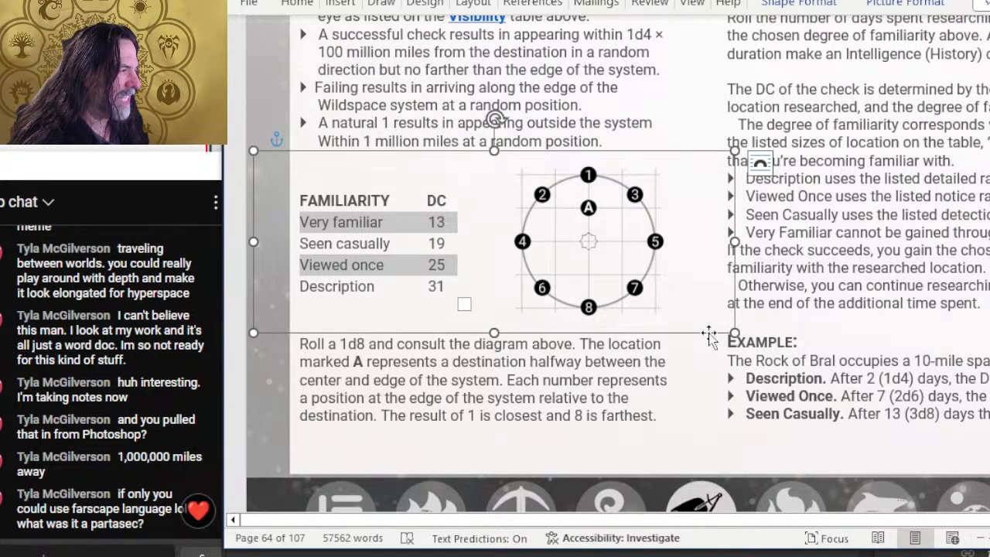
{"action": "key", "text": "alt+Tab"}
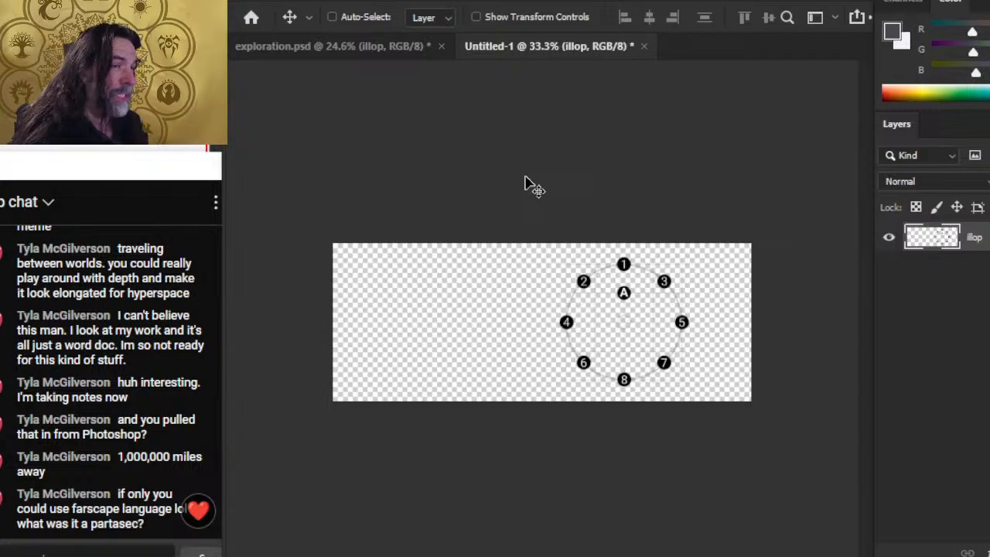
{"action": "key", "text": "alt+Tab"}
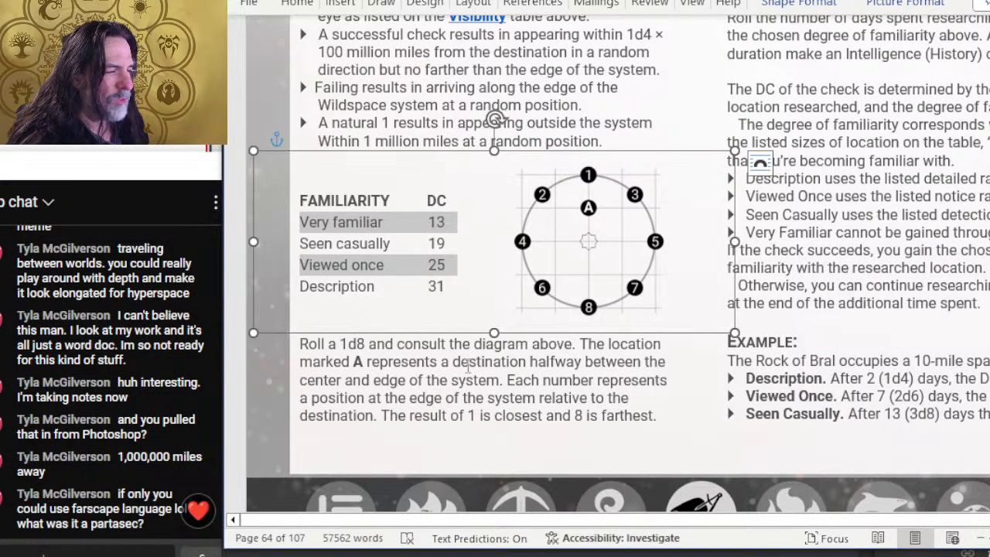
{"action": "left_click", "coordinate": [452, 416]}
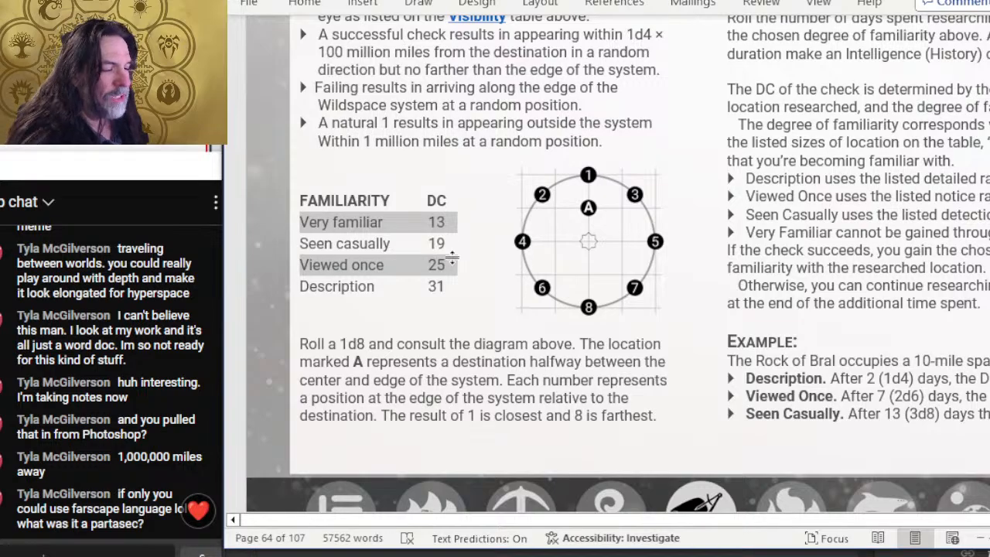
{"action": "scroll", "coordinate": [424, 372], "scroll_direction": "down", "scroll_amount": 3}
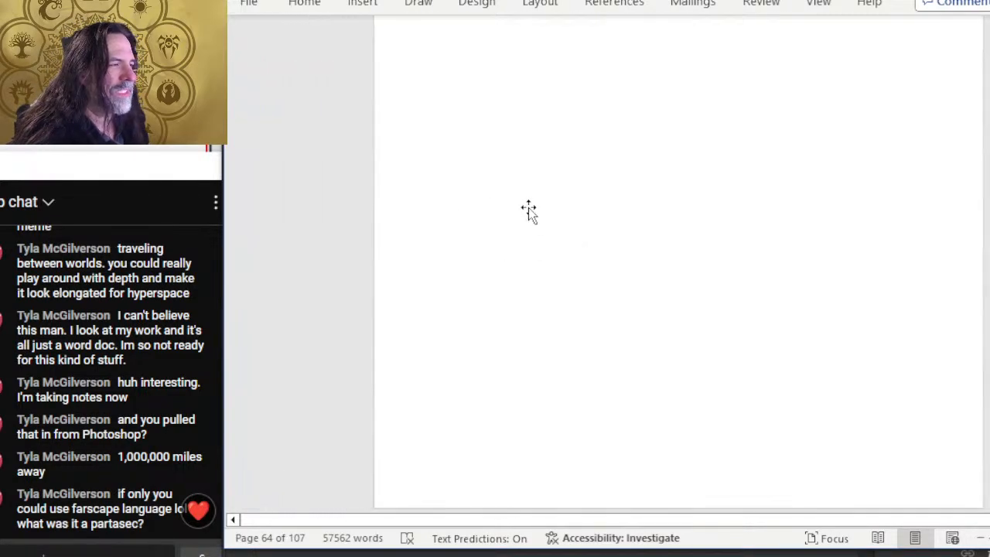
{"action": "scroll", "coordinate": [563, 219], "scroll_direction": "down", "scroll_amount": 5}
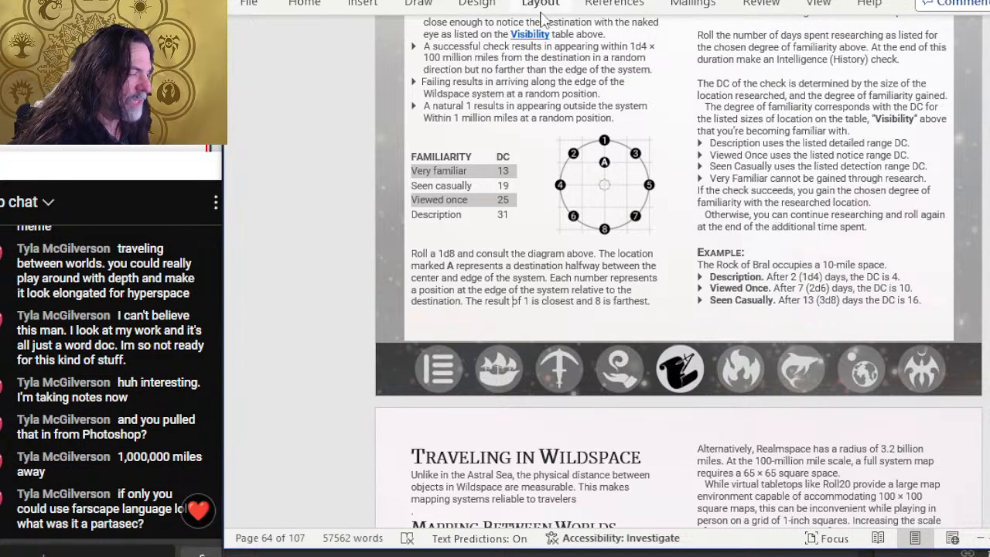
{"action": "scroll", "coordinate": [596, 89], "scroll_direction": "up", "scroll_amount": 1}
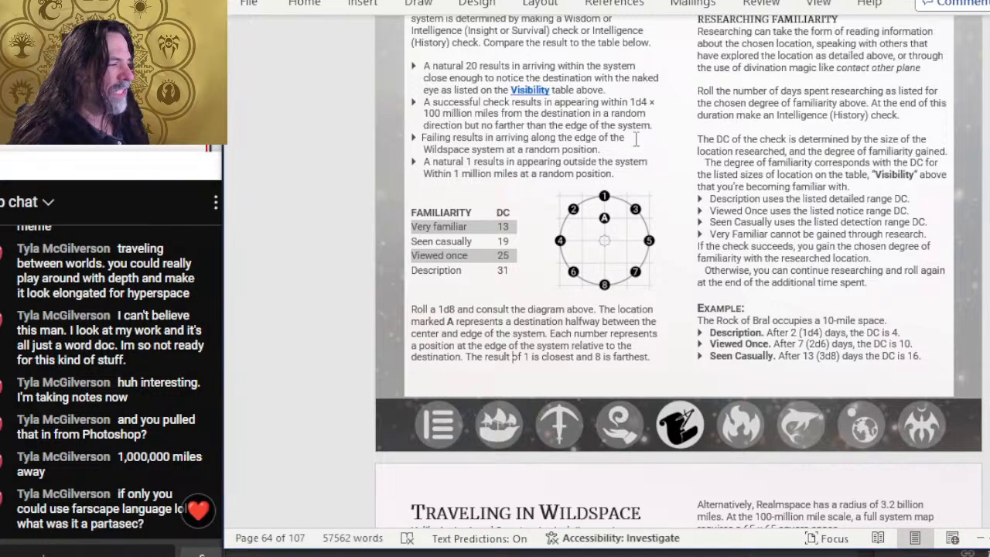
Try to reposition the Familiarity table's text box beside the circle diagram, and undo the changes
{"action": "left_click", "coordinate": [558, 253]}
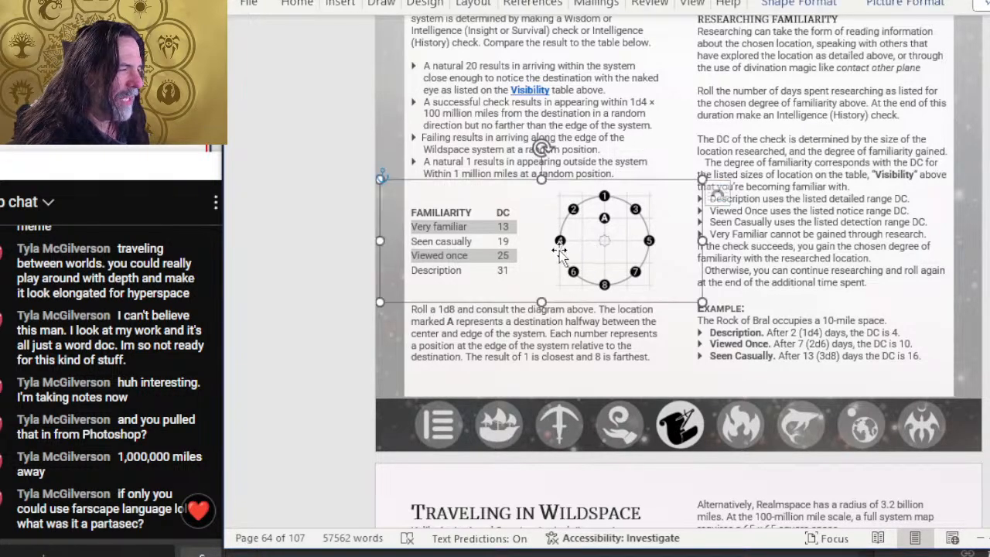
{"action": "right_click", "coordinate": [622, 272]}
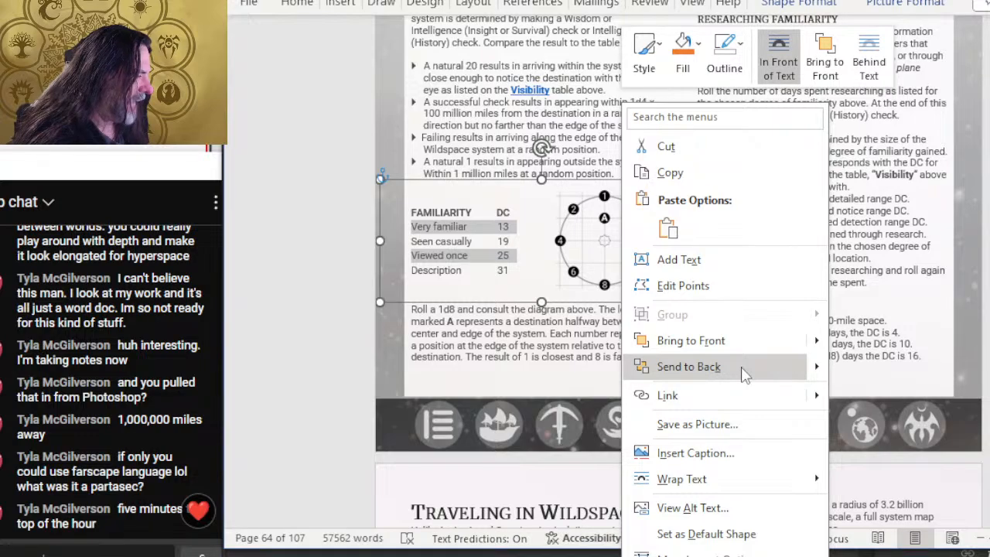
{"action": "left_click", "coordinate": [551, 358]}
{"action": "left_click", "coordinate": [459, 231]}
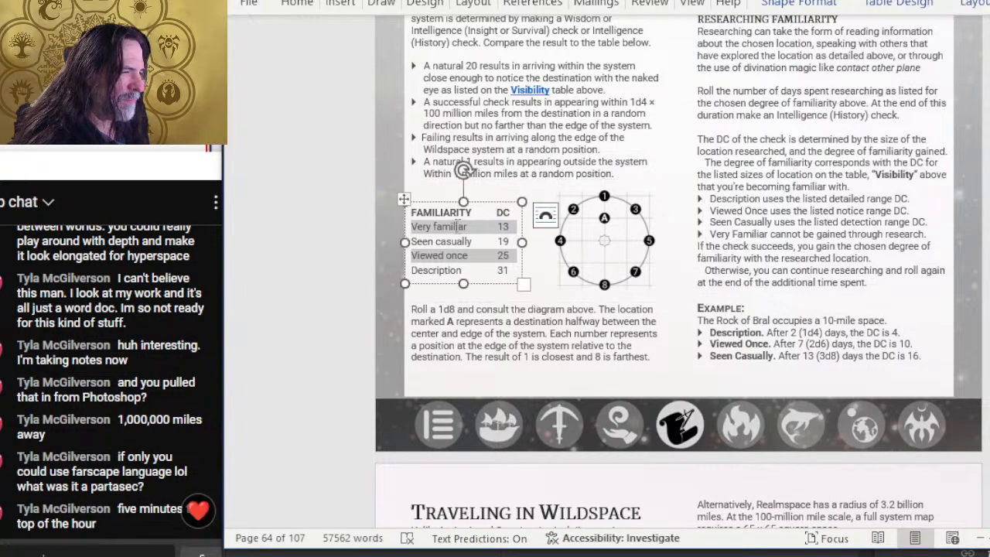
{"action": "left_click", "coordinate": [462, 173]}
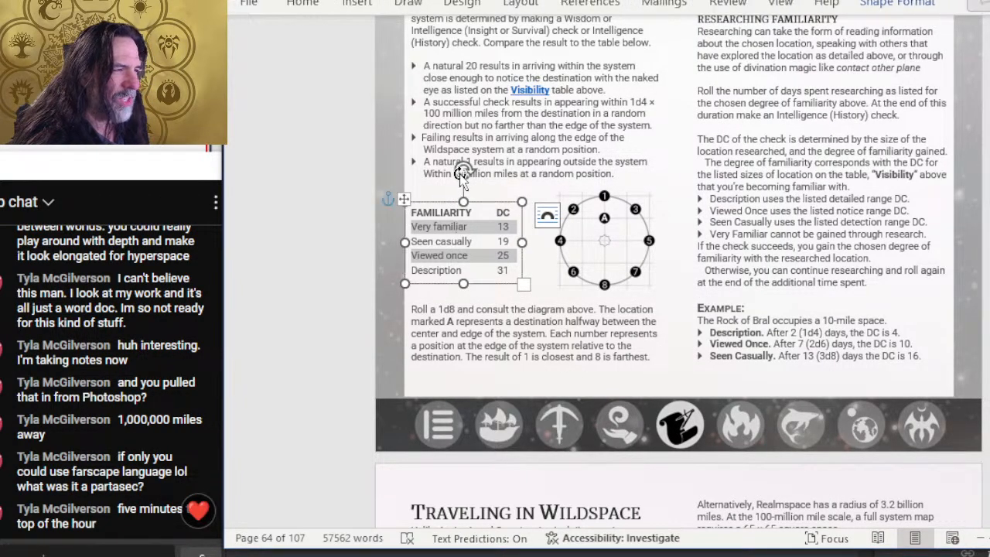
{"action": "left_click", "coordinate": [487, 201]}
{"action": "key", "text": "ctrl+z"}
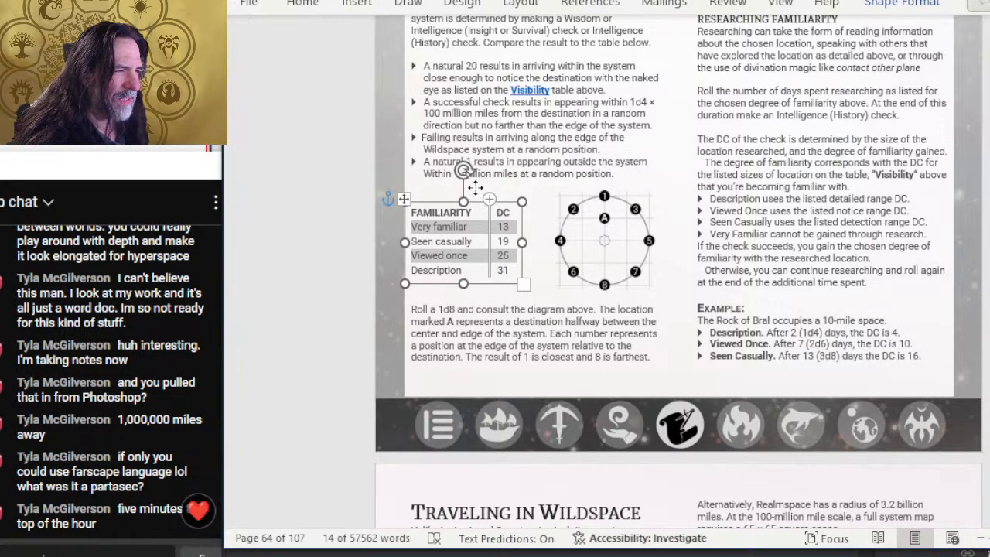
{"action": "left_click_drag", "start_coordinate": [476, 200], "coordinate": [532, 101]}
{"action": "key", "text": "ctrl+z"}
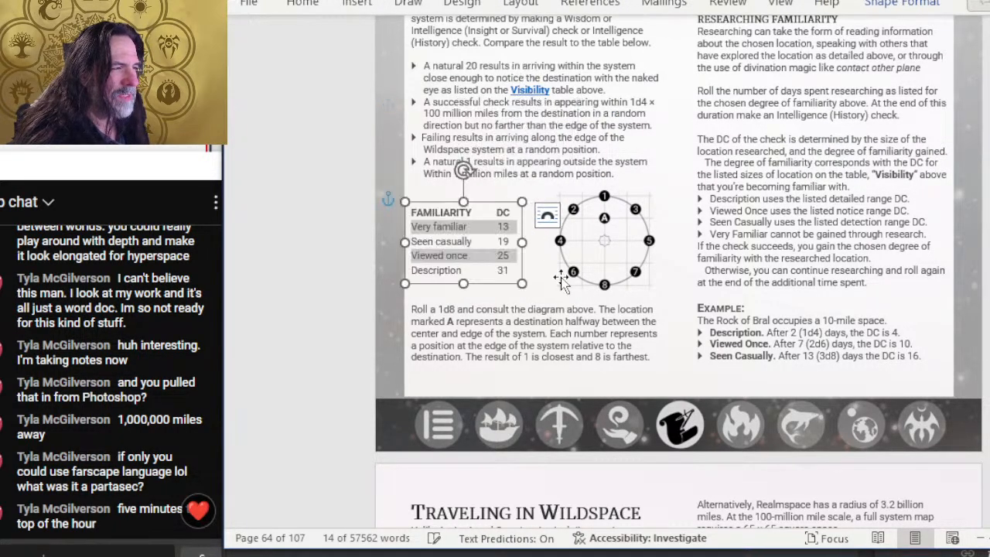
{"action": "left_click", "coordinate": [557, 339]}
Start a PDF export into the EXPLORATION folder inside interior pages, using the existing file name 64
{"action": "scroll", "coordinate": [561, 337], "scroll_direction": "down", "scroll_amount": 1}
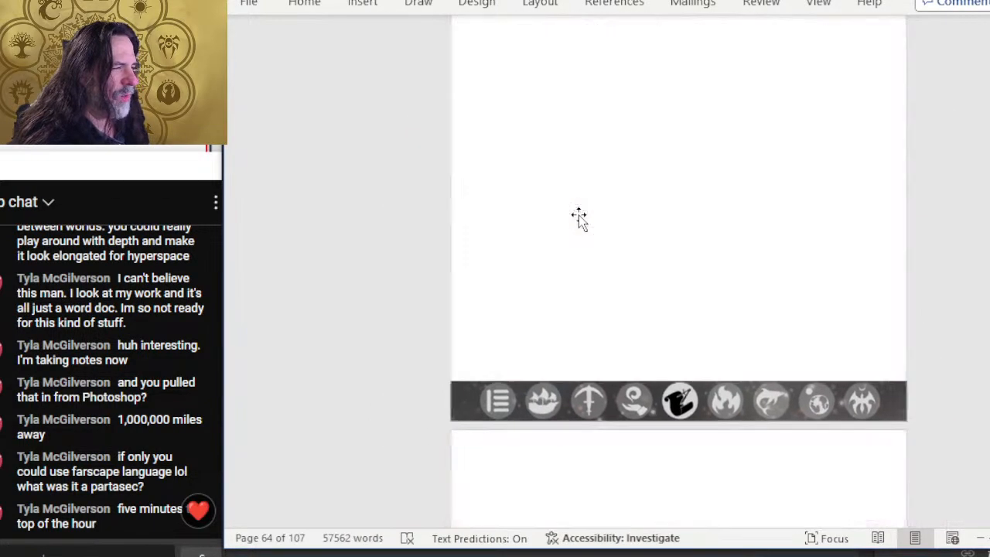
{"action": "scroll", "coordinate": [596, 278], "scroll_direction": "down", "scroll_amount": 1}
{"action": "scroll", "coordinate": [604, 260], "scroll_direction": "up", "scroll_amount": 3}
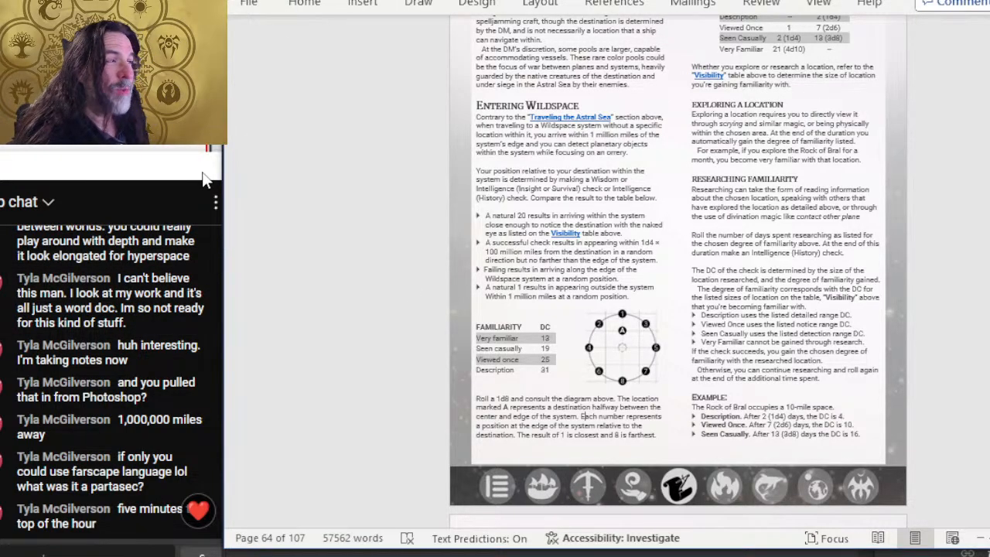
{"action": "left_click", "coordinate": [248, 3]}
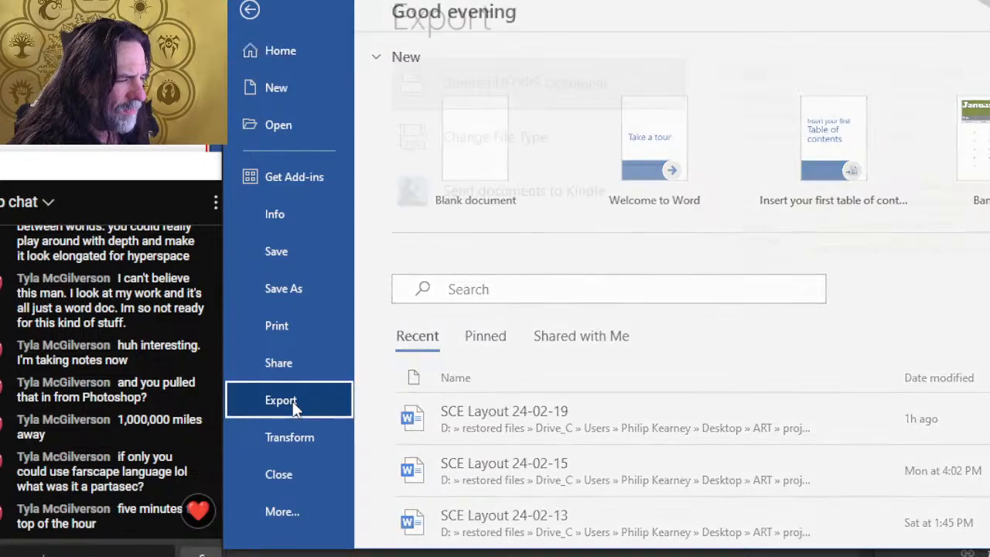
{"action": "left_click", "coordinate": [300, 414]}
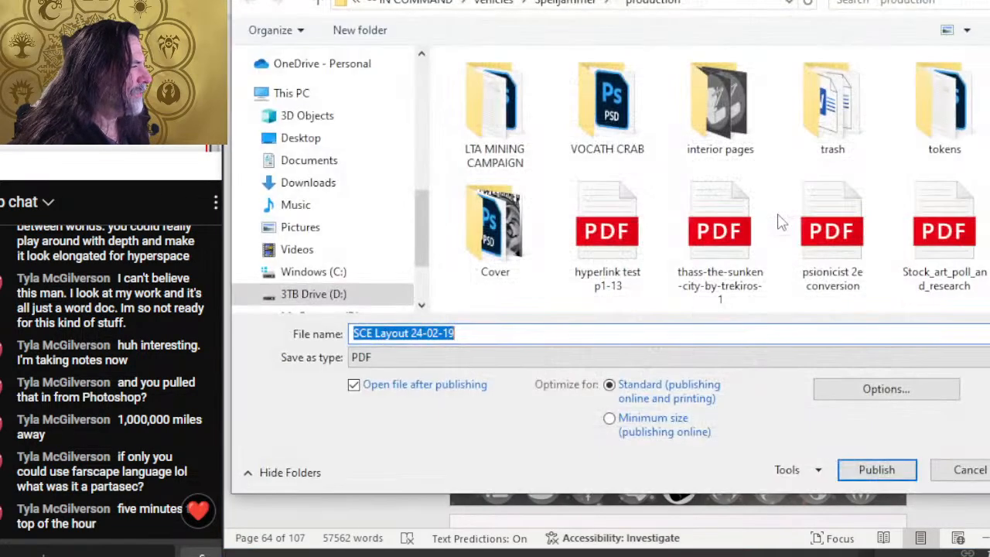
{"action": "left_click", "coordinate": [724, 138]}
{"action": "double_click", "coordinate": [724, 137]}
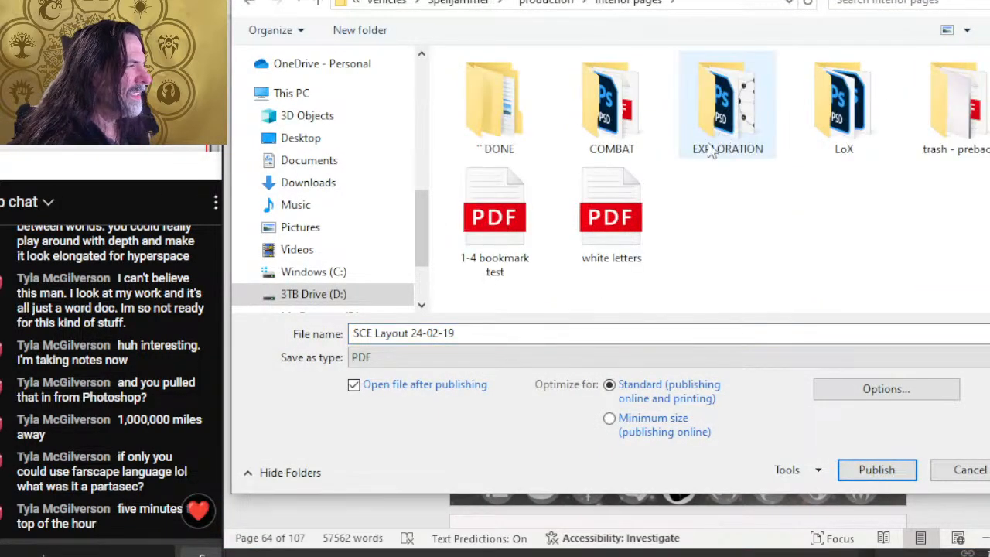
{"action": "double_click", "coordinate": [742, 151]}
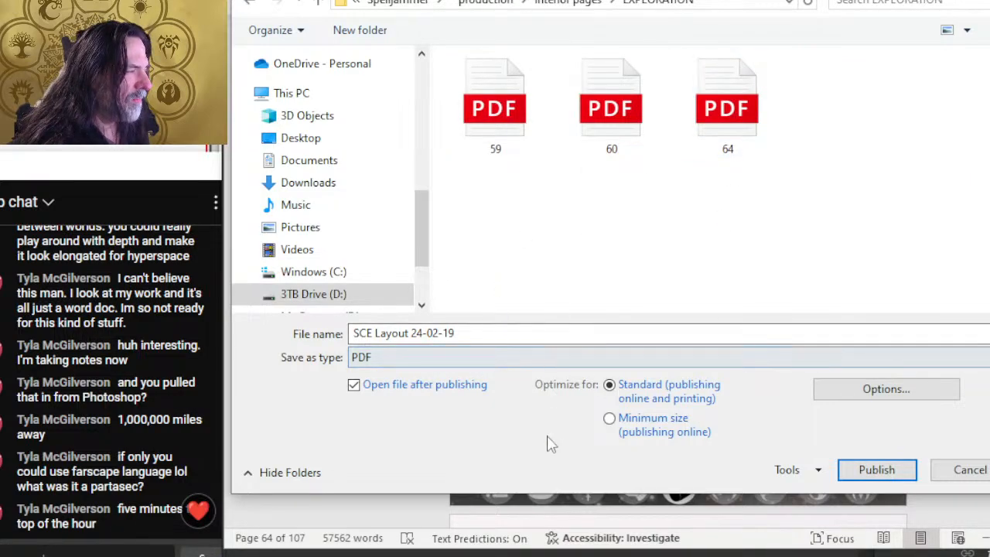
{"action": "left_click", "coordinate": [730, 137]}
{"action": "left_click", "coordinate": [831, 332]}
Set the PDF options to publish only the current page as Document, excluding document properties and accessibility structure tags
{"action": "left_click", "coordinate": [887, 392]}
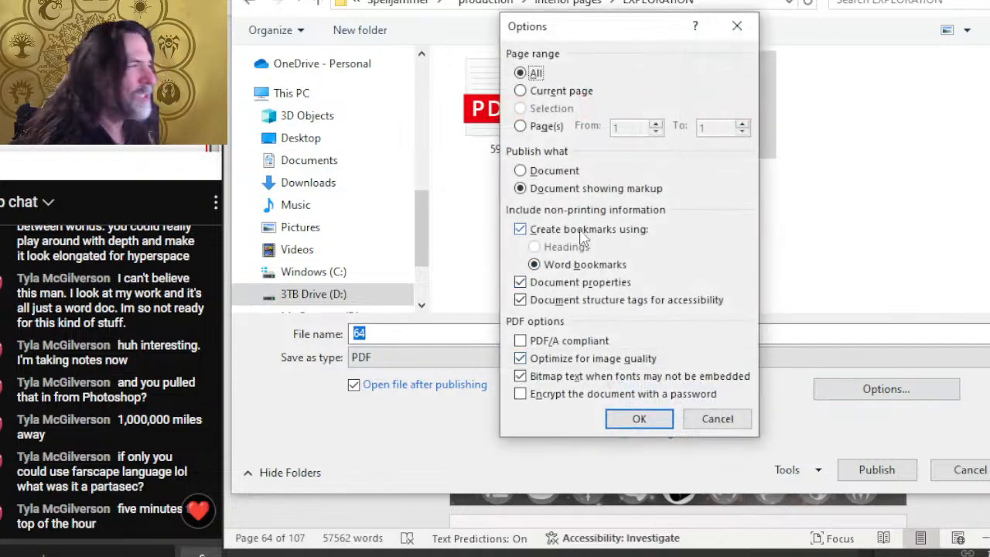
{"action": "left_click", "coordinate": [561, 92]}
{"action": "left_click", "coordinate": [526, 170]}
{"action": "left_click", "coordinate": [579, 284]}
{"action": "left_click", "coordinate": [574, 302]}
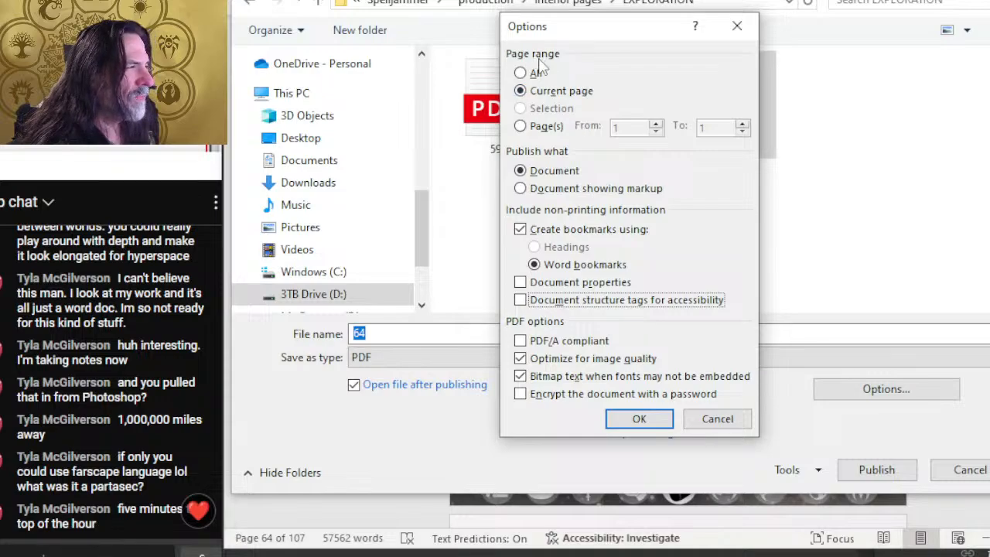
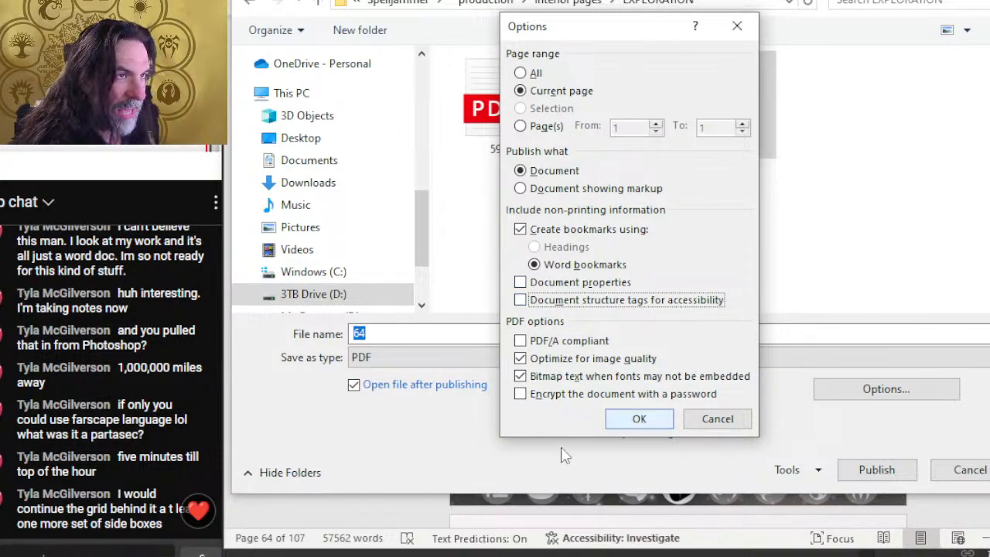
{"action": "left_click", "coordinate": [642, 419]}
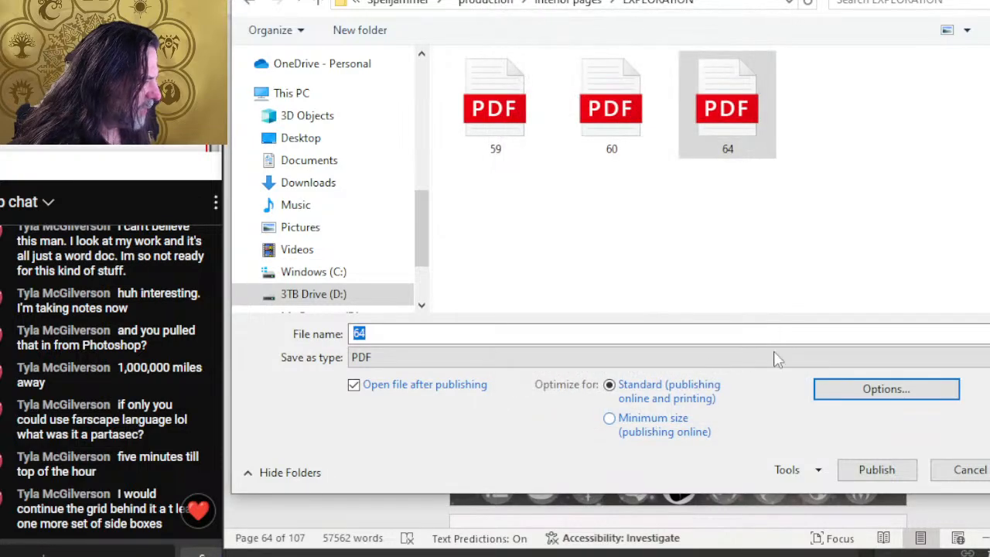
Publish the PDF, replacing the existing 64.pdf, and review the exported page's layout
{"action": "left_click", "coordinate": [878, 471]}
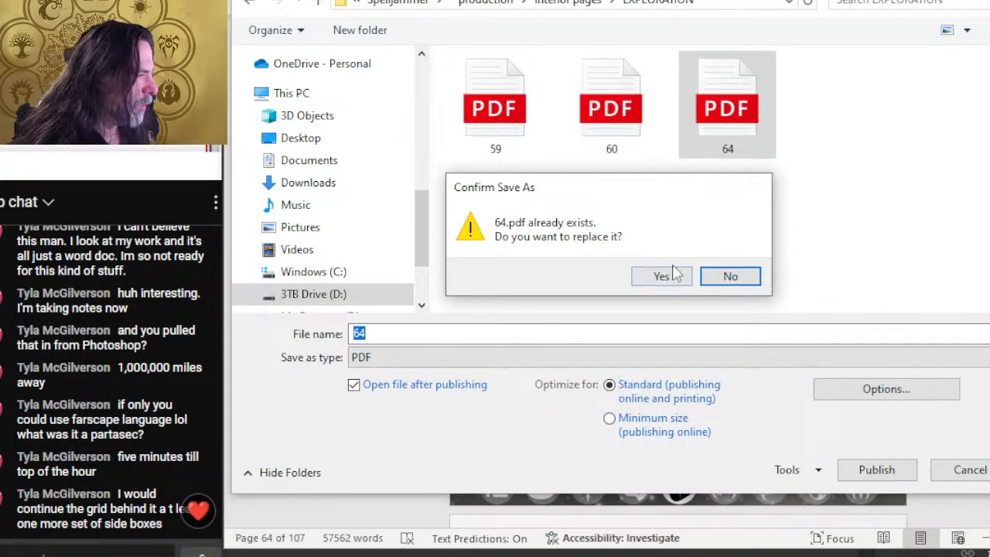
{"action": "left_click", "coordinate": [673, 276]}
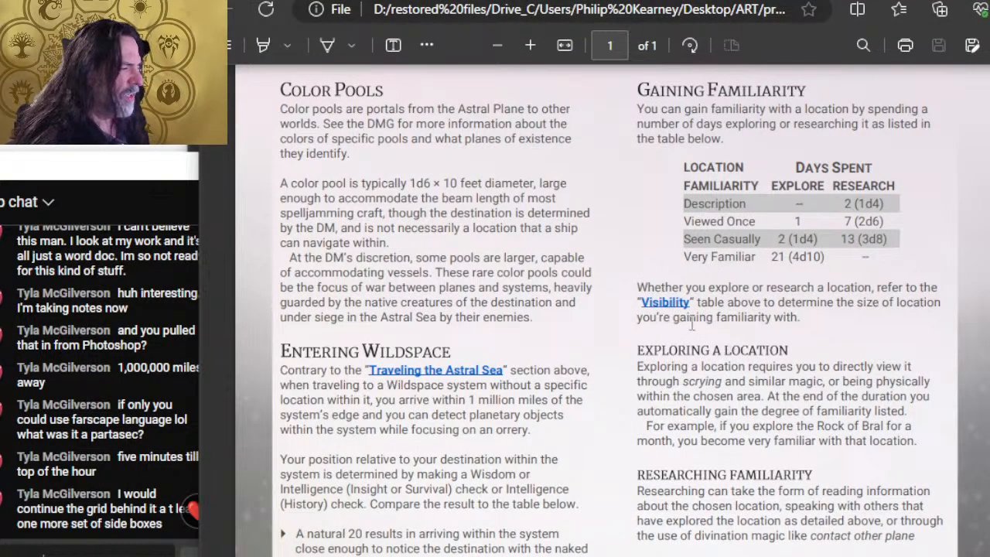
{"action": "scroll", "coordinate": [630, 372], "scroll_direction": "down", "scroll_amount": 5}
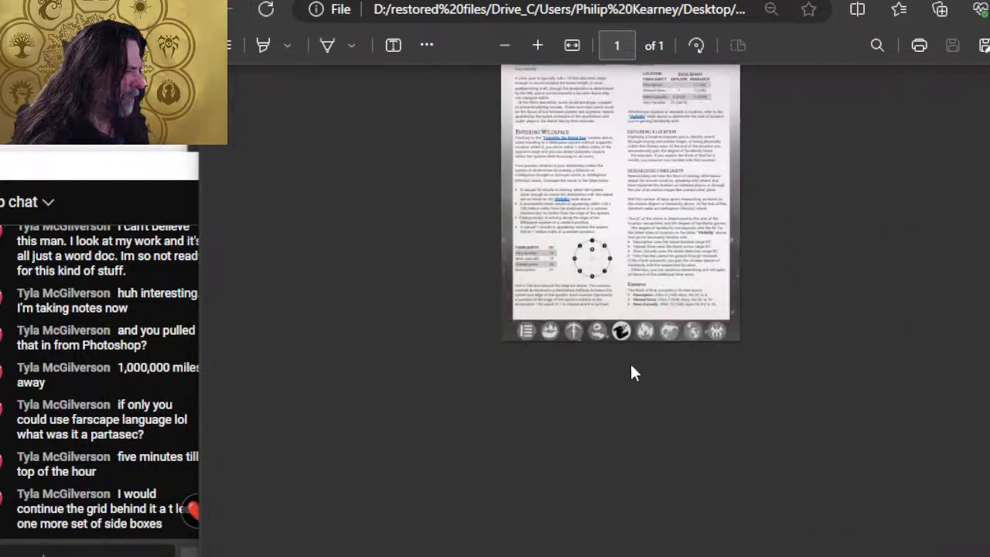
{"action": "scroll", "coordinate": [579, 303], "scroll_direction": "up", "scroll_amount": 3}
{"action": "key", "text": "alt+Tab"}
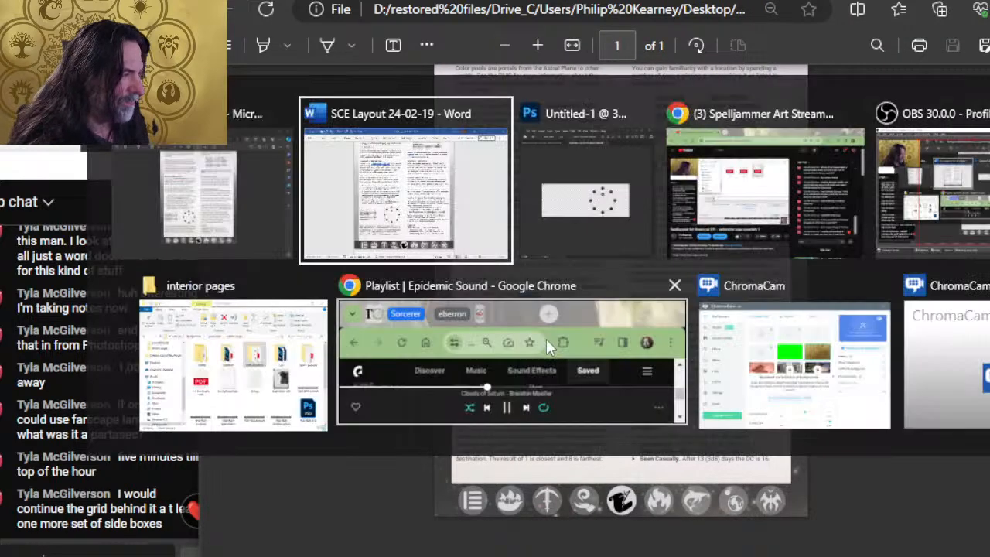
Switch to exploration.psd in Photoshop, show the hidden layer and subgroup below illop in group 64, and clear the selection
{"action": "key", "text": "alt+Tab"}
{"action": "key", "text": "alt+Tab"}
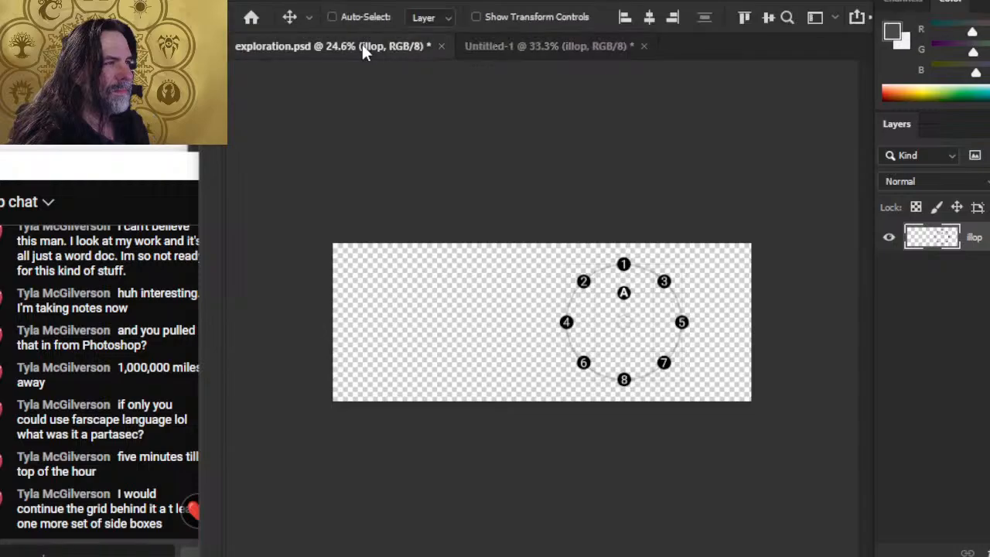
{"action": "left_click", "coordinate": [364, 46]}
{"action": "left_click", "coordinate": [889, 393]}
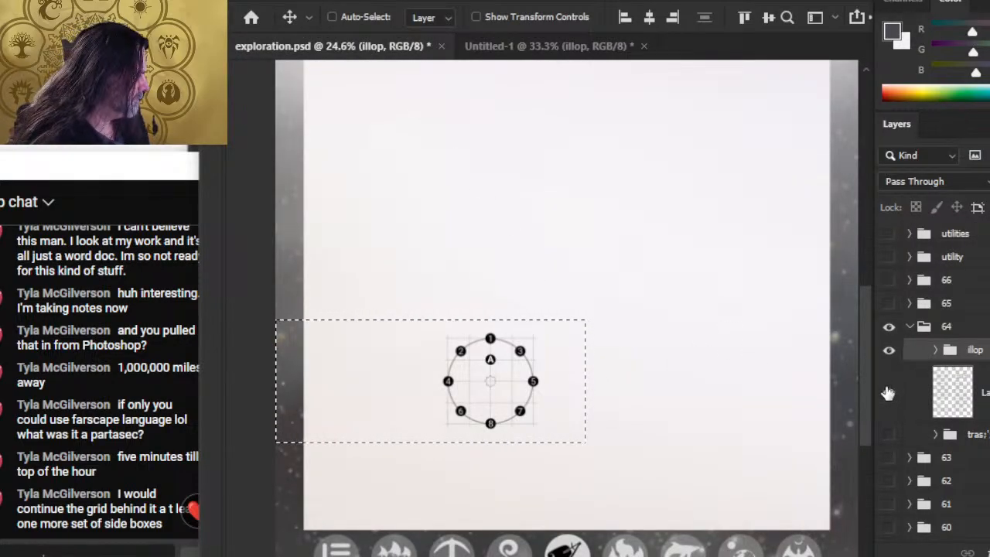
{"action": "left_click", "coordinate": [889, 435]}
{"action": "key", "text": "l"}
{"action": "left_click", "coordinate": [713, 341]}
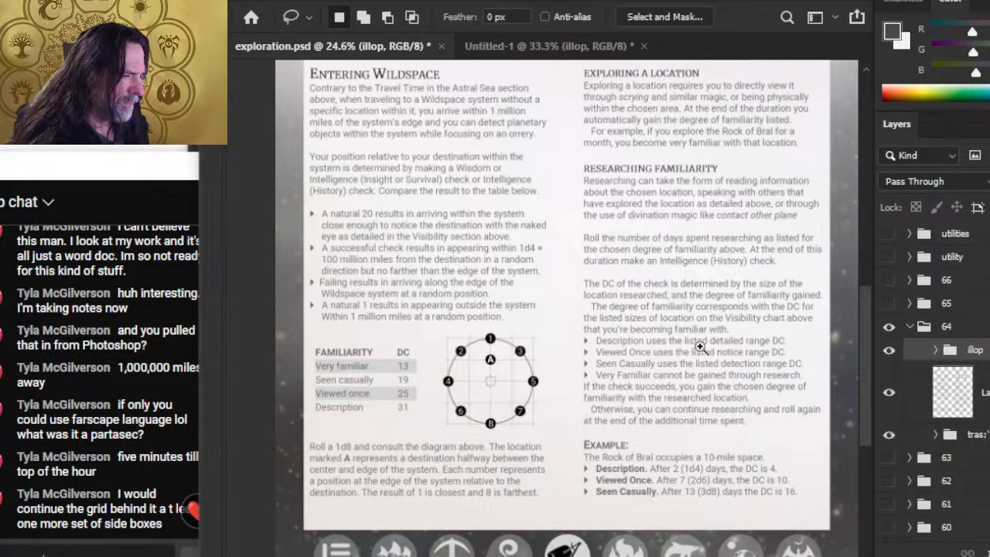
Compare the layout of page 64 across the Photoshop version, the Word document and the exported PDF
{"action": "key", "text": "z"}
{"action": "left_click_drag", "start_coordinate": [701, 353], "coordinate": [641, 352]}
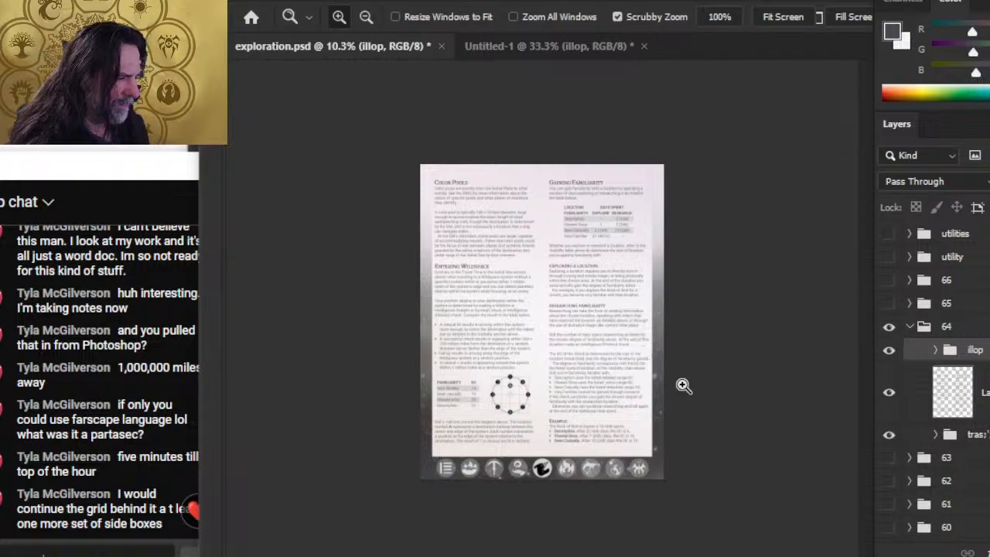
{"action": "key", "text": "alt+Tab"}
{"action": "scroll", "coordinate": [710, 355], "scroll_direction": "down", "scroll_amount": 1}
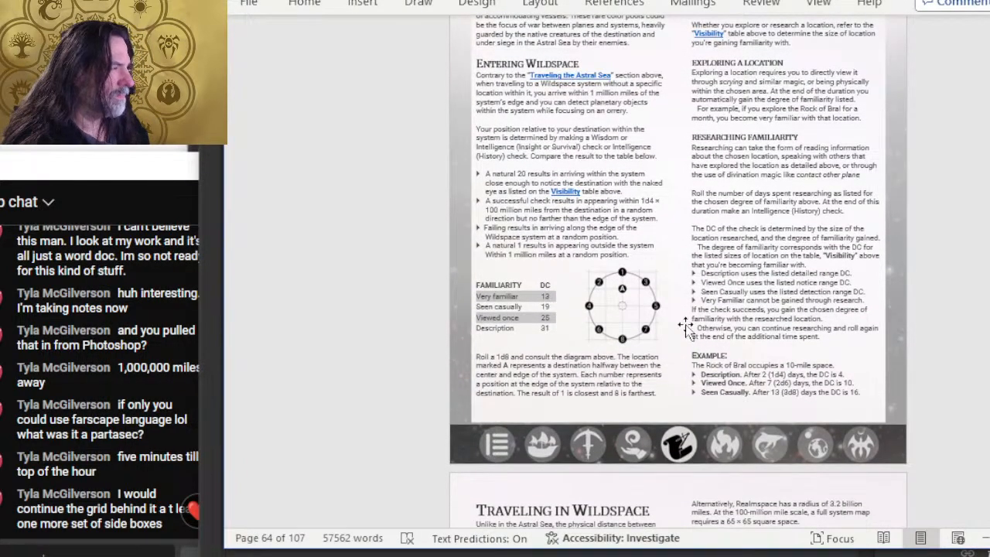
{"action": "key", "text": "alt+Tab"}
{"action": "key", "text": "alt+Tab"}
{"action": "scroll", "coordinate": [667, 302], "scroll_direction": "down", "scroll_amount": 1}
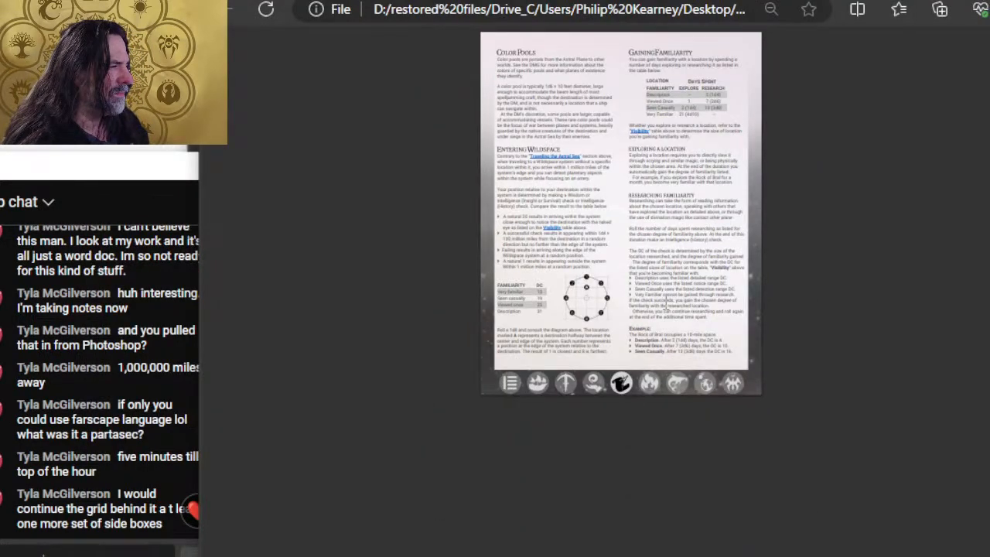
{"action": "scroll", "coordinate": [686, 284], "scroll_direction": "up", "scroll_amount": 1}
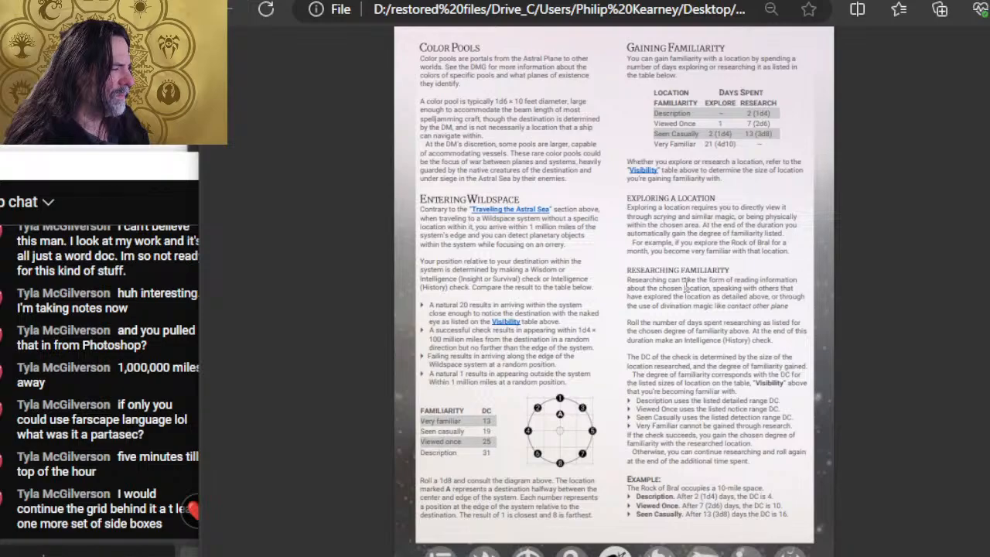
{"action": "key", "text": "alt+Tab"}
{"action": "scroll", "coordinate": [611, 249], "scroll_direction": "up", "scroll_amount": 3}
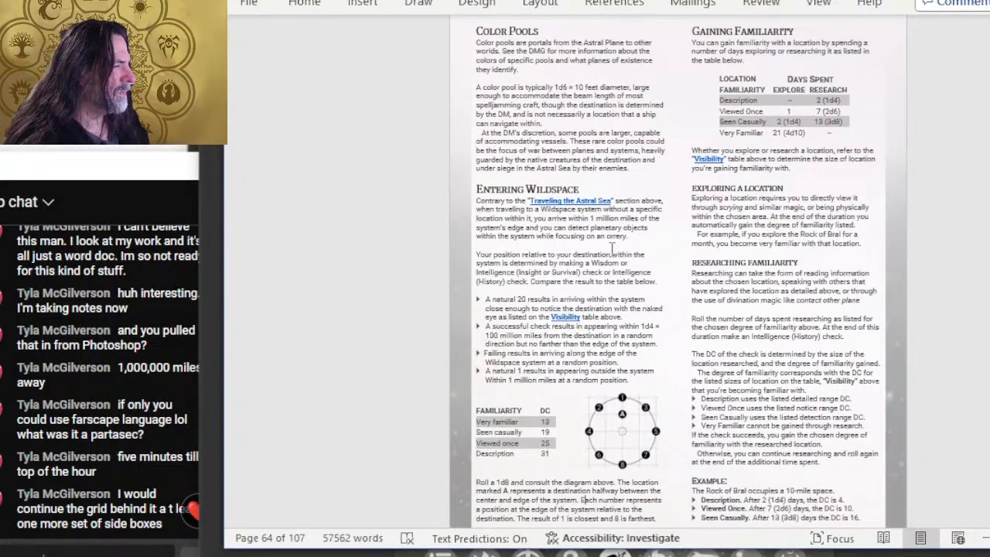
{"action": "key", "text": "alt+Tab"}
{"action": "key", "text": "alt+Tab"}
{"action": "scroll", "coordinate": [619, 253], "scroll_direction": "down", "scroll_amount": 5}
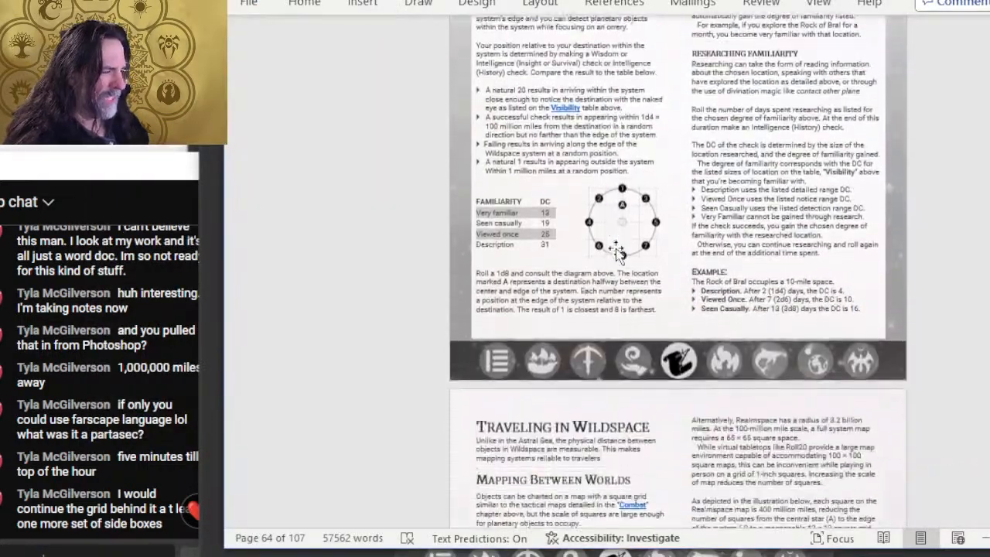
{"action": "key", "text": "alt+Tab"}
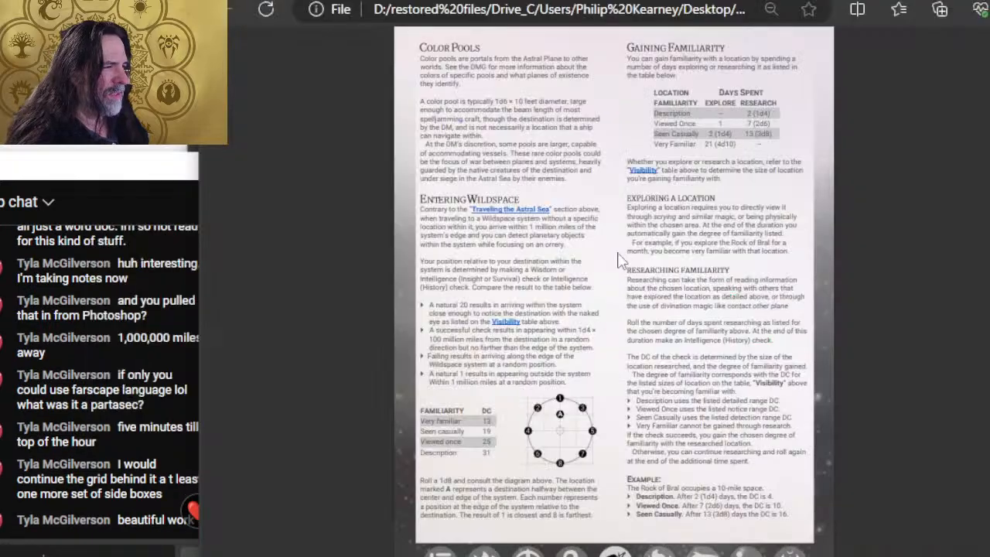
Examine the lower half of page 64 at a larger scale in exploration.psd and the exported PDF, using similar framing
{"action": "key", "text": "alt+Tab"}
{"action": "left_click", "coordinate": [617, 252]}
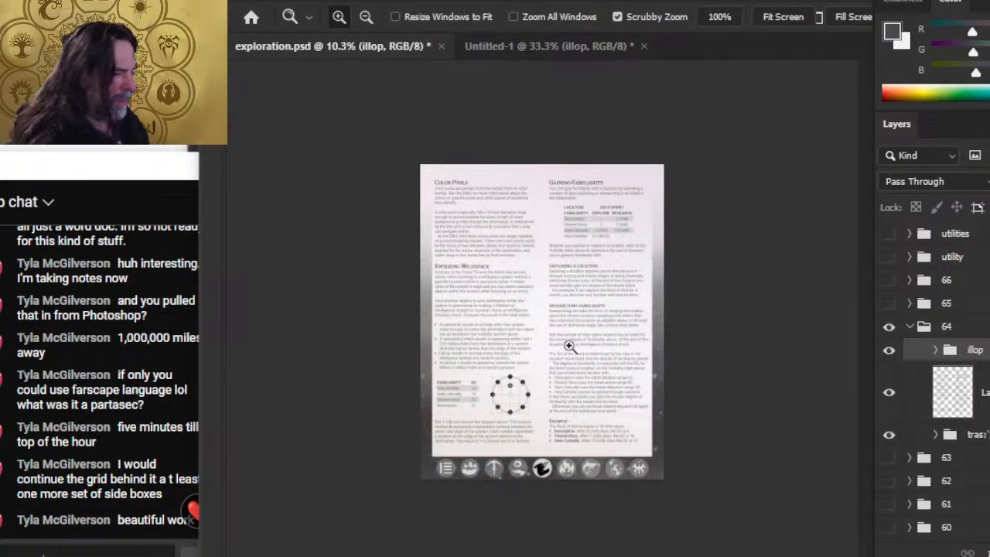
{"action": "key", "text": "alt+Tab"}
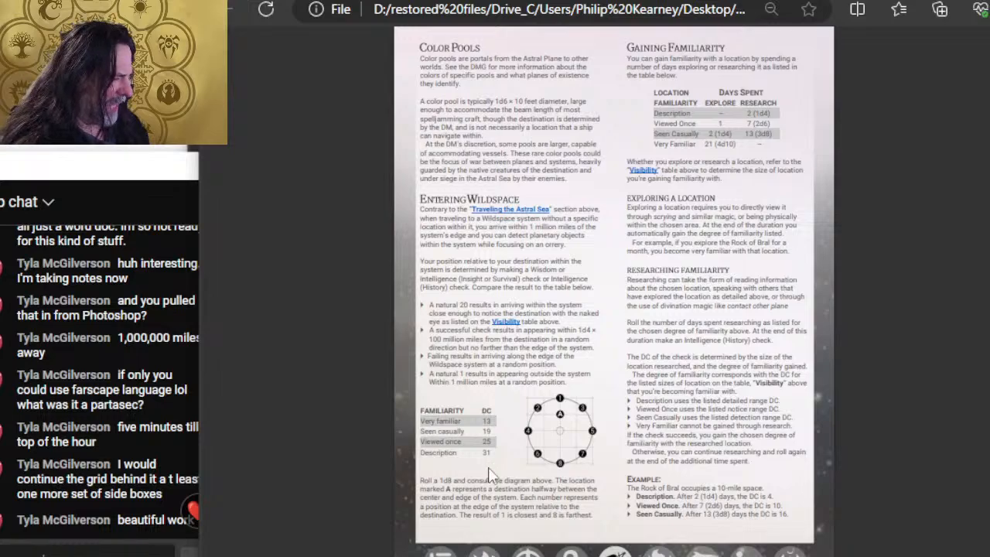
{"action": "key", "text": "alt+Tab"}
{"action": "scroll", "coordinate": [492, 429], "scroll_direction": "up", "scroll_amount": 6}
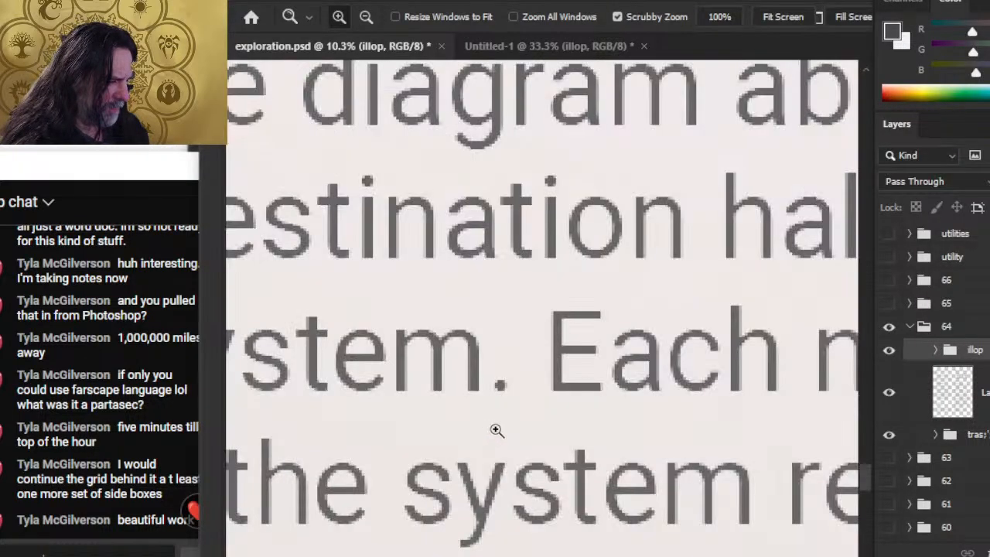
{"action": "scroll", "coordinate": [495, 431], "scroll_direction": "down", "scroll_amount": 6}
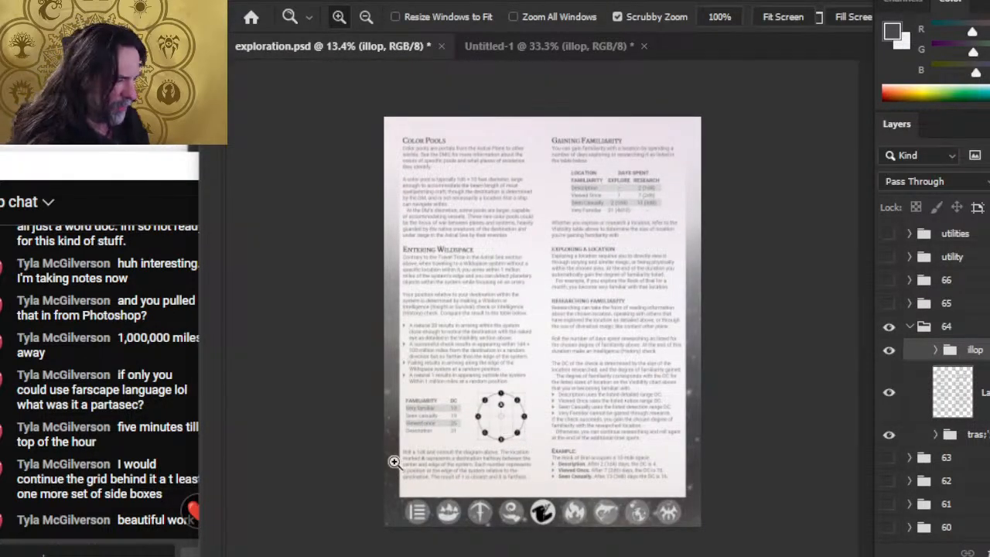
{"action": "scroll", "coordinate": [424, 475], "scroll_direction": "up", "scroll_amount": 3}
{"action": "scroll", "coordinate": [475, 485], "scroll_direction": "up", "scroll_amount": 2}
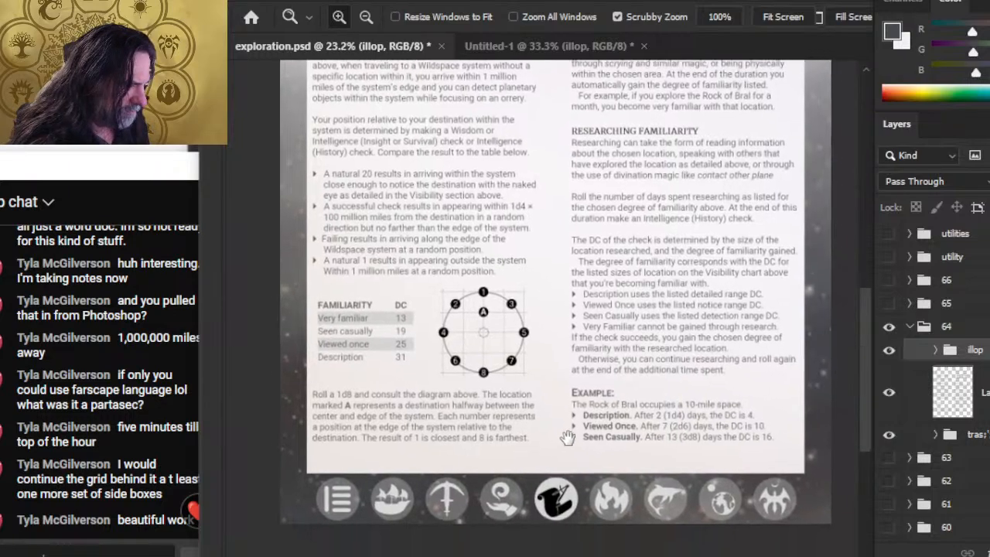
{"action": "key", "text": "alt+Tab"}
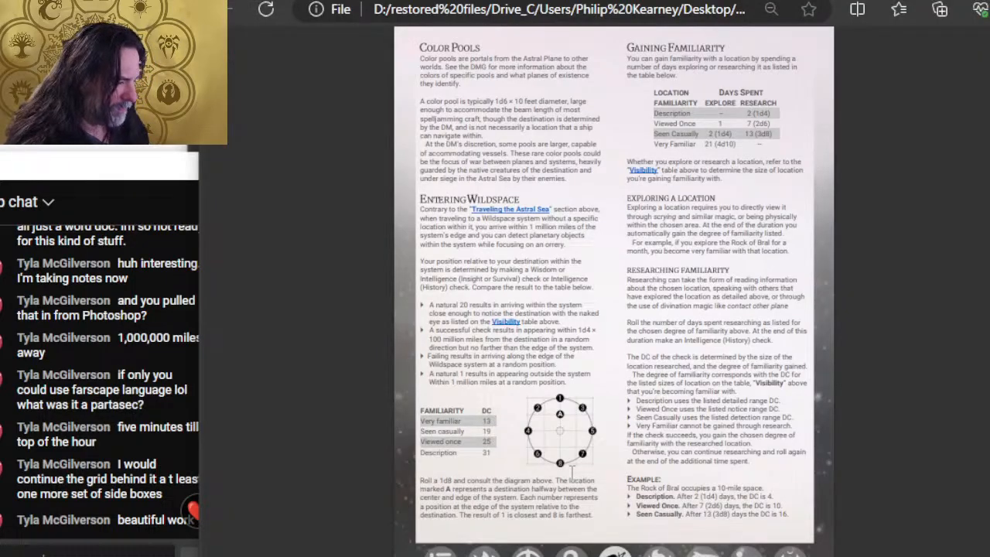
{"action": "scroll", "coordinate": [614, 411], "scroll_direction": "down", "scroll_amount": 5}
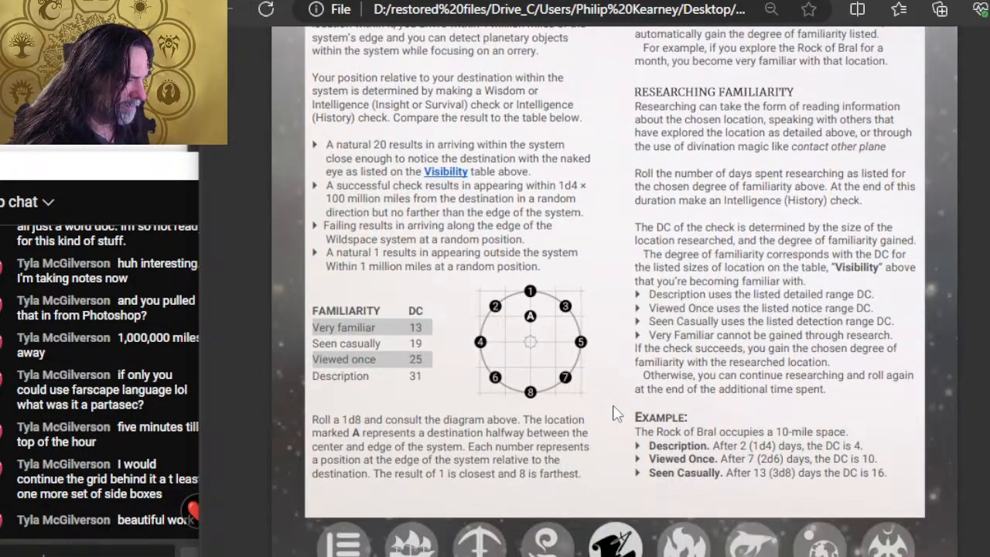
{"action": "key", "text": "alt+Tab"}
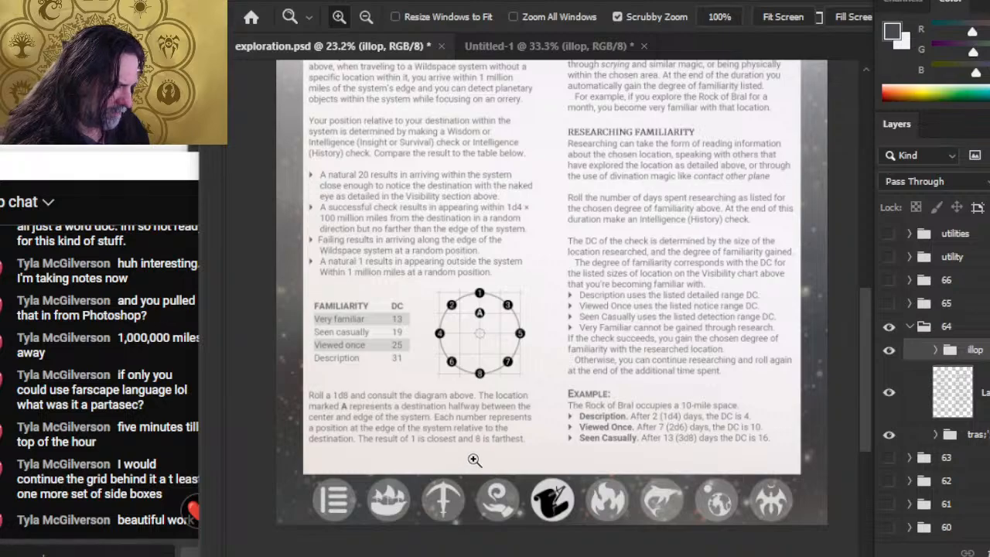
{"action": "left_click_drag", "start_coordinate": [472, 458], "coordinate": [491, 469]}
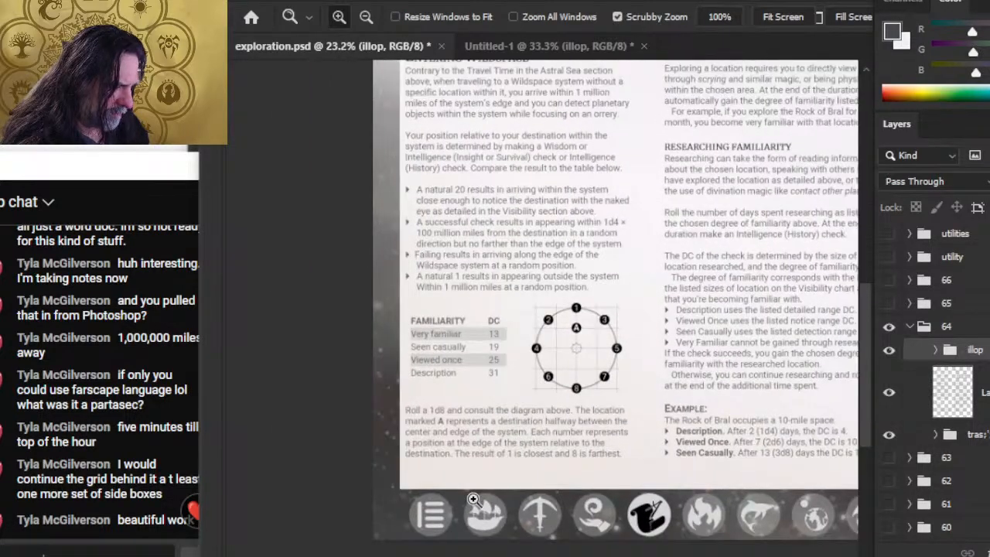
{"action": "left_click_drag", "start_coordinate": [549, 440], "coordinate": [572, 441]}
{"action": "left_click_drag", "start_coordinate": [655, 443], "coordinate": [568, 454]}
Compare the body text, Familiarity table and circle diagram on page 64 between the exported PDF and exploration.psd
{"action": "key", "text": "alt+Tab"}
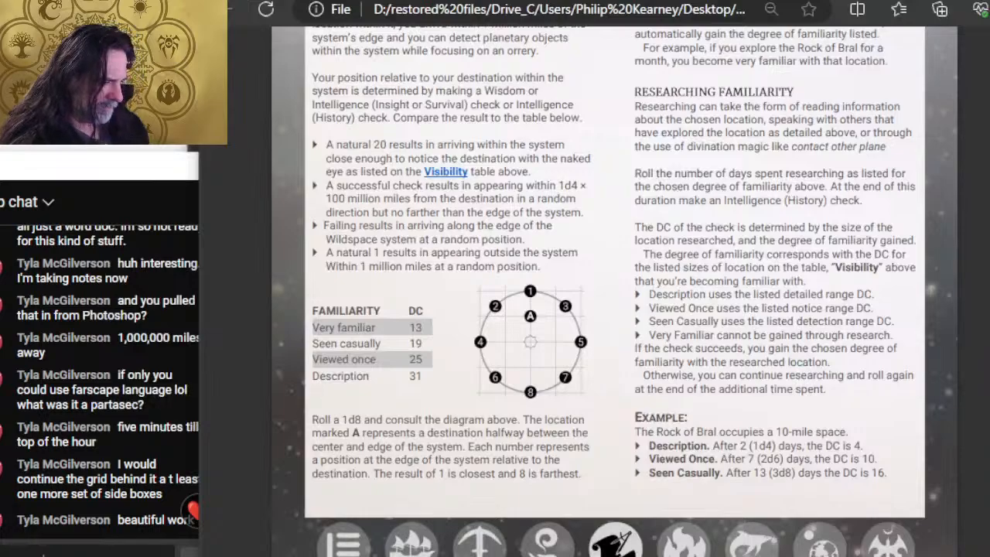
{"action": "key", "text": "alt+Tab"}
{"action": "key", "text": "alt+Tab"}
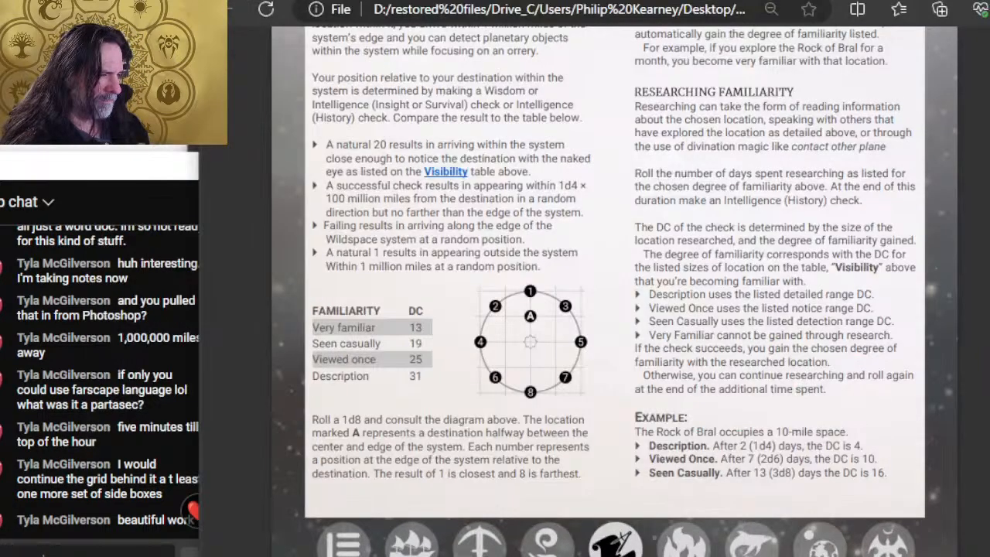
{"action": "key", "text": "alt+Tab"}
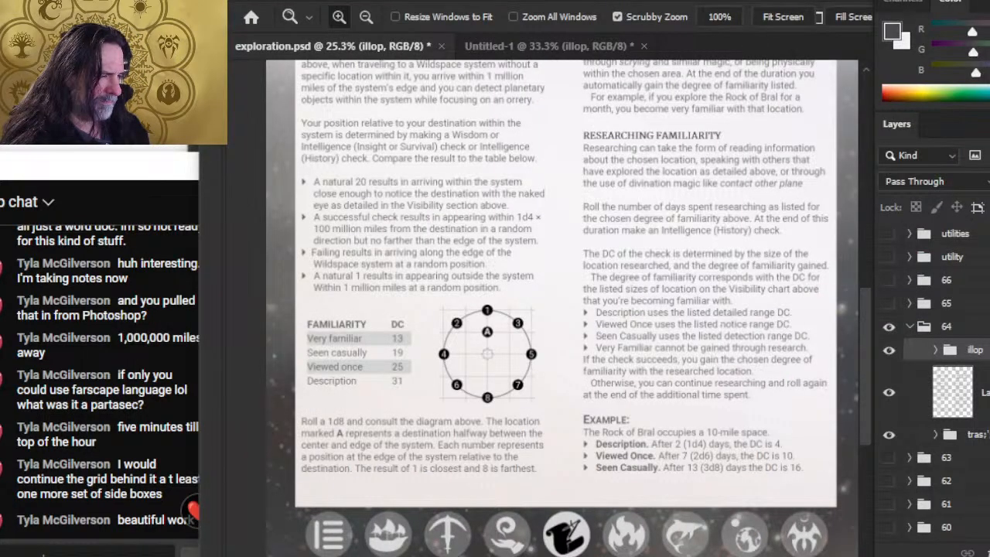
{"action": "key", "text": "alt+Tab"}
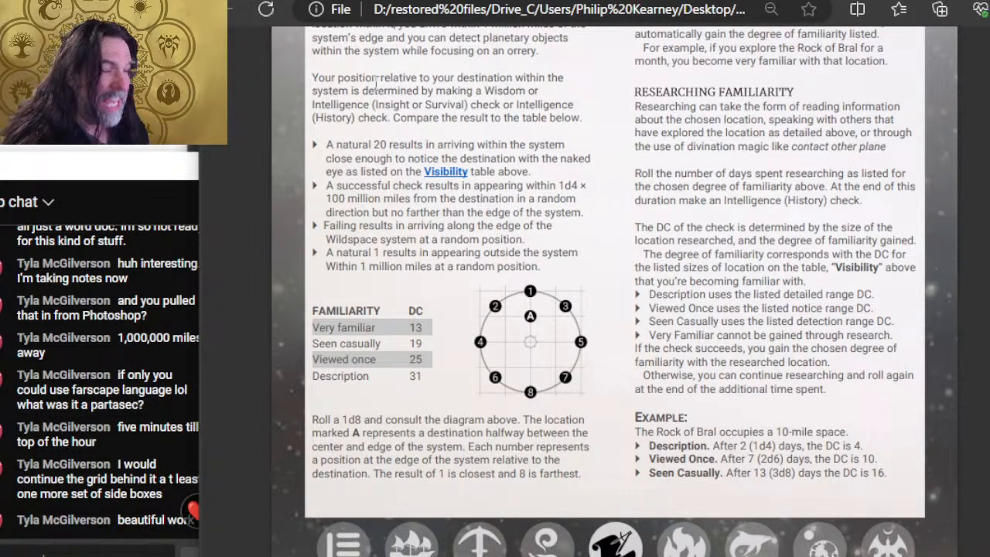
{"action": "key", "text": "alt+Tab"}
{"action": "key", "text": "alt+Tab"}
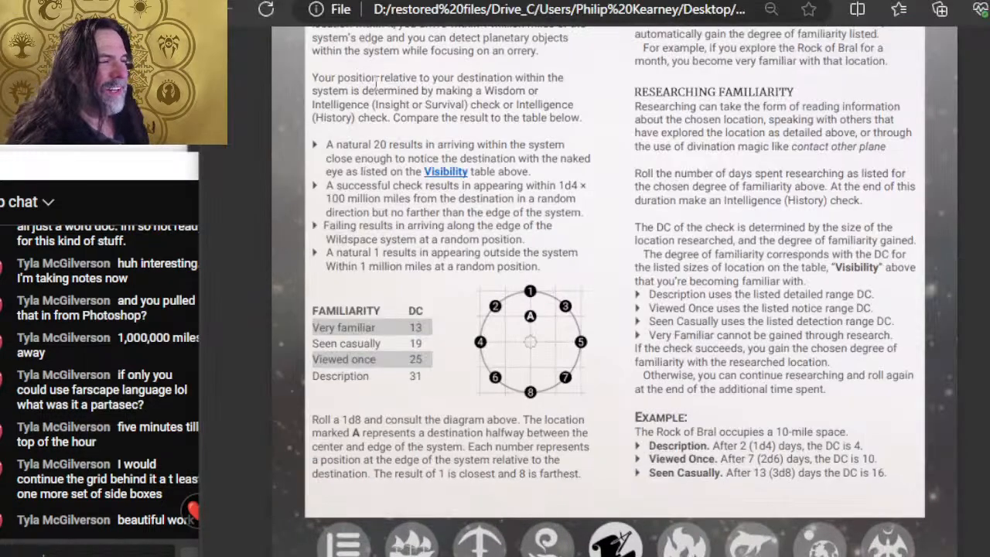
{"action": "key", "text": "alt+Tab"}
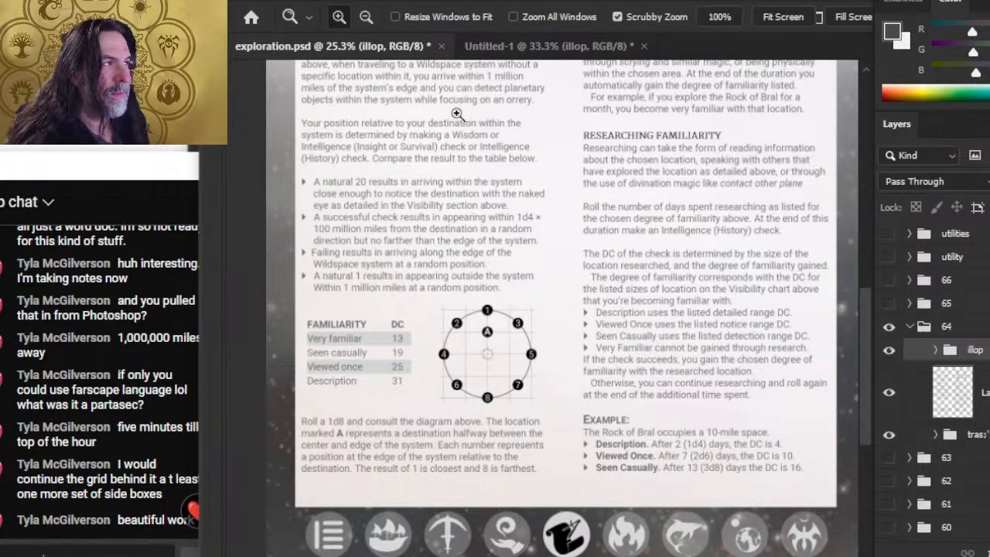
{"action": "key", "text": "alt+Tab"}
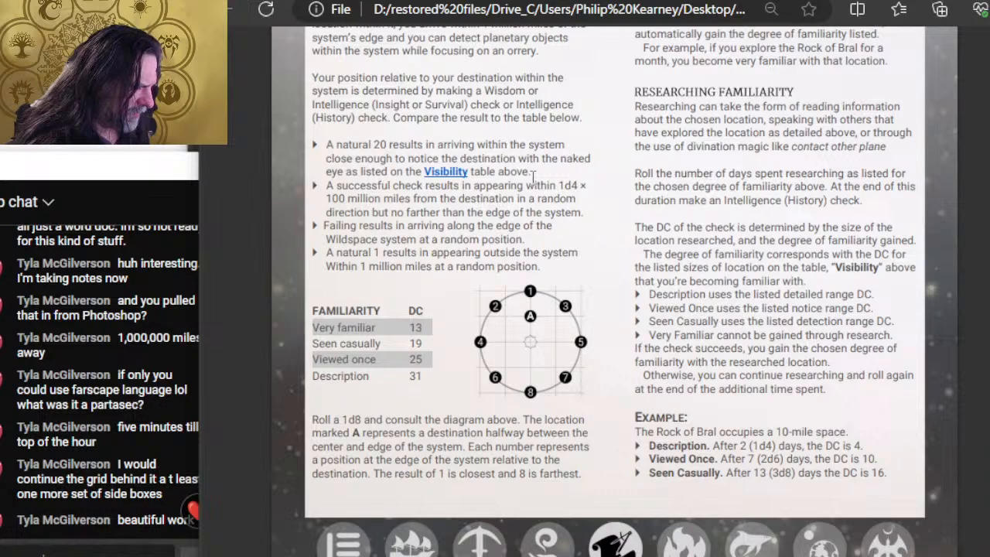
{"action": "key", "text": "alt+Tab"}
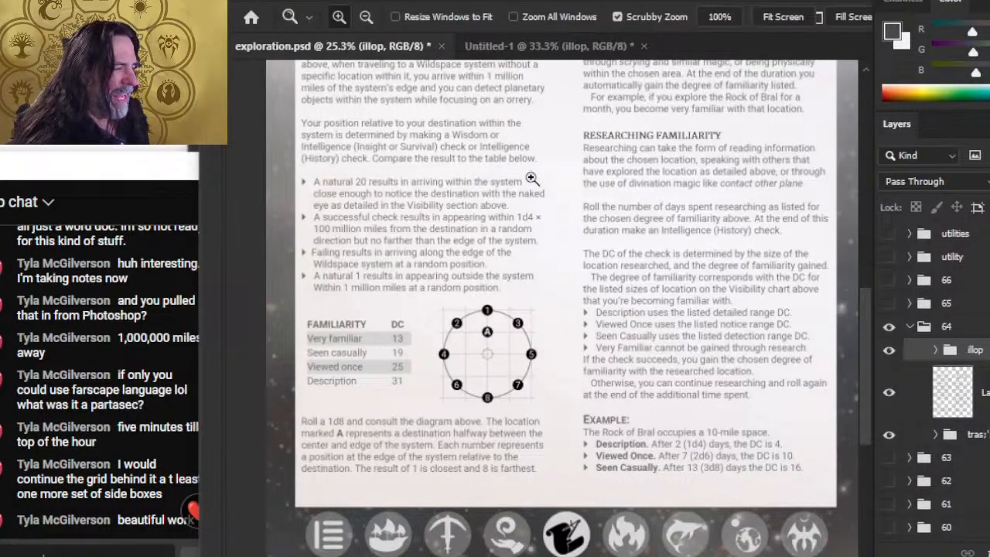
In Word, follow page 64's footer link to the Table of Content, open its Traveling the Astral Sea entry, and review through page 64
{"action": "key", "text": "alt+Tab"}
{"action": "key", "text": "alt+Tab"}
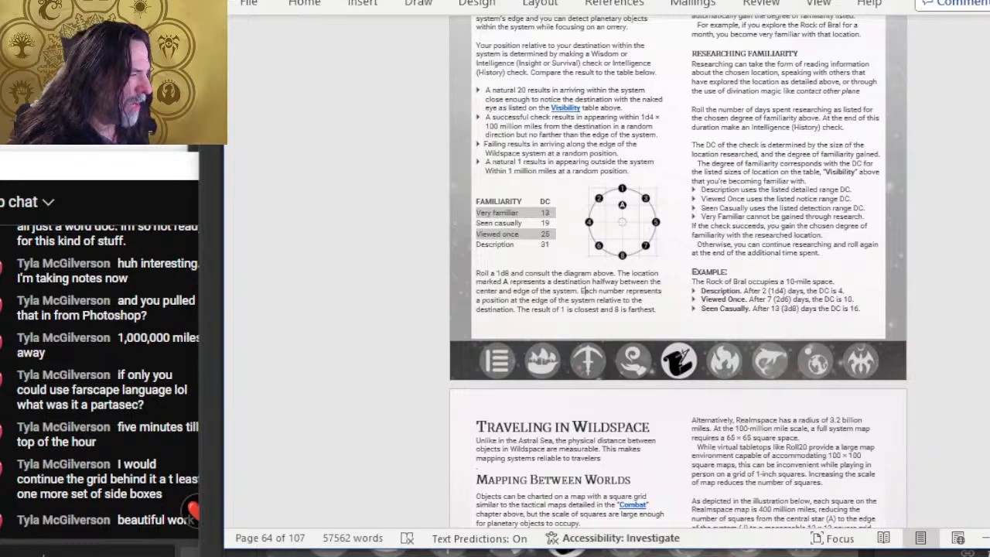
{"action": "left_click", "coordinate": [507, 360]}
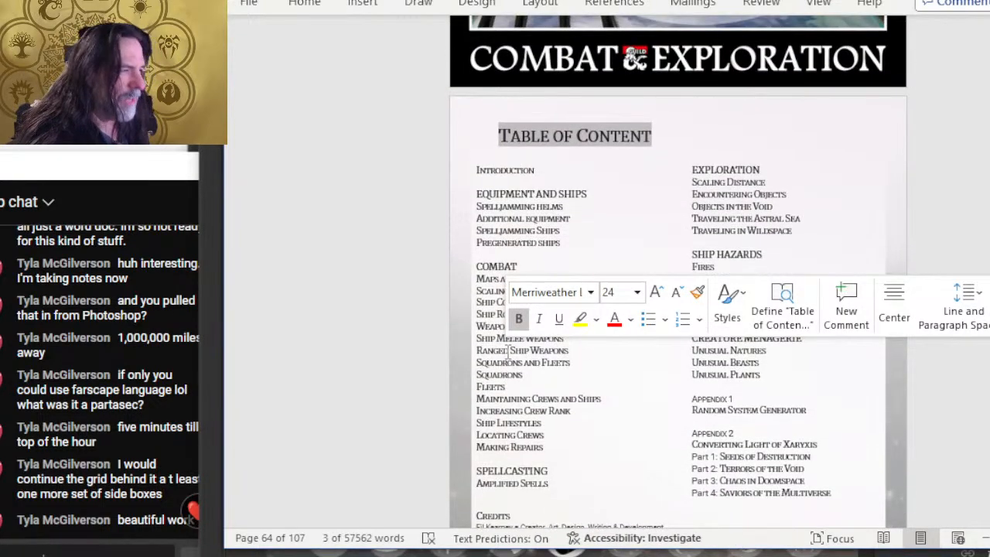
{"action": "left_click", "coordinate": [592, 159]}
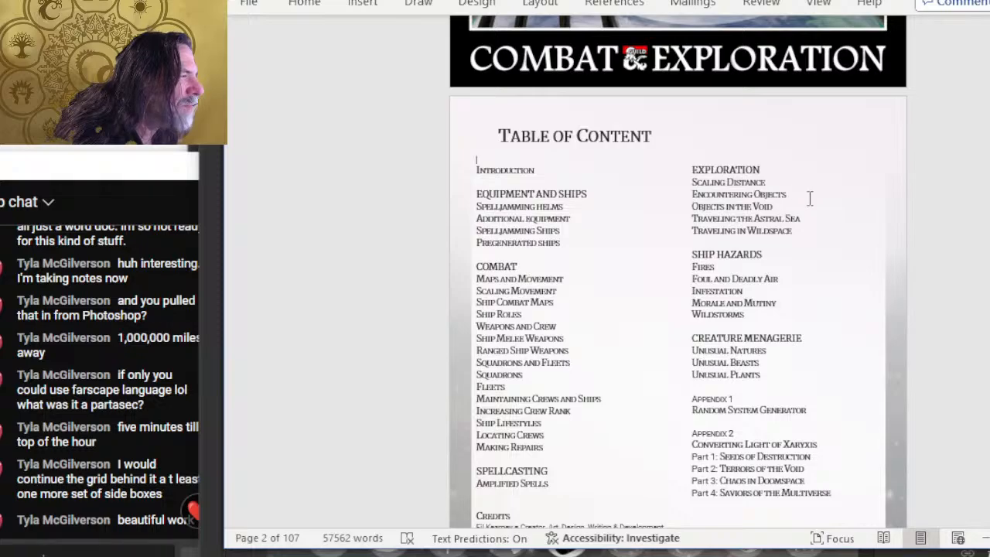
{"action": "left_click", "coordinate": [797, 220], "text": "ctrl"}
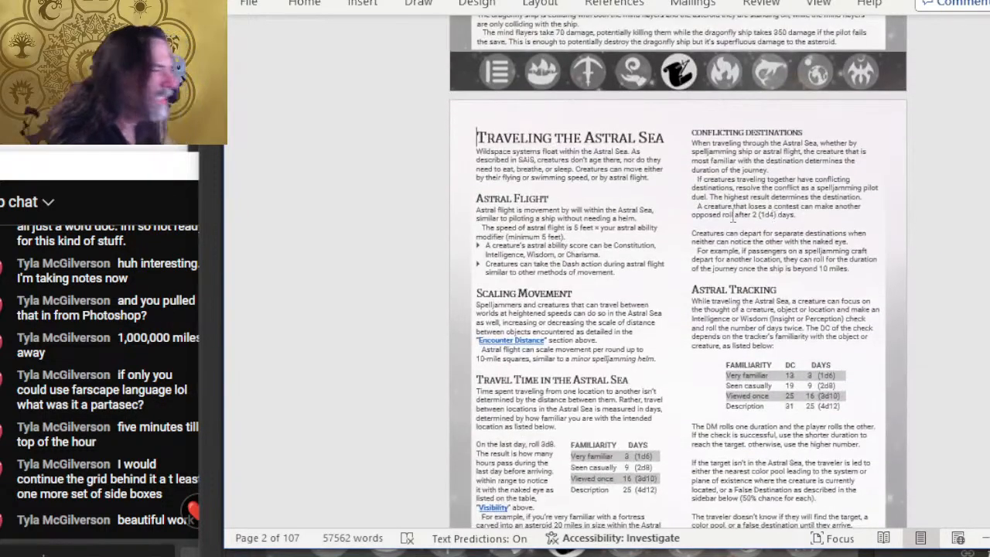
{"action": "scroll", "coordinate": [664, 256], "scroll_direction": "down", "scroll_amount": 1}
{"action": "scroll", "coordinate": [664, 256], "scroll_direction": "down", "scroll_amount": 10}
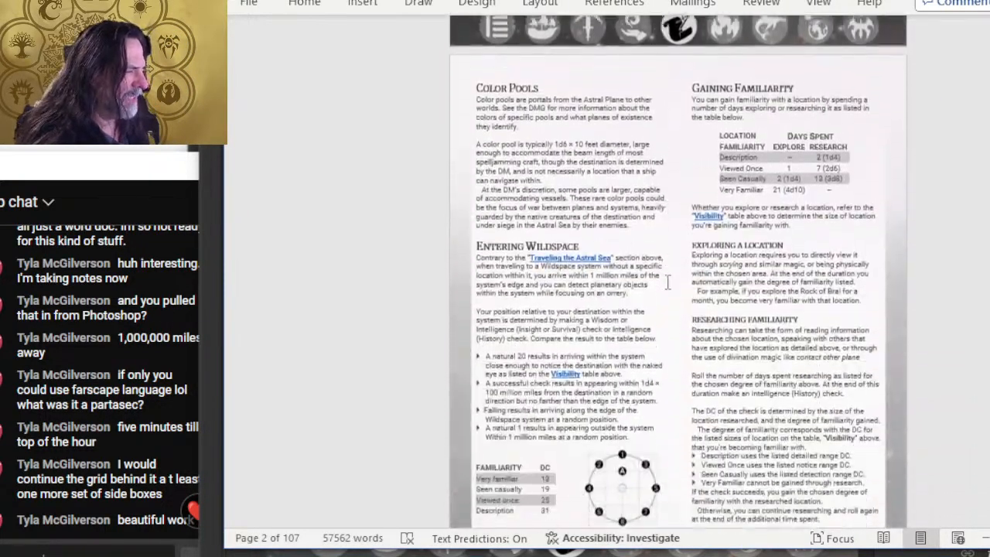
{"action": "scroll", "coordinate": [667, 285], "scroll_direction": "down", "scroll_amount": 1}
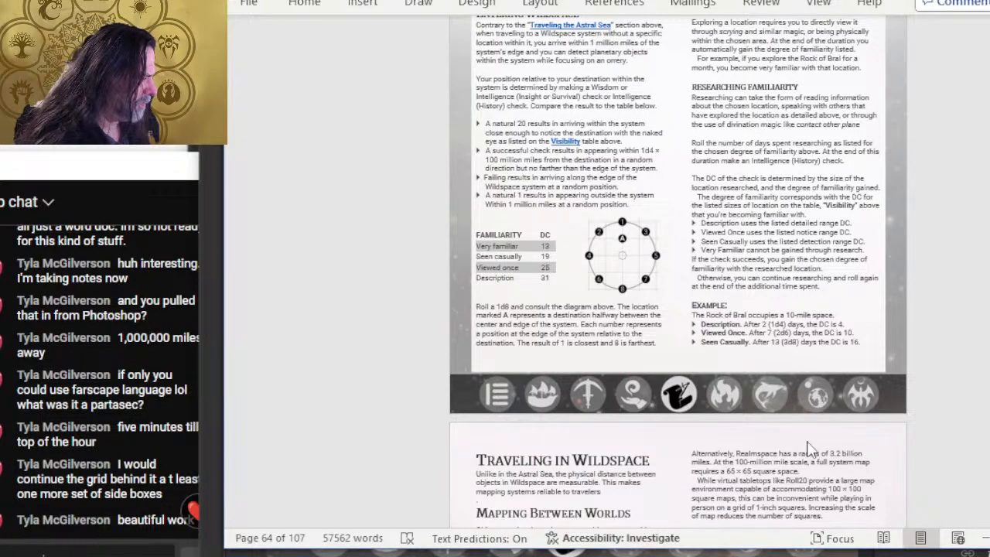
Follow page 64's footer link to Appendix 1: Random System Generator, review it, and return through its footer link to the Table of Content
{"action": "left_click", "coordinate": [814, 393], "text": "ctrl"}
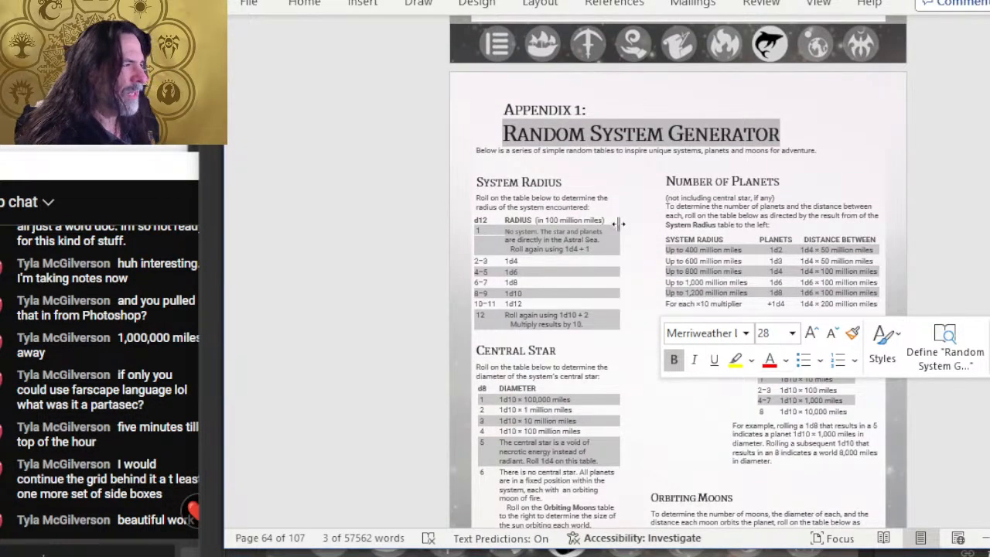
{"action": "scroll", "coordinate": [642, 238], "scroll_direction": "down", "scroll_amount": 5}
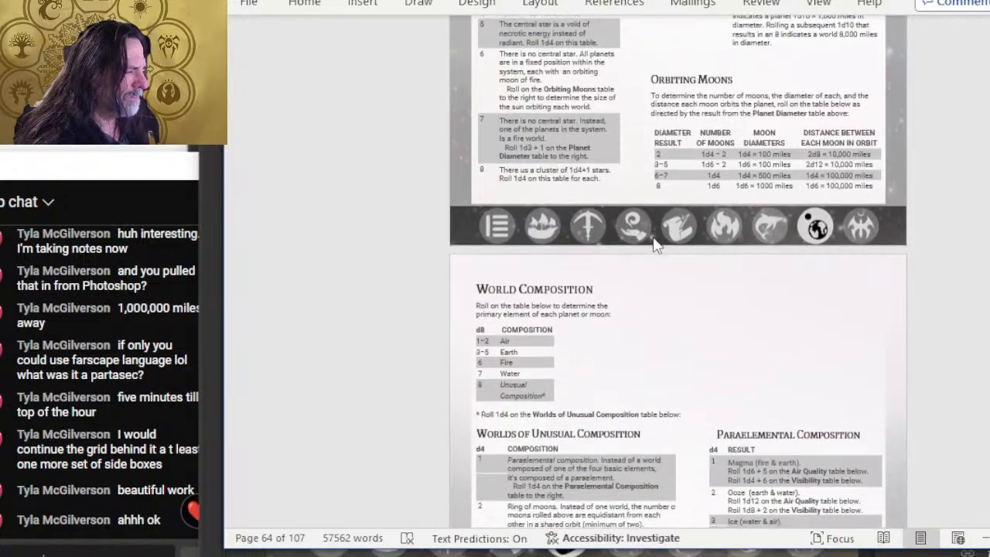
{"action": "scroll", "coordinate": [654, 243], "scroll_direction": "up", "scroll_amount": 2}
{"action": "left_click", "coordinate": [501, 350], "text": "ctrl"}
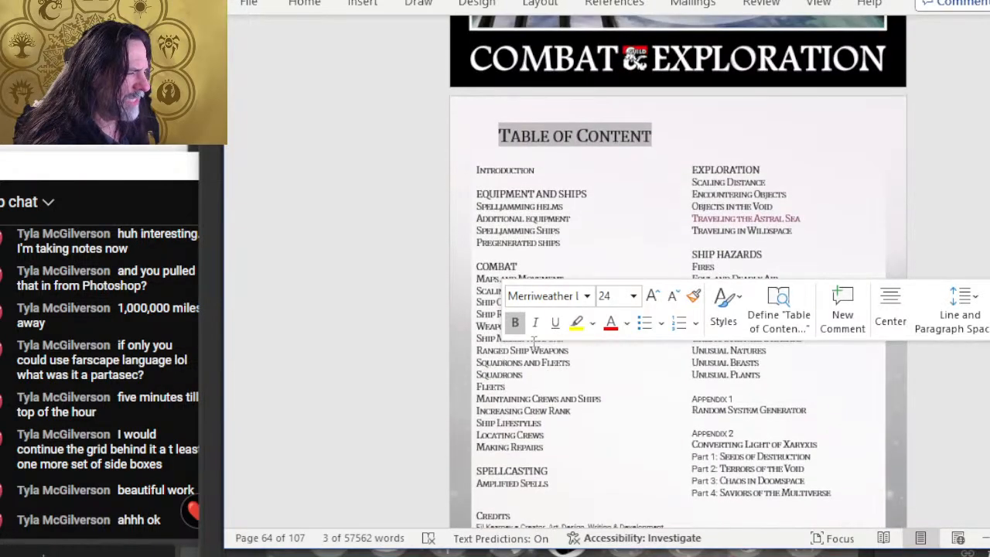
Follow the Table of Content page's ship footer link to the Equipment and Ships chapter and review its opening page
{"action": "scroll", "coordinate": [523, 309], "scroll_direction": "down", "scroll_amount": 5}
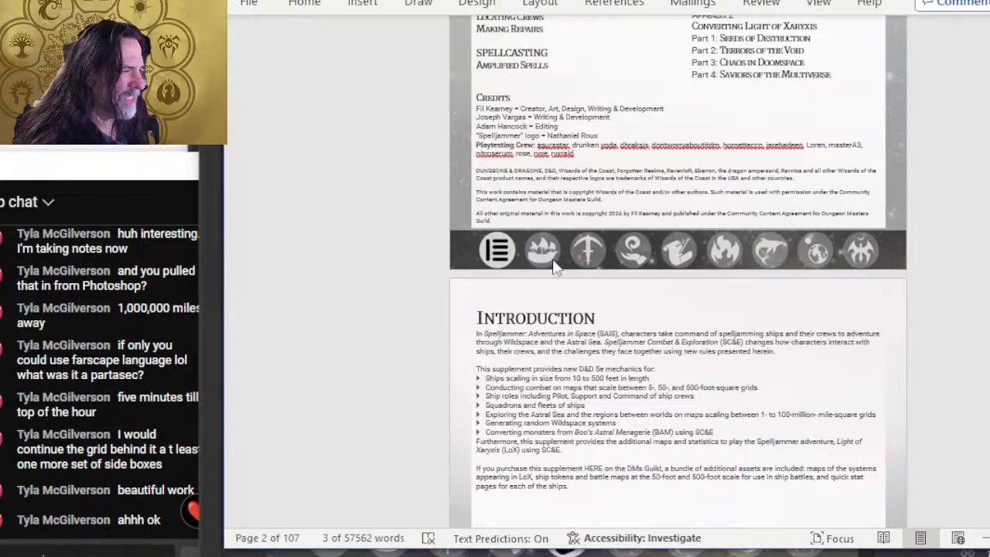
{"action": "left_click", "coordinate": [548, 253], "text": "ctrl"}
{"action": "scroll", "coordinate": [544, 329], "scroll_direction": "down", "scroll_amount": 5}
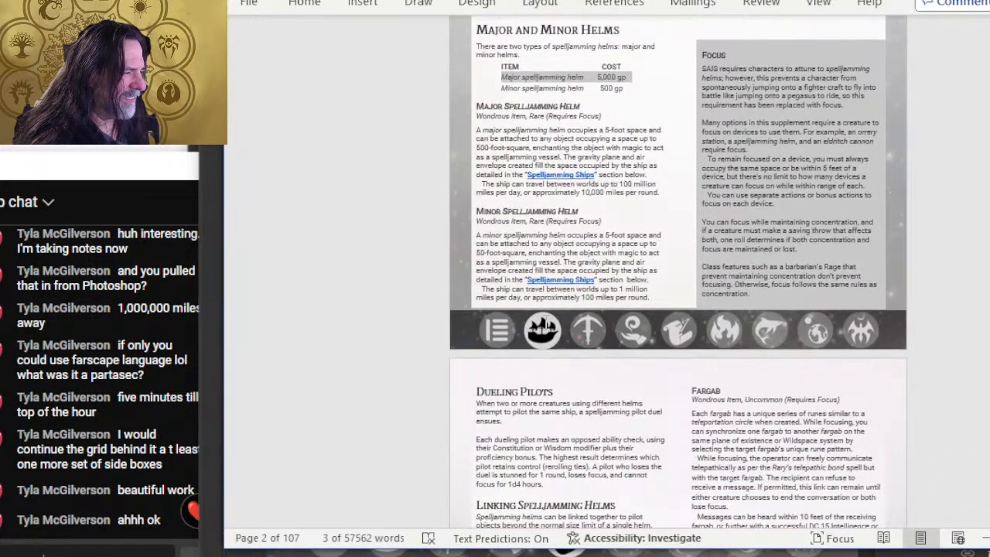
{"action": "scroll", "coordinate": [545, 323], "scroll_direction": "up", "scroll_amount": 5}
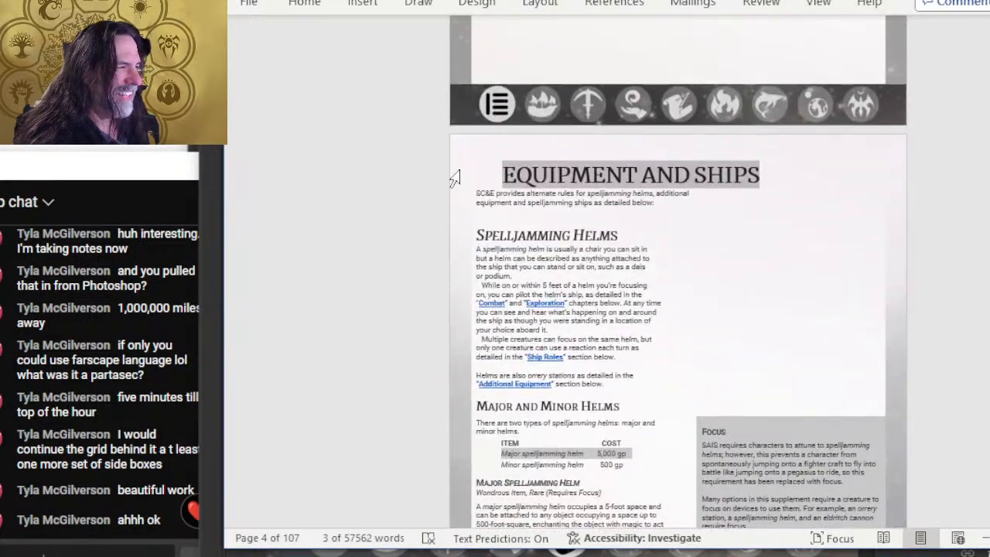
{"action": "scroll", "coordinate": [570, 331], "scroll_direction": "down", "scroll_amount": 4}
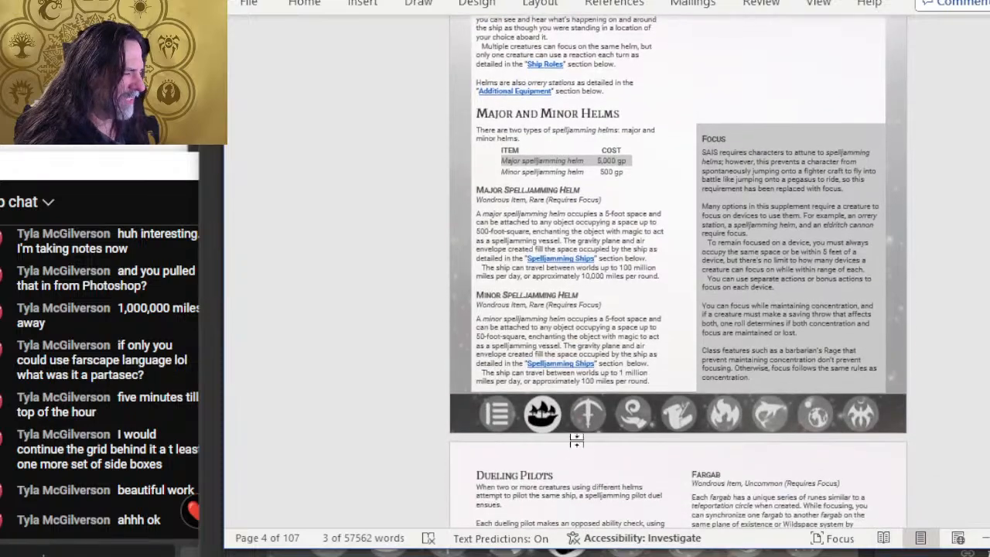
{"action": "scroll", "coordinate": [546, 397], "scroll_direction": "up", "scroll_amount": 5}
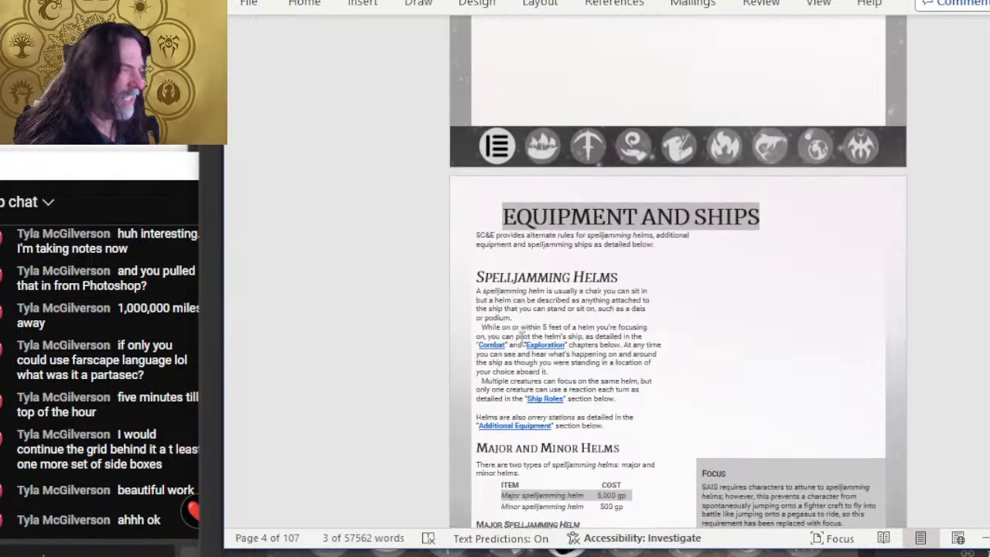
Clear the Equipment and Ships heading selection and examine the chapter's opening page down to its footer icons
{"action": "left_click", "coordinate": [478, 205]}
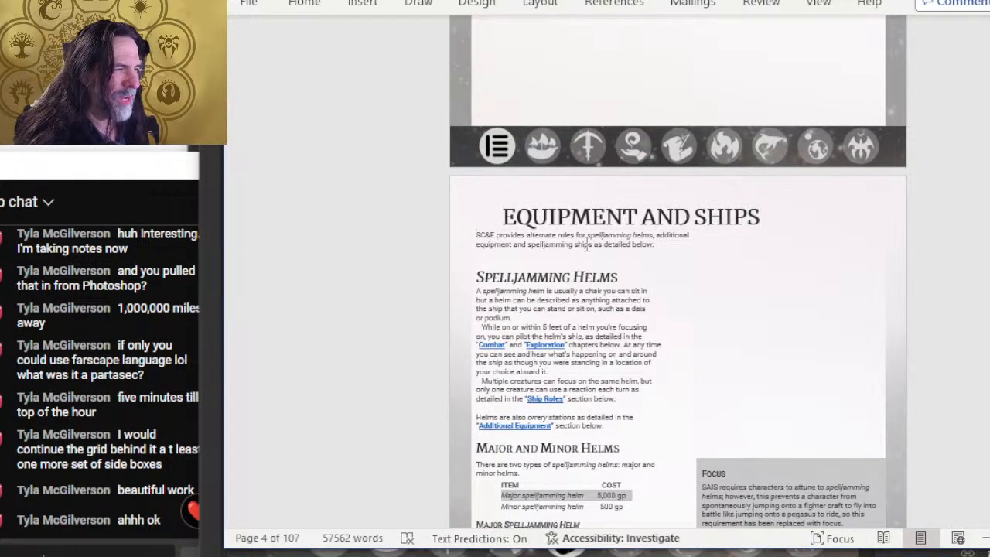
{"action": "scroll", "coordinate": [565, 306], "scroll_direction": "down", "scroll_amount": 7}
{"action": "scroll", "coordinate": [565, 325], "scroll_direction": "up", "scroll_amount": 6}
{"action": "scroll", "coordinate": [573, 363], "scroll_direction": "down", "scroll_amount": 4}
{"action": "scroll", "coordinate": [573, 379], "scroll_direction": "down", "scroll_amount": 1}
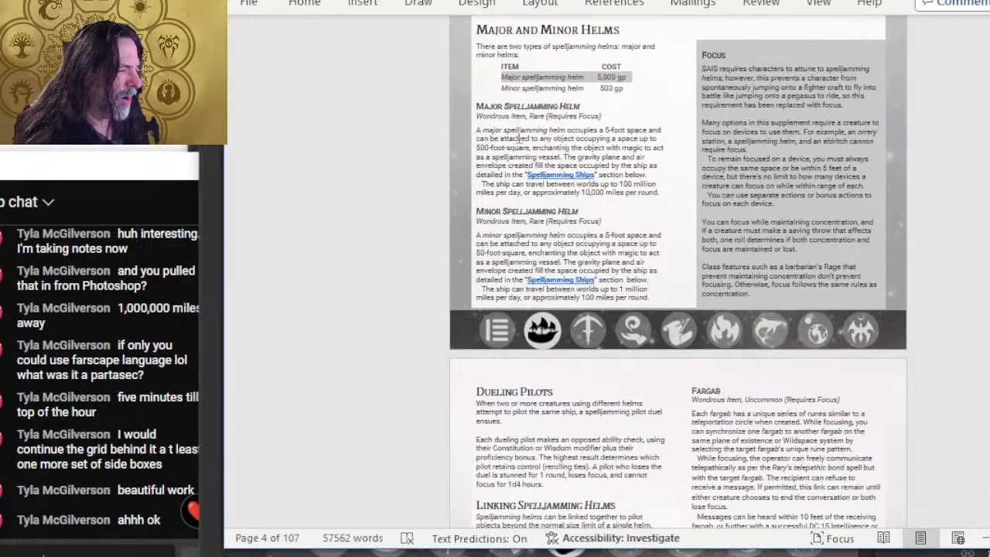
Switch to the exported PDF and test its Color_Pools, Entering_Wildspace and Gaining_Familiarity table of contents entries
{"action": "key", "text": "alt+Tab"}
{"action": "key", "text": "alt+Tab"}
{"action": "key", "text": "alt+Tab"}
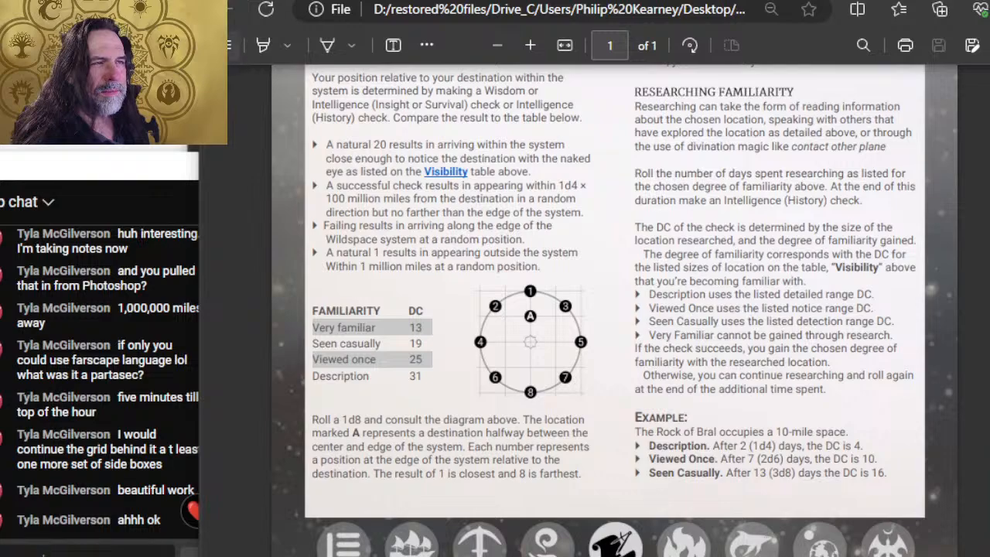
{"action": "left_click", "coordinate": [231, 45]}
{"action": "left_click", "coordinate": [349, 151]}
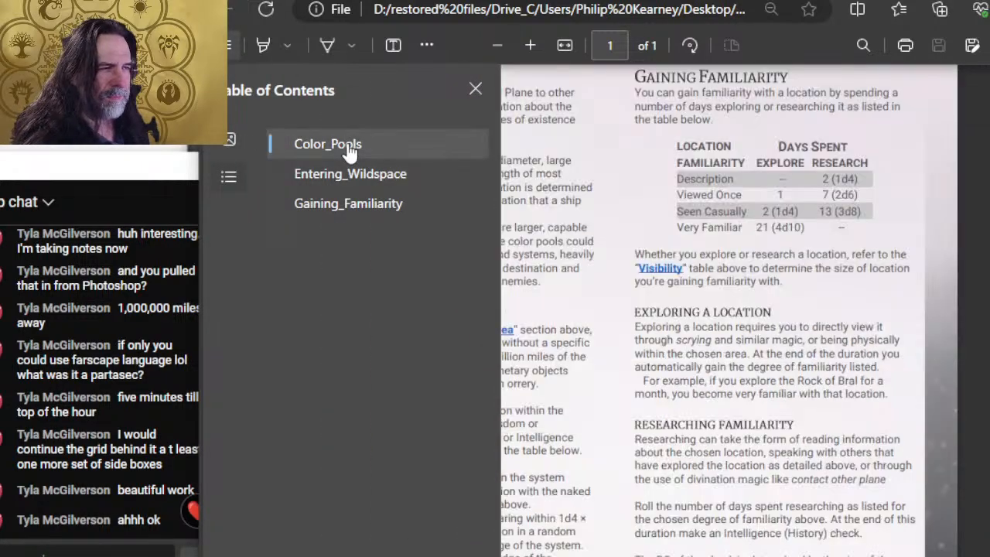
{"action": "left_click", "coordinate": [356, 170]}
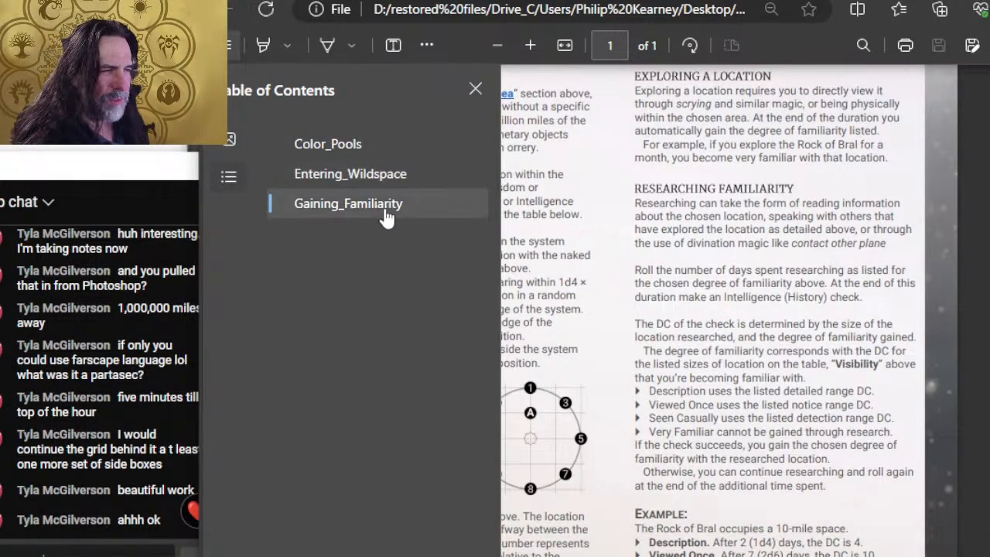
{"action": "left_click", "coordinate": [386, 216]}
{"action": "left_click", "coordinate": [325, 173]}
{"action": "left_click", "coordinate": [319, 142]}
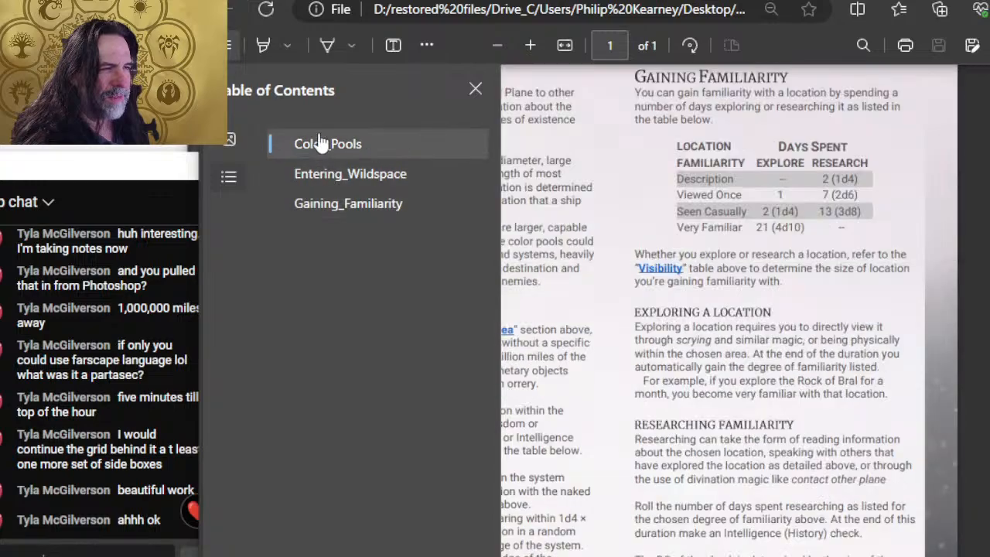
{"action": "left_click", "coordinate": [339, 178]}
Recheck the exported PDF's table of contents entries, and close the list to view the full page
{"action": "key", "text": "alt+Tab"}
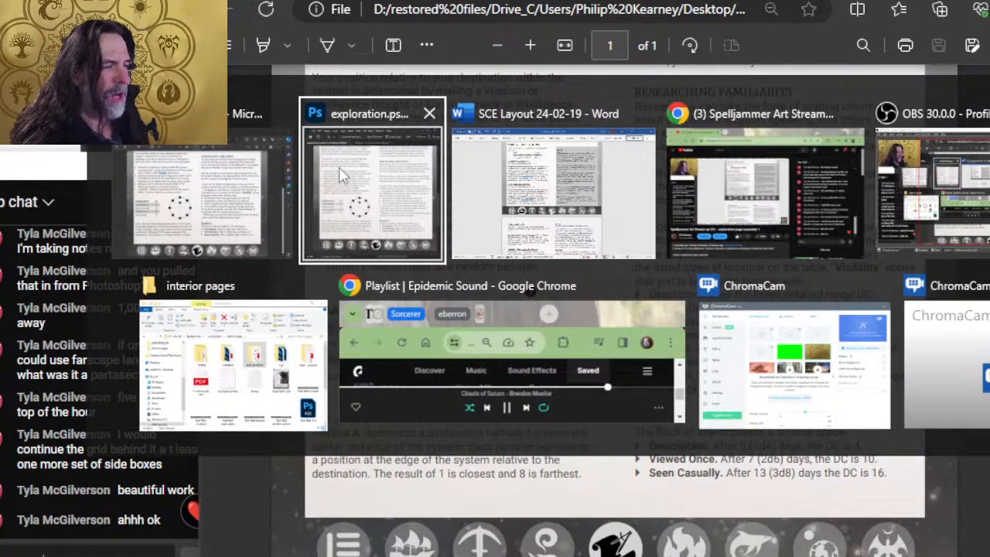
{"action": "left_click", "coordinate": [289, 126]}
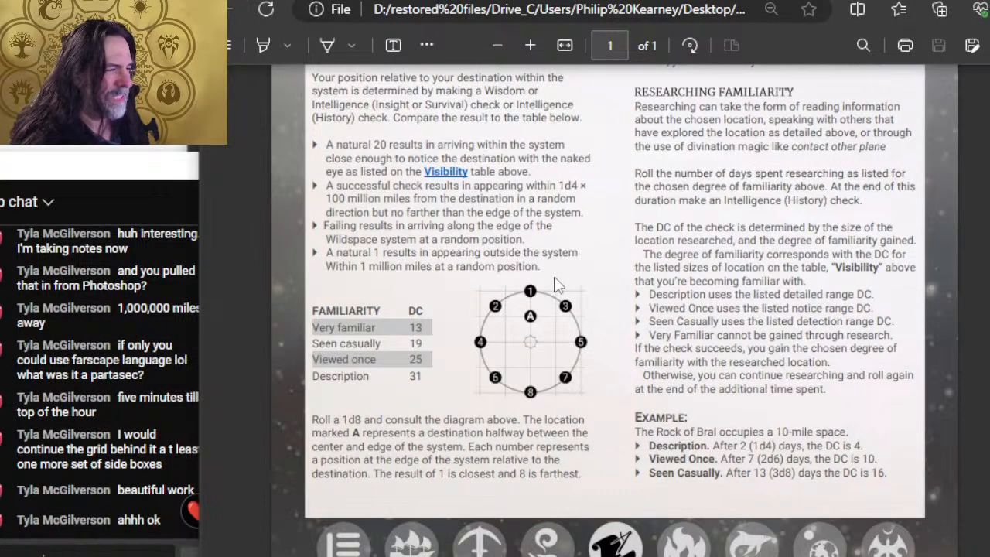
{"action": "key", "text": "alt+Tab"}
{"action": "key", "text": "alt+Tab"}
{"action": "left_click", "coordinate": [229, 45]}
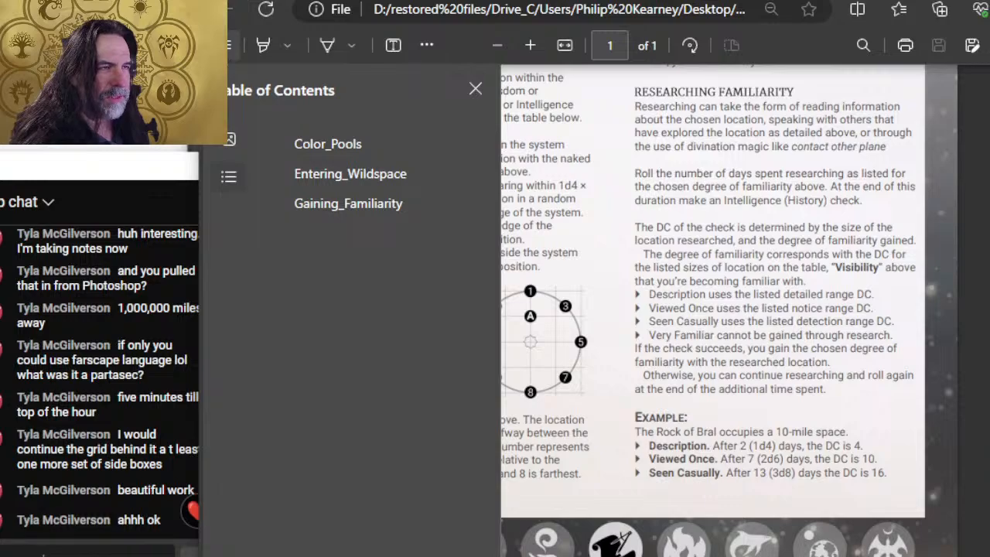
{"action": "left_click", "coordinate": [229, 46]}
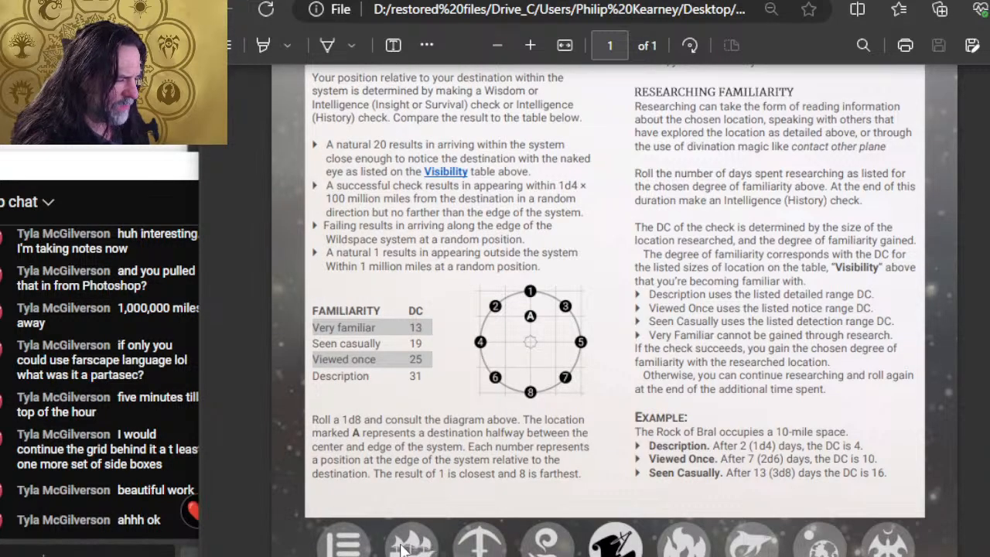
Return to the Word document and follow the footer link to the Combat chapter, reviewing its first page
{"action": "key", "text": "alt+Tab"}
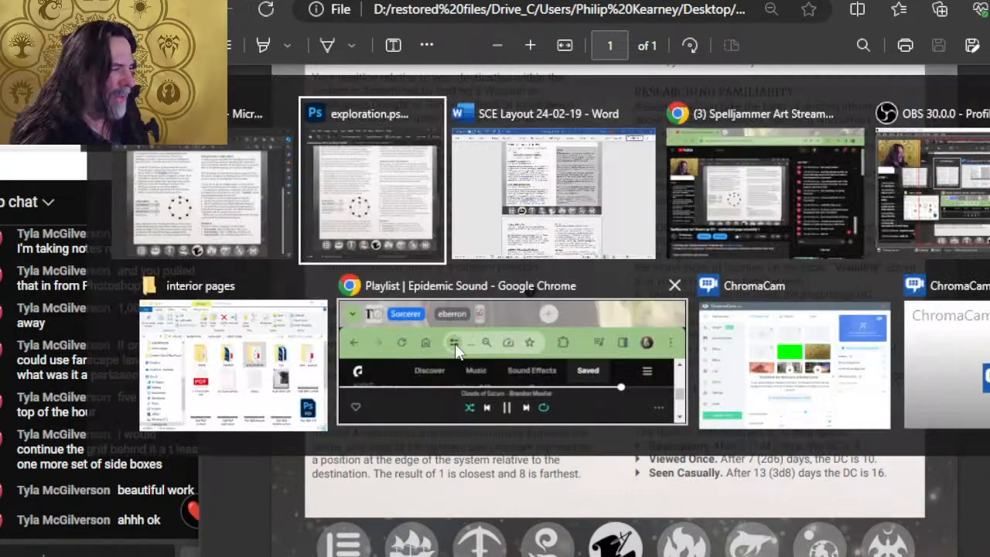
{"action": "key", "text": "alt+Tab"}
{"action": "key", "text": "alt+Tab"}
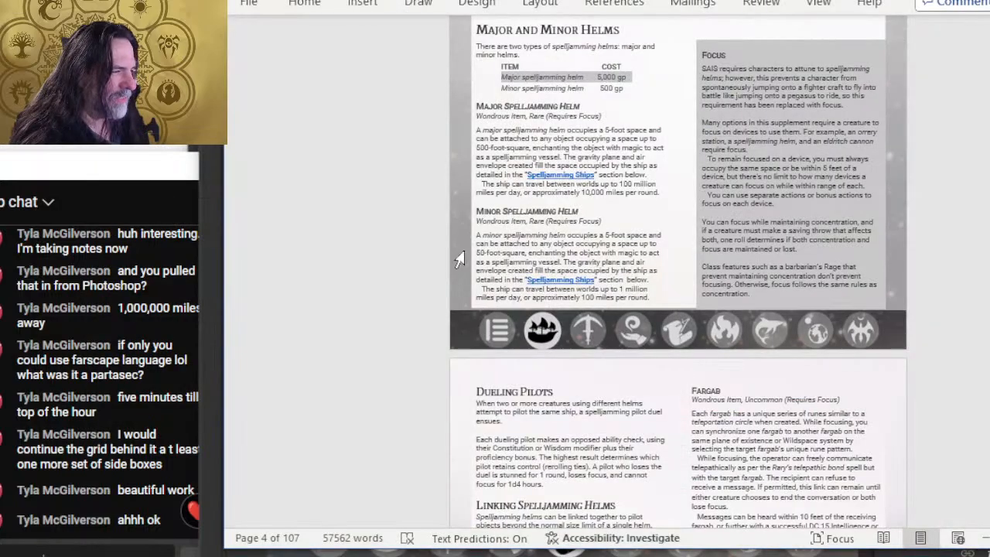
{"action": "left_click", "coordinate": [595, 333]}
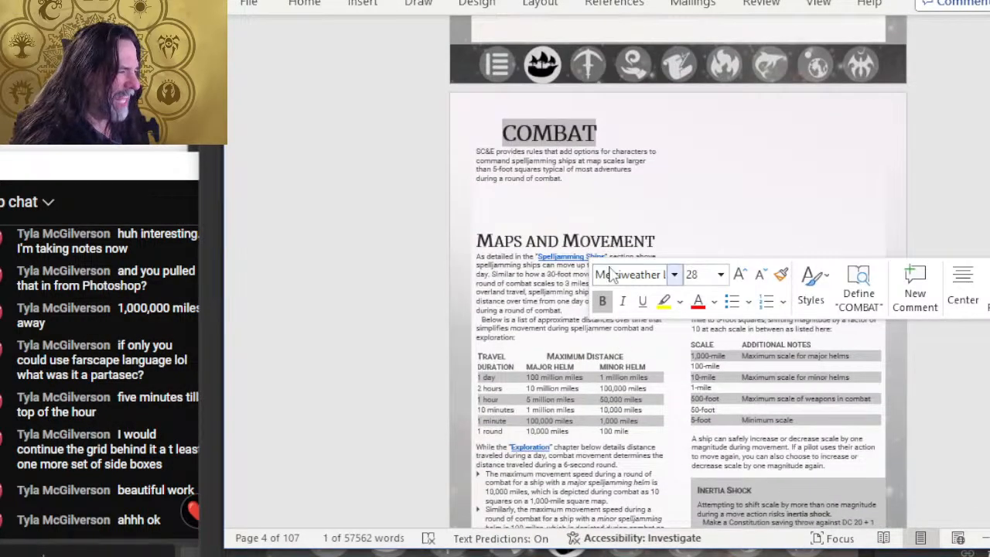
{"action": "scroll", "coordinate": [611, 264], "scroll_direction": "up", "scroll_amount": 2}
{"action": "scroll", "coordinate": [611, 263], "scroll_direction": "down", "scroll_amount": 10}
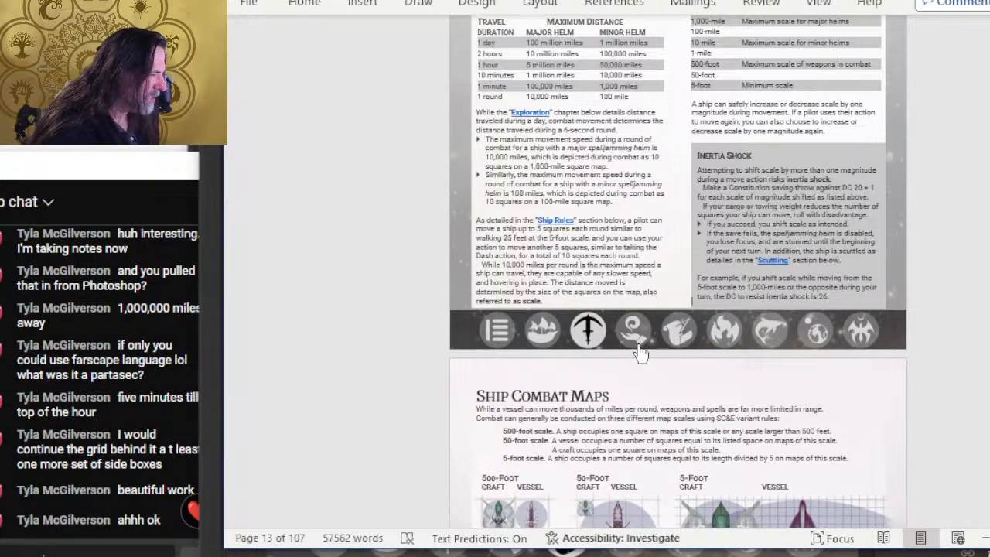
Follow the footer link to the Spellcasting or Exploration section and review through page 64's circle diagram at a larger scale
{"action": "left_click", "coordinate": [633, 331], "text": "ctrl"}
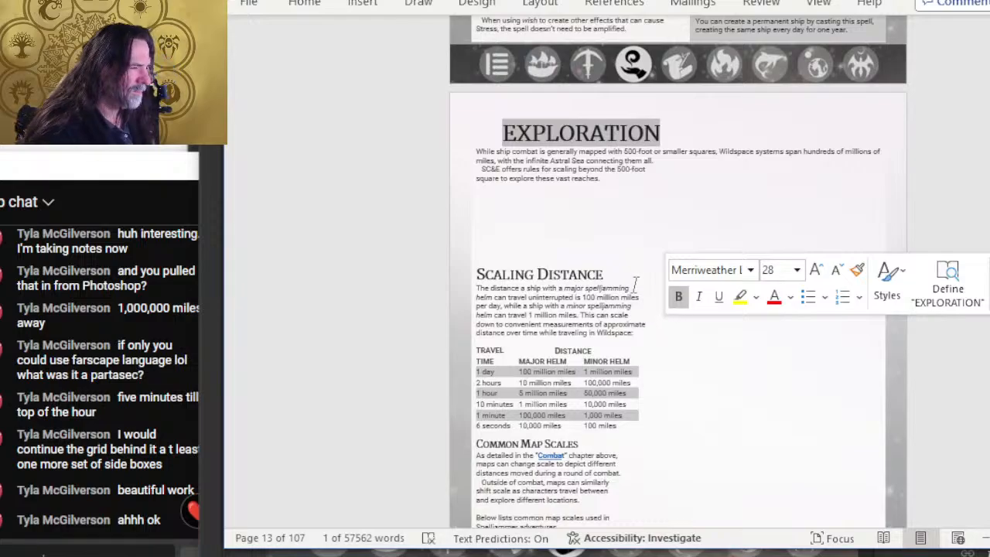
{"action": "scroll", "coordinate": [623, 236], "scroll_direction": "down", "scroll_amount": 15}
{"action": "scroll", "coordinate": [650, 281], "scroll_direction": "down", "scroll_amount": 15}
{"action": "scroll", "coordinate": [677, 268], "scroll_direction": "down", "scroll_amount": 15}
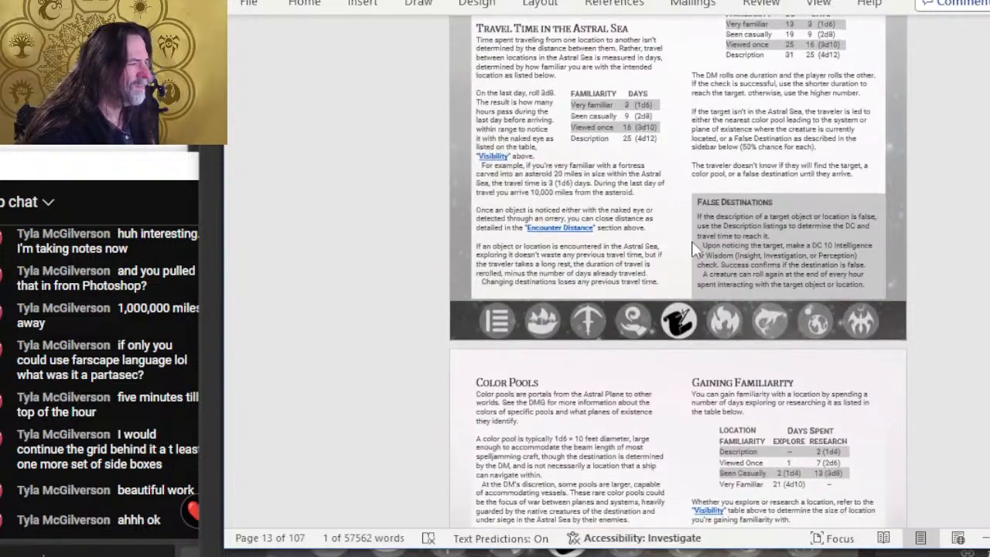
{"action": "scroll", "coordinate": [694, 243], "scroll_direction": "down", "scroll_amount": 5}
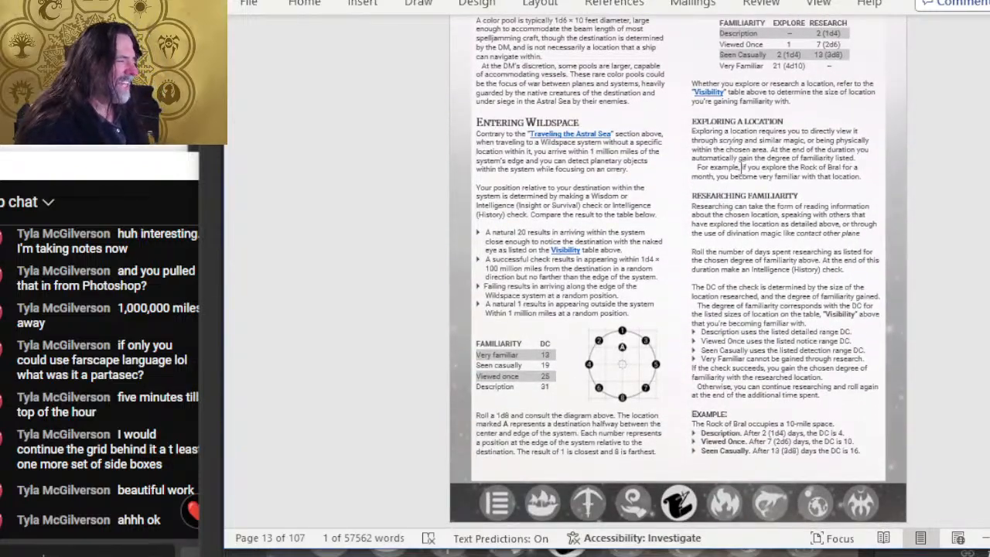
{"action": "left_click", "coordinate": [760, 279]}
{"action": "scroll", "coordinate": [630, 309], "scroll_direction": "up", "scroll_amount": 6}
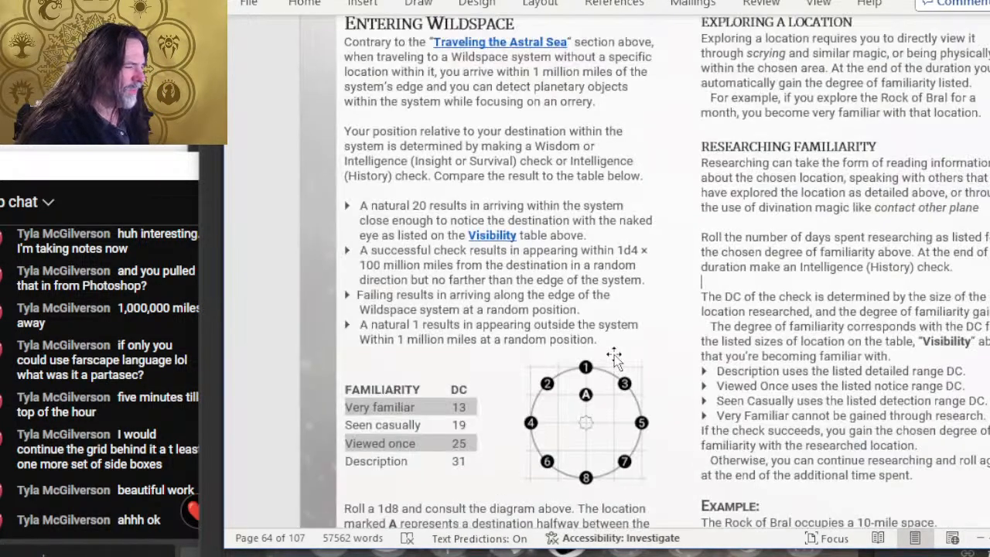
Compare page 64's lower half across exploration.psd in Photoshop, the exported PDF and the Word document
{"action": "key", "text": "alt+Tab"}
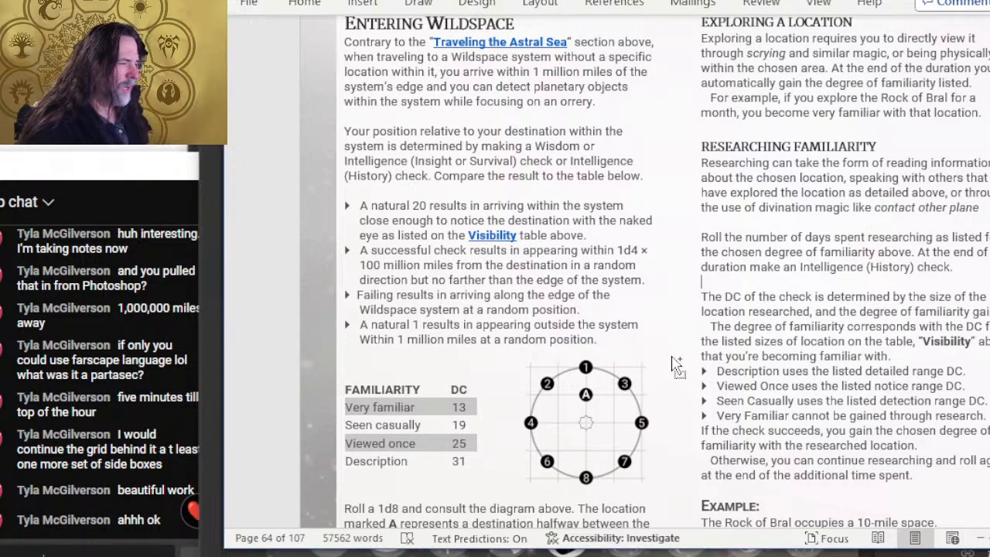
{"action": "key", "text": "alt+Tab"}
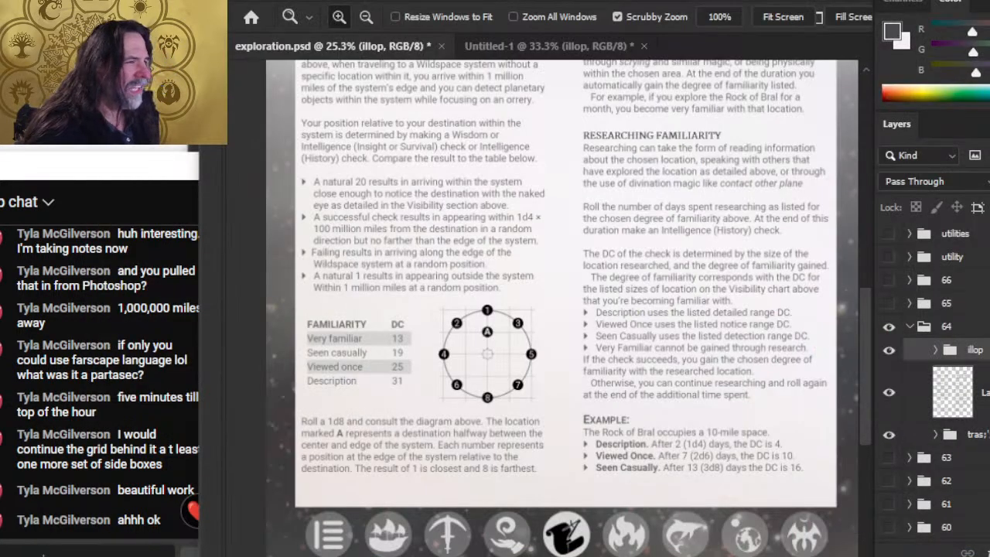
{"action": "key", "text": "alt+Tab"}
{"action": "key", "text": "Tab"}
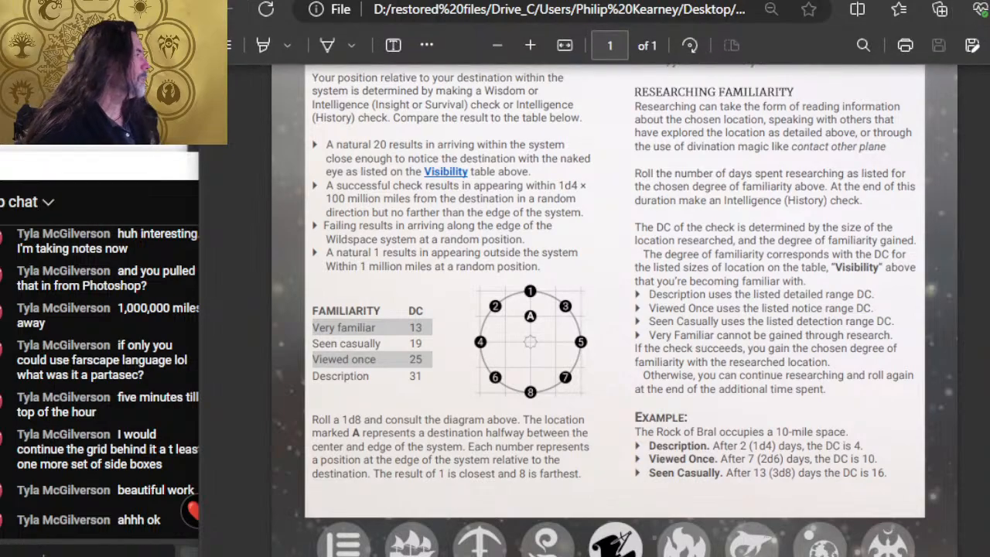
{"action": "key", "text": "alt+Tab"}
{"action": "key", "text": "Tab"}
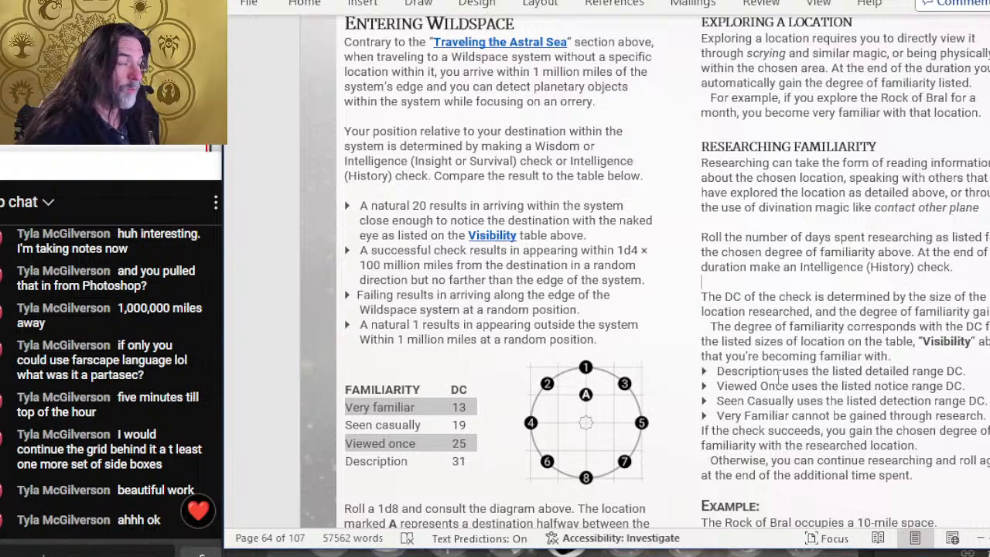
In Photoshop, collapse layer group 64 and marquee-select the page area around the Familiarity table, circle diagram and paragraph below
{"action": "key", "text": "alt+Tab"}
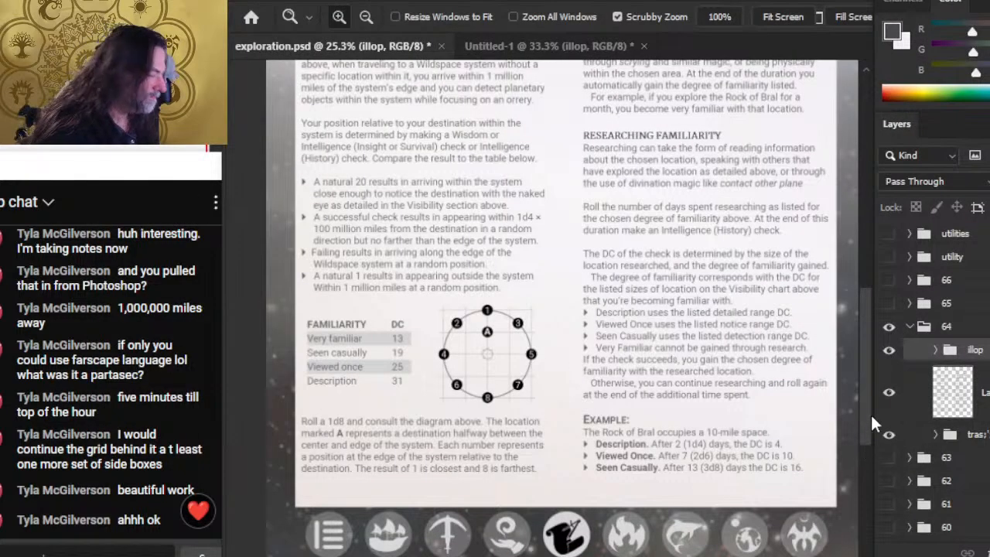
{"action": "left_click", "coordinate": [923, 328]}
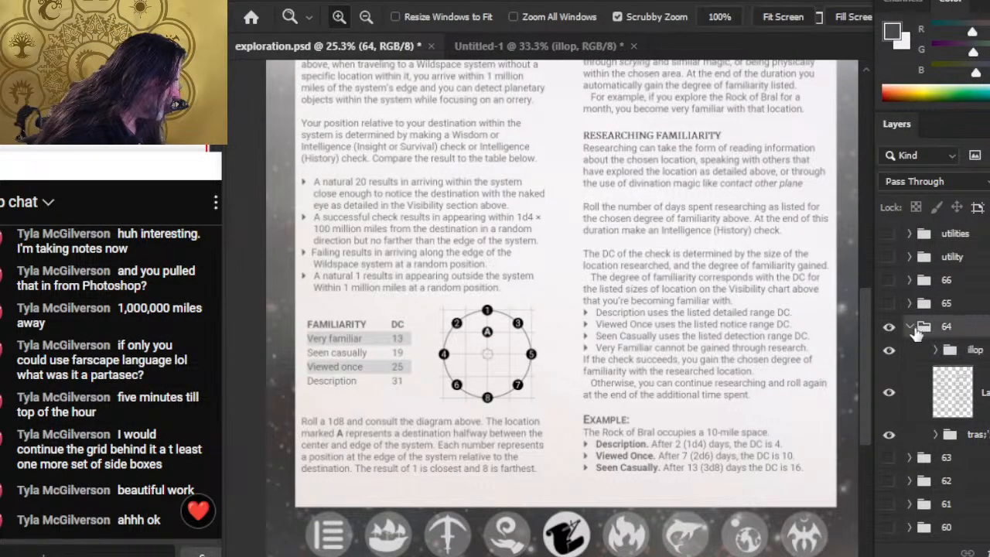
{"action": "left_click", "coordinate": [911, 328]}
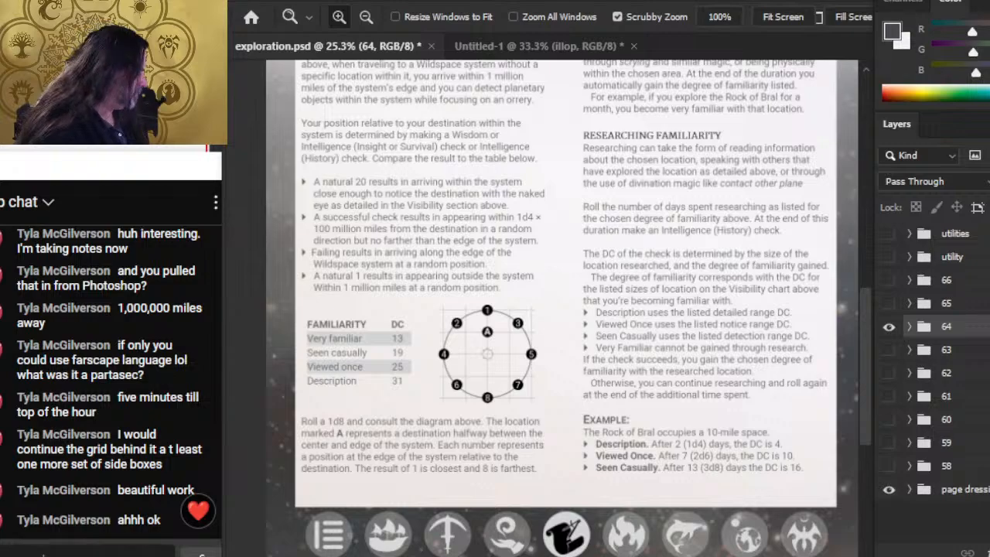
{"action": "key", "text": "m"}
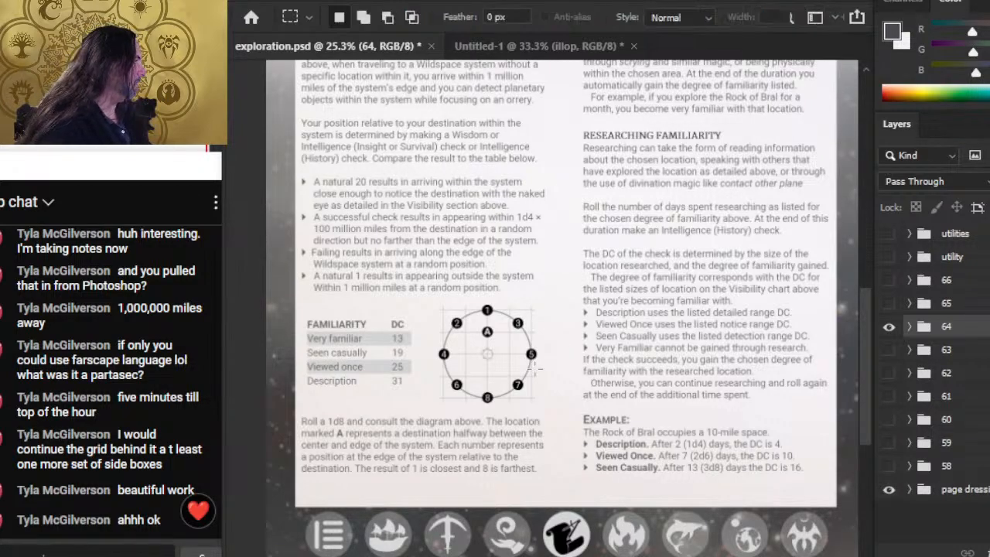
{"action": "left_click_drag", "start_coordinate": [266, 556], "coordinate": [584, 290]}
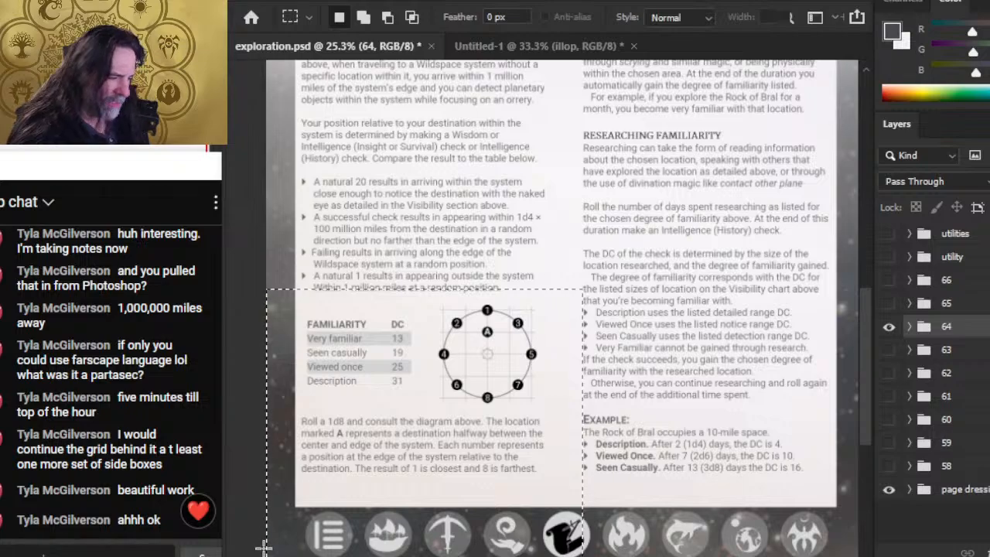
Clear the marquee selection around the Familiarity table, circle diagram and paragraph on page 64 of exploration.psd
{"action": "key", "text": "z"}
{"action": "left_click", "coordinate": [565, 549]}
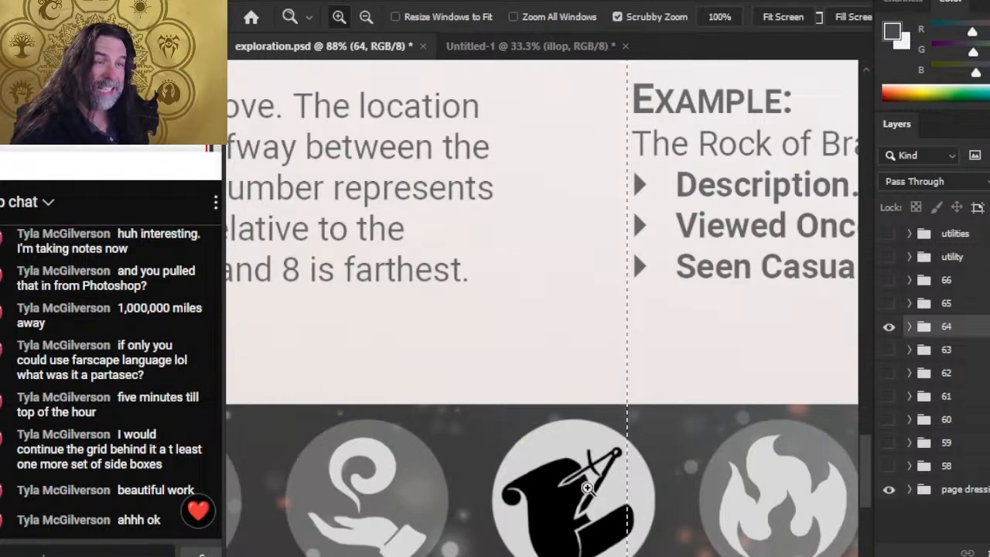
{"action": "key", "text": "l"}
{"action": "left_click", "coordinate": [671, 408]}
{"action": "key", "text": "z"}
{"action": "mouse_move", "coordinate": [638, 452]}
{"action": "left_mouse_down"}
{"action": "mouse_move", "coordinate": [549, 432]}
{"action": "mouse_move", "coordinate": [564, 451]}
{"action": "left_mouse_up"}
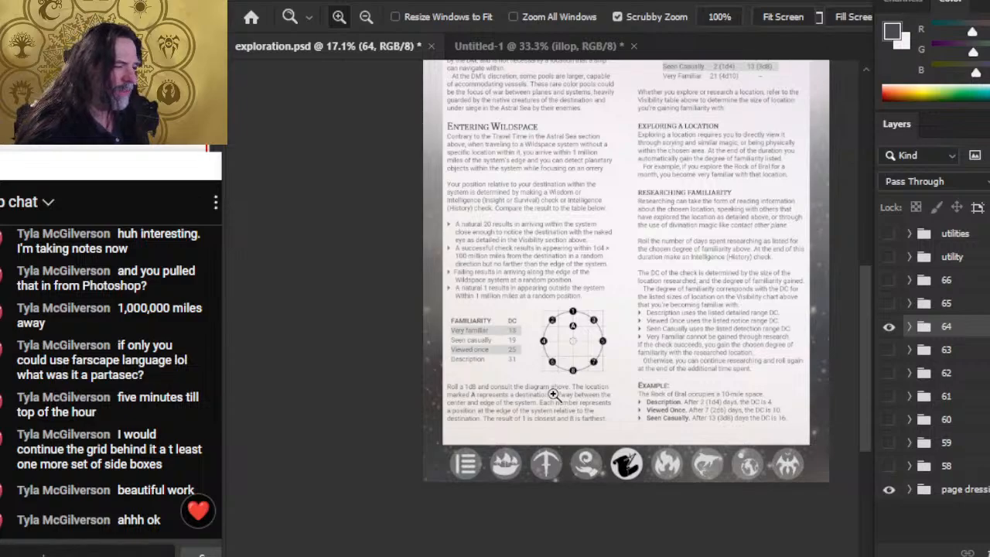
Switch to the Word document and nudge the Familiarity table and circle diagram picture slightly down on page 64
{"action": "key", "text": "alt+Tab"}
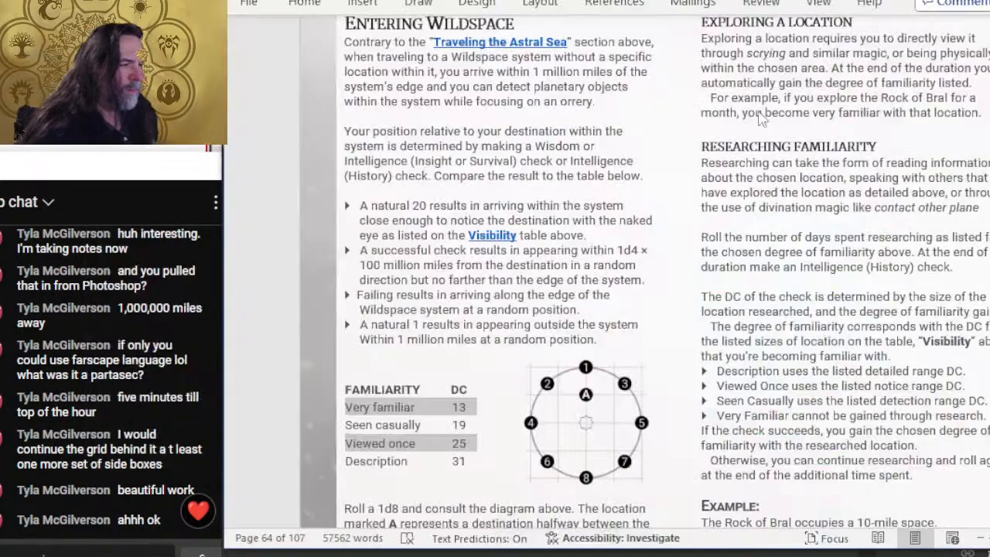
{"action": "left_click", "coordinate": [529, 396]}
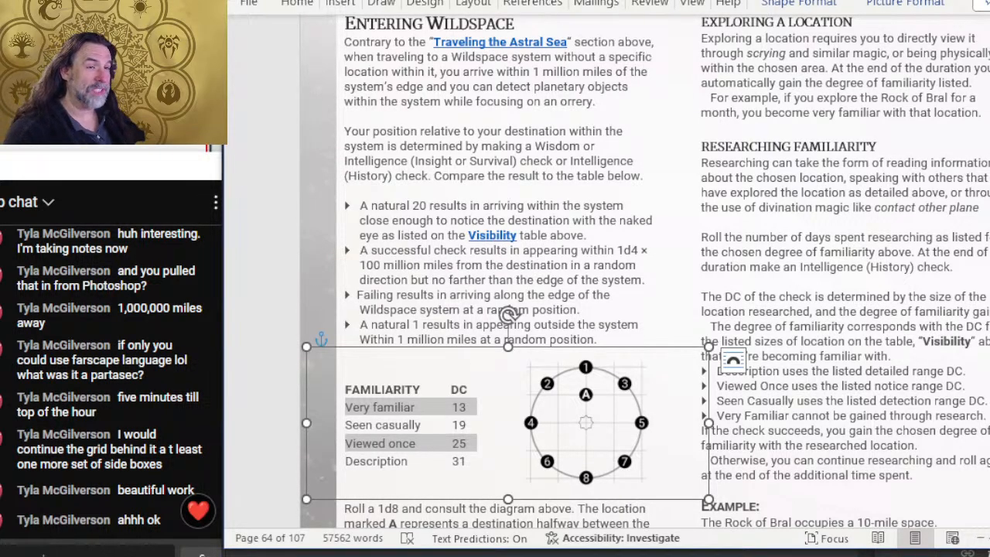
{"action": "left_click", "coordinate": [360, 221]}
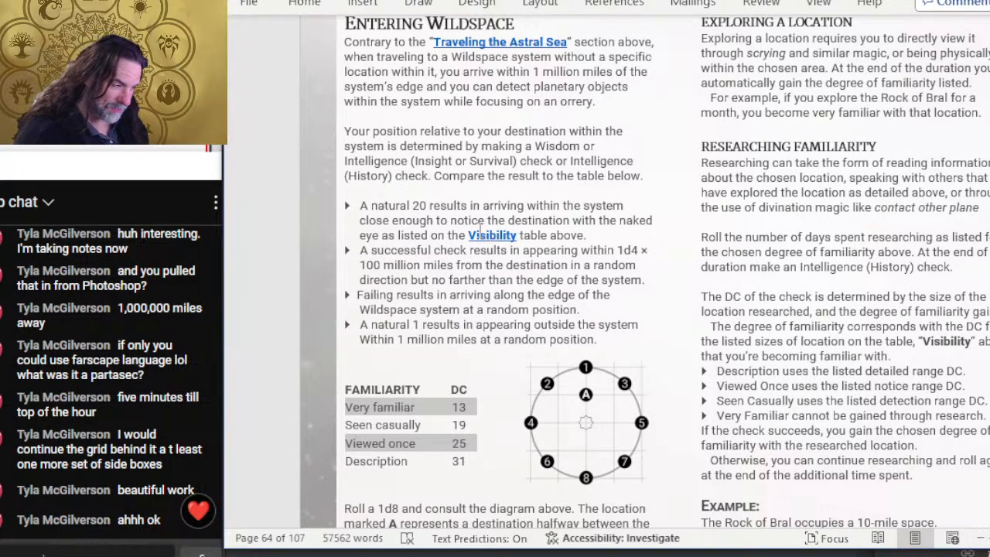
{"action": "left_click", "coordinate": [537, 430]}
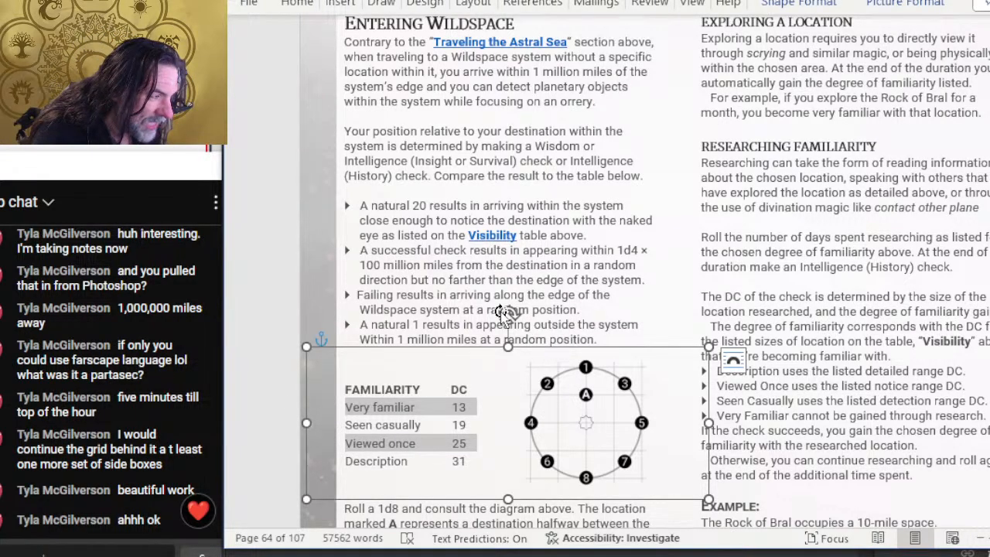
{"action": "key", "text": "Down"}
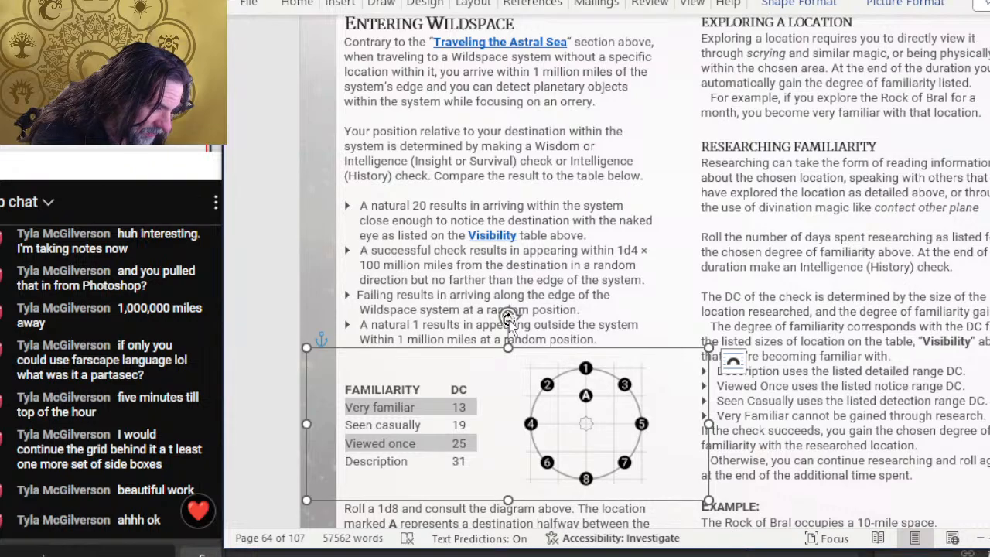
{"action": "left_click", "coordinate": [463, 307]}
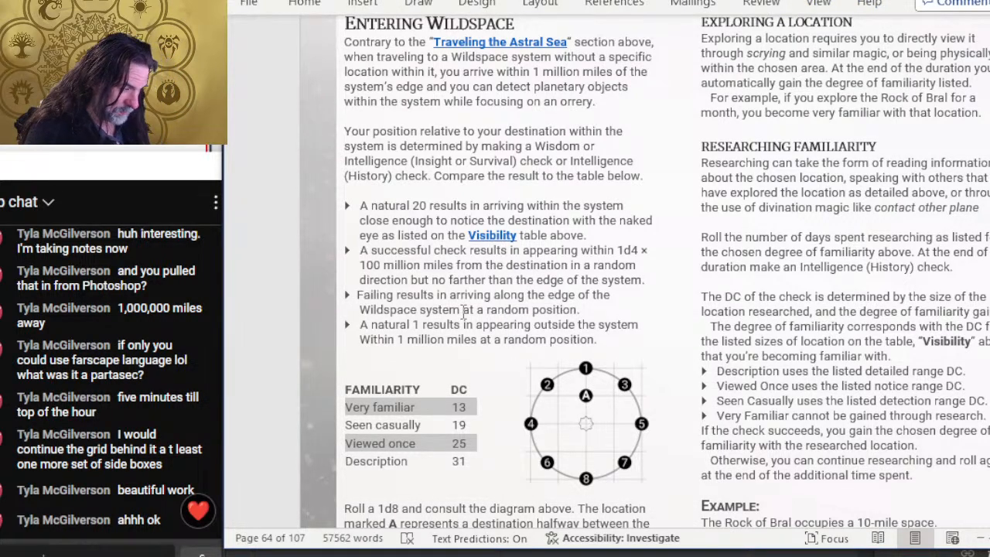
Follow the Visibility link in the Entering Wildspace section and the "Scanning for Adventure!" link below the Visibility table, checking where each leads
{"action": "left_click", "coordinate": [485, 236], "text": "ctrl"}
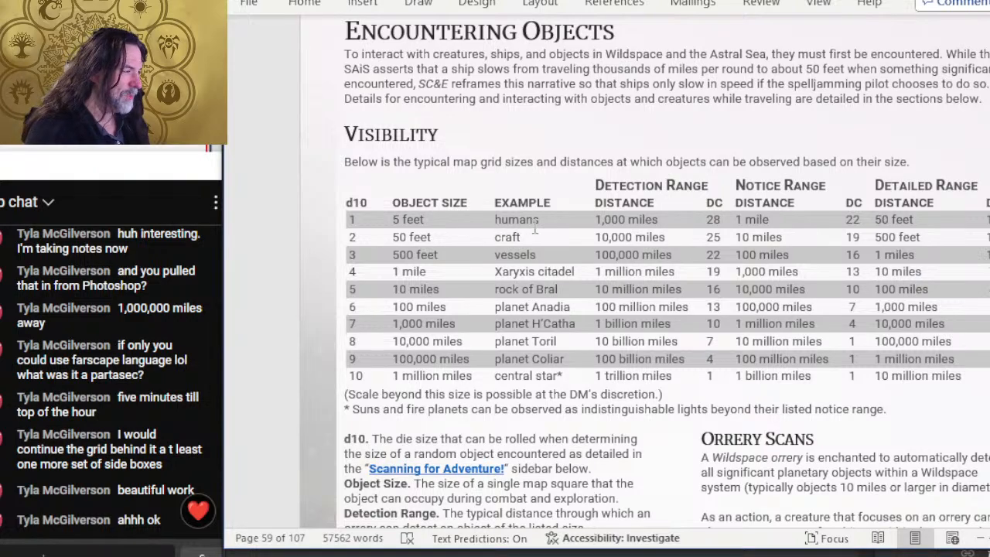
{"action": "scroll", "coordinate": [473, 270], "scroll_direction": "down", "scroll_amount": 3}
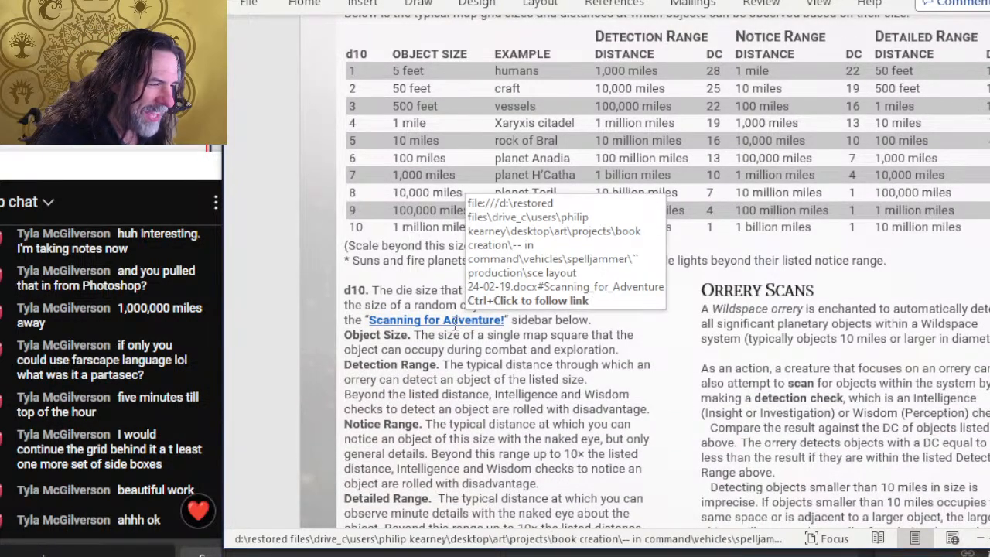
{"action": "left_click", "coordinate": [455, 319], "text": "ctrl"}
{"action": "scroll", "coordinate": [455, 319], "scroll_direction": "down", "scroll_amount": 5}
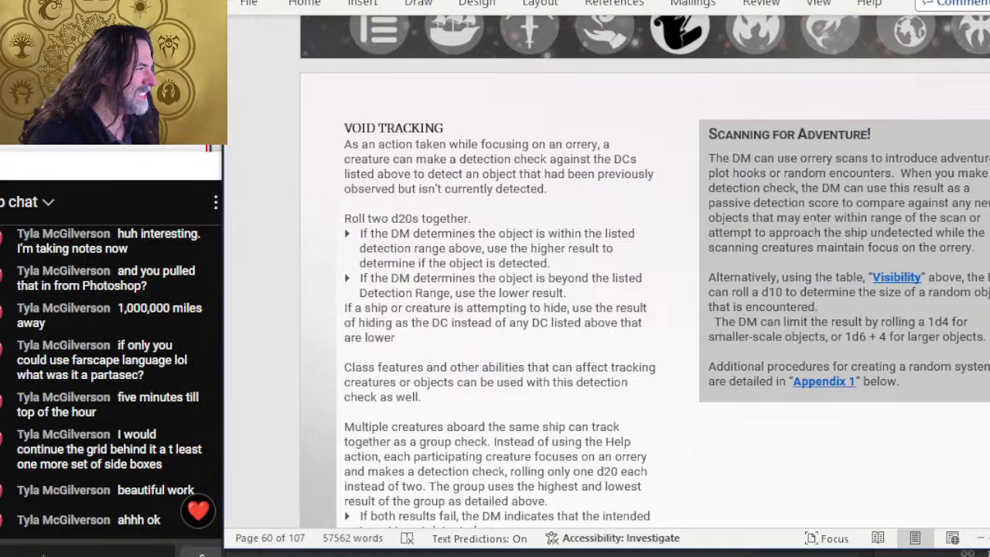
{"action": "scroll", "coordinate": [479, 387], "scroll_direction": "down", "scroll_amount": 5}
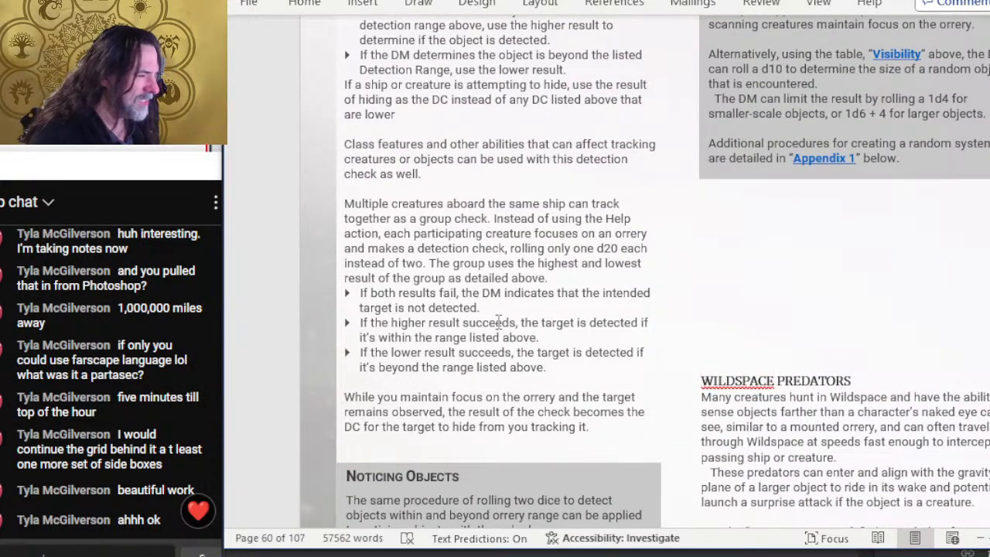
Go back to the definitions below the Visibility table on page 59 and recheck the "Scanning for Adventure!" link's target
{"action": "scroll", "coordinate": [497, 315], "scroll_direction": "up", "scroll_amount": 7}
{"action": "scroll", "coordinate": [525, 337], "scroll_direction": "up", "scroll_amount": 7}
{"action": "scroll", "coordinate": [542, 334], "scroll_direction": "down", "scroll_amount": 5}
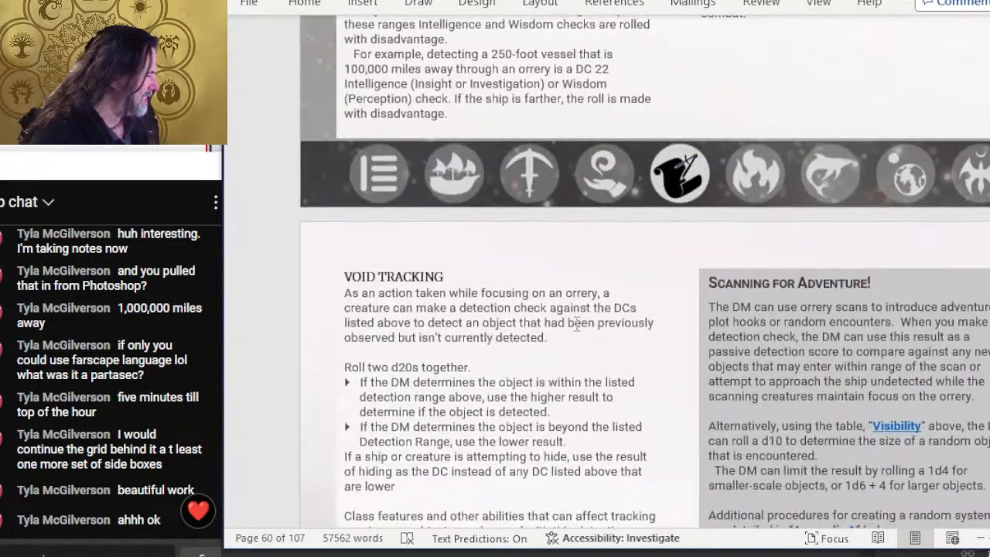
{"action": "scroll", "coordinate": [557, 333], "scroll_direction": "down", "scroll_amount": 3}
{"action": "scroll", "coordinate": [583, 329], "scroll_direction": "up", "scroll_amount": 12}
{"action": "scroll", "coordinate": [580, 328], "scroll_direction": "up", "scroll_amount": 2}
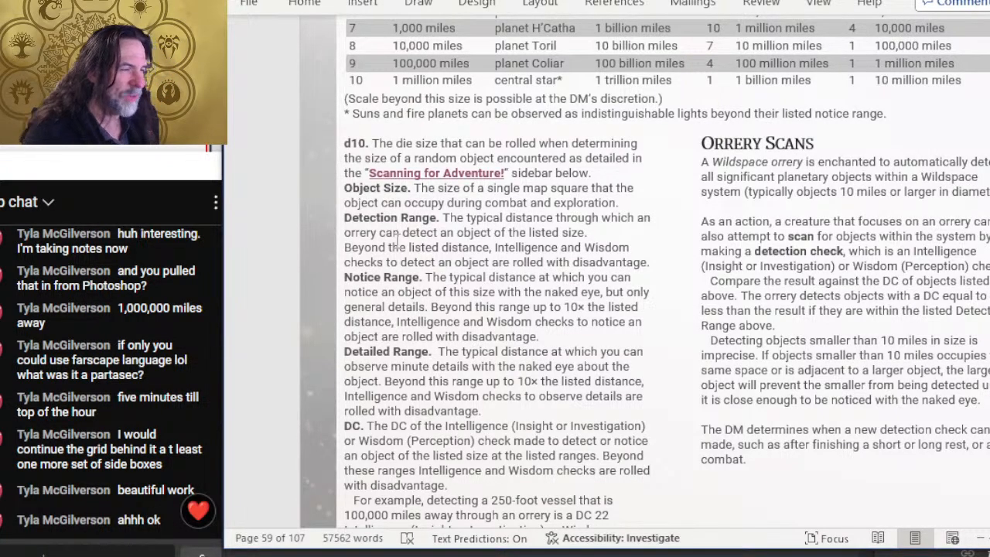
{"action": "left_click_drag", "start_coordinate": [346, 188], "coordinate": [381, 189]}
{"action": "left_click", "coordinate": [364, 193]}
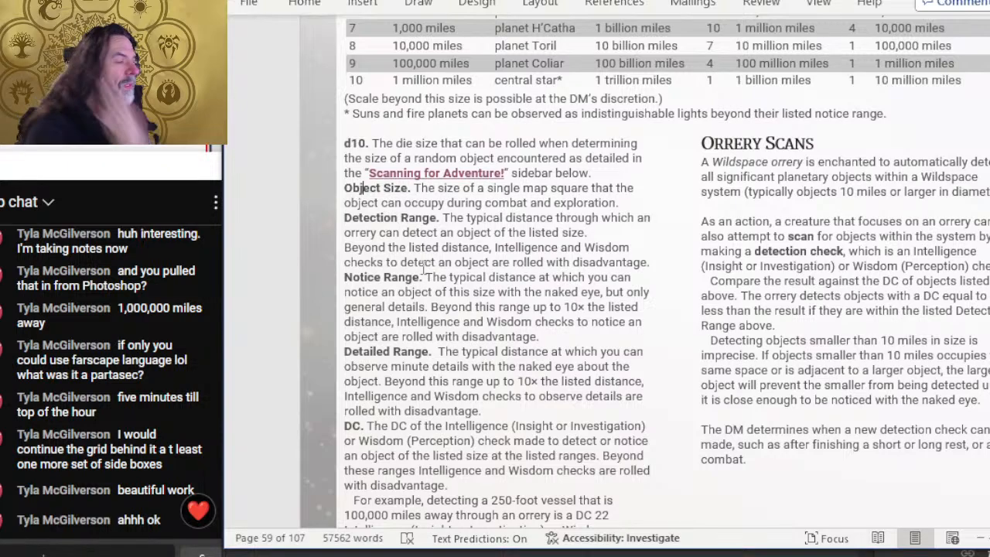
{"action": "left_click", "coordinate": [403, 176], "text": "ctrl"}
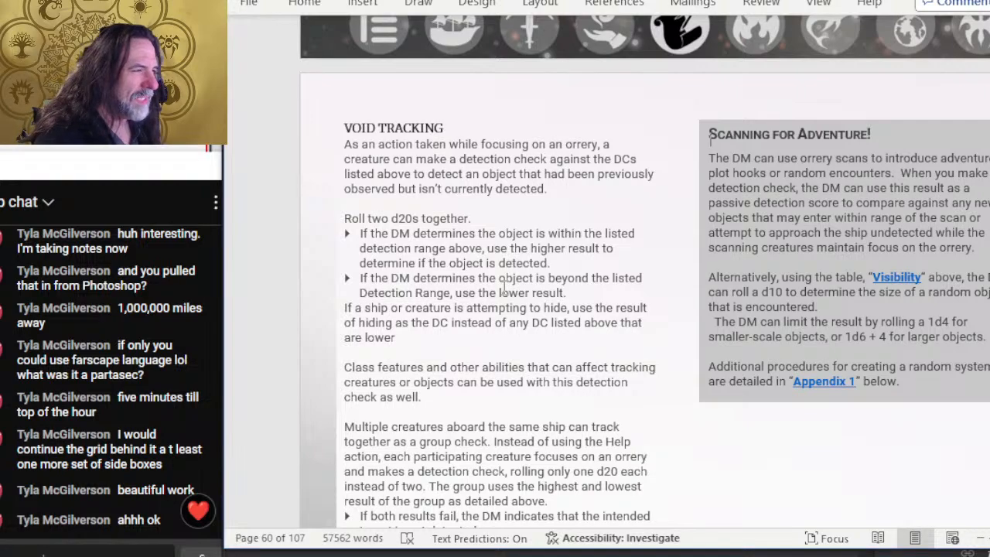
{"action": "scroll", "coordinate": [503, 290], "scroll_direction": "up", "scroll_amount": 3}
{"action": "scroll", "coordinate": [744, 263], "scroll_direction": "down", "scroll_amount": 5}
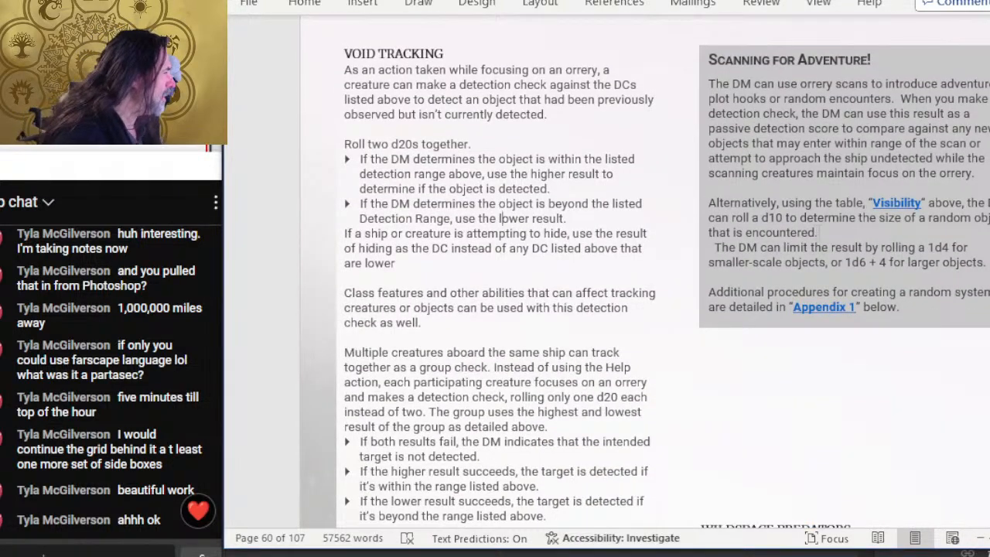
Try the Visibility link in the "Scanning for Adventure!" sidebar without bold and restore its bold formatting
{"action": "double_click", "coordinate": [921, 203]}
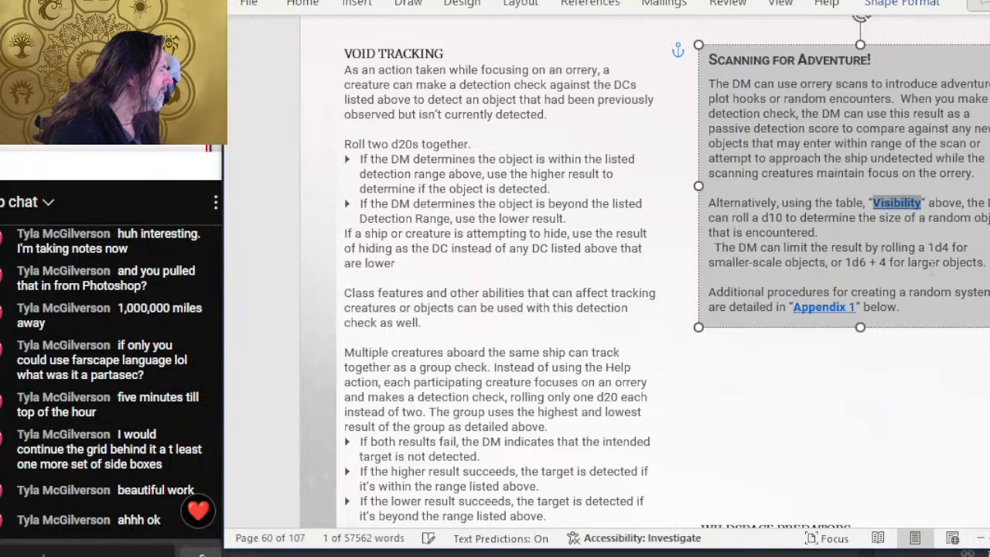
{"action": "key", "text": "ctrl+b"}
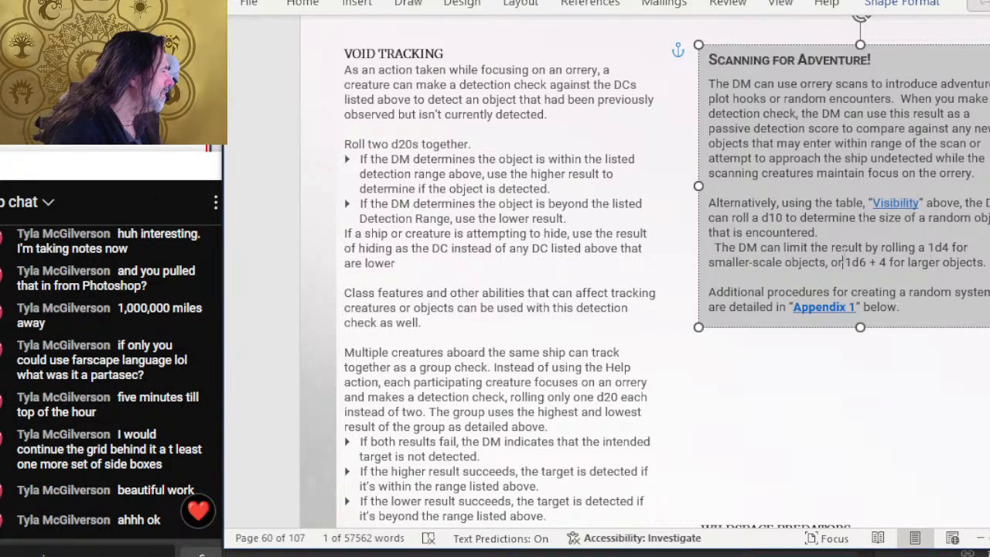
{"action": "key", "text": "ctrl+b"}
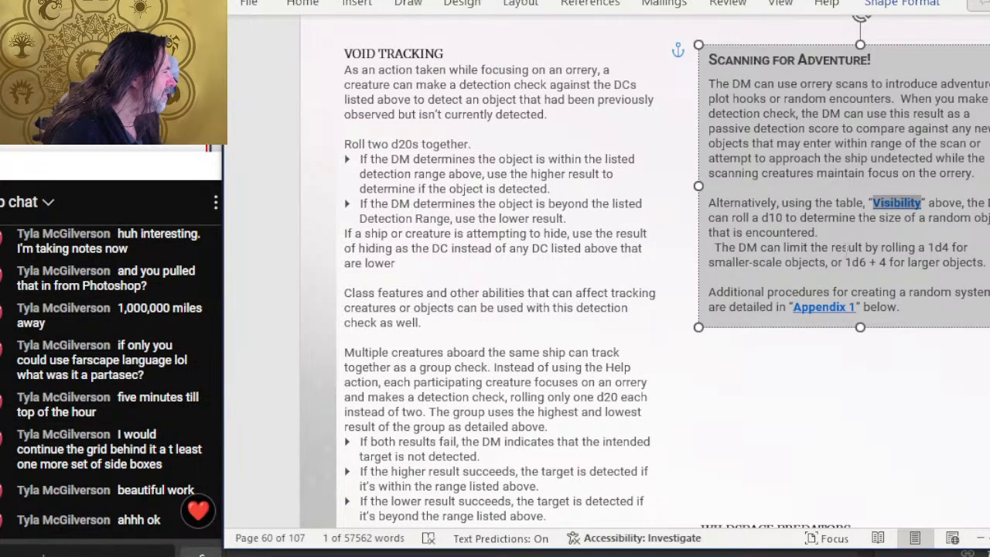
{"action": "key", "text": "ctrl+b"}
{"action": "key", "text": "ctrl+b"}
{"action": "left_click", "coordinate": [804, 263]}
Review pages 59 and 60 from the Visibility definitions through Void Tracking, Noticing Objects and Wildspace Predators to the start of page 61
{"action": "scroll", "coordinate": [560, 242], "scroll_direction": "up", "scroll_amount": 5}
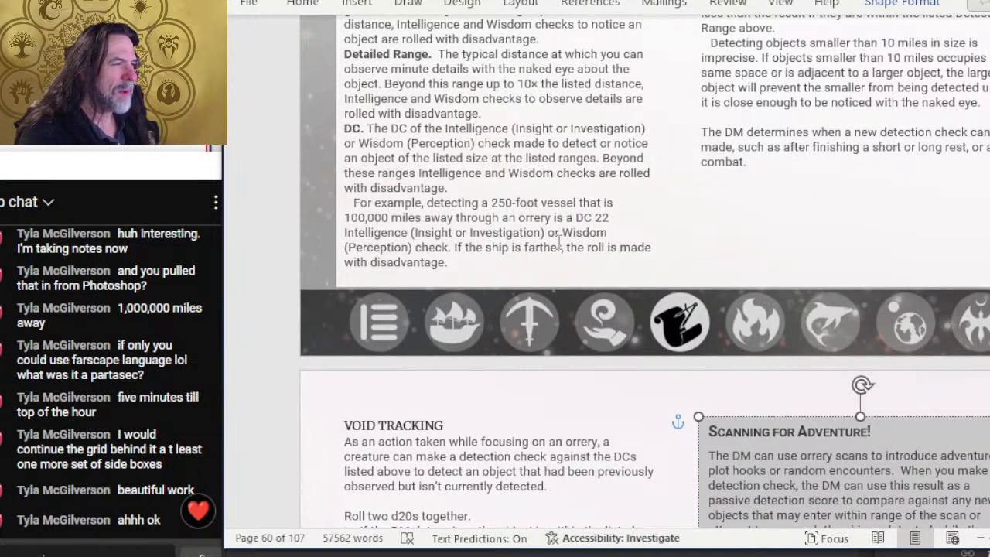
{"action": "scroll", "coordinate": [559, 219], "scroll_direction": "up", "scroll_amount": 7}
{"action": "scroll", "coordinate": [499, 193], "scroll_direction": "down", "scroll_amount": 8}
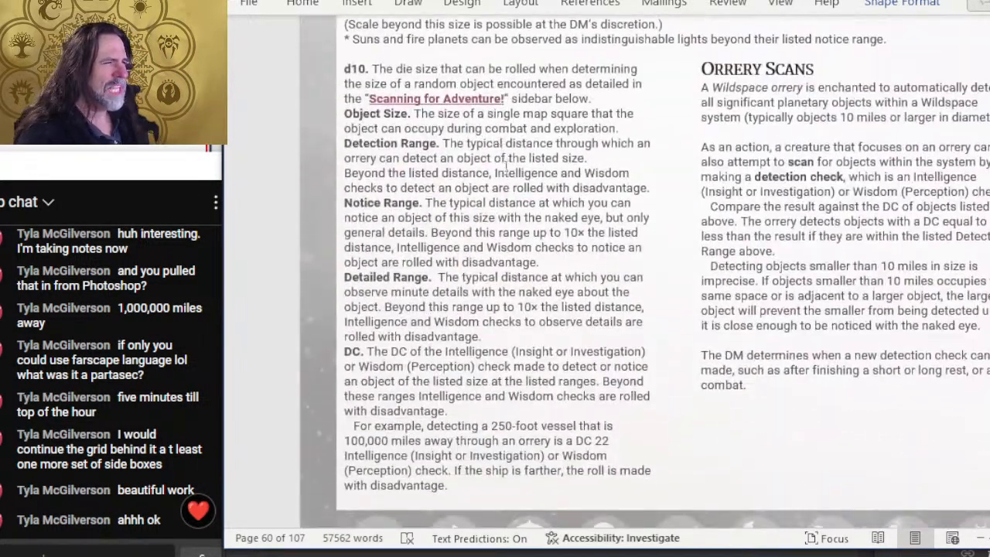
{"action": "scroll", "coordinate": [499, 194], "scroll_direction": "down", "scroll_amount": 6}
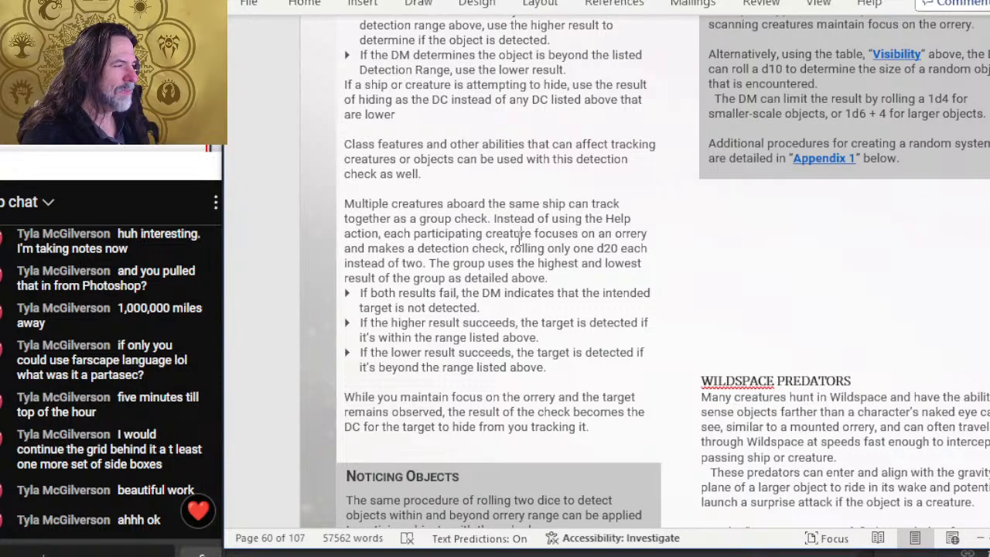
{"action": "scroll", "coordinate": [520, 236], "scroll_direction": "up", "scroll_amount": 3}
{"action": "scroll", "coordinate": [519, 236], "scroll_direction": "down", "scroll_amount": 3}
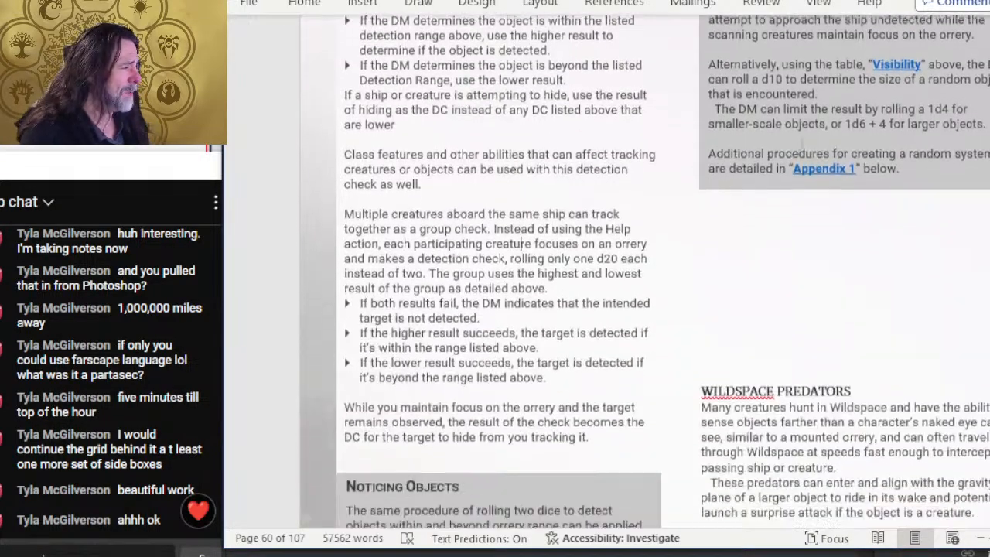
{"action": "scroll", "coordinate": [525, 307], "scroll_direction": "up", "scroll_amount": 2}
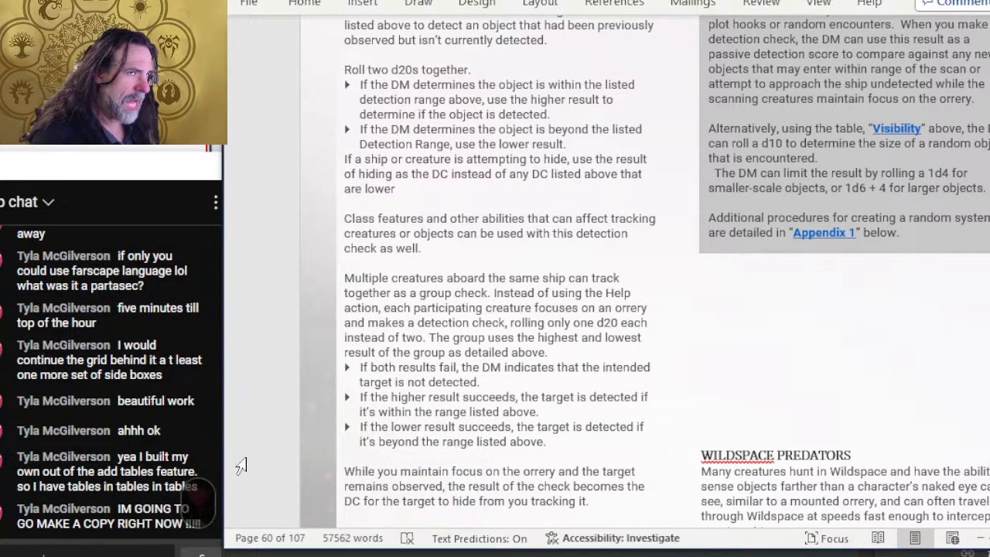
{"action": "scroll", "coordinate": [488, 426], "scroll_direction": "down", "scroll_amount": 10}
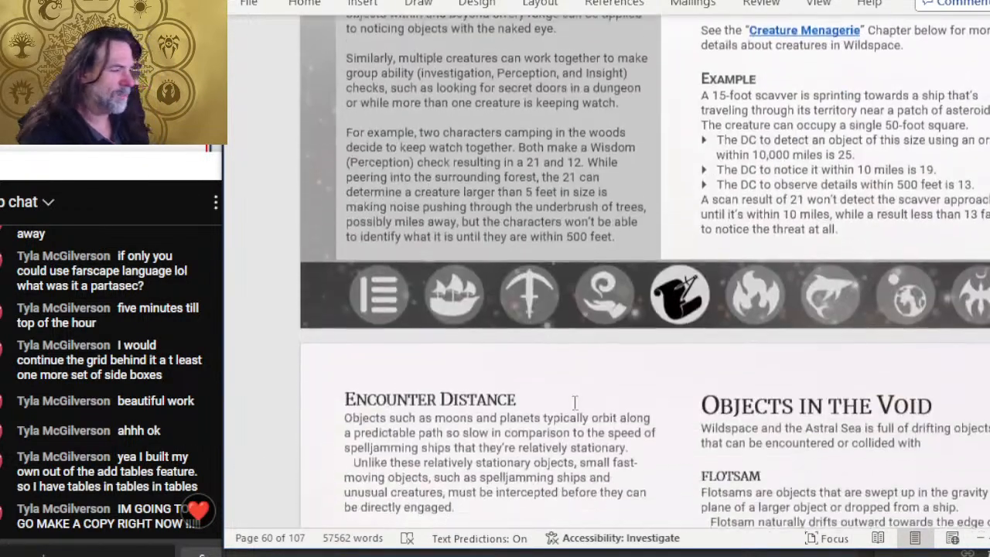
Switch to exploration.psd in Photoshop, hide layer group 64 and show group 65 with the Traveling in Wildspace page
{"action": "key", "text": "alt+Tab"}
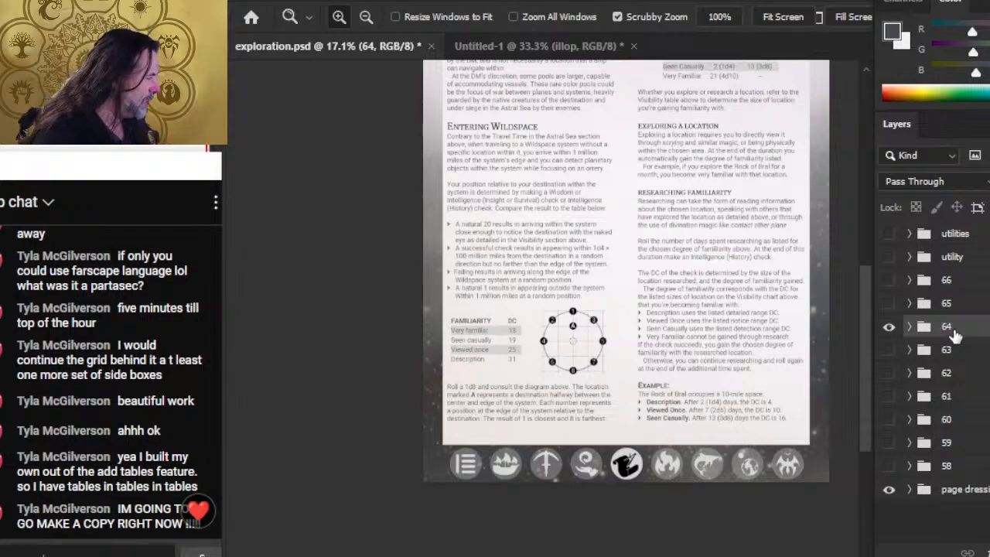
{"action": "left_click", "coordinate": [890, 328]}
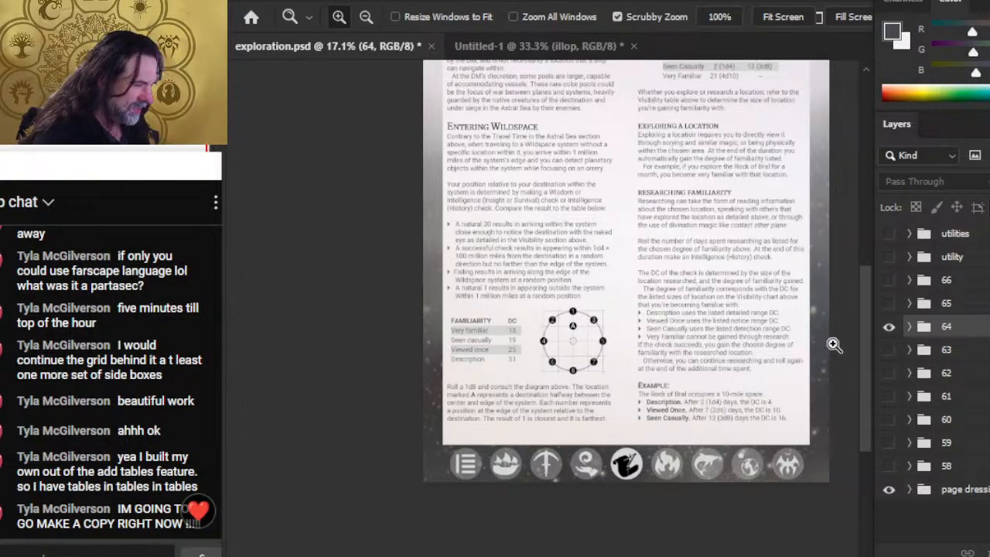
{"action": "left_click", "coordinate": [890, 328]}
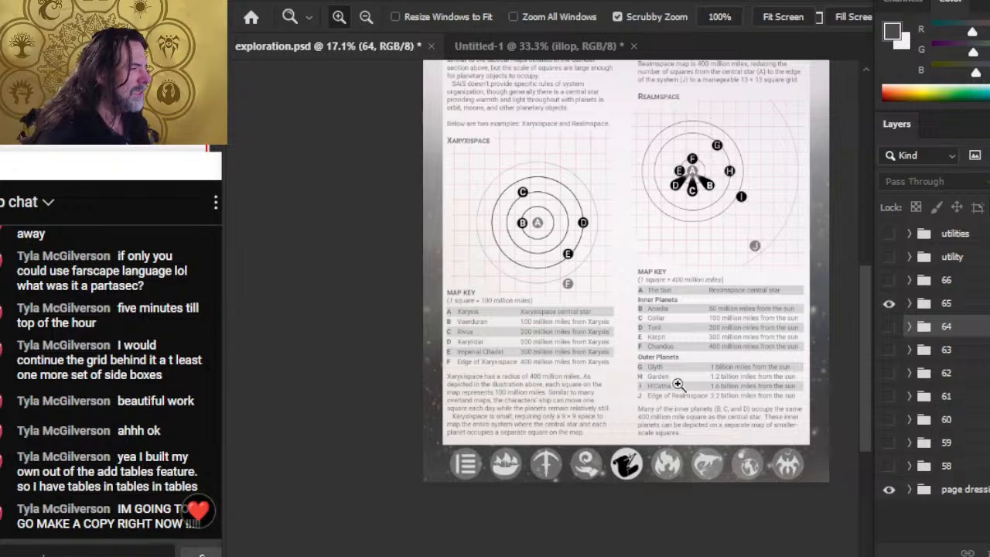
{"action": "left_click_drag", "start_coordinate": [601, 216], "coordinate": [492, 340]}
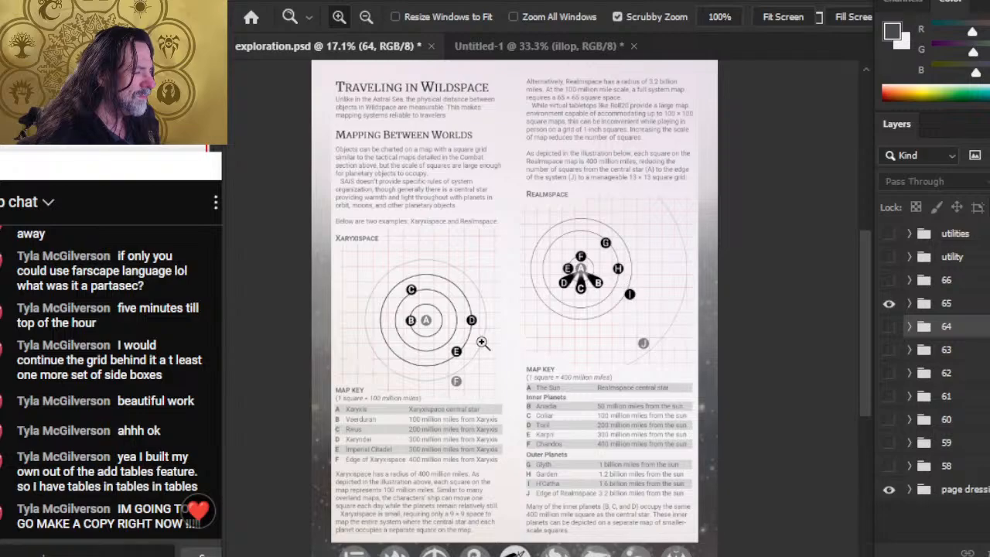
{"action": "key", "text": "super+Tab"}
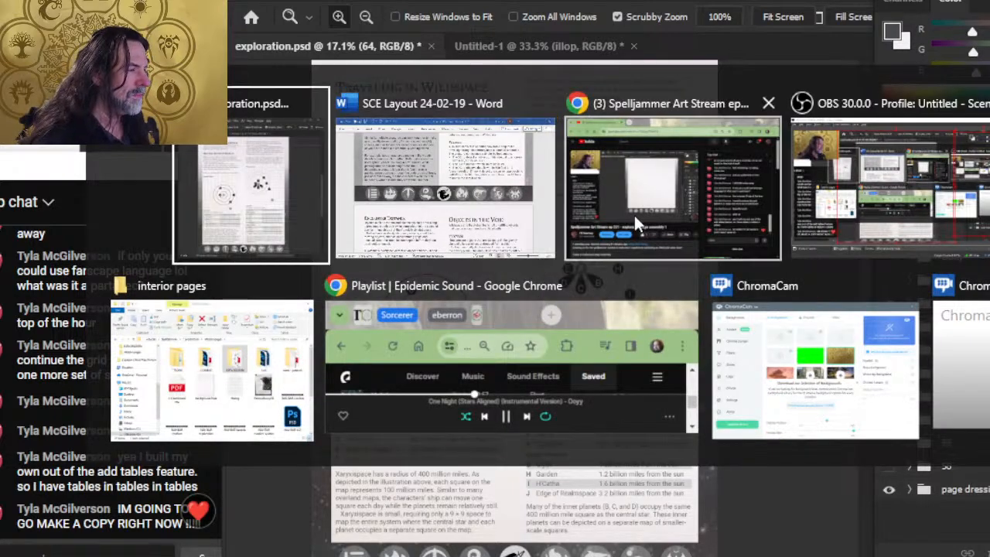
{"action": "key", "text": "Escape"}
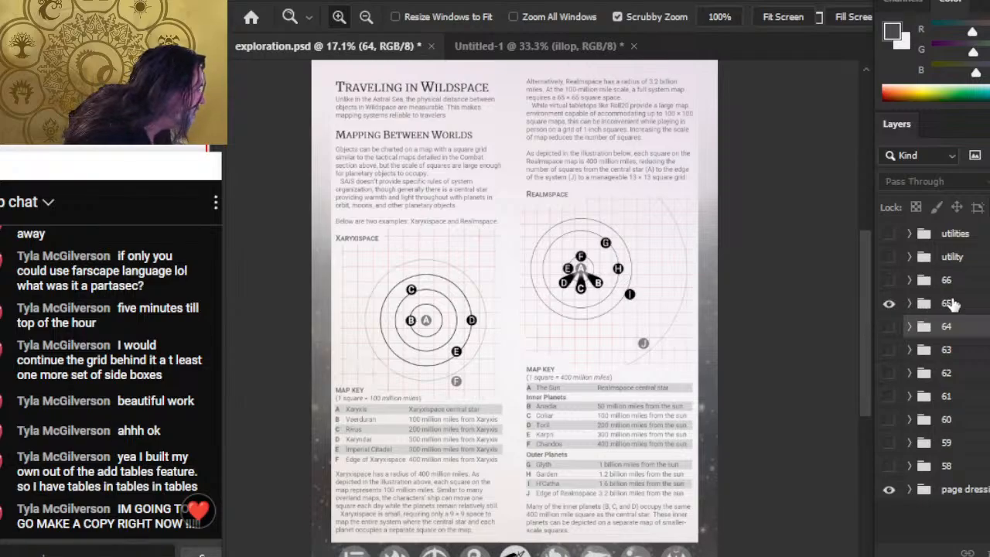
Return to the Word document and review page 61's Unnoticed Encounters and Drifting Objects sections
{"action": "key", "text": "alt+Tab"}
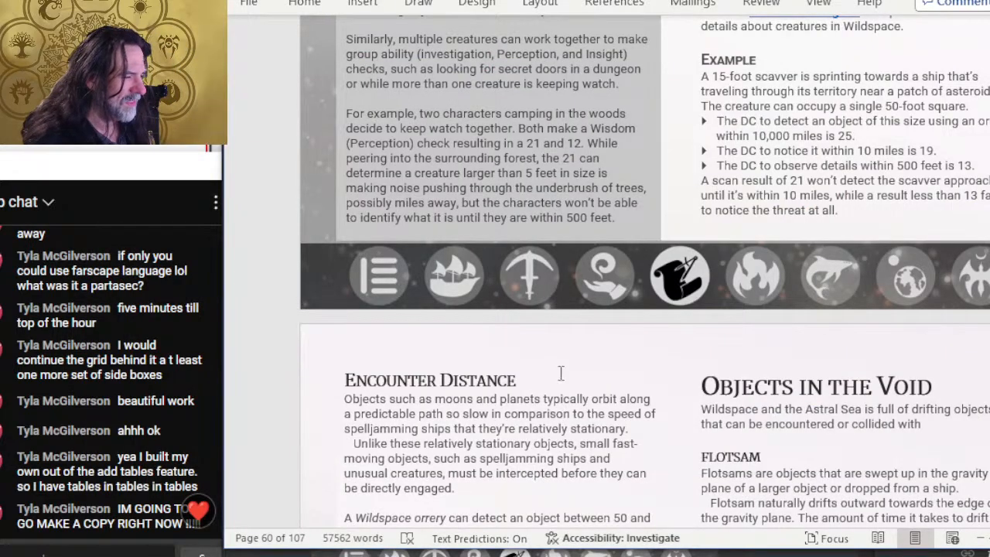
{"action": "scroll", "coordinate": [561, 374], "scroll_direction": "down", "scroll_amount": 15}
{"action": "scroll", "coordinate": [434, 367], "scroll_direction": "down", "scroll_amount": 2}
{"action": "scroll", "coordinate": [434, 367], "scroll_direction": "up", "scroll_amount": 5}
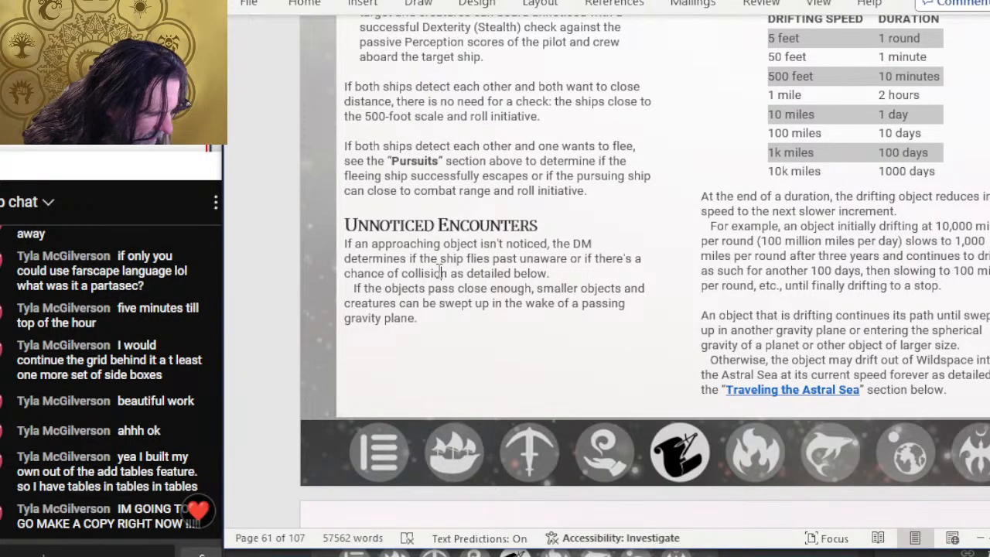
{"action": "scroll", "coordinate": [444, 273], "scroll_direction": "up", "scroll_amount": 3}
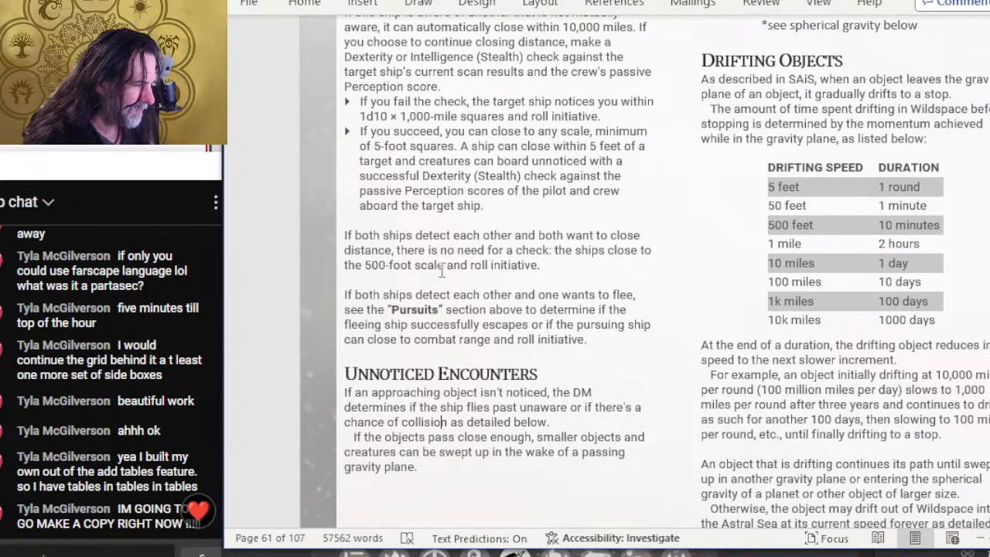
Review the rest of page 61 and move on to page 65's Traveling in Wildspace and Mapping Between Worlds text
{"action": "scroll", "coordinate": [443, 273], "scroll_direction": "down", "scroll_amount": 3}
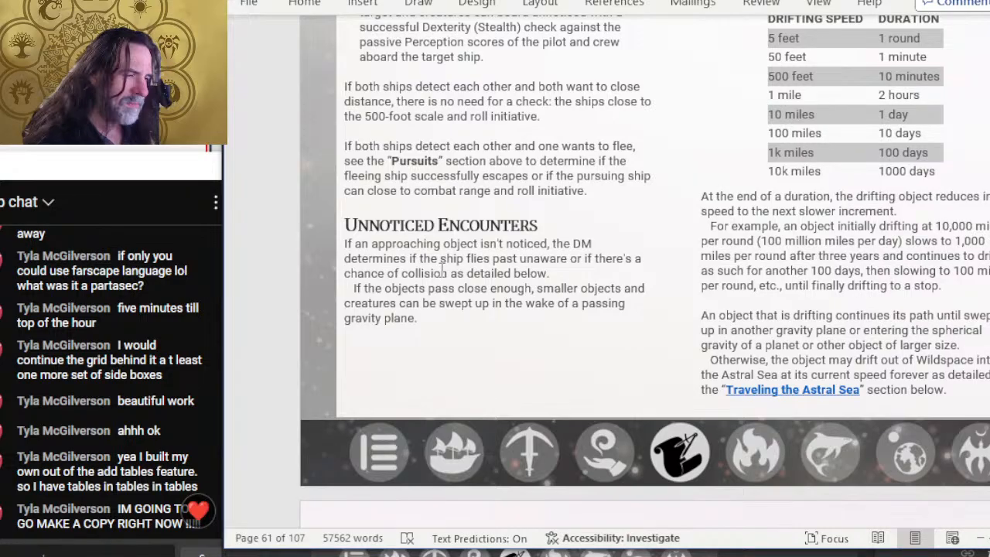
{"action": "scroll", "coordinate": [442, 272], "scroll_direction": "down", "scroll_amount": 10}
{"action": "scroll", "coordinate": [443, 273], "scroll_direction": "down", "scroll_amount": 12}
{"action": "scroll", "coordinate": [442, 276], "scroll_direction": "up", "scroll_amount": 9}
{"action": "scroll", "coordinate": [454, 302], "scroll_direction": "up", "scroll_amount": 3}
{"action": "scroll", "coordinate": [521, 301], "scroll_direction": "down", "scroll_amount": 10}
{"action": "scroll", "coordinate": [524, 291], "scroll_direction": "down", "scroll_amount": 12}
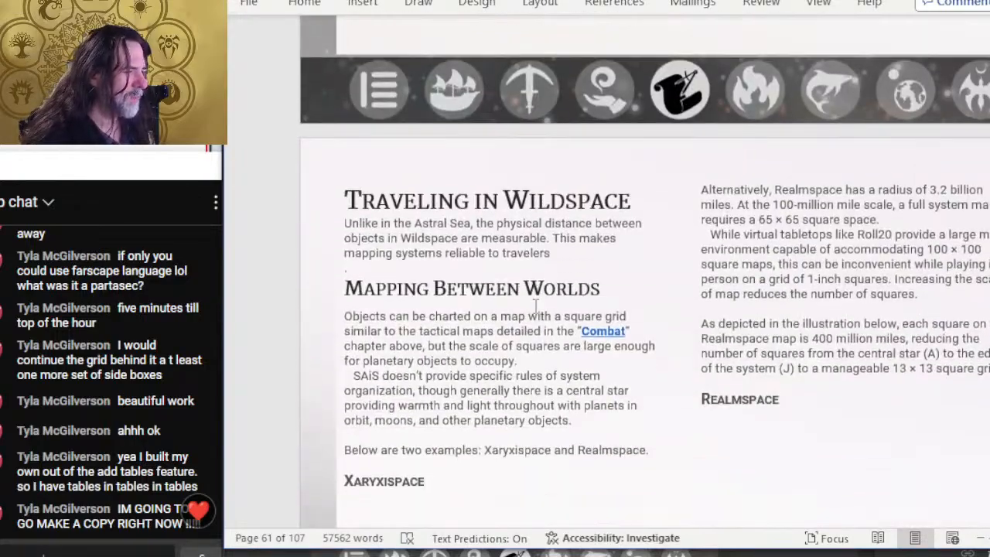
{"action": "scroll", "coordinate": [522, 303], "scroll_direction": "down", "scroll_amount": 2}
{"action": "left_click", "coordinate": [508, 301]}
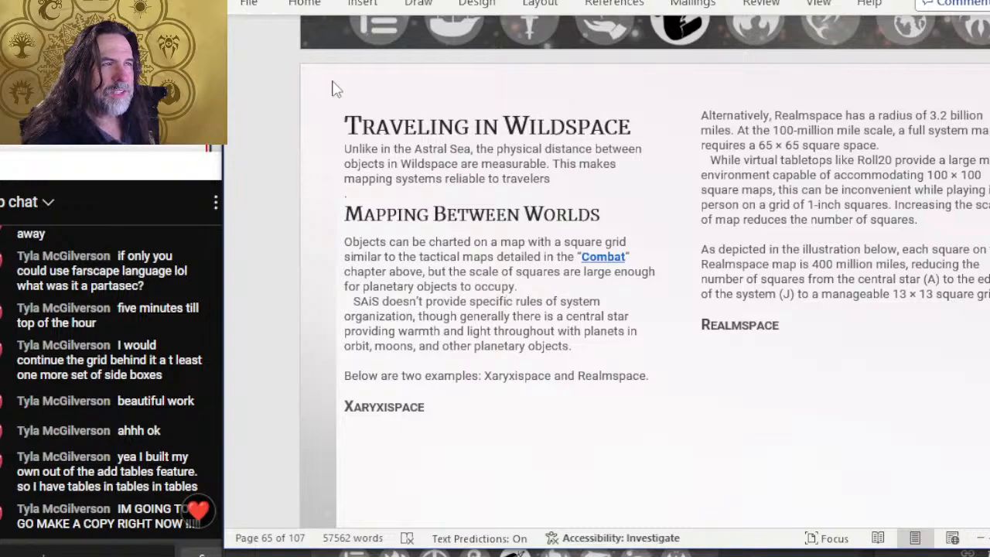
{"action": "left_click", "coordinate": [391, 89]}
{"action": "double_click", "coordinate": [388, 85]}
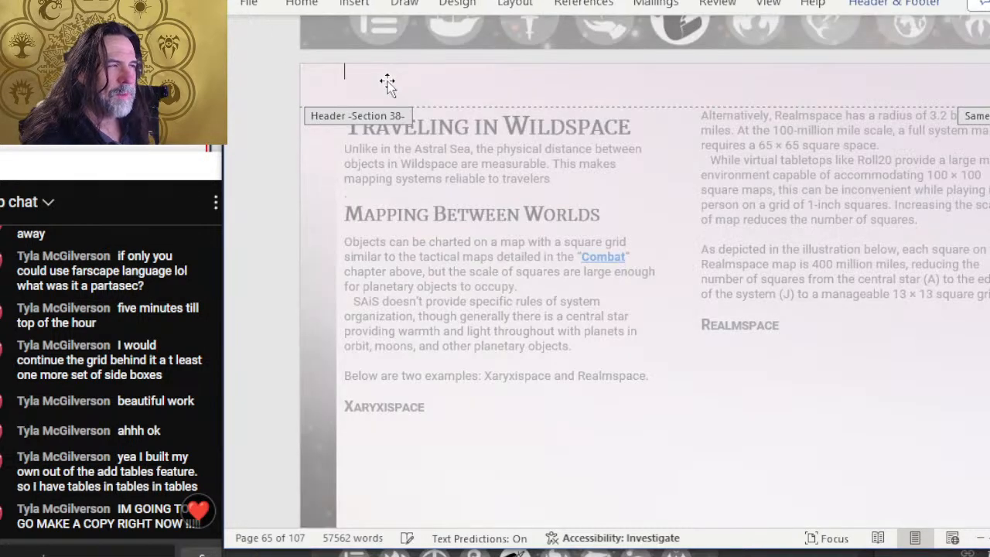
{"action": "left_click", "coordinate": [388, 84]}
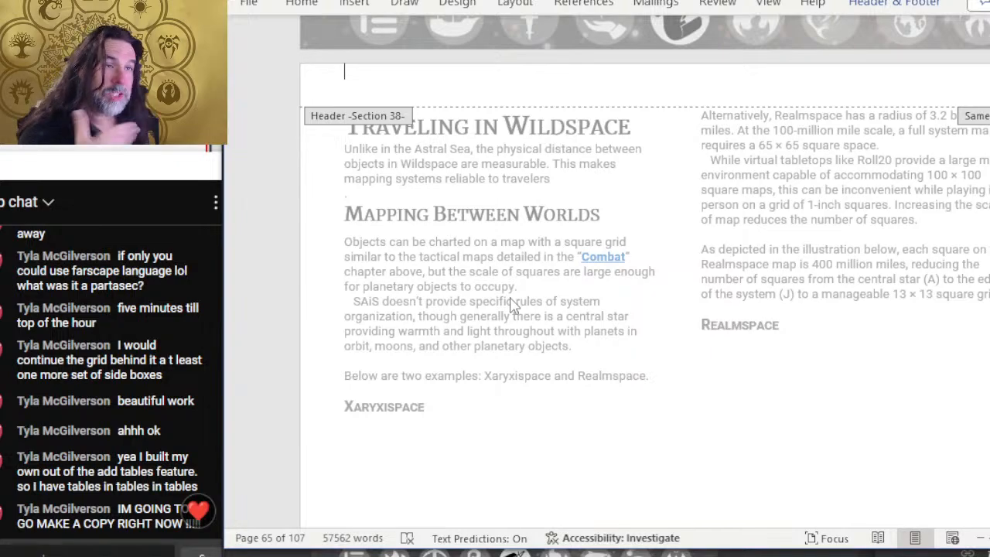
Switch to exploration.psd in Photoshop, expand layer group 65 and locate its tsxt text layer
{"action": "key", "text": "alt+Tab"}
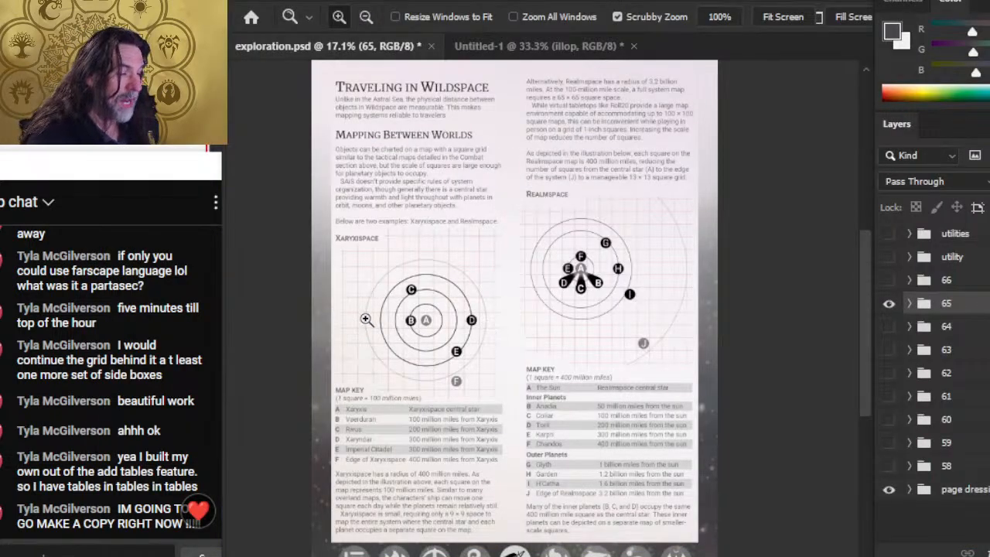
{"action": "left_click", "coordinate": [910, 303]}
{"action": "scroll", "coordinate": [938, 384], "scroll_direction": "down", "scroll_amount": 5}
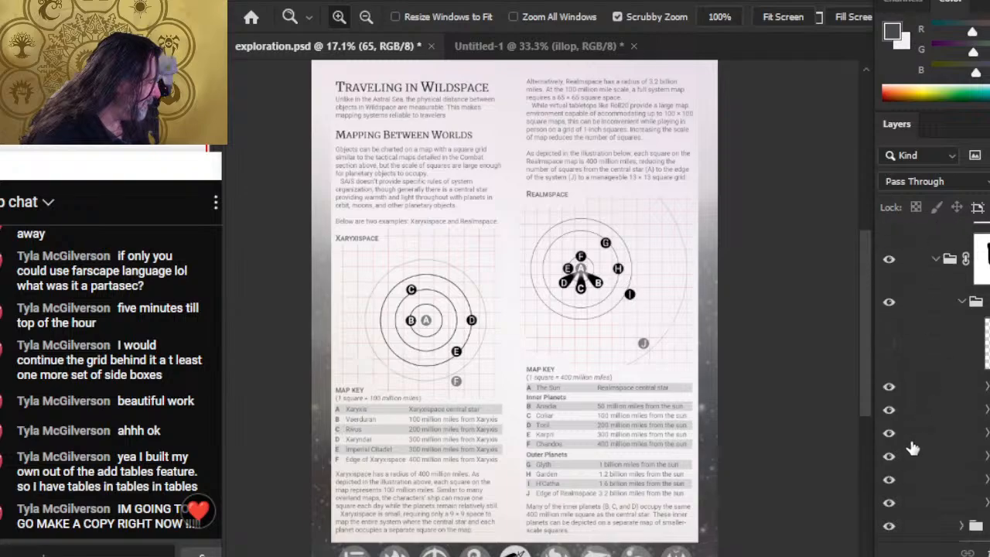
{"action": "scroll", "coordinate": [939, 306], "scroll_direction": "up", "scroll_amount": 9}
{"action": "scroll", "coordinate": [944, 323], "scroll_direction": "down", "scroll_amount": 2}
{"action": "scroll", "coordinate": [937, 352], "scroll_direction": "down", "scroll_amount": 3}
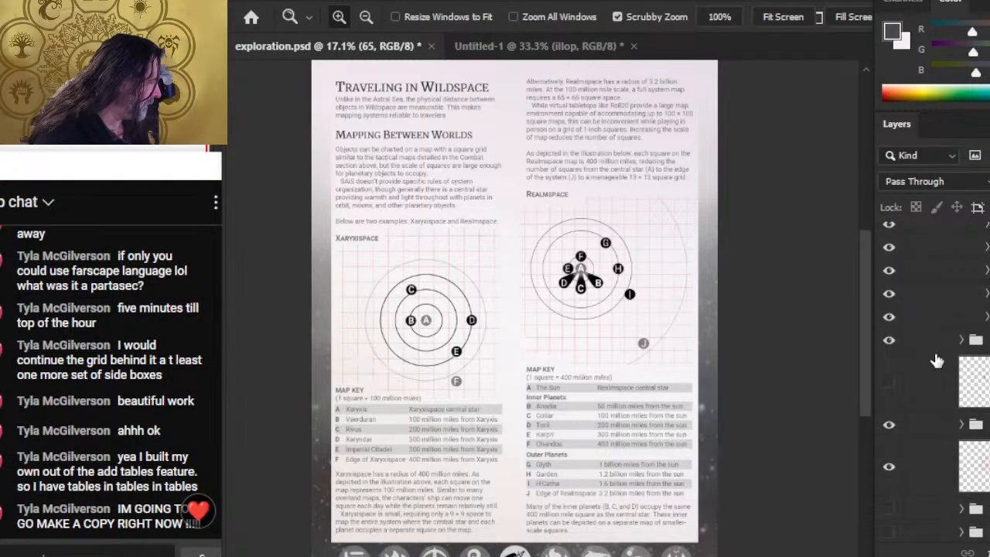
{"action": "scroll", "coordinate": [937, 361], "scroll_direction": "down", "scroll_amount": 2}
{"action": "scroll", "coordinate": [924, 376], "scroll_direction": "down", "scroll_amount": 2}
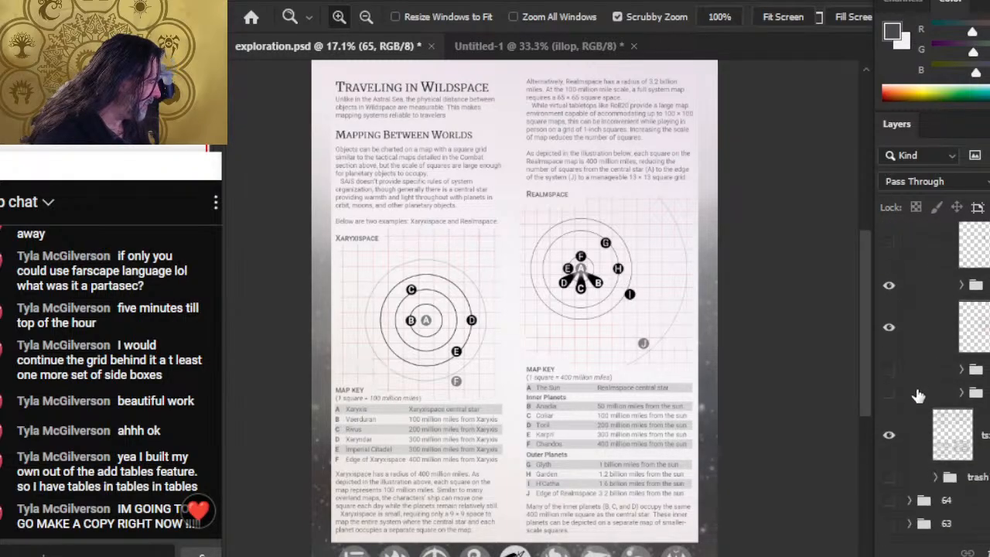
Toggle the tsxt layer's visibility repeatedly to compare page 65 with and without that text, leaving the layer shown
{"action": "left_click", "coordinate": [889, 438]}
{"action": "left_click", "coordinate": [889, 438]}
{"action": "left_click", "coordinate": [889, 438]}
{"action": "left_click", "coordinate": [889, 438]}
{"action": "left_click", "coordinate": [889, 439]}
{"action": "left_click", "coordinate": [889, 439]}
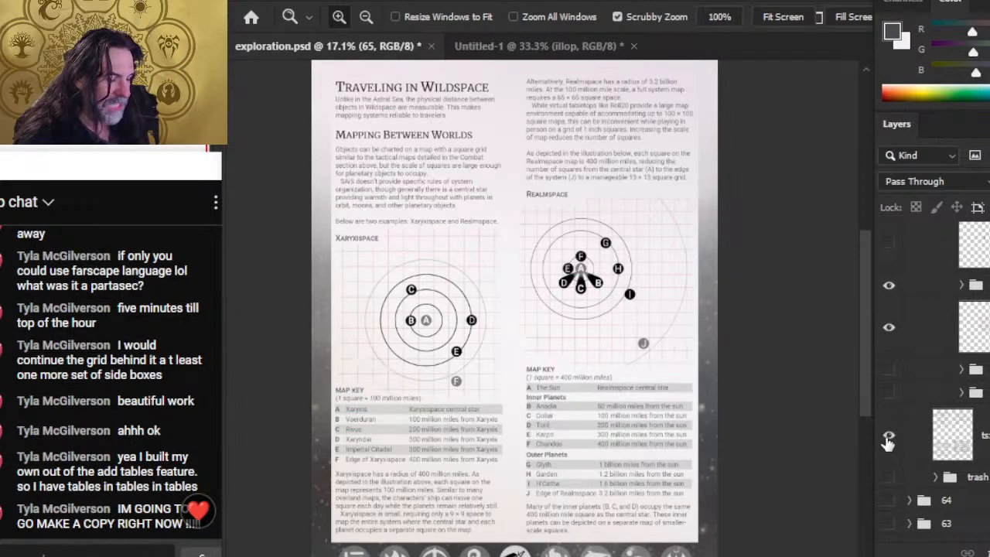
{"action": "left_click", "coordinate": [889, 438]}
{"action": "left_click", "coordinate": [889, 439]}
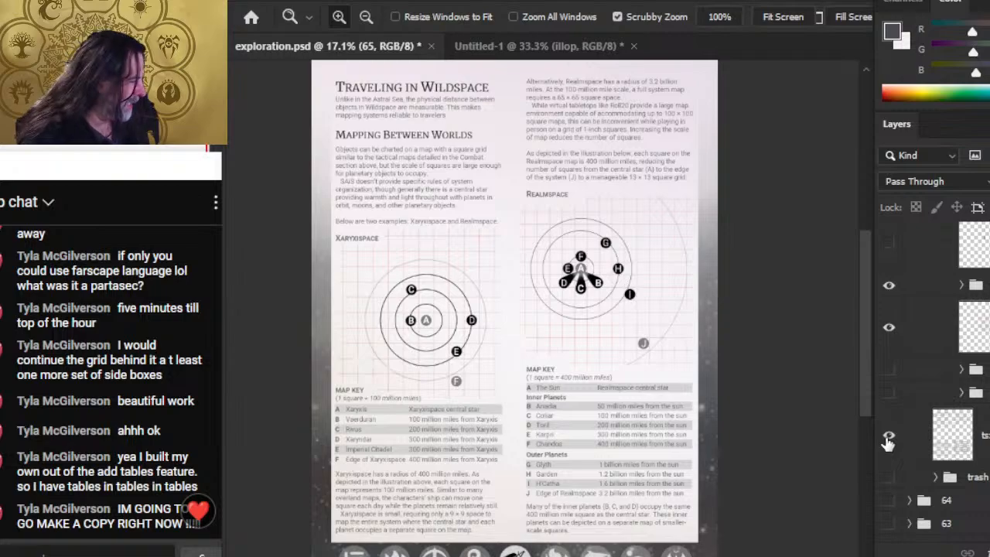
Return to Word, leave header editing on page 65 and place the cursor in the Mapping Between Worlds text
{"action": "key", "text": "alt+Tab"}
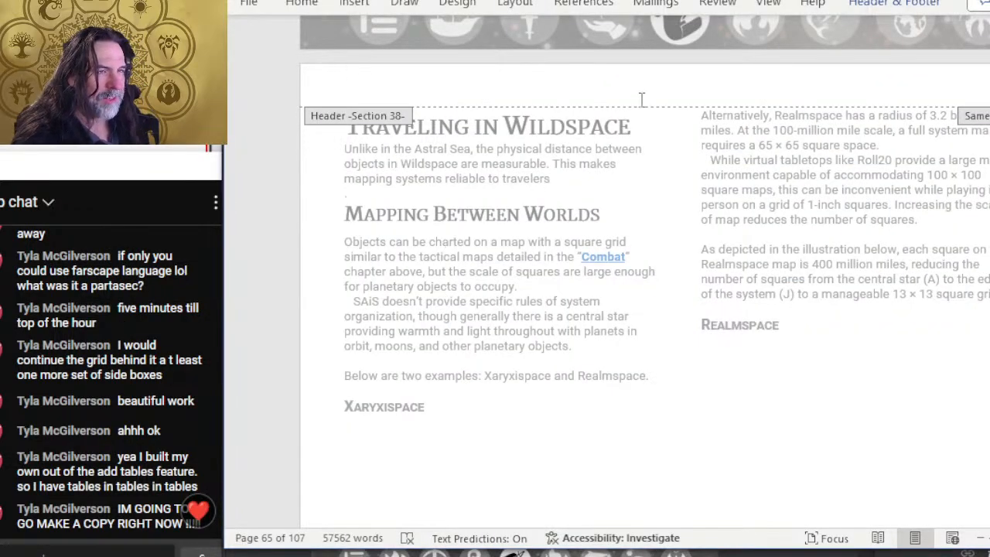
{"action": "key", "text": "alt+Tab"}
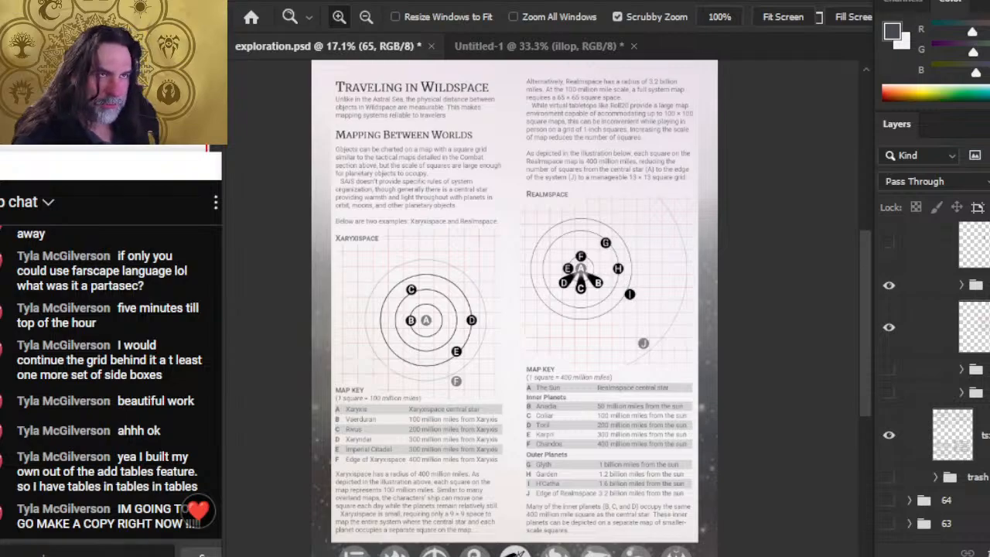
{"action": "key", "text": "alt+Tab"}
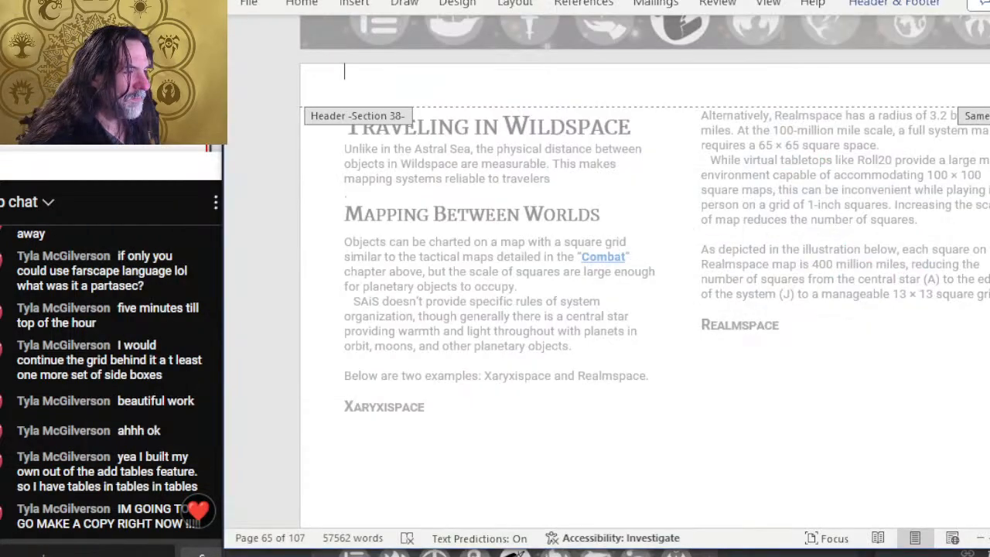
{"action": "key", "text": "Escape"}
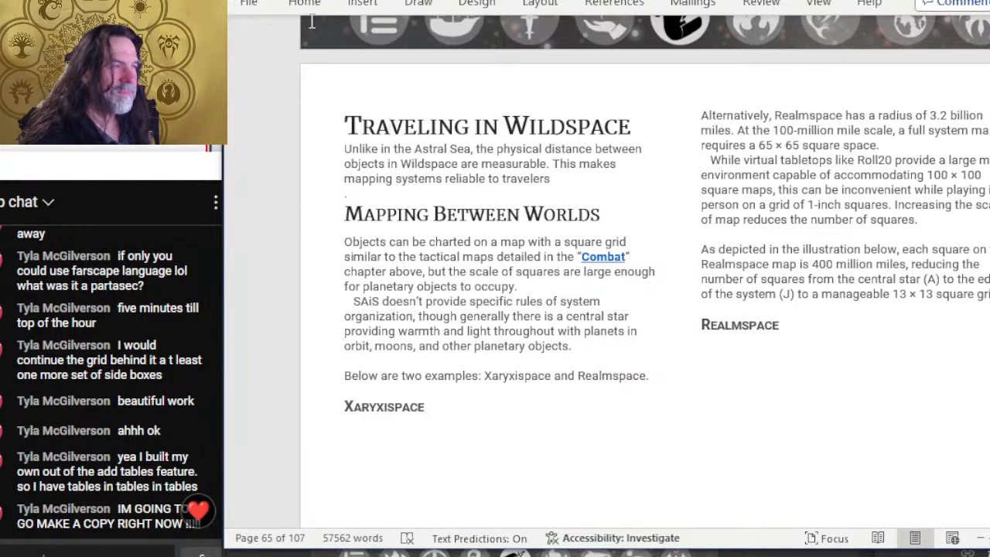
{"action": "left_click", "coordinate": [396, 243]}
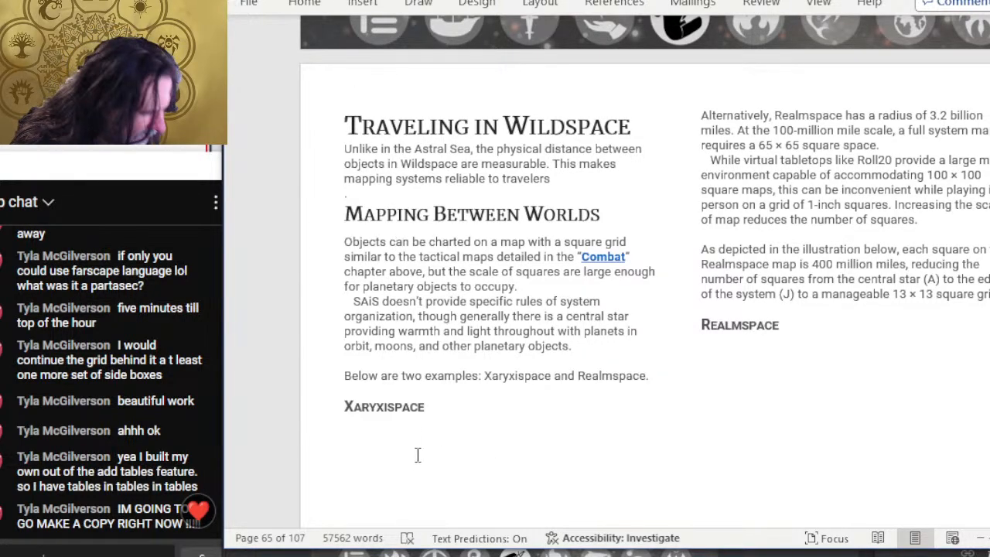
Start a PDF export to the EXPLORATION folder inside interior pages and name the file 65
{"action": "left_click", "coordinate": [249, 4]}
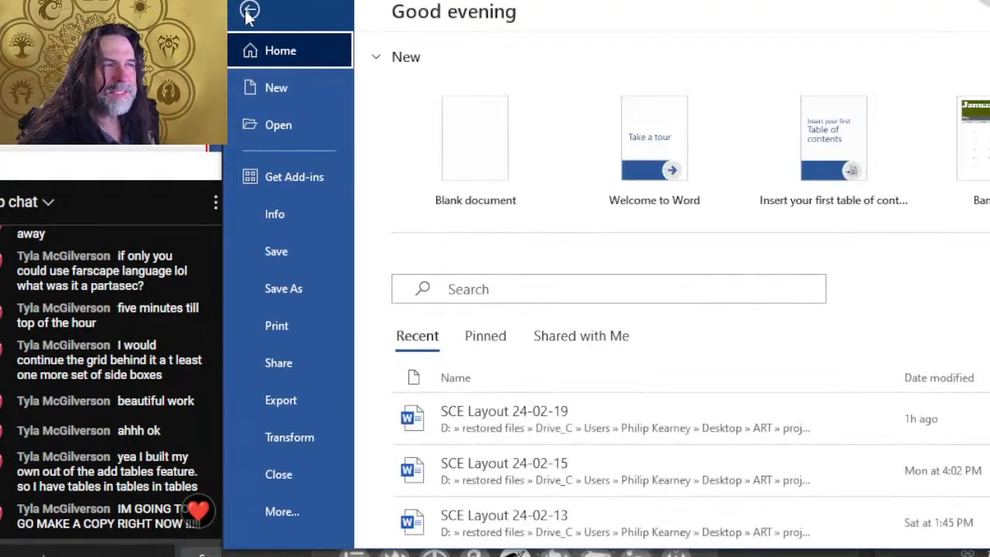
{"action": "left_click", "coordinate": [294, 404]}
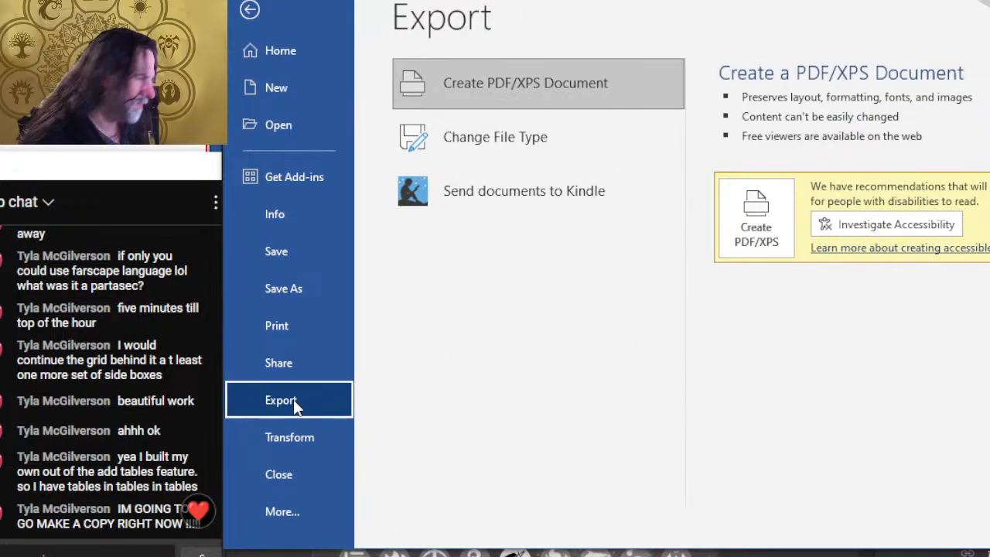
{"action": "left_click", "coordinate": [742, 232]}
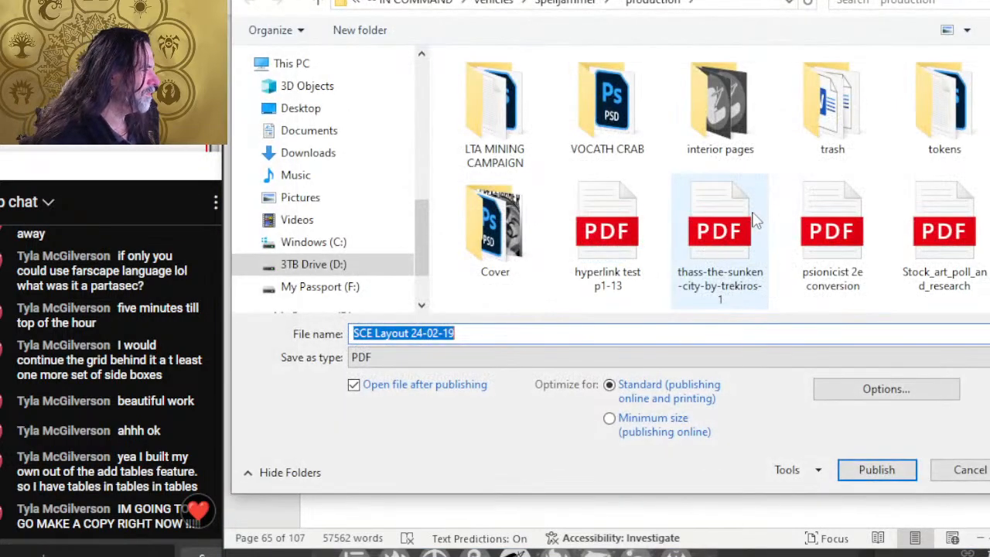
{"action": "double_click", "coordinate": [731, 139]}
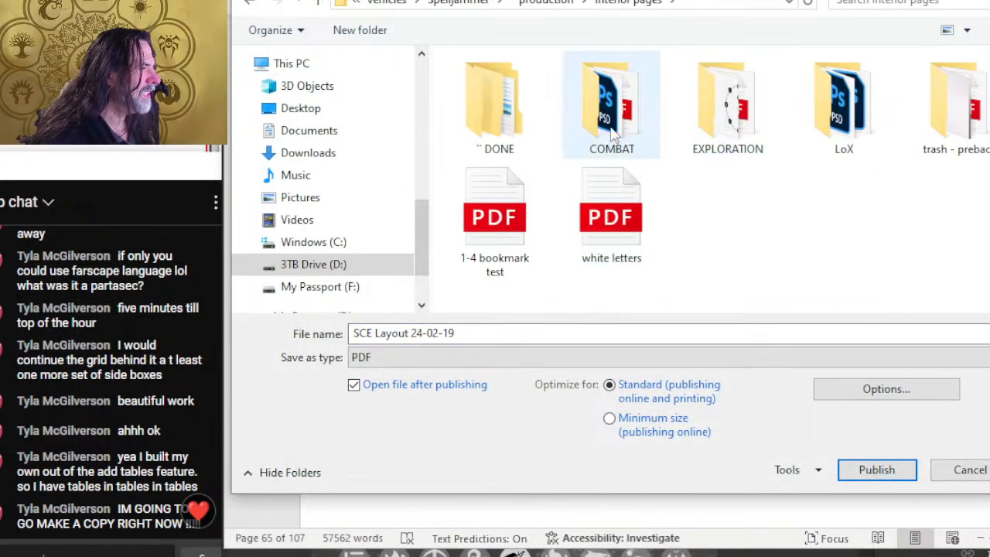
{"action": "left_click", "coordinate": [728, 124]}
{"action": "double_click", "coordinate": [727, 124]}
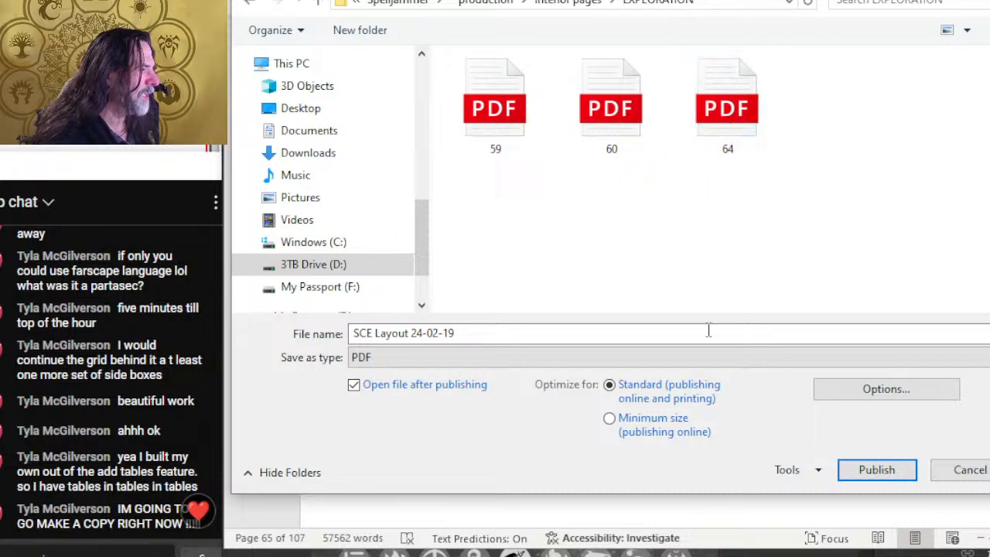
{"action": "left_click", "coordinate": [475, 333]}
{"action": "type", "text": "65"}
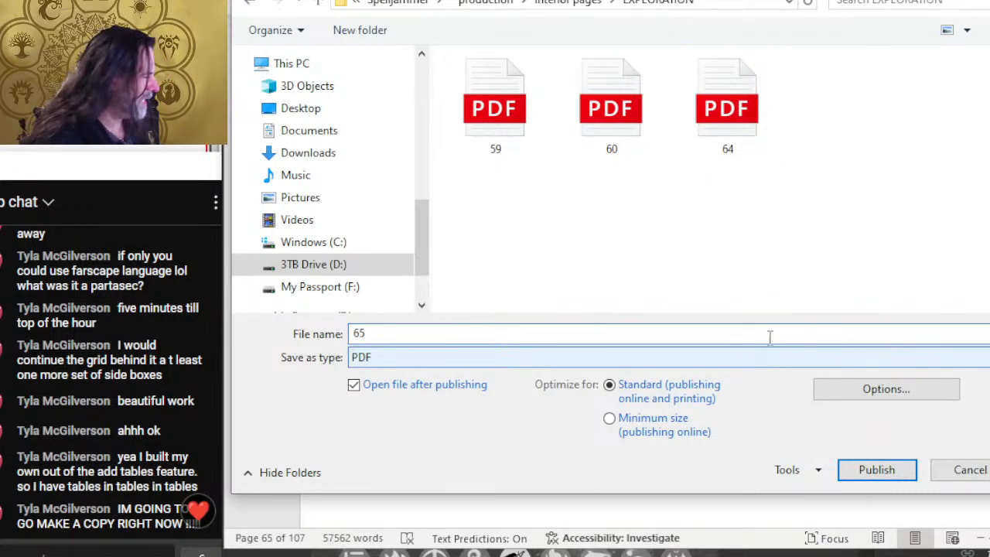
Limit the PDF export to page 65 in its options, publish the file and close the PDF preview
{"action": "left_click", "coordinate": [938, 392]}
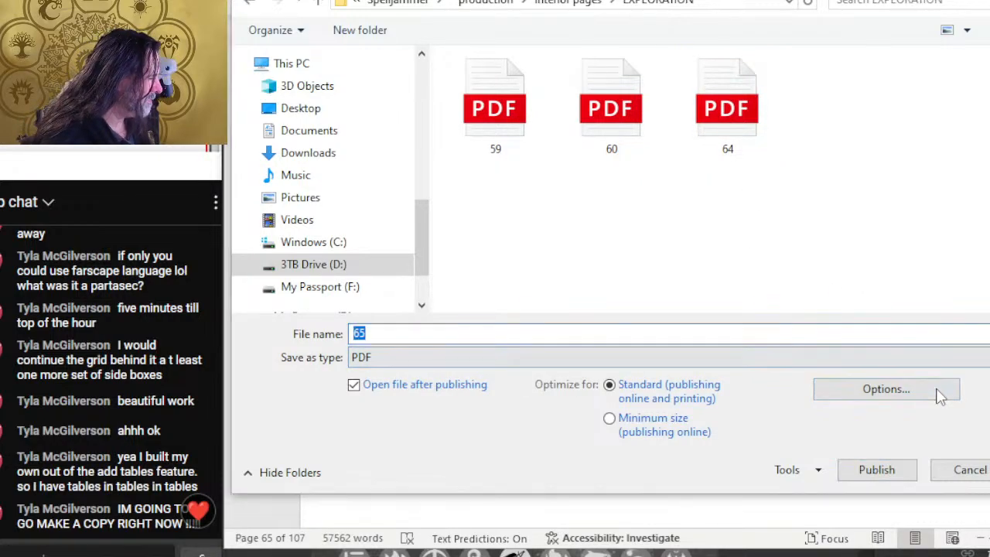
{"action": "left_click", "coordinate": [568, 92]}
{"action": "left_click", "coordinate": [576, 171]}
{"action": "left_click", "coordinate": [560, 283]}
{"action": "left_click", "coordinate": [561, 283]}
{"action": "left_click", "coordinate": [567, 301]}
{"action": "left_click", "coordinate": [641, 419]}
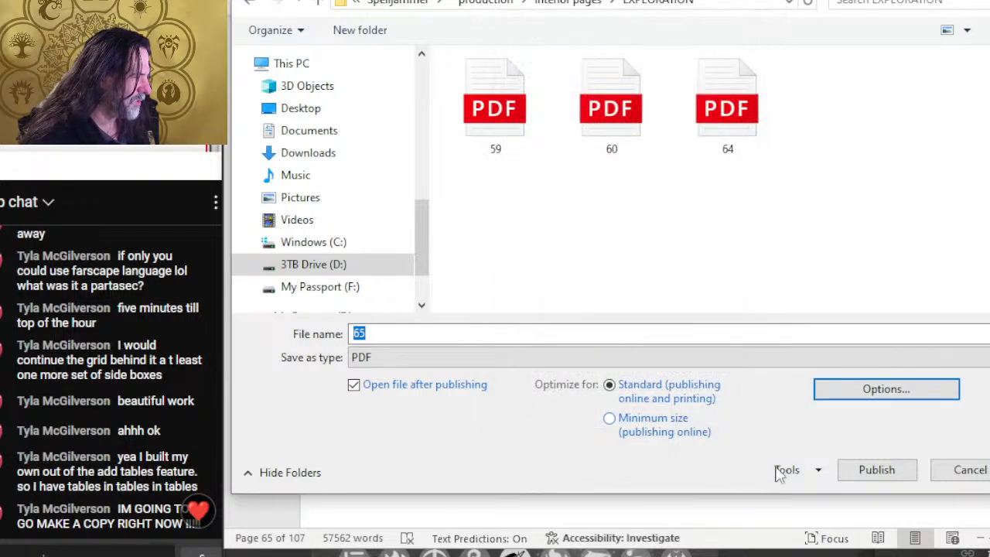
{"action": "left_click", "coordinate": [872, 471]}
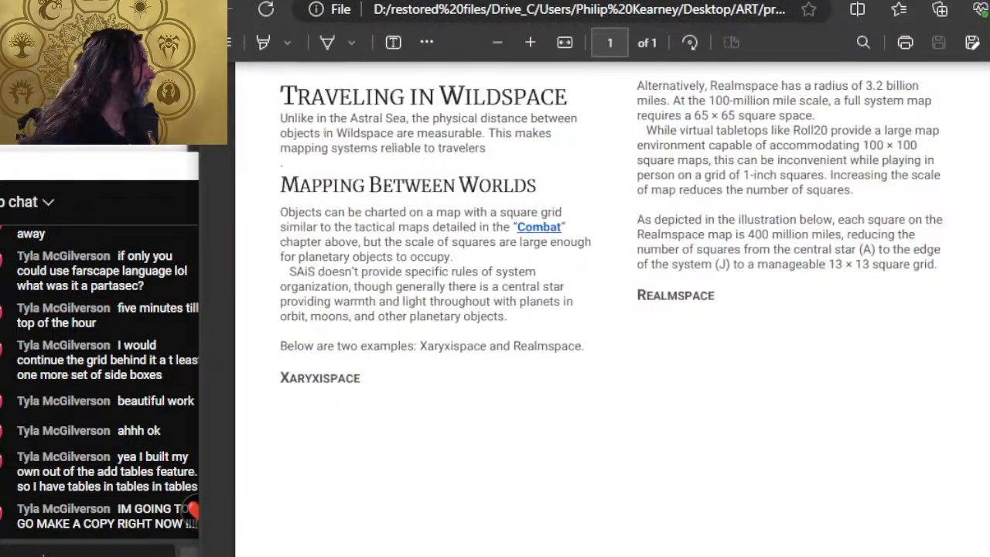
{"action": "key", "text": "ctrl+w"}
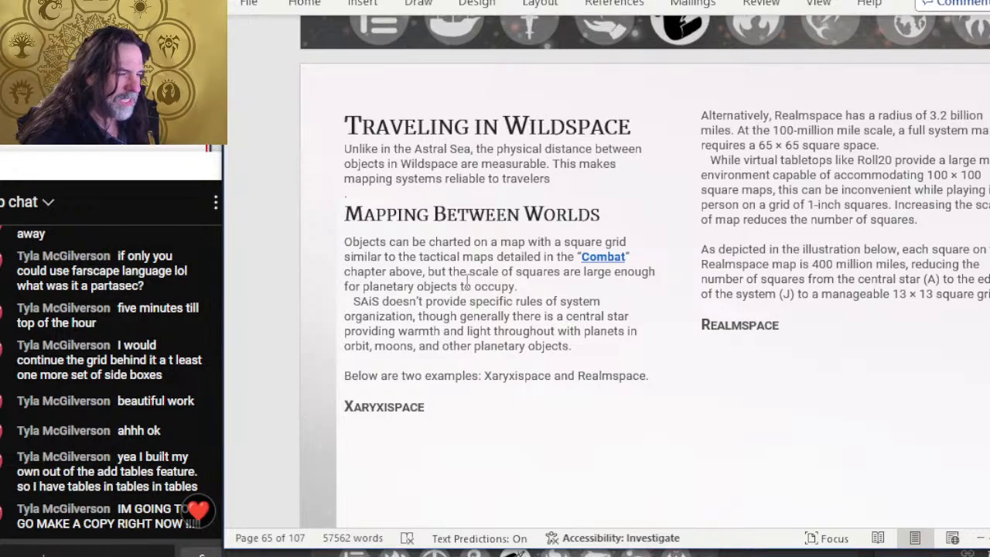
Switch back to exploration.psd in Photoshop and select the tsxt layer in group 65
{"action": "scroll", "coordinate": [433, 310], "scroll_direction": "down", "scroll_amount": 5}
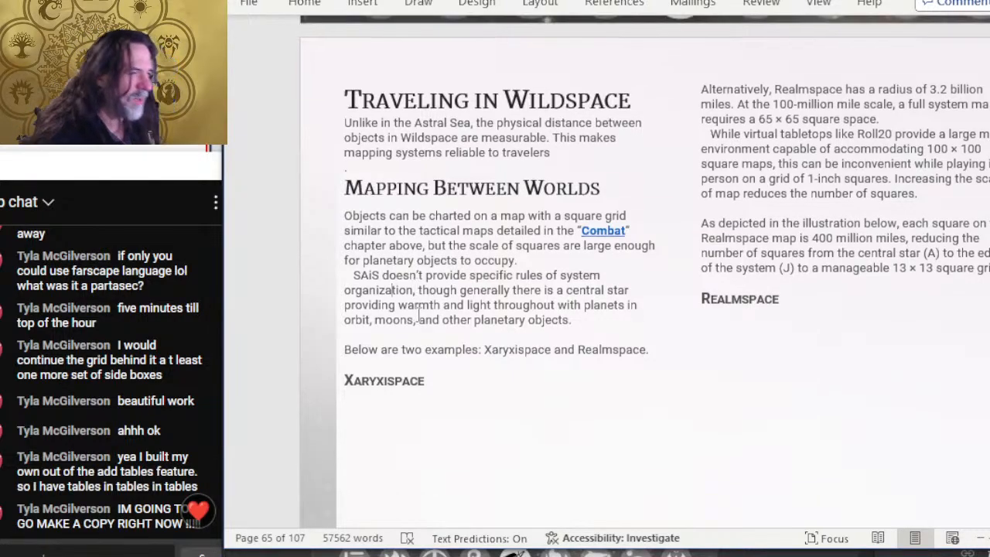
{"action": "key", "text": "alt+Tab"}
{"action": "key", "text": "alt+Tab"}
{"action": "key", "text": "alt+shift+Tab"}
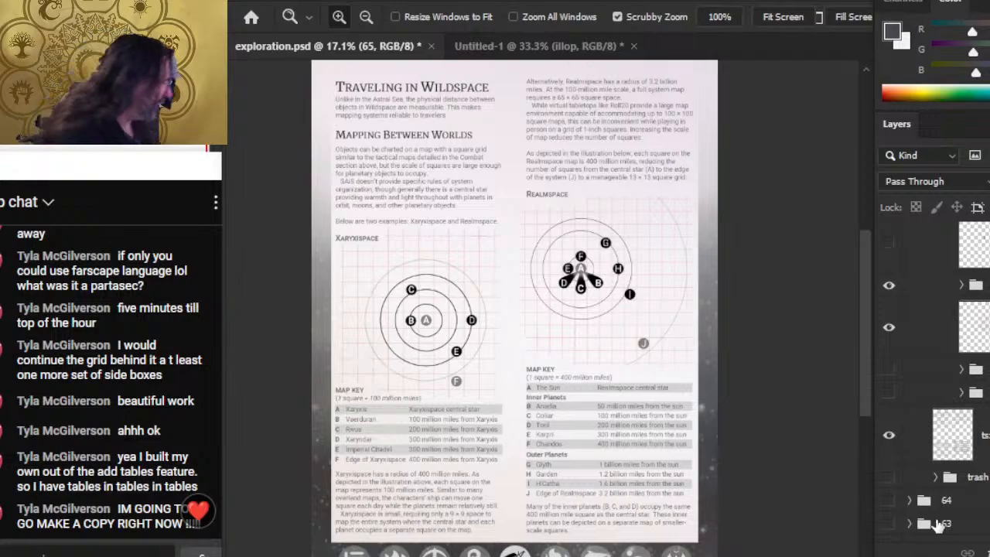
{"action": "left_click", "coordinate": [984, 436]}
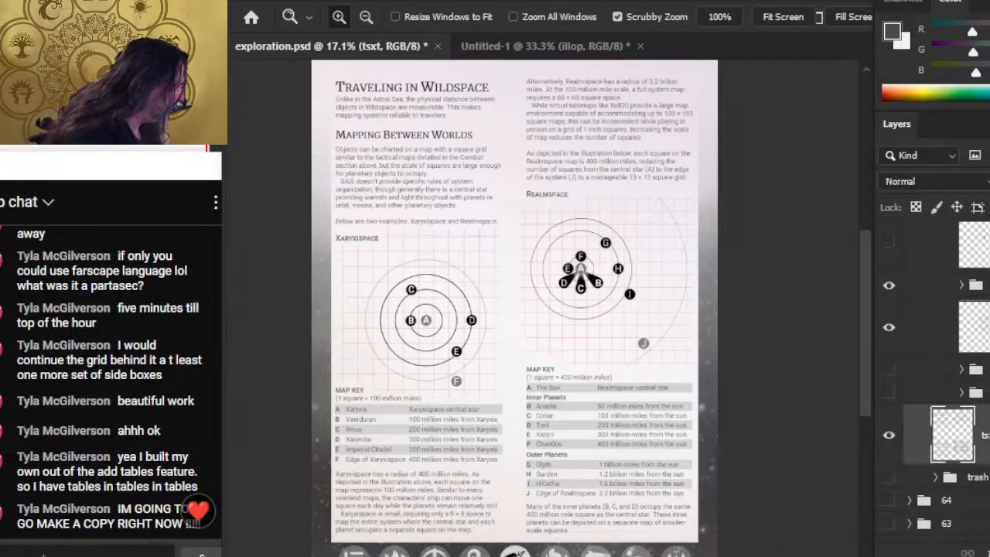
Close the Untitled-1 document containing the numbered circle diagram without saving its changes
{"action": "left_click", "coordinate": [590, 46]}
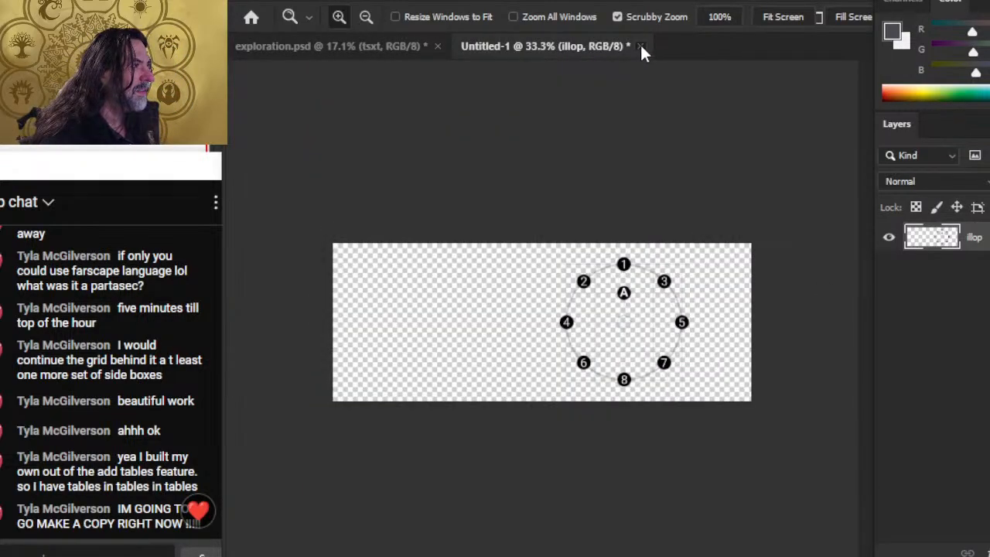
{"action": "left_click", "coordinate": [640, 46]}
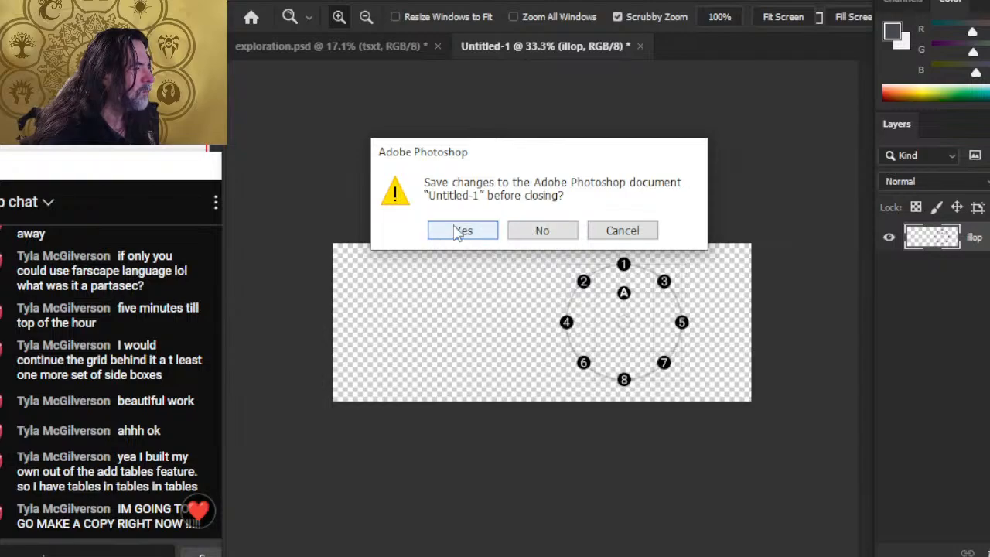
{"action": "left_click", "coordinate": [537, 229]}
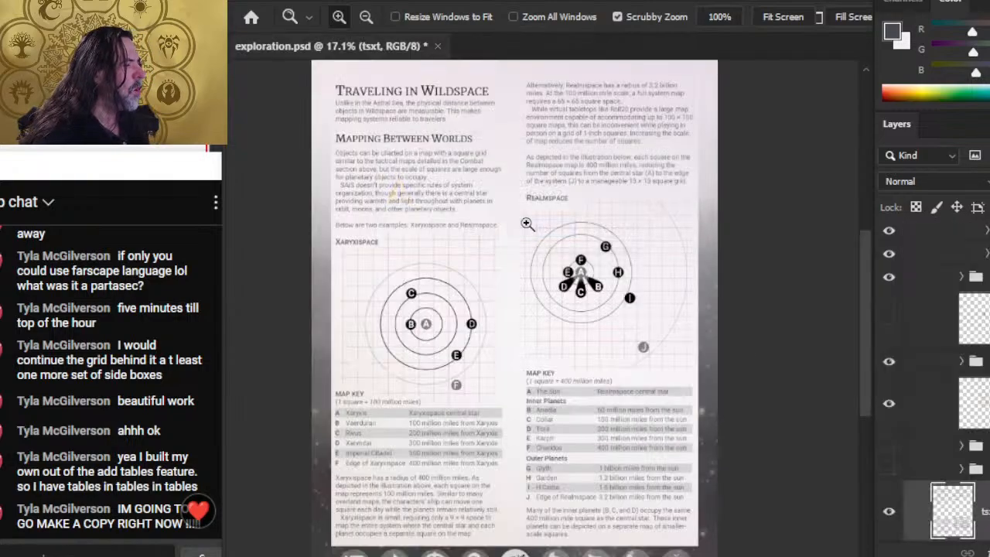
Open page 1 of 65.pdf as an RGB image, 8.5 by 11 inches at 300 pixels per inch
{"action": "left_click", "coordinate": [280, 3]}
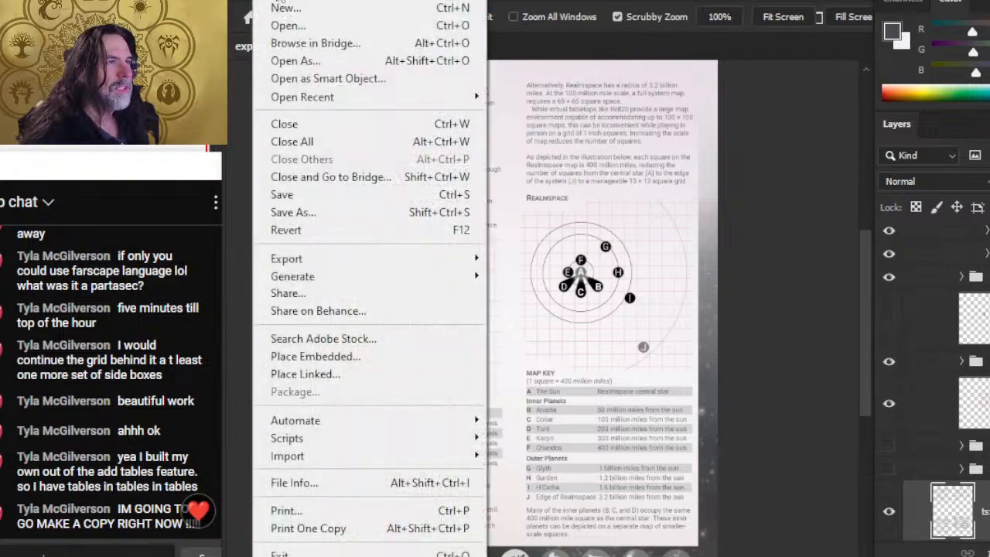
{"action": "left_click", "coordinate": [280, 1]}
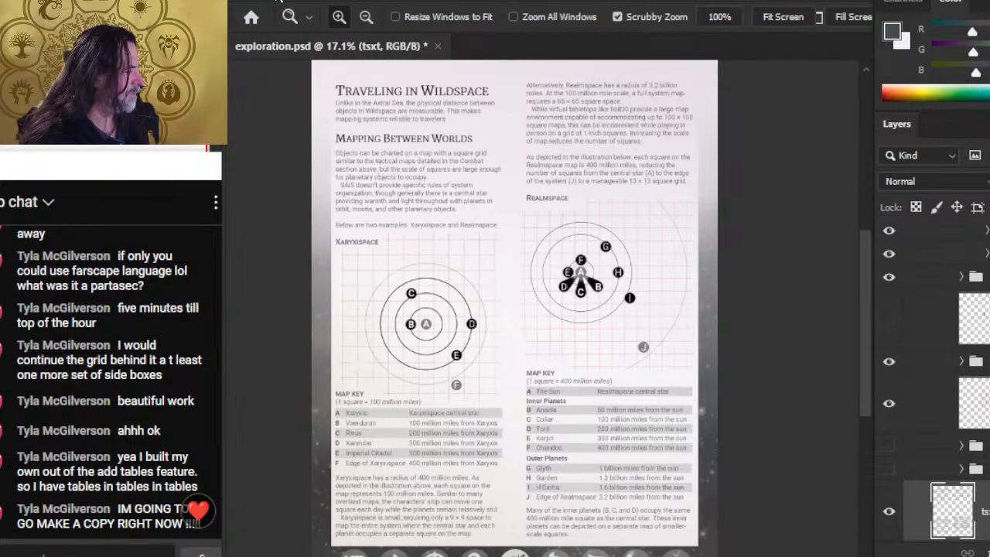
{"action": "left_click", "coordinate": [278, 3]}
{"action": "left_click", "coordinate": [332, 29]}
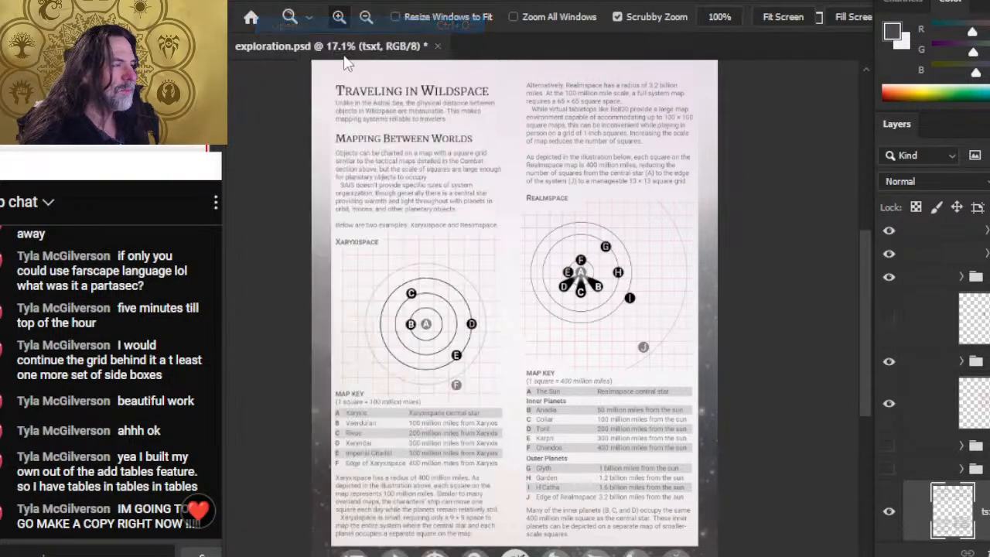
{"action": "double_click", "coordinate": [802, 124]}
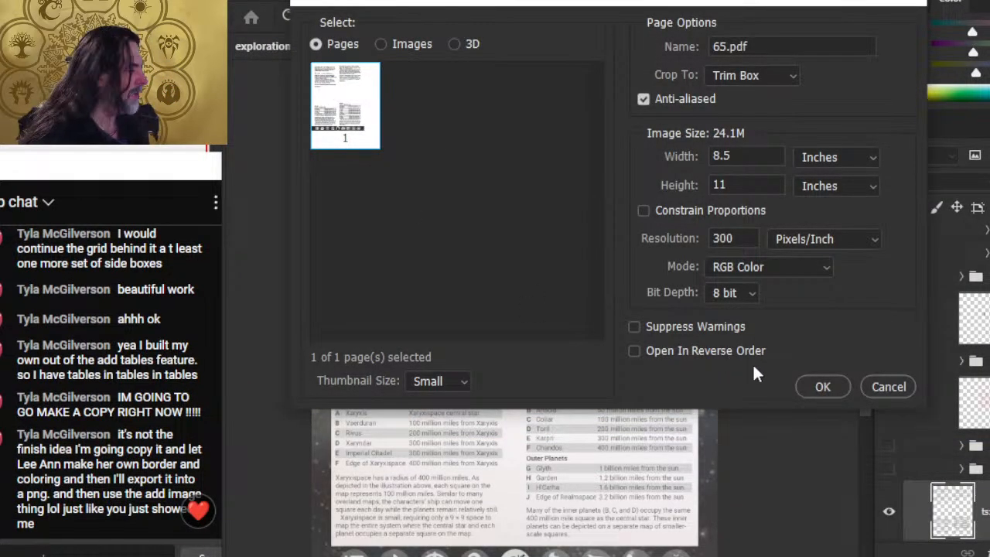
{"action": "left_click", "coordinate": [839, 387]}
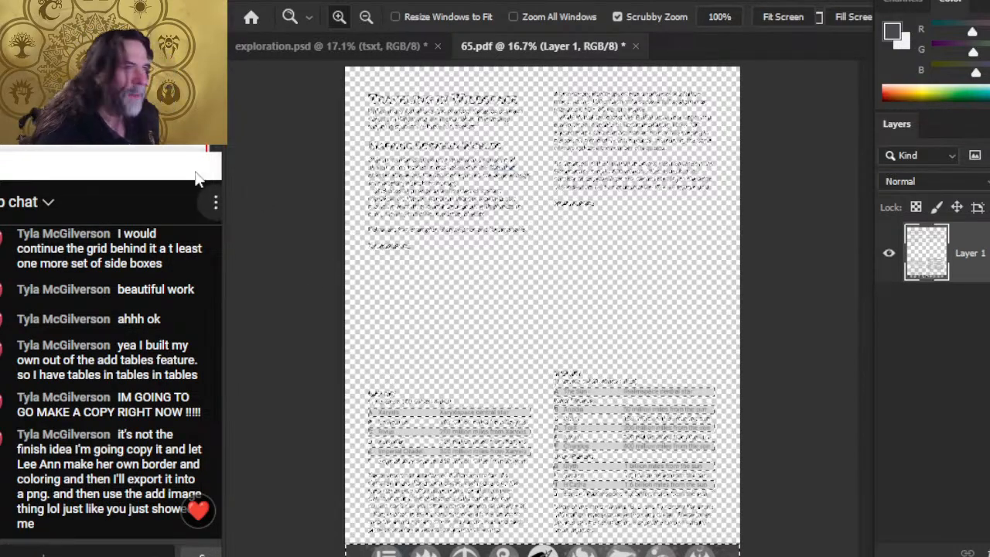
Return to exploration.psd, hide the old tsxt layer in group 65 and paste the PDF page as a new layer
{"action": "left_click", "coordinate": [259, 46]}
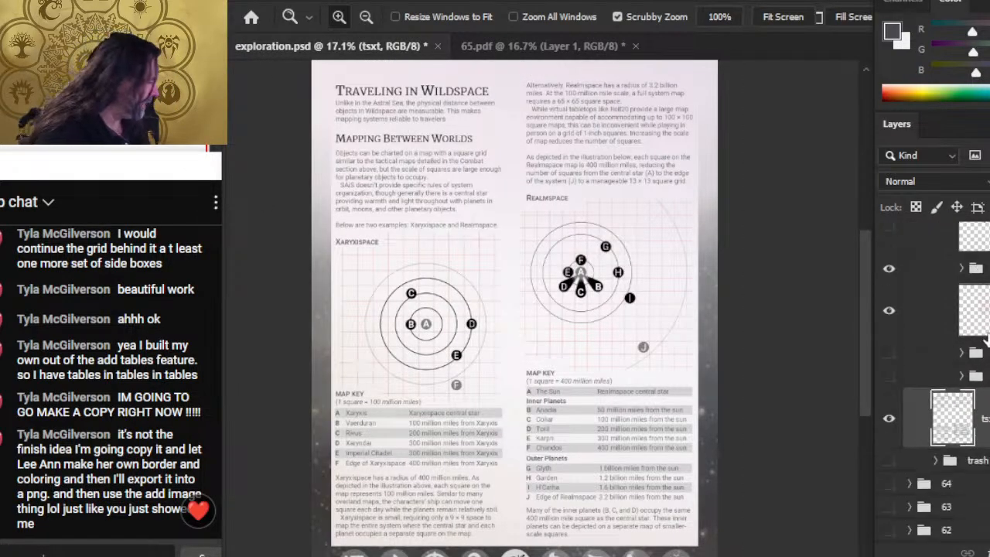
{"action": "left_click", "coordinate": [891, 420]}
{"action": "key", "text": "ctrl+v"}
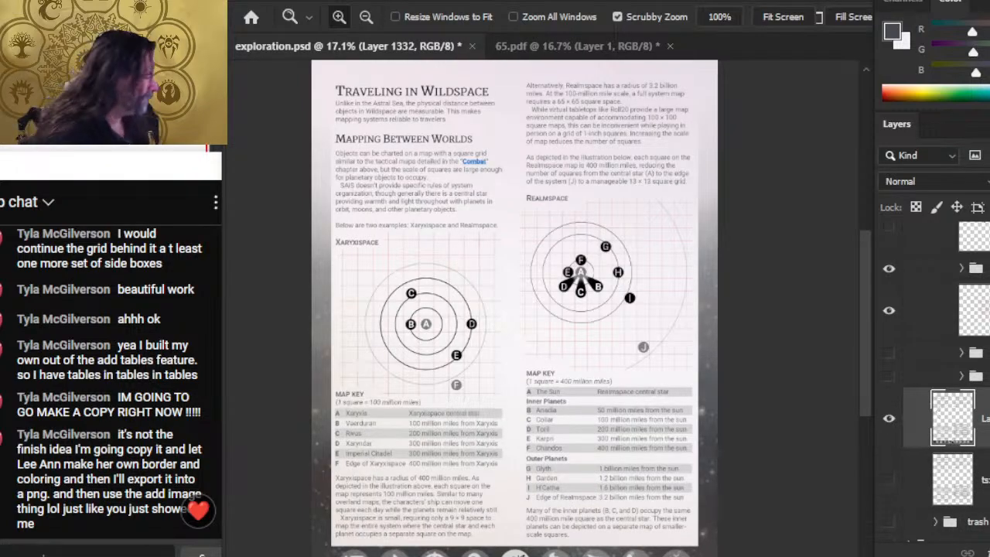
Remove the old tsxt layer from group 65 and rename the pasted page layer to txt
{"action": "left_click", "coordinate": [981, 479]}
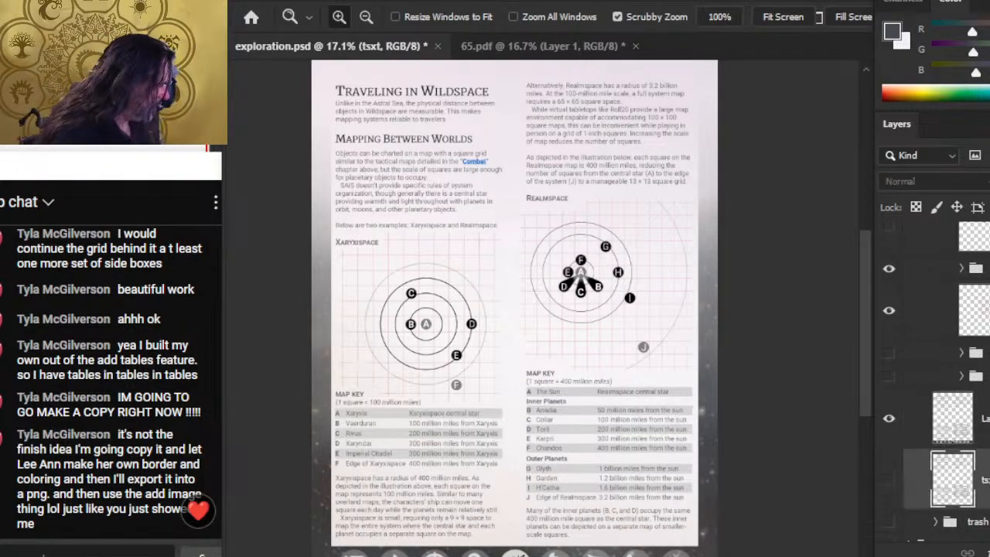
{"action": "scroll", "coordinate": [960, 348], "scroll_direction": "up", "scroll_amount": 10}
{"action": "left_click", "coordinate": [947, 232]}
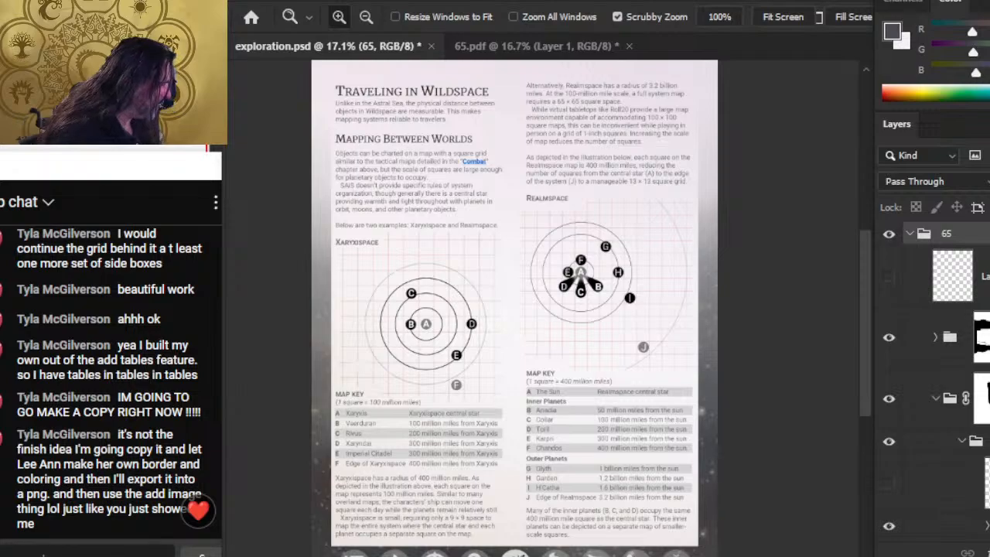
{"action": "scroll", "coordinate": [959, 348], "scroll_direction": "down", "scroll_amount": 5}
{"action": "scroll", "coordinate": [936, 387], "scroll_direction": "down", "scroll_amount": 3}
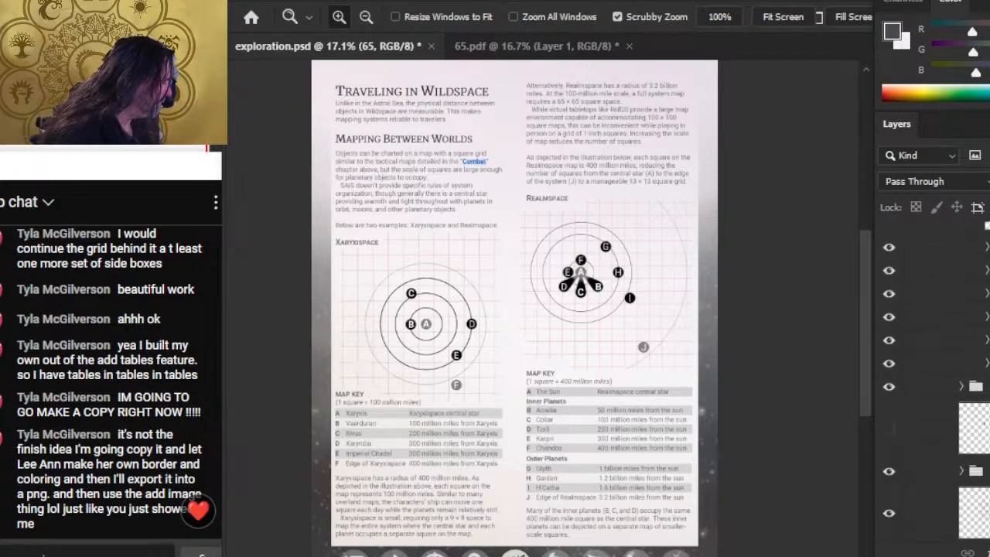
{"action": "scroll", "coordinate": [936, 386], "scroll_direction": "down", "scroll_amount": 5}
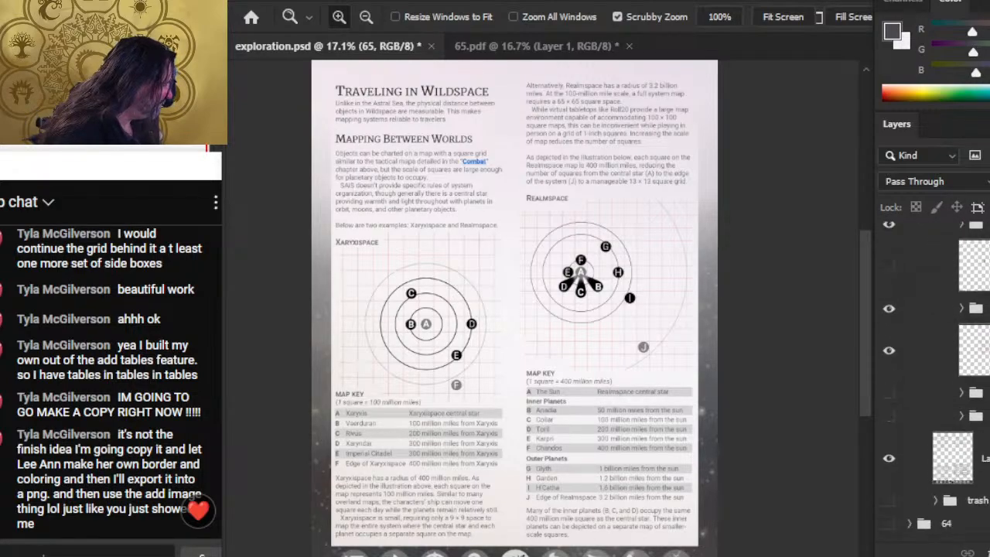
{"action": "double_click", "coordinate": [987, 458]}
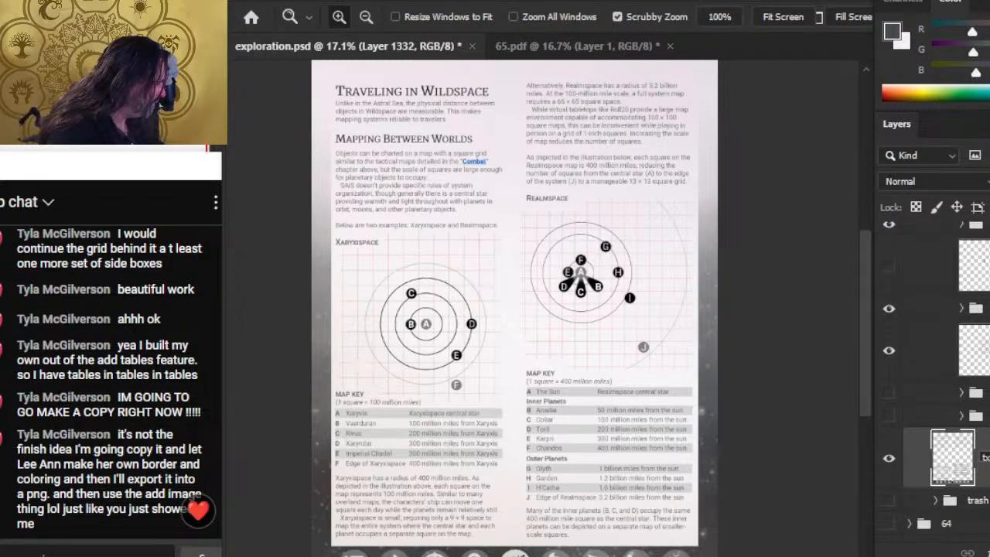
{"action": "key", "text": "Return"}
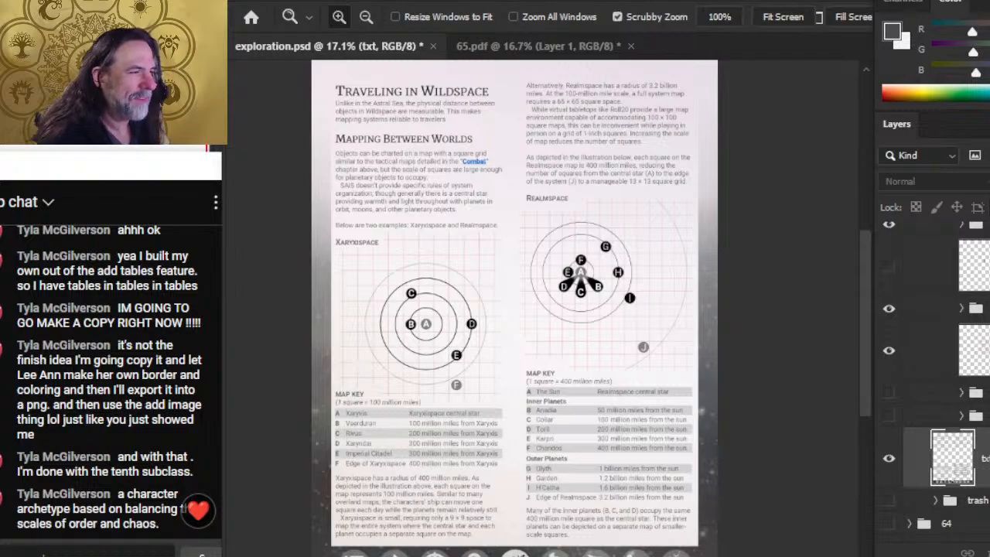
Check which group holds the Realmspace map by toggling its visibility, then collapse and select the Right group
{"action": "left_click_drag", "start_coordinate": [386, 216], "coordinate": [398, 216]}
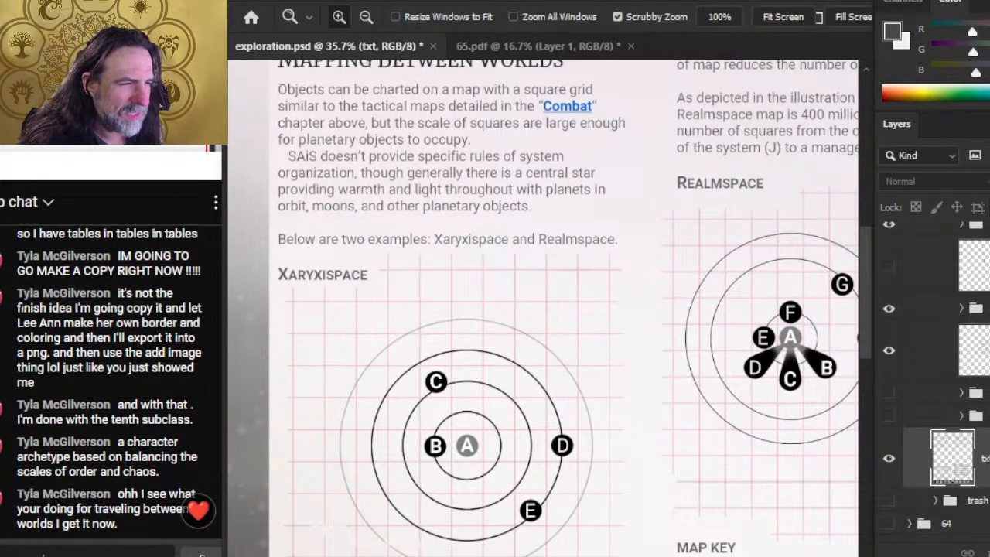
{"action": "left_click_drag", "start_coordinate": [731, 301], "coordinate": [547, 191]}
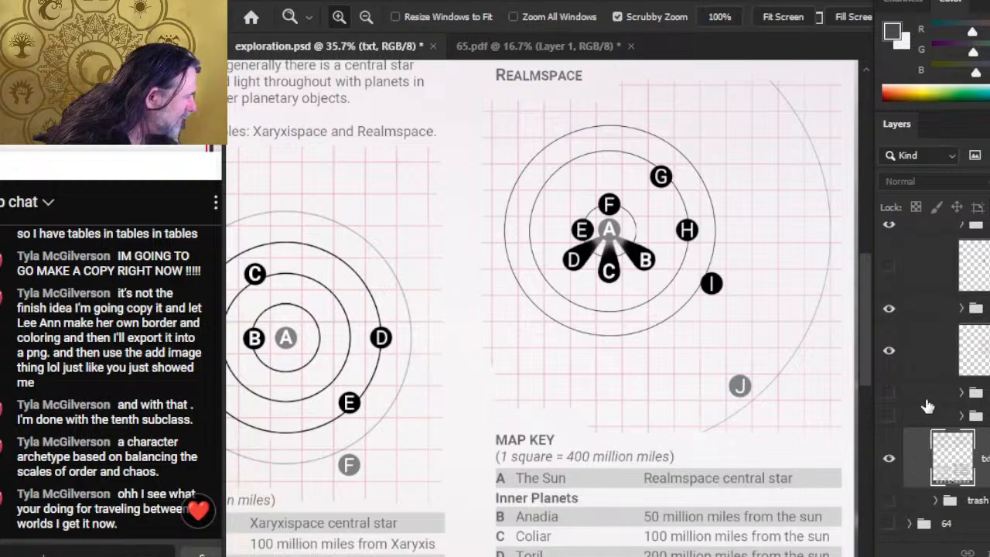
{"action": "left_click", "coordinate": [890, 312]}
{"action": "left_click", "coordinate": [888, 310]}
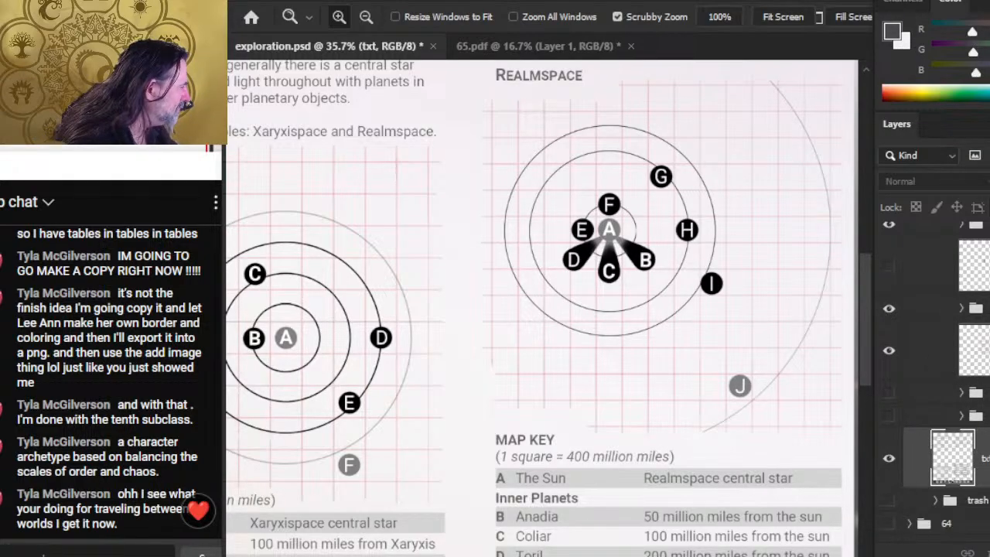
{"action": "scroll", "coordinate": [936, 379], "scroll_direction": "up", "scroll_amount": 3}
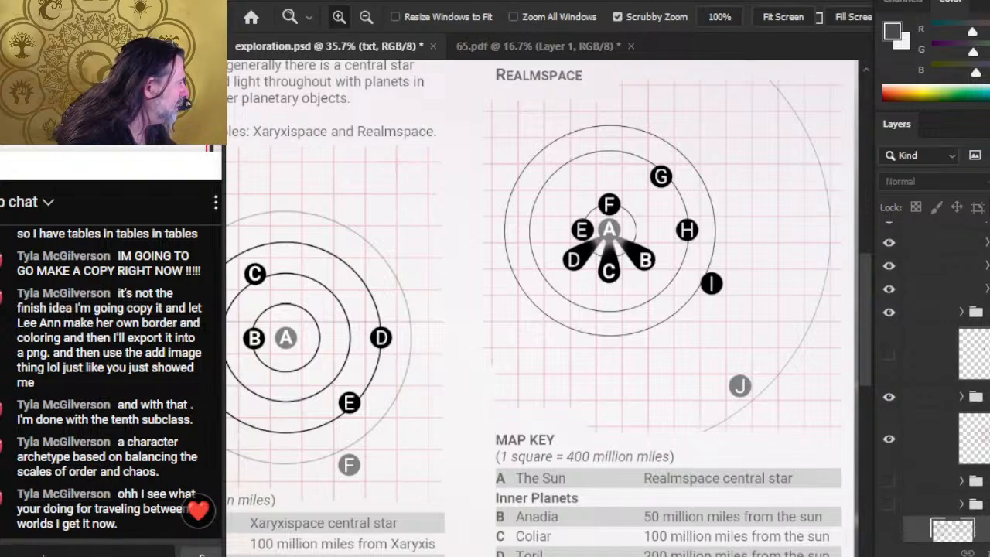
{"action": "scroll", "coordinate": [936, 380], "scroll_direction": "up", "scroll_amount": 5}
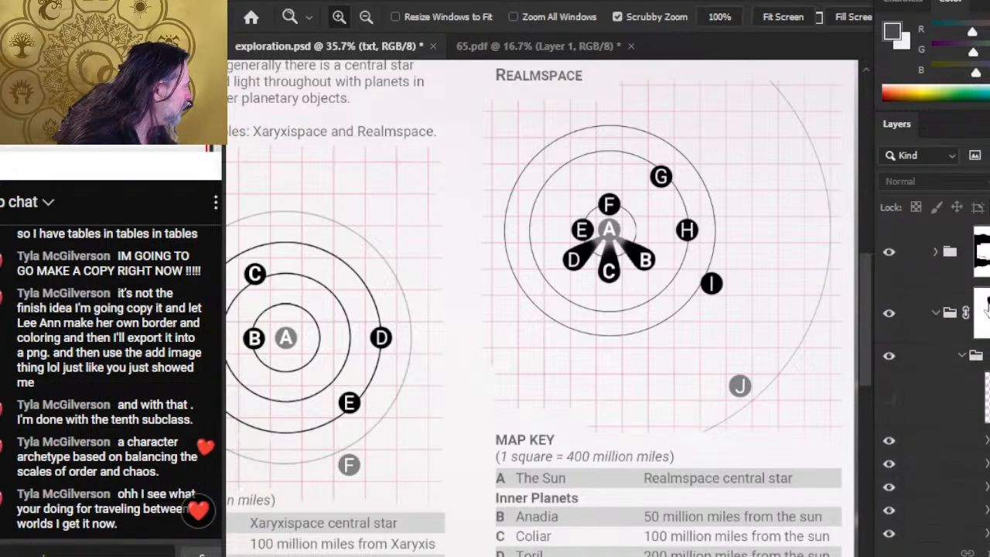
{"action": "left_click", "coordinate": [936, 312]}
{"action": "left_click", "coordinate": [885, 325]}
{"action": "left_click", "coordinate": [884, 324]}
{"action": "left_click", "coordinate": [906, 338]}
{"action": "key", "text": "v"}
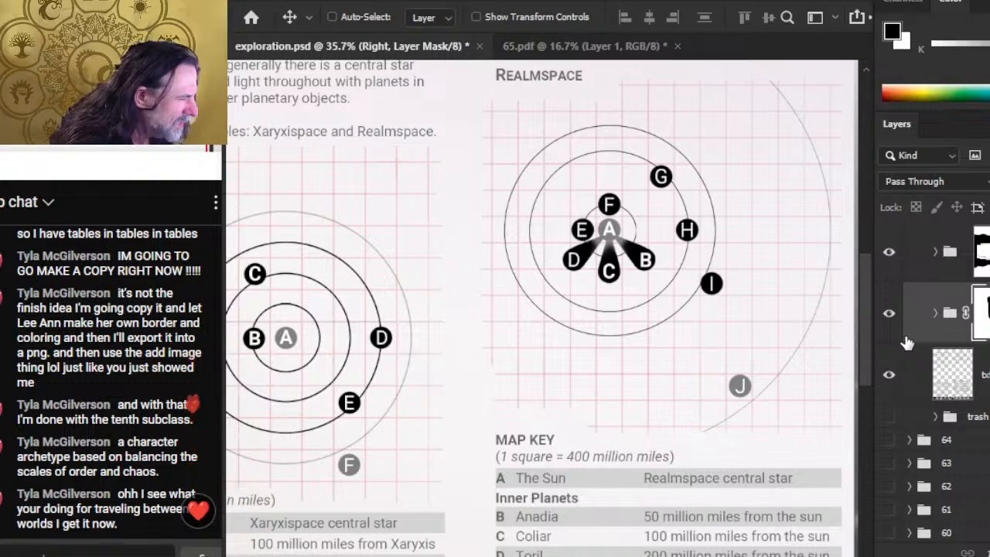
Nudge the Right group upward so the Realmspace map sits closer to its heading and clear of the map key
{"action": "key", "text": "z"}
{"action": "left_click", "coordinate": [601, 480], "text": "alt"}
{"action": "left_click_drag", "start_coordinate": [641, 504], "coordinate": [626, 357]}
{"action": "left_click_drag", "start_coordinate": [623, 172], "coordinate": [651, 294]}
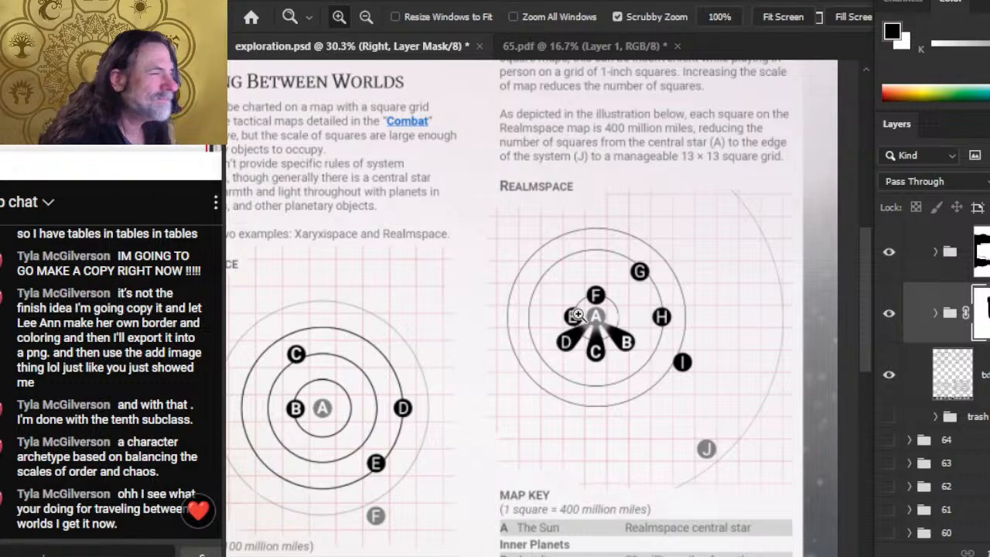
{"action": "key", "text": "v"}
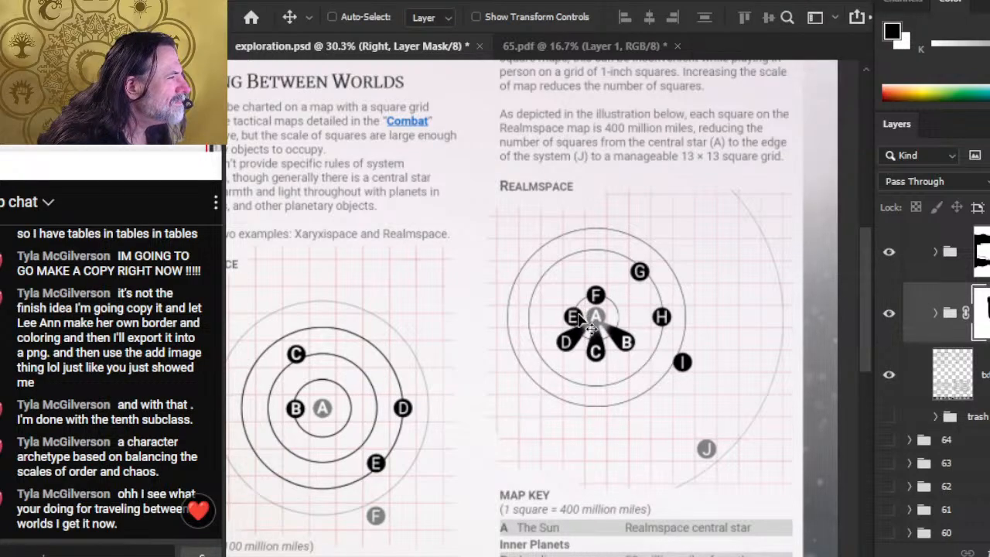
{"action": "key", "text": "shift+Up"}
{"action": "key", "text": "shift+Up"}
{"action": "key", "text": "shift+Up"}
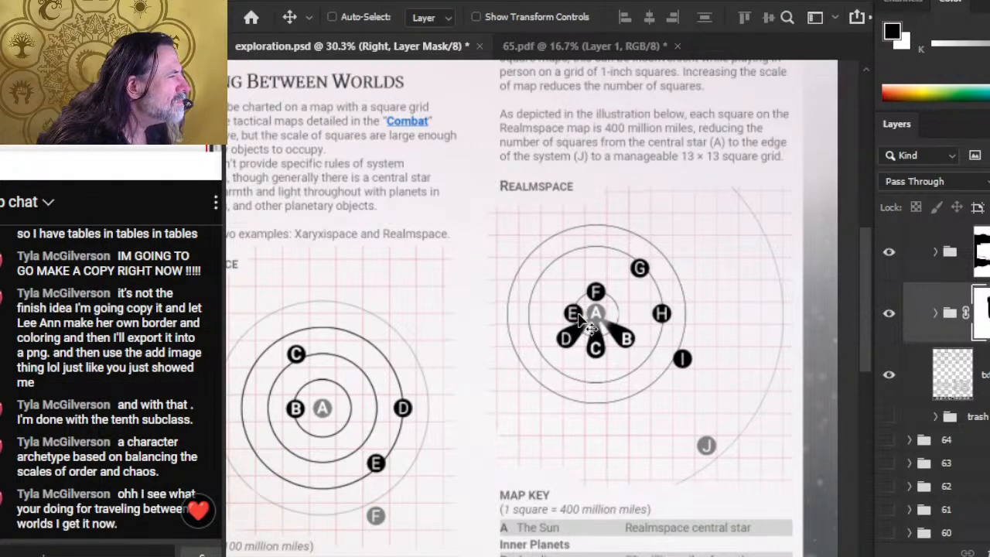
{"action": "key", "text": "shift+Up"}
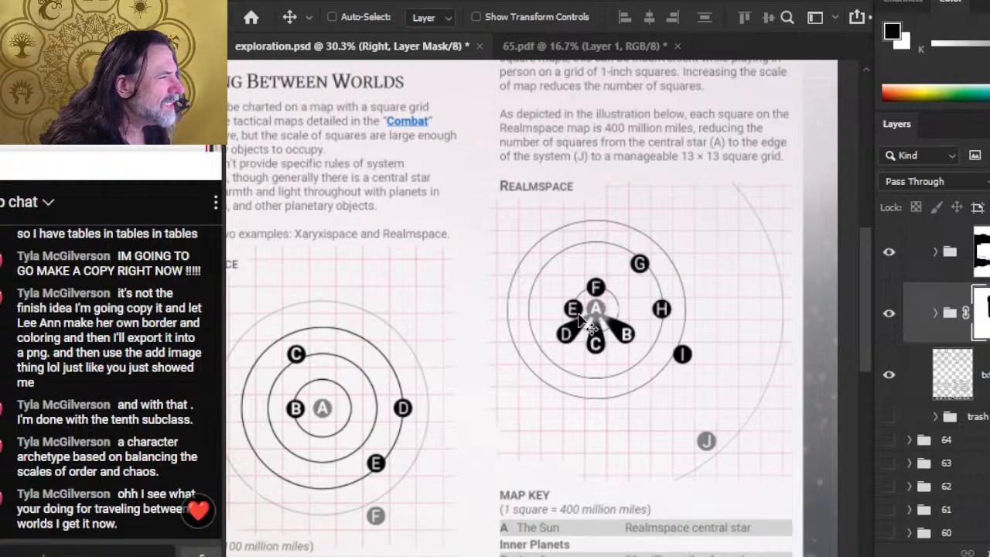
Examine the placement of both maps against the headings, body text and map keys across page 65
{"action": "left_click_drag", "start_coordinate": [466, 335], "coordinate": [437, 194]}
{"action": "left_click_drag", "start_coordinate": [617, 217], "coordinate": [494, 362]}
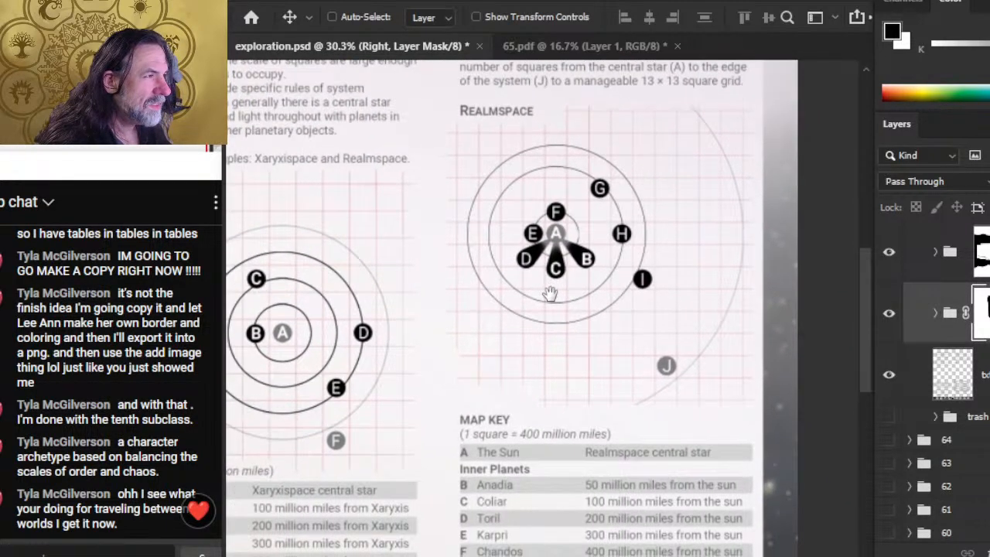
{"action": "left_click_drag", "start_coordinate": [539, 345], "coordinate": [568, 349]}
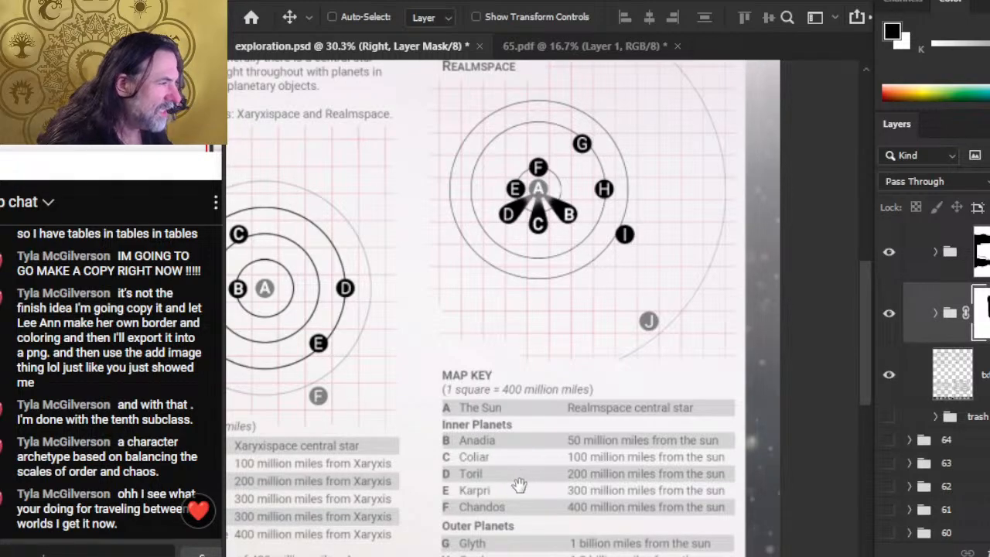
{"action": "left_click_drag", "start_coordinate": [555, 508], "coordinate": [744, 512]}
{"action": "left_click_drag", "start_coordinate": [616, 256], "coordinate": [648, 366]}
{"action": "left_click_drag", "start_coordinate": [600, 313], "coordinate": [493, 422]}
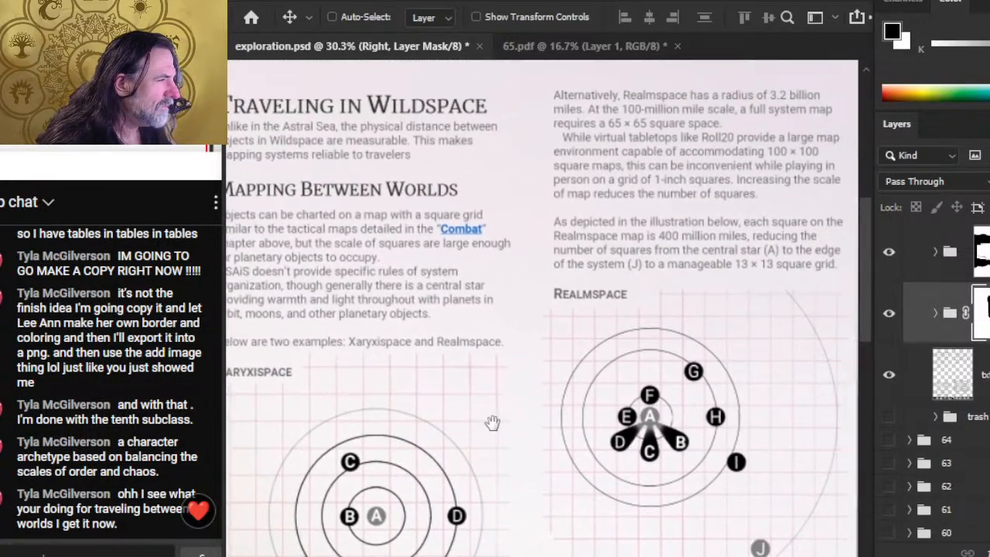
{"action": "left_click_drag", "start_coordinate": [741, 280], "coordinate": [643, 442]}
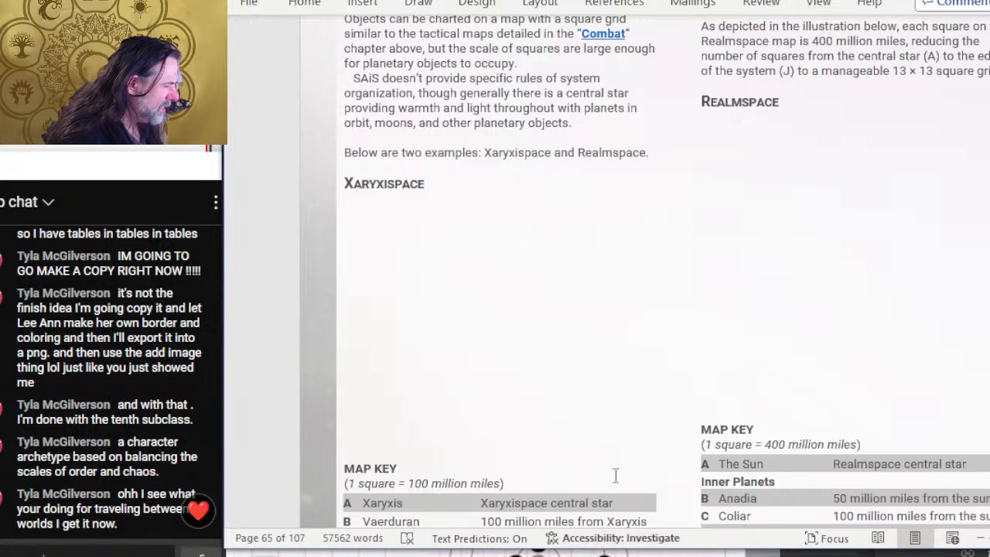
In the Word document, compare the map keys and spaces left for the maps on pages 65 and 66
{"action": "scroll", "coordinate": [600, 508], "scroll_direction": "down", "scroll_amount": 3}
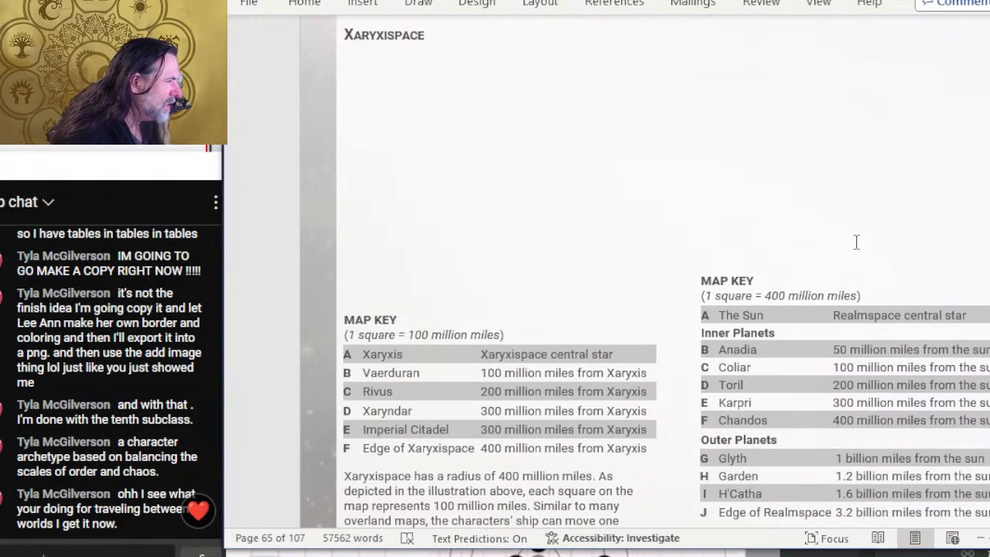
{"action": "scroll", "coordinate": [857, 242], "scroll_direction": "down", "scroll_amount": 9}
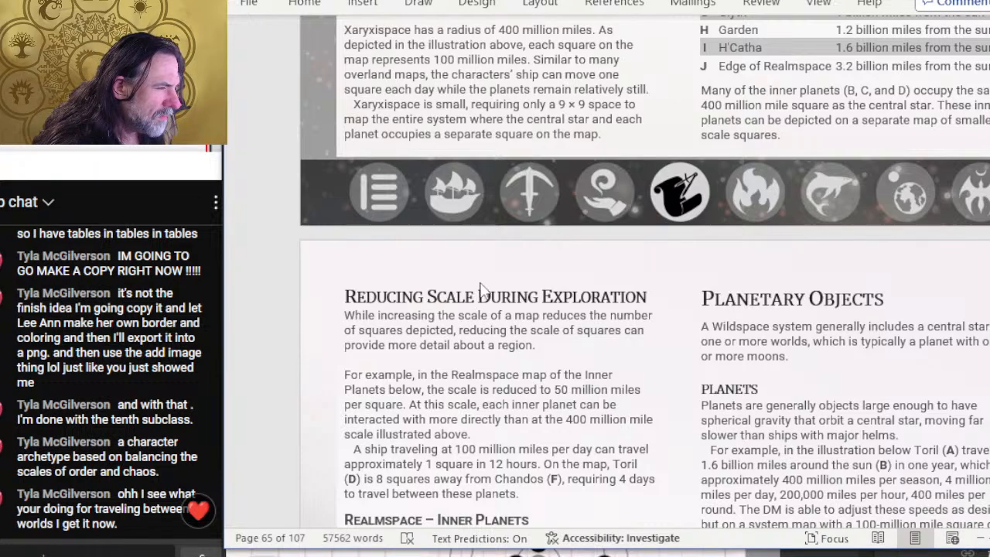
{"action": "scroll", "coordinate": [608, 310], "scroll_direction": "down", "scroll_amount": 1}
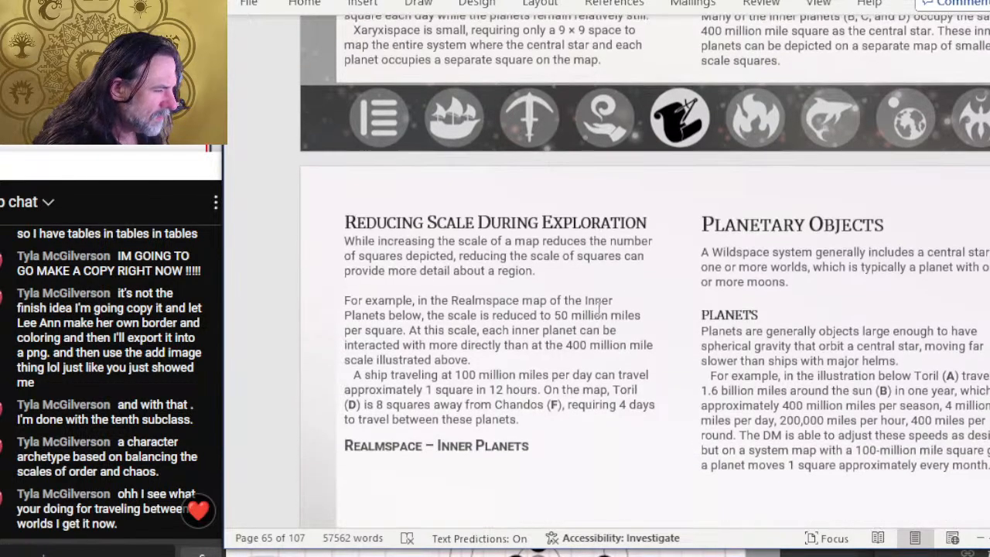
{"action": "scroll", "coordinate": [619, 325], "scroll_direction": "down", "scroll_amount": 2}
{"action": "scroll", "coordinate": [853, 234], "scroll_direction": "up", "scroll_amount": 5}
{"action": "scroll", "coordinate": [853, 234], "scroll_direction": "up", "scroll_amount": 3}
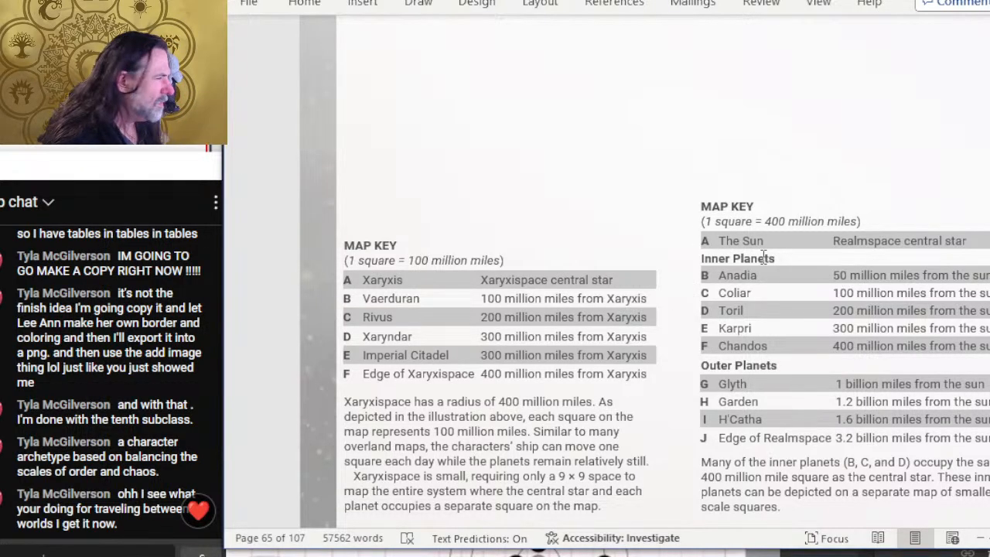
{"action": "scroll", "coordinate": [764, 257], "scroll_direction": "down", "scroll_amount": 10}
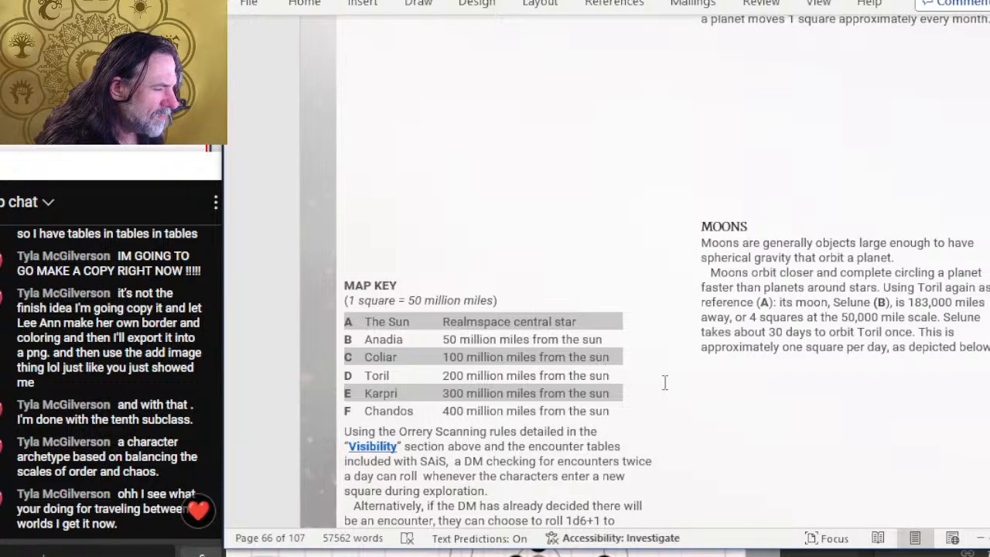
{"action": "scroll", "coordinate": [824, 309], "scroll_direction": "up", "scroll_amount": 15}
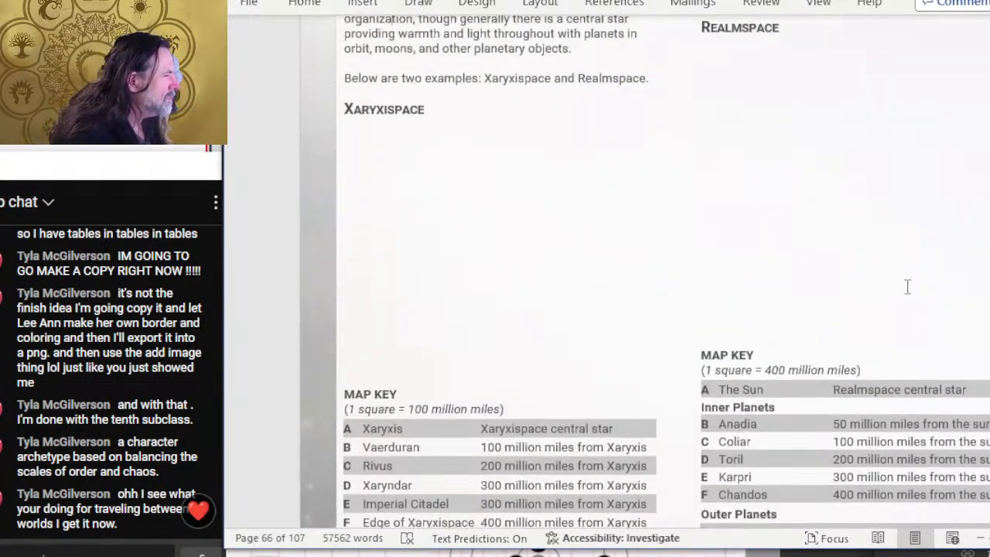
Switch back to exploration.psd in Photoshop and examine the Realmspace map against its map key
{"action": "key", "text": "alt+Tab"}
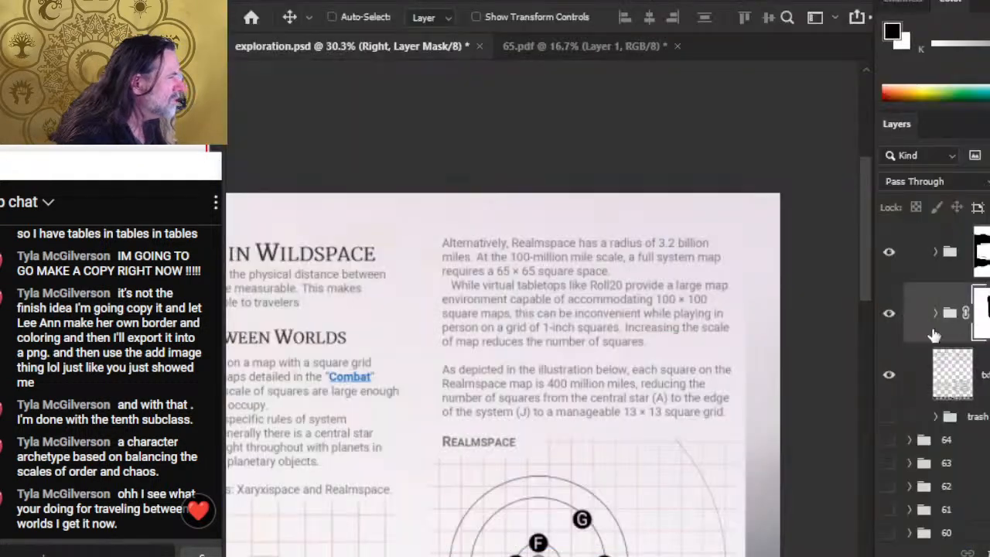
{"action": "scroll", "coordinate": [615, 279], "scroll_direction": "down", "scroll_amount": 4}
{"action": "scroll", "coordinate": [612, 297], "scroll_direction": "down", "scroll_amount": 4}
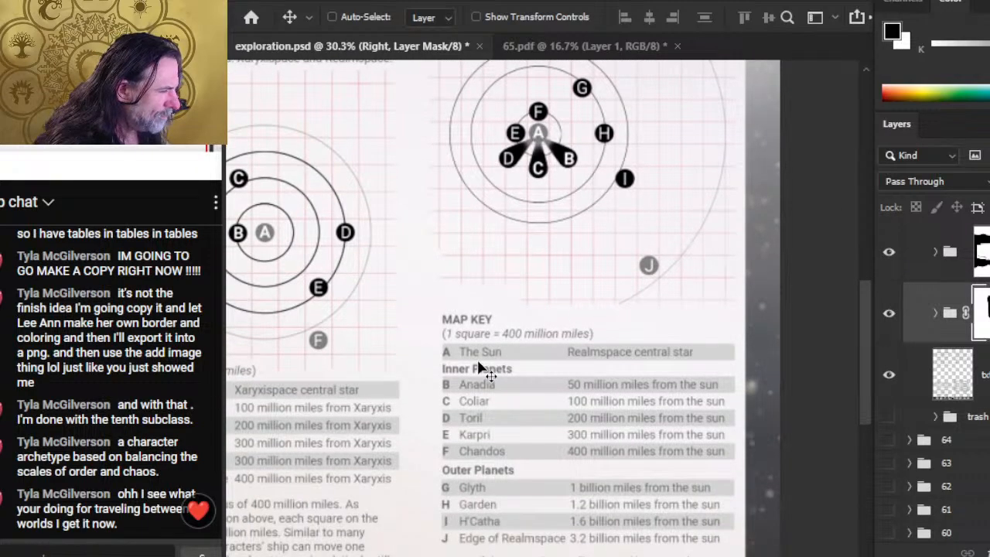
Compare the Realmspace map's placement with its heading and map key on page 65
{"action": "scroll", "coordinate": [528, 313], "scroll_direction": "down", "scroll_amount": 1}
{"action": "scroll", "coordinate": [526, 302], "scroll_direction": "up", "scroll_amount": 4}
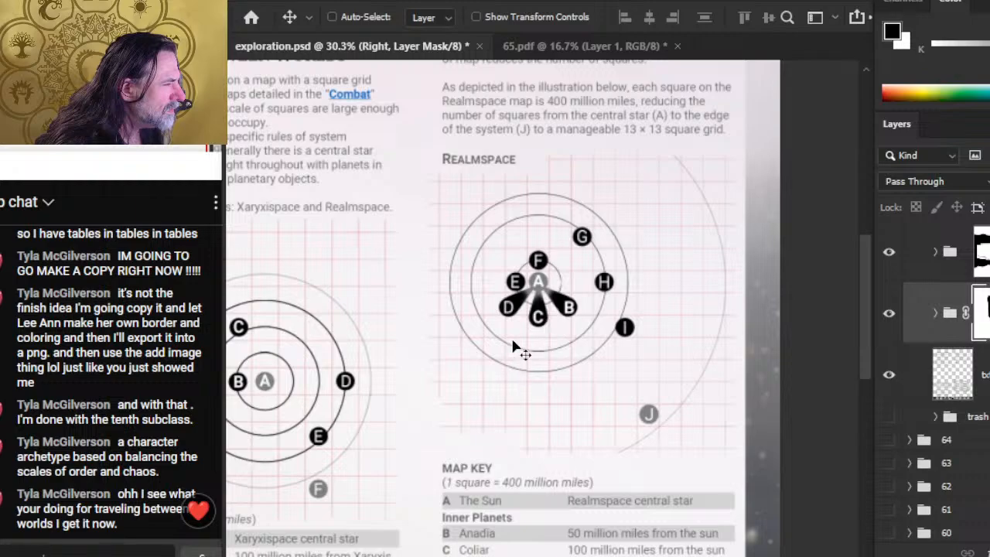
{"action": "scroll", "coordinate": [526, 340], "scroll_direction": "down", "scroll_amount": 2}
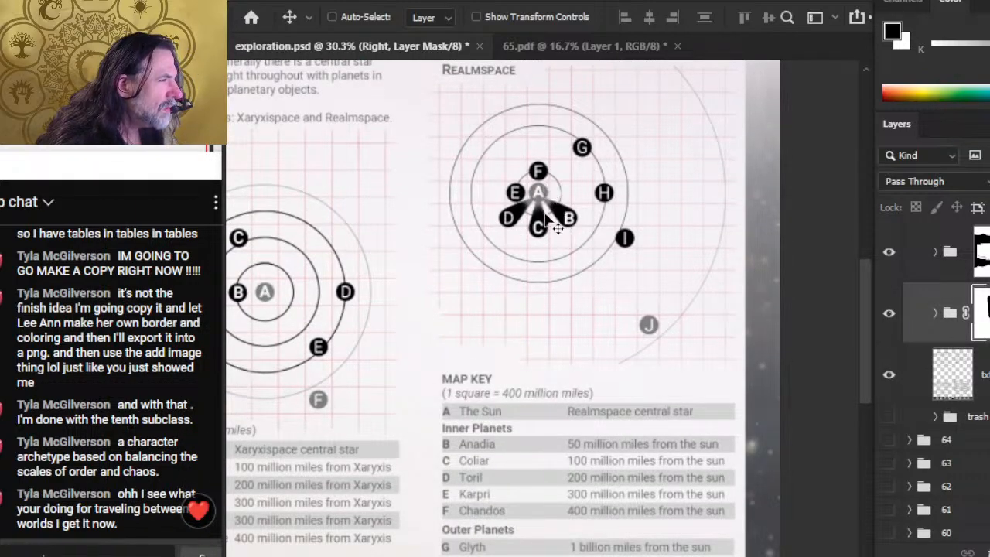
{"action": "key", "text": "z"}
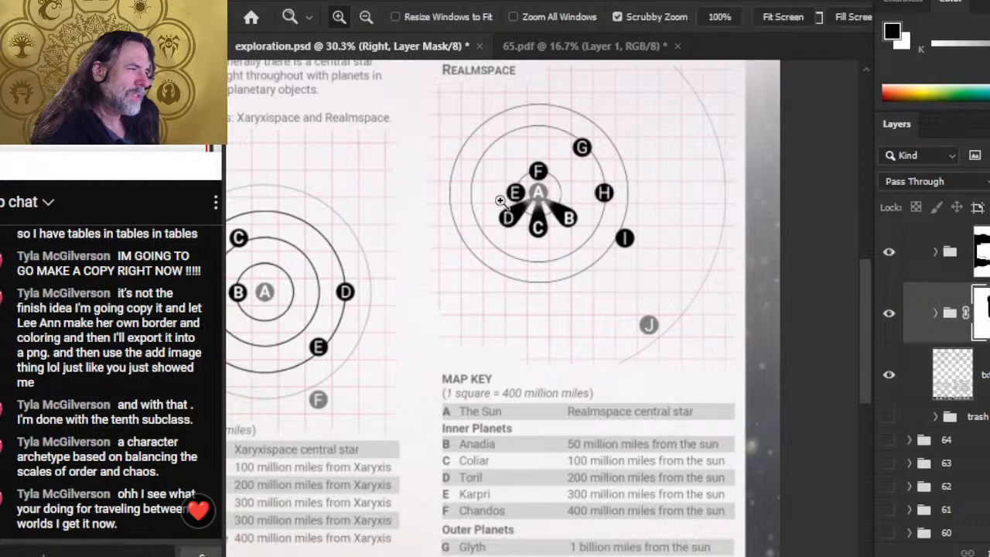
{"action": "key", "text": "alt+Tab"}
{"action": "key", "text": "alt+Tab"}
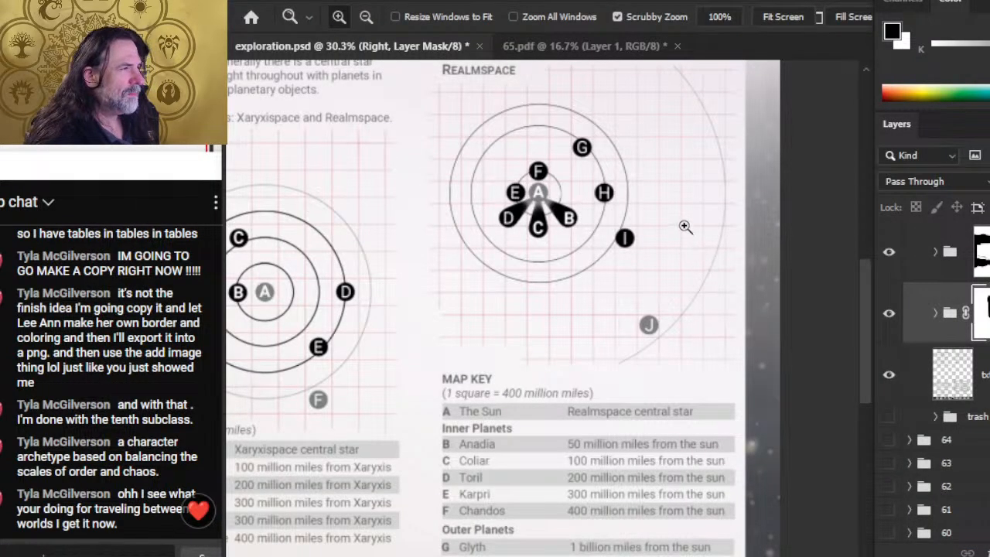
Switch to the Word document and review page 65 from the Traveling in Wildspace heading down to both map keys
{"action": "key", "text": "alt+Tab"}
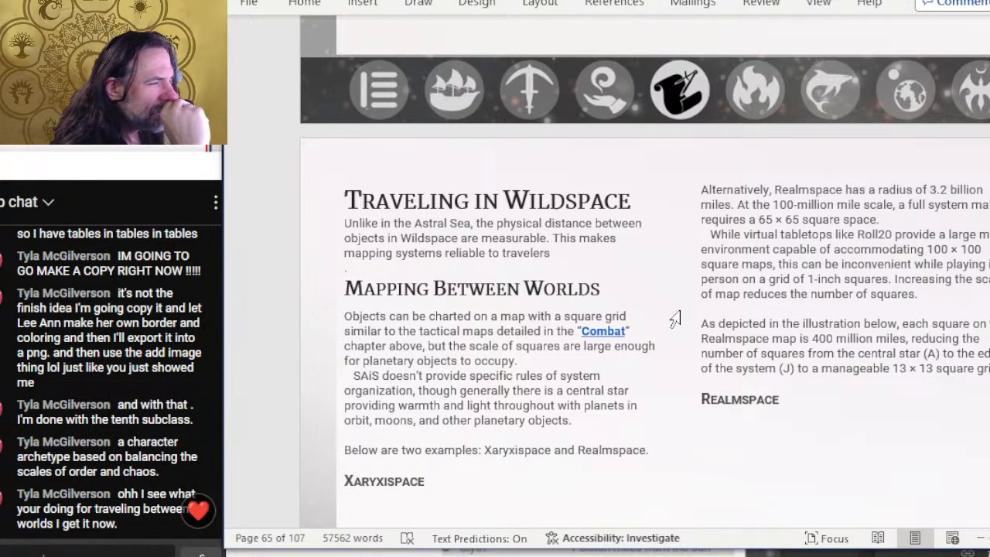
{"action": "scroll", "coordinate": [938, 263], "scroll_direction": "up", "scroll_amount": 2}
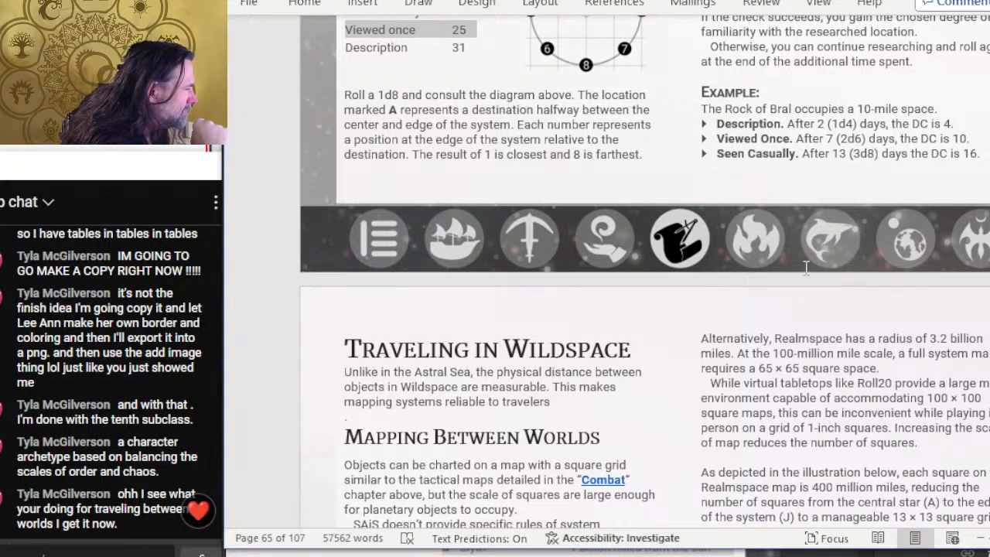
{"action": "scroll", "coordinate": [520, 211], "scroll_direction": "down", "scroll_amount": 6}
{"action": "scroll", "coordinate": [520, 210], "scroll_direction": "down", "scroll_amount": 3}
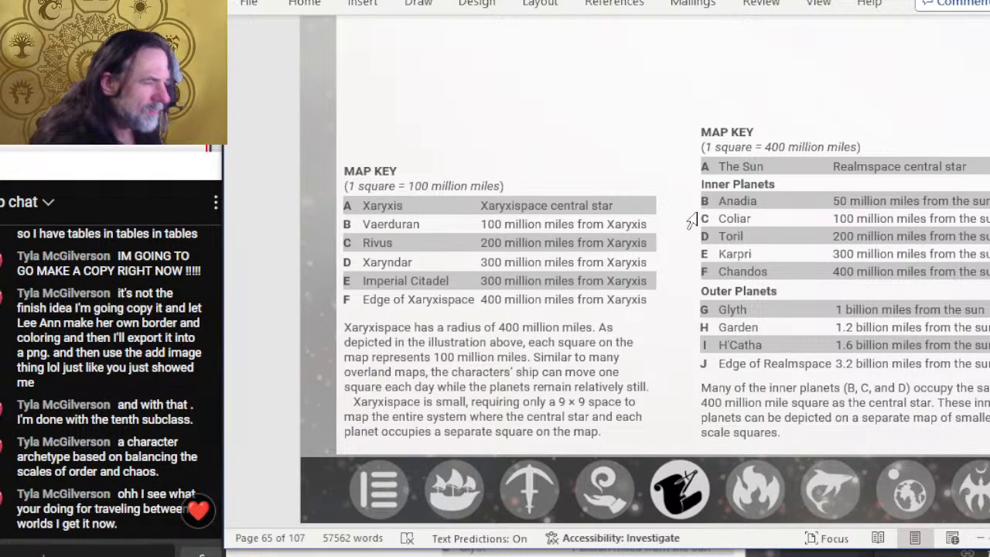
Switch back to exploration.psd in Photoshop and inspect the Xaryxispace map close up against its map key
{"action": "key", "text": "alt+Tab"}
{"action": "key", "text": "space"}
{"action": "left_click_drag", "start_coordinate": [351, 366], "coordinate": [618, 387]}
{"action": "left_click_drag", "start_coordinate": [525, 349], "coordinate": [565, 349]}
{"action": "key", "text": "space"}
{"action": "left_click_drag", "start_coordinate": [595, 397], "coordinate": [616, 349]}
{"action": "key", "text": "space"}
{"action": "mouse_move", "coordinate": [496, 245]}
{"action": "left_mouse_down"}
{"action": "mouse_move", "coordinate": [550, 244]}
{"action": "mouse_move", "coordinate": [515, 360]}
{"action": "mouse_move", "coordinate": [506, 261]}
{"action": "left_mouse_up"}
In the Word document, reread page 65's passages on Realmspace's radius, virtual tabletops and the 400 million mile square scale
{"action": "key", "text": "alt+Tab"}
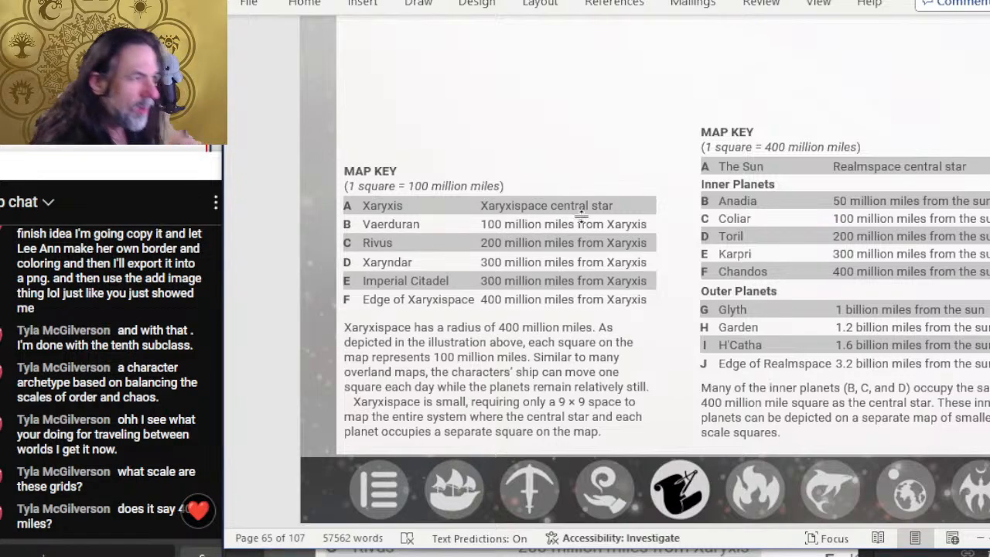
{"action": "scroll", "coordinate": [643, 224], "scroll_direction": "up", "scroll_amount": 5}
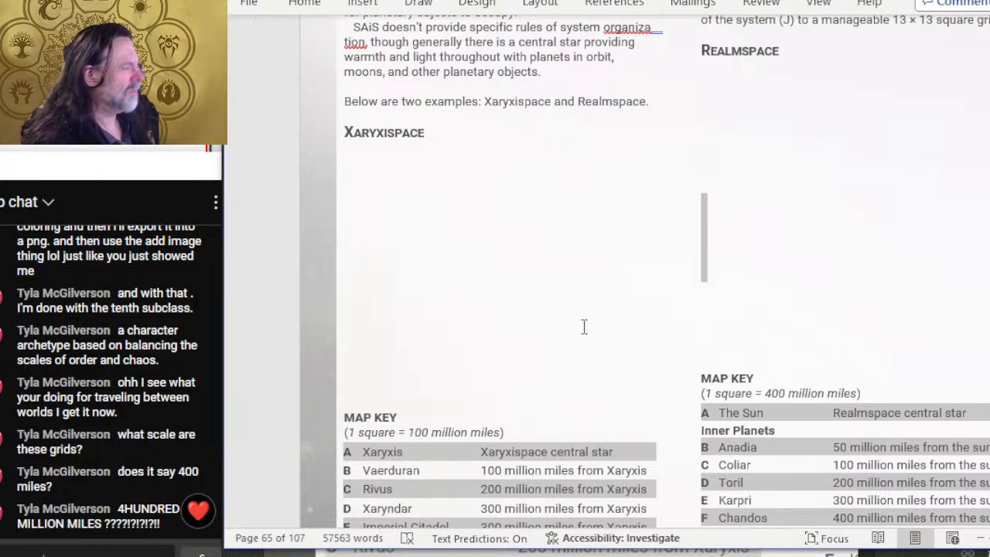
{"action": "scroll", "coordinate": [712, 229], "scroll_direction": "up", "scroll_amount": 5}
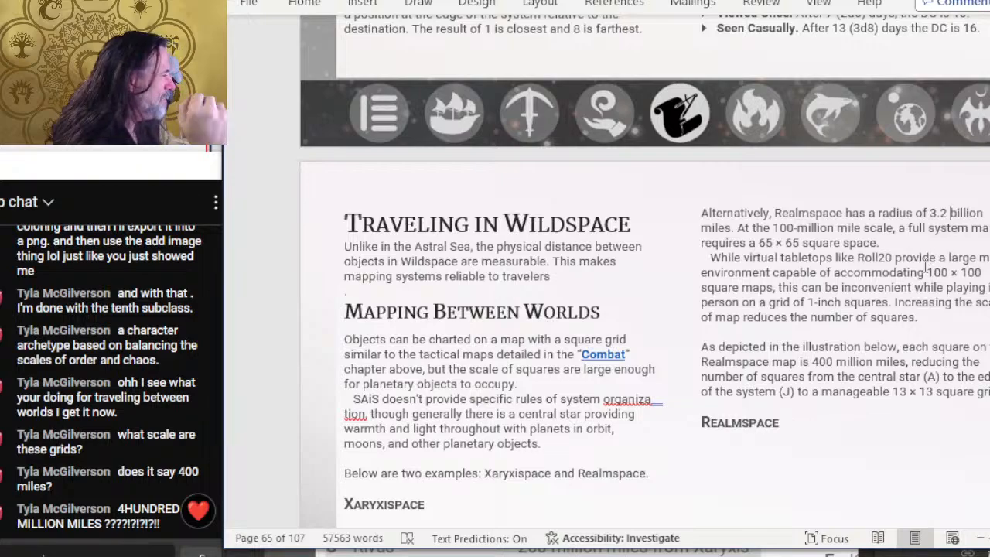
{"action": "left_click_drag", "start_coordinate": [937, 259], "coordinate": [847, 258]}
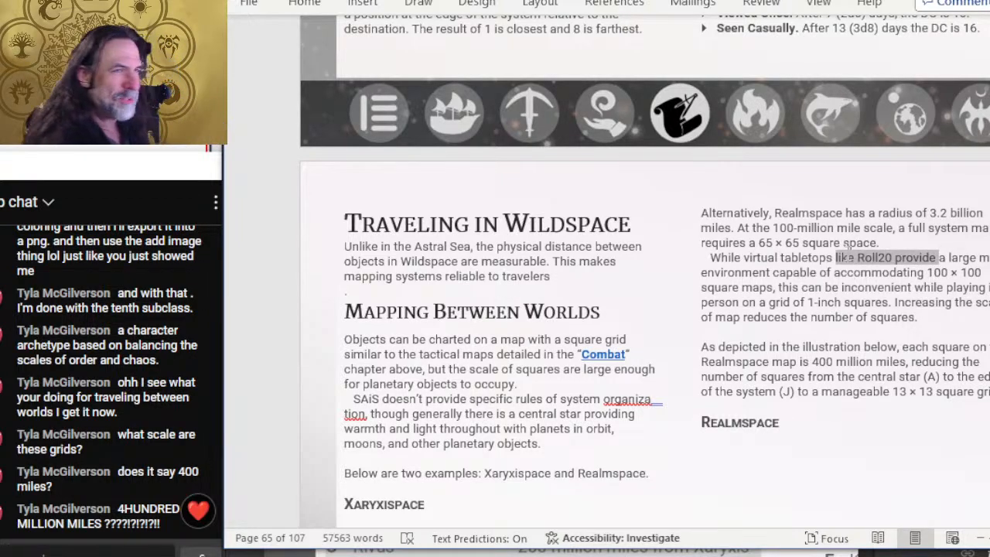
{"action": "scroll", "coordinate": [847, 257], "scroll_direction": "down", "scroll_amount": 2}
{"action": "left_click", "coordinate": [843, 313]}
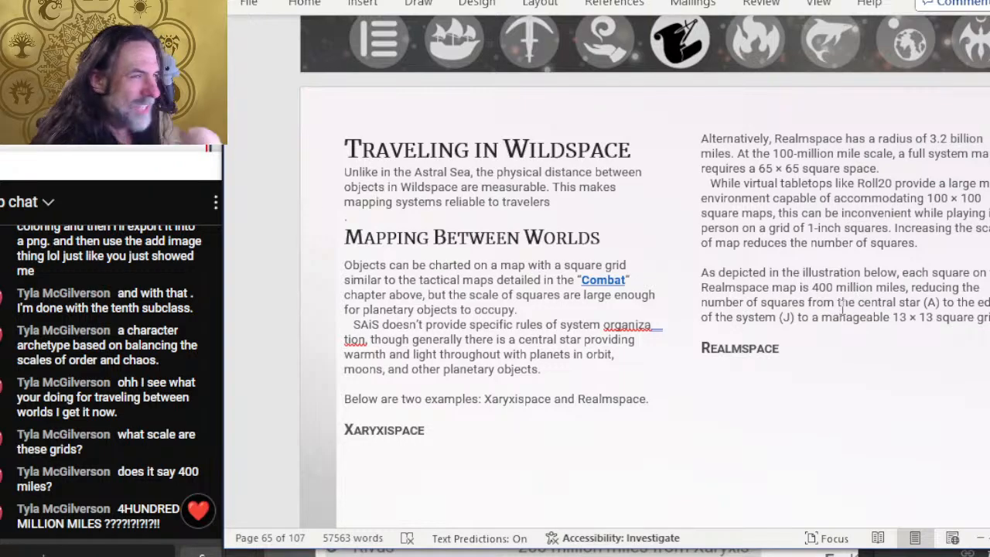
{"action": "scroll", "coordinate": [842, 306], "scroll_direction": "up", "scroll_amount": 4}
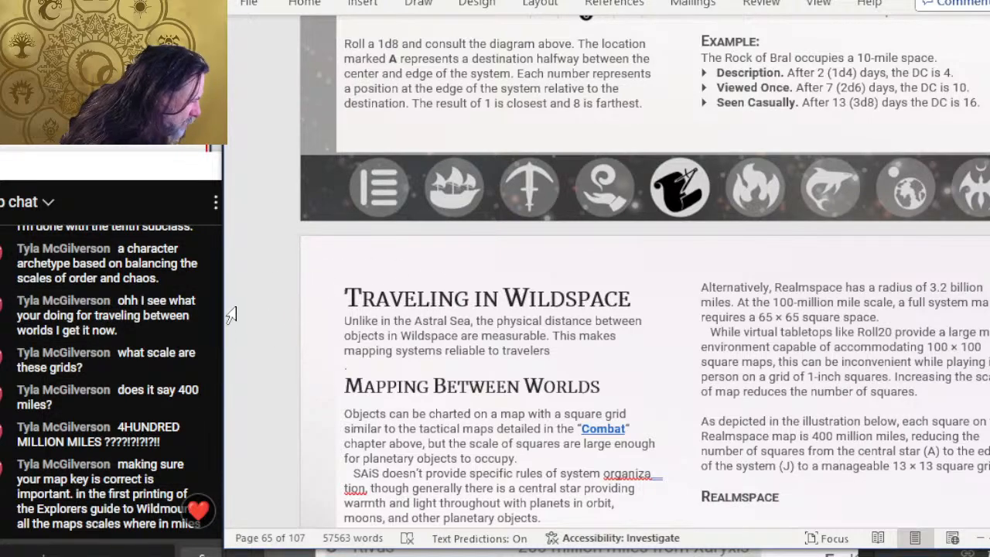
{"action": "scroll", "coordinate": [361, 350], "scroll_direction": "down", "scroll_amount": 2}
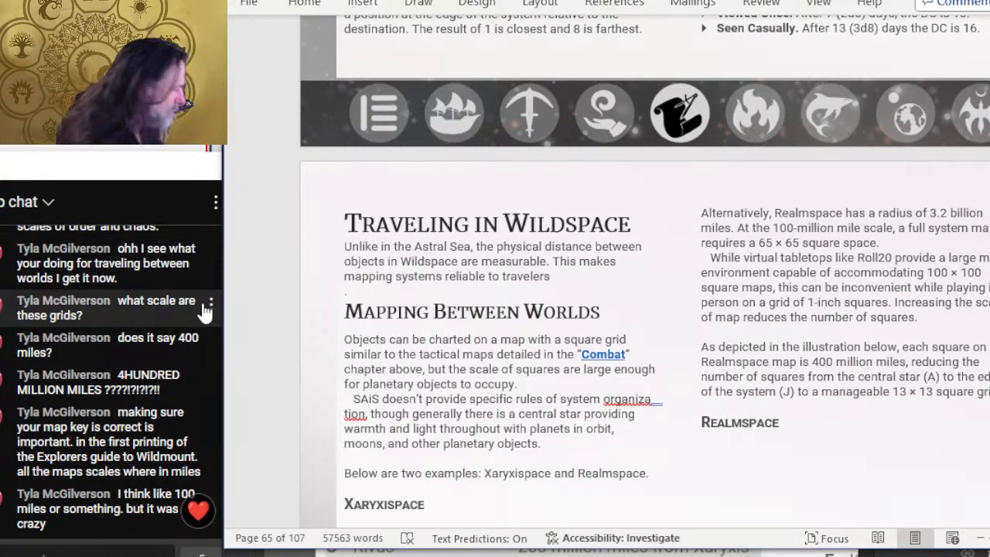
Return to exploration.psd in Photoshop and compare the Xaryxispace and Realmspace maps side by side
{"action": "key", "text": "alt+Tab"}
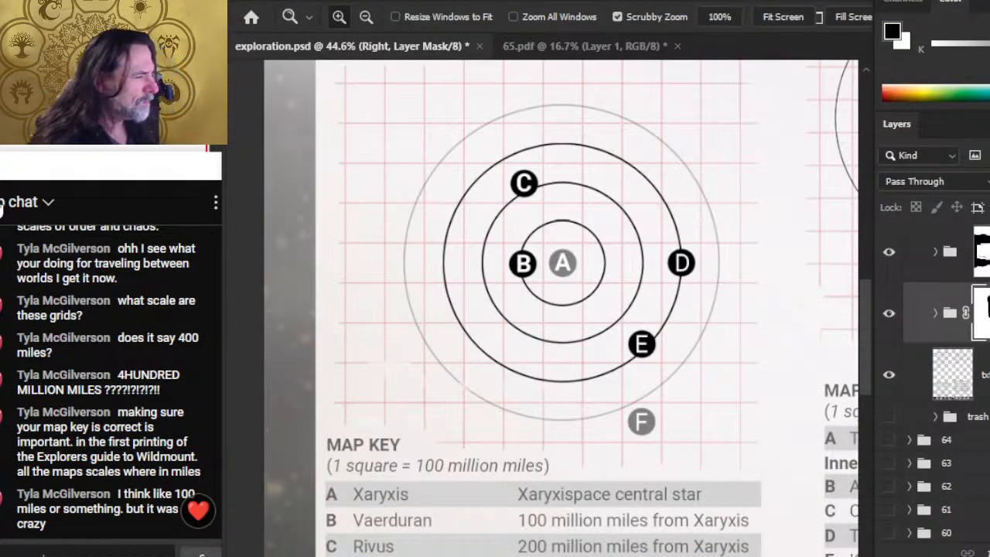
{"action": "left_click_drag", "start_coordinate": [653, 268], "coordinate": [455, 404]}
{"action": "left_click_drag", "start_coordinate": [773, 257], "coordinate": [573, 284]}
{"action": "left_click_drag", "start_coordinate": [736, 245], "coordinate": [704, 247]}
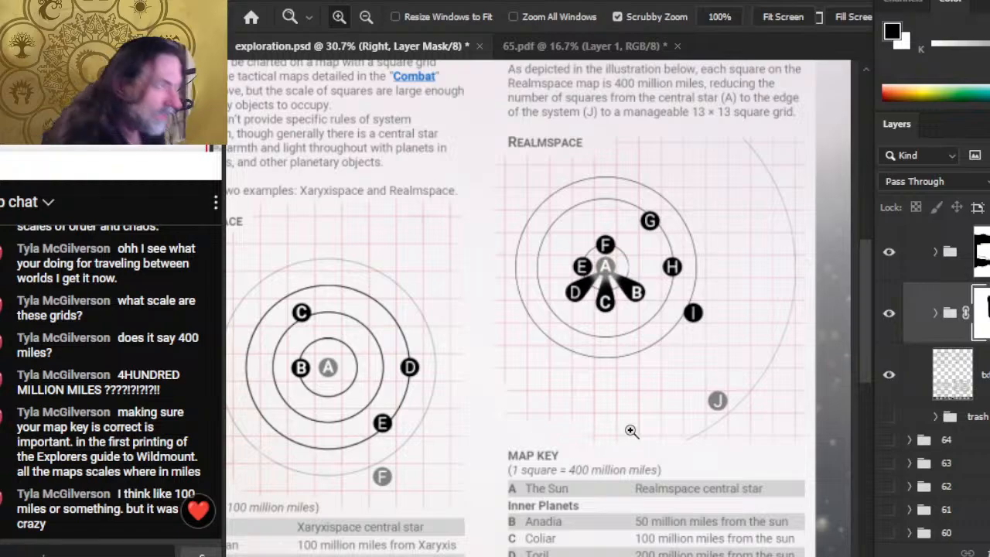
In the Word document, read from page 65's map keys through the Reducing Scale During Exploration section on the following page
{"action": "key", "text": "alt+Tab"}
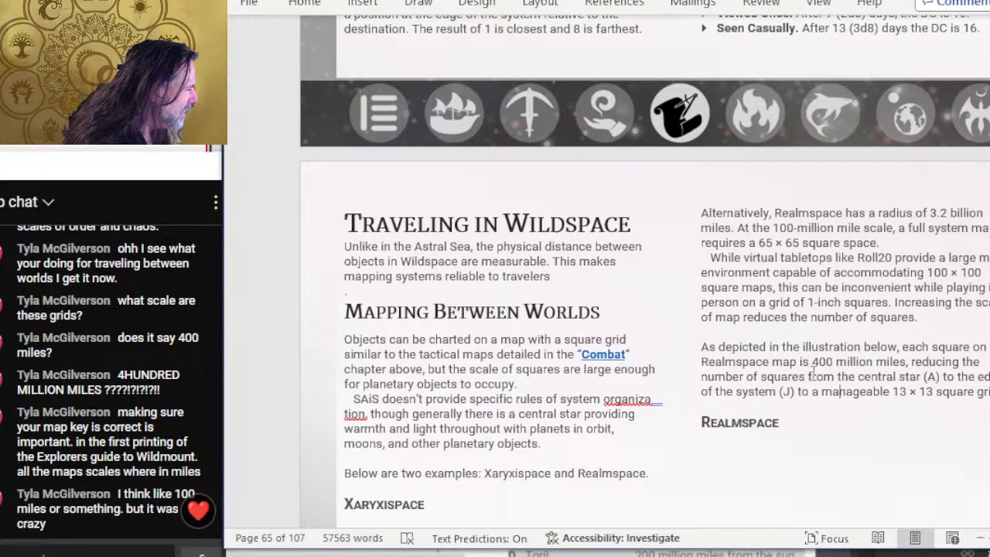
{"action": "scroll", "coordinate": [827, 364], "scroll_direction": "down", "scroll_amount": 5}
{"action": "scroll", "coordinate": [803, 356], "scroll_direction": "down", "scroll_amount": 3}
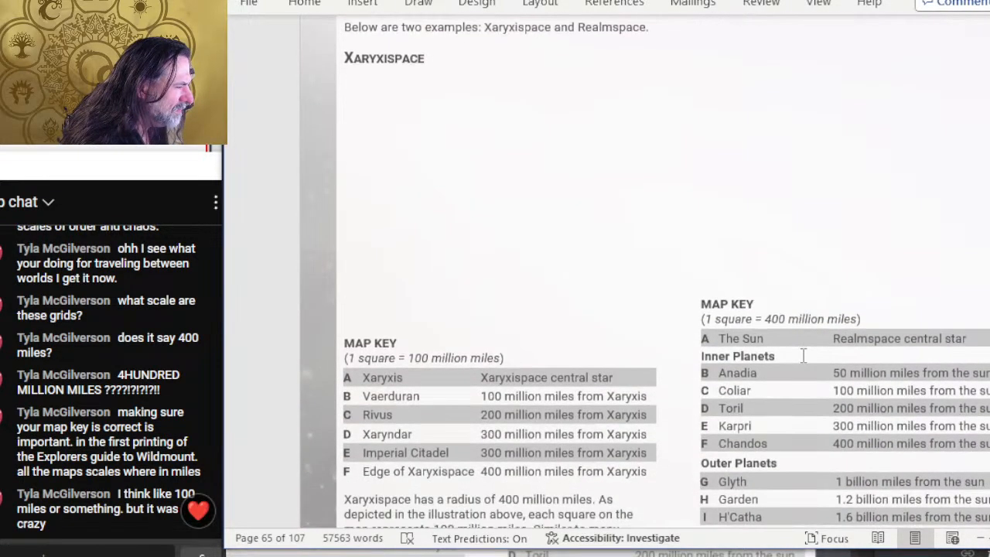
{"action": "scroll", "coordinate": [735, 329], "scroll_direction": "down", "scroll_amount": 4}
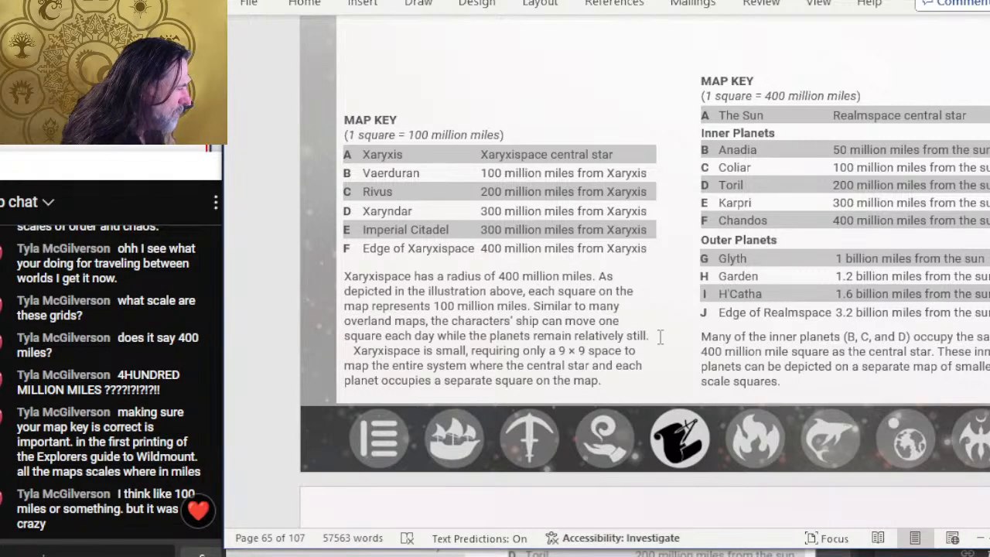
{"action": "scroll", "coordinate": [581, 328], "scroll_direction": "down", "scroll_amount": 4}
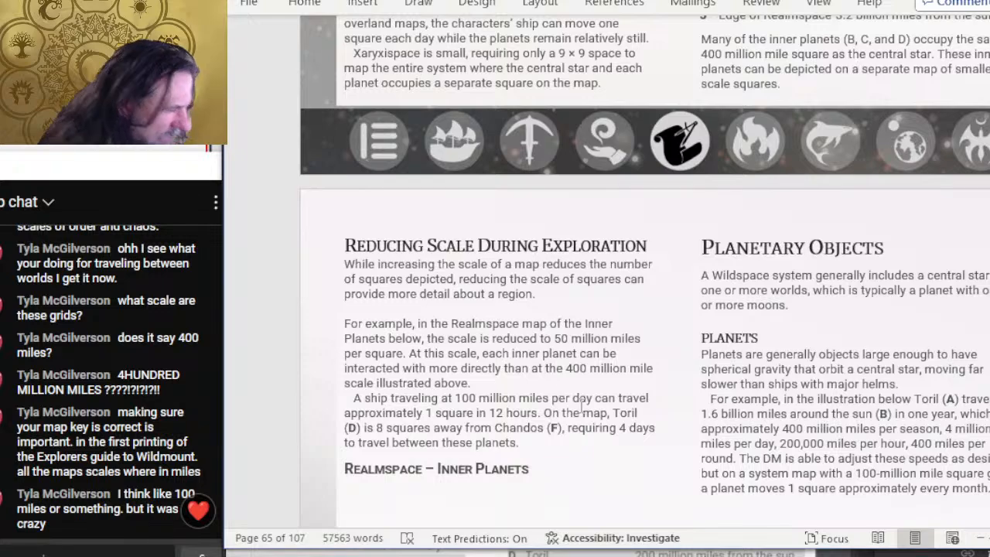
In exploration.psd, hide group 65, show group 66 and examine the Realmspace – Inner Planets map close up
{"action": "key", "text": "alt+Tab"}
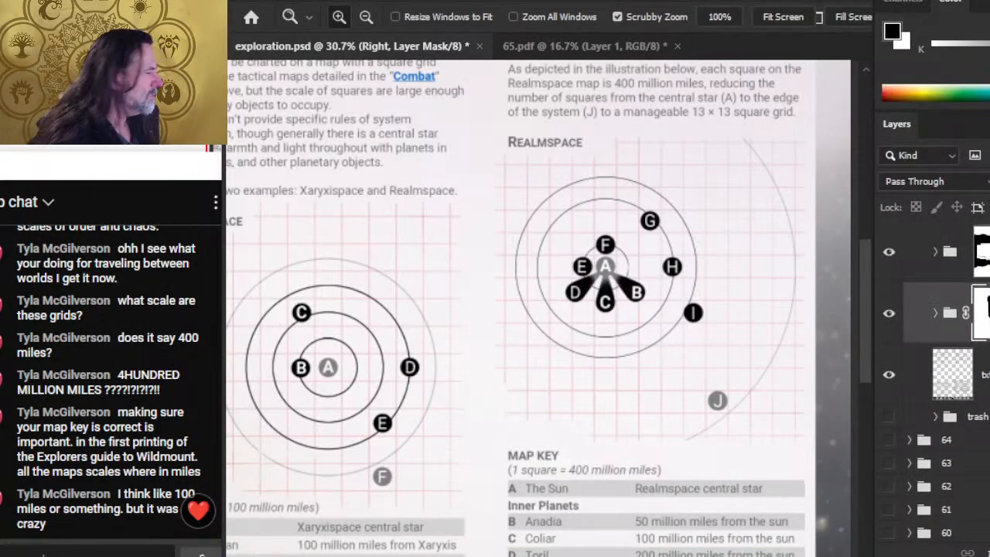
{"action": "scroll", "coordinate": [913, 395], "scroll_direction": "up", "scroll_amount": 2}
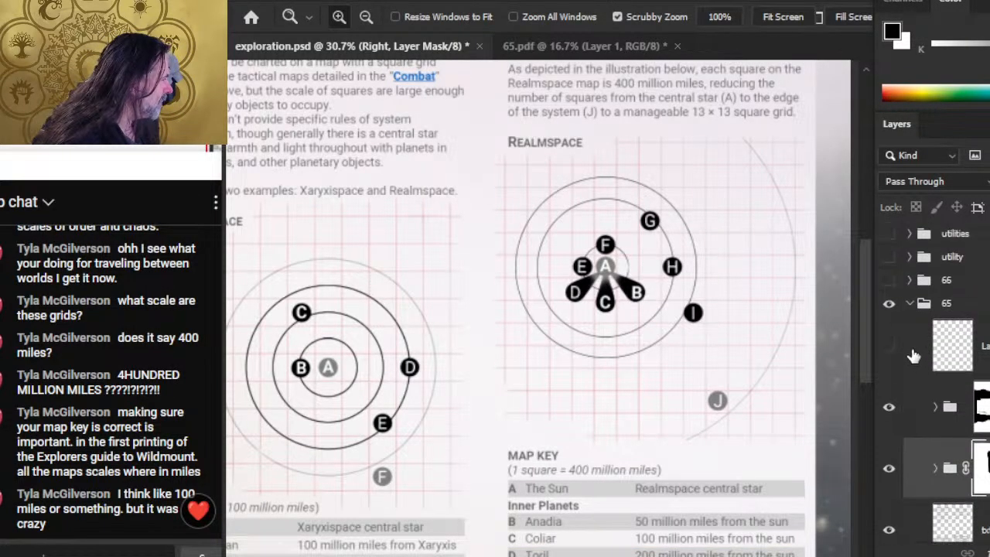
{"action": "left_click", "coordinate": [890, 303]}
{"action": "left_click", "coordinate": [889, 280]}
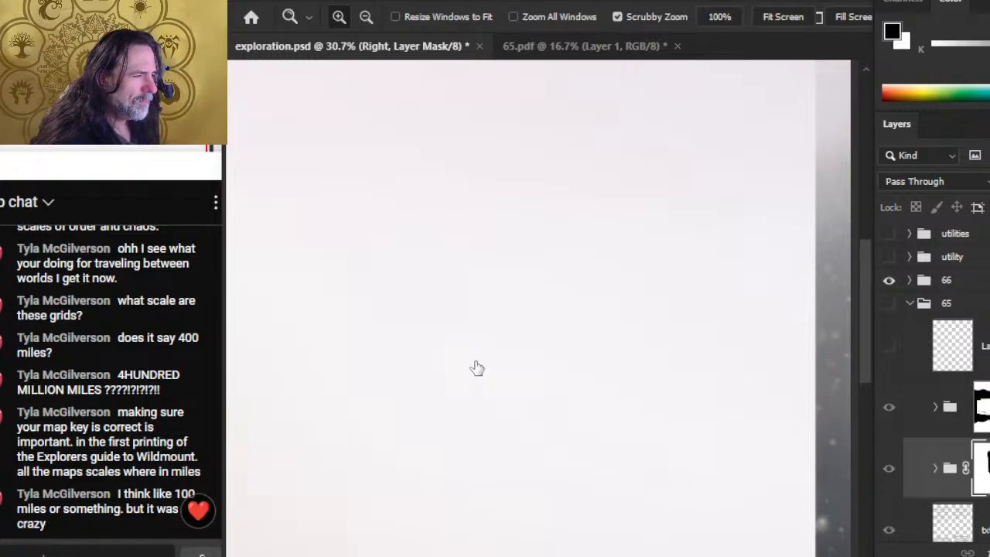
{"action": "left_click_drag", "start_coordinate": [357, 400], "coordinate": [635, 435]}
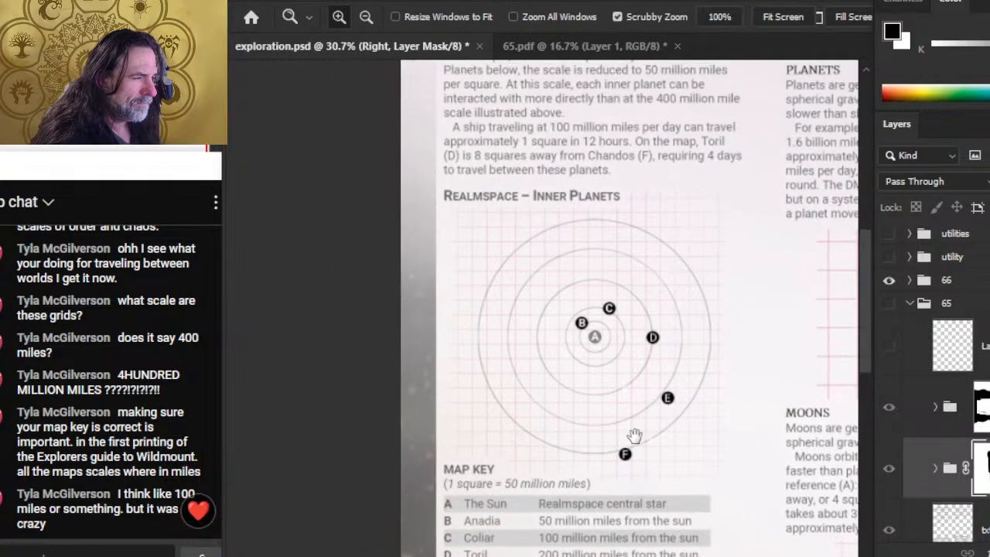
{"action": "left_click_drag", "start_coordinate": [610, 340], "coordinate": [689, 338]}
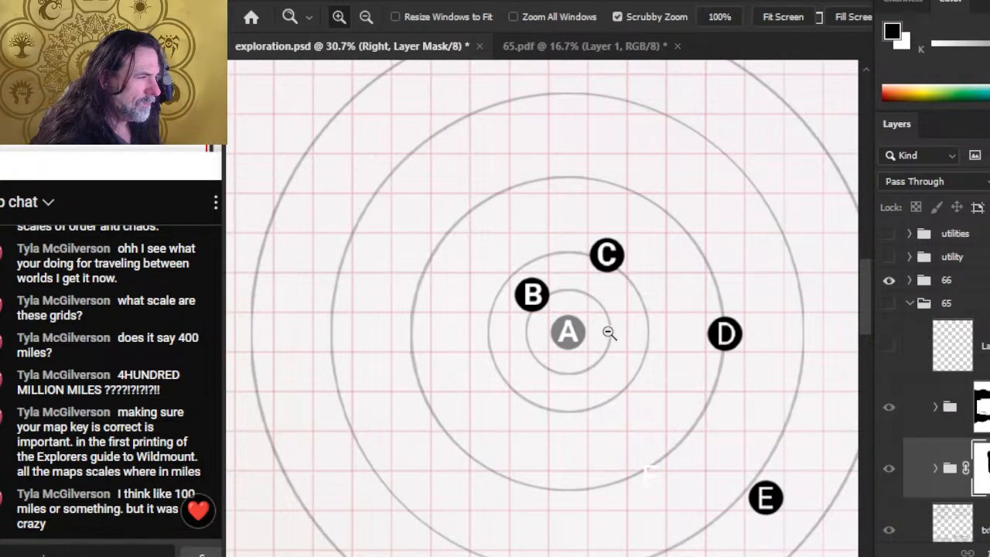
{"action": "left_click_drag", "start_coordinate": [660, 384], "coordinate": [624, 372]}
Compare the Inner Planets map and its key in Photoshop with the Word text on the 50 million mile scale
{"action": "key", "text": "alt+Tab"}
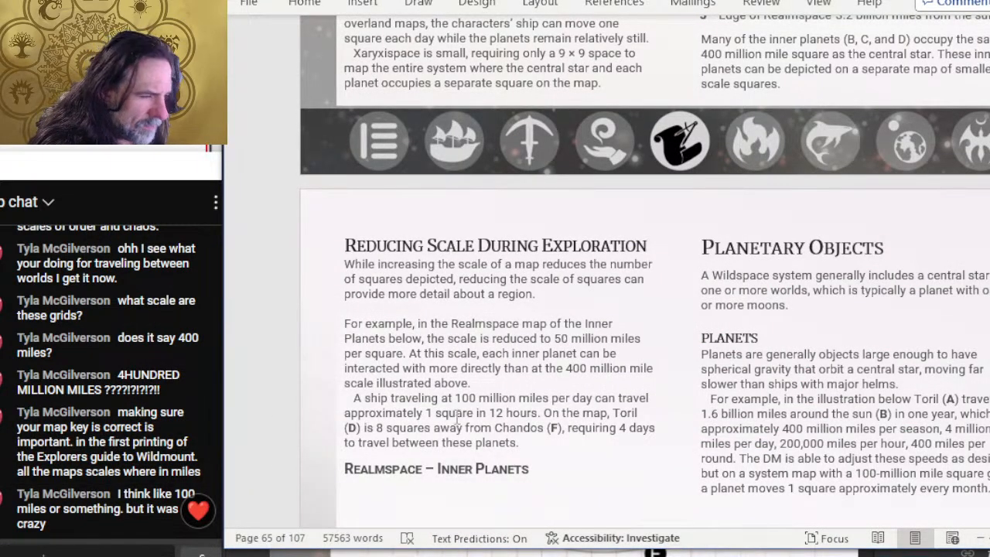
{"action": "key", "text": "alt+Tab"}
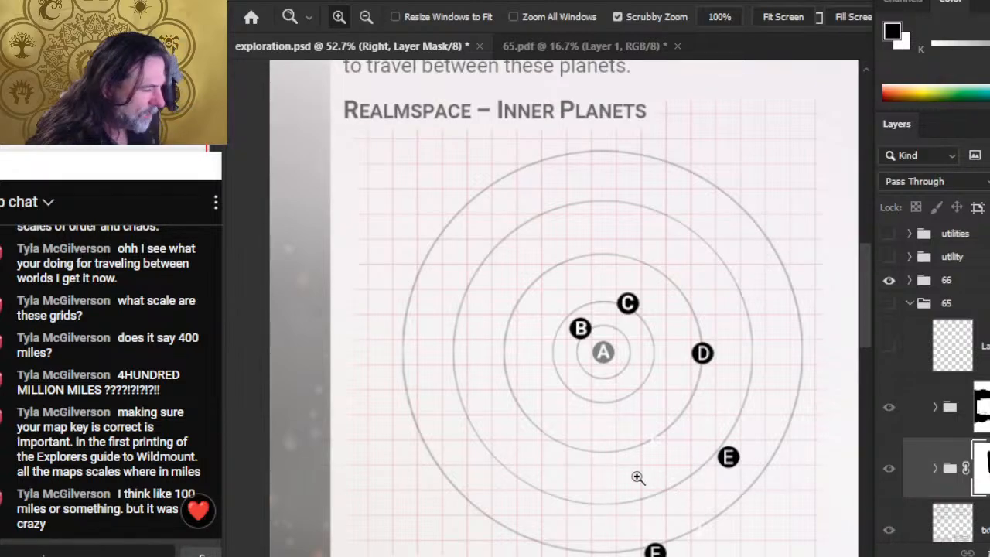
{"action": "scroll", "coordinate": [612, 372], "scroll_direction": "down", "scroll_amount": 2}
{"action": "scroll", "coordinate": [614, 376], "scroll_direction": "down", "scroll_amount": 5}
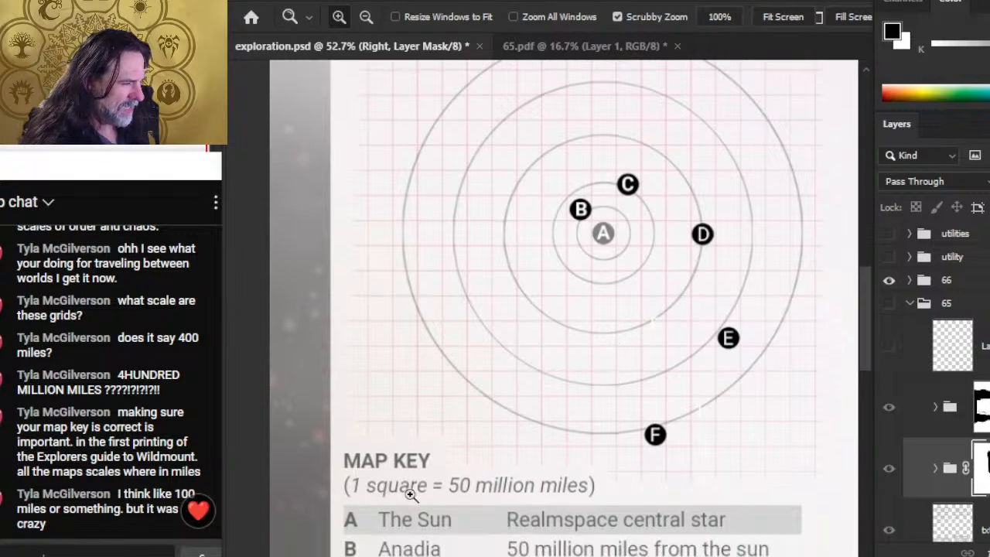
{"action": "key", "text": "alt+Tab"}
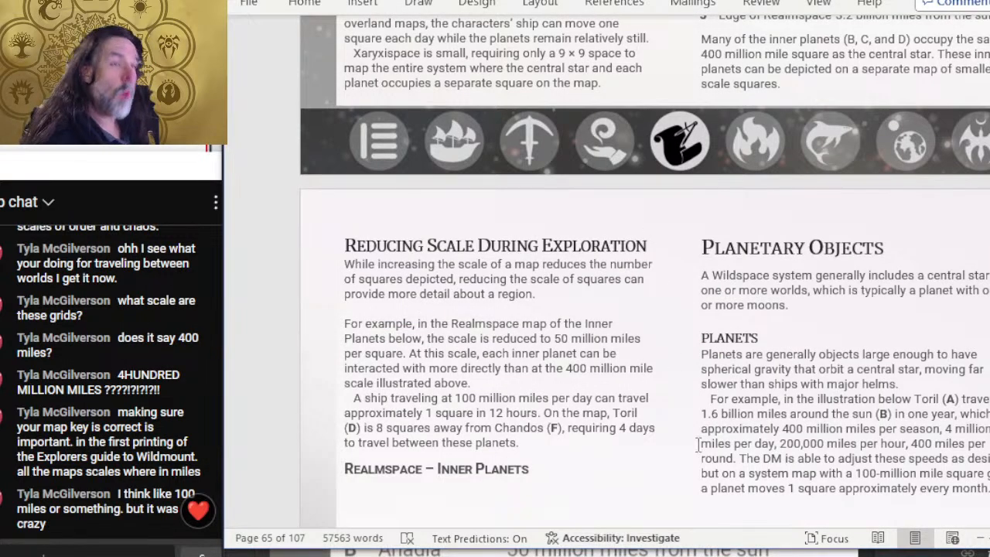
{"action": "key", "text": "alt+Tab"}
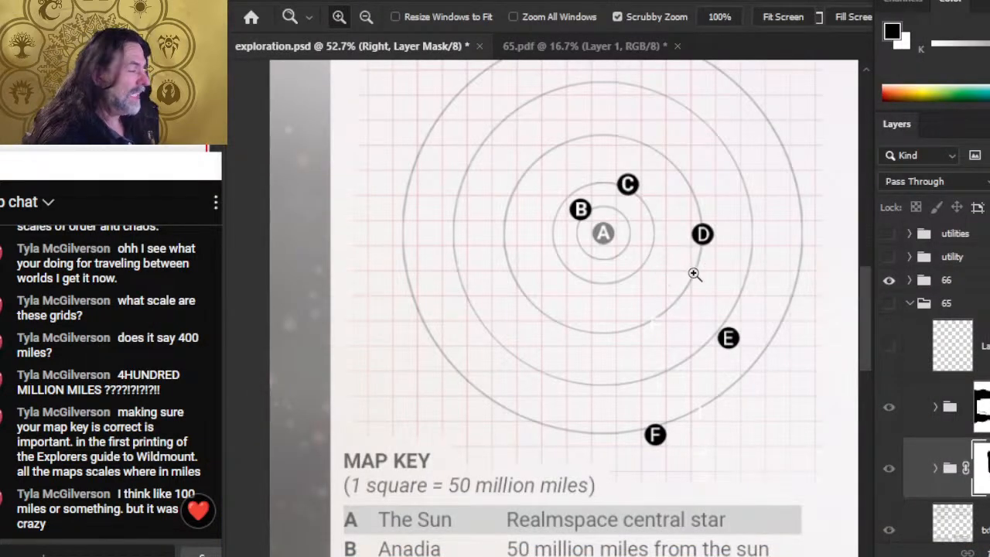
Hide group 66, show group 65 again and check the Realmspace map against its map key
{"action": "left_click", "coordinate": [889, 280]}
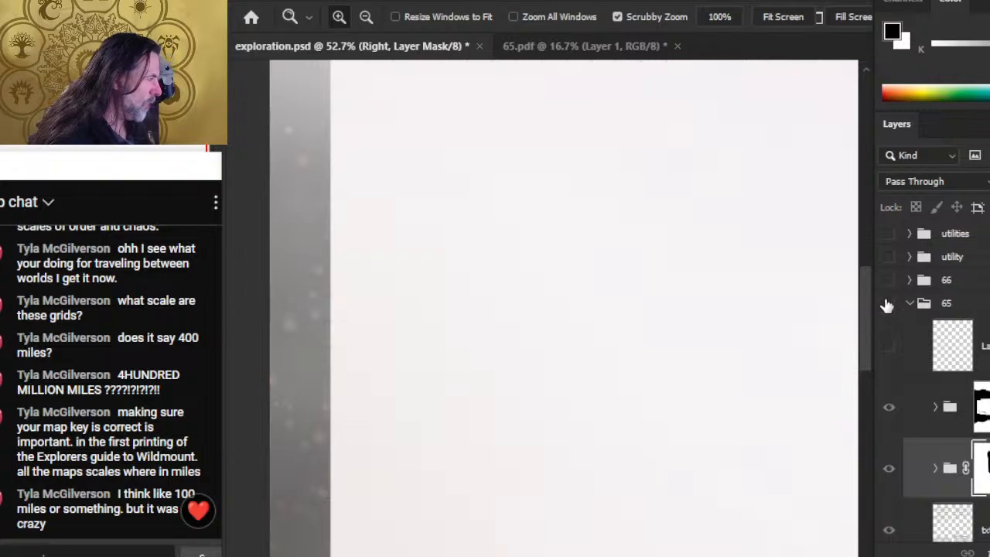
{"action": "left_click", "coordinate": [889, 303]}
{"action": "left_click_drag", "start_coordinate": [711, 310], "coordinate": [673, 316]}
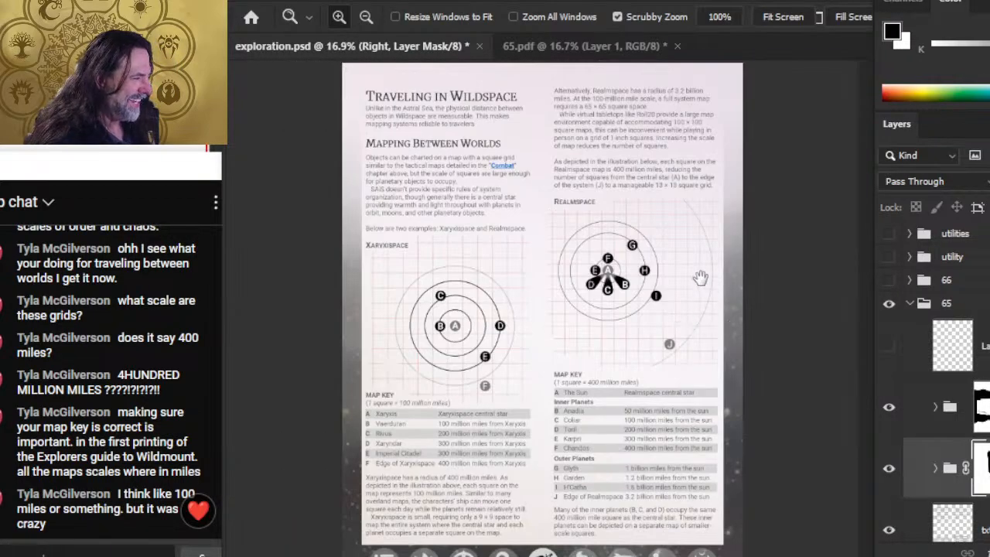
{"action": "left_click_drag", "start_coordinate": [669, 275], "coordinate": [738, 282]}
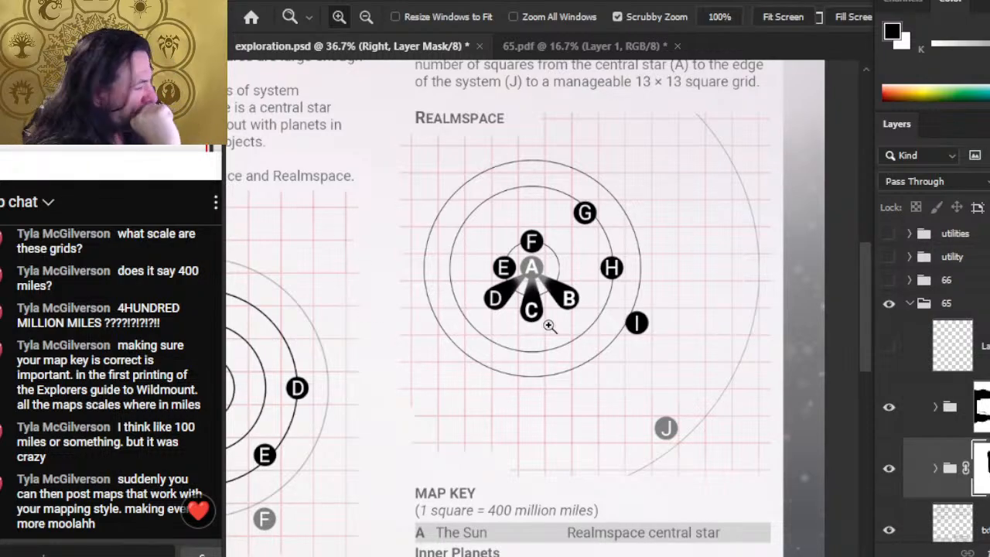
{"action": "scroll", "coordinate": [539, 325], "scroll_direction": "down", "scroll_amount": 2}
{"action": "scroll", "coordinate": [520, 371], "scroll_direction": "down", "scroll_amount": 5}
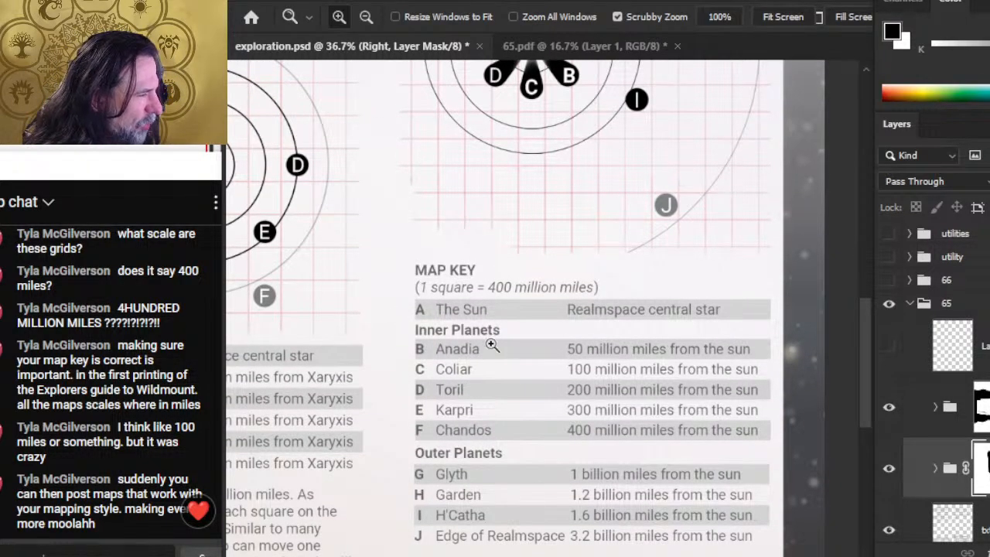
{"action": "scroll", "coordinate": [495, 196], "scroll_direction": "up", "scroll_amount": 4}
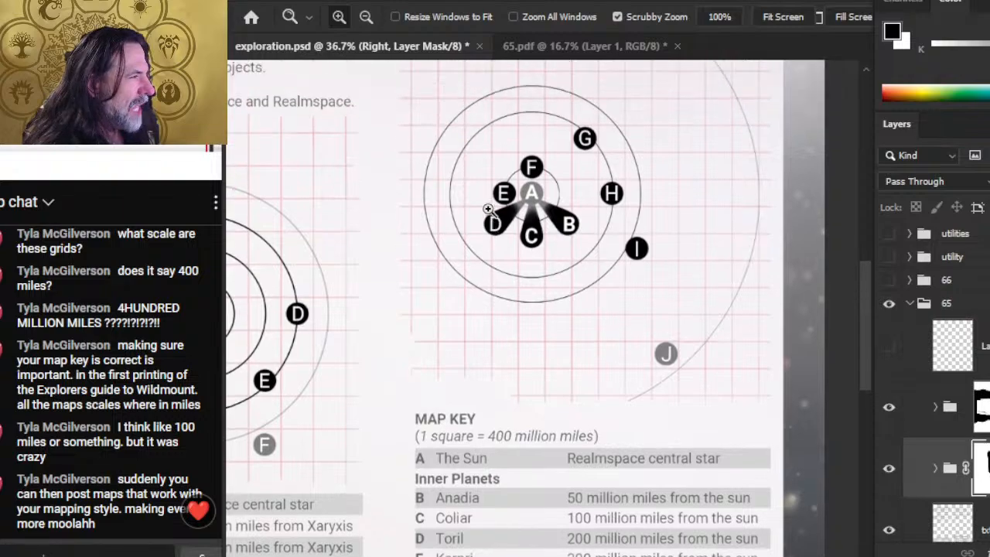
Look over the Realmspace map and its key from the inner planets through the edge of Realmspace
{"action": "scroll", "coordinate": [459, 271], "scroll_direction": "down", "scroll_amount": 2}
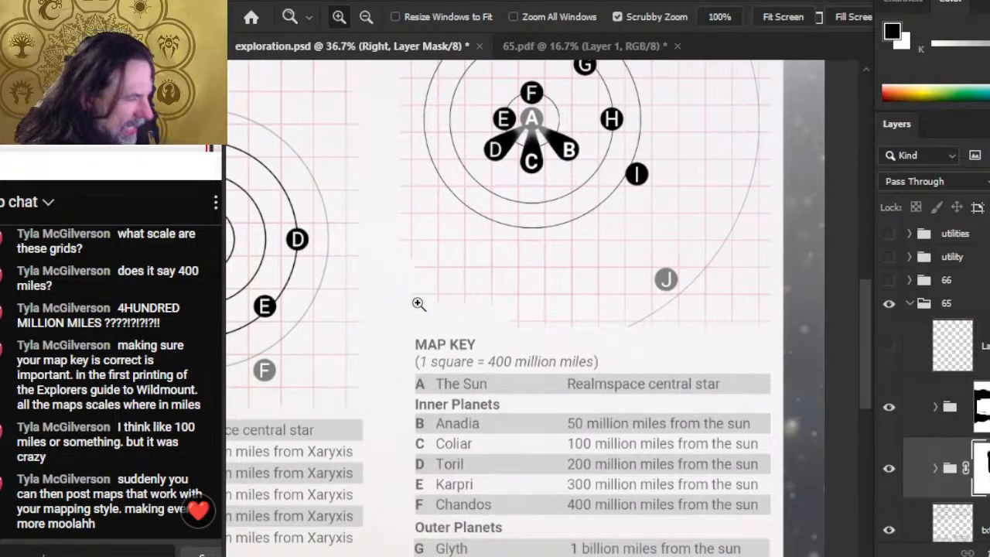
{"action": "scroll", "coordinate": [474, 334], "scroll_direction": "down", "scroll_amount": 2}
{"action": "scroll", "coordinate": [464, 331], "scroll_direction": "down", "scroll_amount": 1}
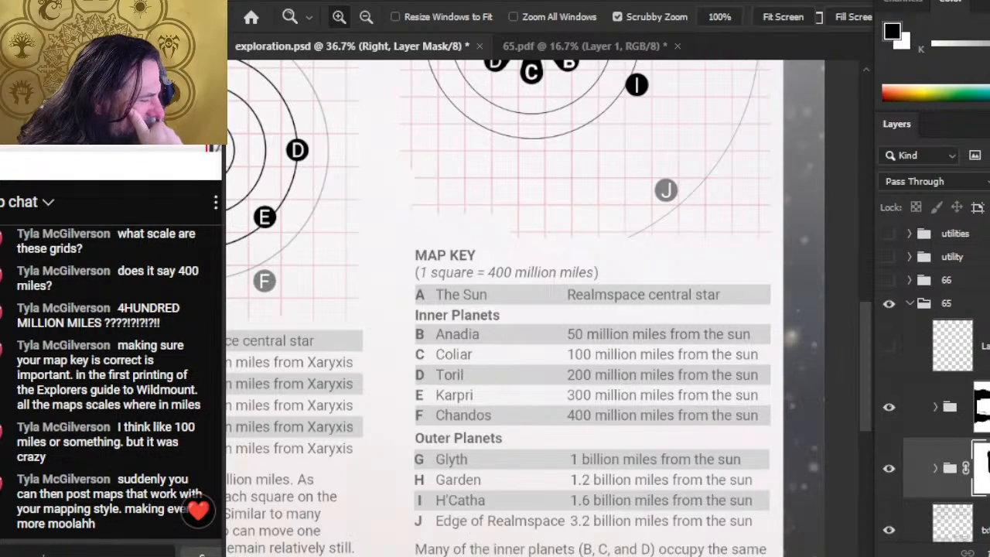
In the Word document, change the letter marking the edge of the system in the paragraph above the Realmspace heading to F
{"action": "key", "text": "alt+Tab"}
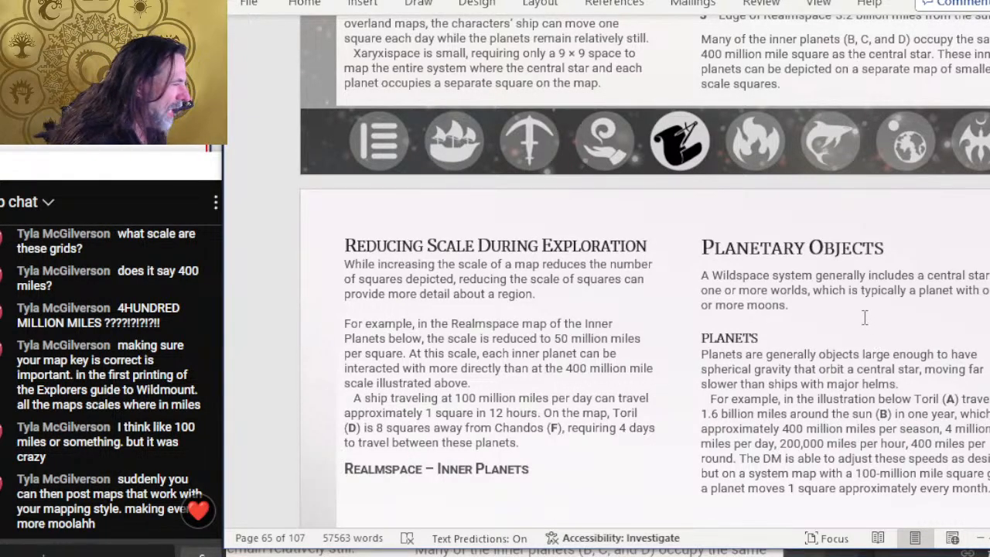
{"action": "scroll", "coordinate": [866, 317], "scroll_direction": "down", "scroll_amount": 3}
{"action": "scroll", "coordinate": [857, 309], "scroll_direction": "up", "scroll_amount": 4}
{"action": "scroll", "coordinate": [857, 310], "scroll_direction": "up", "scroll_amount": 8}
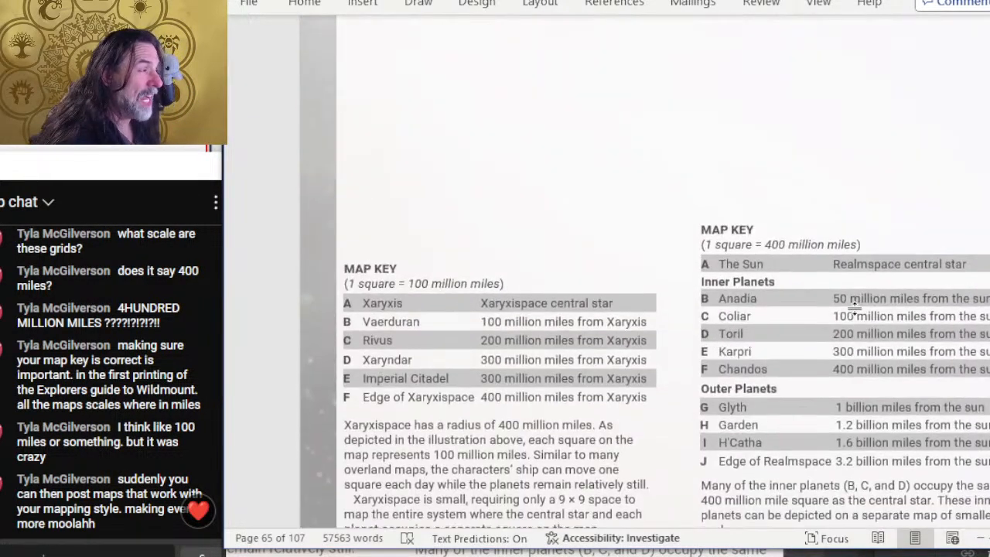
{"action": "left_click", "coordinate": [841, 94]}
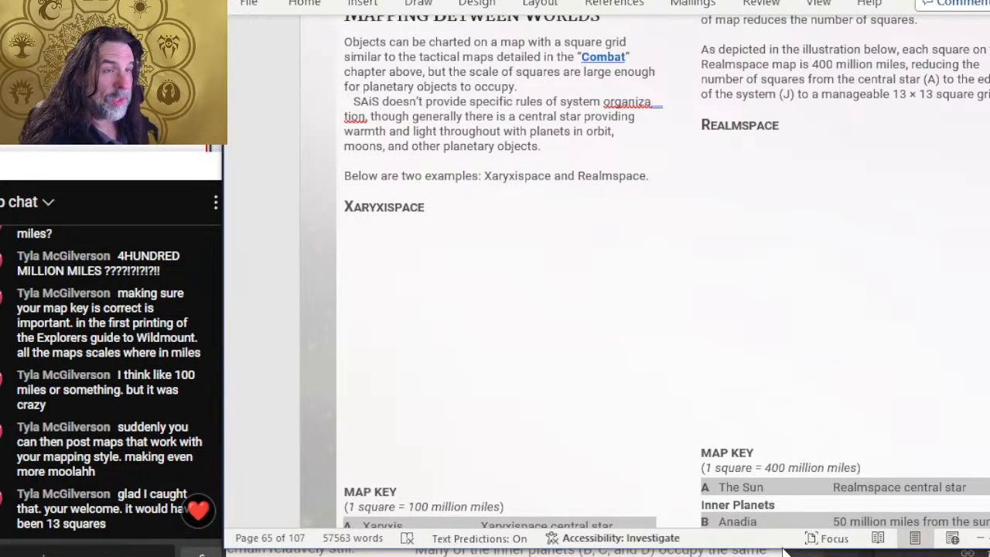
{"action": "scroll", "coordinate": [829, 464], "scroll_direction": "up", "scroll_amount": 5}
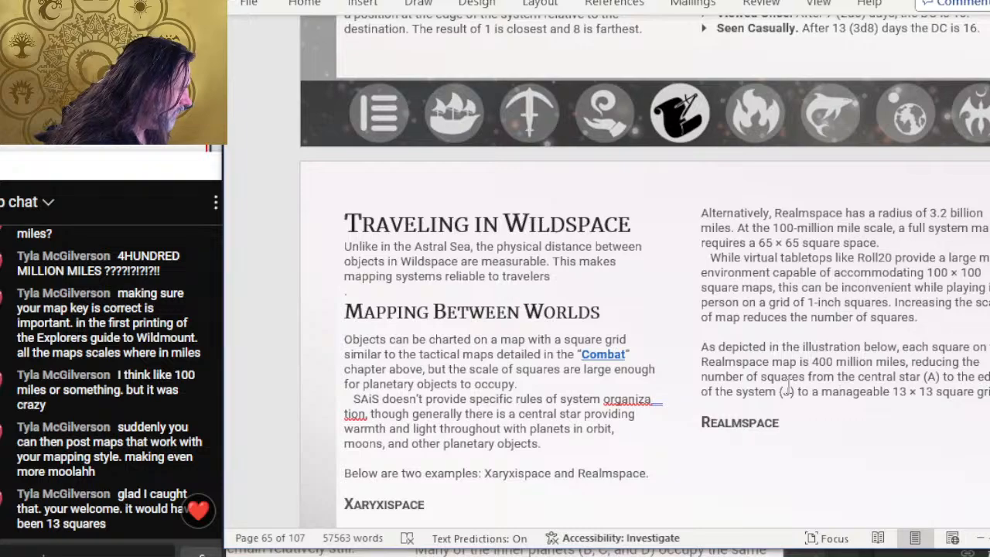
{"action": "key", "text": "BackSpace"}
{"action": "type", "text": "F"}
{"action": "key", "text": "Up"}
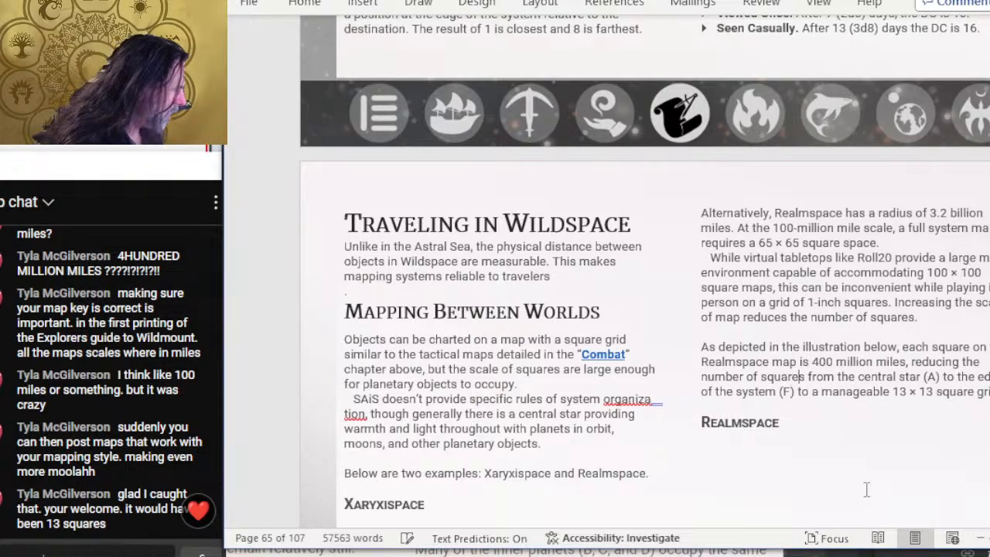
Make the reference letters F and A bold in the paragraph above the Realmspace heading
{"action": "key", "text": "Left"}
{"action": "key", "text": "Left"}
{"action": "key", "text": "shift+Left"}
{"action": "key", "text": "Up"}
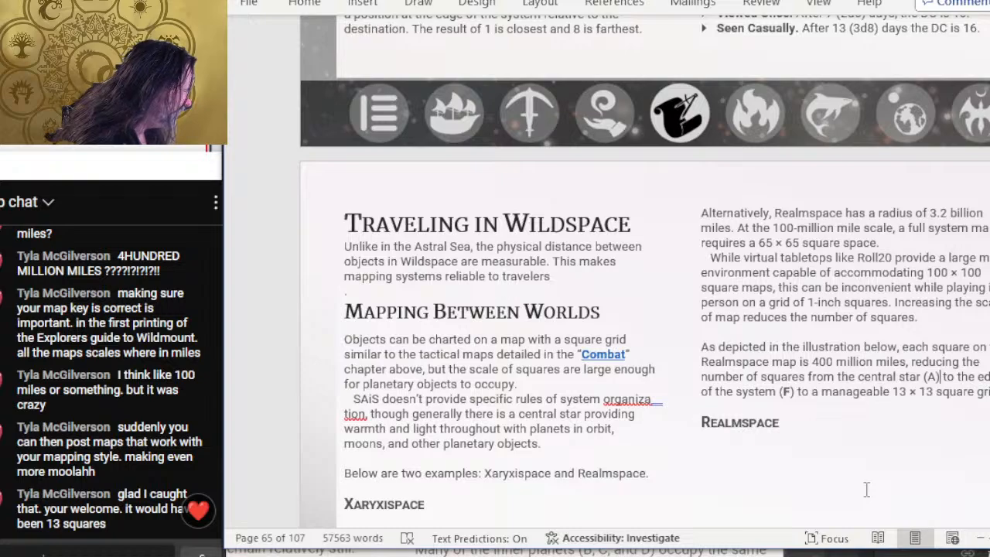
{"action": "key", "text": "shift+Left"}
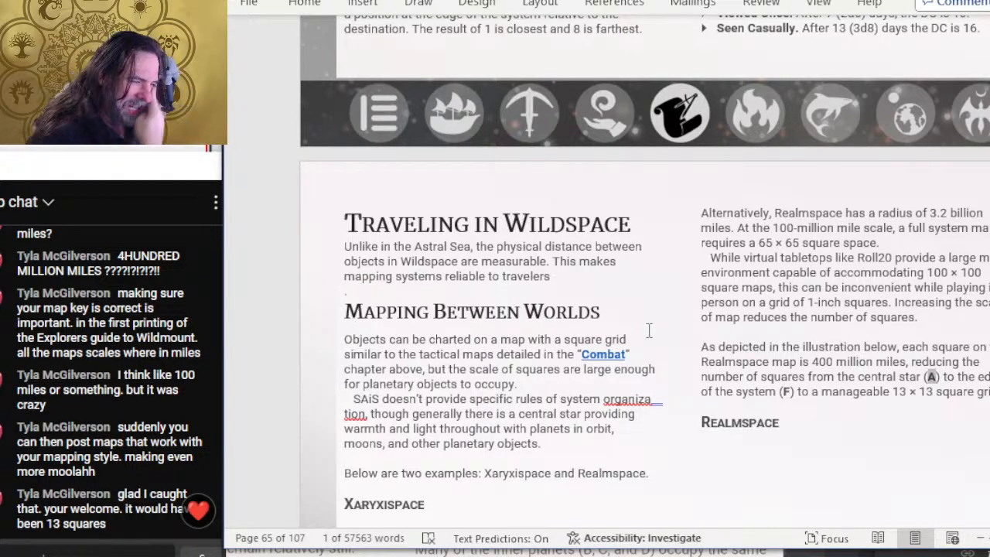
Rejoin the split word "organization" in the Mapping Between Worlds section
{"action": "right_click", "coordinate": [647, 399]}
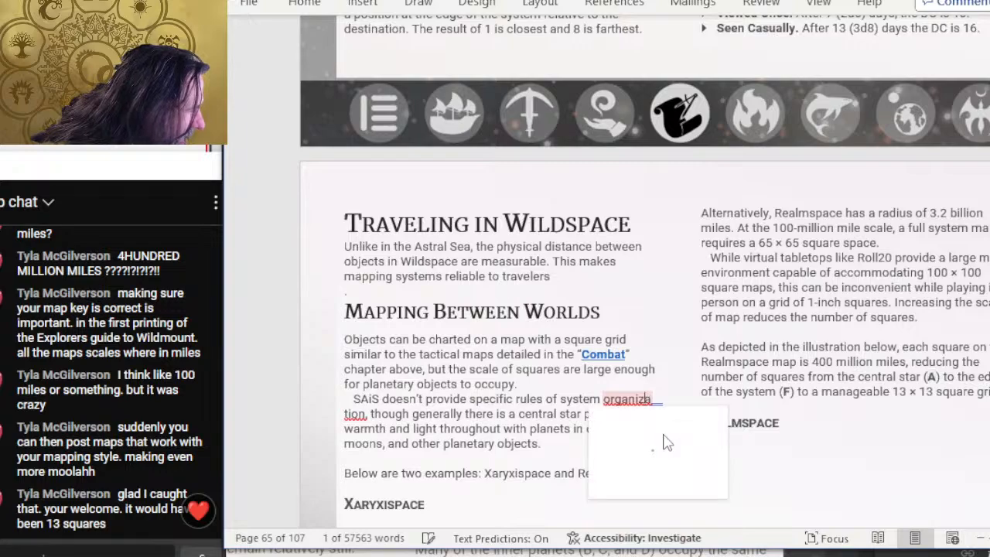
{"action": "key", "text": "Escape"}
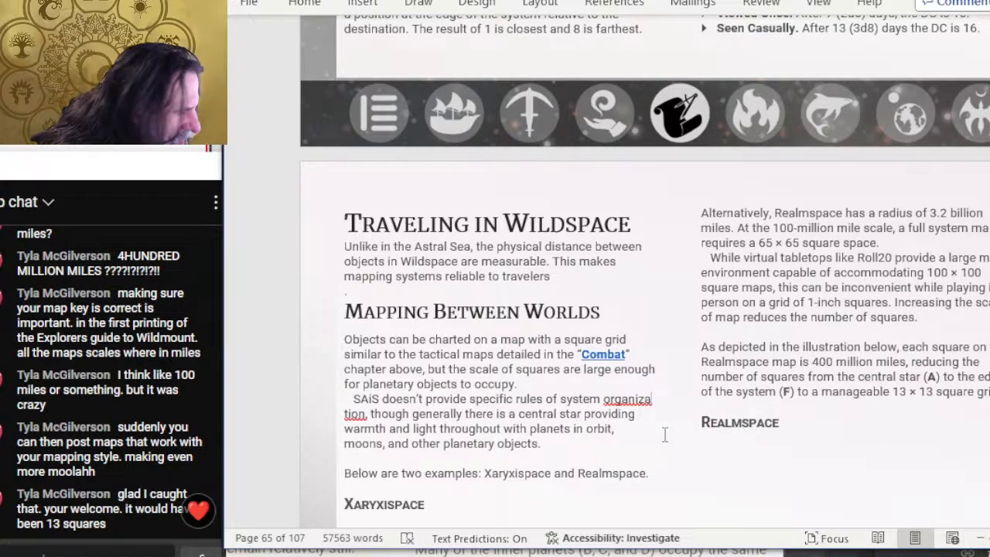
{"action": "key", "text": "Delete"}
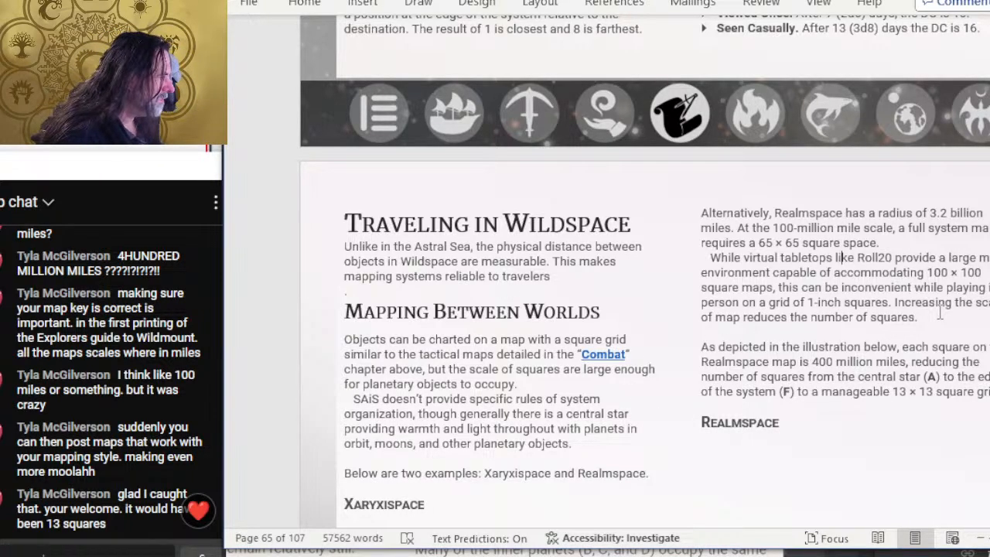
Review page 65's text and both map keys, along with the Reducing Scale During Exploration section on the following page
{"action": "scroll", "coordinate": [713, 263], "scroll_direction": "down", "scroll_amount": 5}
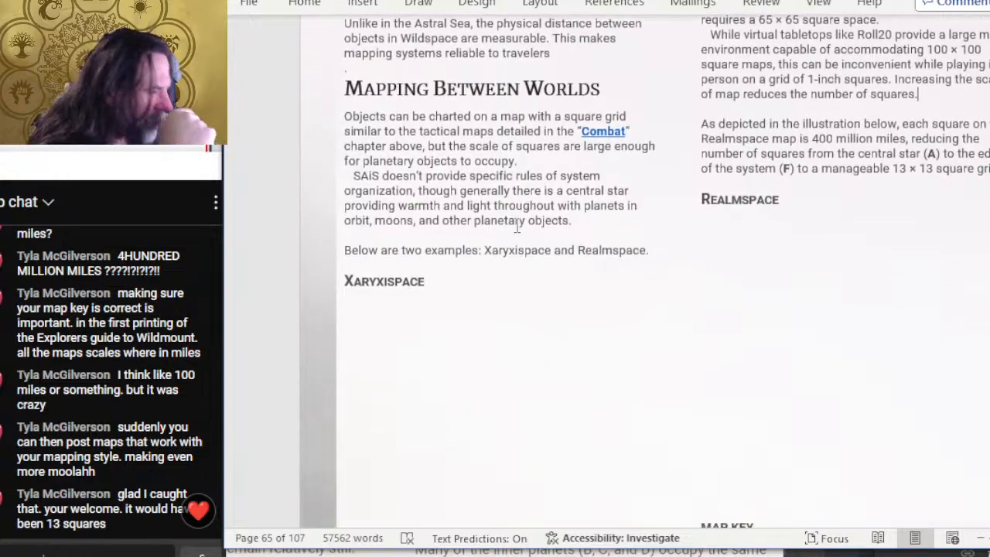
{"action": "scroll", "coordinate": [542, 201], "scroll_direction": "down", "scroll_amount": 5}
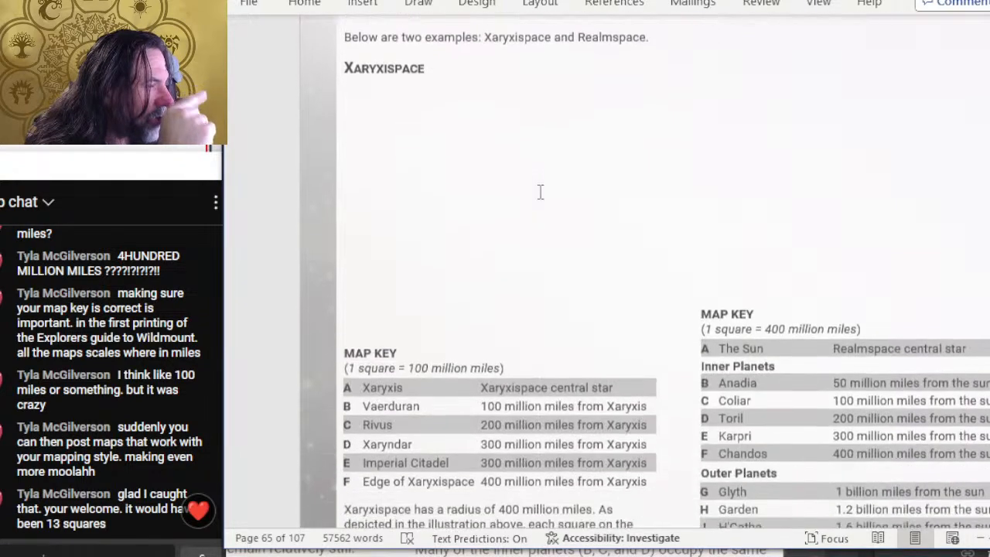
{"action": "scroll", "coordinate": [539, 193], "scroll_direction": "down", "scroll_amount": 5}
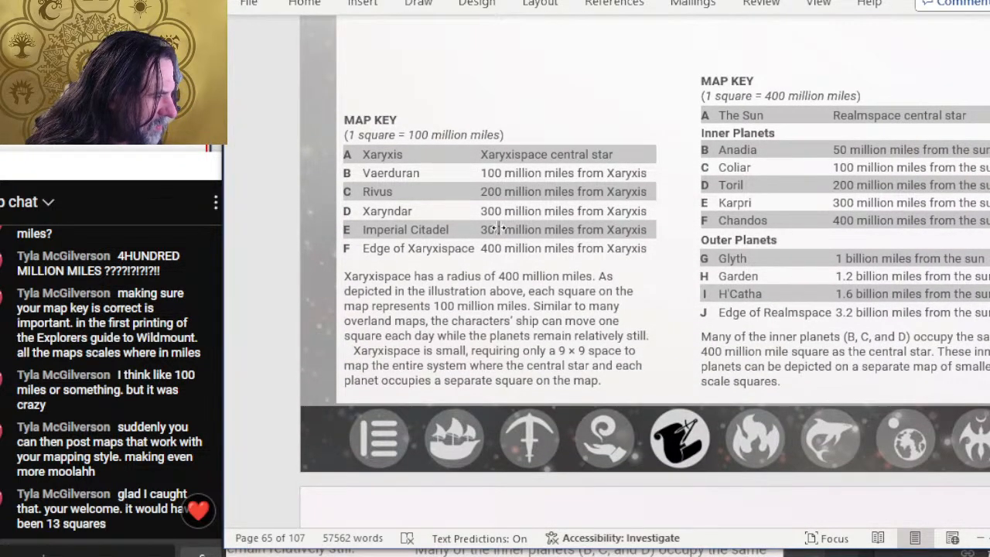
{"action": "scroll", "coordinate": [499, 209], "scroll_direction": "down", "scroll_amount": 8}
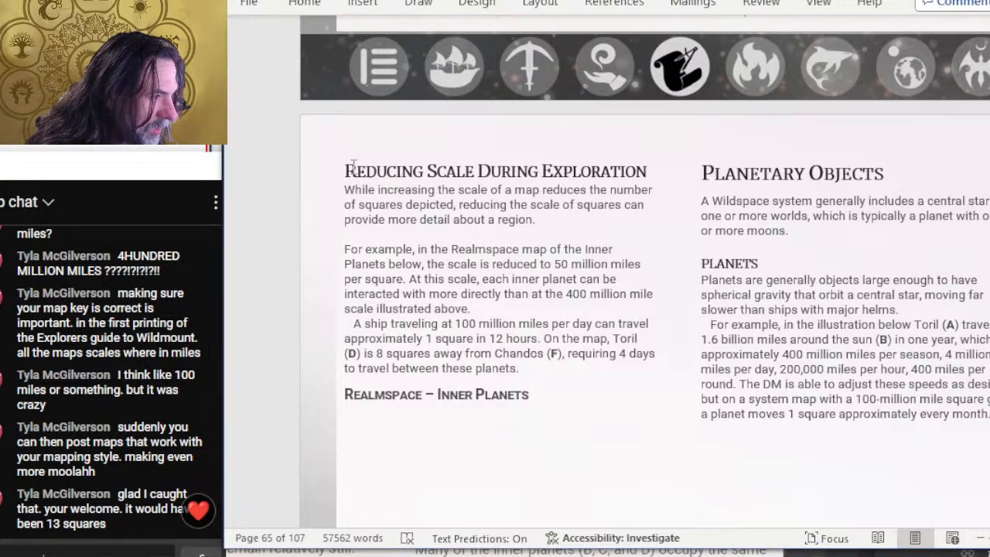
{"action": "scroll", "coordinate": [634, 154], "scroll_direction": "up", "scroll_amount": 15}
{"action": "scroll", "coordinate": [720, 140], "scroll_direction": "down", "scroll_amount": 5}
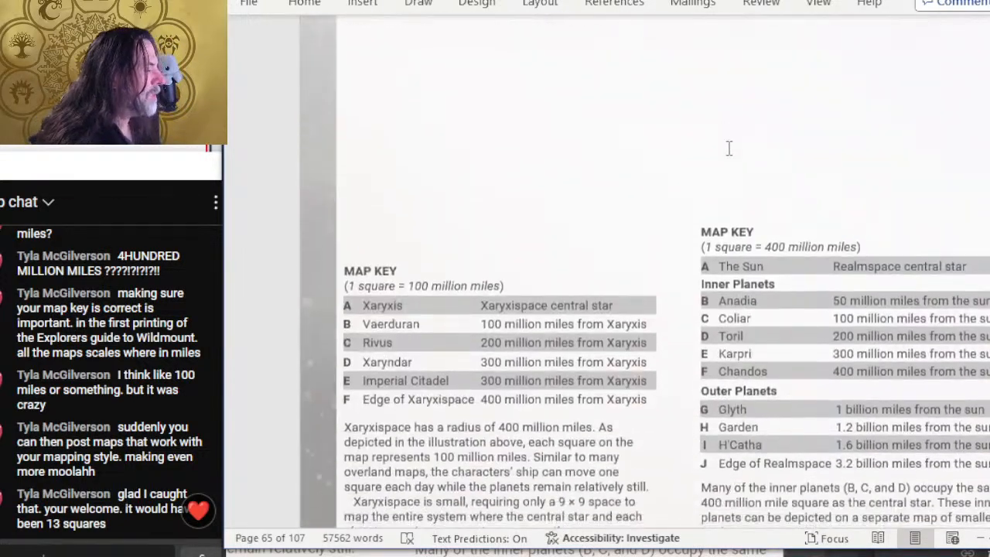
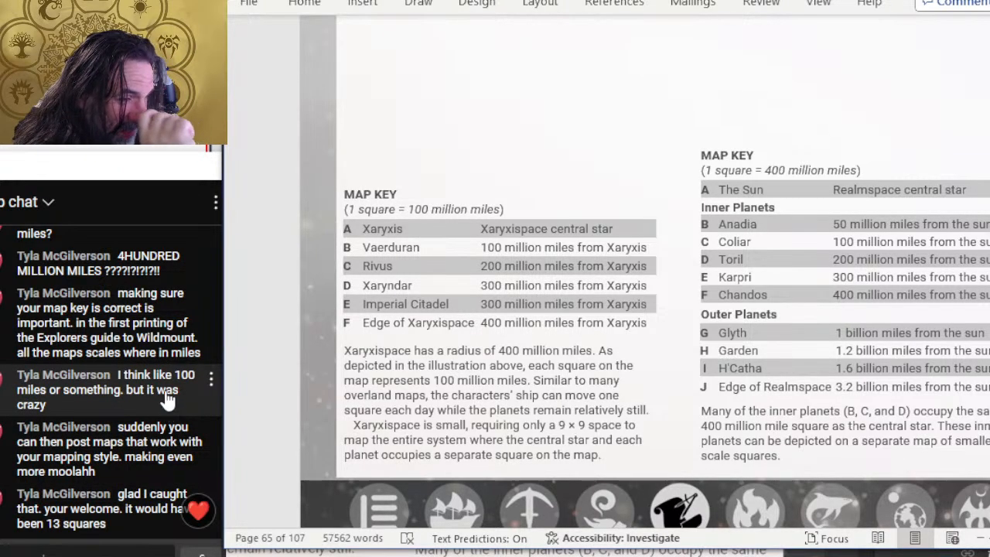
Reread the live chat messages about the map grid scale and return to the newest message
{"action": "scroll", "coordinate": [170, 348], "scroll_direction": "up", "scroll_amount": 4}
{"action": "scroll", "coordinate": [157, 371], "scroll_direction": "down", "scroll_amount": 2}
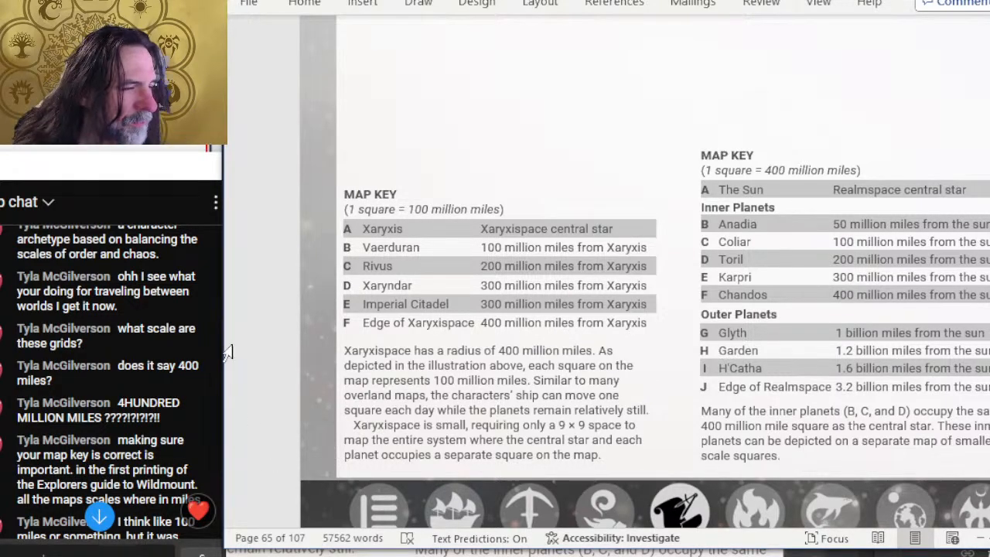
{"action": "scroll", "coordinate": [117, 325], "scroll_direction": "up", "scroll_amount": 3}
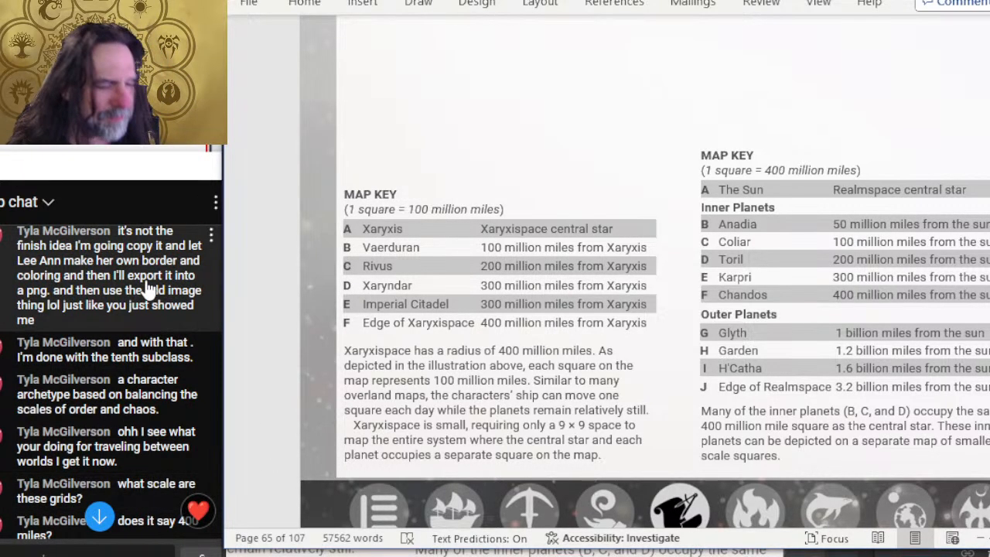
{"action": "scroll", "coordinate": [147, 290], "scroll_direction": "down", "scroll_amount": 3}
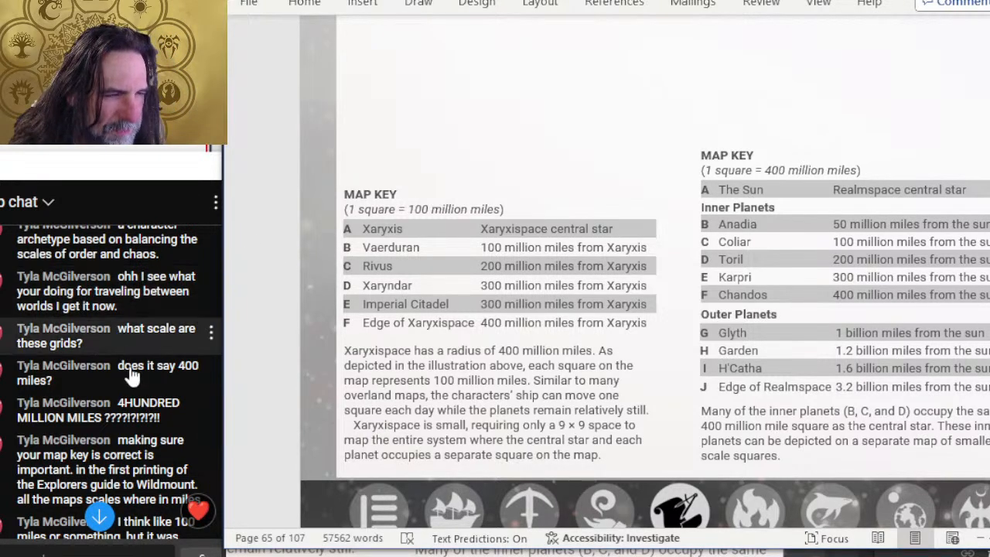
{"action": "scroll", "coordinate": [152, 372], "scroll_direction": "up", "scroll_amount": 3}
{"action": "scroll", "coordinate": [153, 371], "scroll_direction": "up", "scroll_amount": 1}
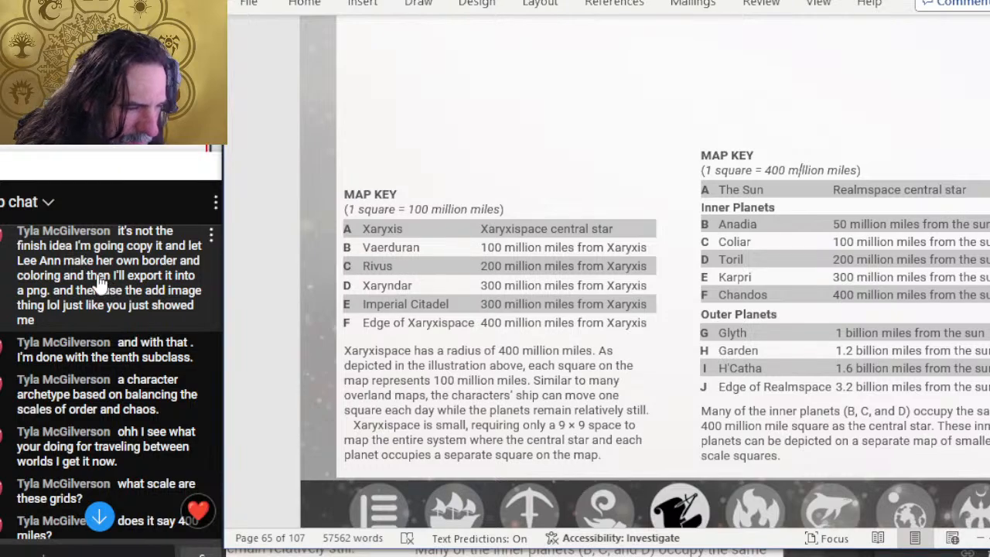
{"action": "scroll", "coordinate": [101, 266], "scroll_direction": "down", "scroll_amount": 5}
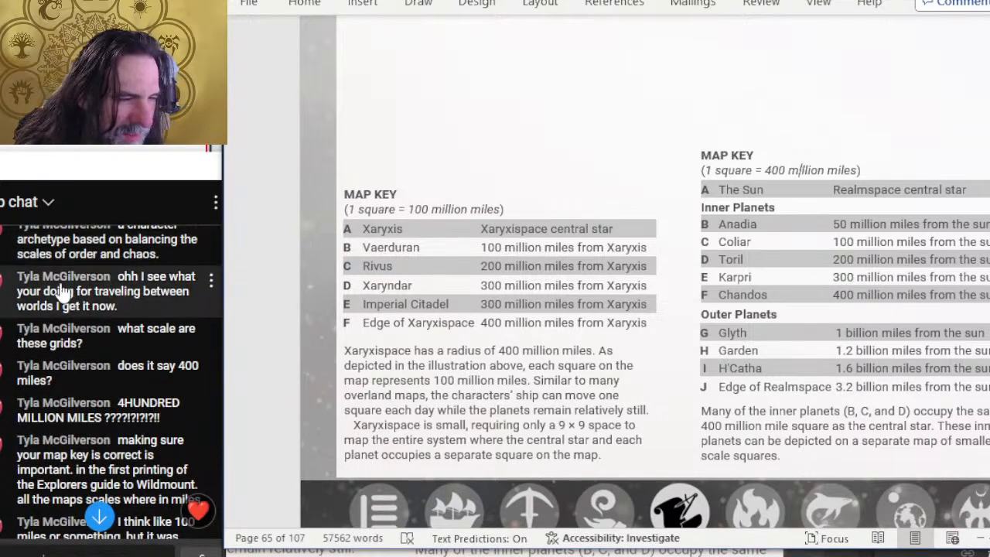
{"action": "scroll", "coordinate": [131, 355], "scroll_direction": "down", "scroll_amount": 6}
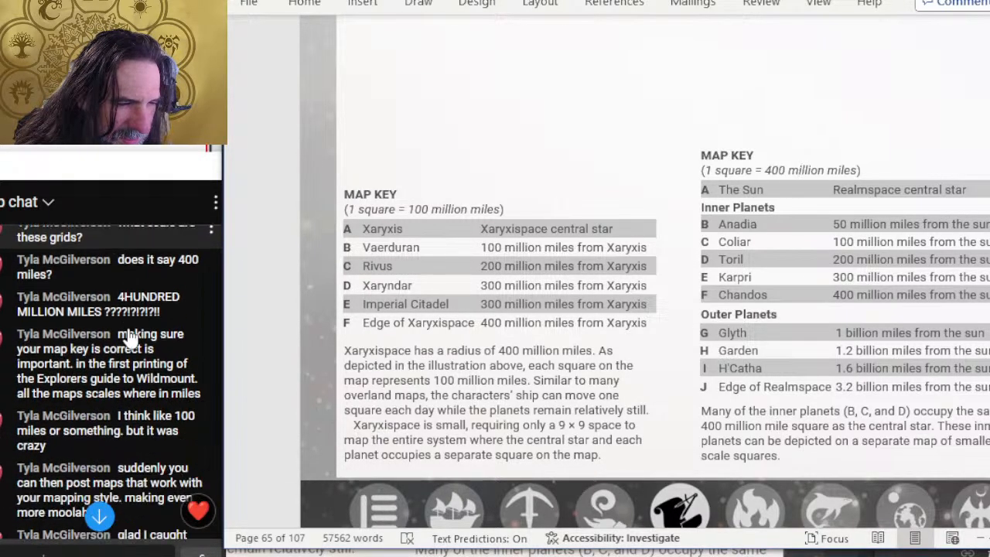
{"action": "scroll", "coordinate": [151, 449], "scroll_direction": "up", "scroll_amount": 3}
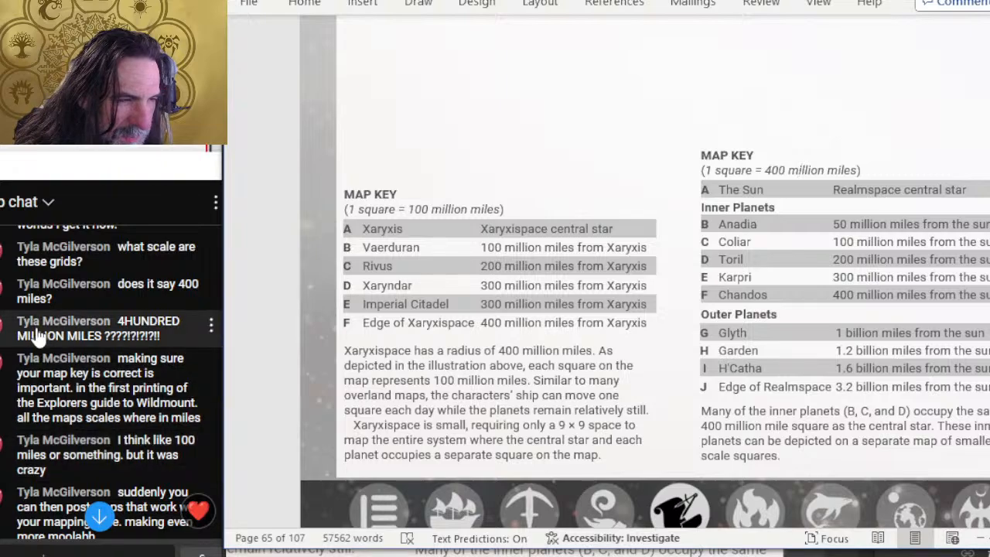
{"action": "mouse_move", "coordinate": [236, 556]}
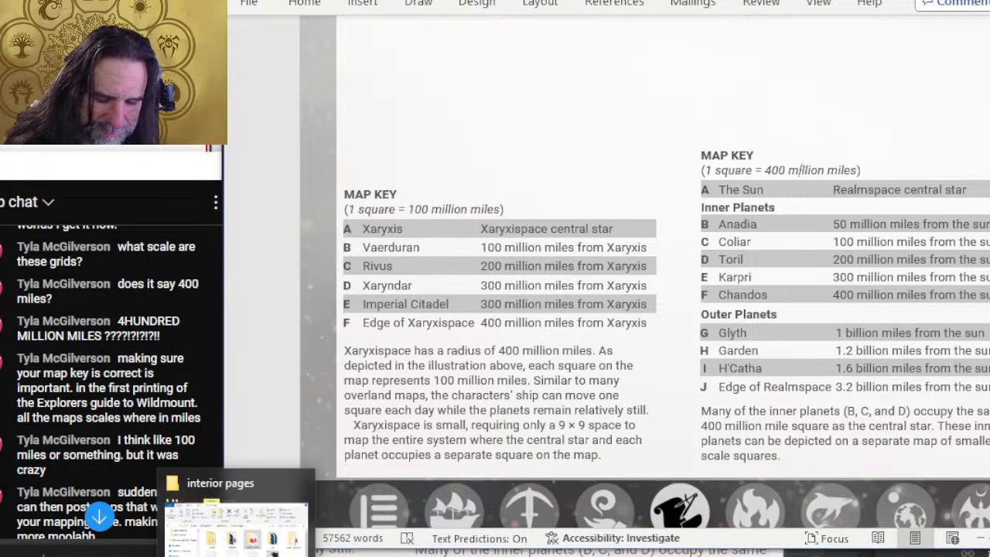
{"action": "scroll", "coordinate": [281, 351], "scroll_direction": "down", "scroll_amount": 1}
{"action": "scroll", "coordinate": [280, 350], "scroll_direction": "down", "scroll_amount": 2}
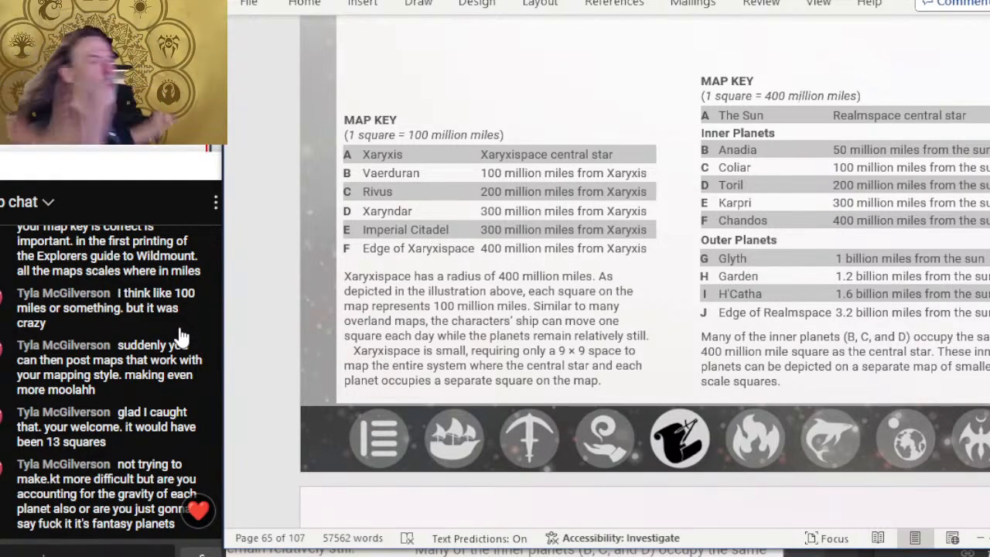
Switch to Photoshop, save exploration.psd and close the 65.pdf document without saving it
{"action": "key", "text": "alt+Tab"}
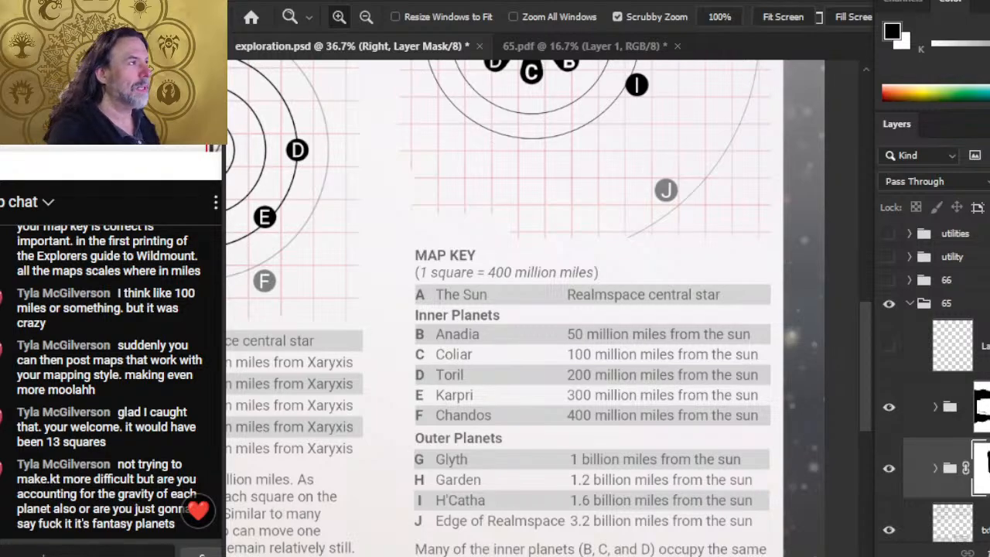
{"action": "key", "text": "ctrl+s"}
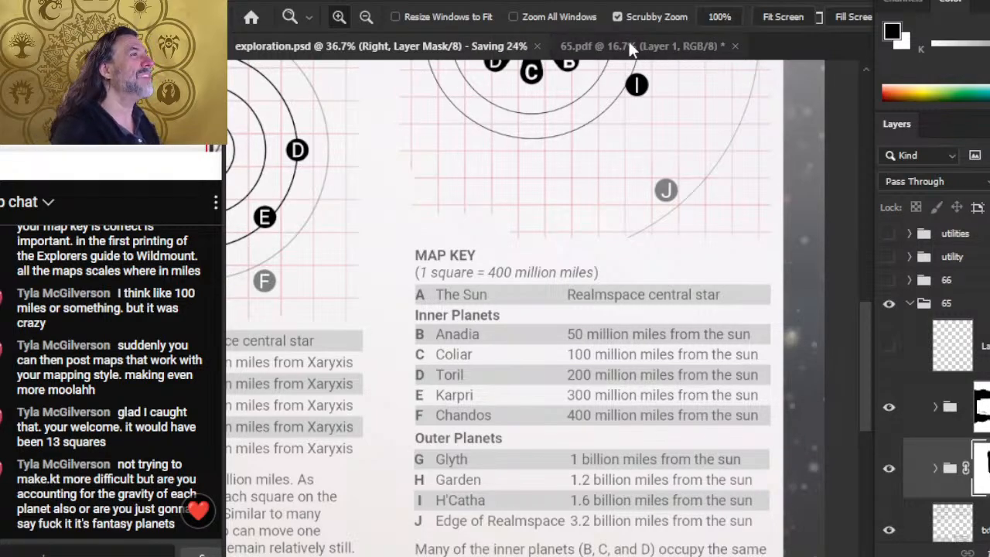
{"action": "left_click", "coordinate": [629, 44]}
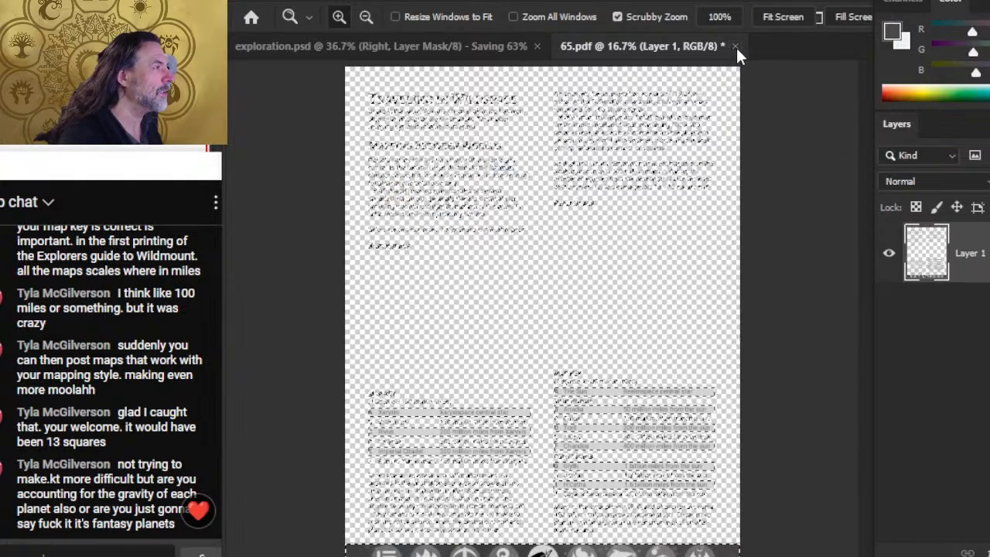
{"action": "left_click", "coordinate": [736, 46]}
{"action": "left_click", "coordinate": [542, 230]}
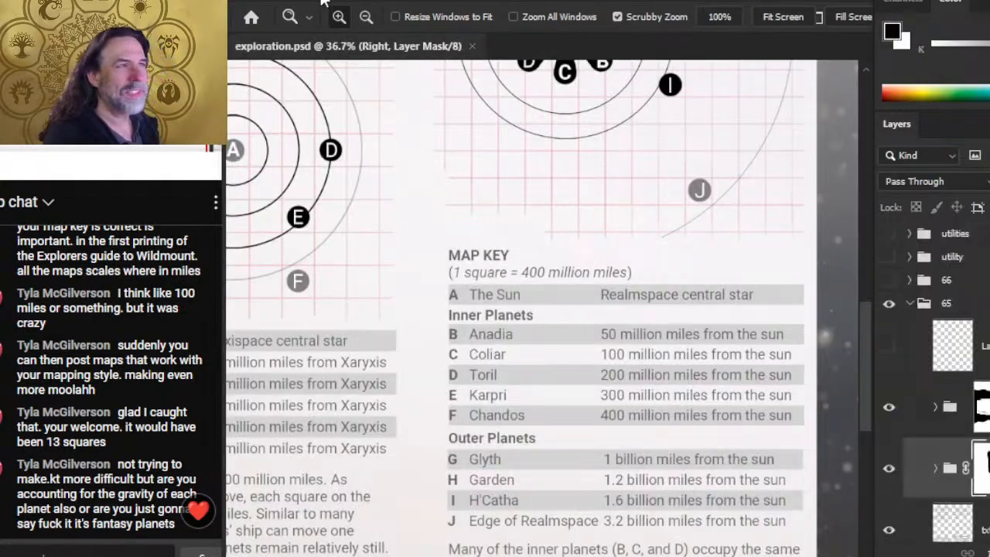
Close the saved exploration.psd document
{"action": "left_click", "coordinate": [265, 0]}
{"action": "left_click", "coordinate": [265, 0]}
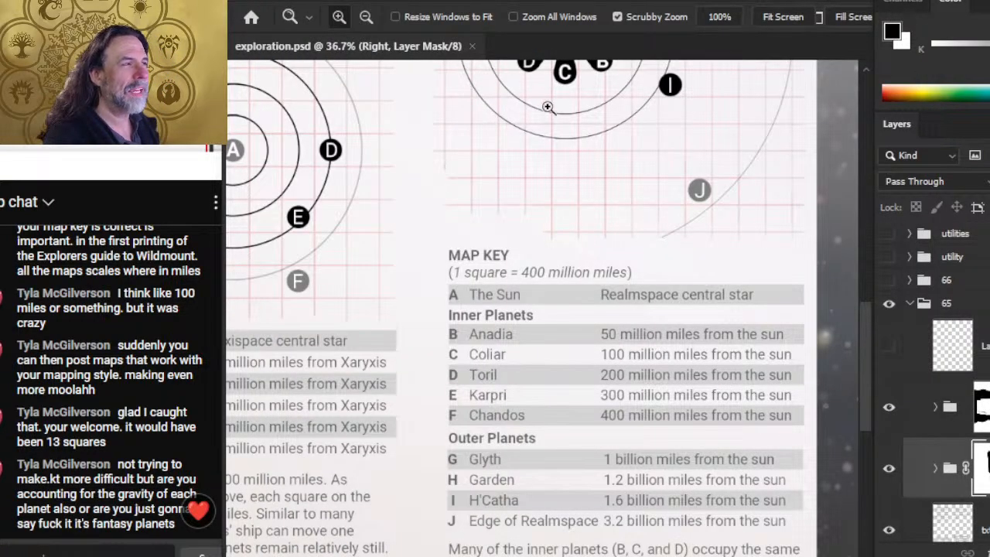
{"action": "left_click", "coordinate": [473, 45]}
Open Vessel Tokens.psd from the tokens folder two levels above the EXPLORATION folder's parent
{"action": "left_click", "coordinate": [266, 0]}
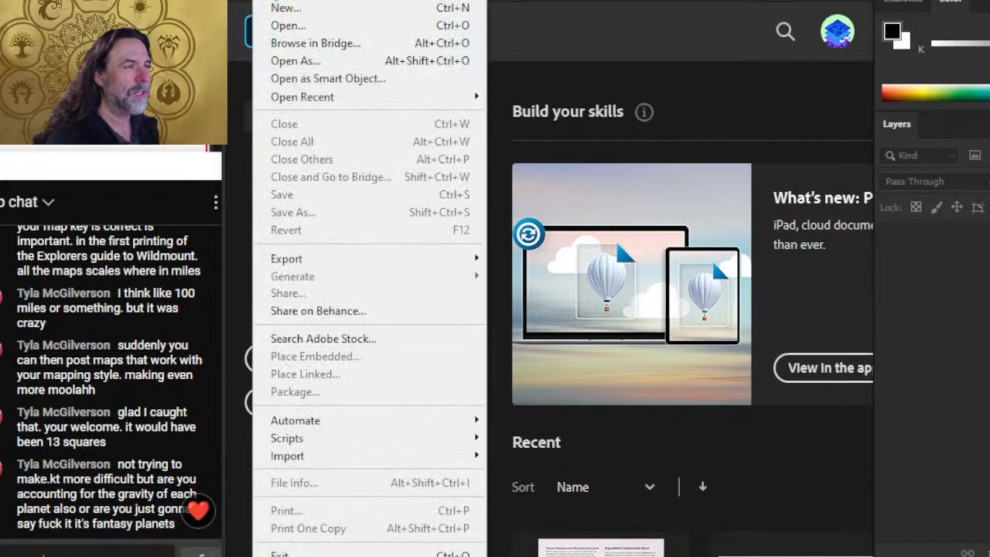
{"action": "left_click", "coordinate": [354, 28]}
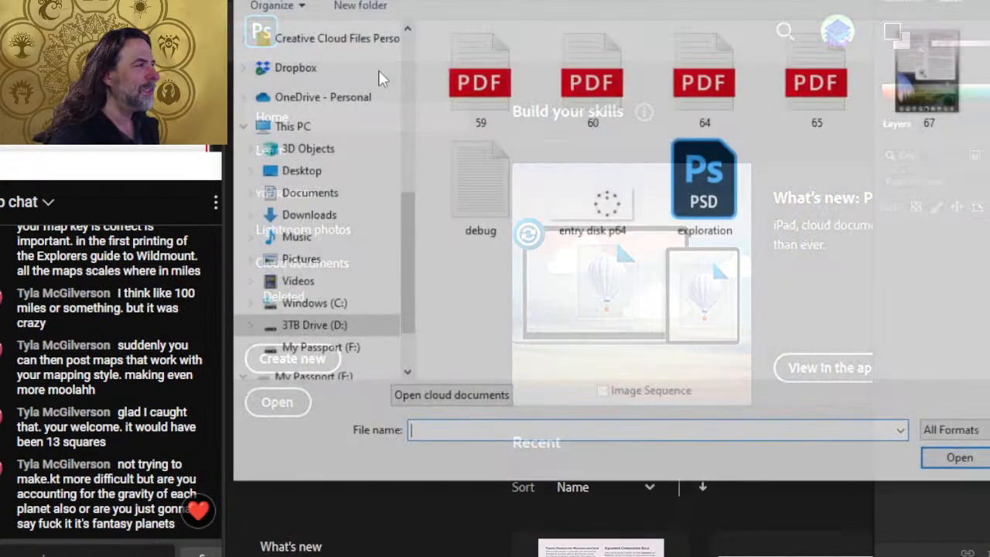
{"action": "left_click", "coordinate": [739, 0]}
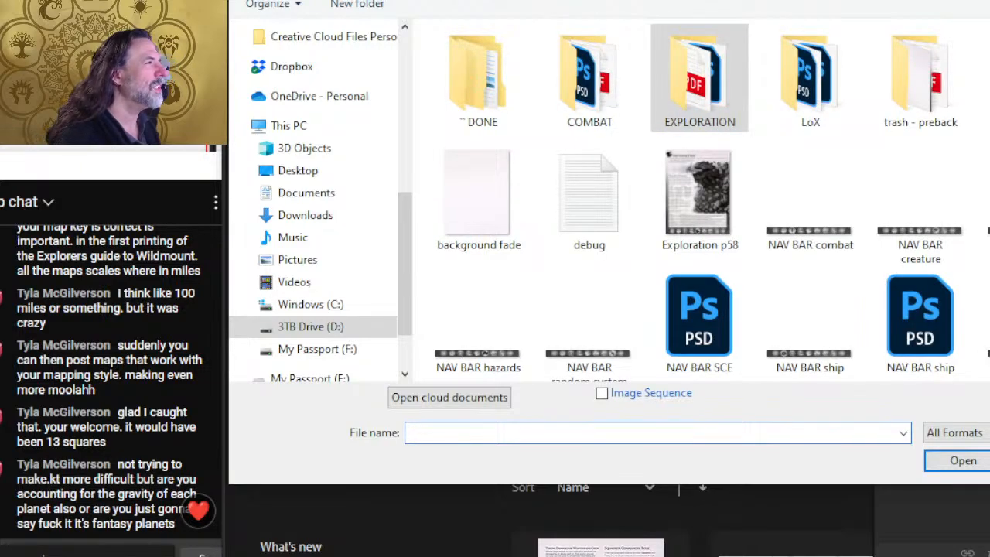
{"action": "left_click", "coordinate": [738, 0]}
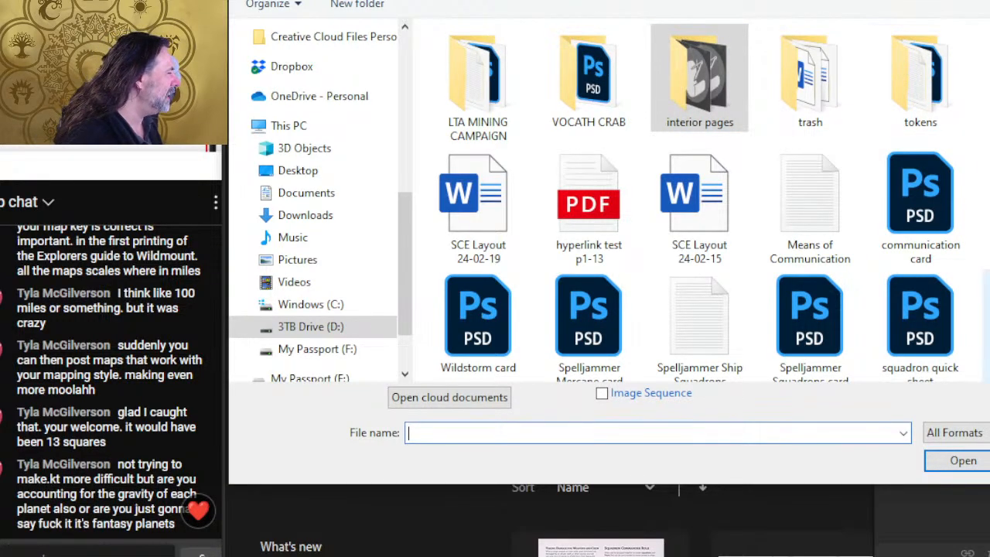
{"action": "double_click", "coordinate": [911, 126]}
{"action": "double_click", "coordinate": [678, 115]}
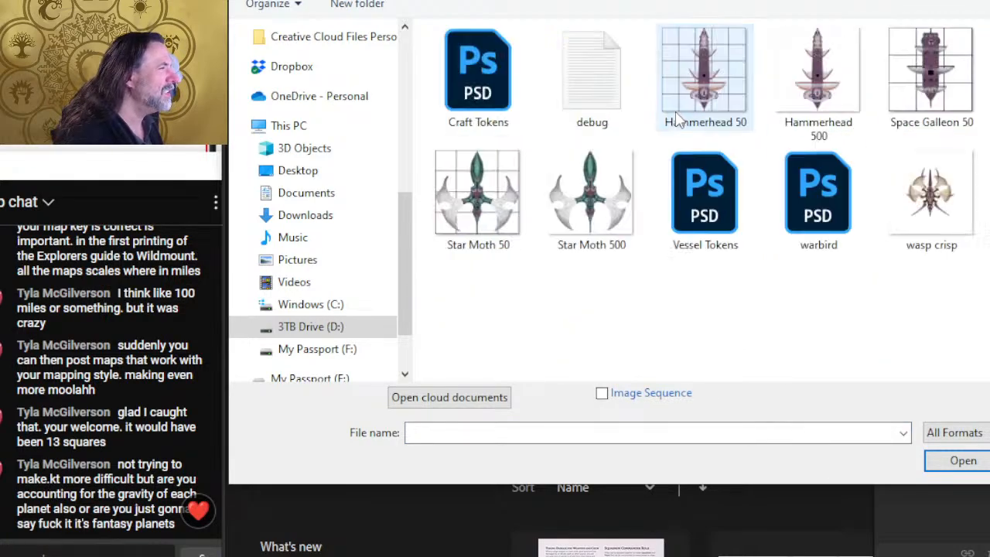
{"action": "double_click", "coordinate": [706, 240]}
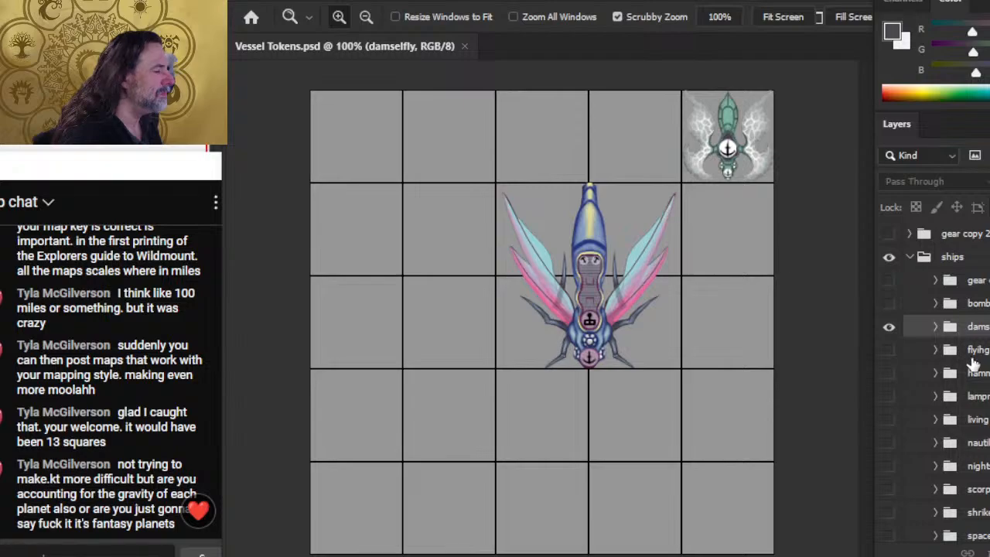
Hide the damselfly vessel and look through the other vessel groups inside the ships group
{"action": "left_click", "coordinate": [890, 331]}
{"action": "scroll", "coordinate": [891, 332], "scroll_direction": "down", "scroll_amount": 8}
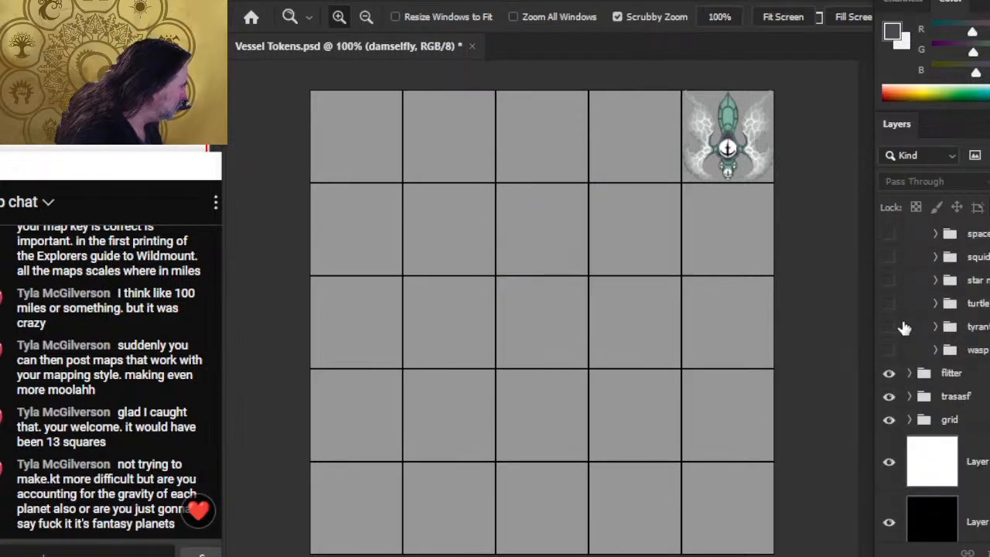
{"action": "scroll", "coordinate": [892, 323], "scroll_direction": "up", "scroll_amount": 3}
{"action": "scroll", "coordinate": [892, 323], "scroll_direction": "up", "scroll_amount": 2}
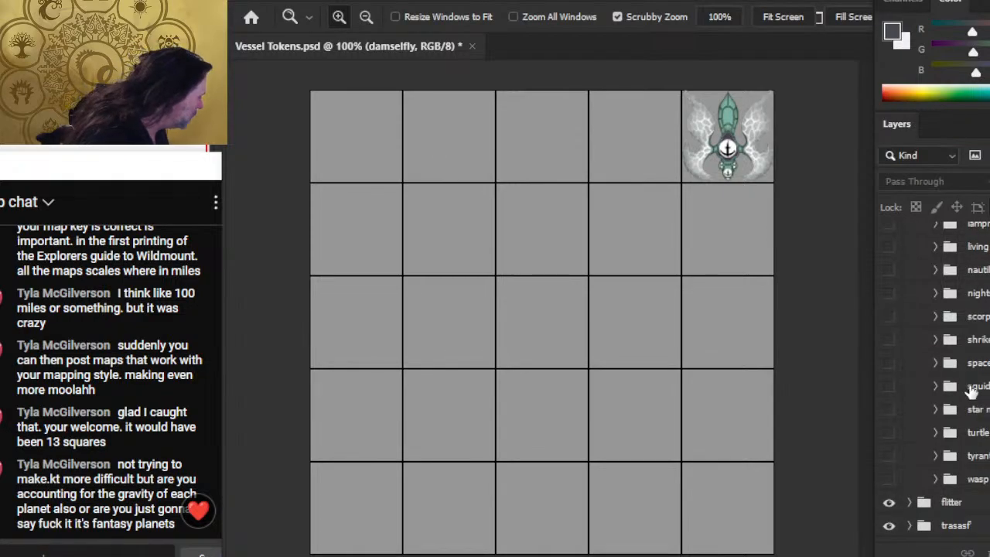
{"action": "scroll", "coordinate": [948, 341], "scroll_direction": "up", "scroll_amount": 3}
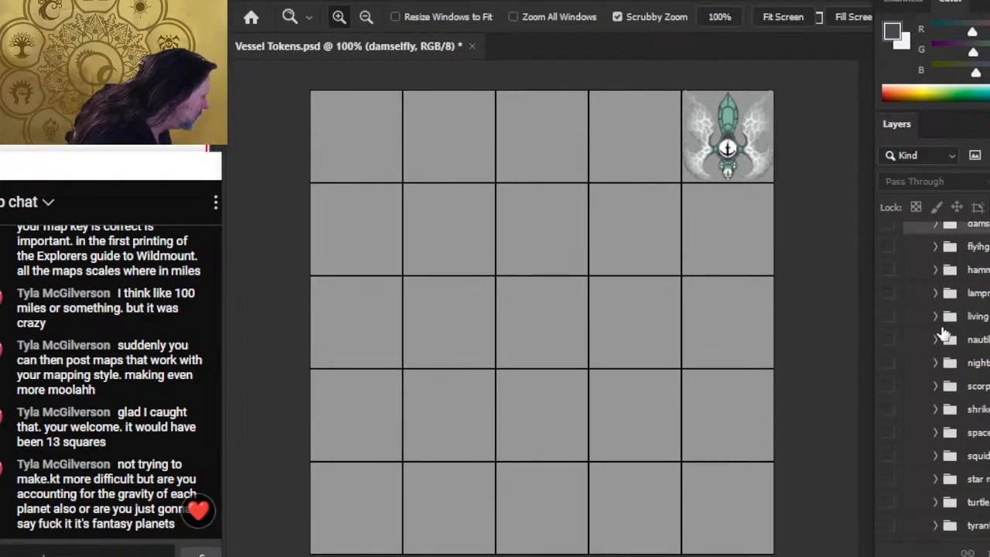
{"action": "scroll", "coordinate": [906, 365], "scroll_direction": "down", "scroll_amount": 1}
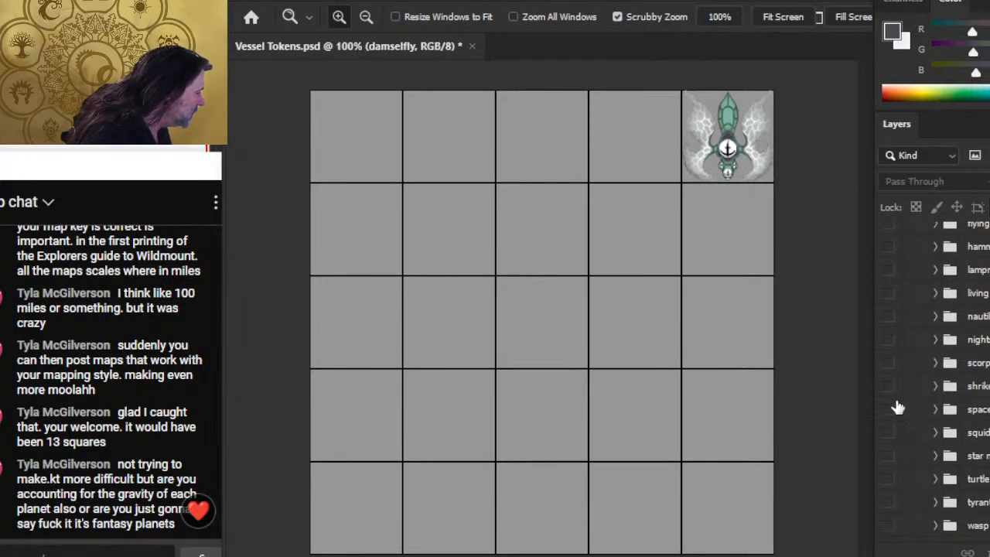
{"action": "scroll", "coordinate": [905, 380], "scroll_direction": "up", "scroll_amount": 2}
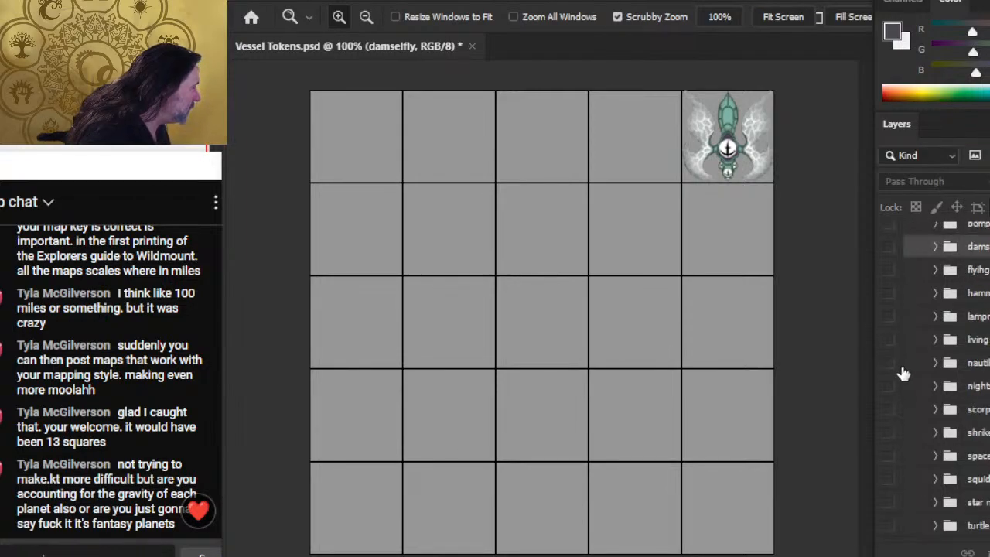
Show the hammerhead and squid ship groups to compare their sizes on the grid, and hide both again
{"action": "left_click", "coordinate": [890, 295]}
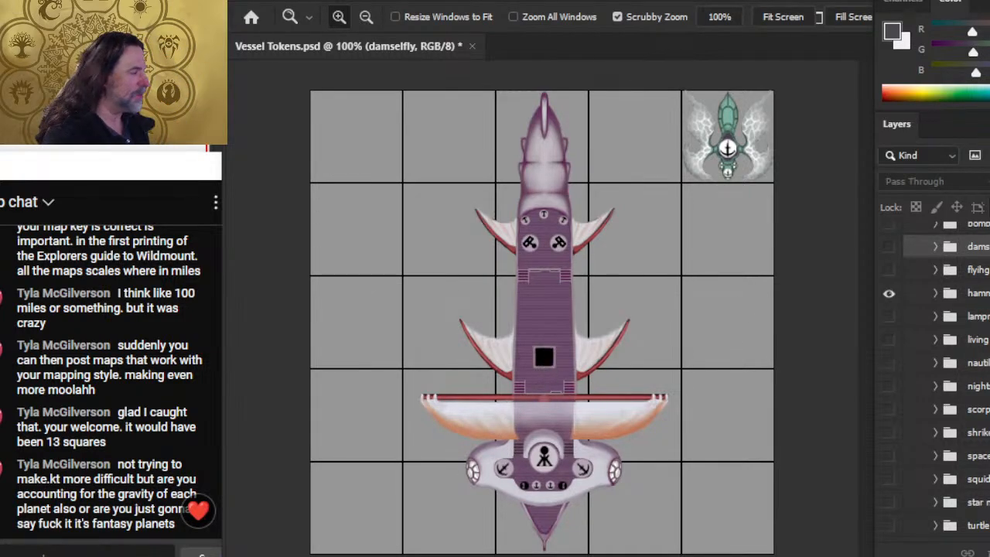
{"action": "left_click", "coordinate": [890, 480]}
{"action": "left_click", "coordinate": [889, 295]}
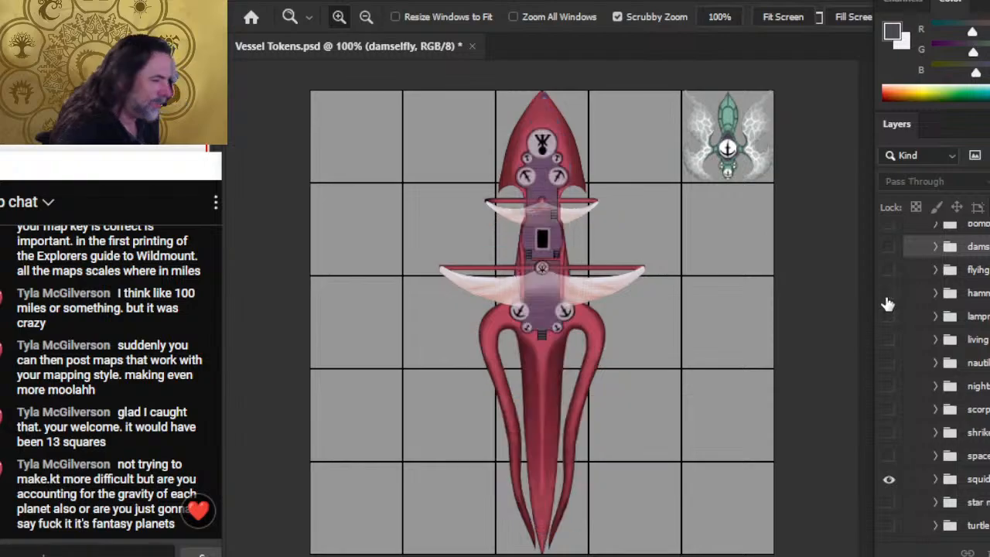
{"action": "left_click", "coordinate": [888, 302]}
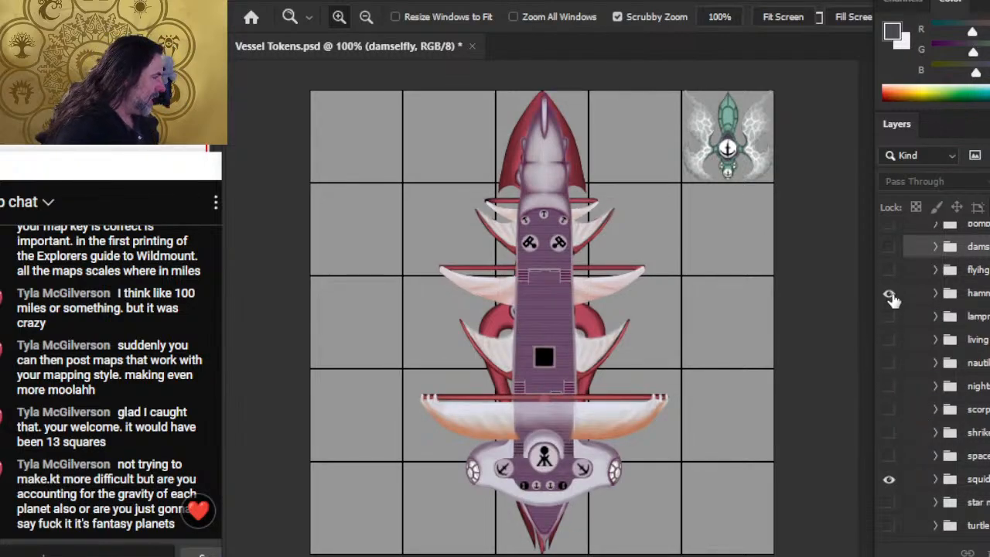
{"action": "left_click", "coordinate": [890, 296]}
{"action": "left_click", "coordinate": [888, 486]}
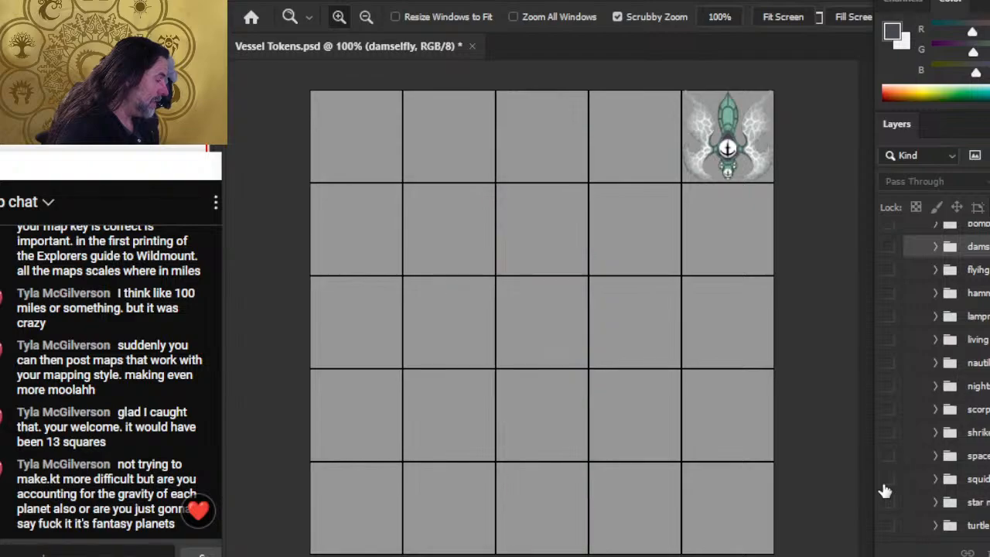
Open Craft Tokens.psd and inspect the warbird token up close against its grid
{"action": "left_click", "coordinate": [261, 0]}
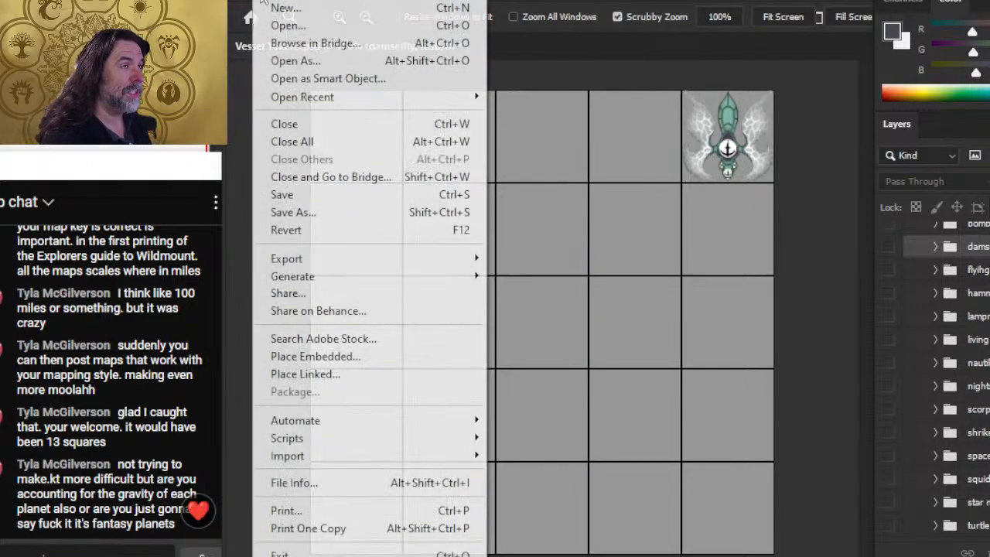
{"action": "left_click", "coordinate": [278, 26]}
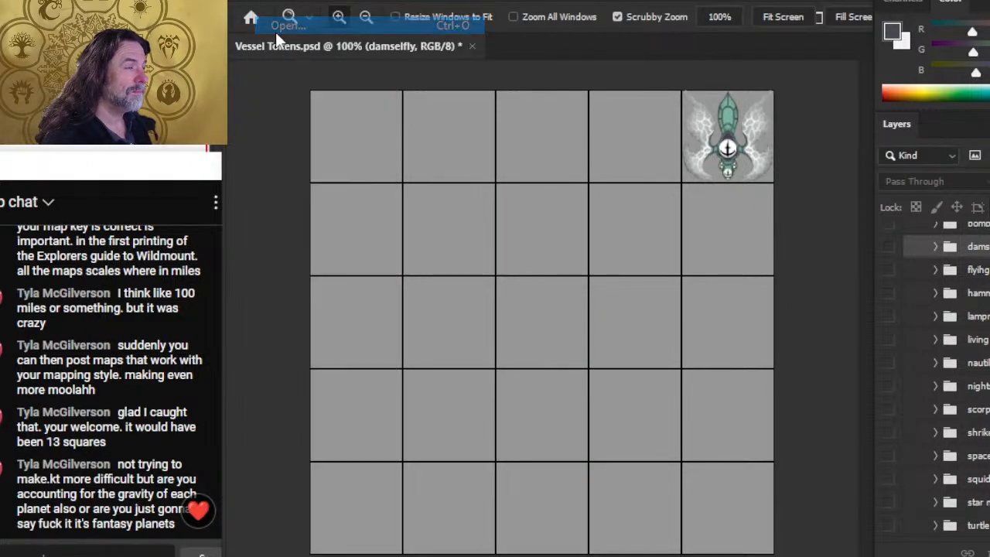
{"action": "double_click", "coordinate": [451, 91]}
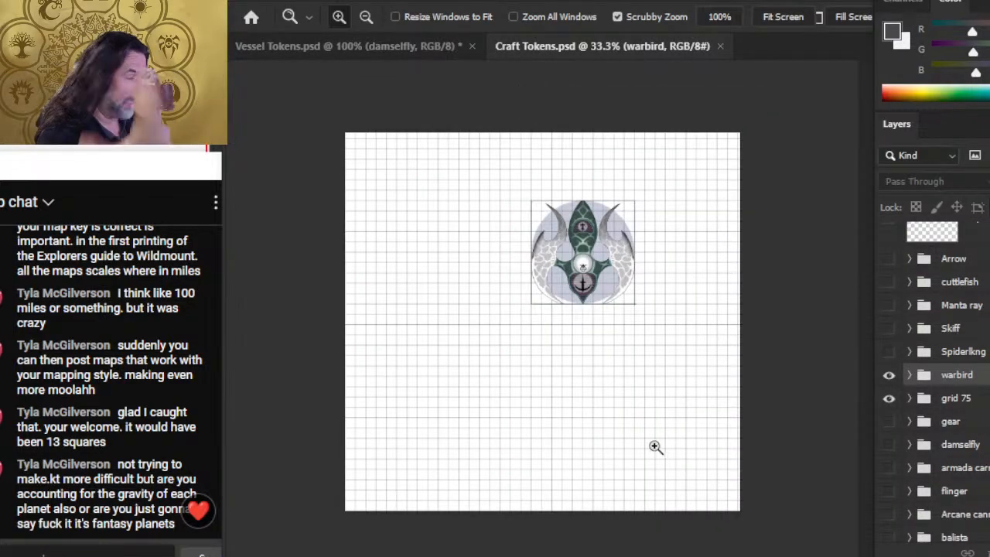
{"action": "left_click_drag", "start_coordinate": [574, 272], "coordinate": [654, 283]}
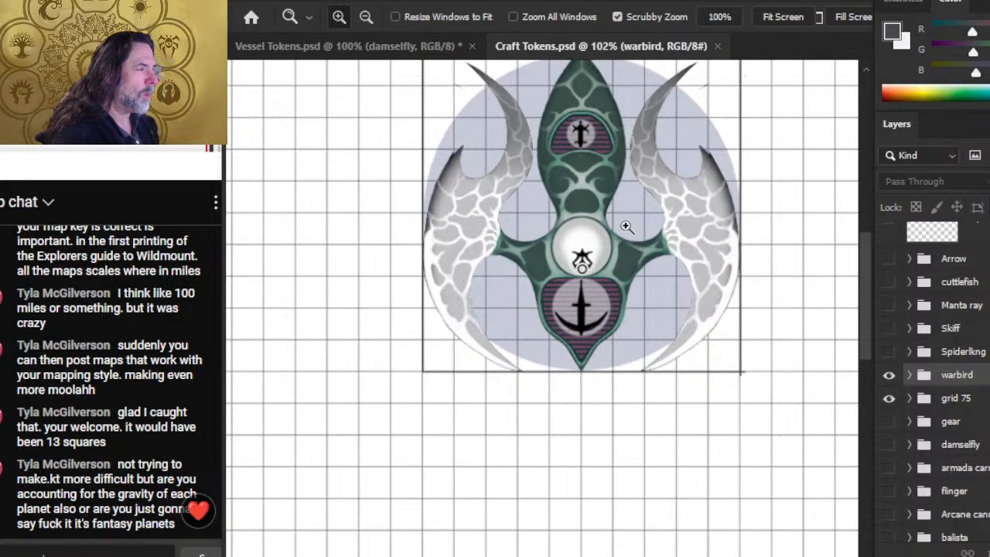
{"action": "left_click_drag", "start_coordinate": [608, 206], "coordinate": [622, 282]}
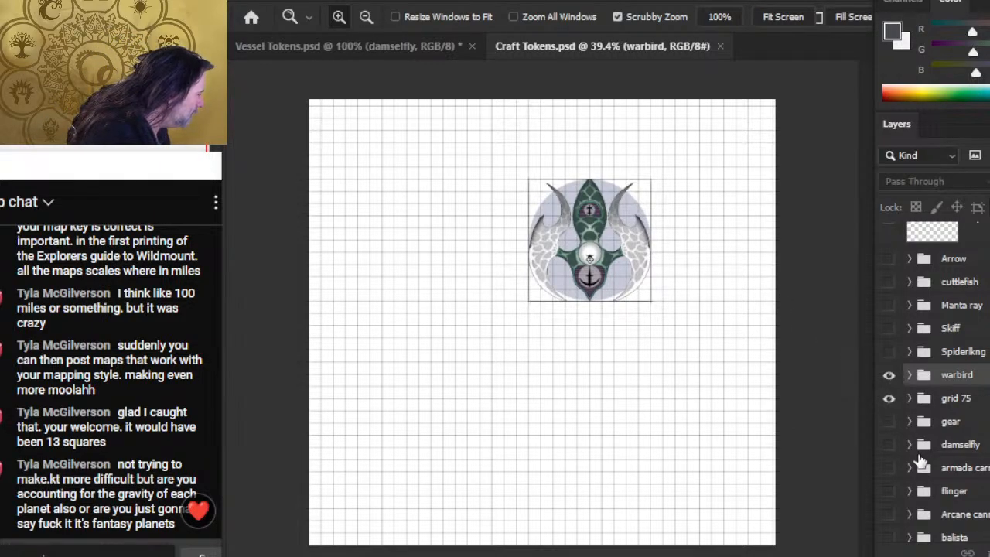
Show the armada group and examine its black silhouette and line artwork against the grid and the tiny ship beside them
{"action": "scroll", "coordinate": [936, 465], "scroll_direction": "down", "scroll_amount": 1}
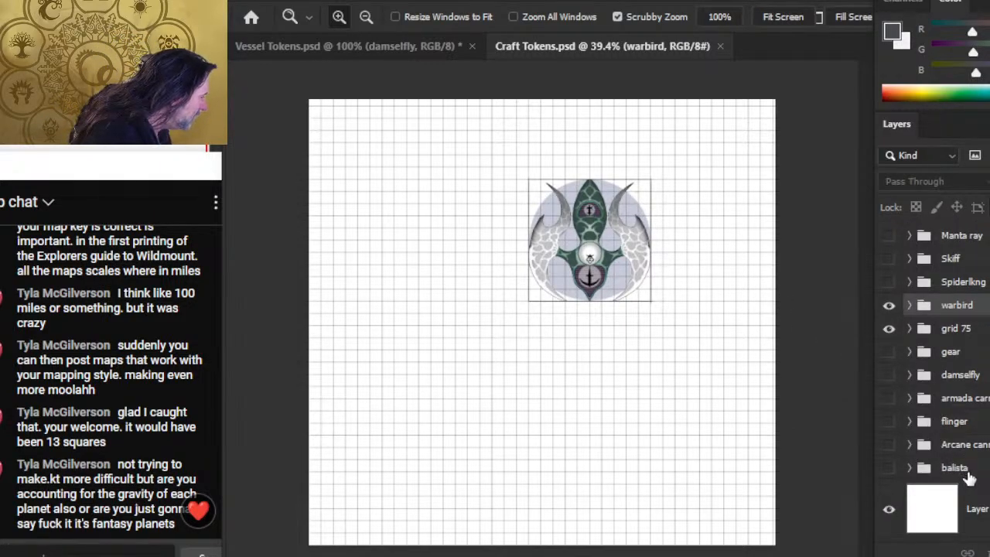
{"action": "left_click", "coordinate": [889, 397]}
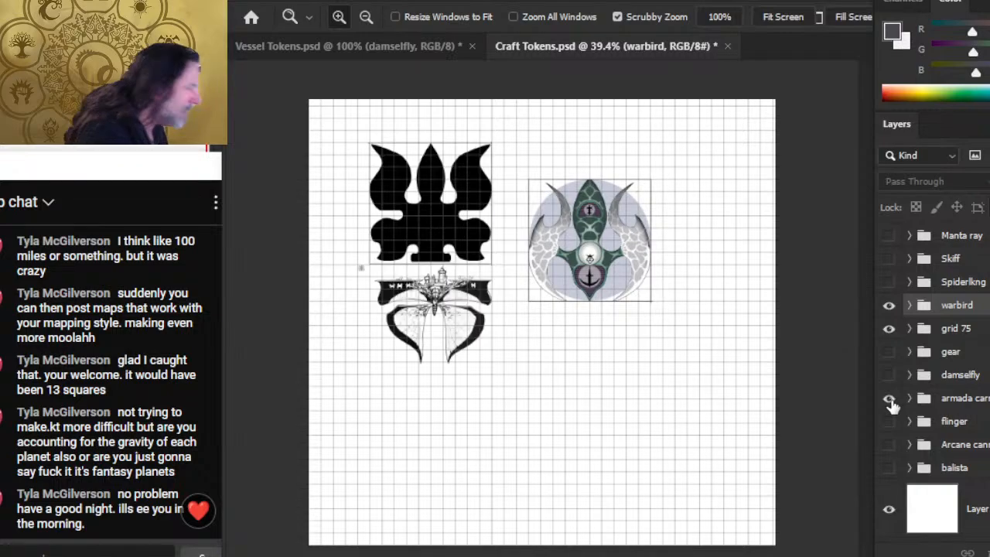
{"action": "left_click_drag", "start_coordinate": [412, 298], "coordinate": [549, 339]}
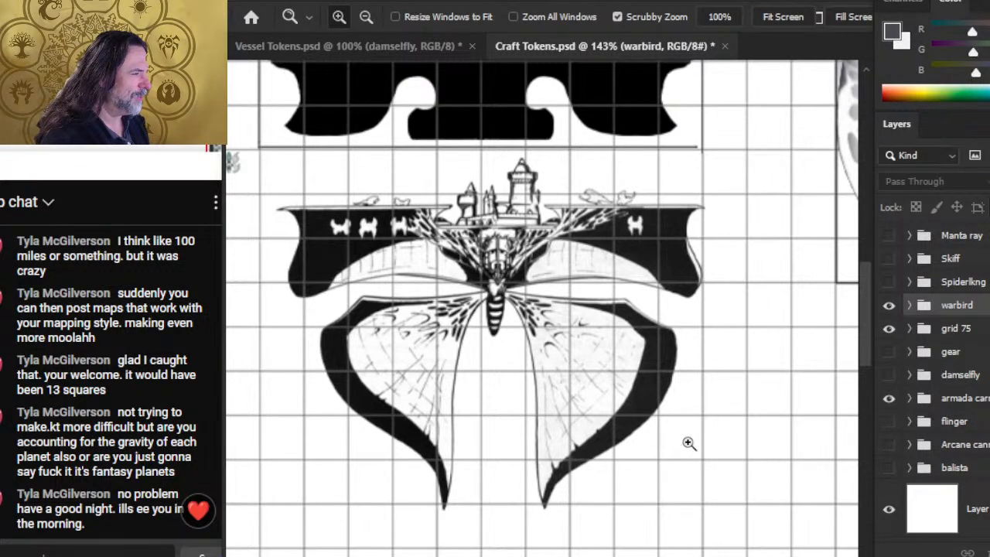
{"action": "left_click_drag", "start_coordinate": [677, 200], "coordinate": [596, 157]}
{"action": "left_click_drag", "start_coordinate": [596, 111], "coordinate": [553, 332]}
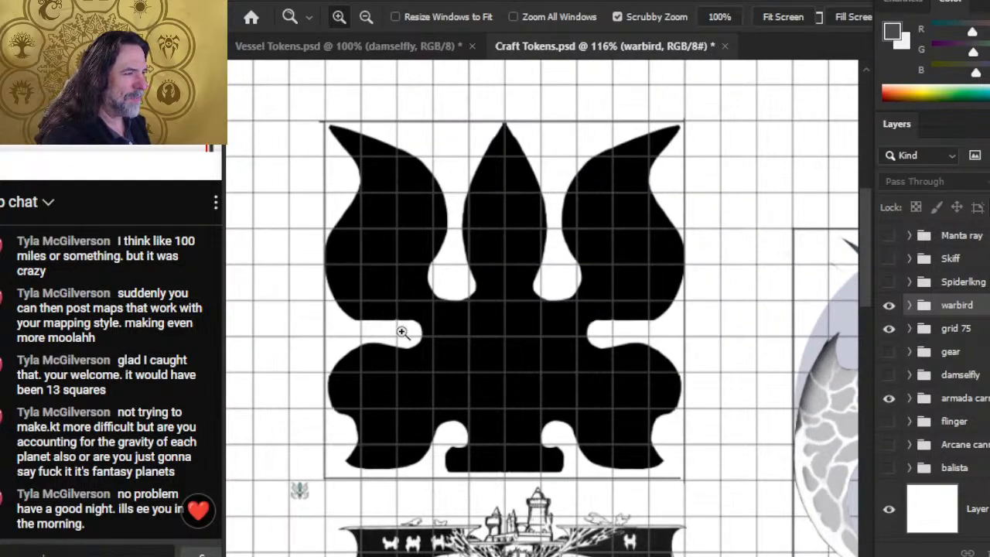
{"action": "left_click_drag", "start_coordinate": [494, 517], "coordinate": [482, 382]}
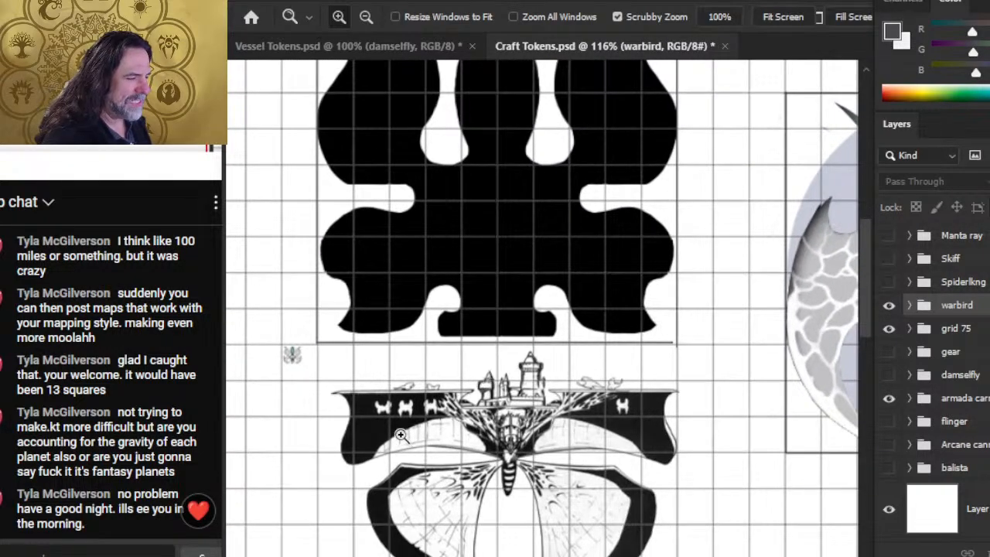
{"action": "left_click_drag", "start_coordinate": [402, 436], "coordinate": [462, 402]}
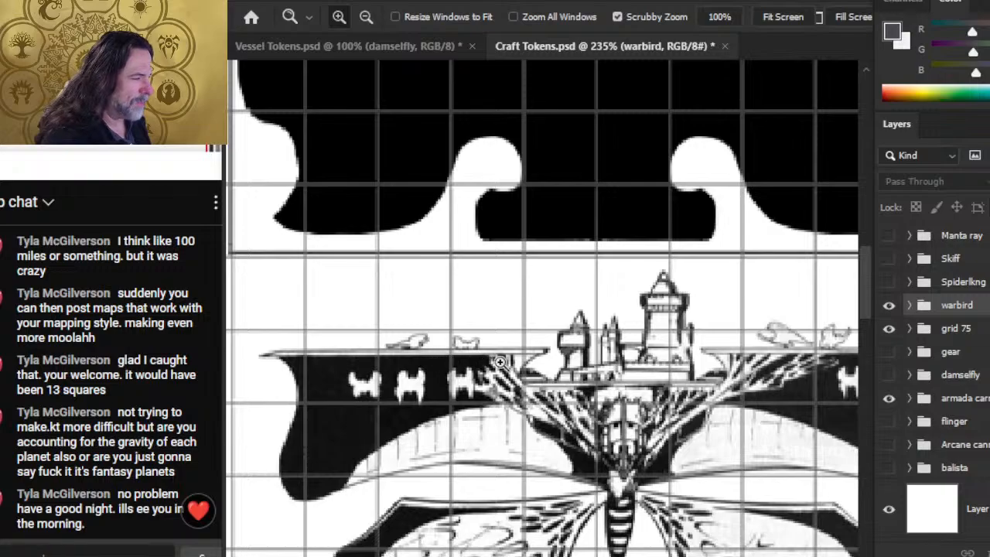
{"action": "left_click_drag", "start_coordinate": [649, 420], "coordinate": [592, 420]}
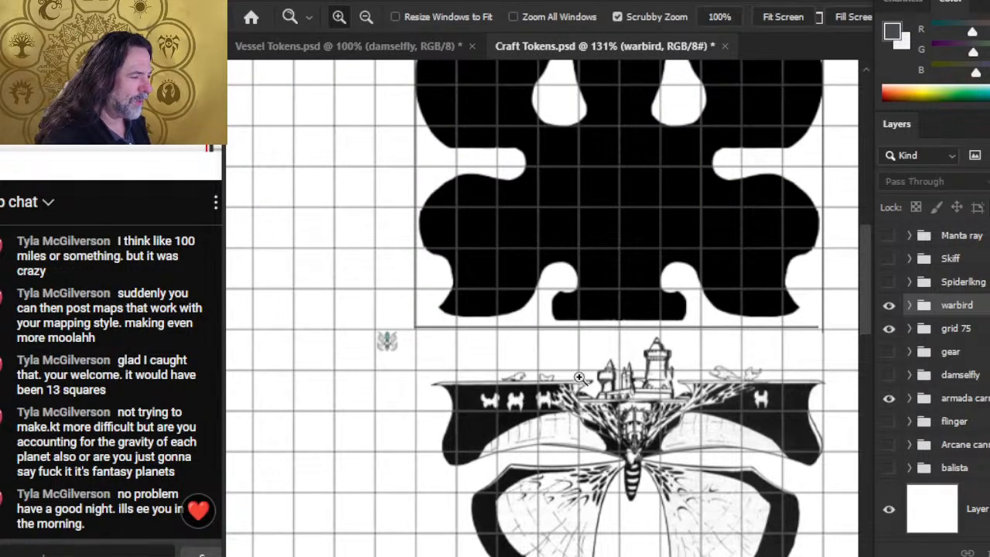
{"action": "left_click_drag", "start_coordinate": [581, 378], "coordinate": [548, 371]}
{"action": "left_click_drag", "start_coordinate": [648, 393], "coordinate": [542, 371]}
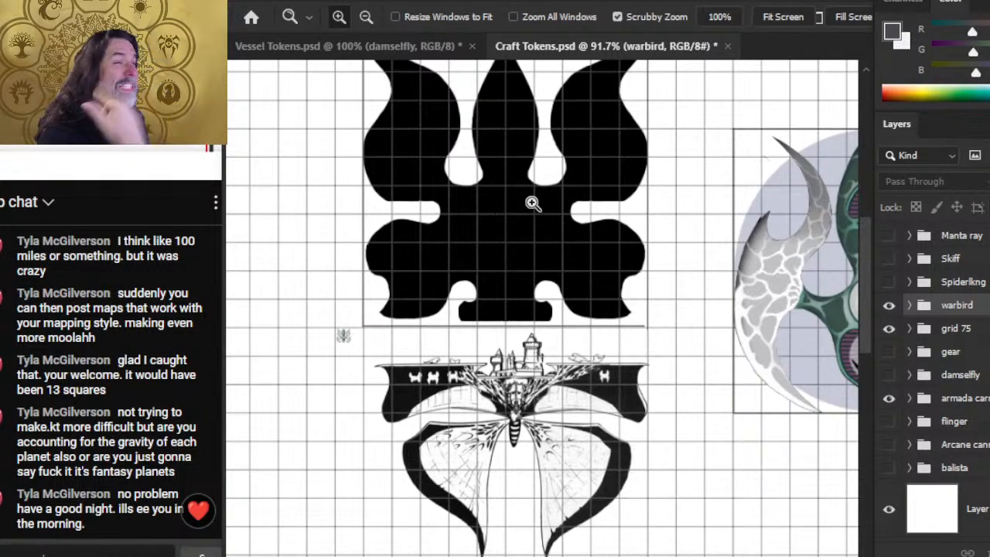
{"action": "left_click_drag", "start_coordinate": [560, 279], "coordinate": [515, 266]}
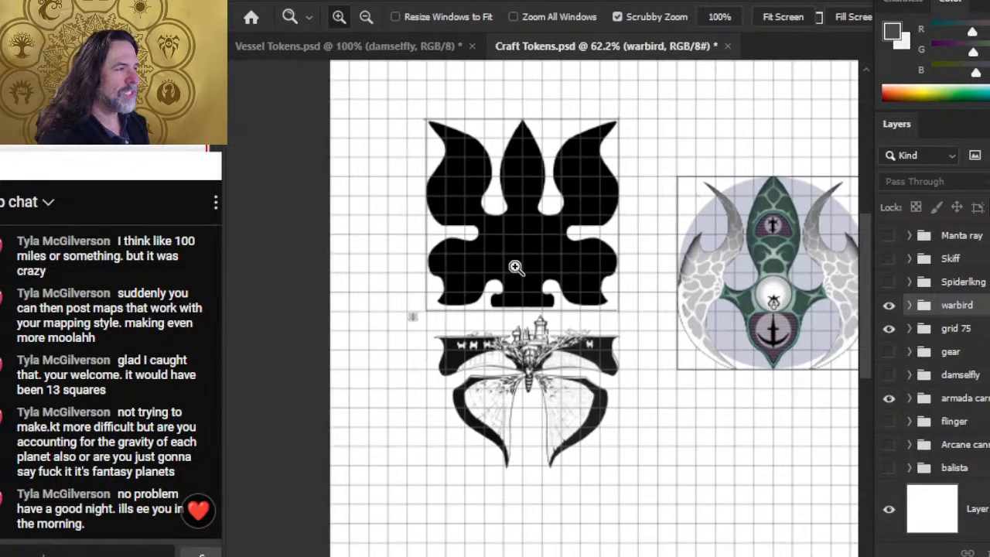
Switch to the Word document, go to the Equipment and Ships chapter, and read the major and minor spelljamming helm rules
{"action": "key", "text": "alt+Tab"}
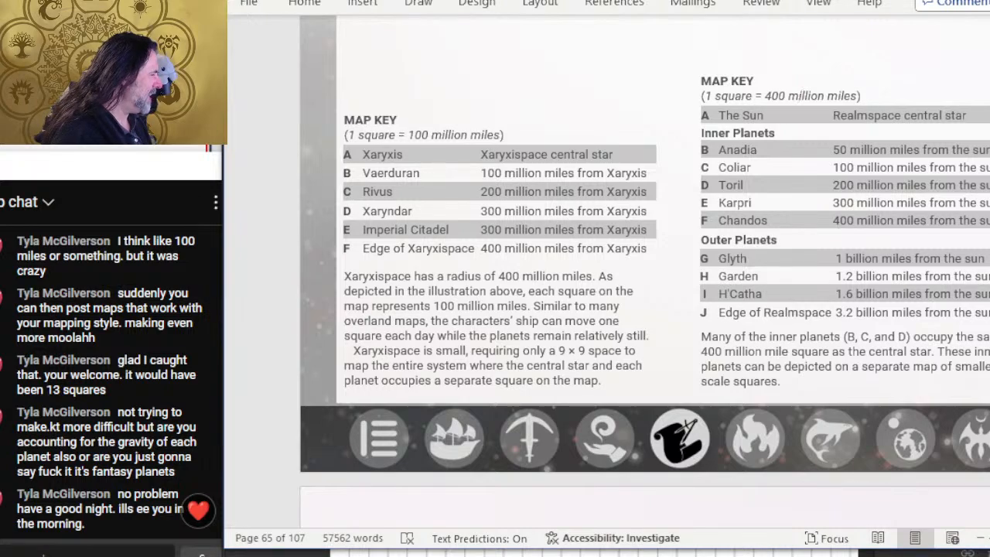
{"action": "left_click", "coordinate": [450, 442], "text": "ctrl"}
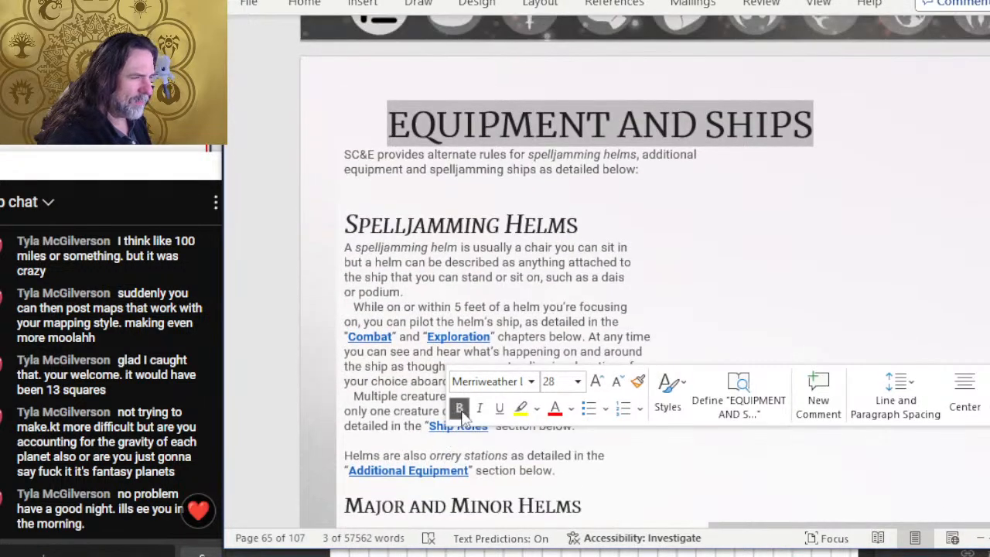
{"action": "left_click", "coordinate": [459, 306]}
{"action": "scroll", "coordinate": [458, 303], "scroll_direction": "down", "scroll_amount": 7}
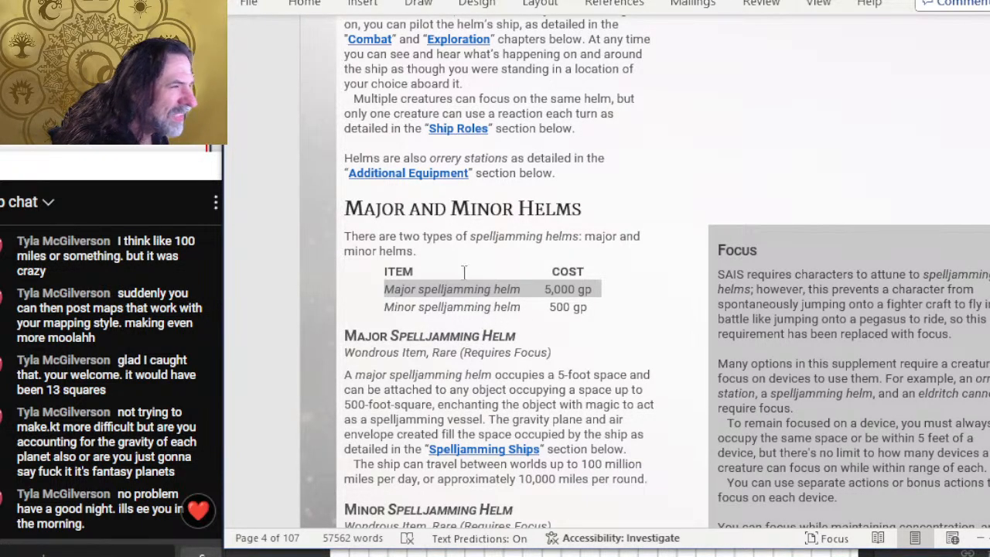
{"action": "scroll", "coordinate": [479, 252], "scroll_direction": "down", "scroll_amount": 2}
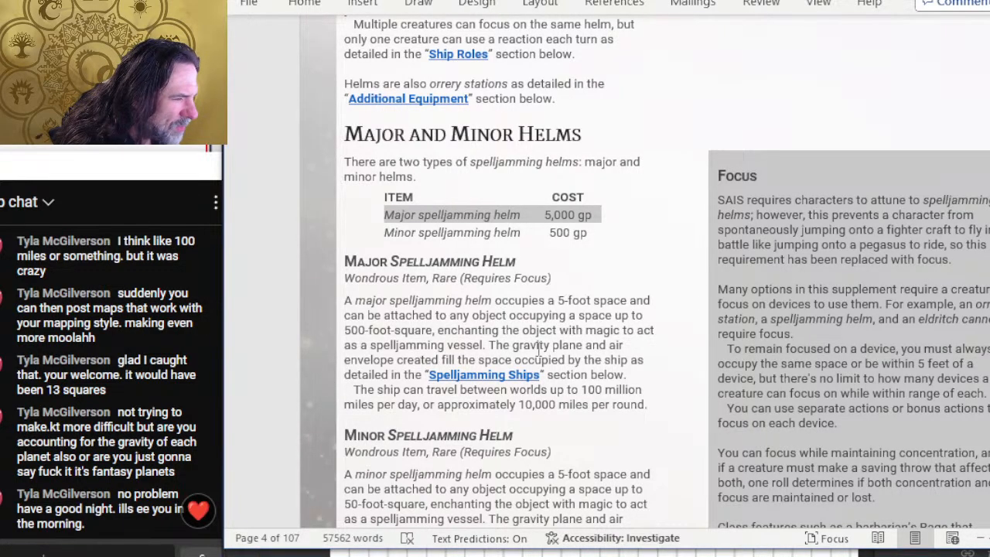
{"action": "scroll", "coordinate": [539, 350], "scroll_direction": "down", "scroll_amount": 2}
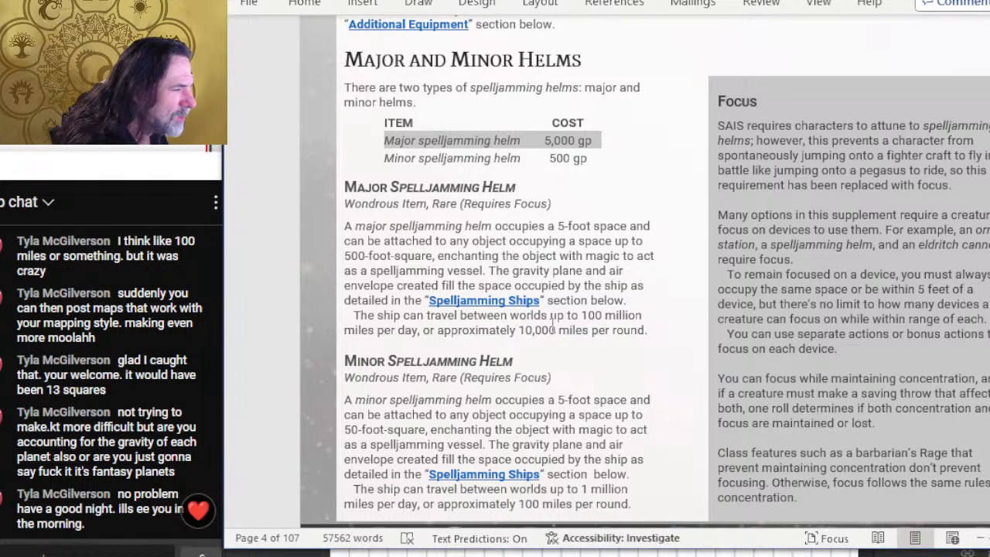
Go on to the Spelljamming Ships section and review the vessel and craft size rules with their spider ship illustrations
{"action": "scroll", "coordinate": [551, 325], "scroll_direction": "down", "scroll_amount": 5}
{"action": "scroll", "coordinate": [549, 331], "scroll_direction": "down", "scroll_amount": 20}
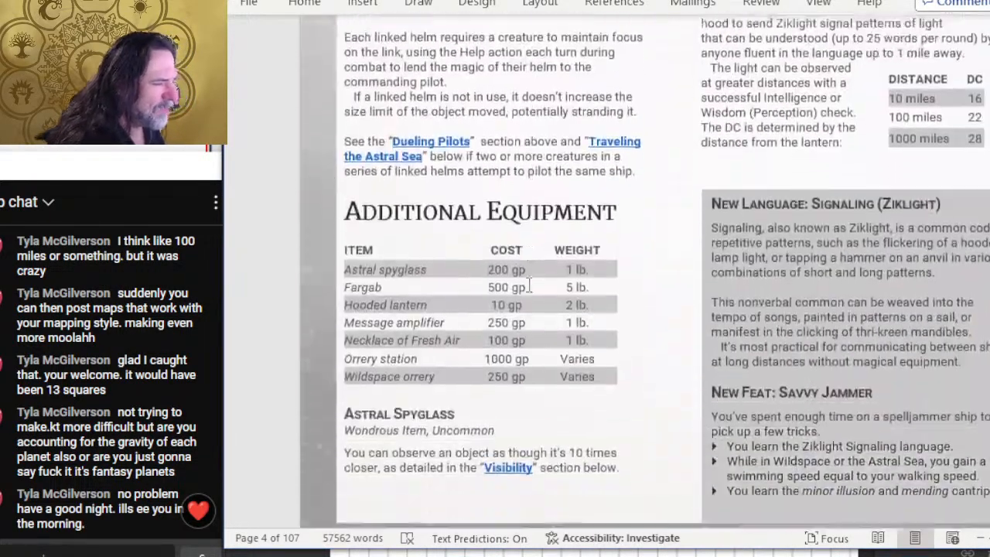
{"action": "scroll", "coordinate": [535, 287], "scroll_direction": "down", "scroll_amount": 20}
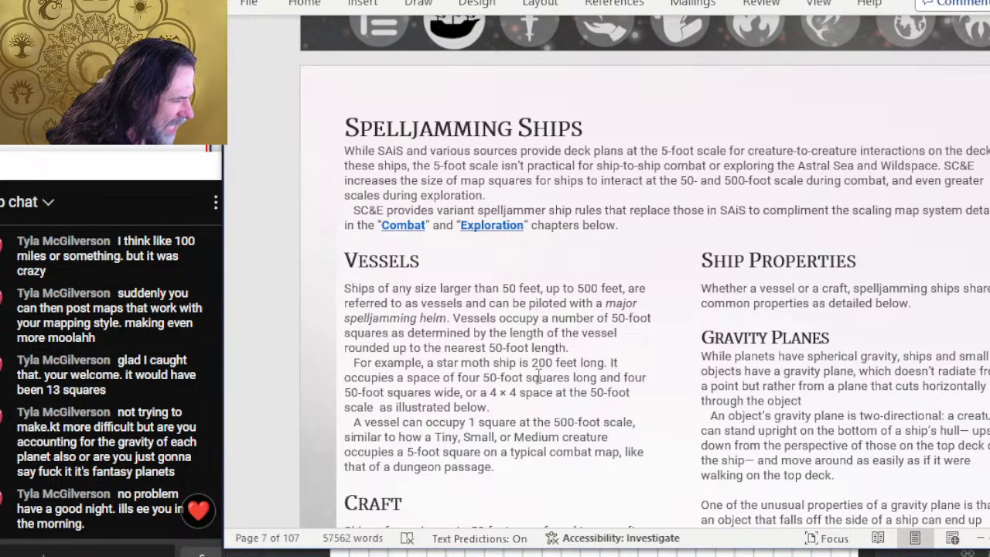
{"action": "scroll", "coordinate": [539, 388], "scroll_direction": "down", "scroll_amount": 5}
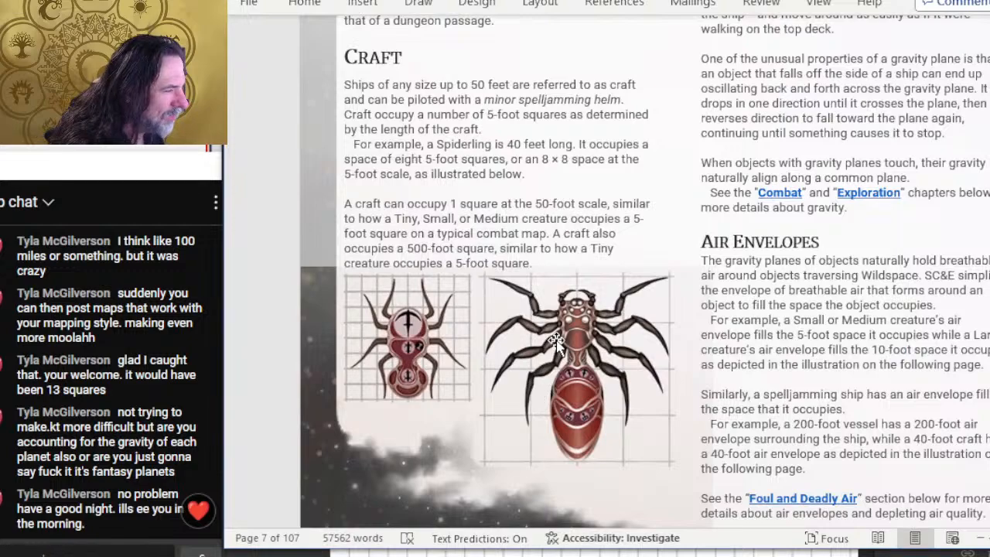
{"action": "scroll", "coordinate": [512, 329], "scroll_direction": "up", "scroll_amount": 4}
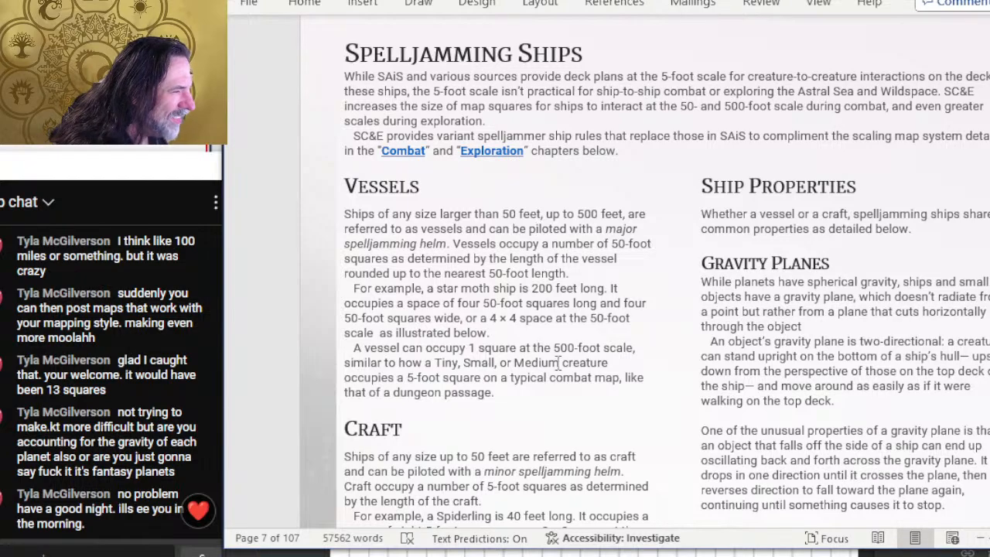
{"action": "scroll", "coordinate": [363, 370], "scroll_direction": "down", "scroll_amount": 1}
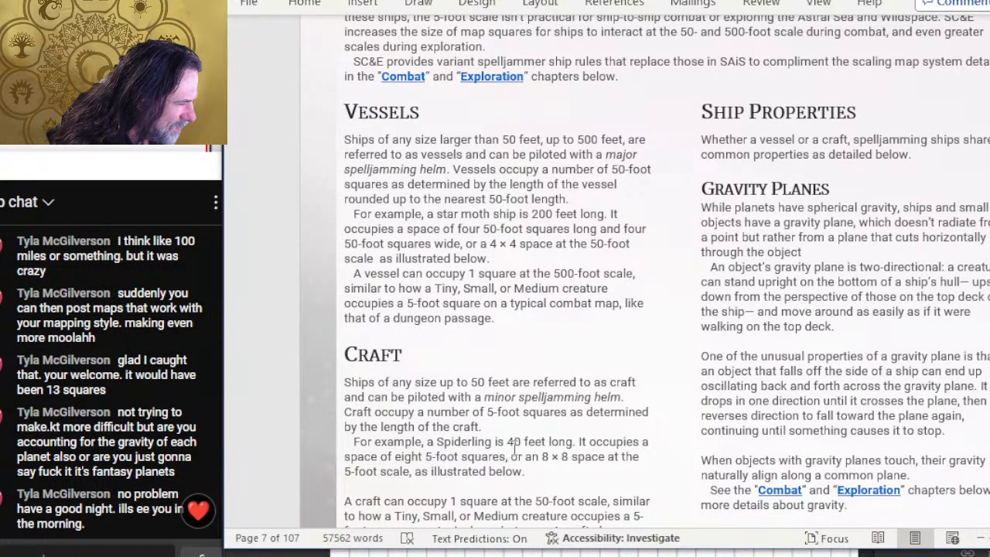
Replace "star moth" with "night spider" in the example sentence under Vessels
{"action": "scroll", "coordinate": [463, 372], "scroll_direction": "up", "scroll_amount": 1}
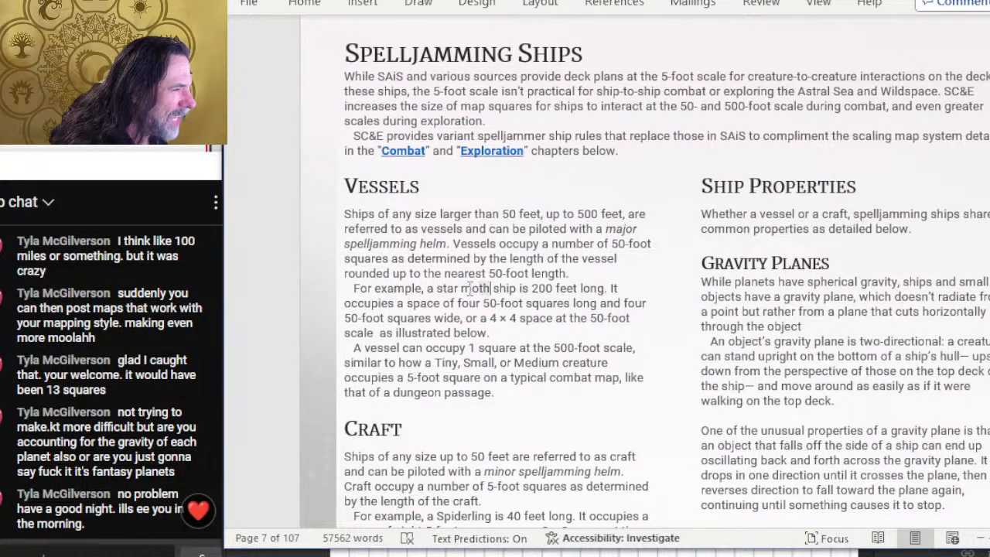
{"action": "left_click_drag", "start_coordinate": [475, 288], "coordinate": [438, 290]}
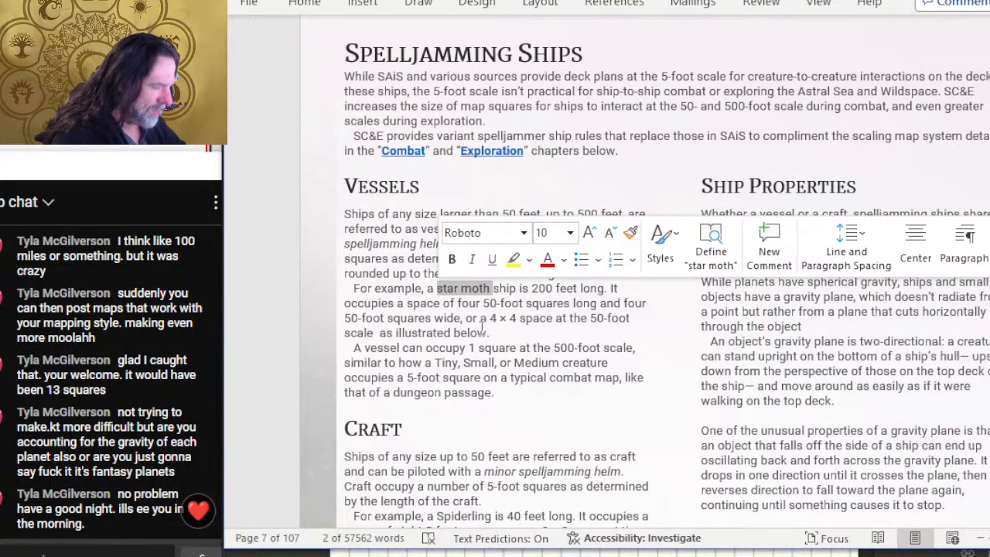
{"action": "type", "text": "night s"}
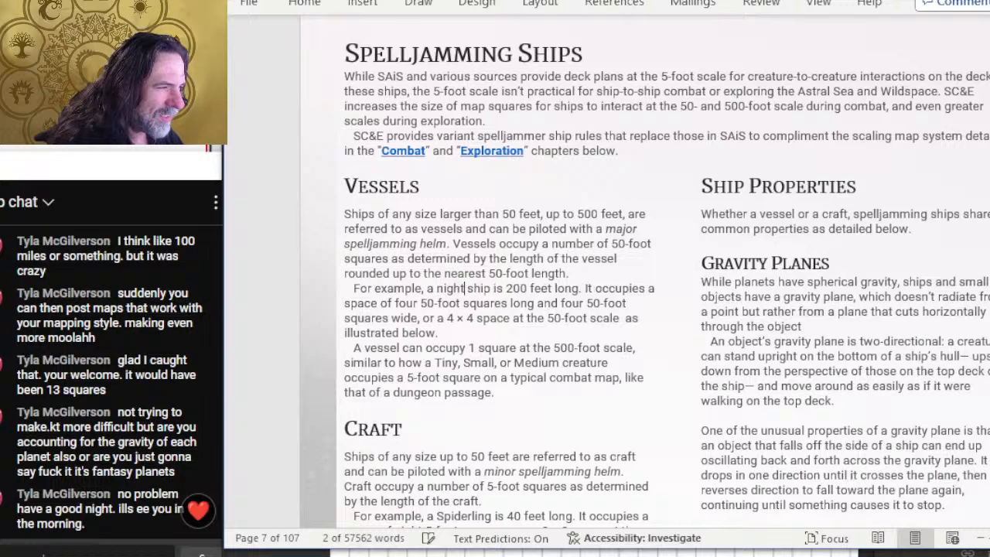
{"action": "type", "text": "pider"}
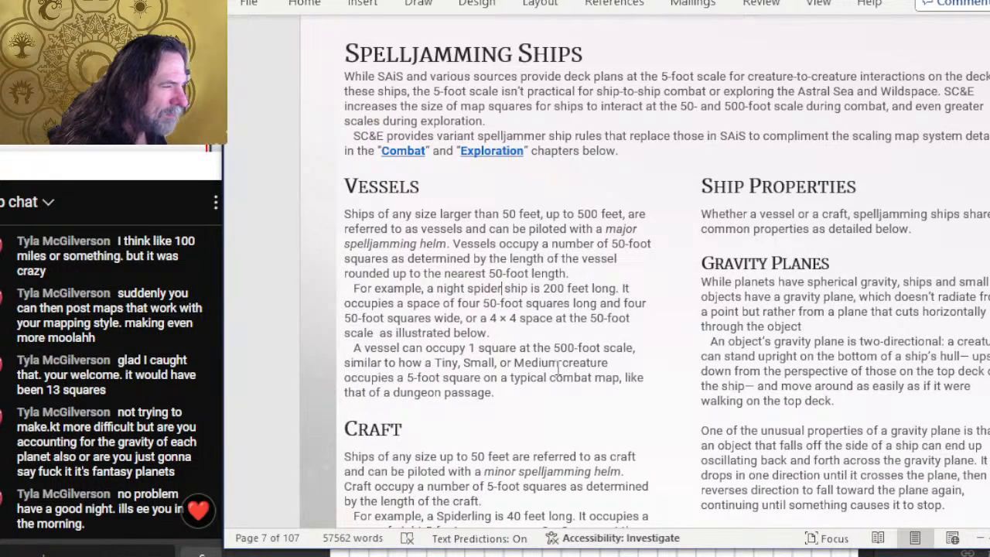
Check the ship's entry in the Vessels statistics table and join its name into "nightspider" in the Vessels example
{"action": "scroll", "coordinate": [703, 345], "scroll_direction": "down", "scroll_amount": 15}
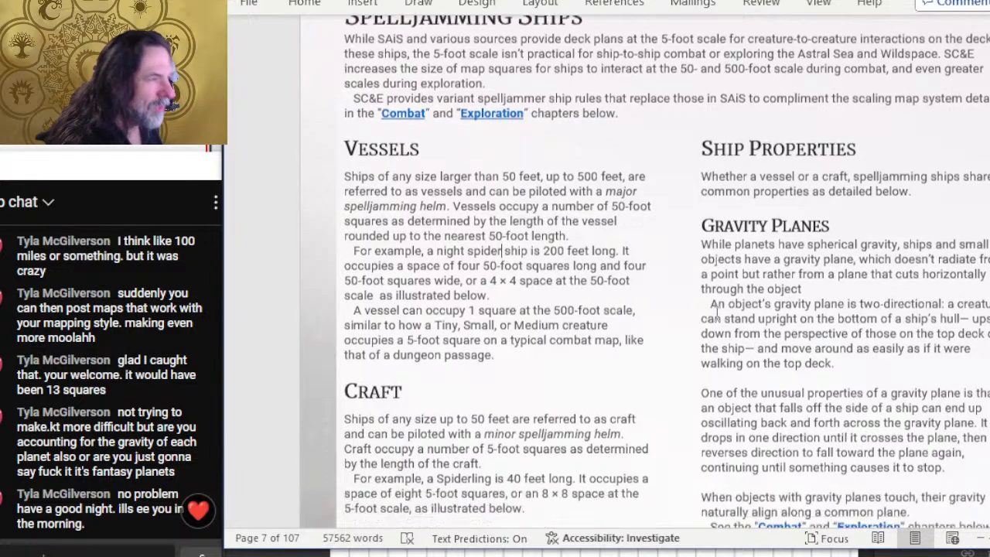
{"action": "scroll", "coordinate": [702, 343], "scroll_direction": "down", "scroll_amount": 12}
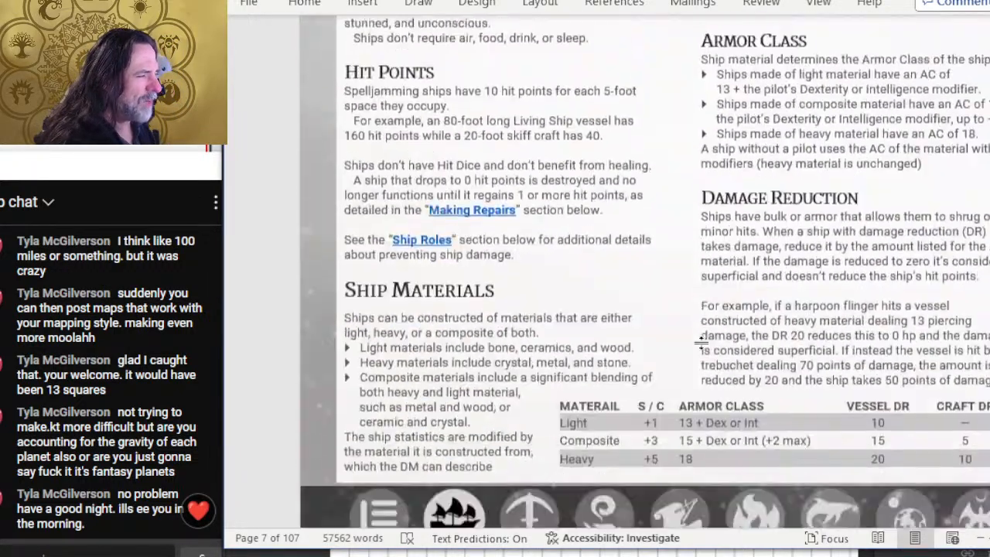
{"action": "scroll", "coordinate": [655, 299], "scroll_direction": "down", "scroll_amount": 8}
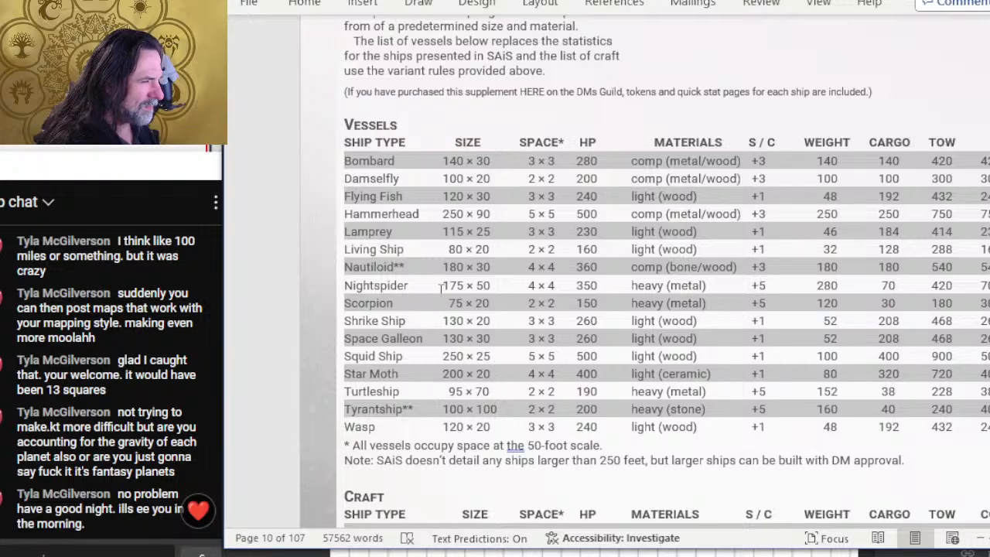
{"action": "scroll", "coordinate": [420, 286], "scroll_direction": "up", "scroll_amount": 18}
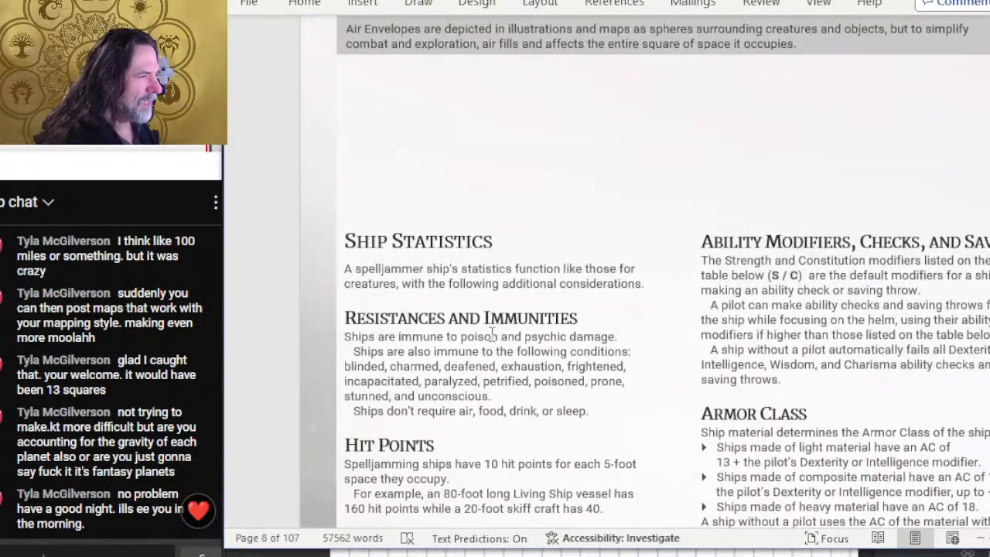
{"action": "scroll", "coordinate": [499, 331], "scroll_direction": "up", "scroll_amount": 6}
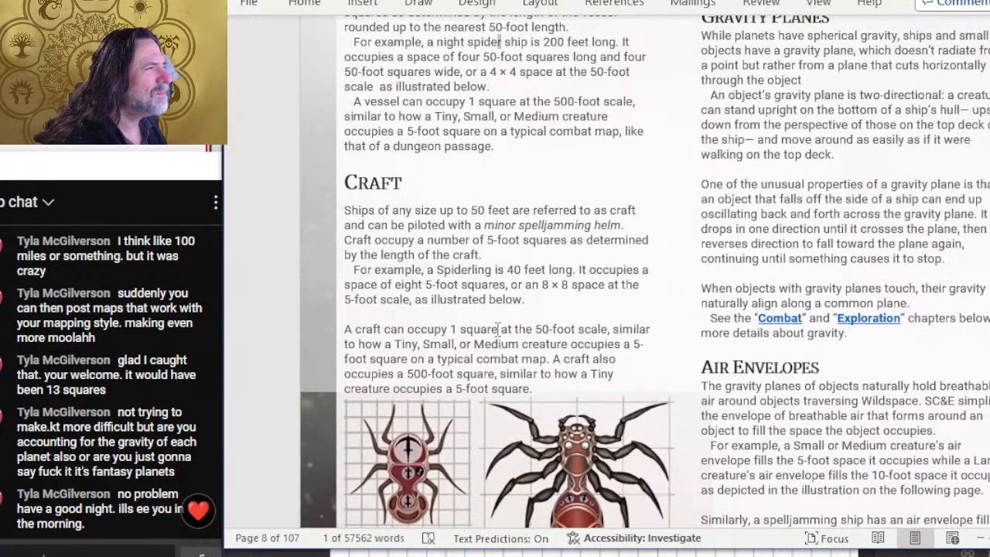
{"action": "scroll", "coordinate": [499, 329], "scroll_direction": "up", "scroll_amount": 5}
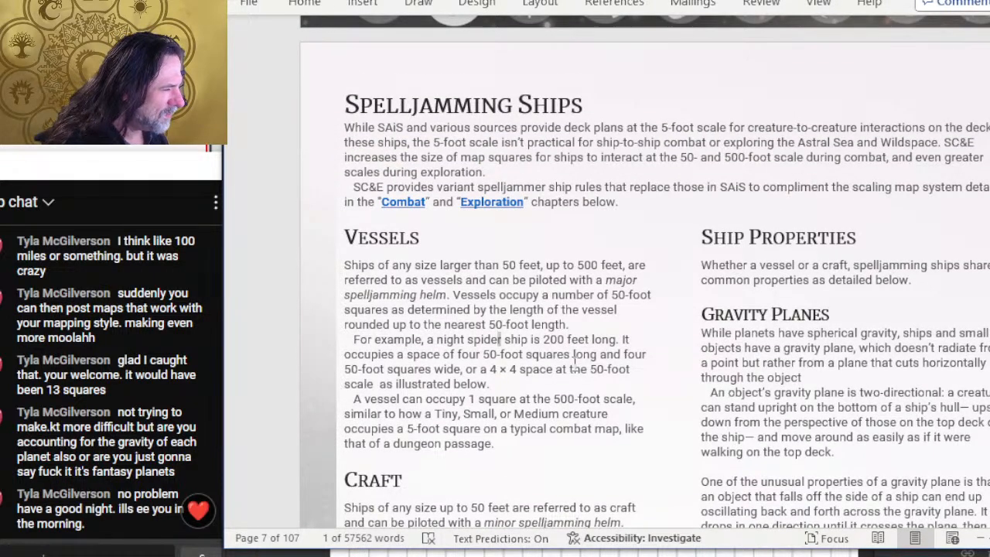
{"action": "key", "text": "BackSpace"}
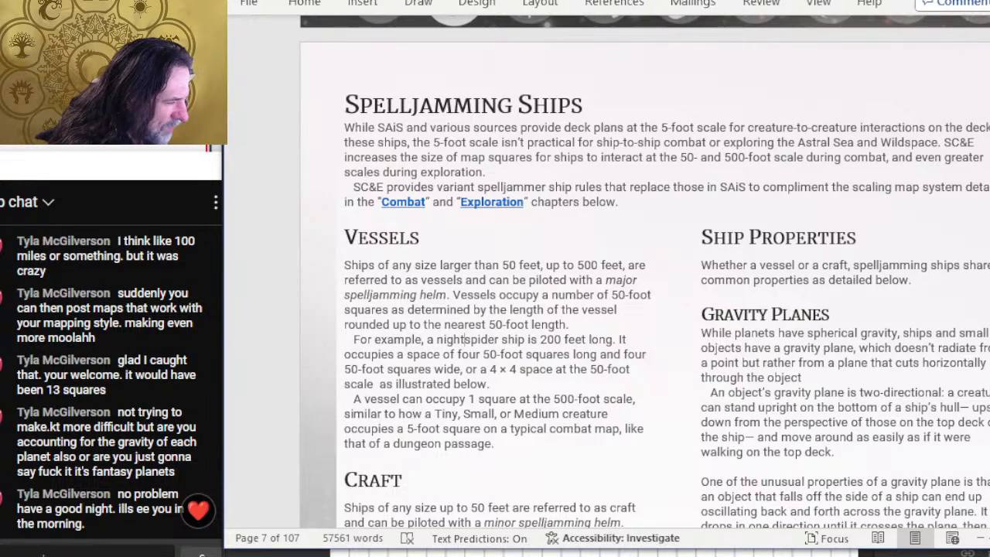
{"action": "scroll", "coordinate": [645, 274], "scroll_direction": "down", "scroll_amount": 10}
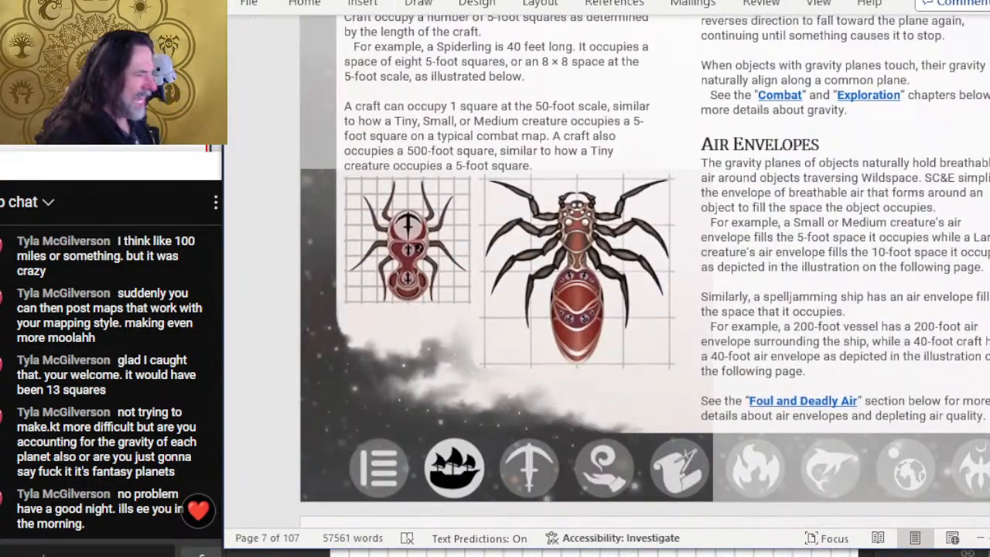
Switch to Craft Tokens.psd in Photoshop, show the Arrow group, hide the warbird, and inspect the arrow token against the grid
{"action": "key", "text": "alt+Tab"}
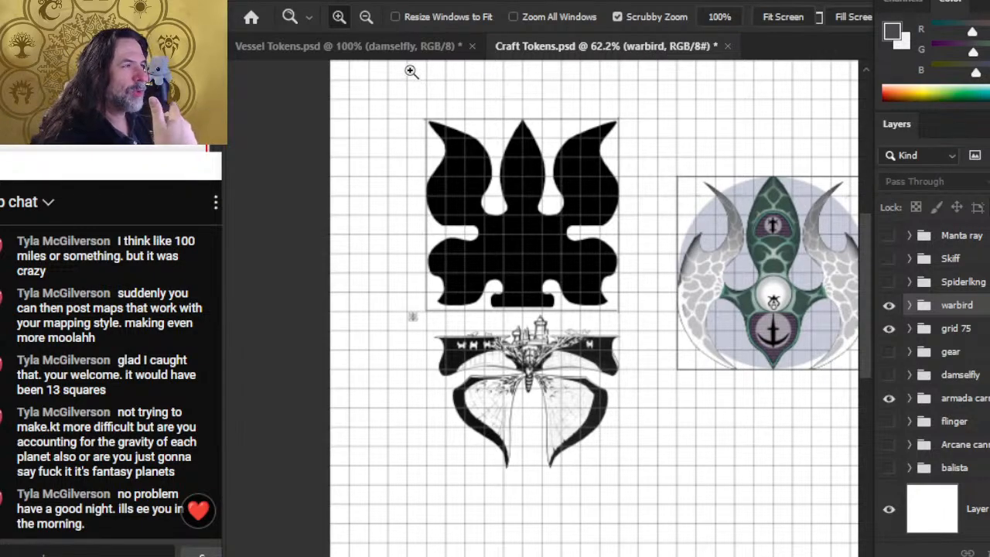
{"action": "scroll", "coordinate": [889, 371], "scroll_direction": "up", "scroll_amount": 3}
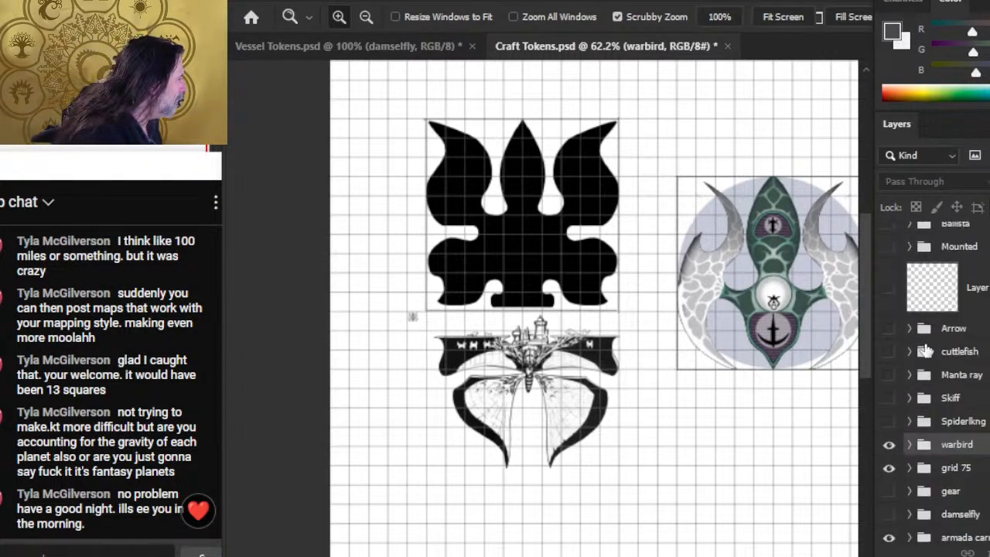
{"action": "left_click", "coordinate": [889, 338]}
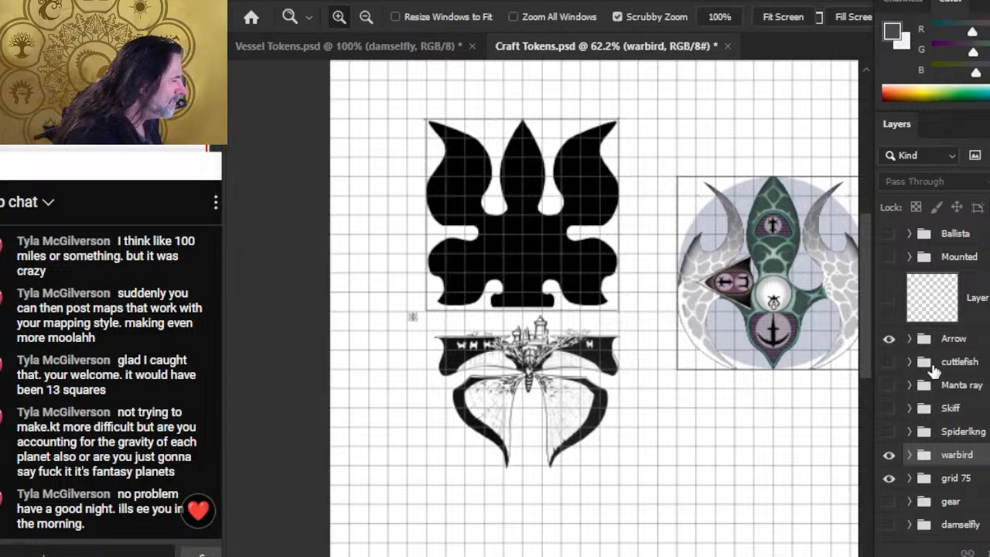
{"action": "left_click", "coordinate": [889, 457]}
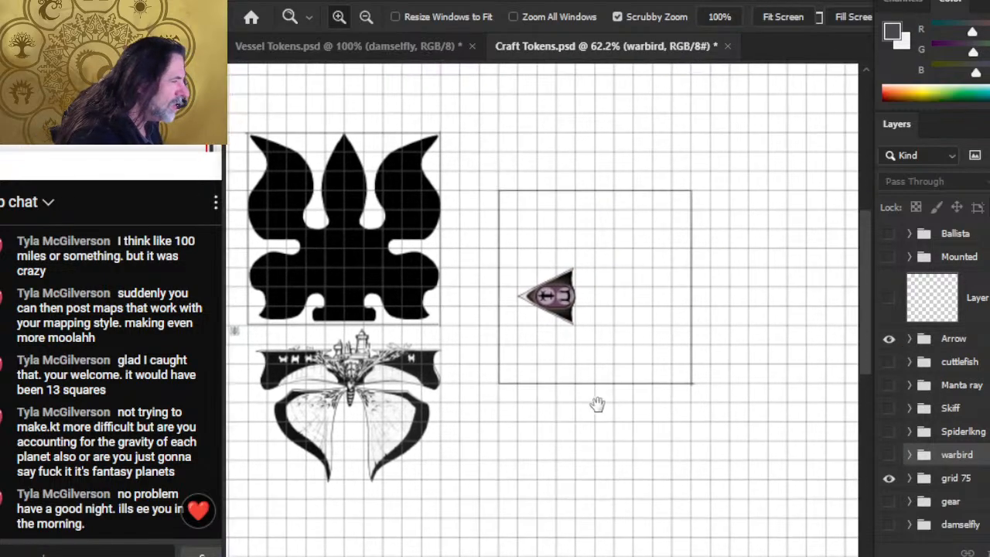
{"action": "left_click_drag", "start_coordinate": [561, 319], "coordinate": [620, 313]}
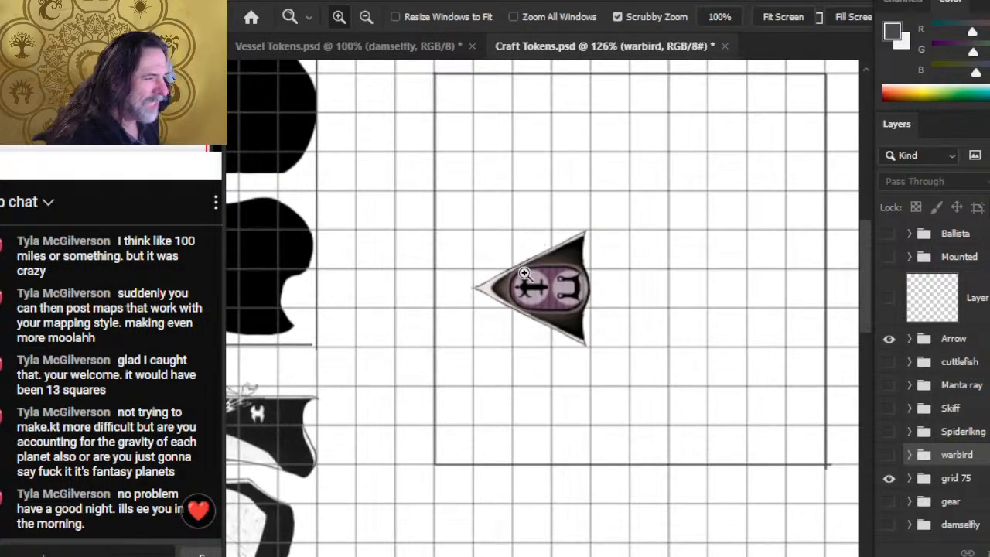
Compare the arrow token with the armada artwork on the grid and examine the armada's line drawing up close
{"action": "left_click_drag", "start_coordinate": [649, 348], "coordinate": [560, 339]}
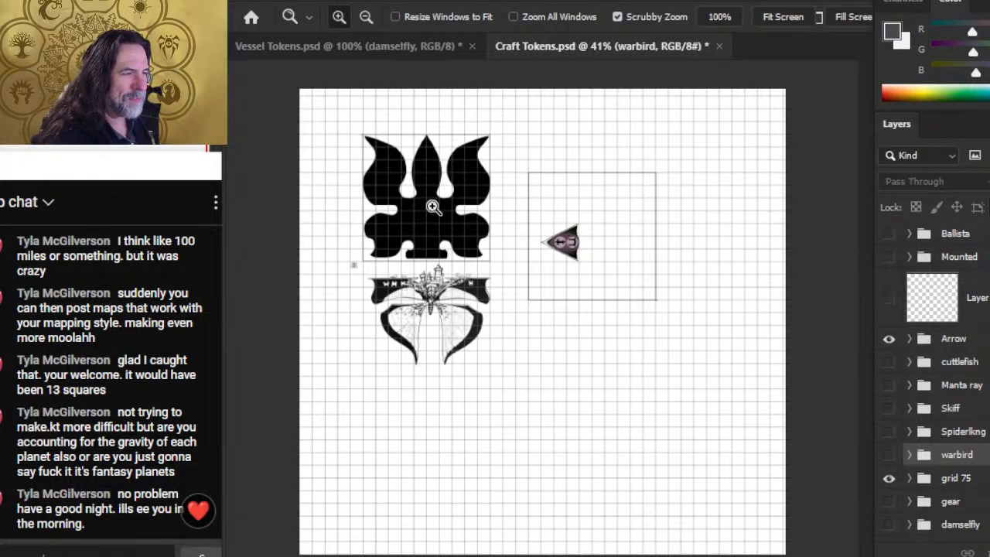
{"action": "left_click", "coordinate": [418, 280]}
{"action": "left_click", "coordinate": [418, 324]}
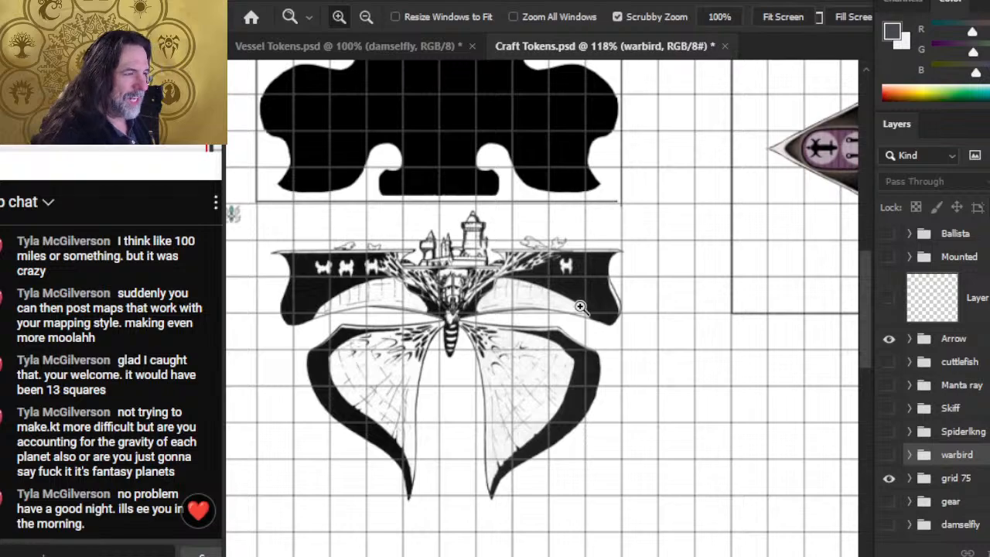
{"action": "scroll", "coordinate": [645, 268], "scroll_direction": "down", "scroll_amount": 3}
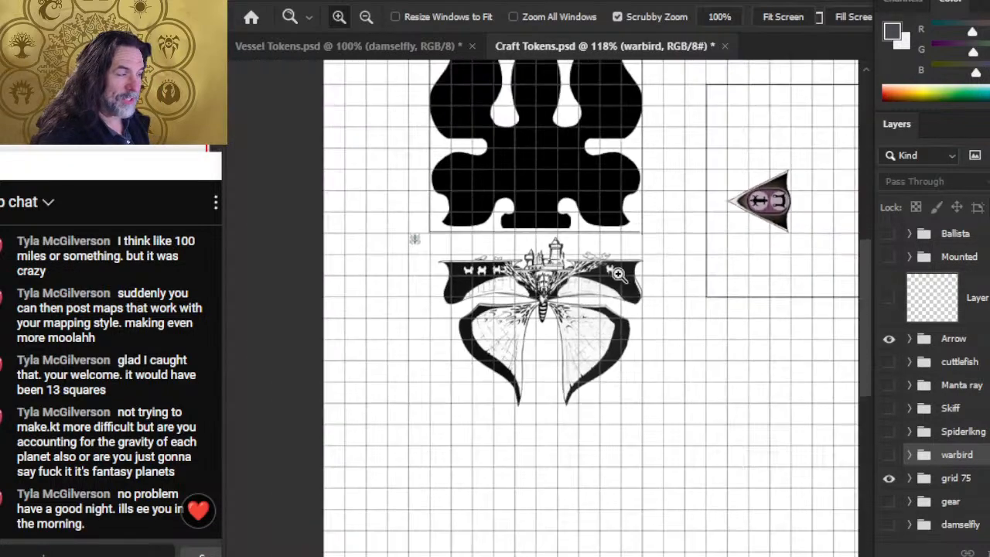
Hide the Arrow group, show the Skiff group, and inspect the skiff token and its side drawing against the grid
{"action": "left_click", "coordinate": [890, 348]}
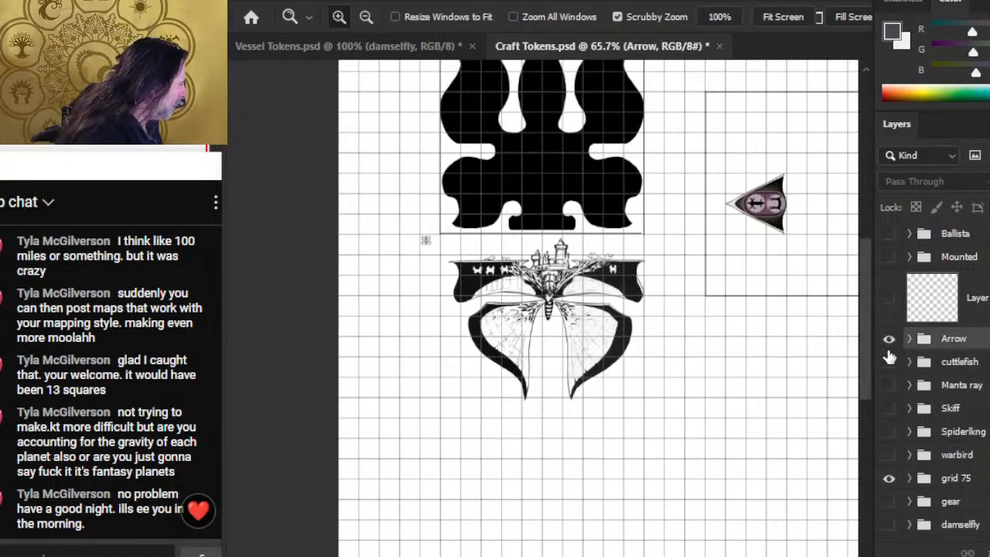
{"action": "left_click", "coordinate": [887, 340]}
{"action": "left_click", "coordinate": [890, 409]}
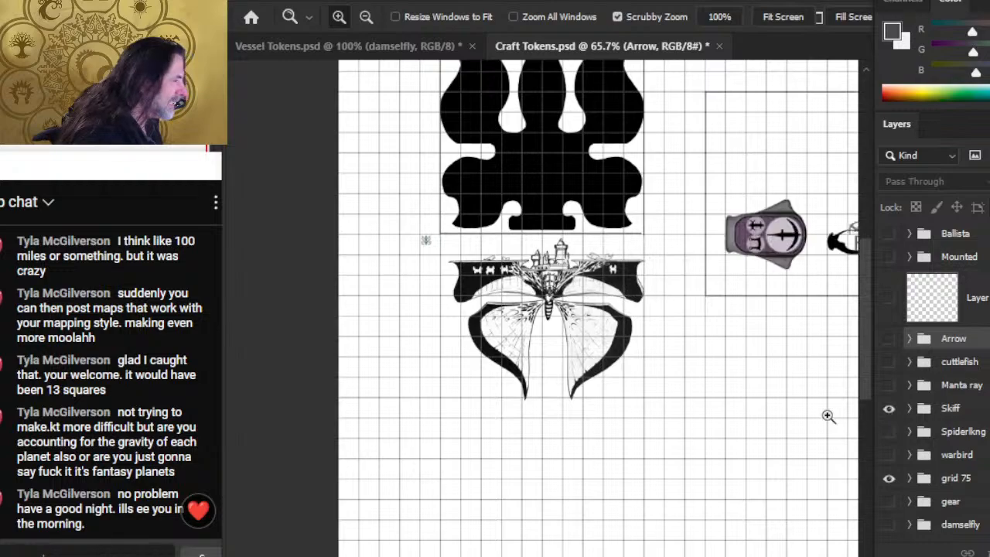
{"action": "left_click_drag", "start_coordinate": [757, 327], "coordinate": [591, 345]}
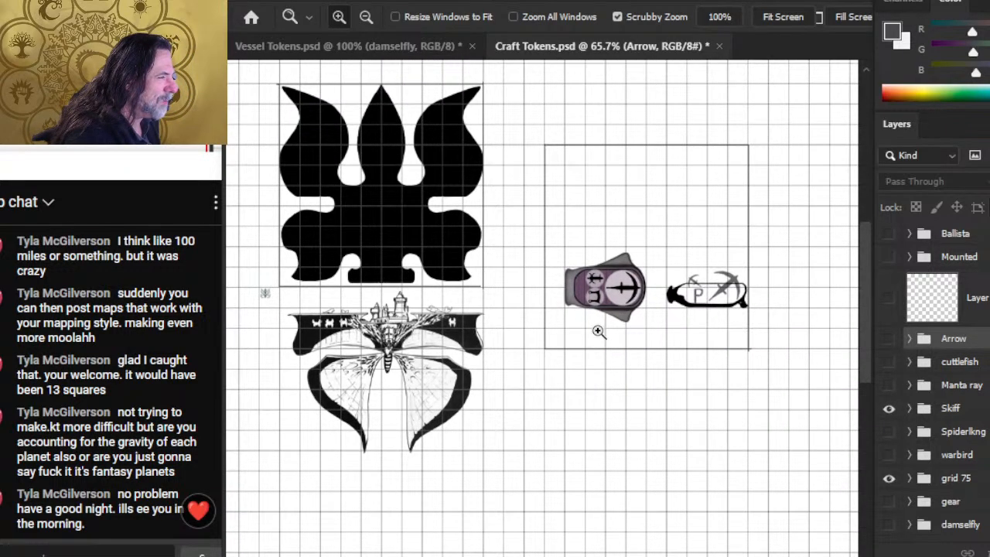
{"action": "left_click", "coordinate": [597, 332]}
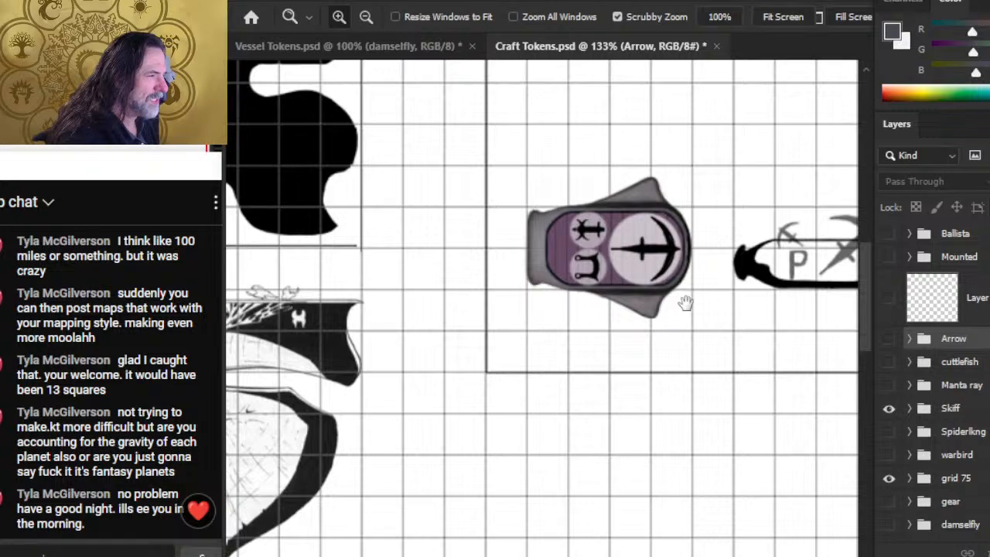
{"action": "left_click_drag", "start_coordinate": [686, 305], "coordinate": [551, 304]}
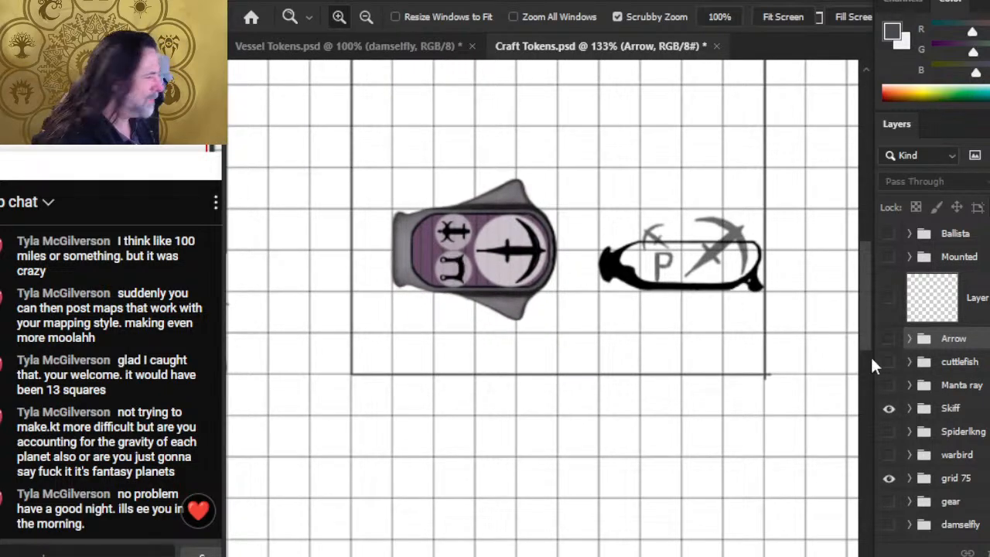
Show the Arrow group instead of the Skiff group and compare the arrow token with the armada's line drawing on the grid
{"action": "left_click", "coordinate": [889, 408]}
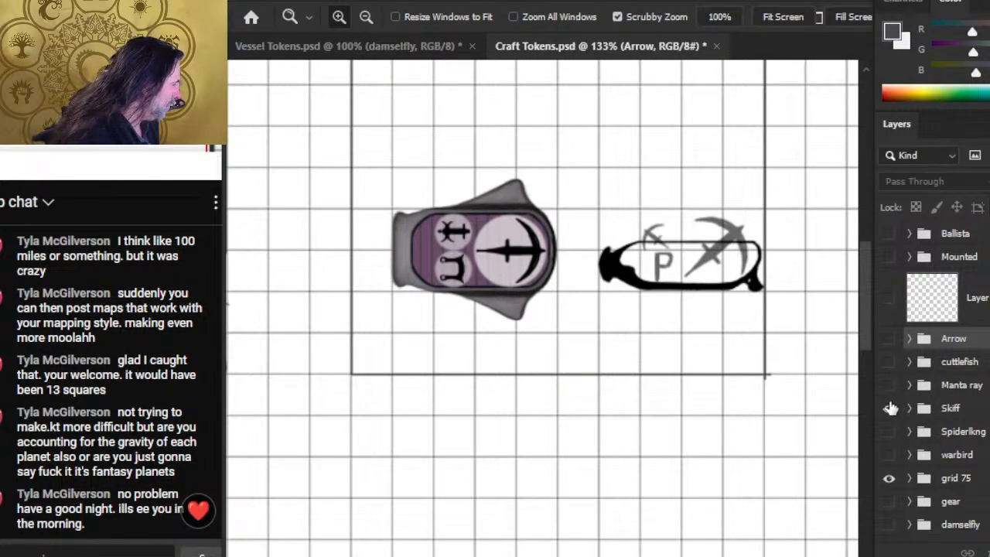
{"action": "left_click", "coordinate": [887, 342]}
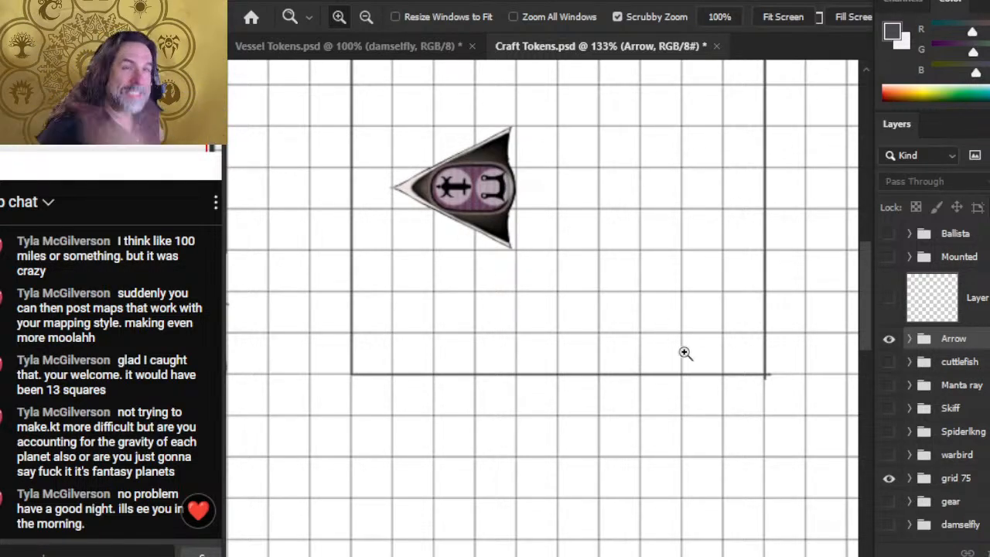
{"action": "left_click_drag", "start_coordinate": [422, 260], "coordinate": [828, 410]}
{"action": "left_click_drag", "start_coordinate": [434, 488], "coordinate": [274, 317]}
{"action": "left_click_drag", "start_coordinate": [543, 313], "coordinate": [595, 318]}
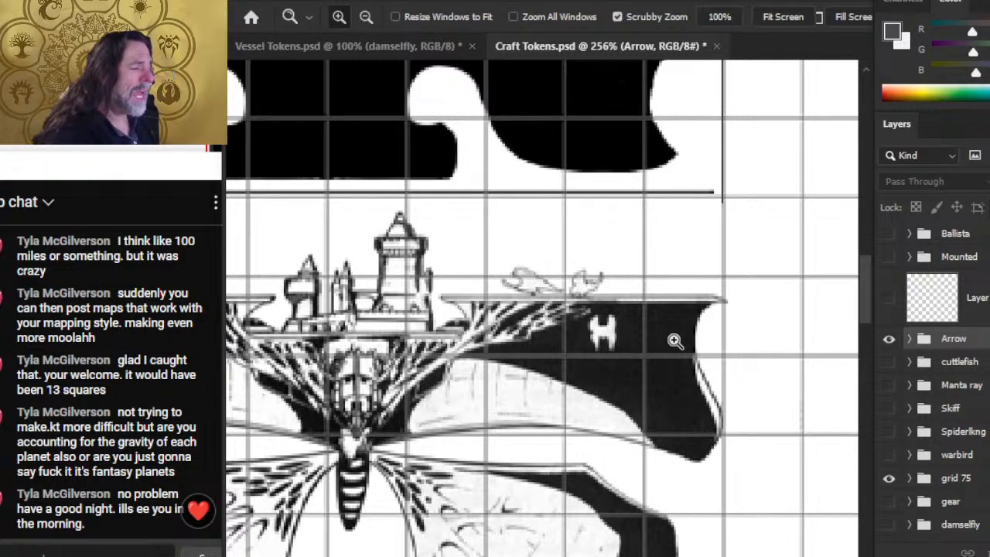
{"action": "left_click_drag", "start_coordinate": [674, 338], "coordinate": [630, 334]}
{"action": "left_click_drag", "start_coordinate": [716, 354], "coordinate": [552, 373]}
{"action": "left_click_drag", "start_coordinate": [632, 381], "coordinate": [650, 397]}
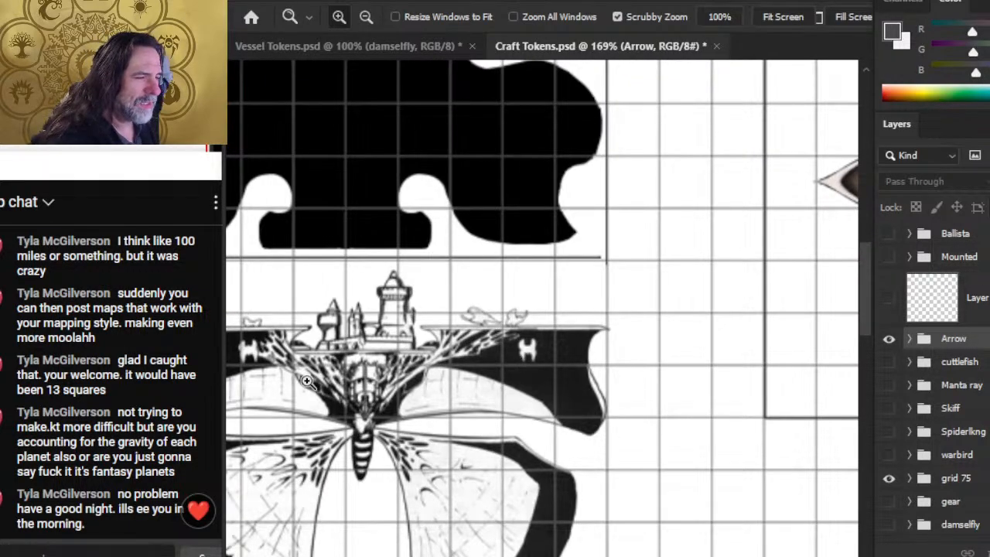
{"action": "left_click_drag", "start_coordinate": [310, 382], "coordinate": [452, 341]}
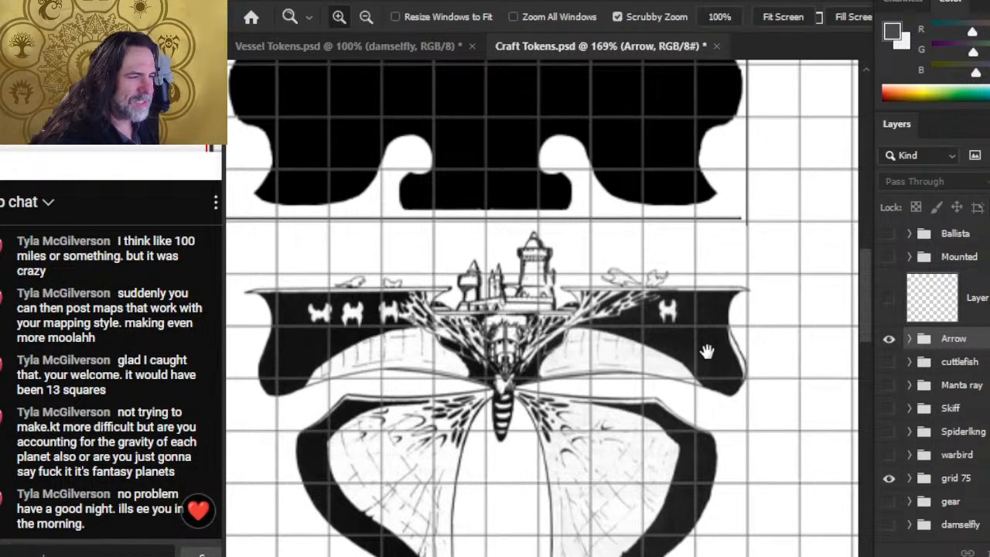
{"action": "left_click_drag", "start_coordinate": [707, 349], "coordinate": [440, 415]}
{"action": "left_click_drag", "start_coordinate": [710, 348], "coordinate": [525, 359]}
Show the Skiff group instead of the Arrow group and add a new layer above the Arrow group
{"action": "left_click", "coordinate": [889, 408]}
{"action": "left_click", "coordinate": [889, 338]}
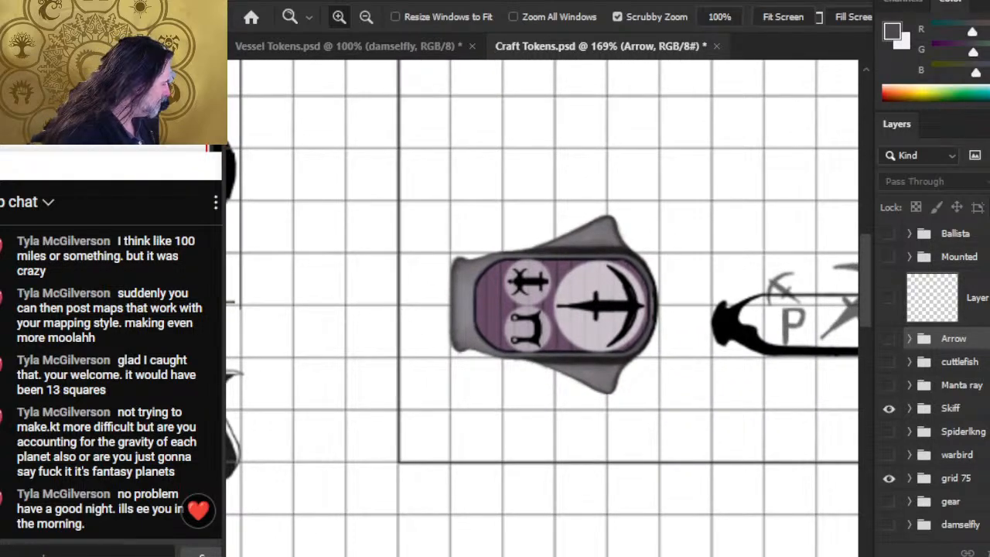
{"action": "key", "text": "ctrl+shift+alt+n"}
{"action": "left_click_drag", "start_coordinate": [601, 227], "coordinate": [538, 405]}
Set the brush to a 1-pixel tip for sketching on the new layer
{"action": "key", "text": "b"}
{"action": "key", "text": "bracketleft"}
{"action": "key", "text": "bracketleft"}
{"action": "key", "text": "bracketleft"}
{"action": "key", "text": "bracketleft"}
{"action": "key", "text": "bracketleft"}
{"action": "key", "text": "bracketleft"}
{"action": "key", "text": "bracketleft"}
{"action": "key", "text": "bracketleft"}
{"action": "mouse_move", "coordinate": [338, 250]}
{"action": "left_mouse_down"}
{"action": "mouse_move", "coordinate": [410, 268]}
{"action": "mouse_move", "coordinate": [423, 232]}
{"action": "left_mouse_up"}
{"action": "key", "text": "e"}
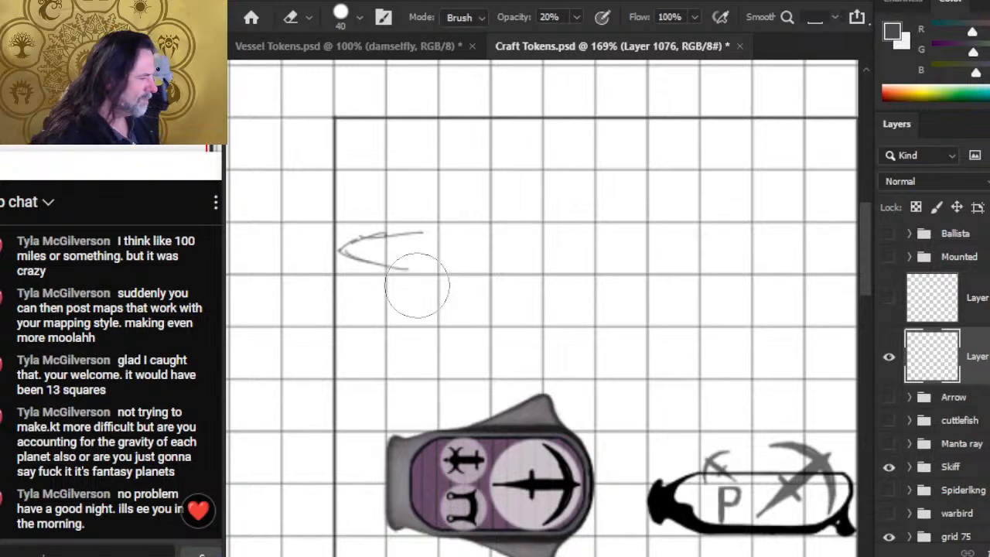
{"action": "left_click_drag", "start_coordinate": [409, 291], "coordinate": [464, 258]}
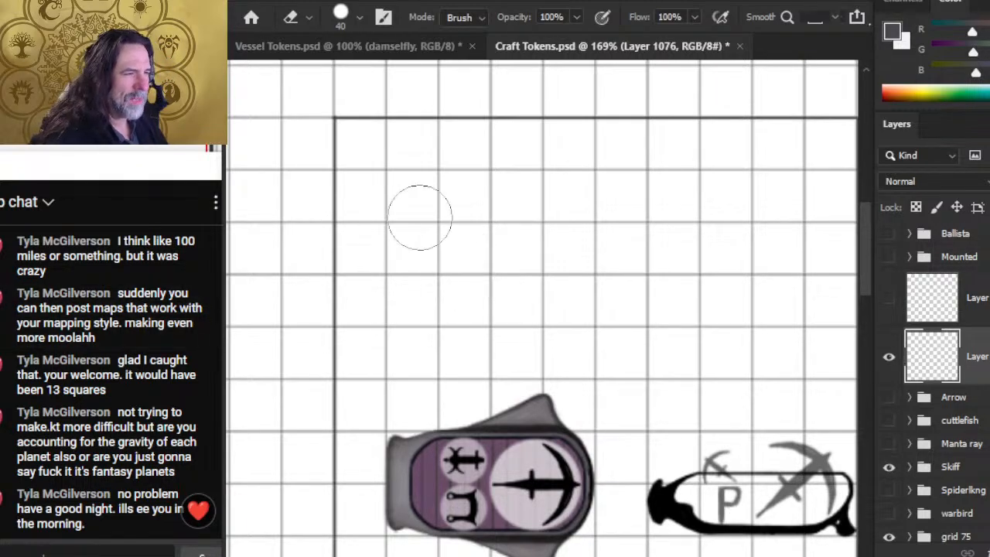
Sketch a narrow ship body about four squares long and one square wide above the skiff, and shift it about half a square down
{"action": "key", "text": "b"}
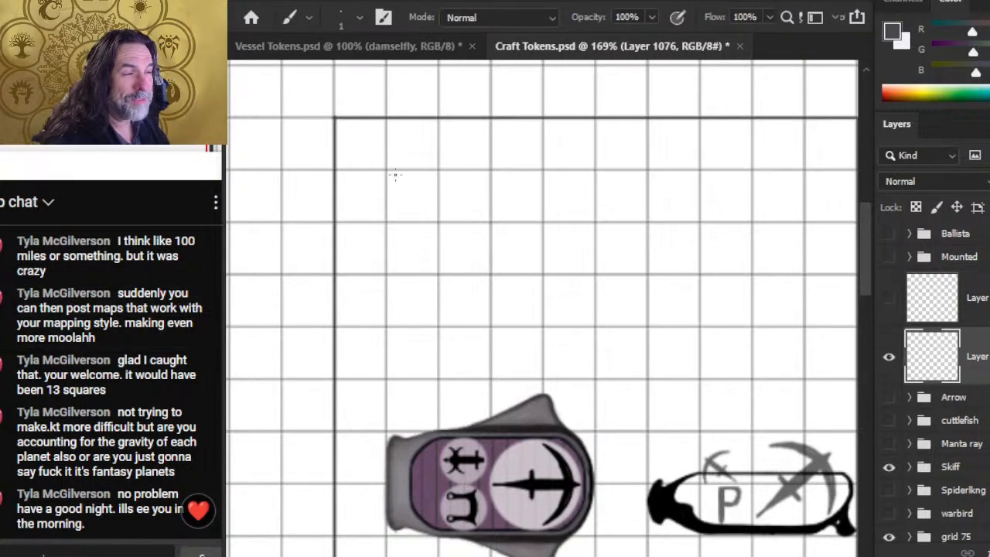
{"action": "mouse_move", "coordinate": [360, 205]}
{"action": "left_mouse_down"}
{"action": "mouse_move", "coordinate": [402, 224]}
{"action": "mouse_move", "coordinate": [478, 219]}
{"action": "left_mouse_up"}
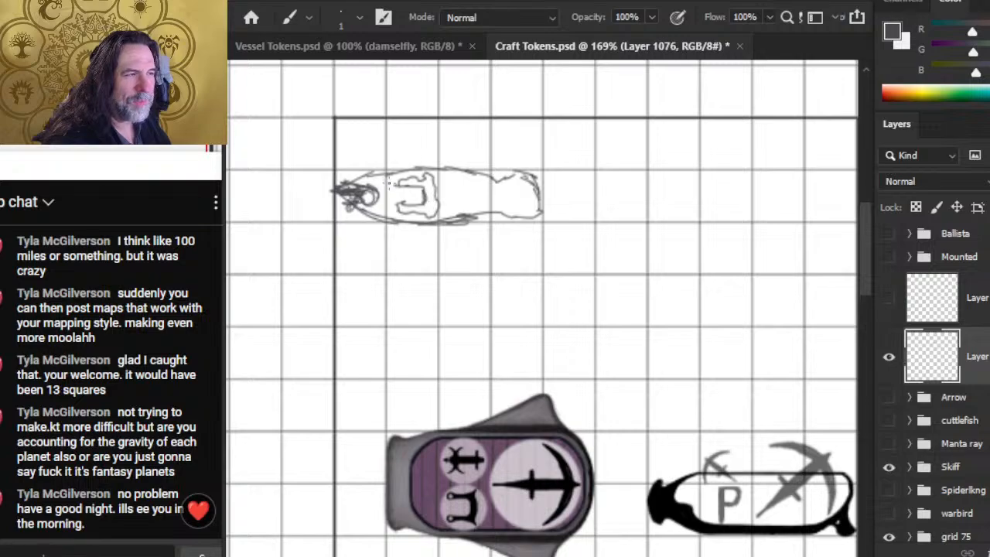
{"action": "key", "text": "v"}
{"action": "left_click_drag", "start_coordinate": [493, 232], "coordinate": [483, 253]}
Sketch the front edge of the ship's upper wing, erase its flared outer end and redraw it as a rounded arc
{"action": "key", "text": "b"}
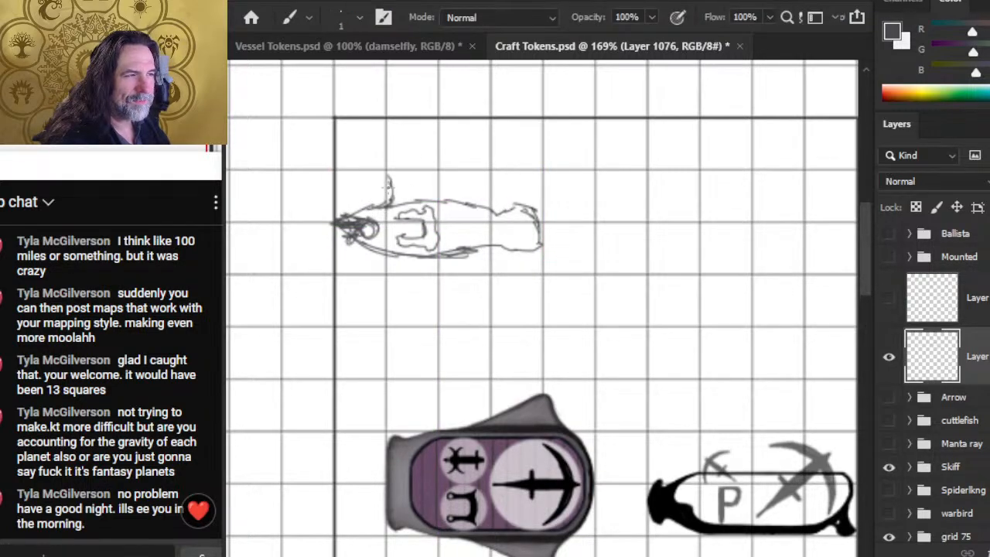
{"action": "left_click_drag", "start_coordinate": [338, 131], "coordinate": [380, 166]}
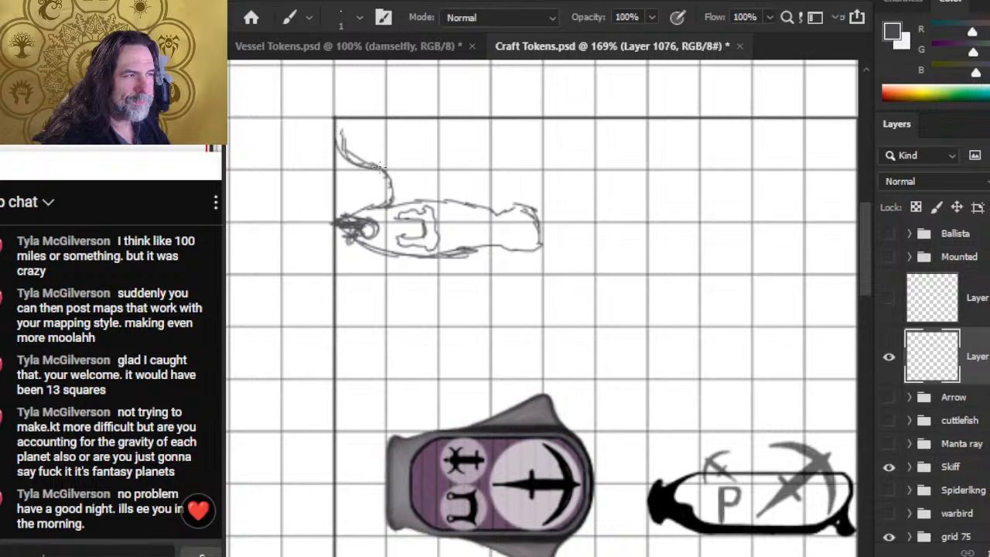
{"action": "key", "text": "e"}
{"action": "mouse_move", "coordinate": [334, 140]}
{"action": "left_mouse_down"}
{"action": "mouse_move", "coordinate": [330, 147]}
{"action": "mouse_move", "coordinate": [375, 179]}
{"action": "mouse_move", "coordinate": [371, 150]}
{"action": "mouse_move", "coordinate": [384, 161]}
{"action": "left_mouse_up"}
{"action": "key", "text": "b"}
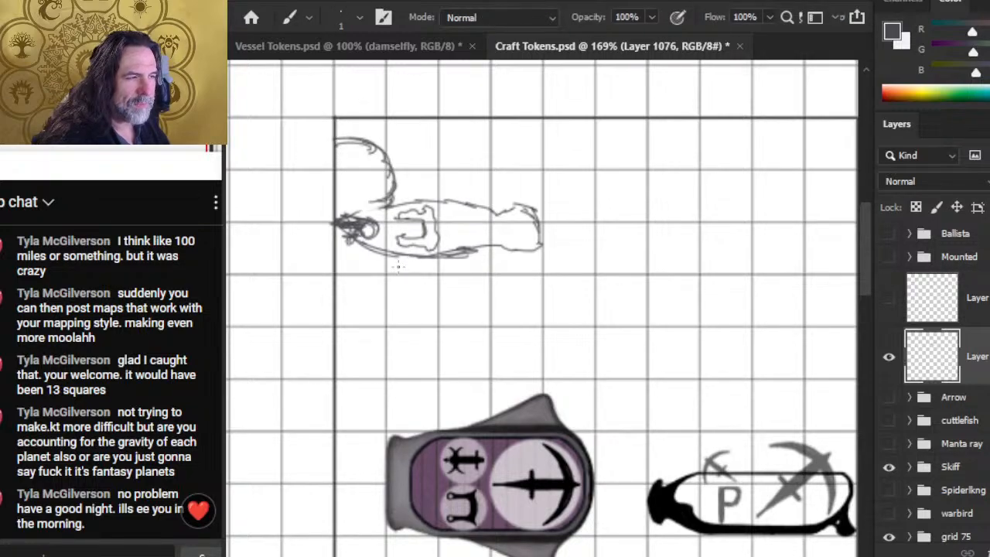
Sketch the ship's curved lower wing with a pointed rear tip and complete the matching upper wing
{"action": "mouse_move", "coordinate": [394, 258]}
{"action": "left_mouse_down"}
{"action": "mouse_move", "coordinate": [372, 310]}
{"action": "mouse_move", "coordinate": [373, 296]}
{"action": "left_mouse_up"}
{"action": "mouse_move", "coordinate": [340, 316]}
{"action": "left_mouse_down"}
{"action": "mouse_move", "coordinate": [381, 334]}
{"action": "mouse_move", "coordinate": [349, 330]}
{"action": "mouse_move", "coordinate": [393, 328]}
{"action": "mouse_move", "coordinate": [382, 342]}
{"action": "mouse_move", "coordinate": [340, 312]}
{"action": "mouse_move", "coordinate": [422, 333]}
{"action": "mouse_move", "coordinate": [441, 332]}
{"action": "mouse_move", "coordinate": [451, 310]}
{"action": "mouse_move", "coordinate": [523, 324]}
{"action": "mouse_move", "coordinate": [542, 314]}
{"action": "mouse_move", "coordinate": [487, 301]}
{"action": "mouse_move", "coordinate": [491, 281]}
{"action": "mouse_move", "coordinate": [441, 249]}
{"action": "left_mouse_up"}
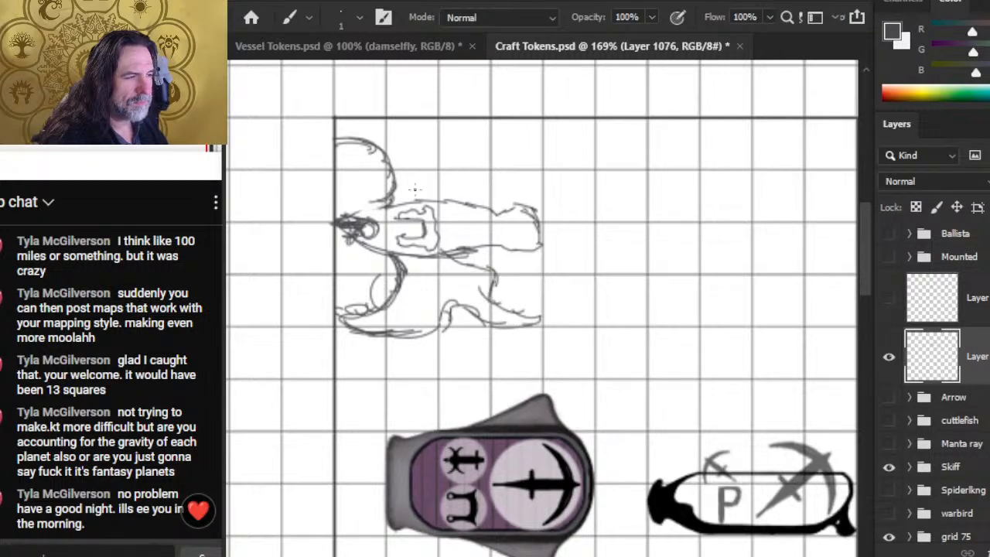
{"action": "mouse_move", "coordinate": [430, 207]}
{"action": "left_mouse_down"}
{"action": "mouse_move", "coordinate": [445, 187]}
{"action": "mouse_move", "coordinate": [479, 187]}
{"action": "mouse_move", "coordinate": [483, 160]}
{"action": "mouse_move", "coordinate": [500, 145]}
{"action": "mouse_move", "coordinate": [526, 146]}
{"action": "mouse_move", "coordinate": [496, 127]}
{"action": "mouse_move", "coordinate": [453, 135]}
{"action": "mouse_move", "coordinate": [376, 122]}
{"action": "mouse_move", "coordinate": [375, 141]}
{"action": "mouse_move", "coordinate": [351, 147]}
{"action": "left_mouse_up"}
{"action": "key", "text": "e"}
{"action": "key", "text": "b"}
{"action": "mouse_move", "coordinate": [388, 197]}
{"action": "left_mouse_down"}
{"action": "mouse_move", "coordinate": [396, 192]}
{"action": "mouse_move", "coordinate": [362, 171]}
{"action": "mouse_move", "coordinate": [339, 184]}
{"action": "mouse_move", "coordinate": [335, 164]}
{"action": "mouse_move", "coordinate": [350, 144]}
{"action": "mouse_move", "coordinate": [394, 121]}
{"action": "mouse_move", "coordinate": [415, 125]}
{"action": "left_mouse_up"}
{"action": "key", "text": "e"}
Compare the size of the new ship sketch with the armada artwork and its line drawing on the grid
{"action": "key", "text": "z"}
{"action": "left_click_drag", "start_coordinate": [511, 313], "coordinate": [402, 298]}
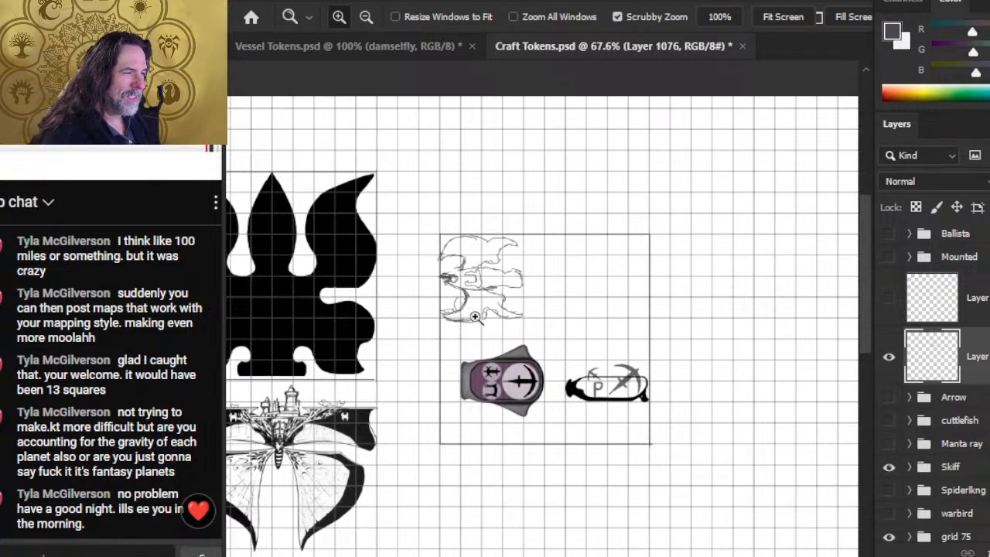
{"action": "left_click_drag", "start_coordinate": [385, 387], "coordinate": [518, 270]}
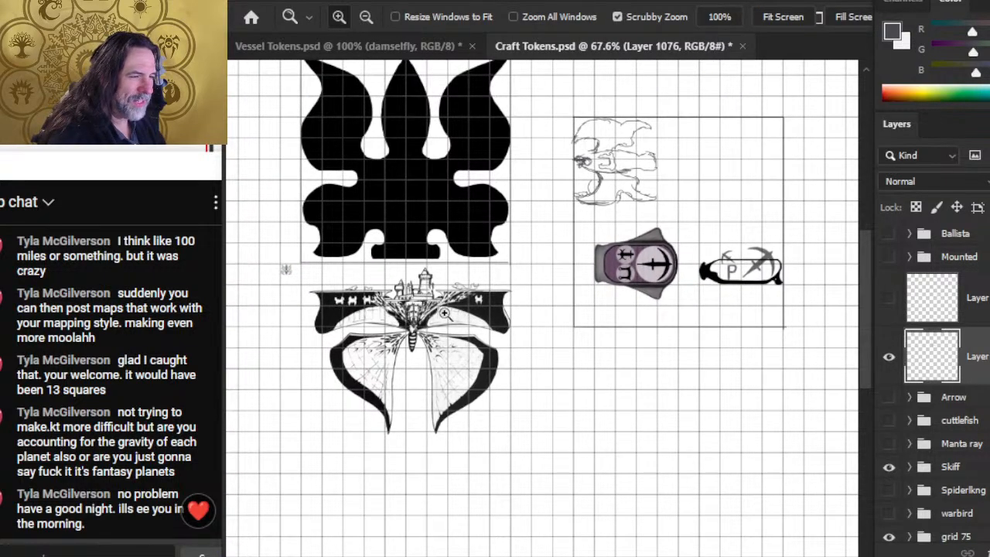
{"action": "left_click_drag", "start_coordinate": [680, 267], "coordinate": [581, 321]}
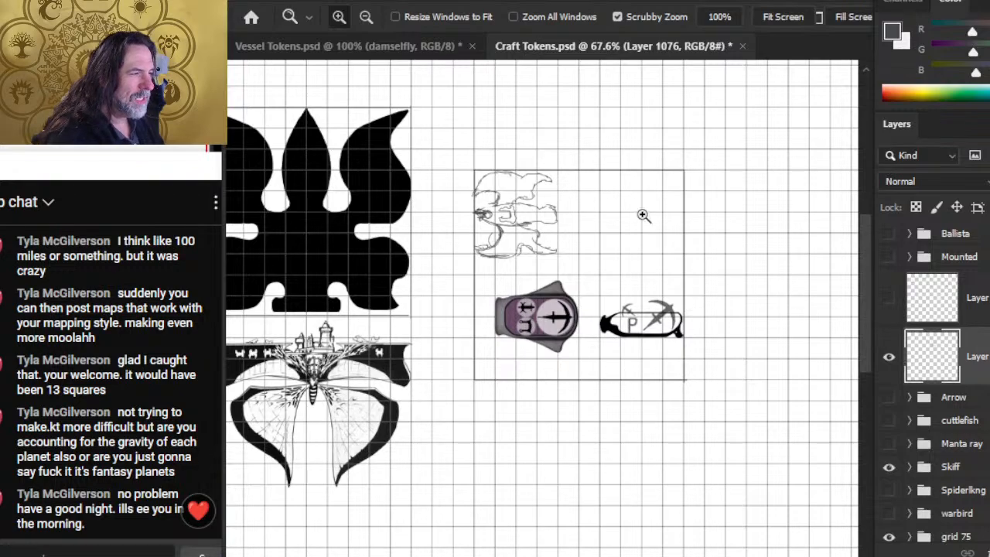
{"action": "left_click_drag", "start_coordinate": [455, 378], "coordinate": [663, 231]}
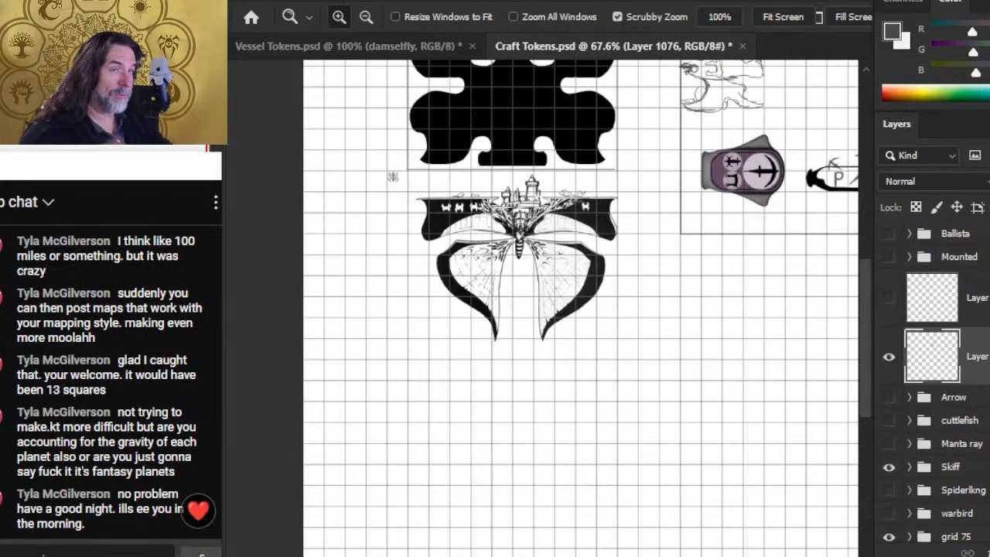
{"action": "left_click_drag", "start_coordinate": [594, 278], "coordinate": [632, 449]}
Sketch a loose curl between the armada's central spike and its left wing
{"action": "key", "text": "b"}
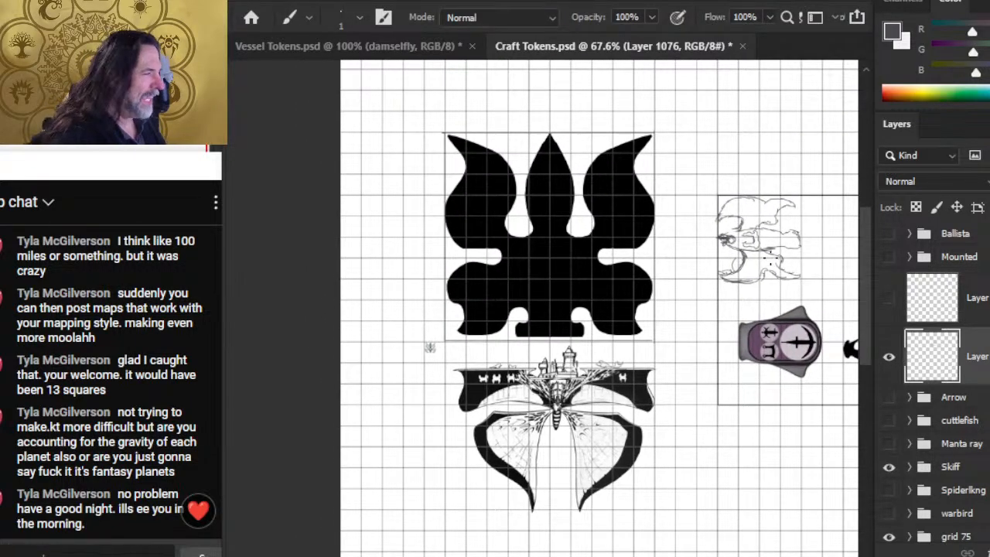
{"action": "mouse_move", "coordinate": [517, 141]}
{"action": "left_mouse_down"}
{"action": "mouse_move", "coordinate": [514, 129]}
{"action": "mouse_move", "coordinate": [498, 136]}
{"action": "left_mouse_up"}
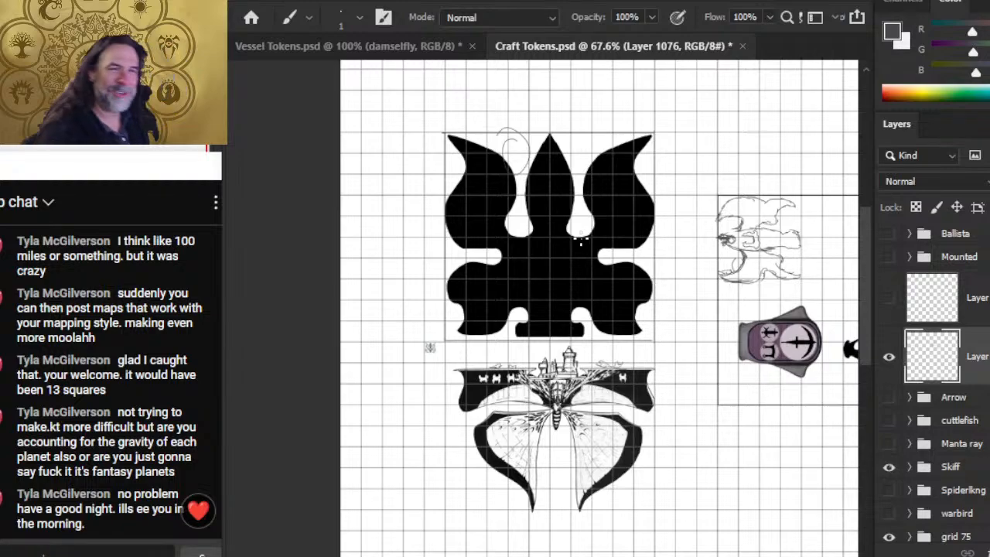
Switch to the Chrome window showing the Spelljammer Art Stream
{"action": "key", "text": "alt+Tab"}
{"action": "key", "text": "alt+Tab"}
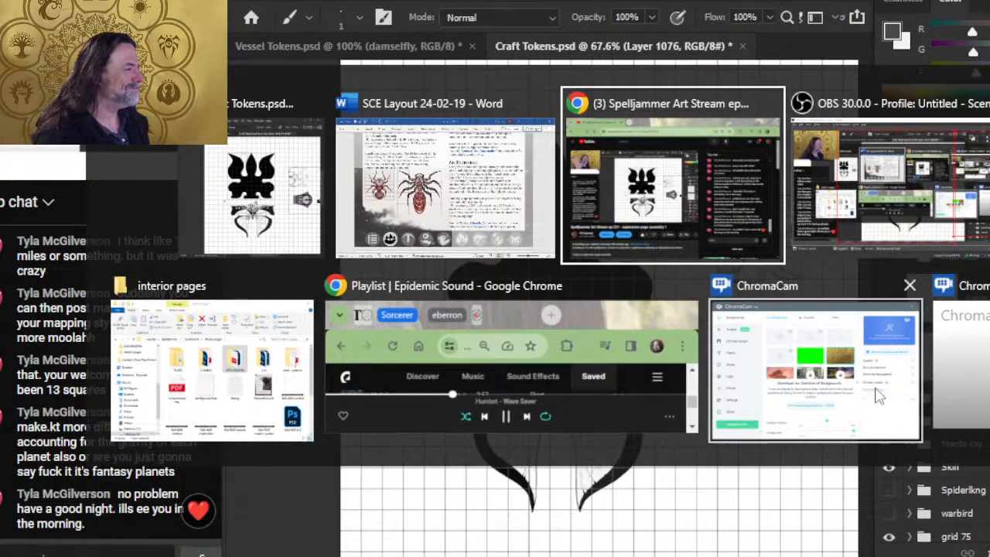